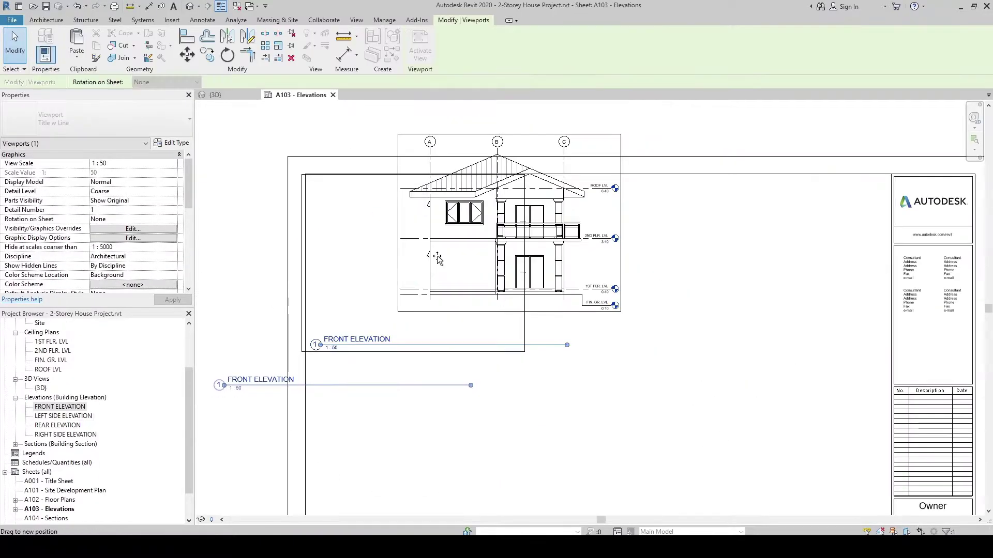
left_click_drag(509, 228, 501, 312)
left_click(603, 379)
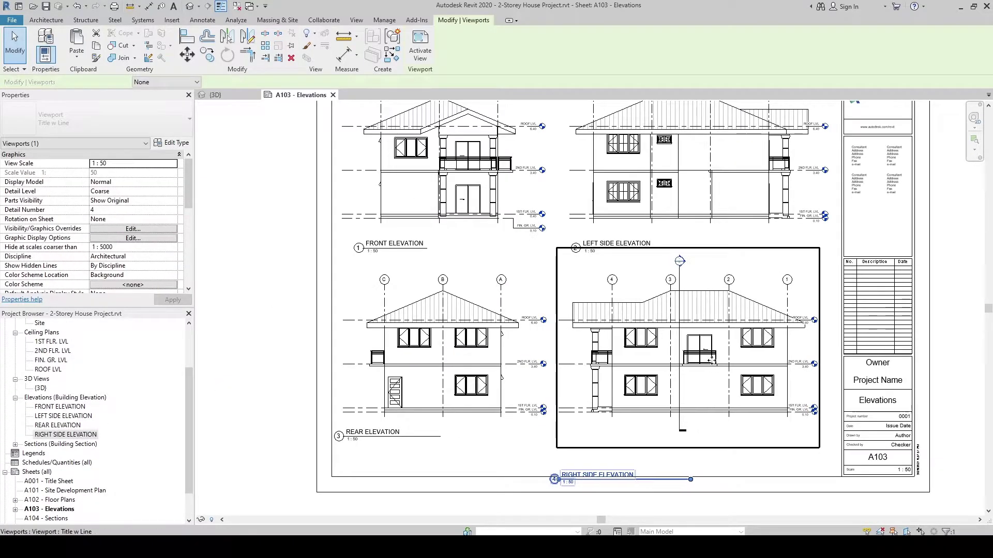
left_click_drag(510, 497, 525, 464)
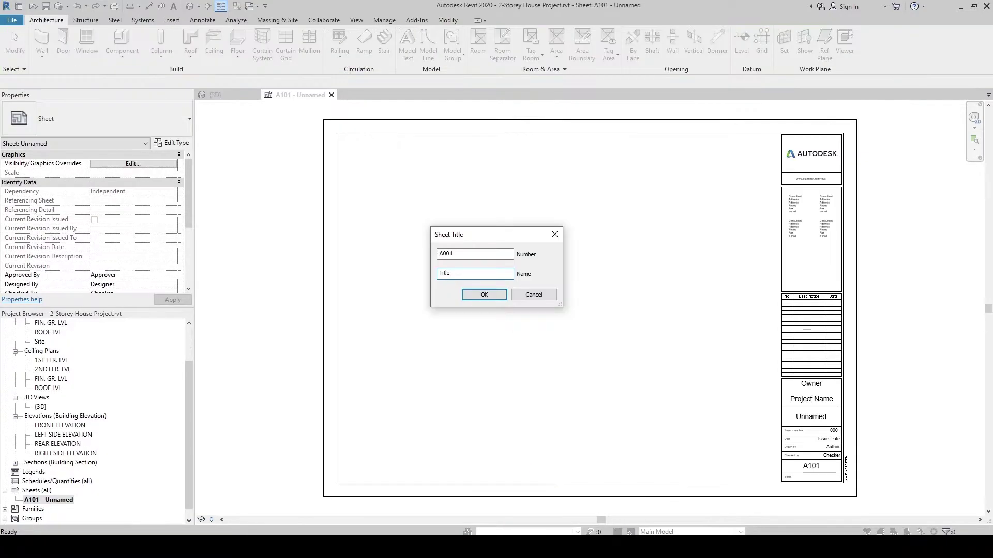
type("ee")
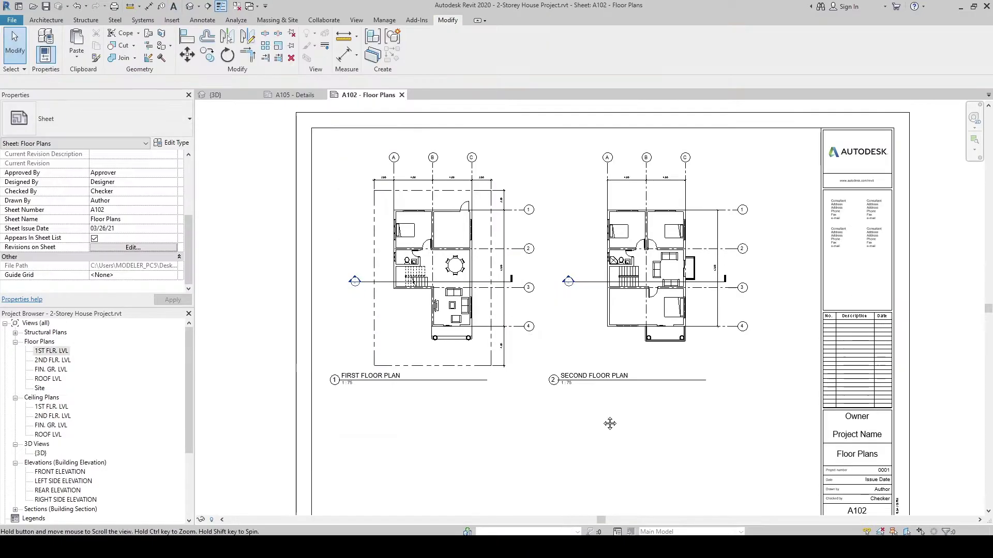
middle_click_drag(608, 417, 580, 394)
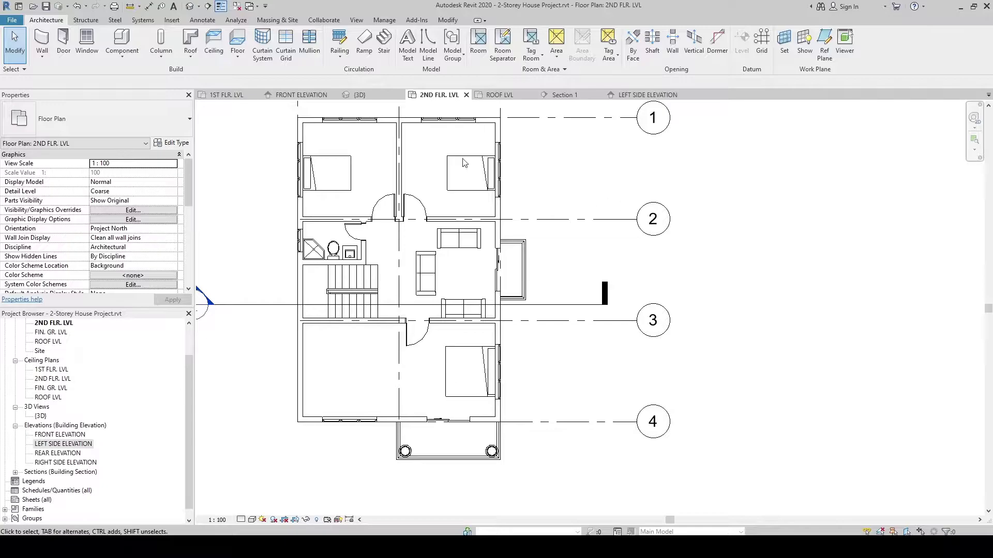
- Review the house in the 3D view, the front elevation, the second-floor plan and Section 1
left_click(364, 95)
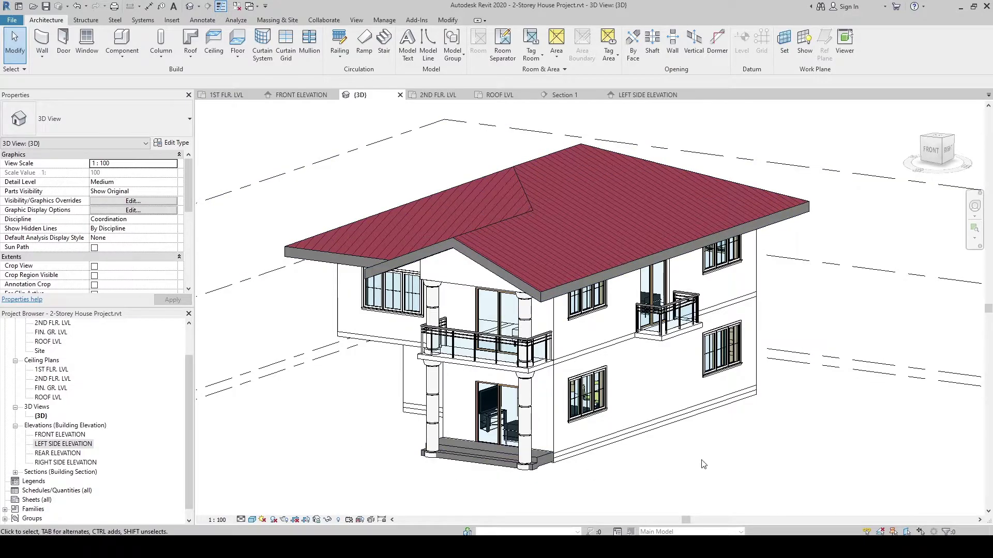
left_click(300, 95)
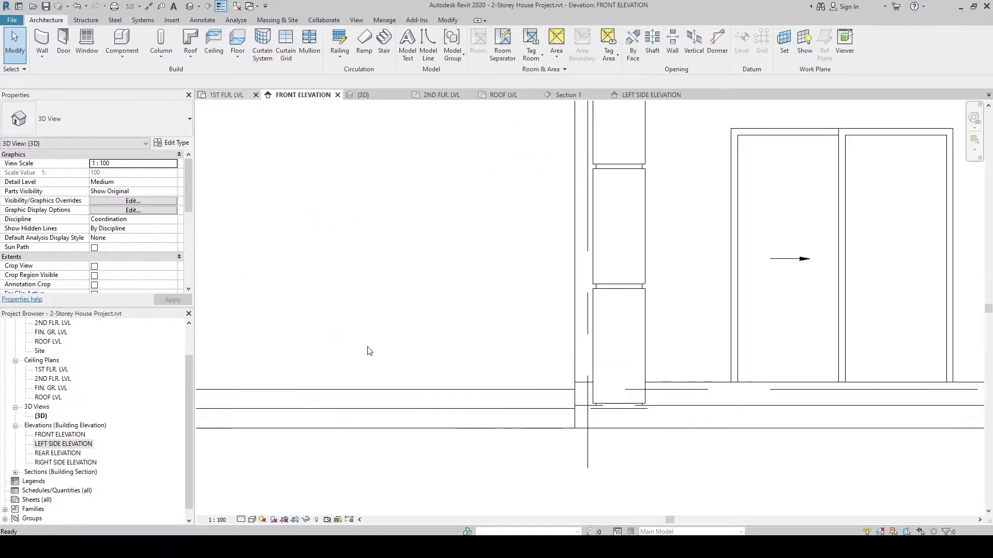
key("ctrl+shift+Tab")
left_click(440, 96)
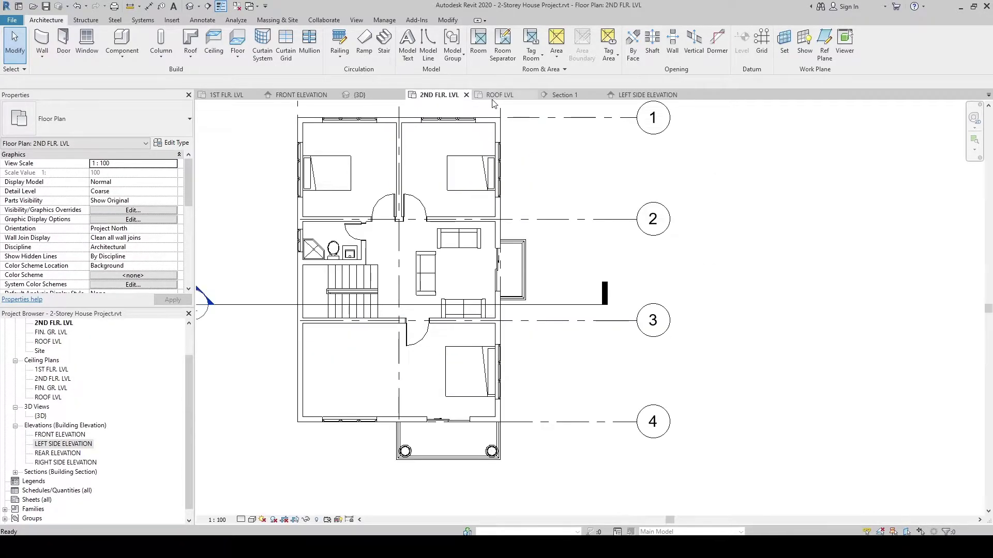
left_click(298, 95)
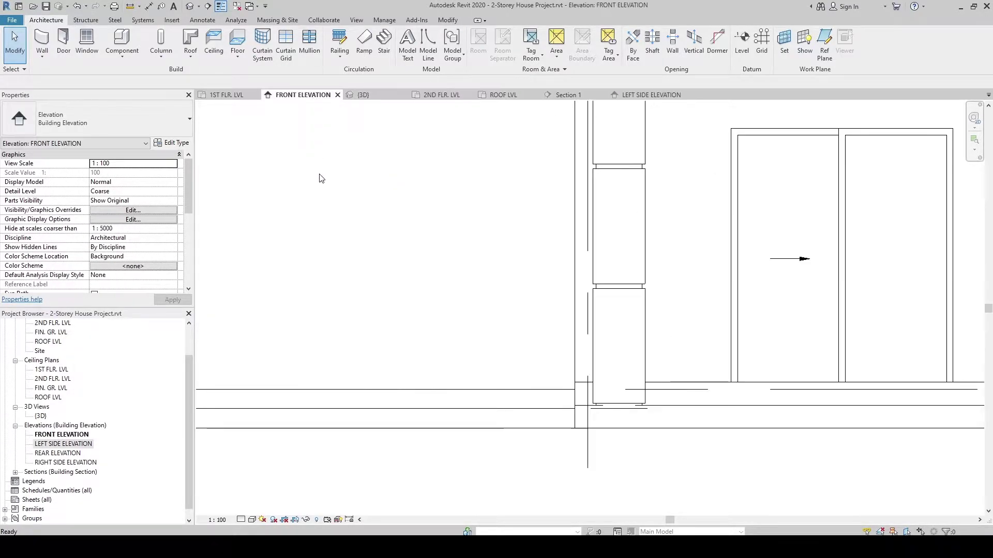
scroll(396, 337, "down", 3)
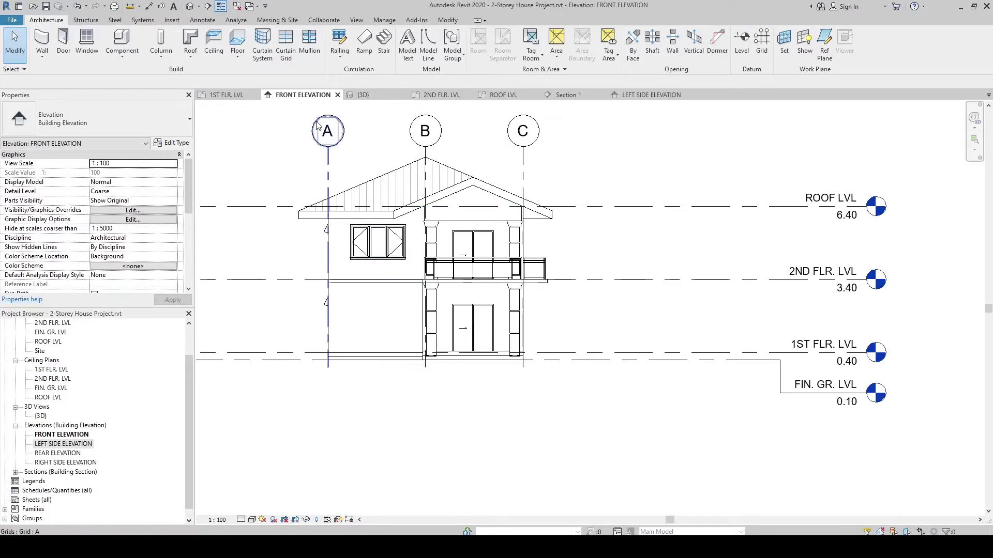
left_click(567, 95)
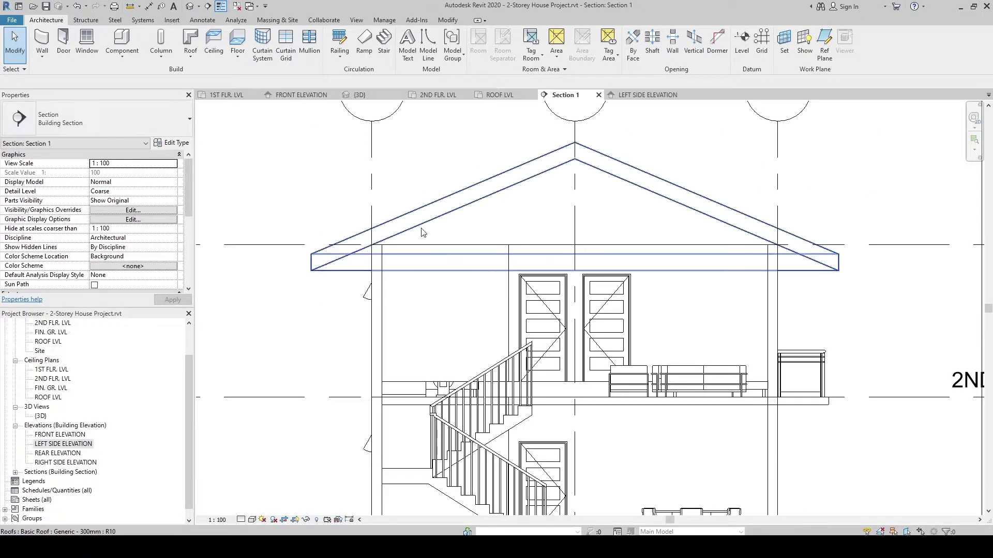
scroll(439, 329, "down", 2)
middle_click_drag(441, 321, 440, 313)
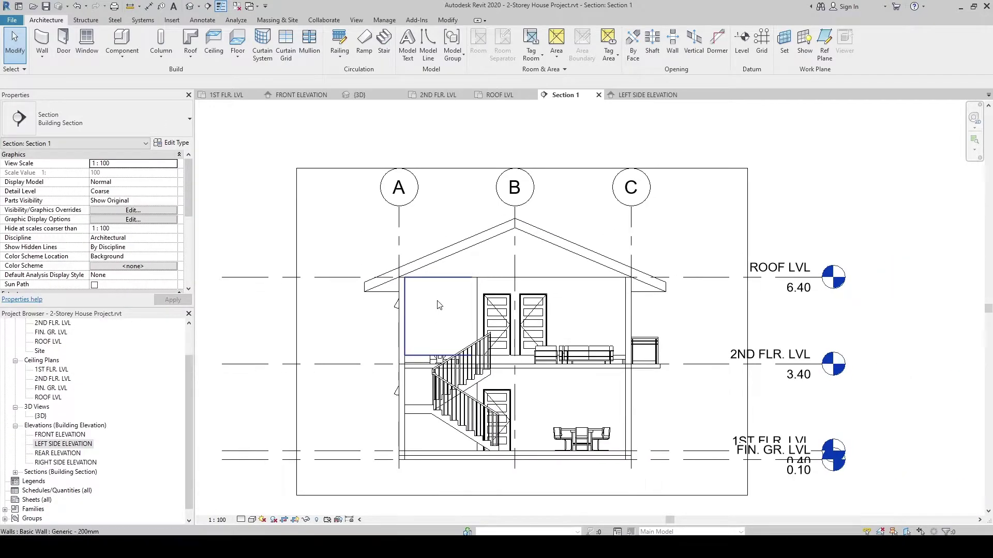
- Inspect the 3D model's ground-floor side wall and the complete 1ST FLR. LVL floor plan
left_click(359, 95)
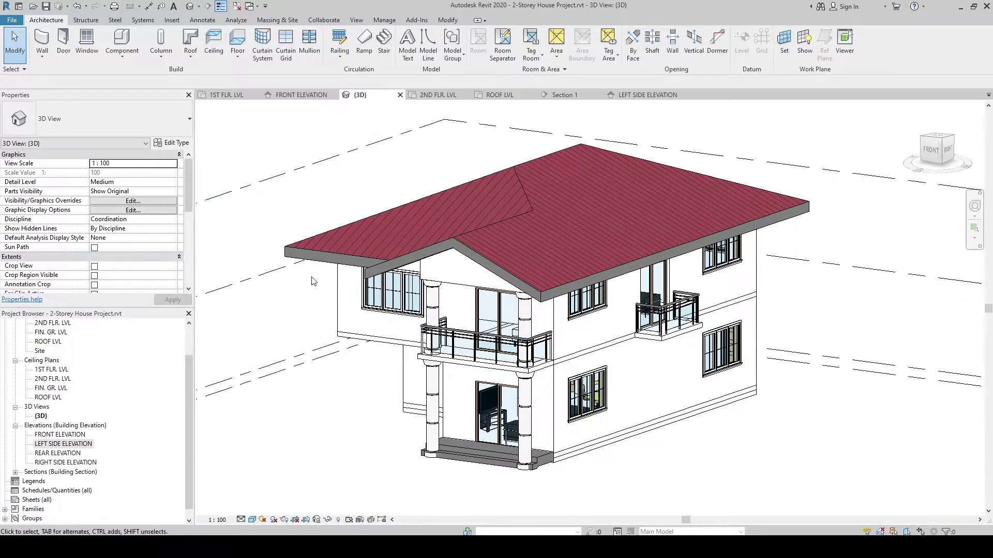
left_click(645, 380)
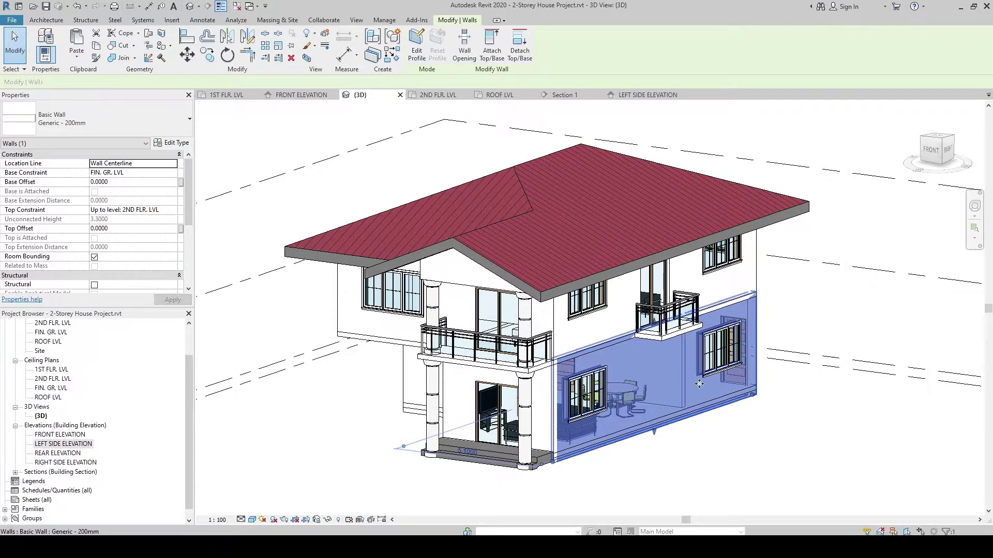
left_click(228, 95)
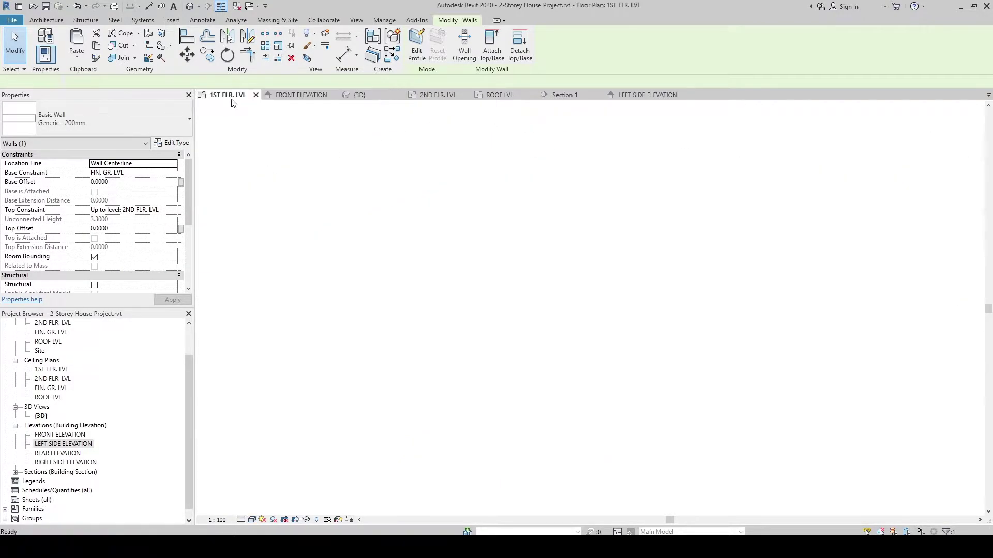
left_click(277, 227)
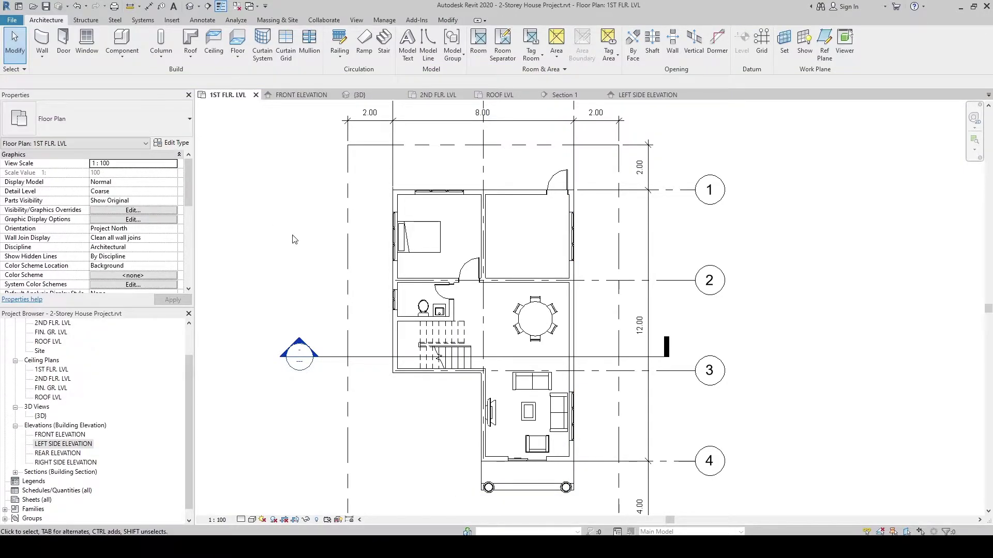
scroll(293, 239, "down", 3)
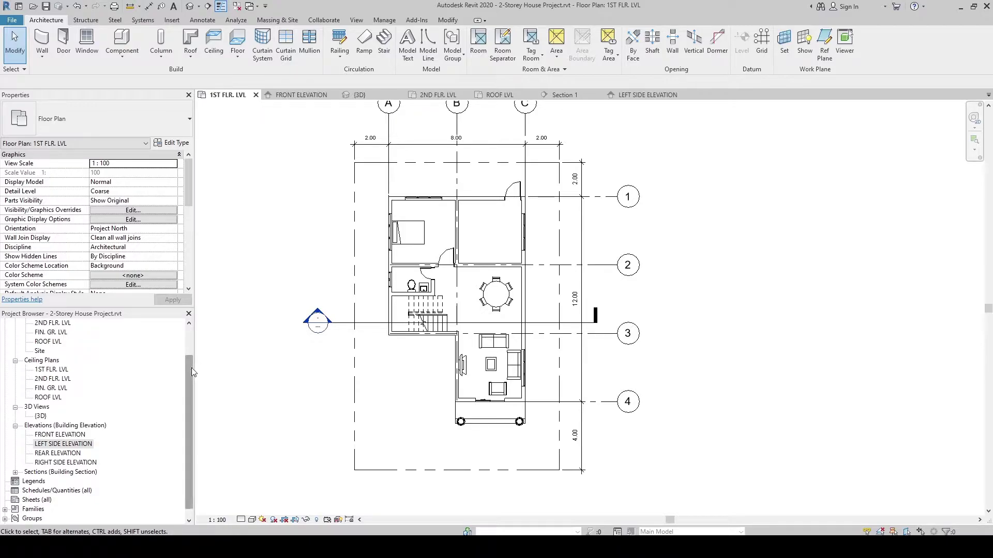
- Save the house project through the save reminder
mouse_move(191, 368)
left_mouse_down()
mouse_move(191, 344)
mouse_move(191, 368)
left_mouse_up()
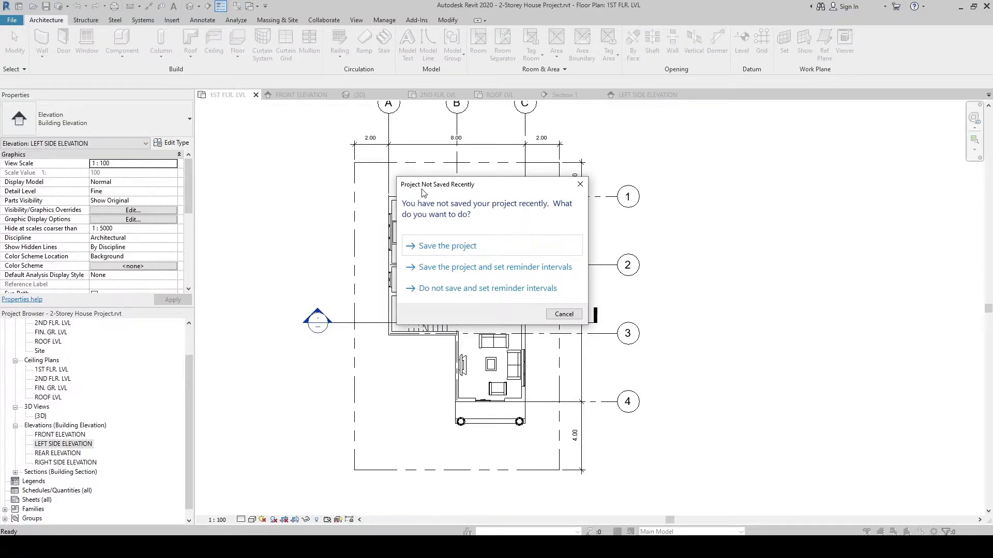
left_click(453, 251)
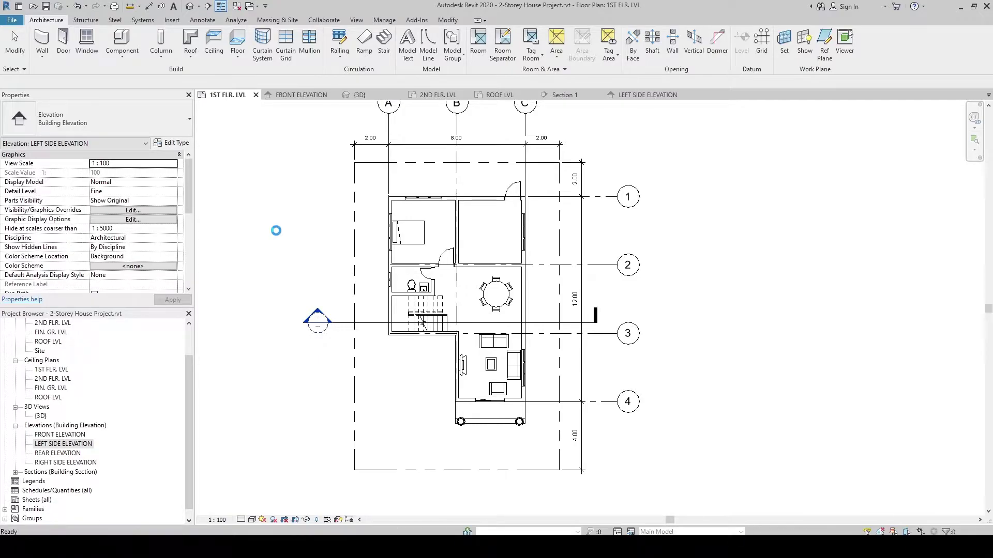
left_click(277, 232)
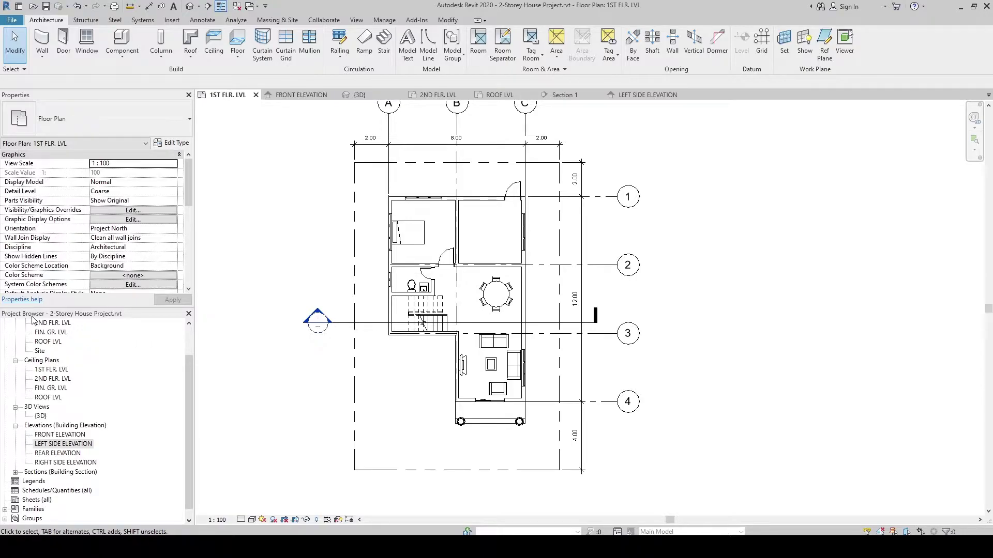
- Create a new sheet in the project with the A1 metric titleblock
left_click(47, 473)
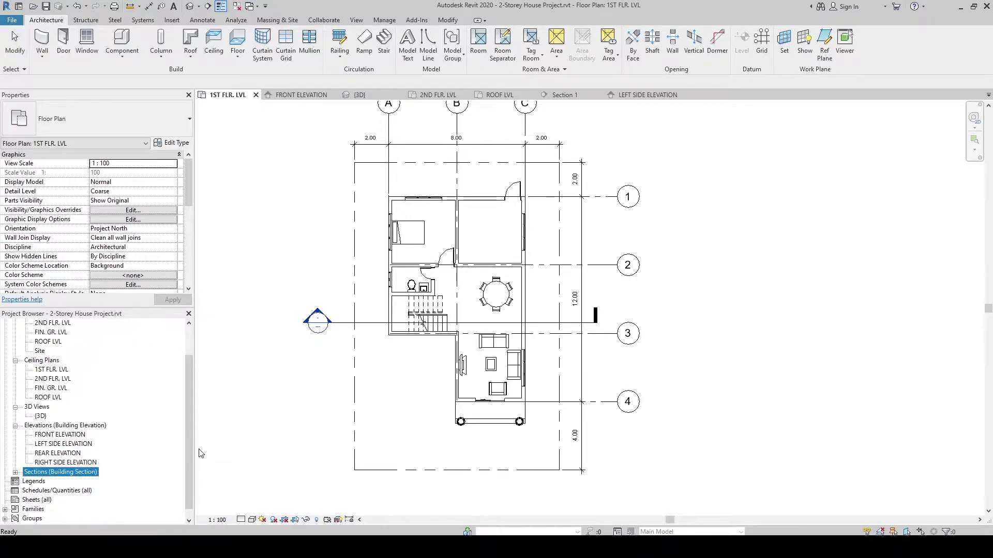
scroll(189, 432, "down", 1)
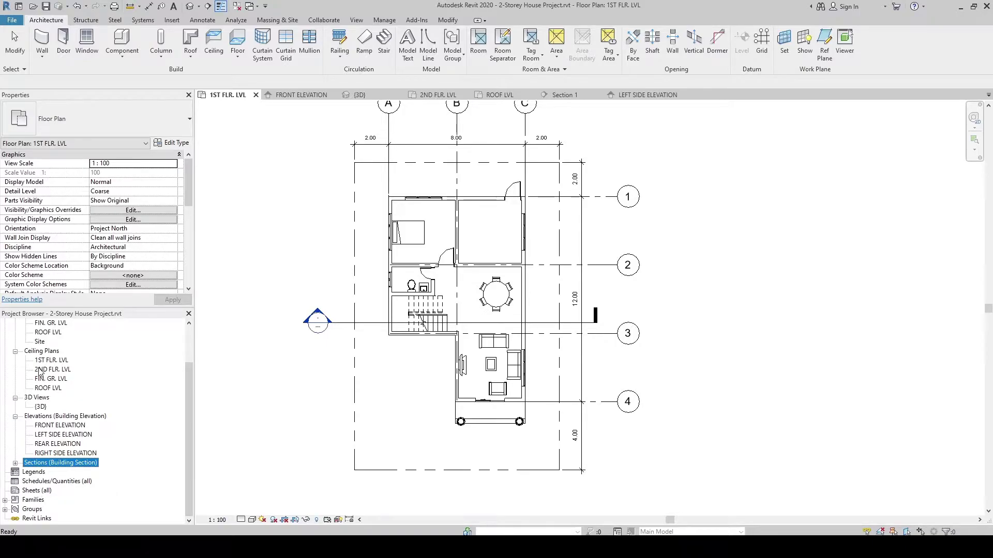
left_click(29, 491)
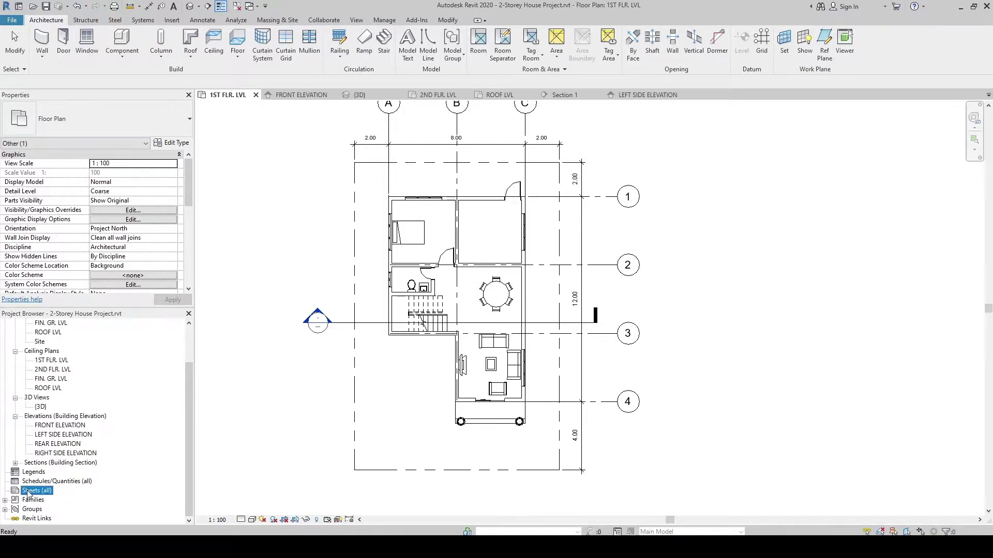
right_click(38, 495)
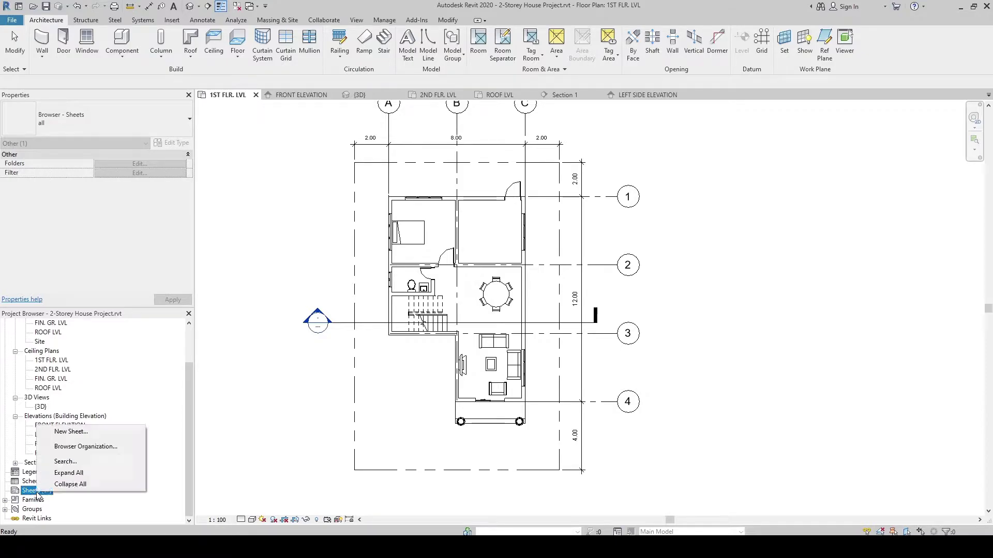
left_click(63, 438)
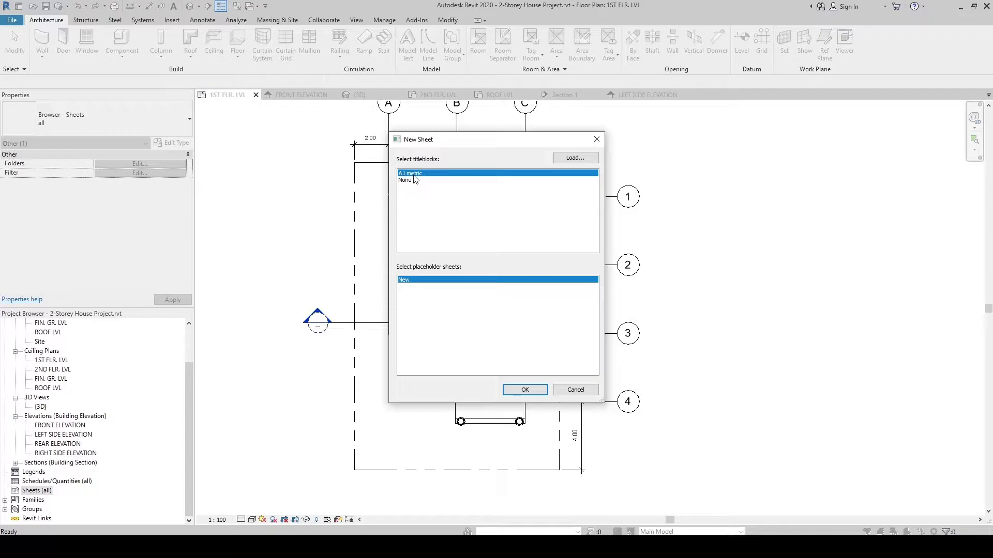
left_click(575, 158)
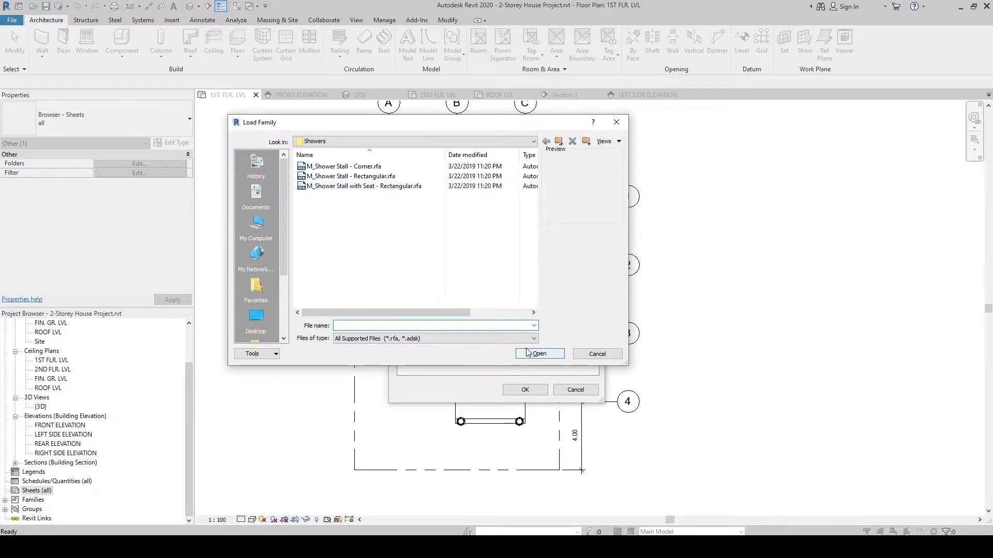
left_click(616, 122)
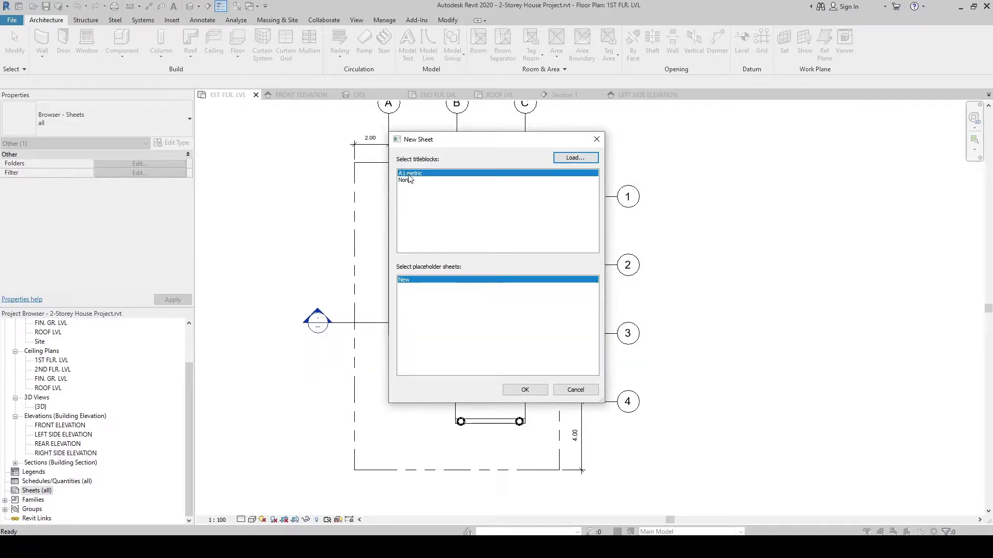
left_click(523, 390)
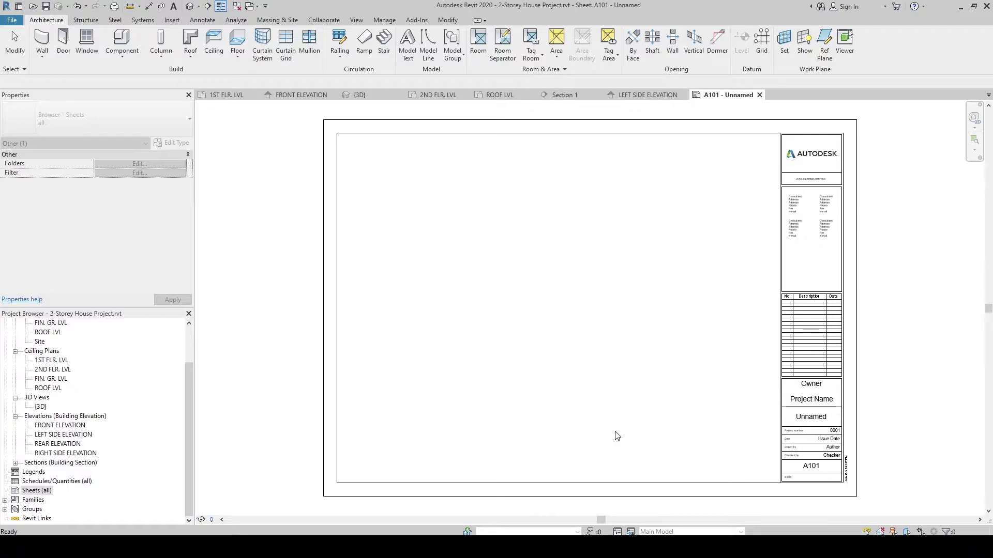
left_click(541, 266)
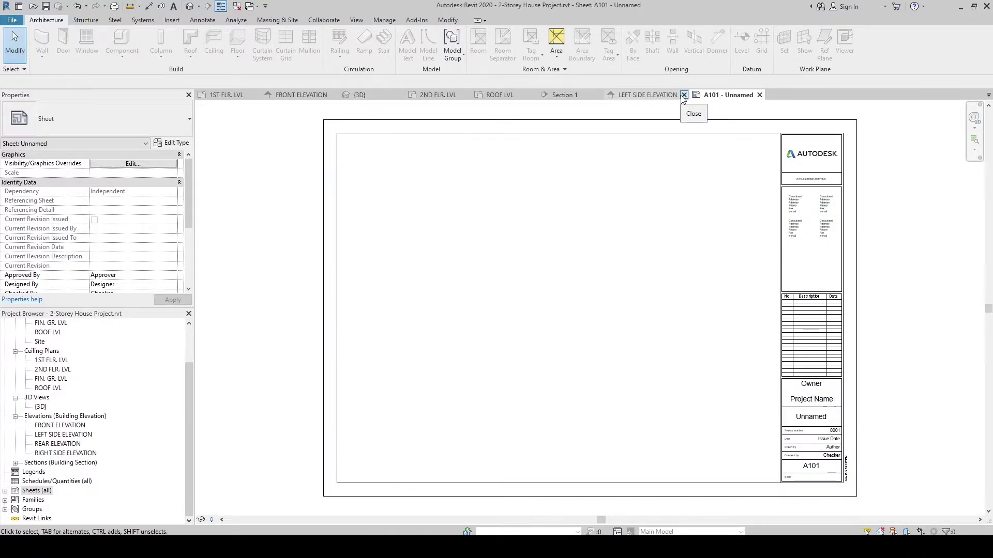
- Close the open floor plan, roof, section and elevation views, keeping only the 3D view and the new sheet open
left_click(599, 96)
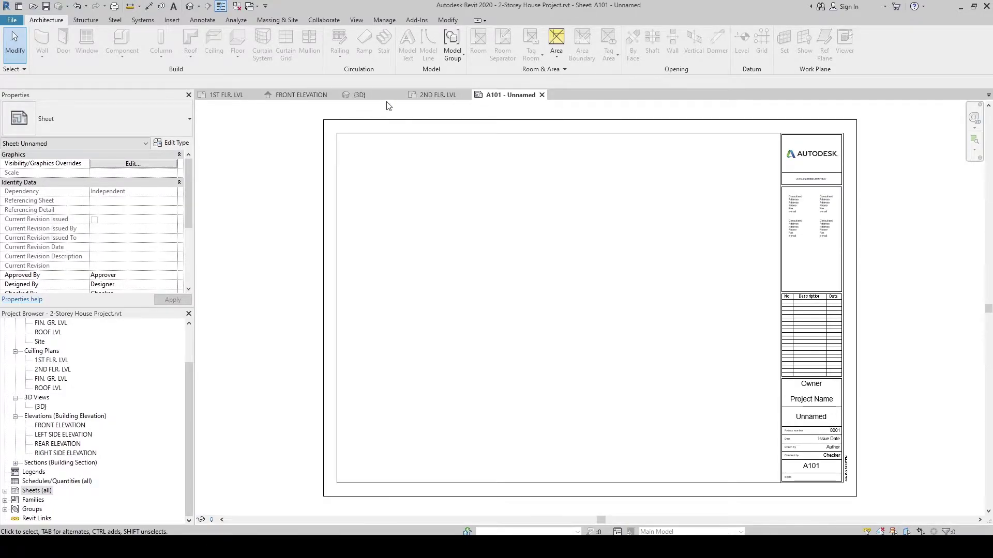
middle_click(463, 98)
left_click(334, 102)
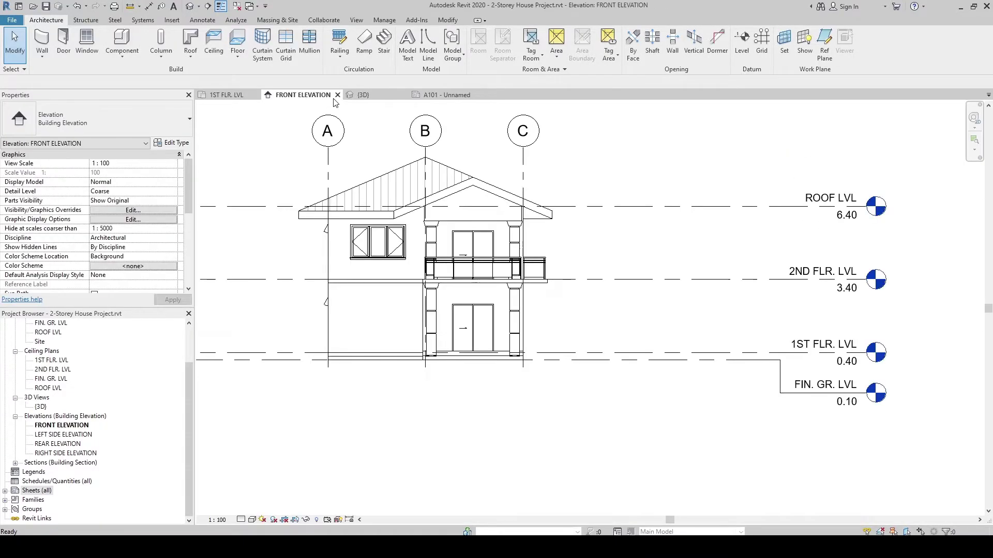
left_click(337, 95)
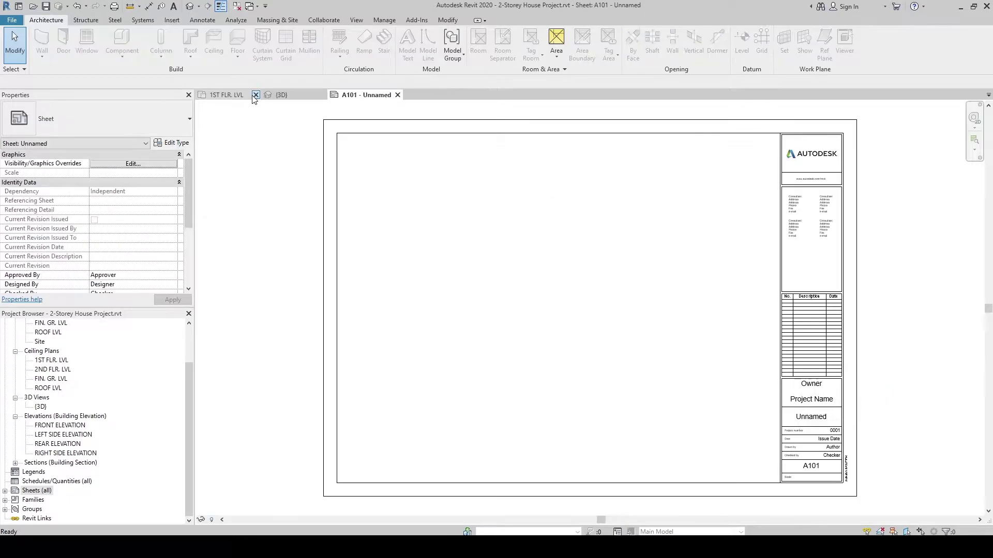
left_click(255, 95)
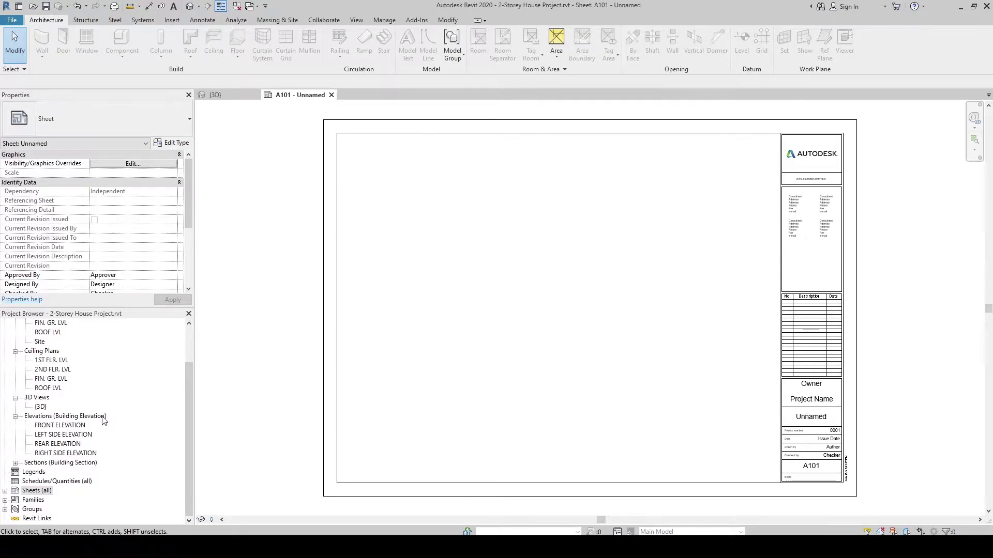
- Change the unnamed A101 sheet's number to A001 and its name to "Title Sheet"
left_click(31, 491)
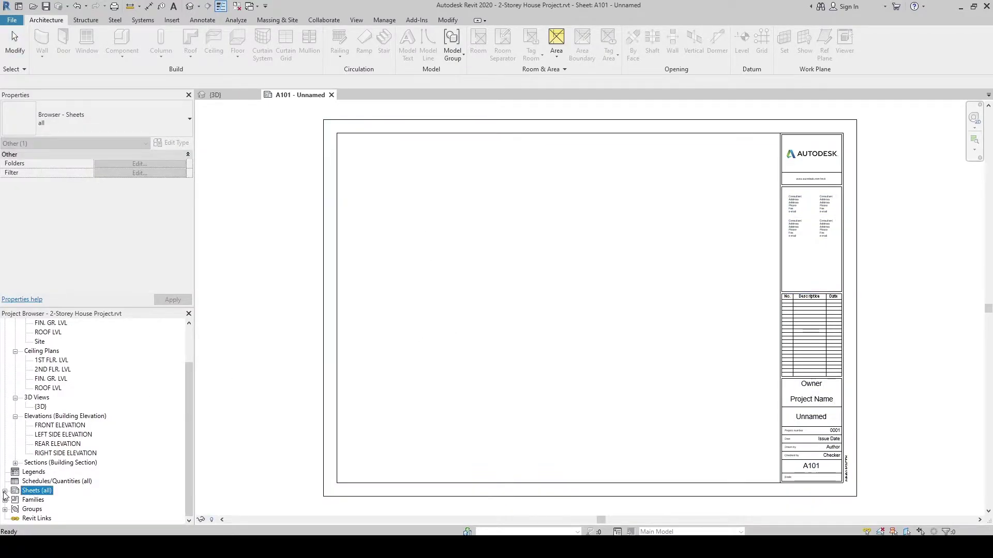
left_click(5, 491)
left_click(46, 501)
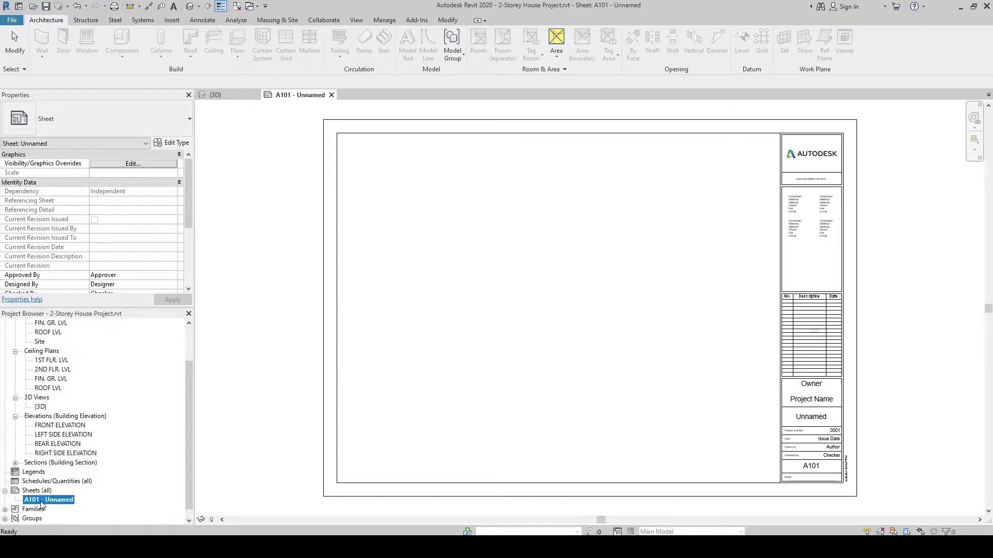
right_click(41, 505)
left_click(74, 420)
left_click(461, 255)
key("BackSpace")
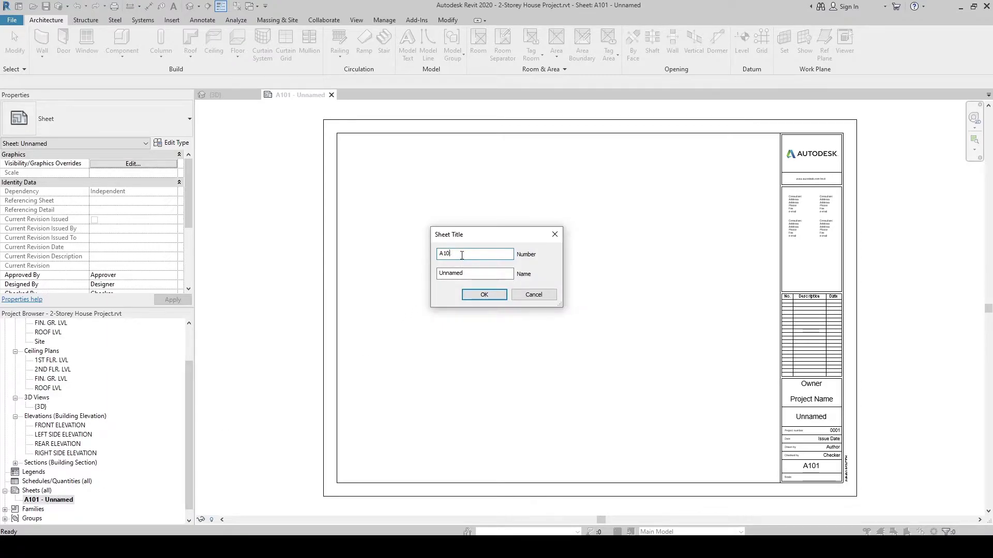
type("001")
left_click_drag(485, 254, 454, 255)
key("BackSpace")
double_click(483, 273)
type("Title Sheet")
left_click(471, 295)
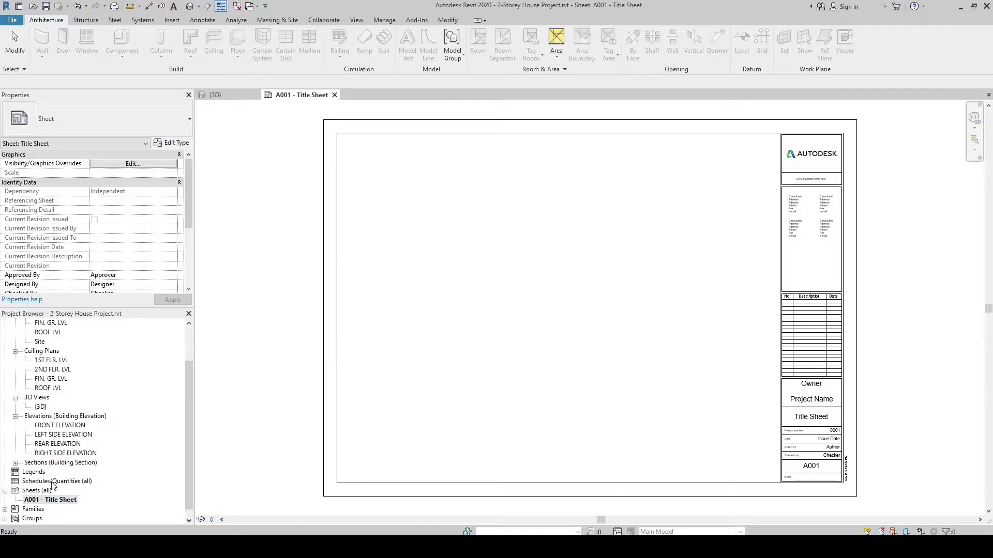
- Add a second sheet to the project using the A1 metric titleblock
right_click(36, 490)
left_click(86, 420)
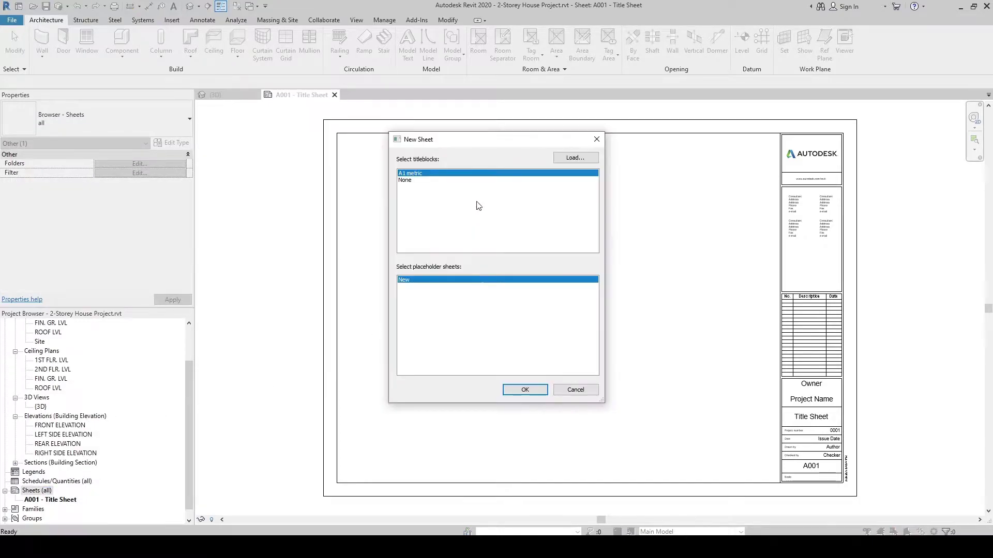
left_click(525, 390)
- Renumber the unnamed A002 sheet as A101 and name it "Site Development Plan"
left_click(31, 509)
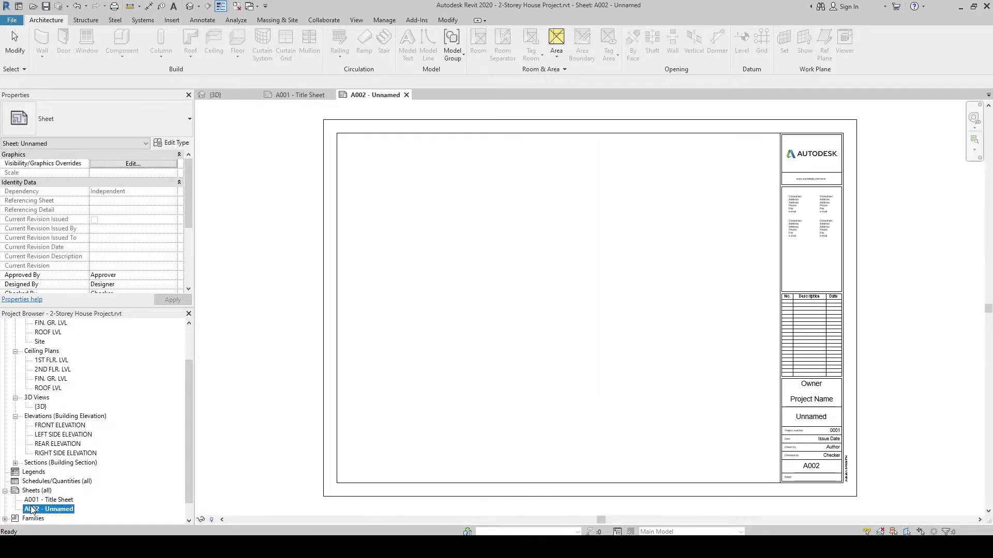
right_click(31, 510)
left_click(70, 419)
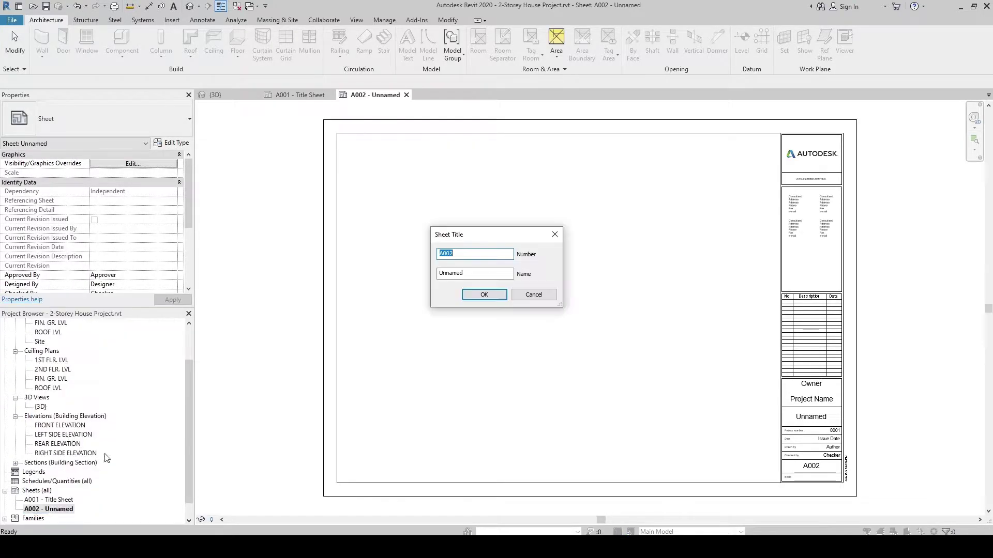
left_click_drag(454, 254, 445, 255)
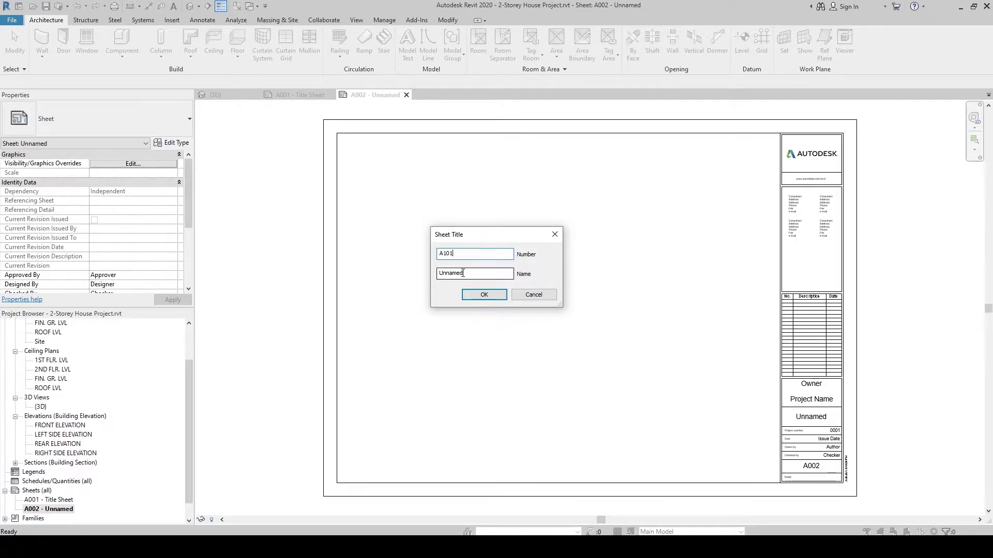
left_click_drag(456, 254, 439, 254)
key("Tab")
type("S")
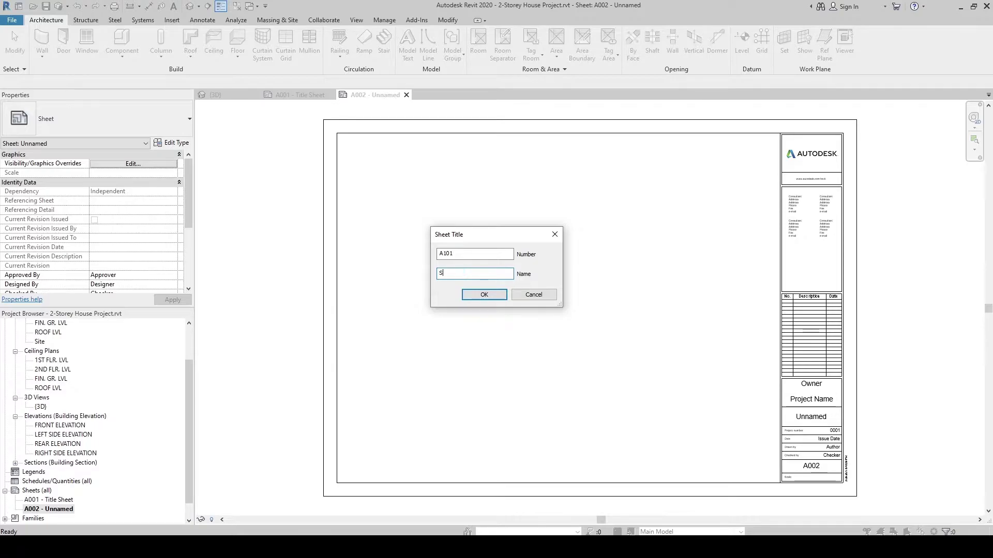
type("ite Development Plan")
left_click(484, 294)
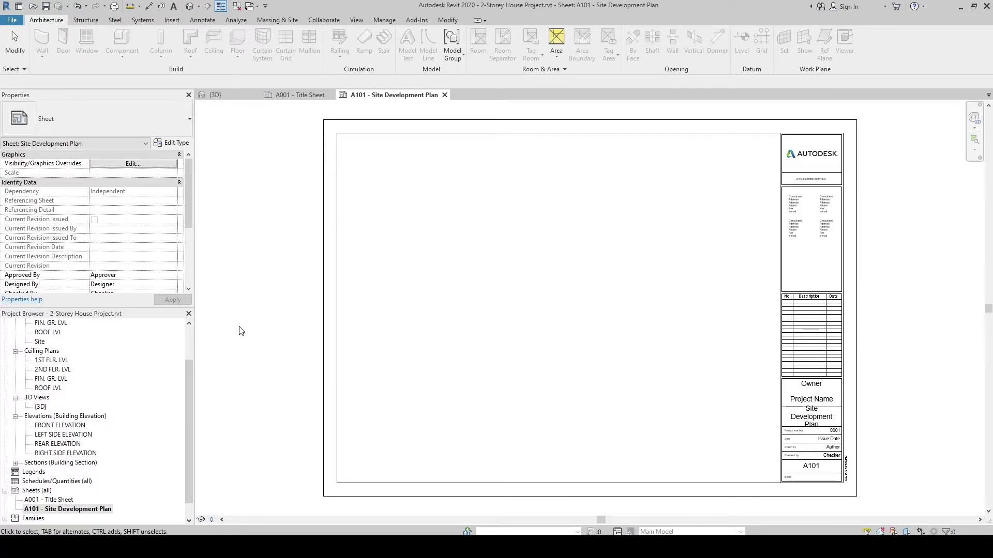
- Add another A1 metric titleblock sheet after the Site Development Plan sheet
left_click(67, 509)
left_click(52, 482)
right_click(46, 491)
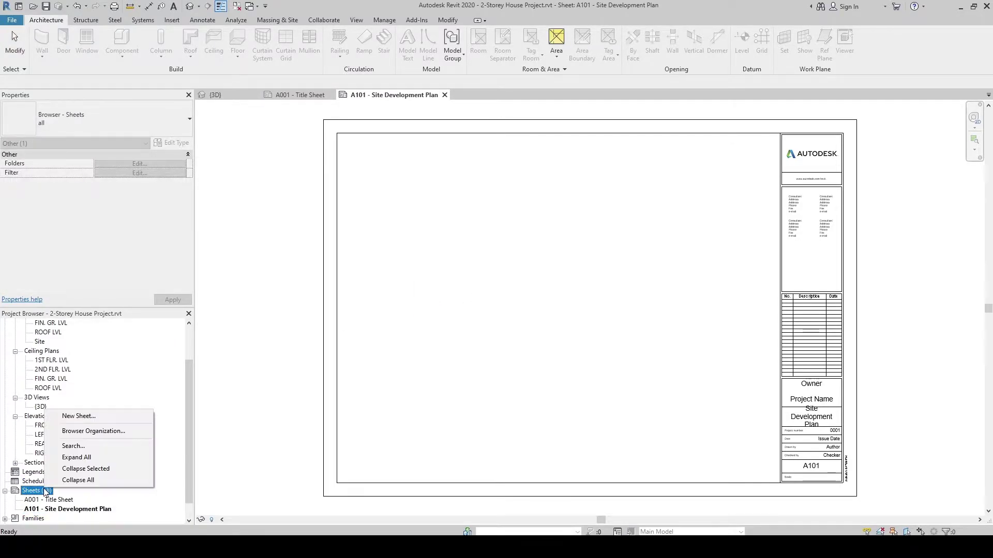
left_click(75, 415)
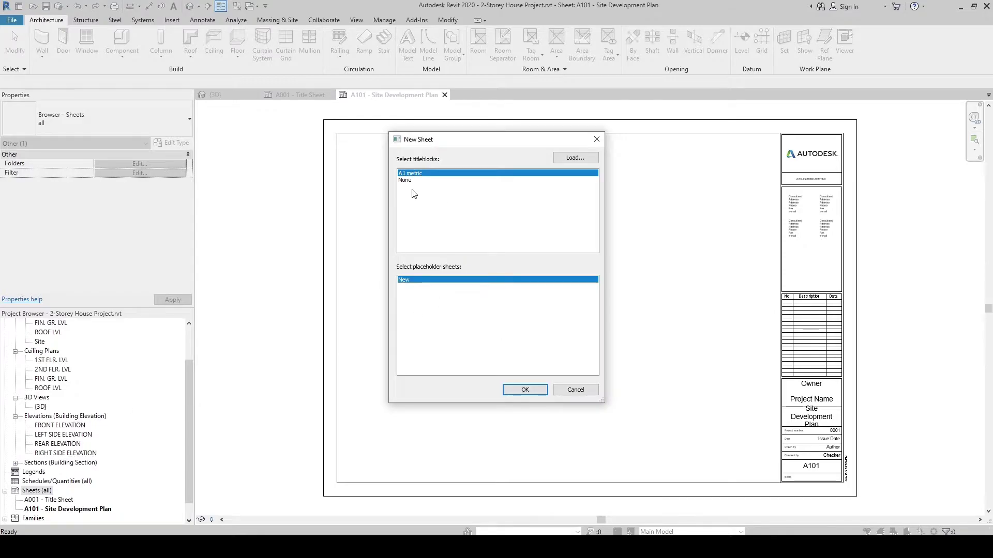
left_click(523, 387)
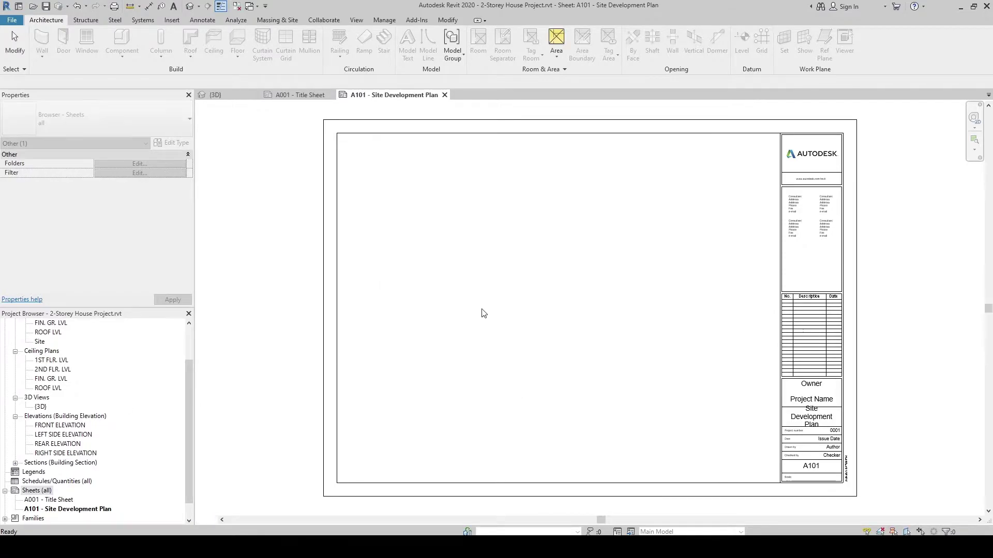
- Name sheet A102 "Floor Plans", keeping its sheet number
left_click(49, 519)
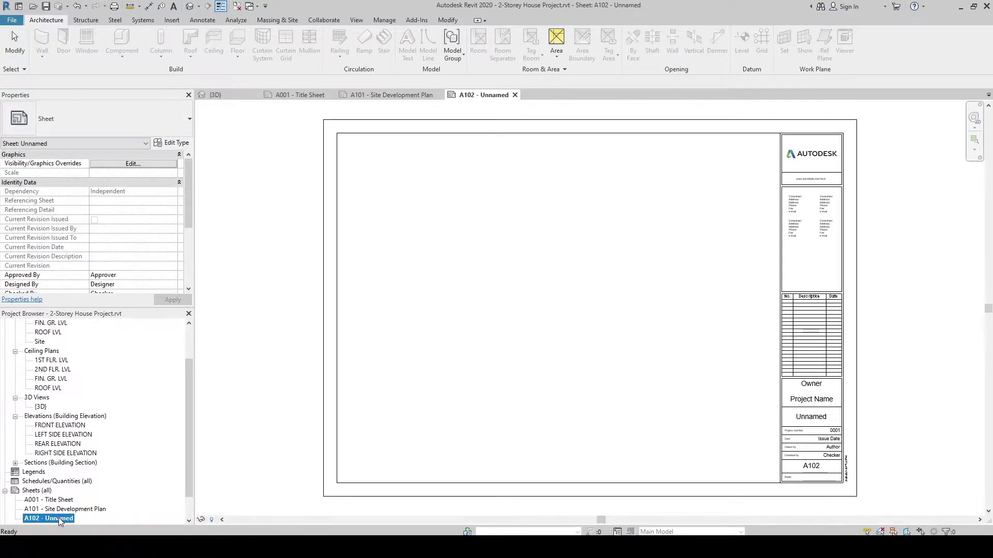
right_click(52, 519)
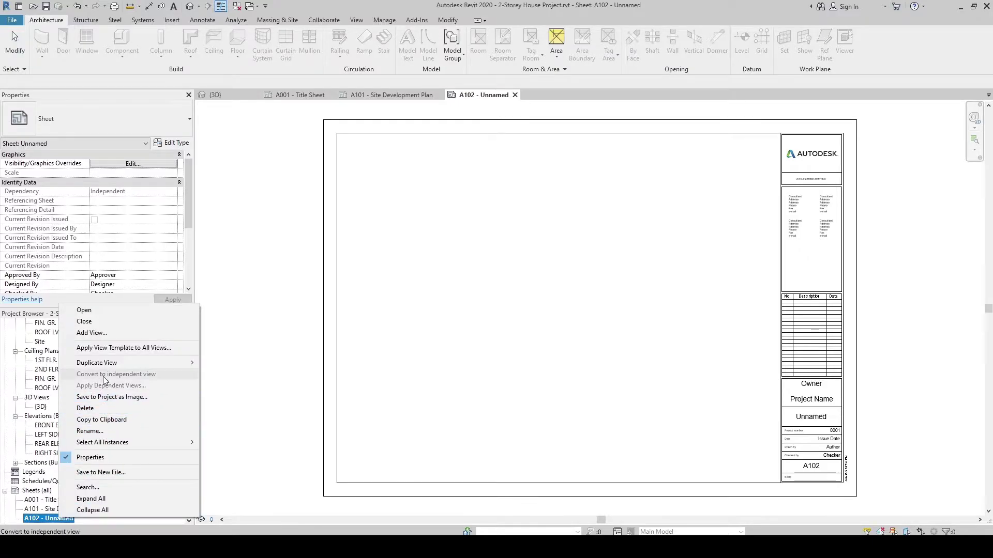
left_click(96, 431)
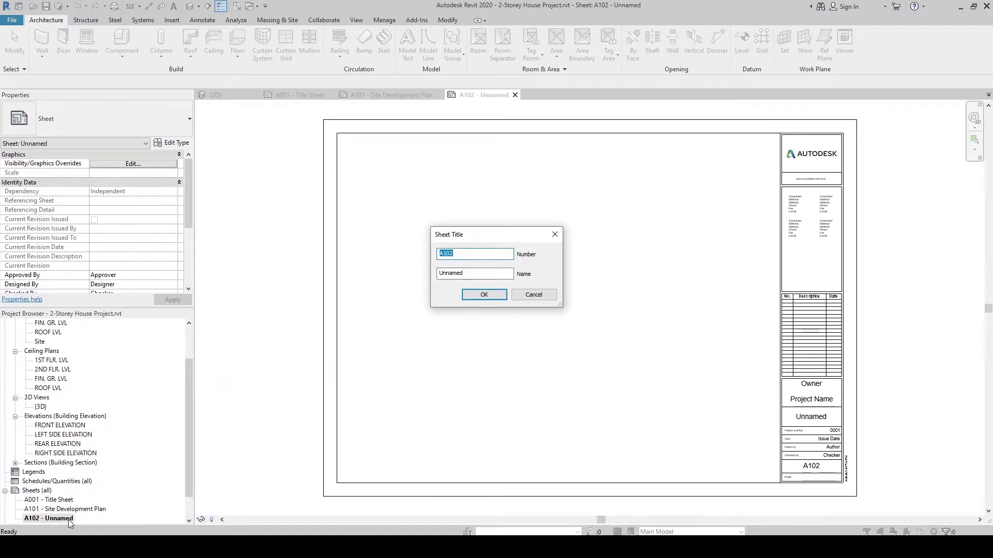
left_click(466, 253)
left_click_drag(469, 274, 439, 274)
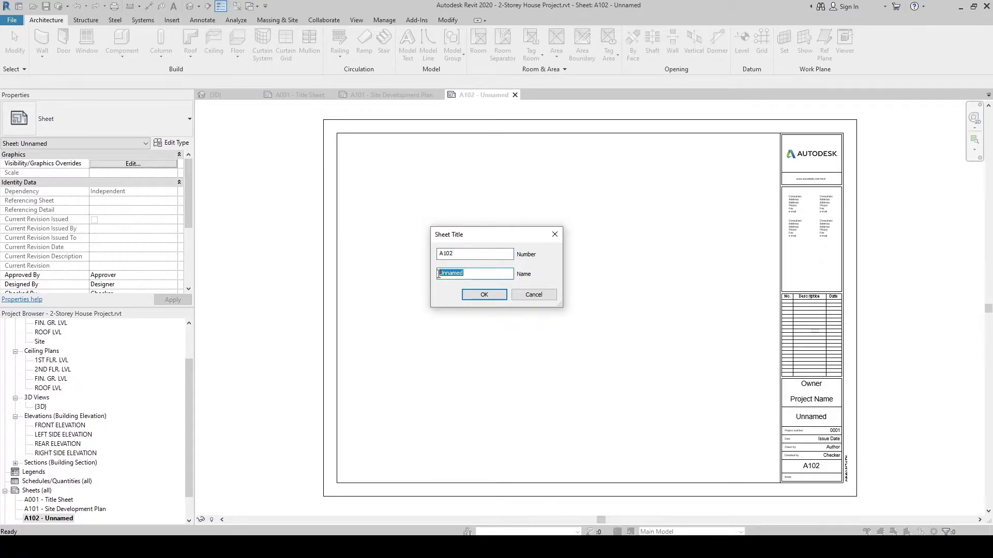
type("Floor Plans")
left_click(483, 294)
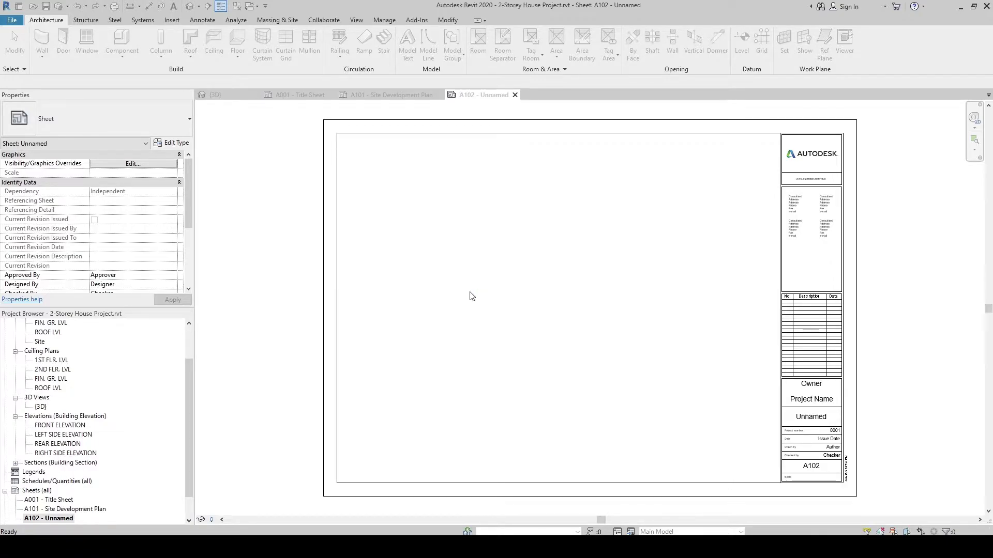
- Add another sheet with the A1 metric titleblock after the Floor Plans sheet
scroll(186, 400, "down", 1)
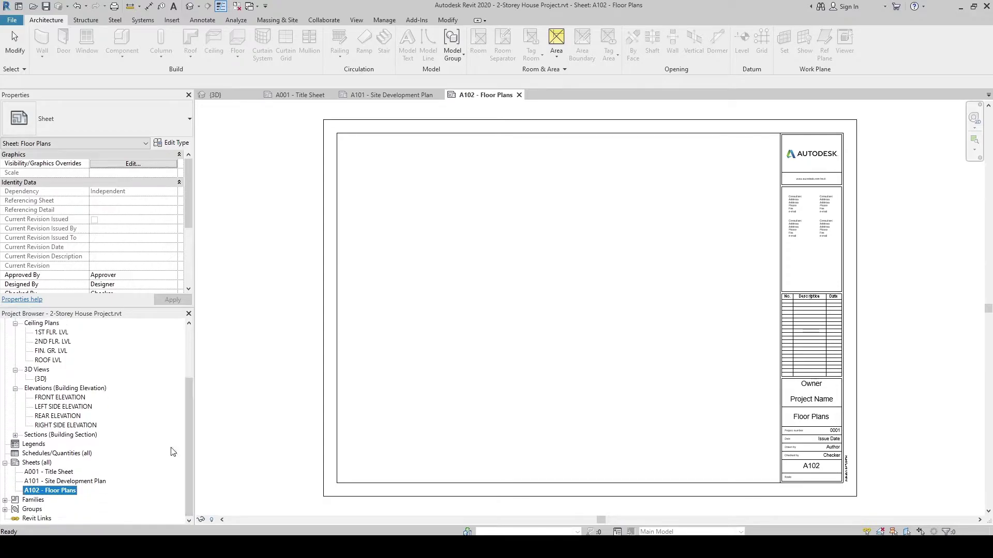
left_click(37, 491)
right_click(39, 466)
left_click(61, 391)
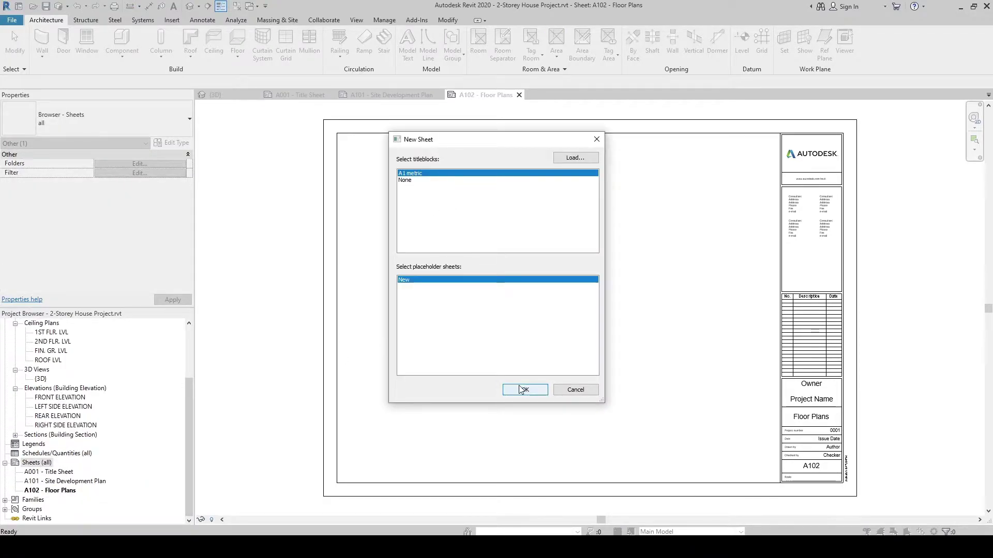
left_click(522, 394)
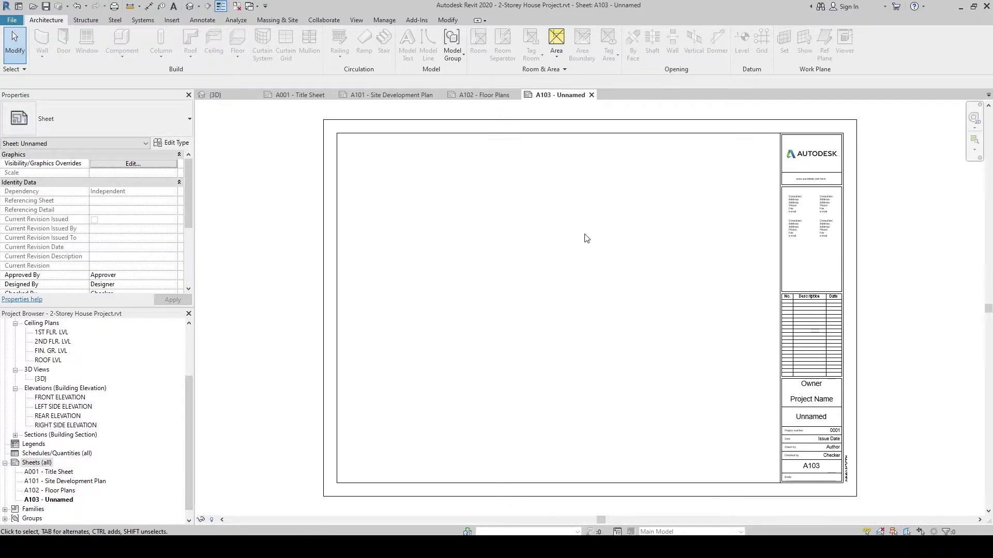
- Name the unnamed A103 sheet "Elevations"
left_click(56, 500)
right_click(57, 501)
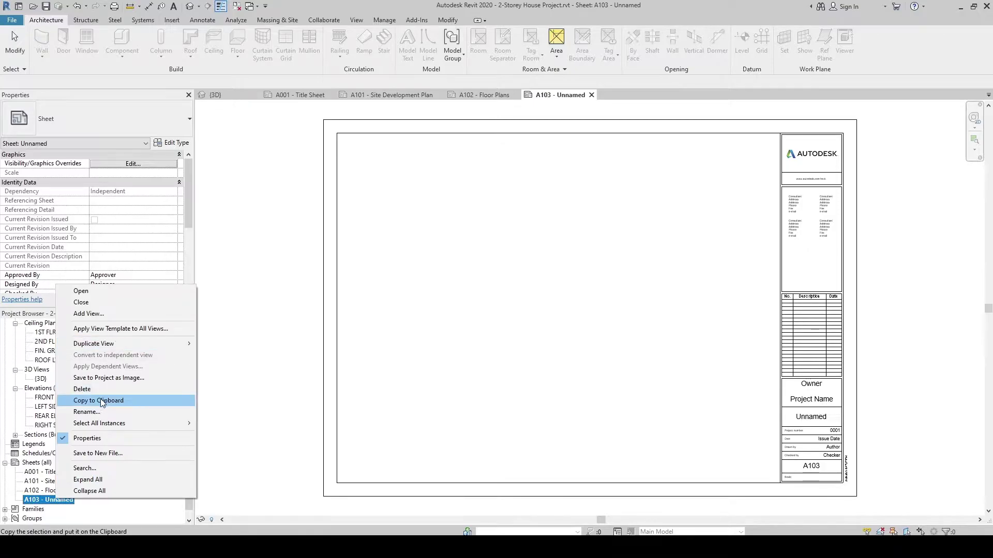
left_click(86, 412)
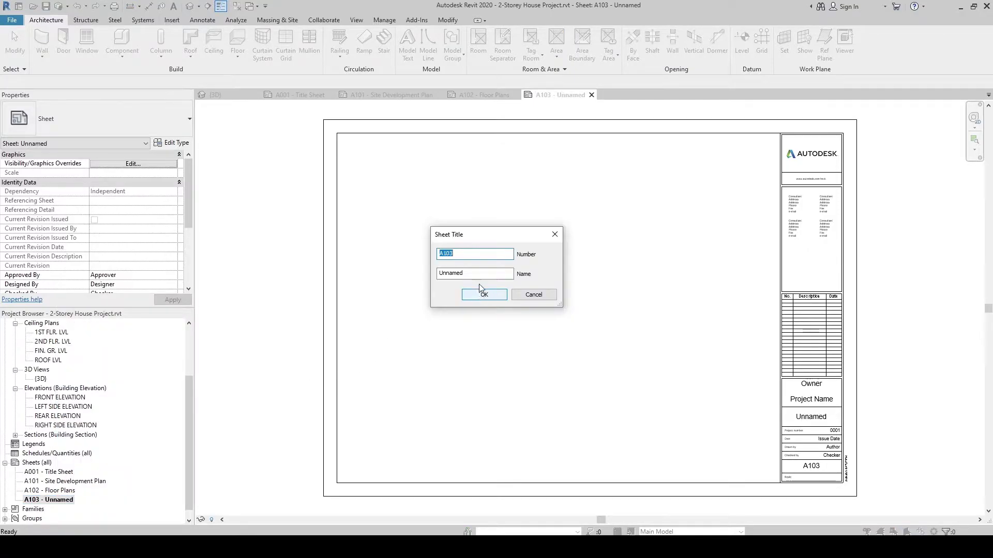
double_click(468, 273)
type("e")
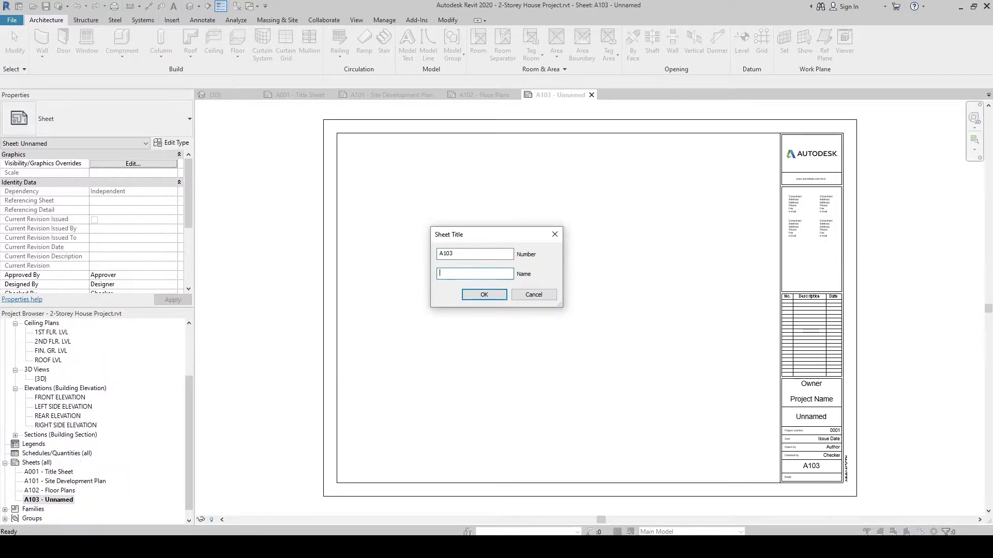
type("Elevations")
key("Return")
- Add another sheet with the A1 metric titleblock after the Elevations sheet
left_click(36, 463)
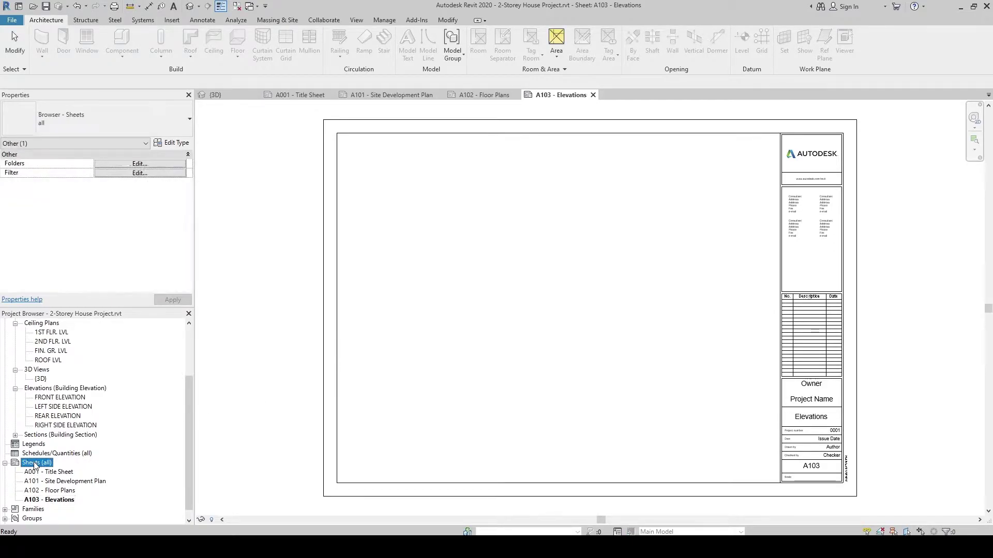
right_click(35, 463)
left_click(61, 392)
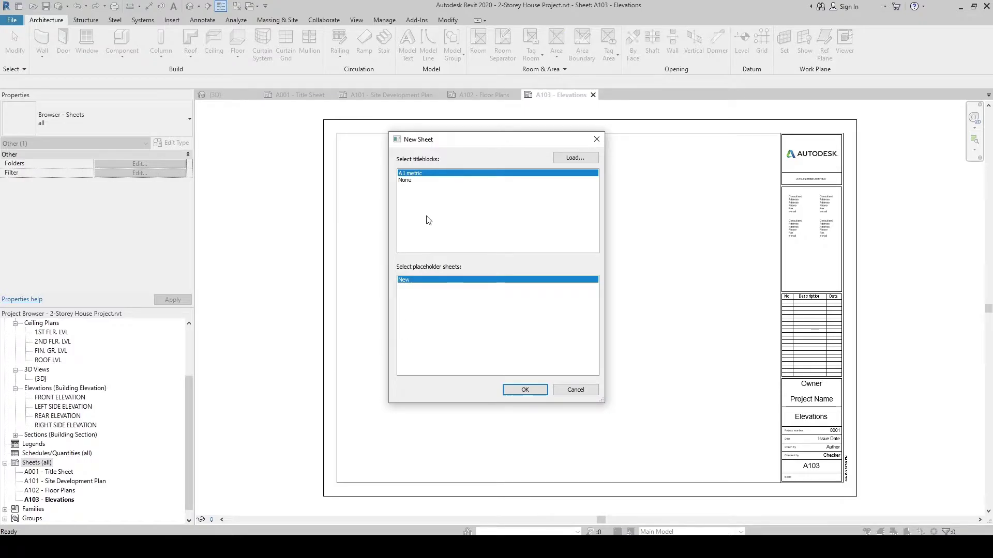
left_click(524, 390)
- Name the unnamed A104 sheet "Sections"
left_click(62, 509)
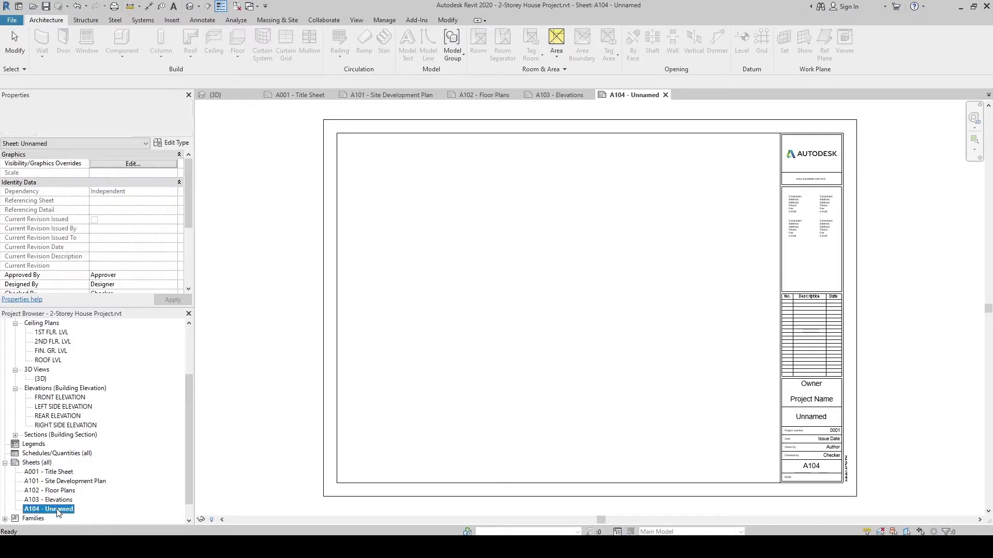
right_click(57, 509)
left_click(88, 422)
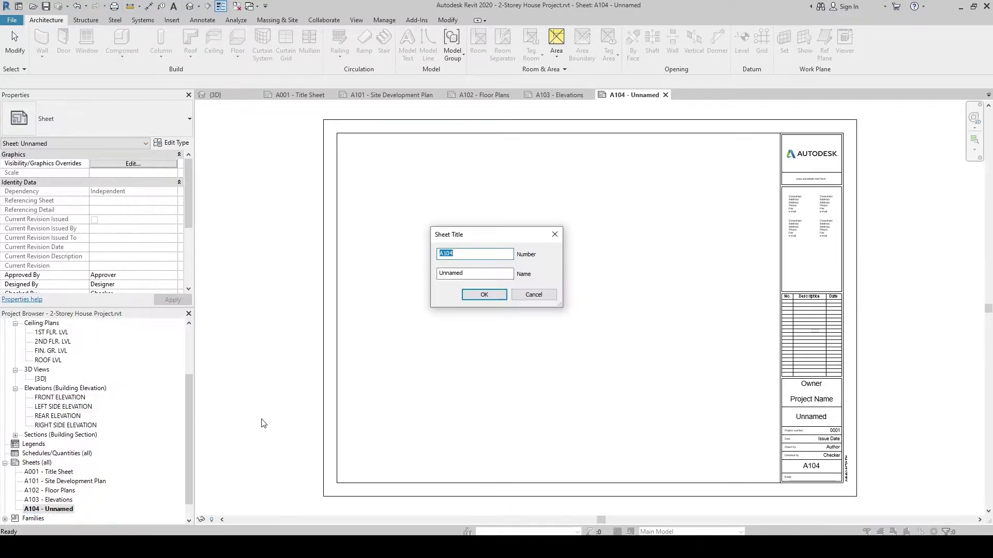
type("Sections")
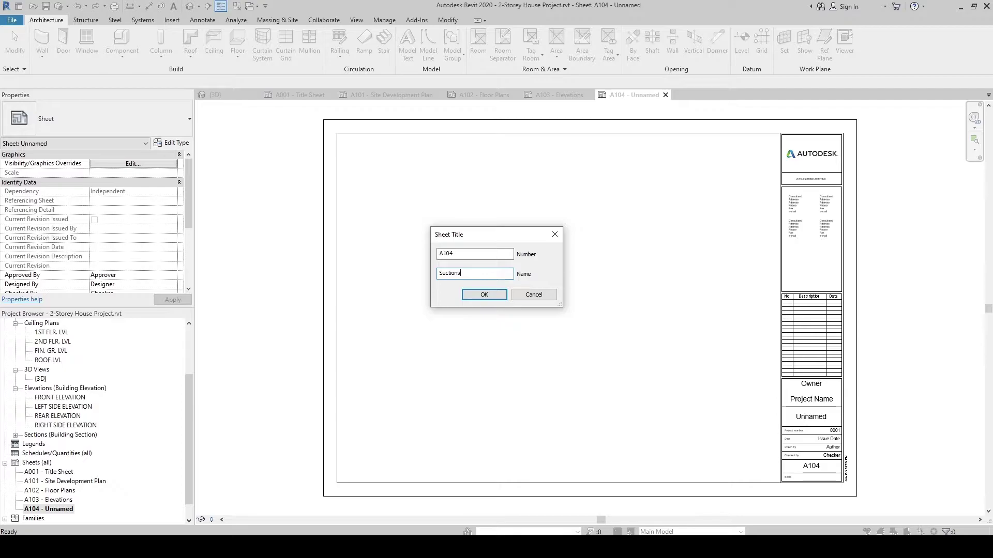
key("Return")
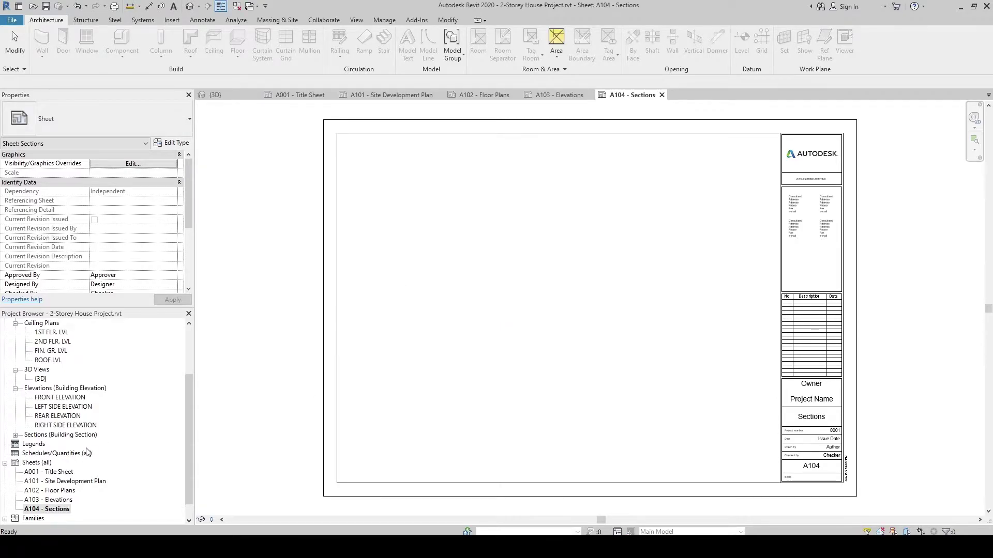
- Add another sheet with the A1 metric titleblock after the Sections sheet
left_click(36, 462)
right_click(36, 463)
left_click(68, 391)
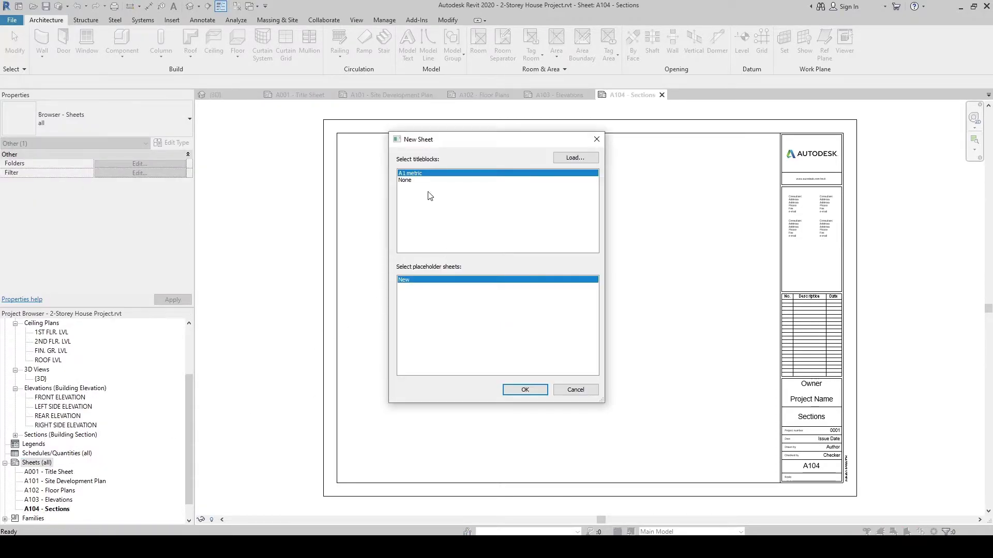
left_click(523, 390)
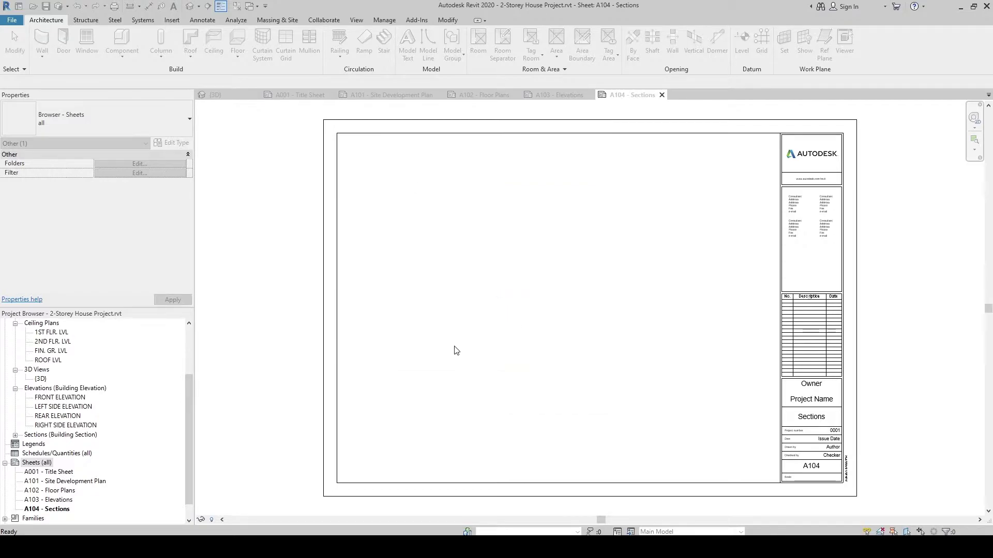
- Name the unnamed A105 sheet "Details"
left_click(46, 517)
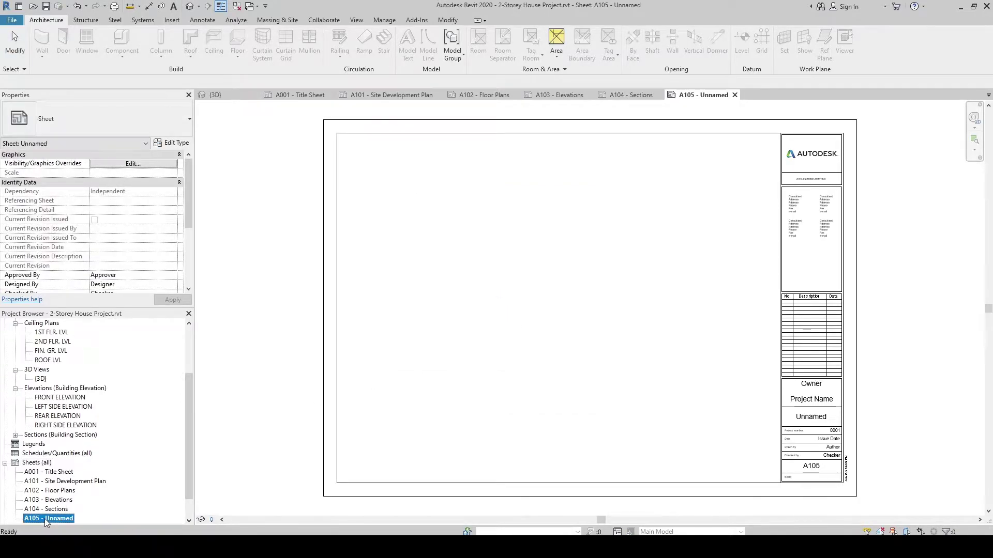
right_click(46, 517)
left_click(67, 433)
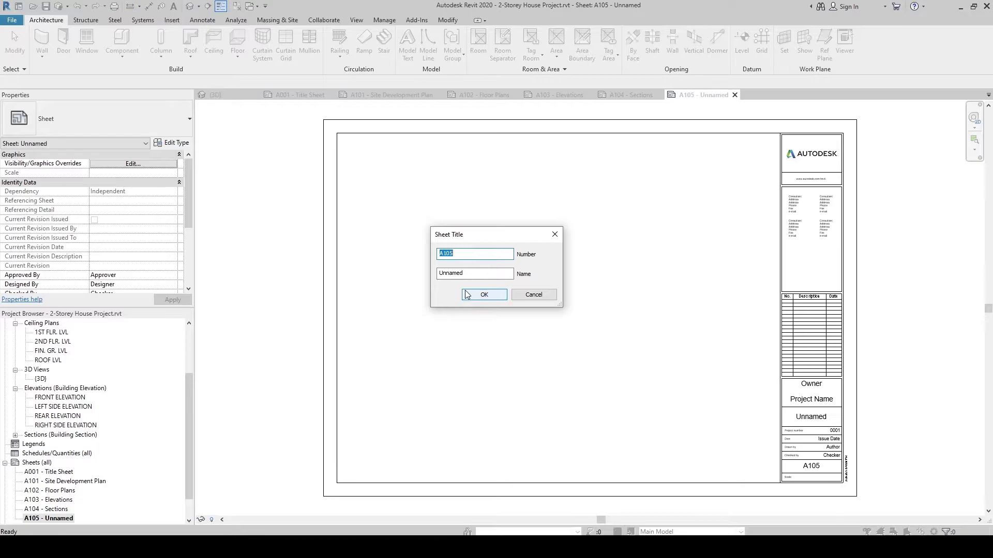
key("Tab")
type("D")
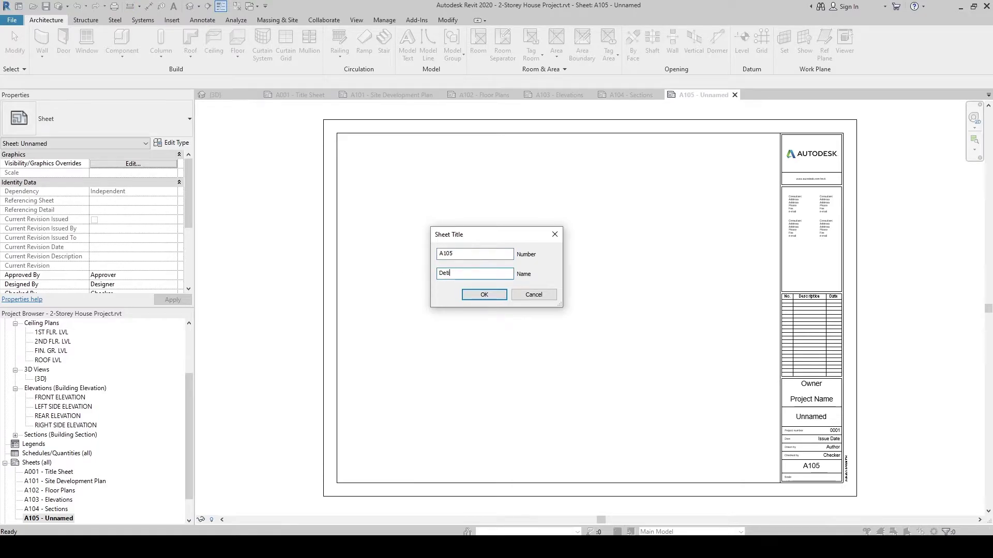
key("Return")
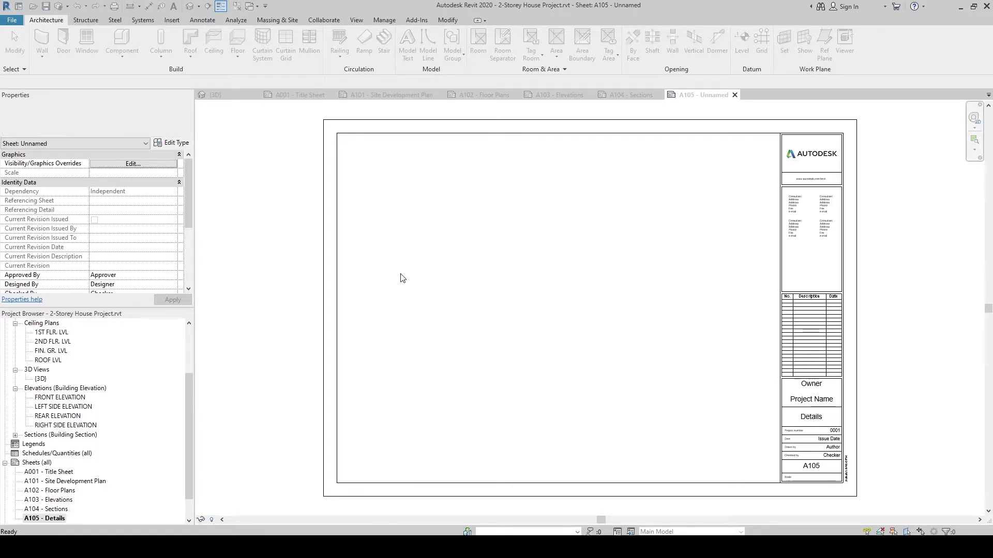
- Review the sheets listed in the project browser, from A001 - Title Sheet through A105 - Details
left_click(62, 475)
scroll(63, 478, "down", 1)
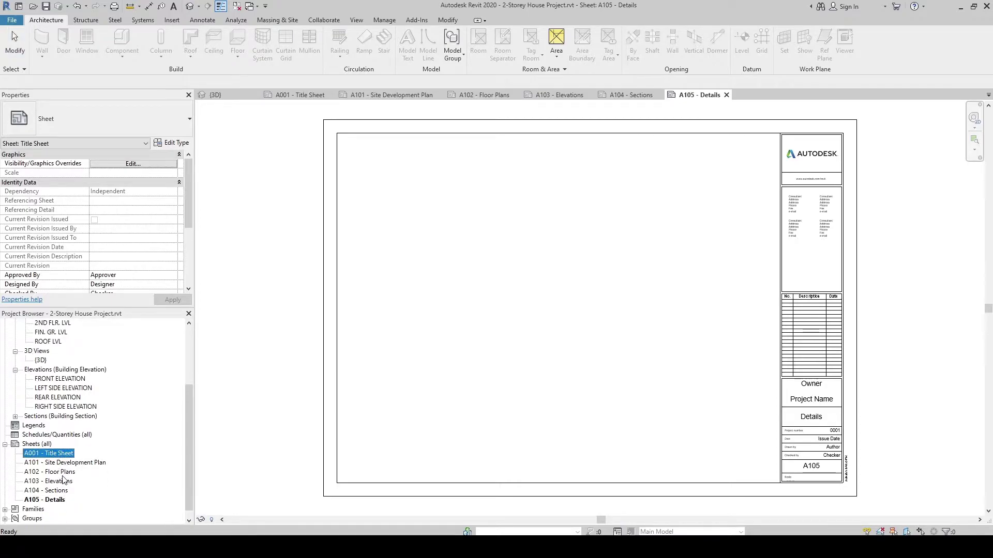
left_click(64, 463)
left_click(61, 472)
left_click(58, 482)
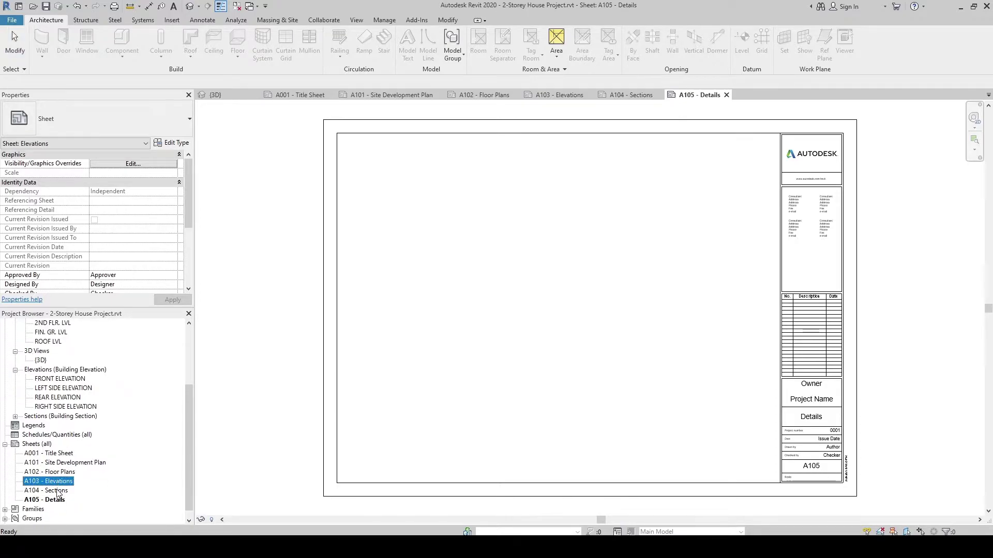
left_click(57, 492)
left_click(57, 500)
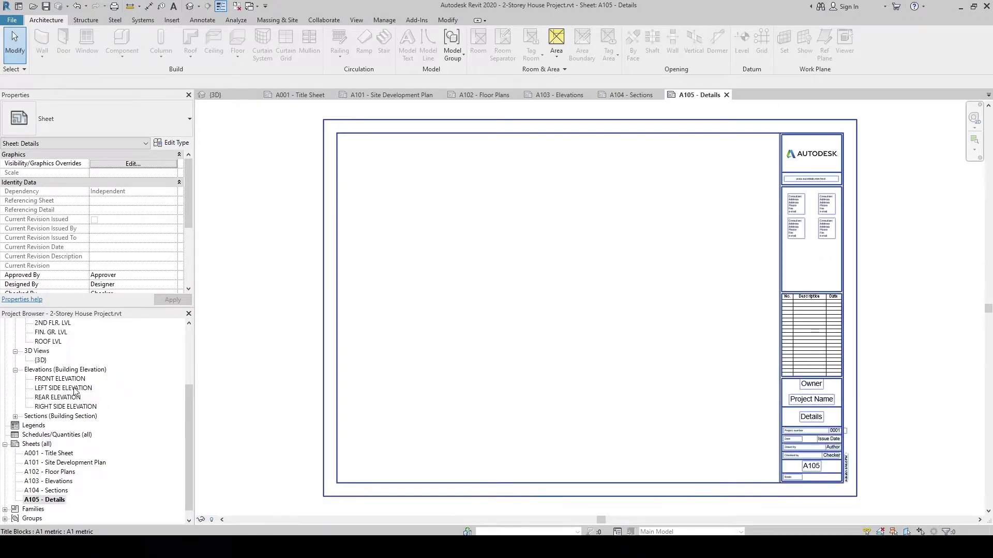
left_click_drag(191, 403, 192, 352)
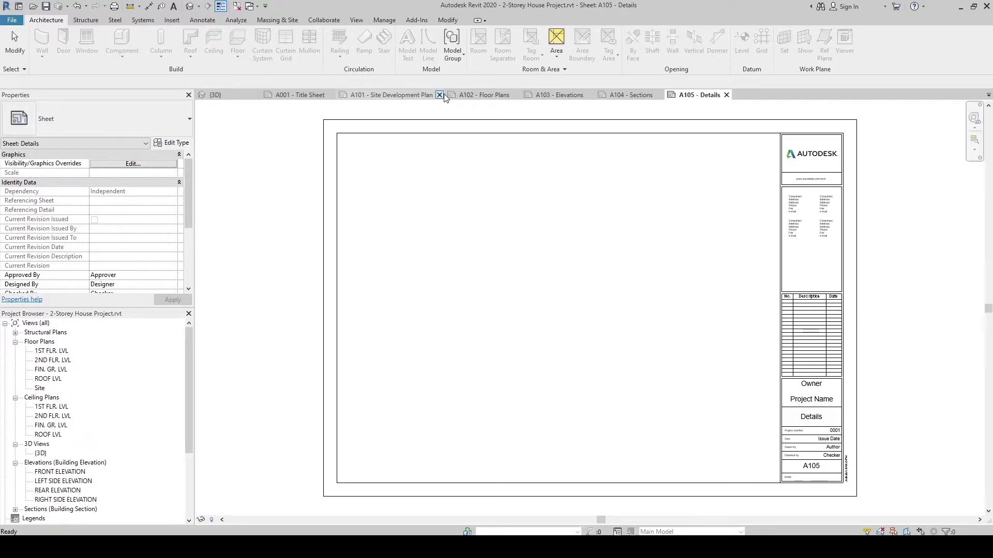
- Close the open A101, A102, A103, A104 and A001 sheet views, keeping A105 - Details and the 3D view open
left_click(443, 94)
left_click(408, 95)
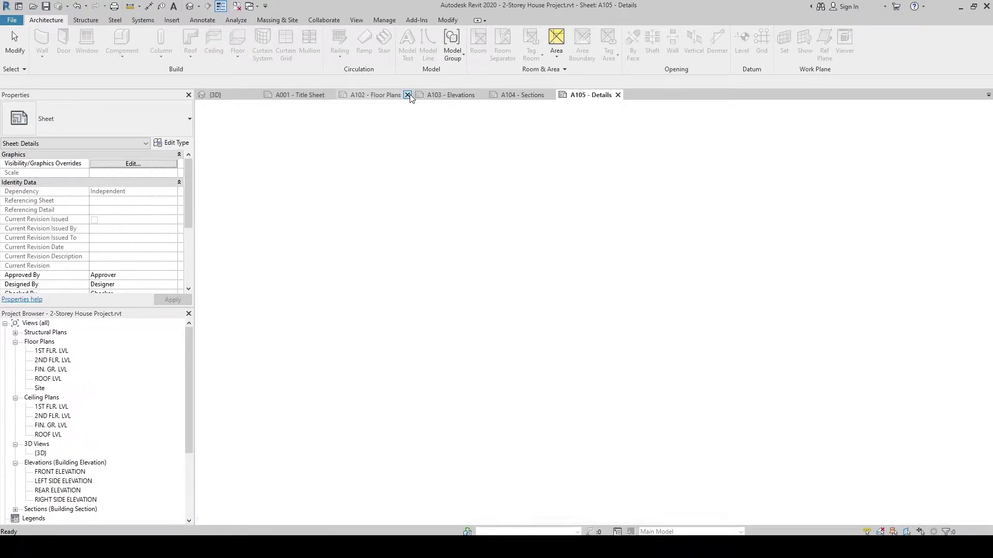
left_click(407, 95)
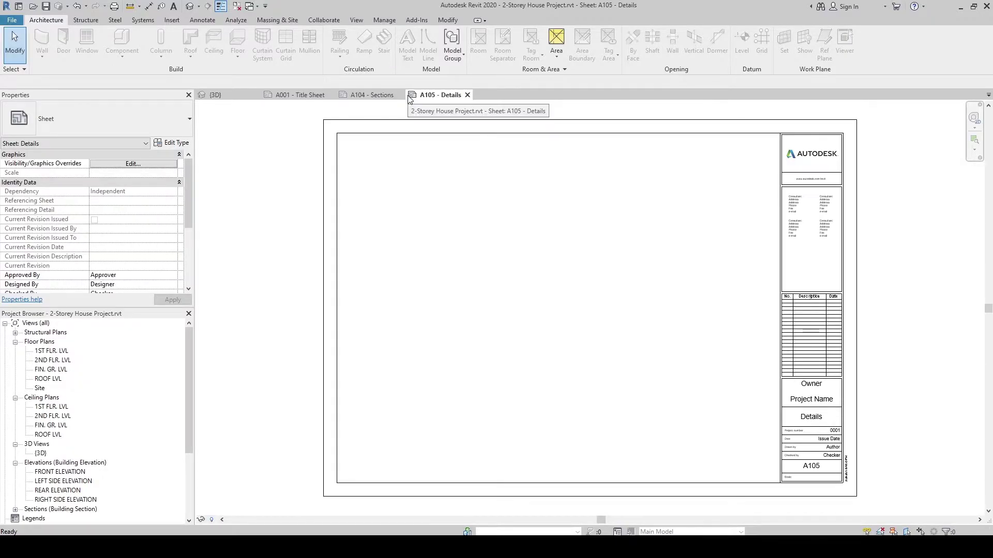
left_click(399, 96)
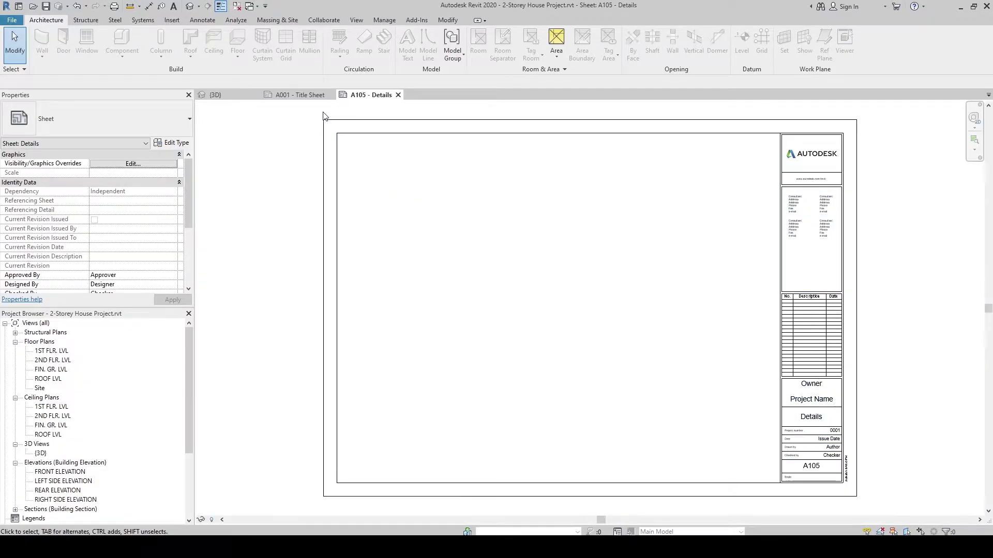
left_click(331, 95)
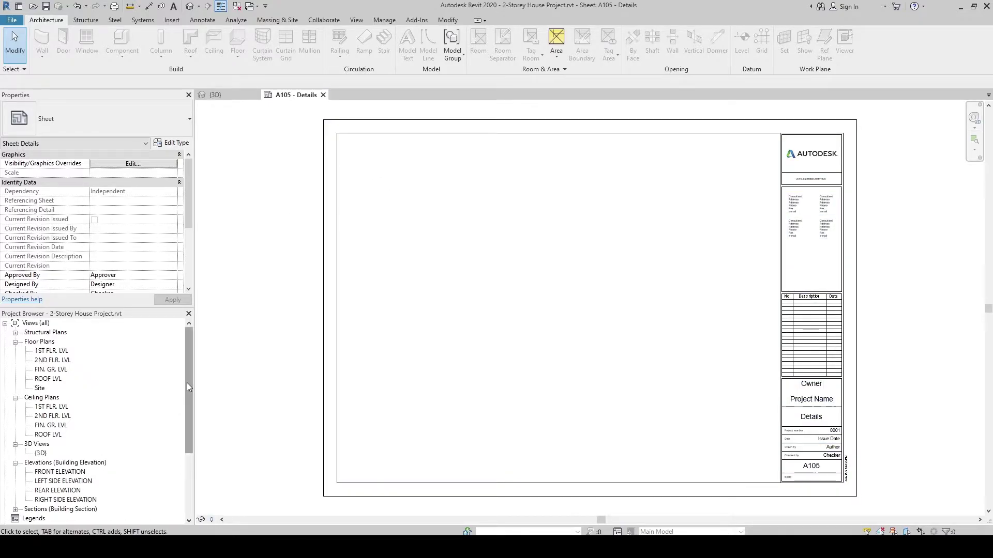
- Open the A102 - Floor Plans sheet from the project browser
left_click_drag(188, 383, 173, 450)
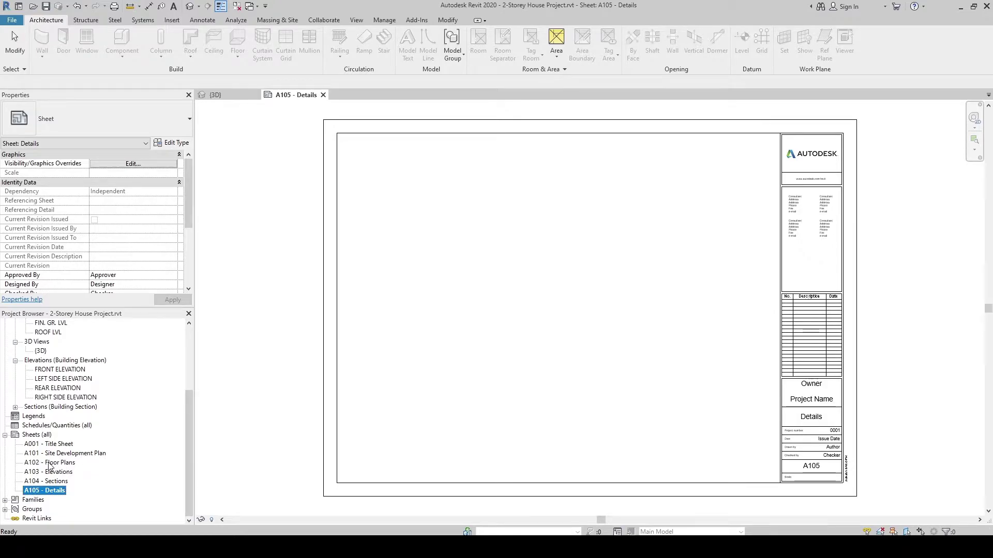
left_click(55, 463)
double_click(55, 464)
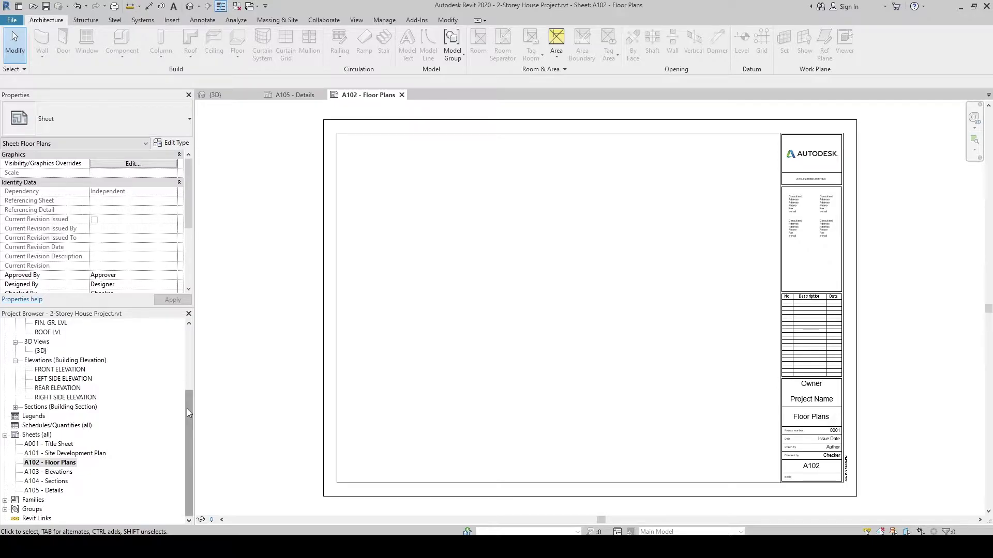
- Examine the Views and Sheets groups in the project browser
left_click_drag(187, 408, 188, 357)
scroll(188, 357, "down", 3)
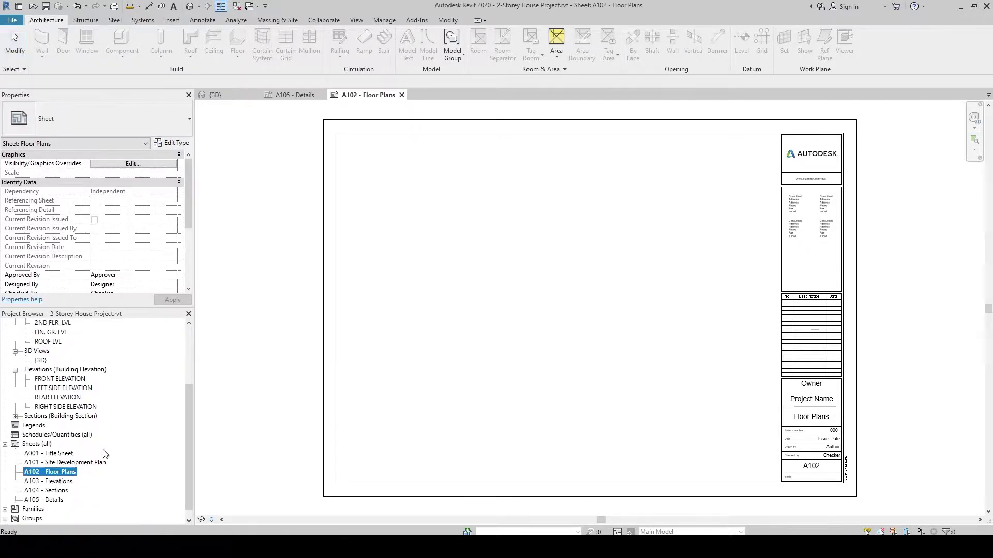
left_click(36, 445)
left_click_drag(186, 418, 189, 336)
left_click(32, 324)
left_click(33, 435)
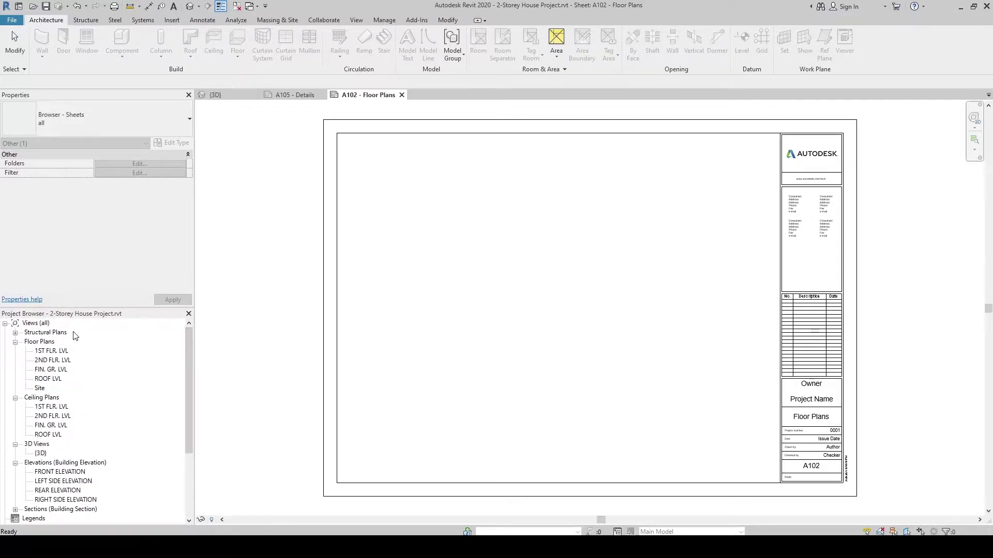
left_click(29, 324)
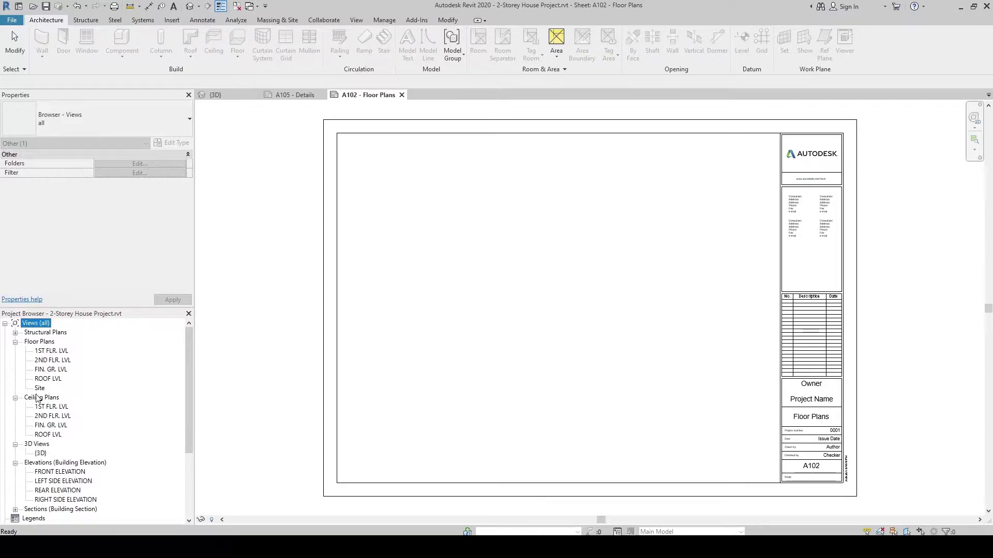
- Place the 1ST FLR. LVL floor plan in the upper-left area of the A102 sheet
left_click(41, 352)
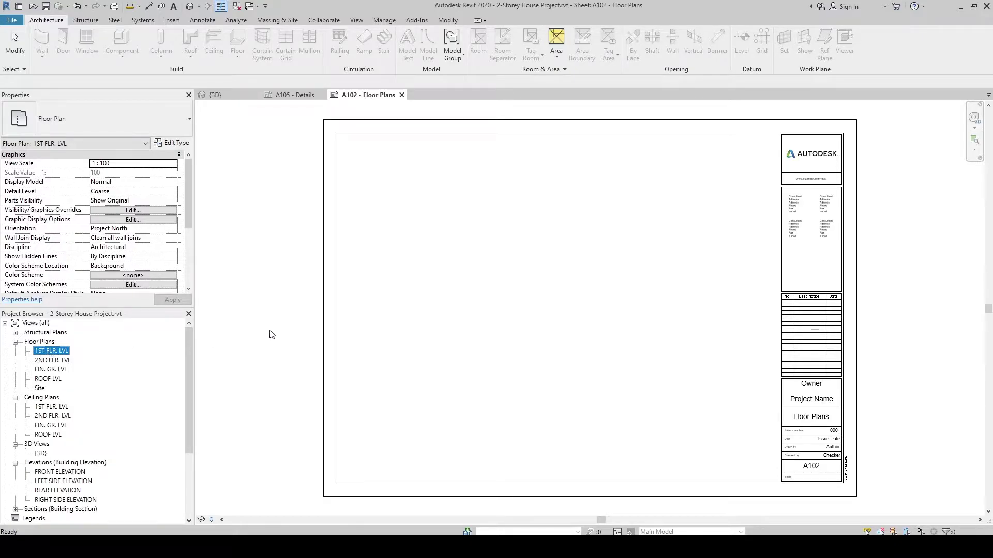
left_click(47, 352)
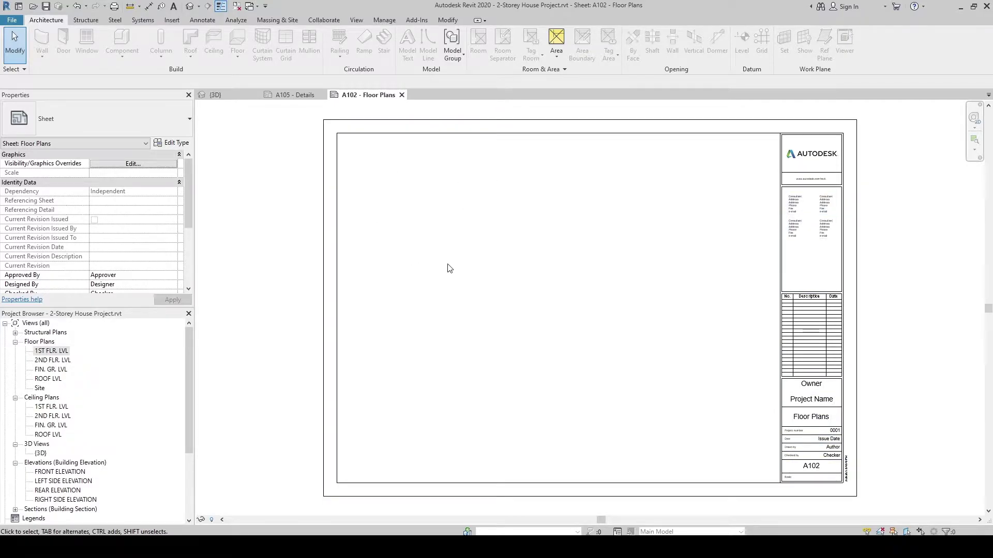
left_click(44, 352)
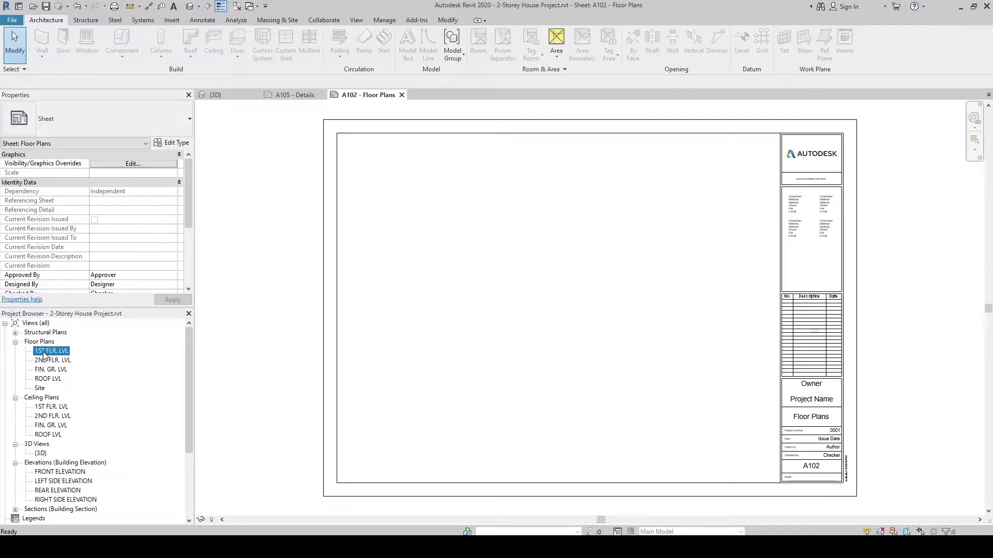
left_click(454, 232)
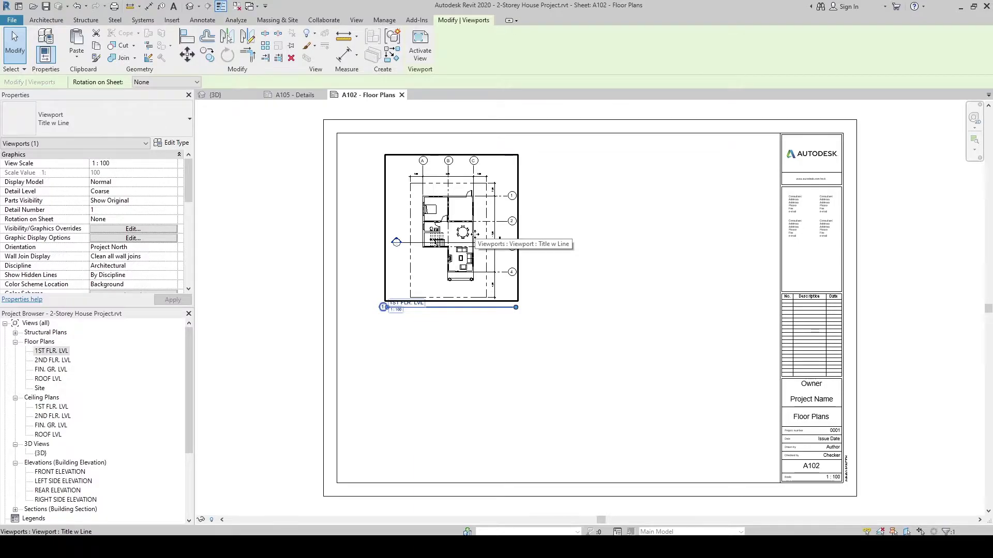
key("Escape")
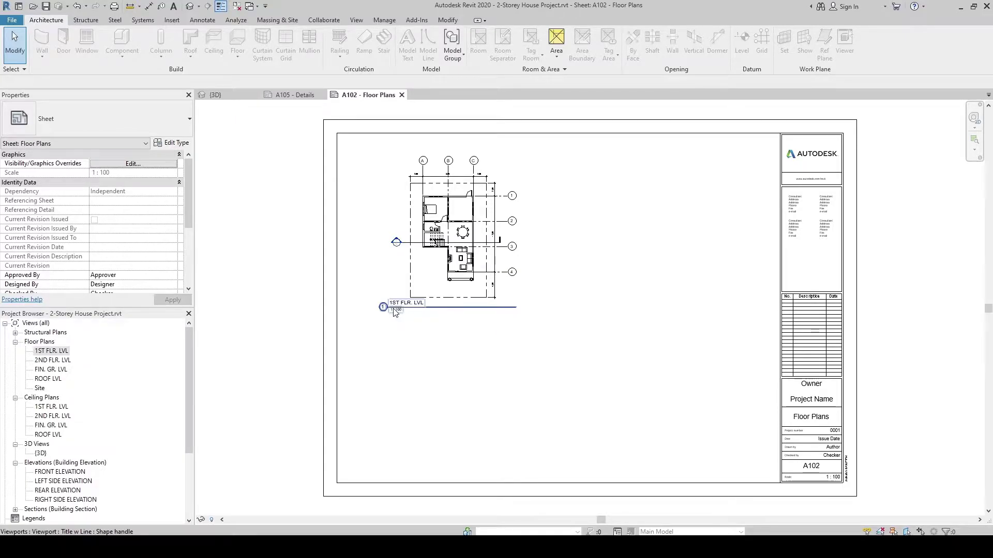
- Place the 2ND FLR. LVL floor plan on the A102 sheet, to the right of the first-floor plan
middle_click_drag(466, 331, 461, 334)
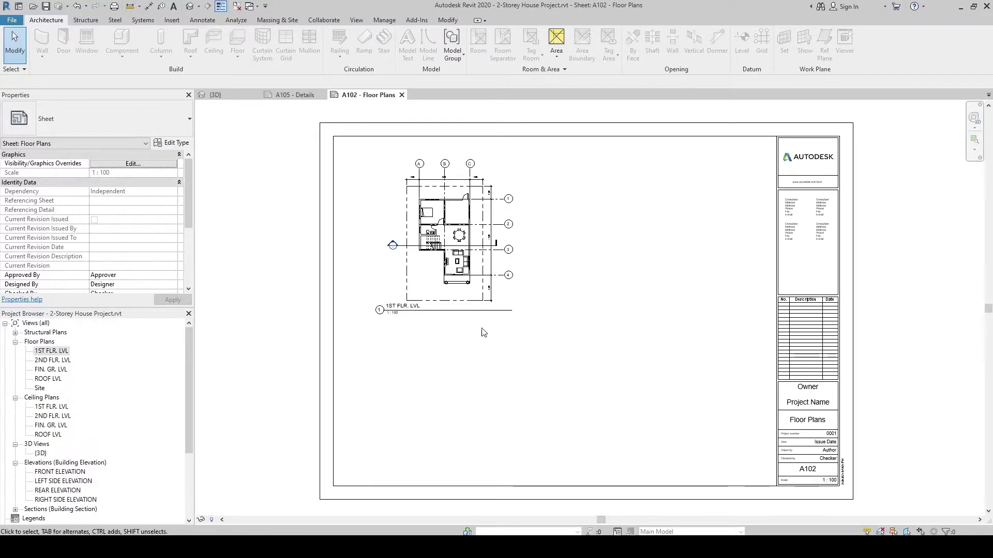
middle_click(483, 328)
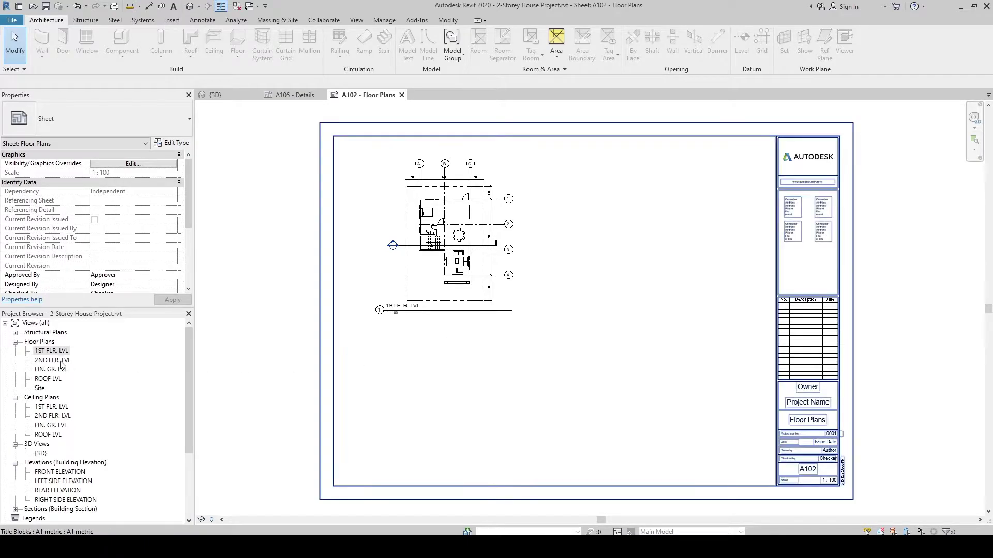
left_click(54, 361)
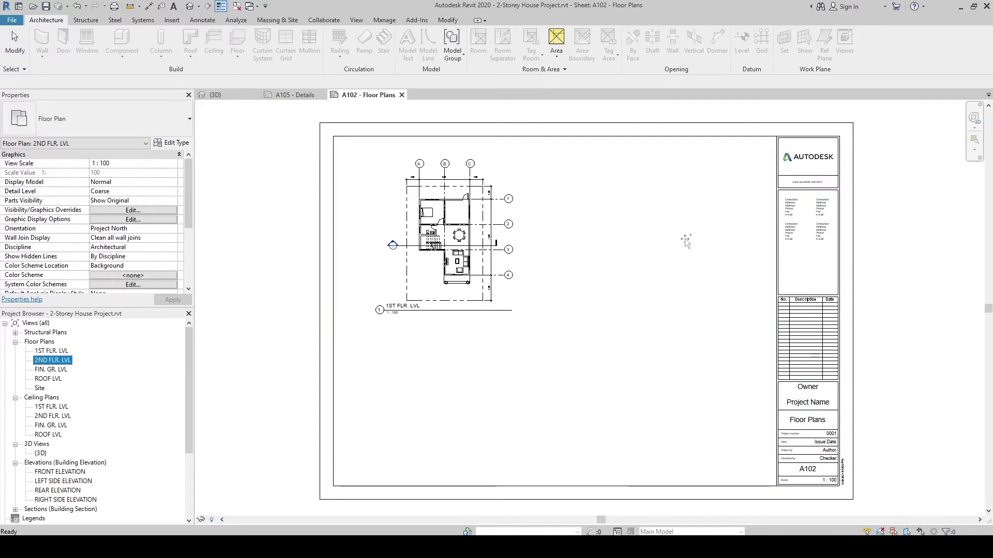
left_click(659, 229)
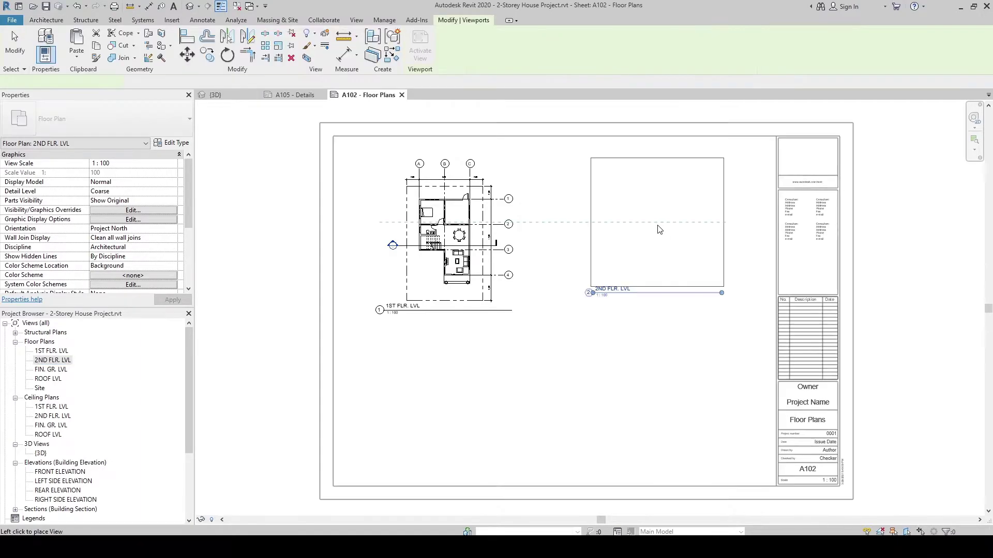
left_click(656, 317)
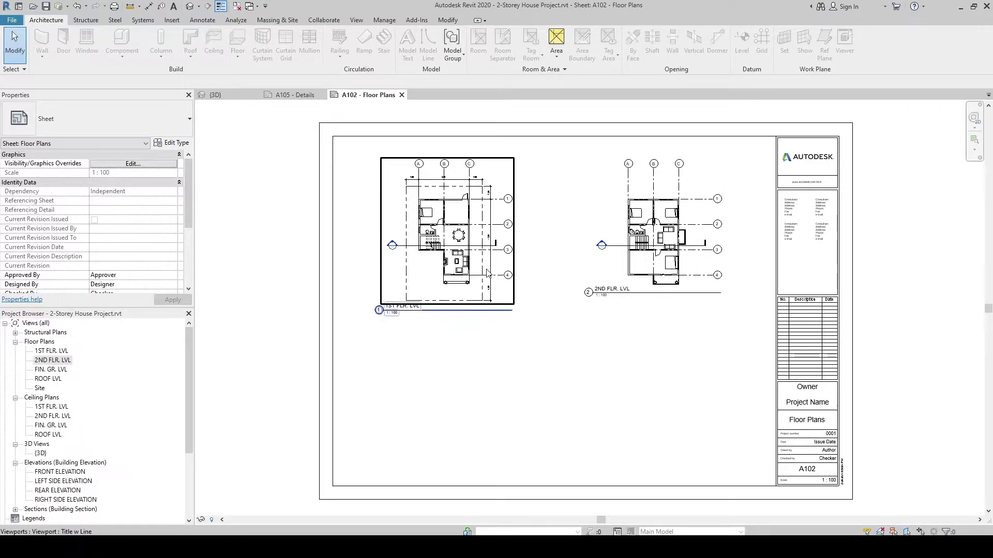
- Open the 1ST FLR. LVL floor plan and set its view scale to 1 : 50
double_click(446, 270)
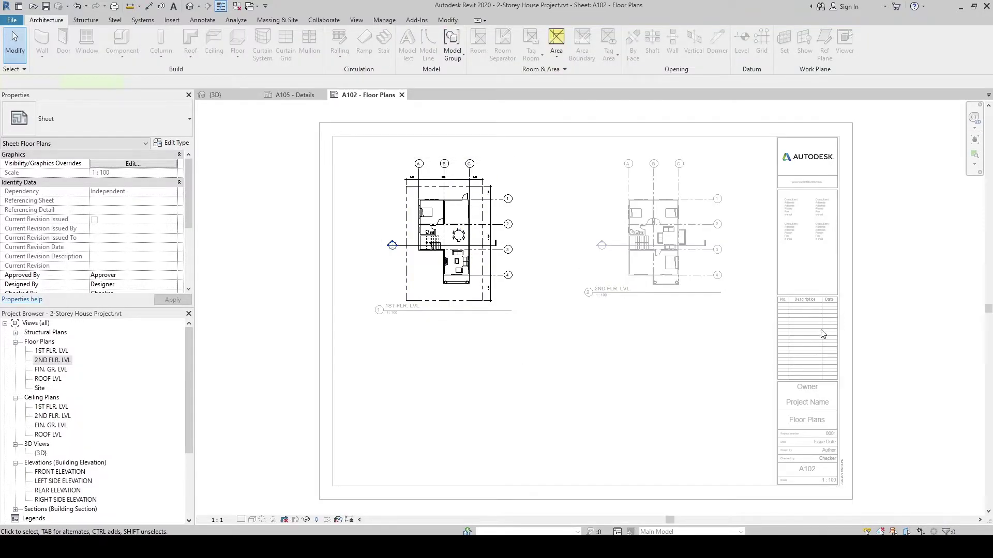
double_click(610, 413)
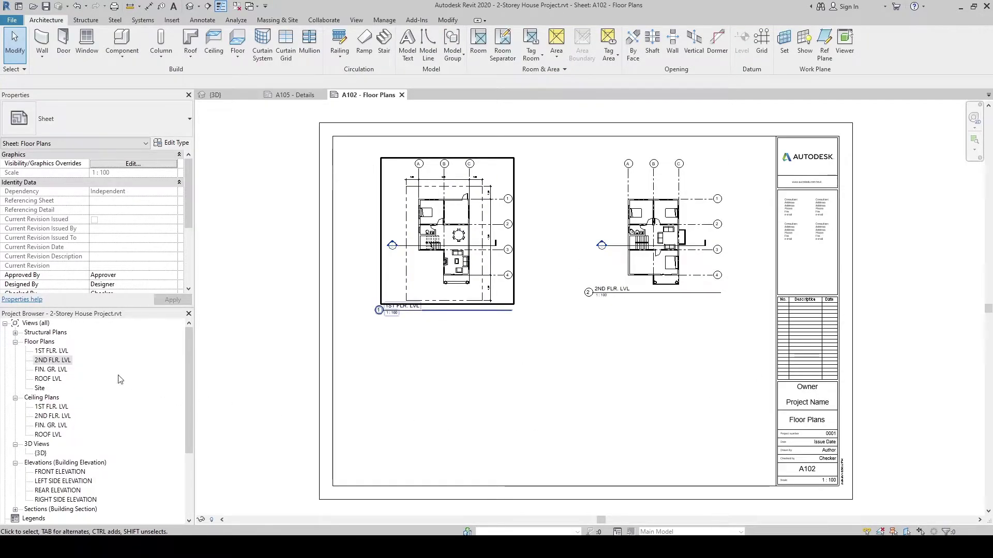
double_click(47, 351)
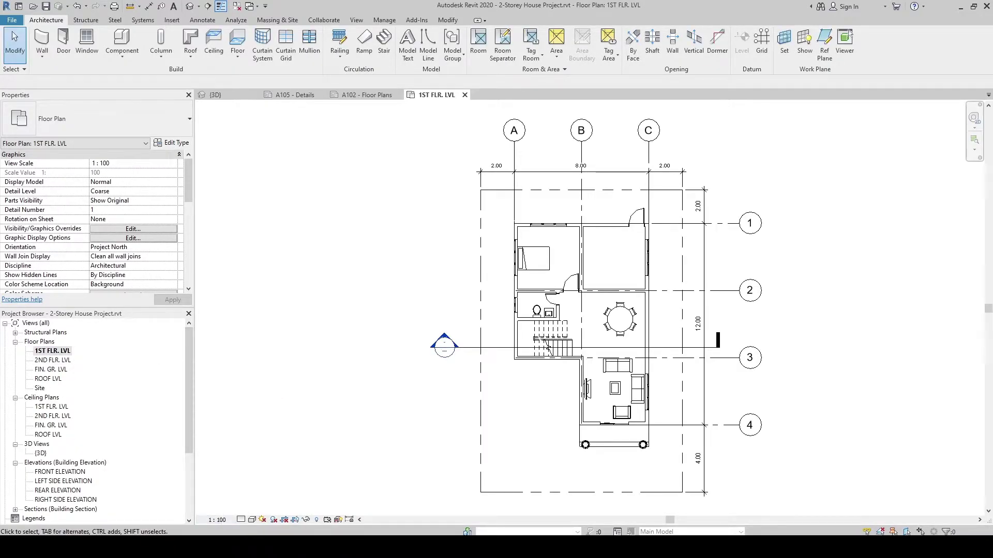
left_click(218, 520)
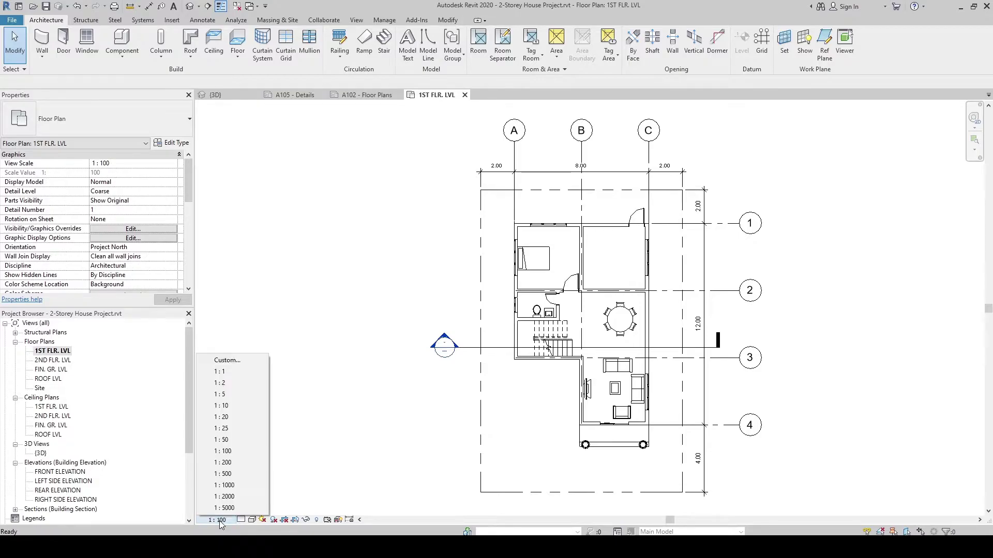
left_click(234, 440)
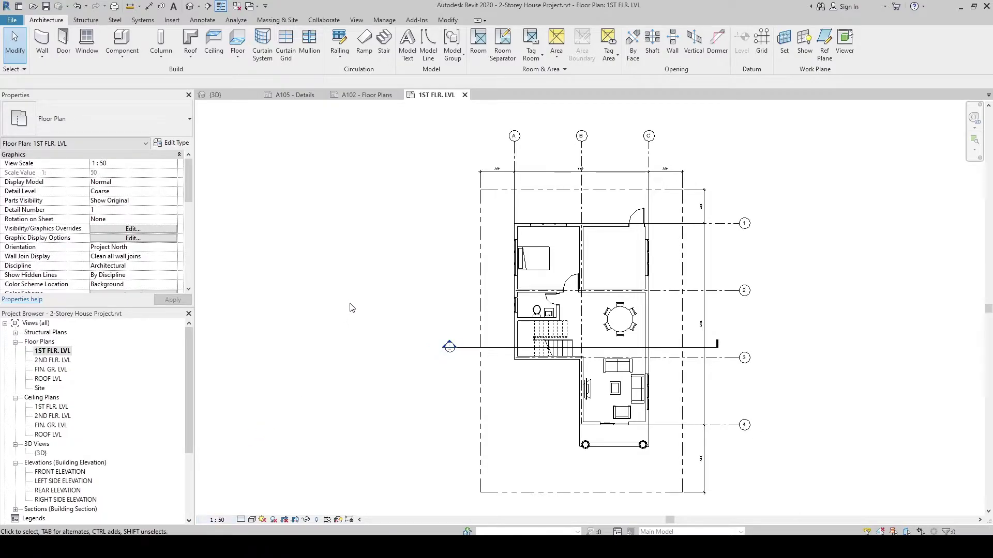
- Return to the A102 - Floor Plans sheet and move the enlarged first-floor viewport inside the left half of the sheet border
left_click(360, 96)
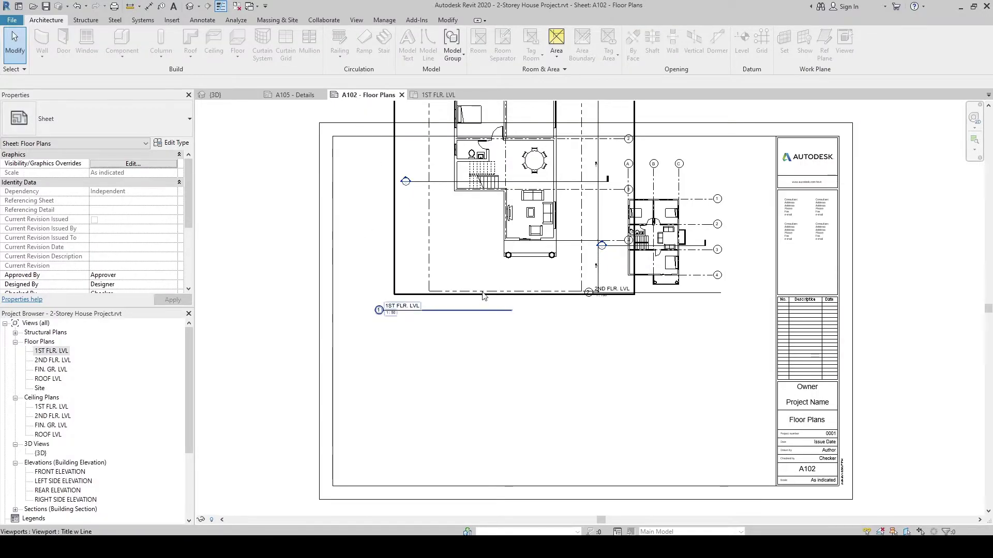
scroll(486, 290, "down", 3)
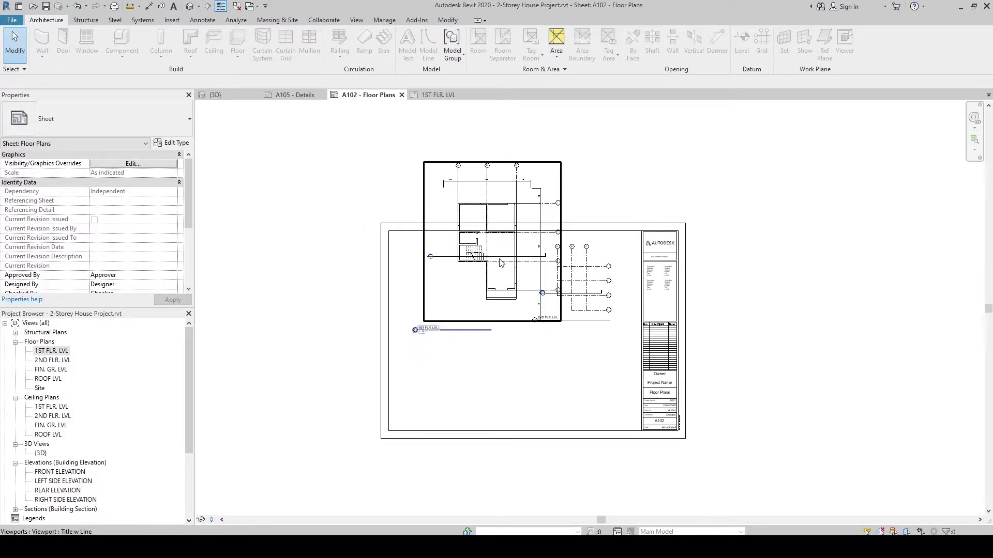
left_click_drag(501, 263, 461, 328)
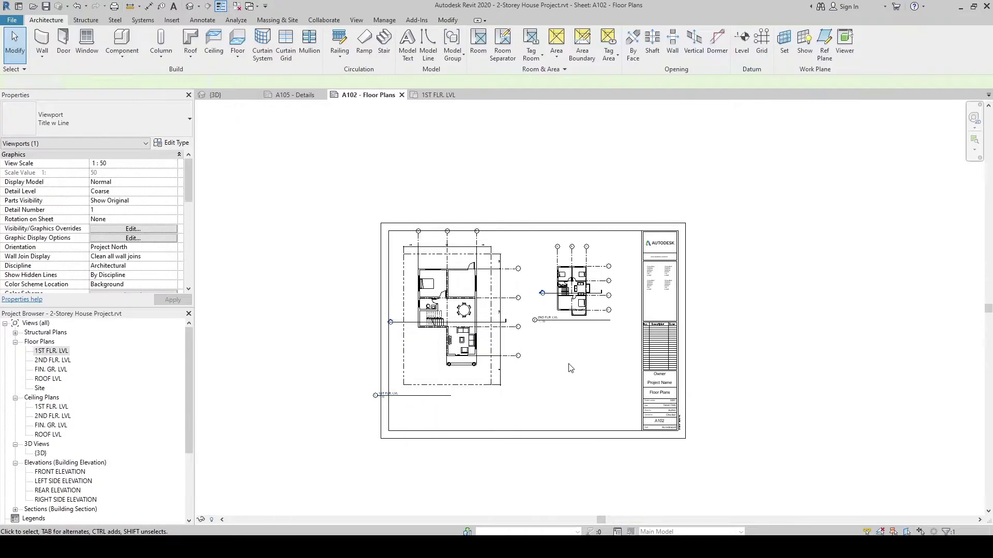
- Activate the 2ND FLR. LVL viewport on the sheet, set its view scale to 1 : 50, and deactivate the view
scroll(570, 368, "up", 2)
left_click(575, 308)
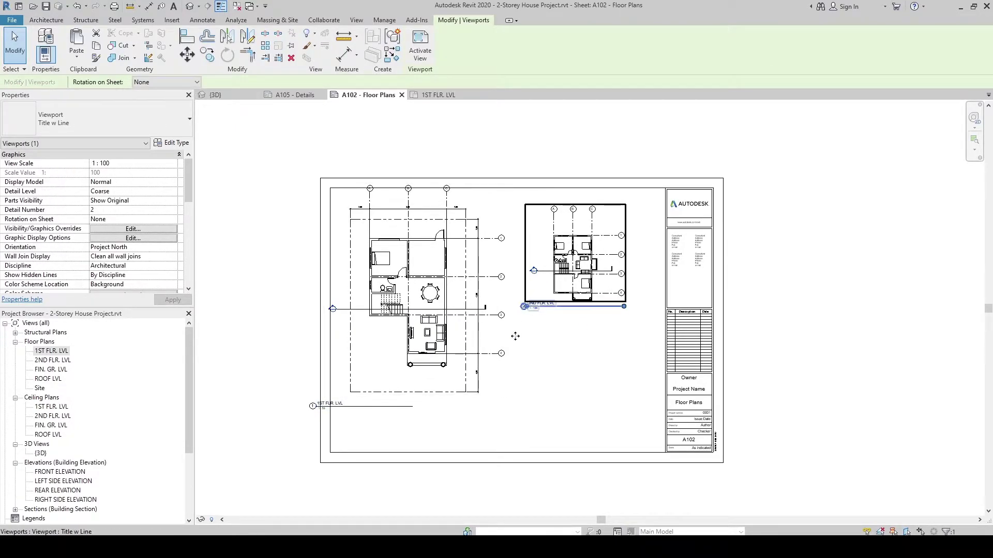
left_click(554, 358)
middle_click_drag(564, 363, 560, 339)
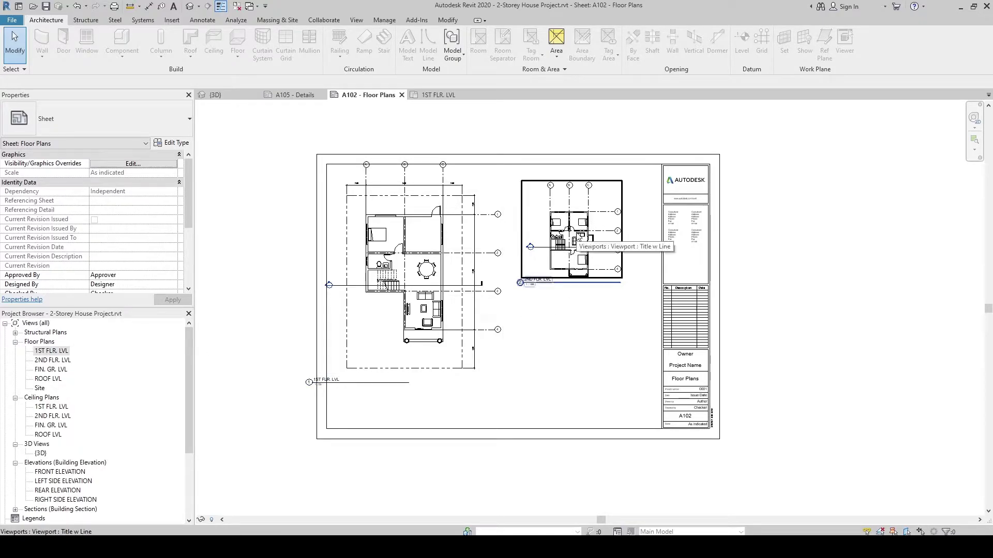
double_click(575, 240)
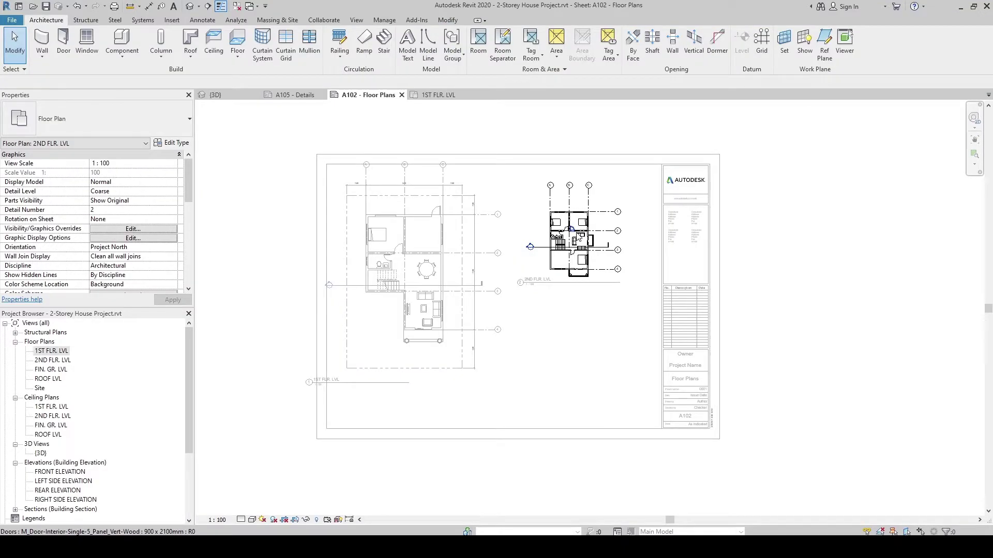
left_click(213, 520)
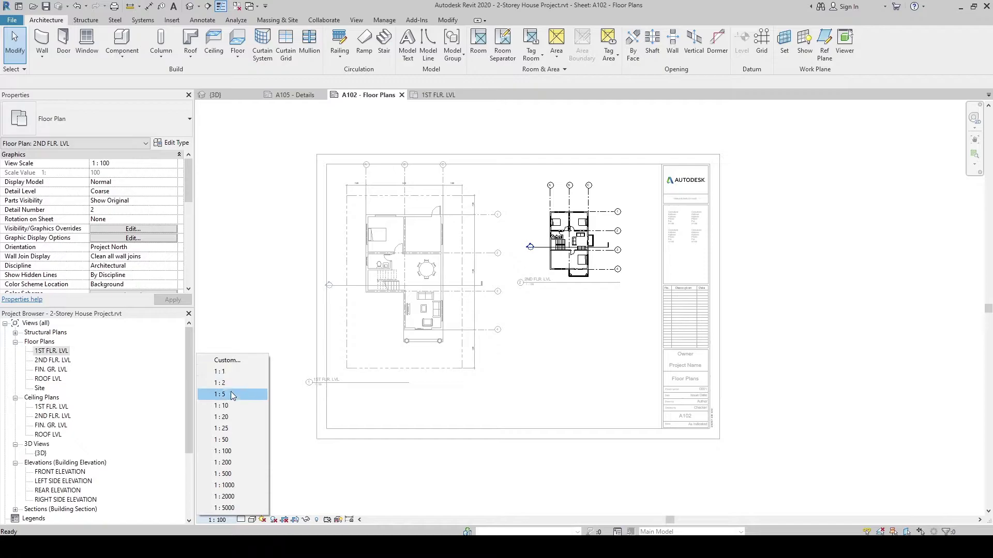
left_click(231, 440)
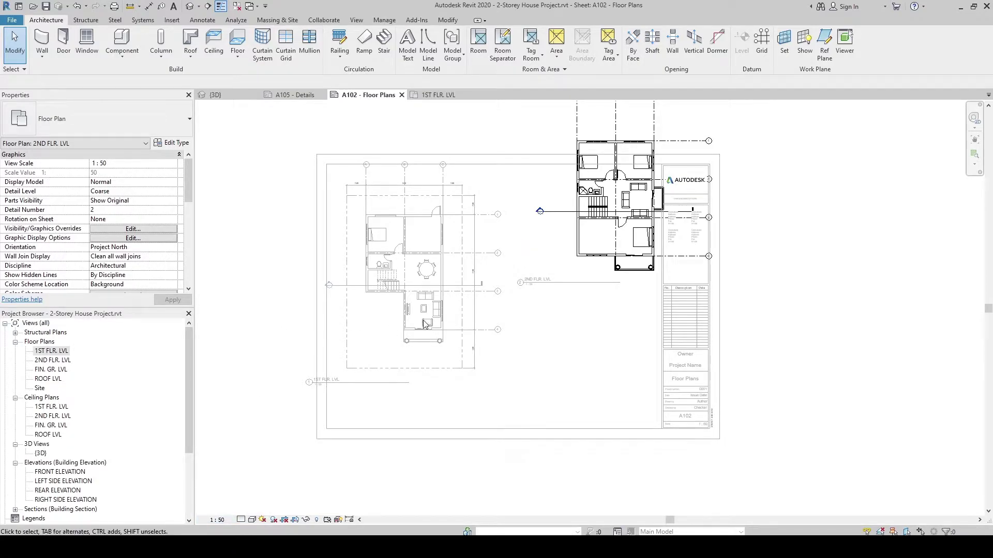
right_click(551, 361)
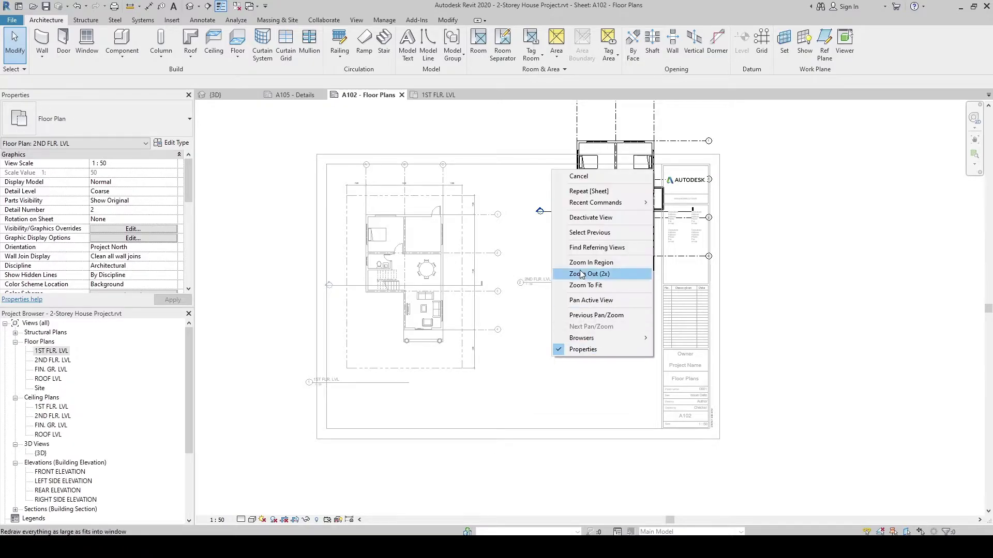
left_click(569, 218)
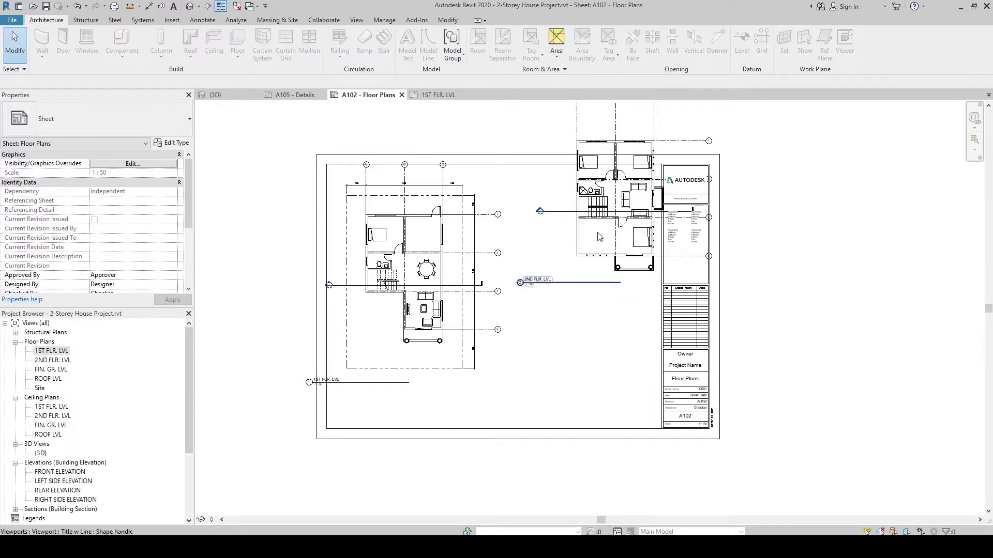
- Move the second-floor viewport beside the first-floor viewport so that the two plans line up horizontally on the A102 sheet
left_click(569, 282)
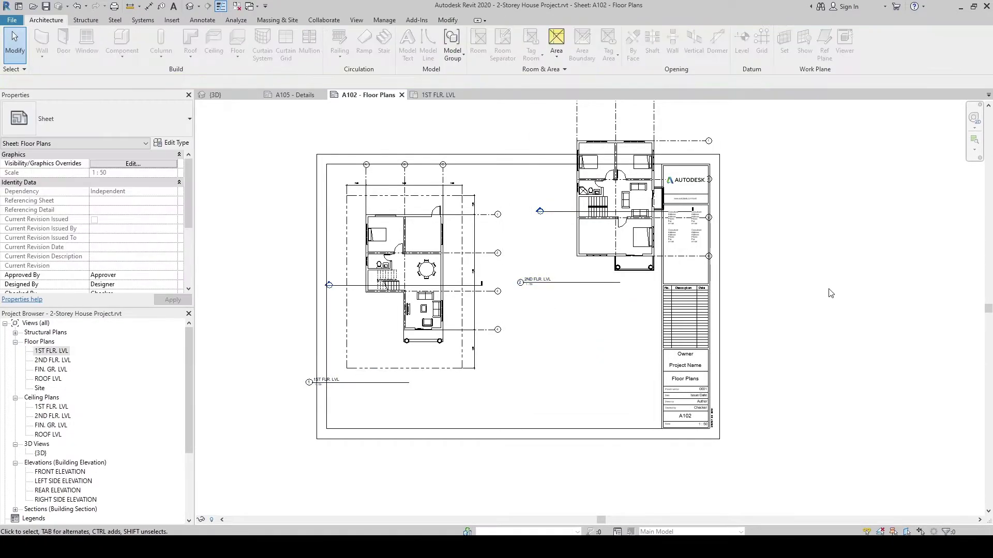
scroll(829, 290, "down", 2)
left_click_drag(672, 218, 622, 330)
left_click(476, 274)
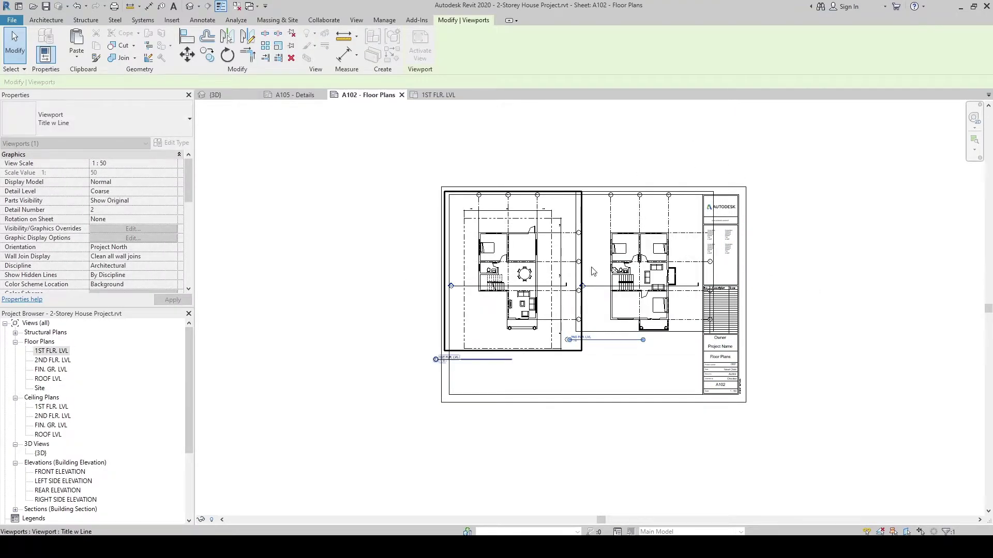
left_click(569, 339)
left_click_drag(622, 271, 649, 258)
left_click(548, 259)
left_click(636, 236)
left_click(797, 241)
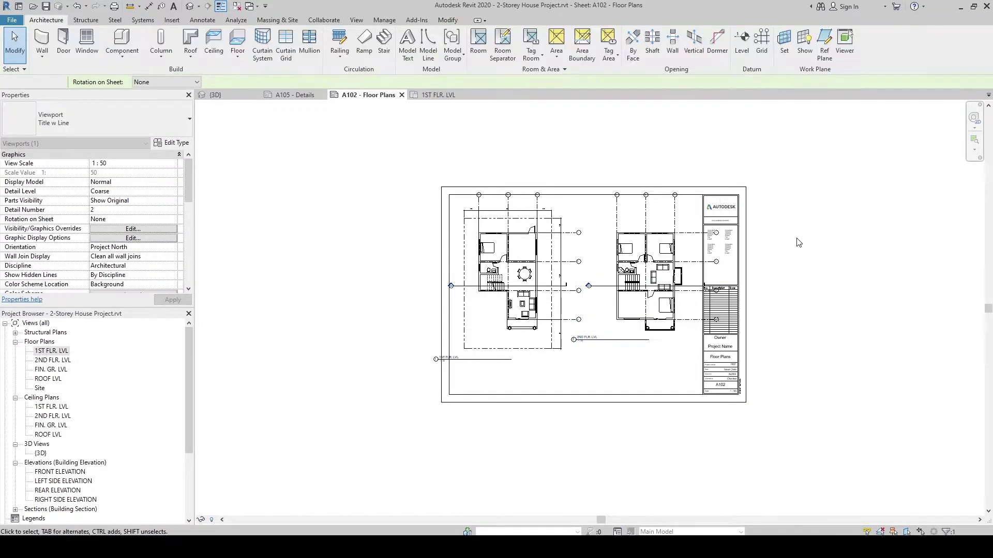
- Activate the 1ST FLR. LVL viewport on the A102 sheet for editing
middle_click_drag(799, 248, 760, 253)
scroll(513, 384, "up", 2)
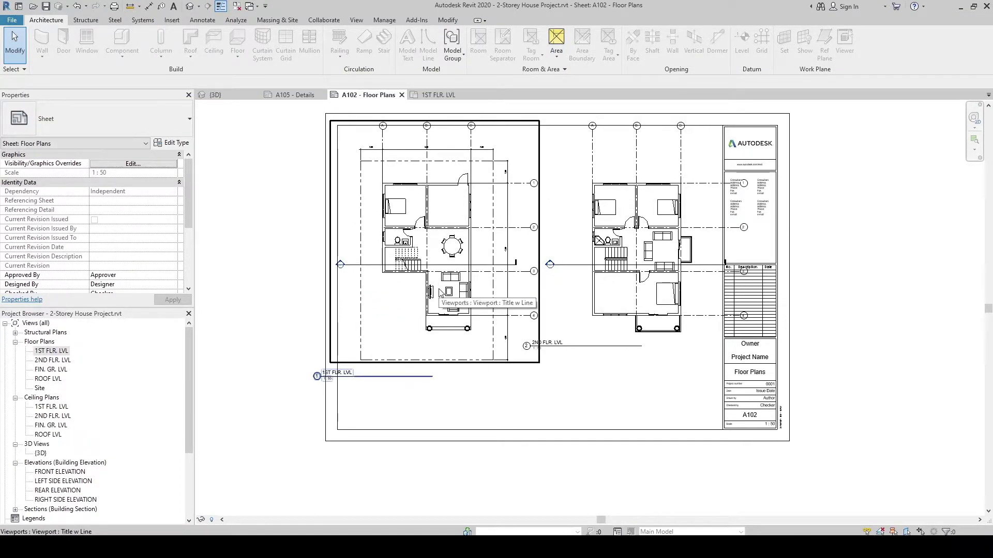
double_click(461, 290)
left_click(217, 519)
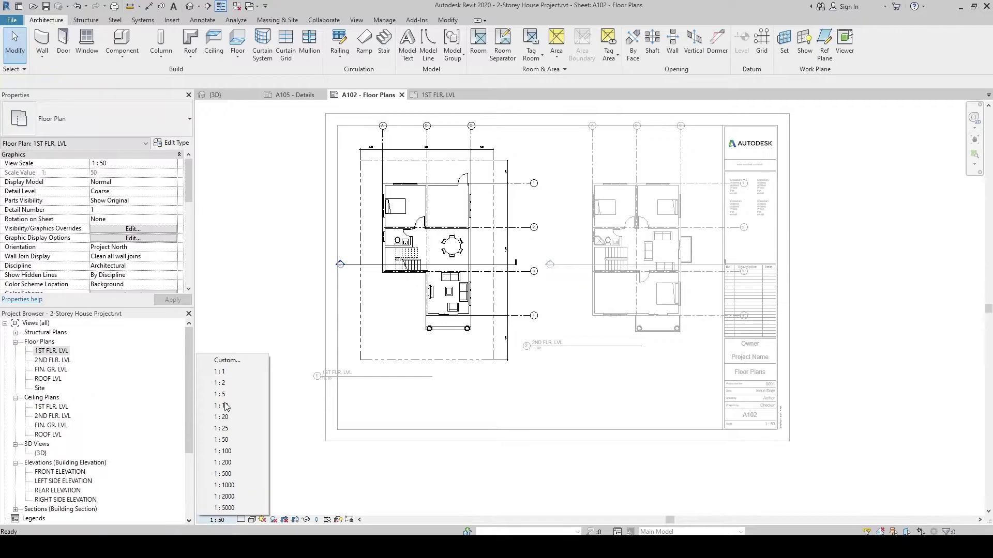
left_click(228, 361)
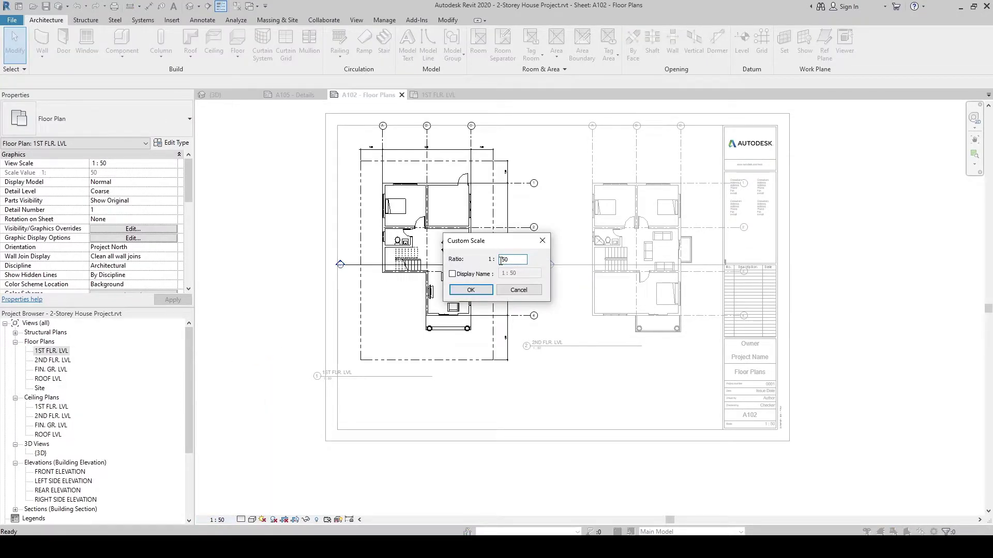
left_click(542, 241)
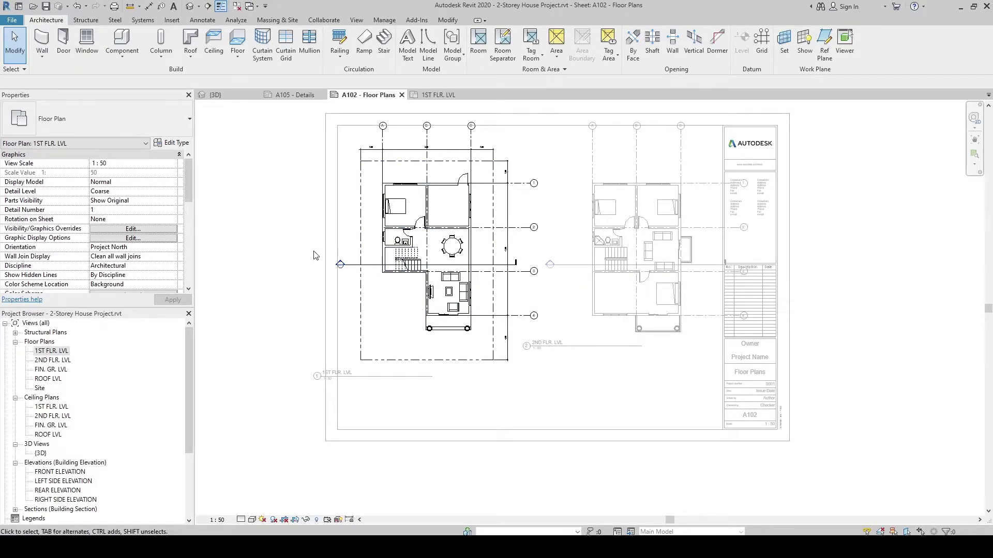
- Set the first-floor plan's view scale to a custom ratio of 1 : 75 and deactivate the view
left_click(217, 520)
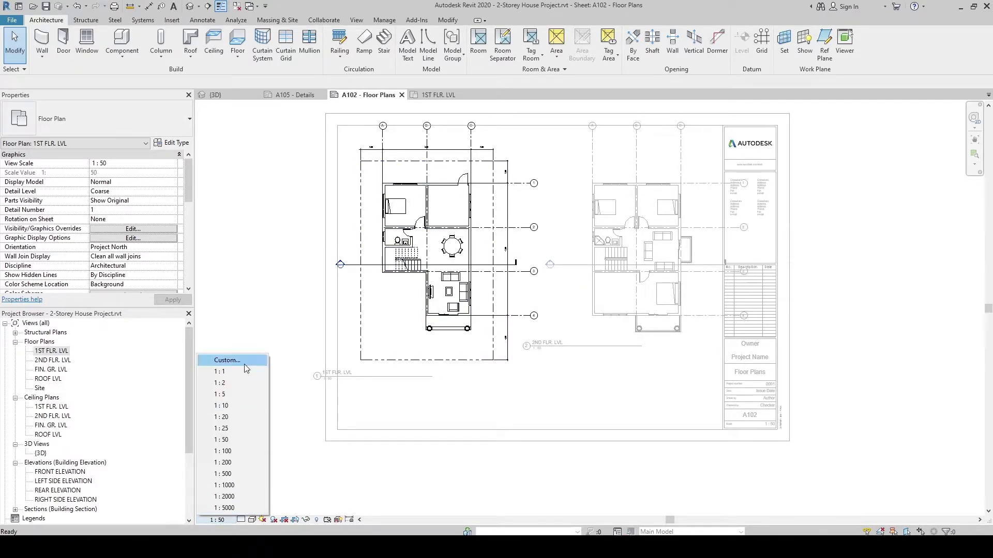
left_click(244, 364)
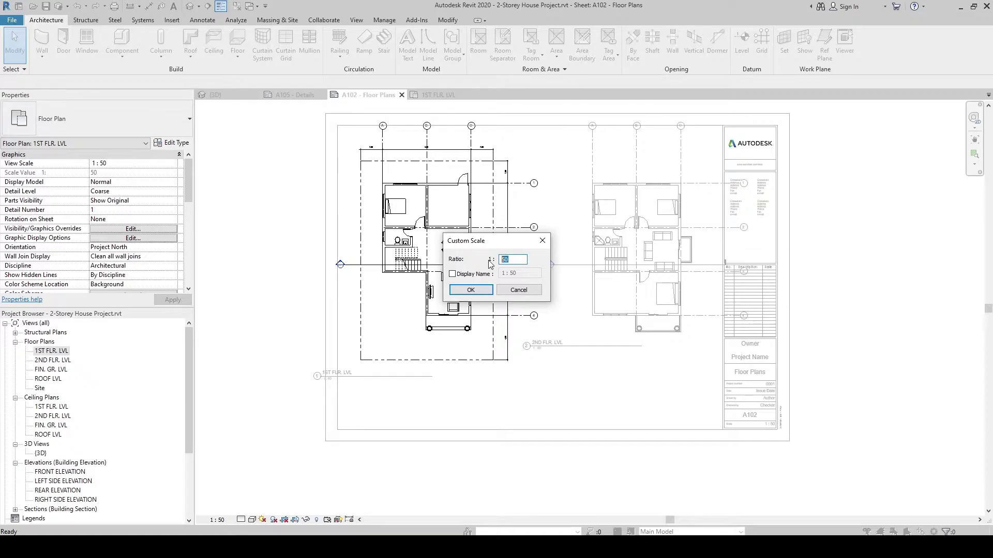
type("75")
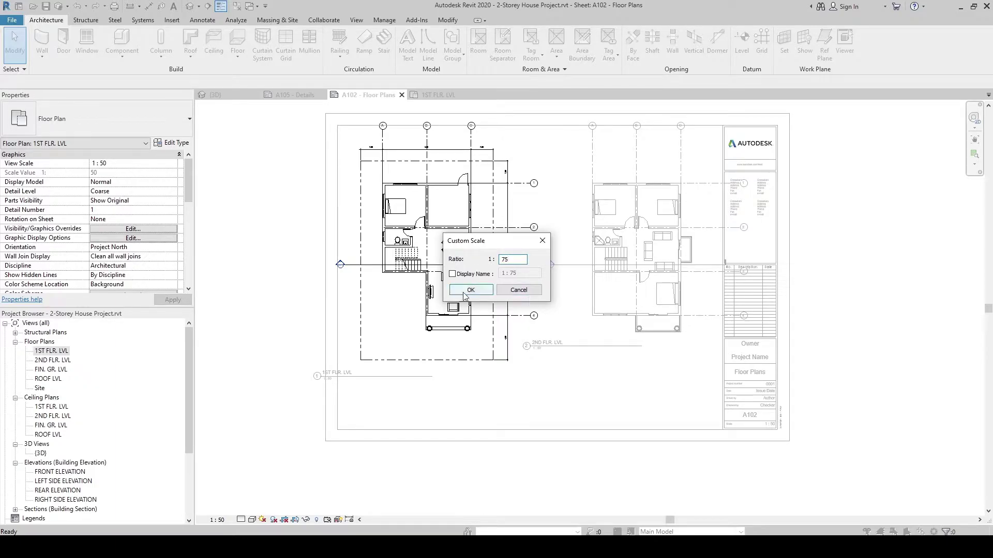
left_click(471, 290)
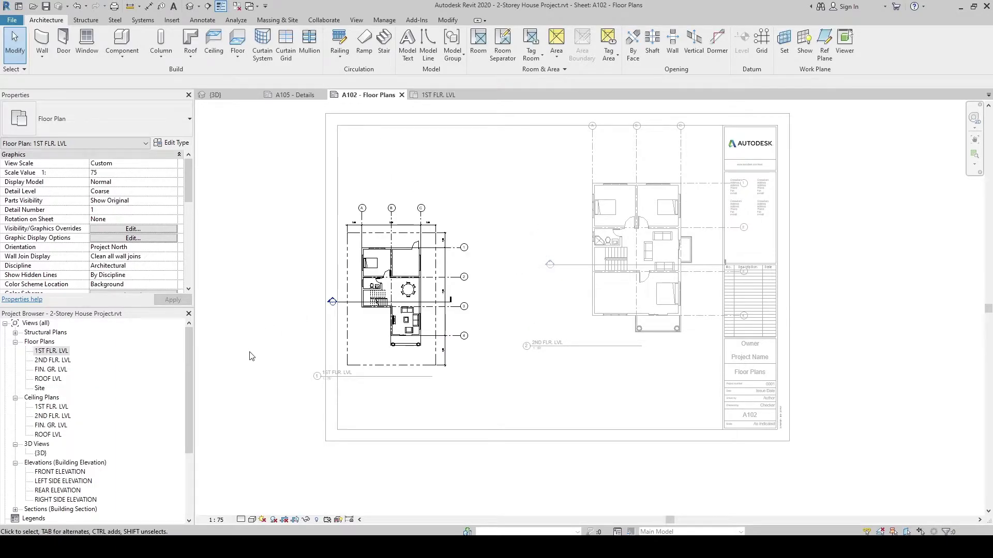
right_click(260, 423)
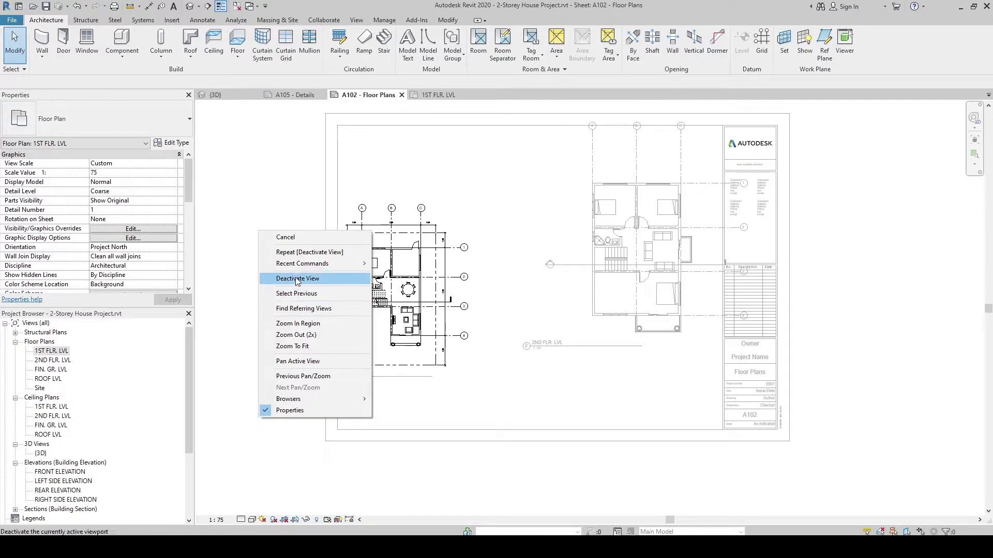
left_click(274, 280)
- Activate the 2ND FLR. LVL viewport, set a custom view scale of 1 : 75, and deactivate the view
left_click(650, 270)
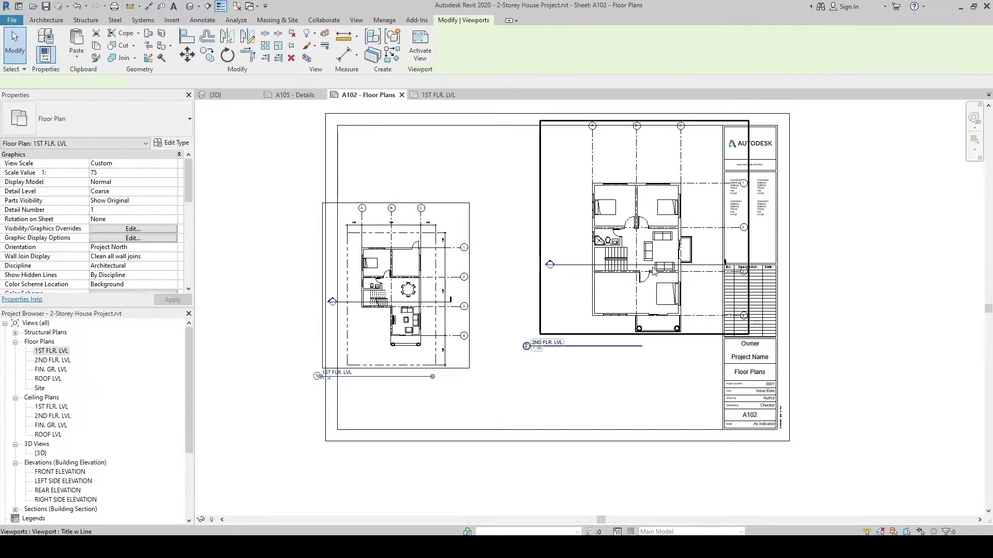
double_click(650, 271)
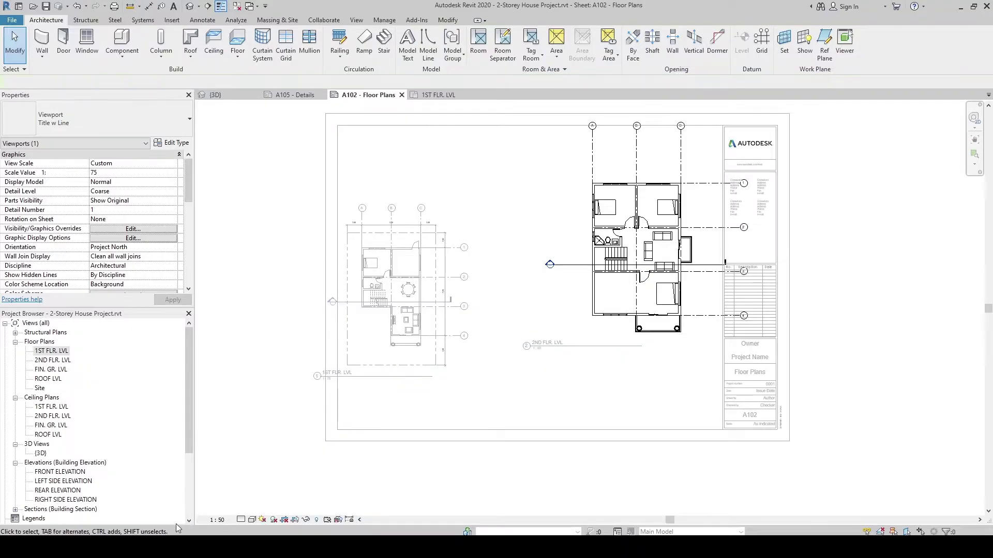
left_click(217, 520)
left_click(228, 361)
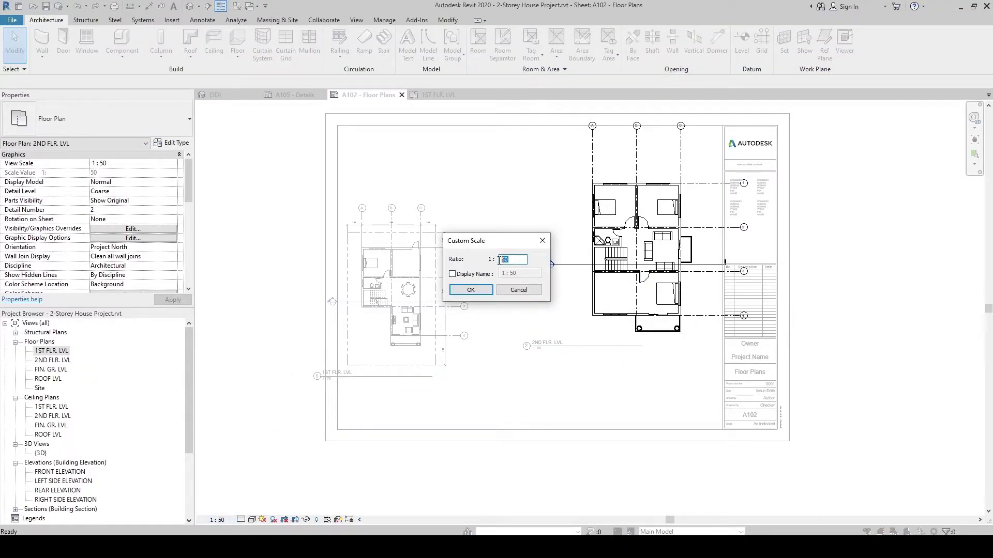
type("75")
key("Return")
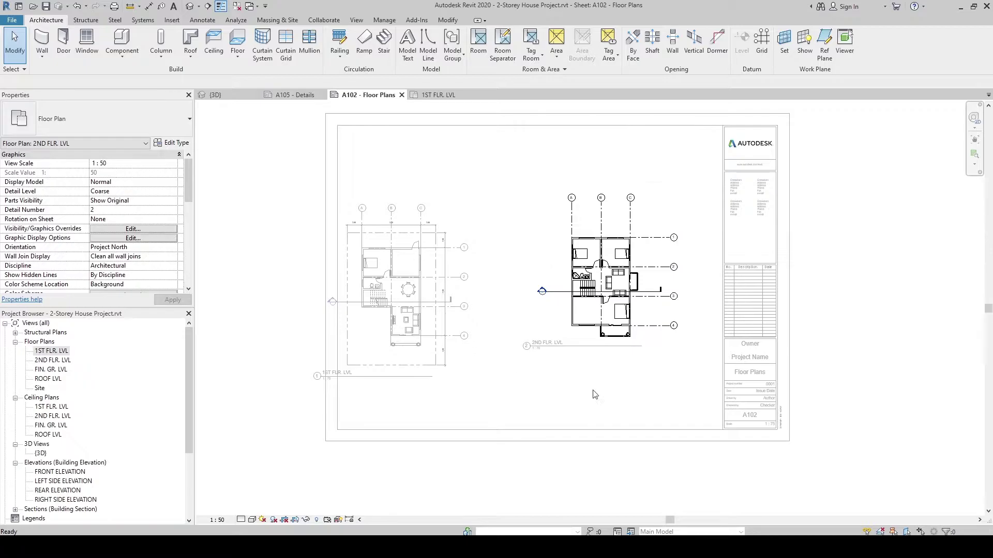
right_click(561, 365)
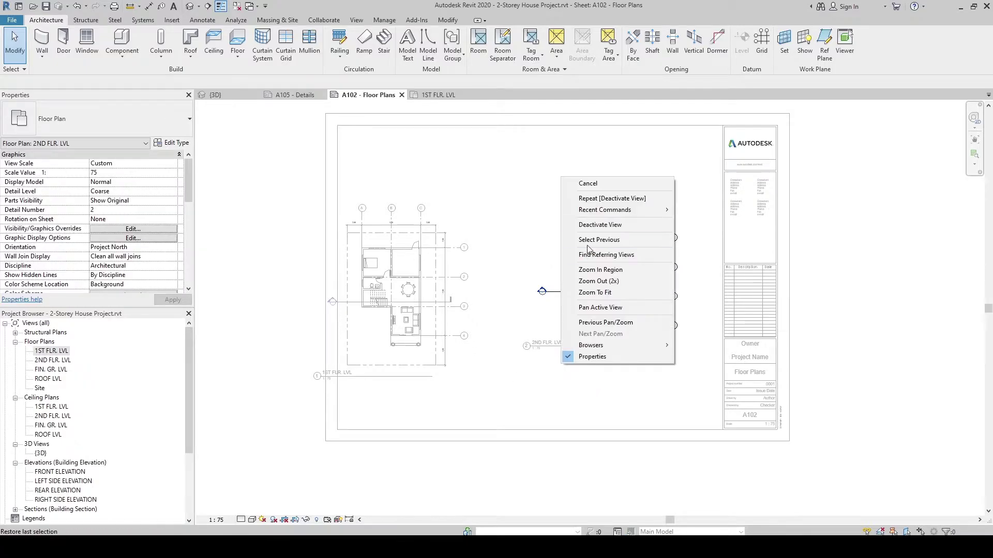
left_click(532, 259)
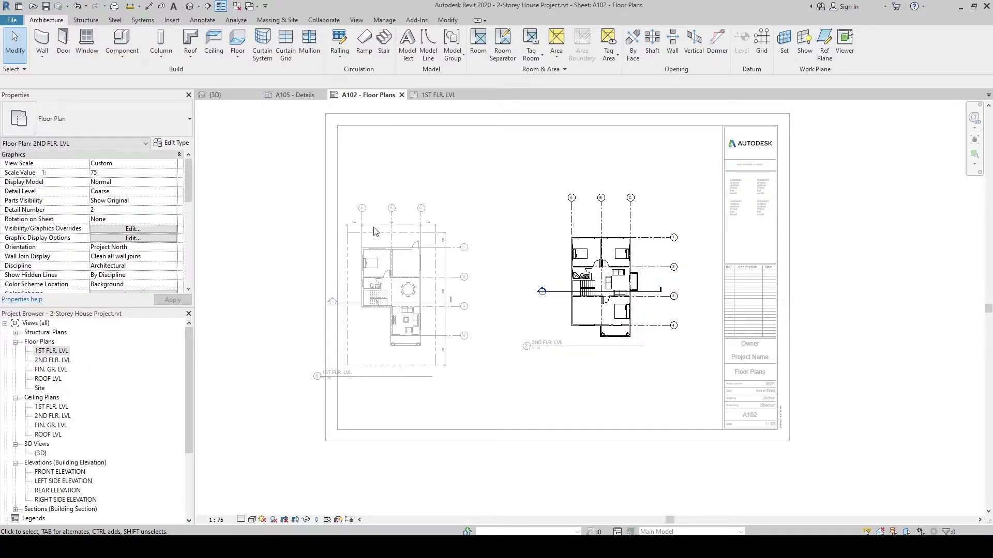
double_click(274, 161)
- Reposition the first- and second-floor viewports side by side in the upper part of the sheet, with their grid lines aligned
left_click(600, 331)
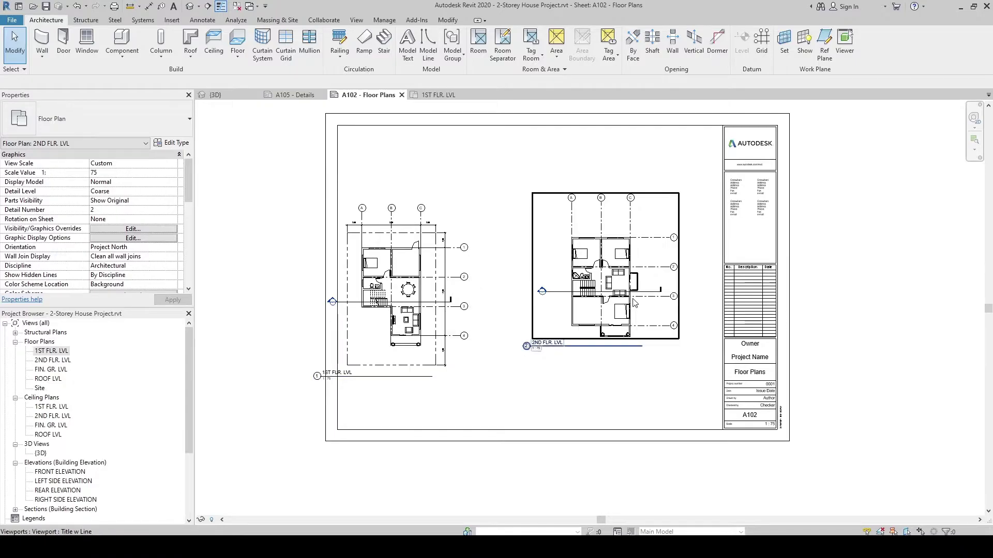
left_click(594, 398)
left_click_drag(404, 306, 444, 247)
left_click(599, 249)
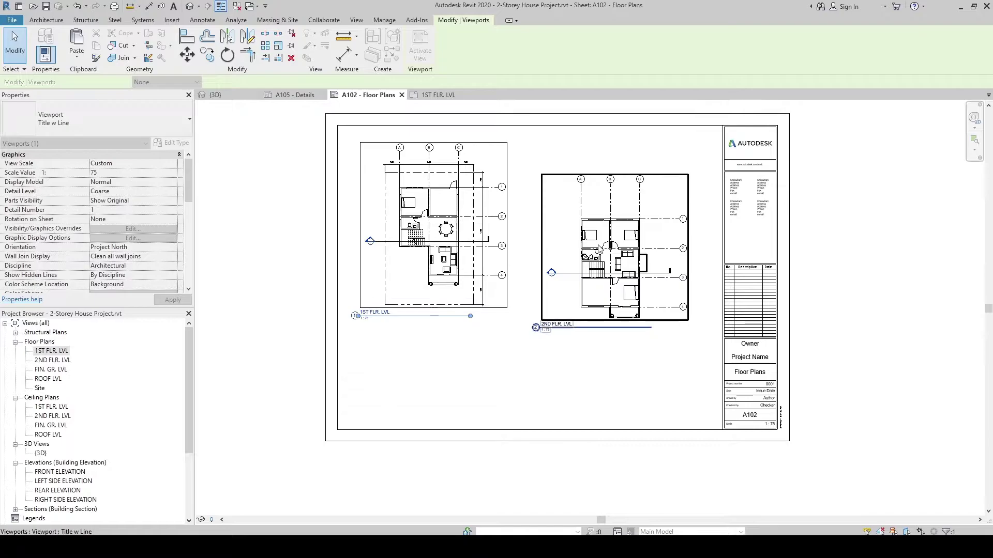
mouse_move(598, 248)
left_mouse_down()
mouse_move(595, 221)
mouse_move(594, 243)
left_mouse_up()
left_click(557, 324)
- Inside the 1ST FLR. LVL viewport, copy the horizontal and vertical dimension strings to the clipboard, then deactivate the view
scroll(590, 356, "up", 3)
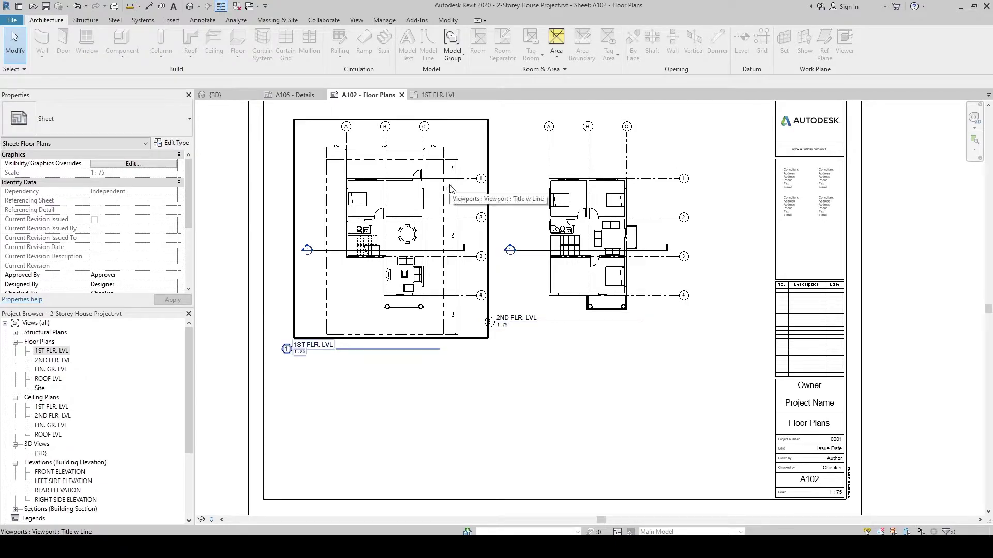
double_click(460, 208)
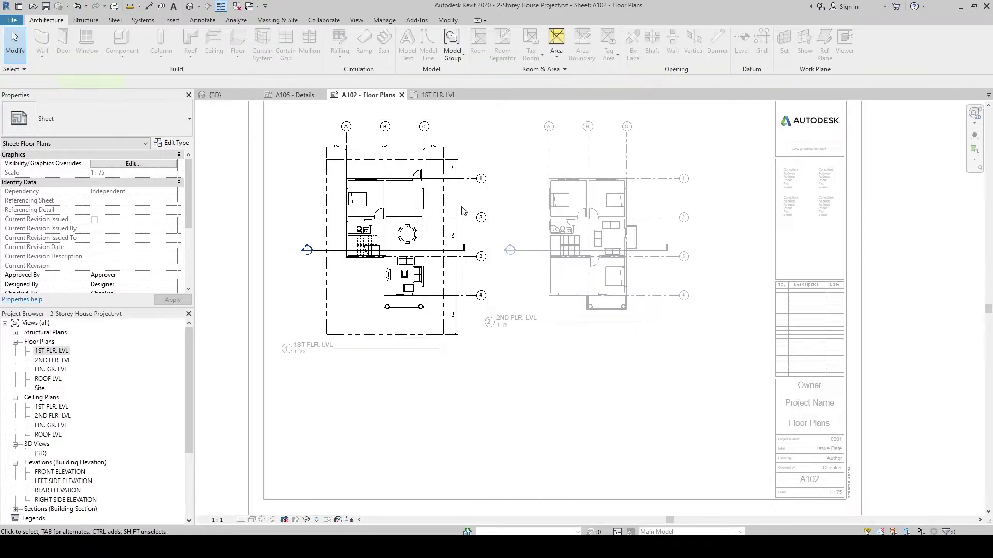
left_click(458, 208)
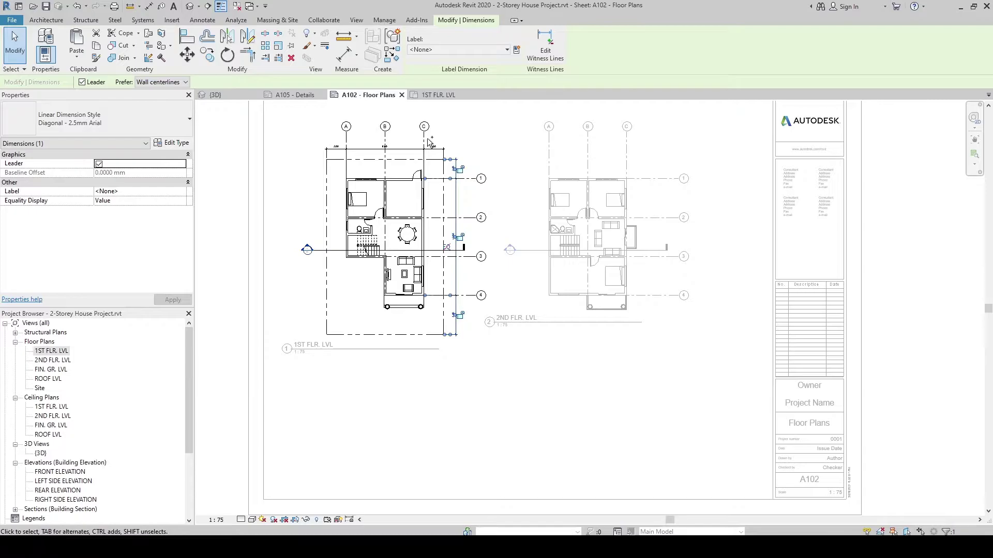
left_click(400, 149, "ctrl")
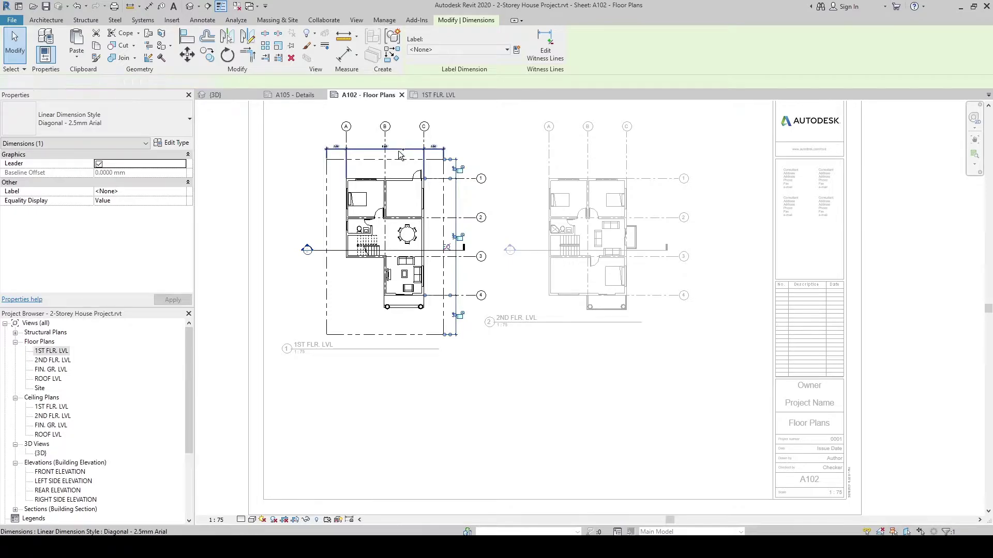
left_click(97, 50)
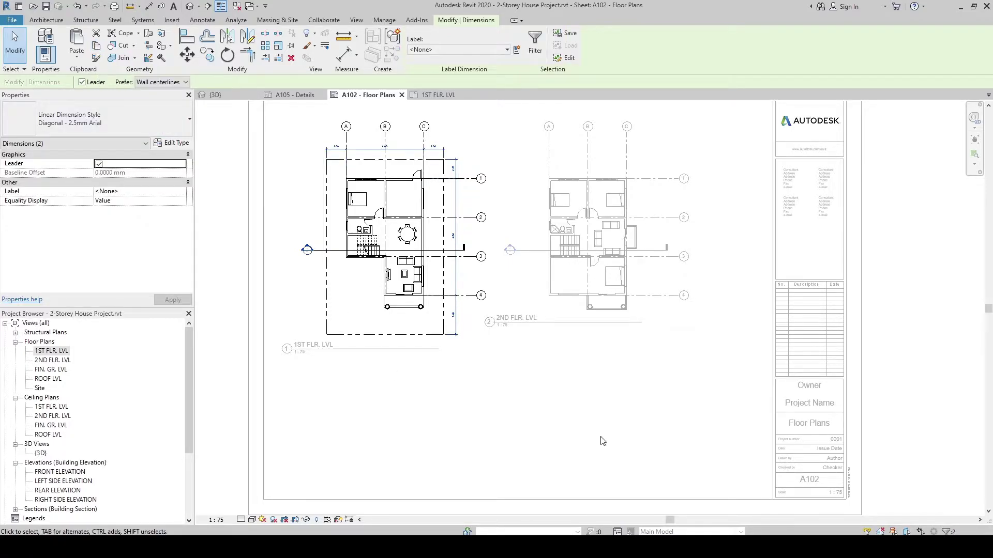
double_click(663, 442)
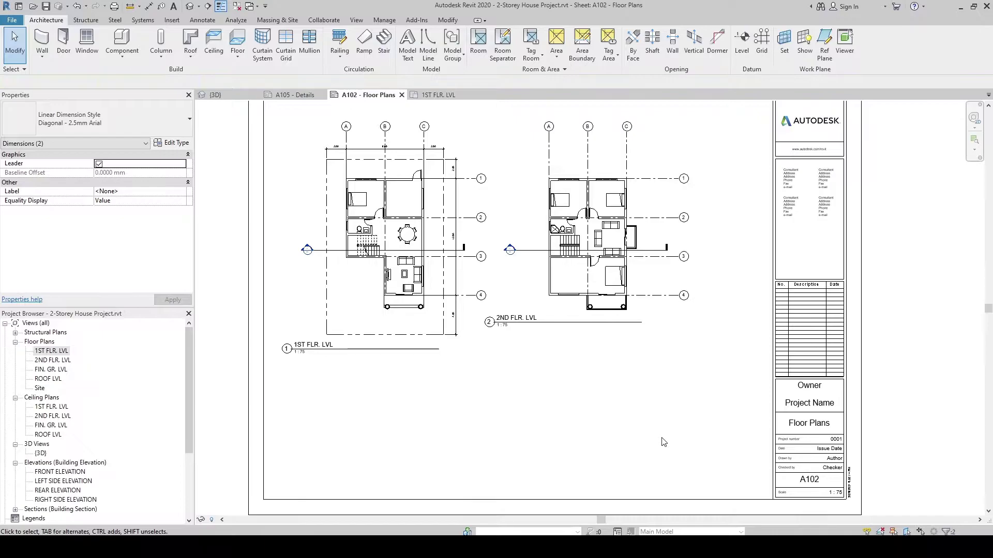
- Paste the copied dimension strings into the 2ND FLR. LVL viewport, aligned to the current view, and deactivate the view
double_click(609, 242)
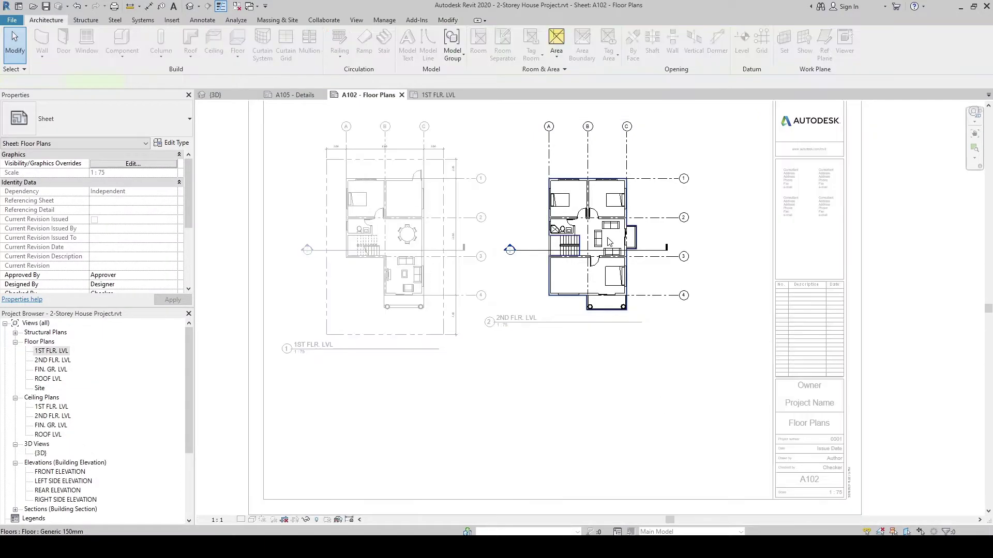
left_click(444, 21)
left_click(76, 53)
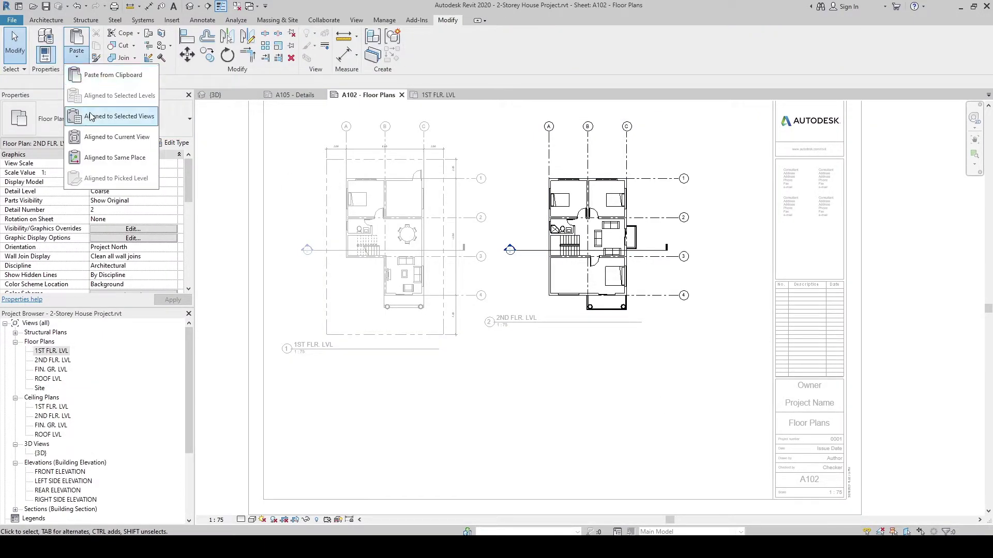
left_click(114, 137)
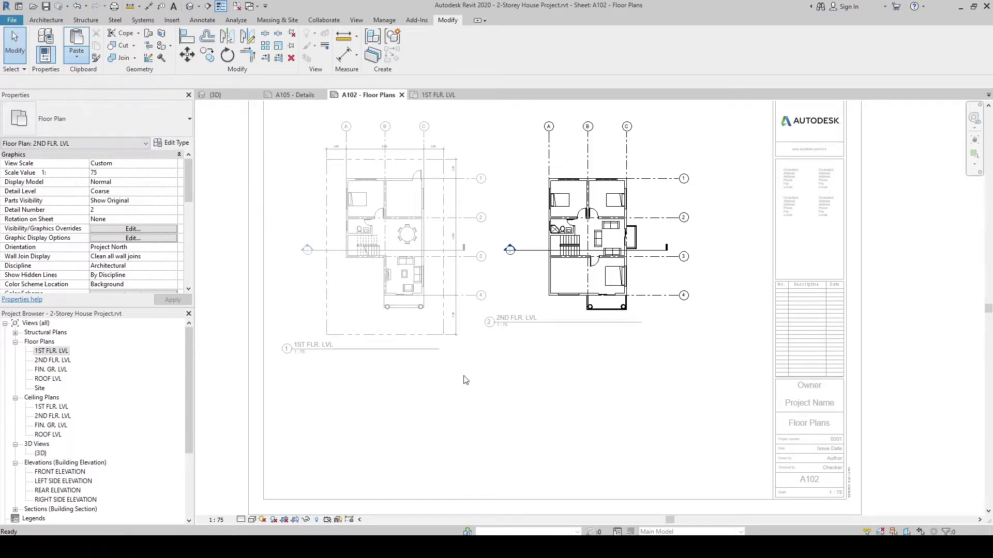
double_click(469, 395)
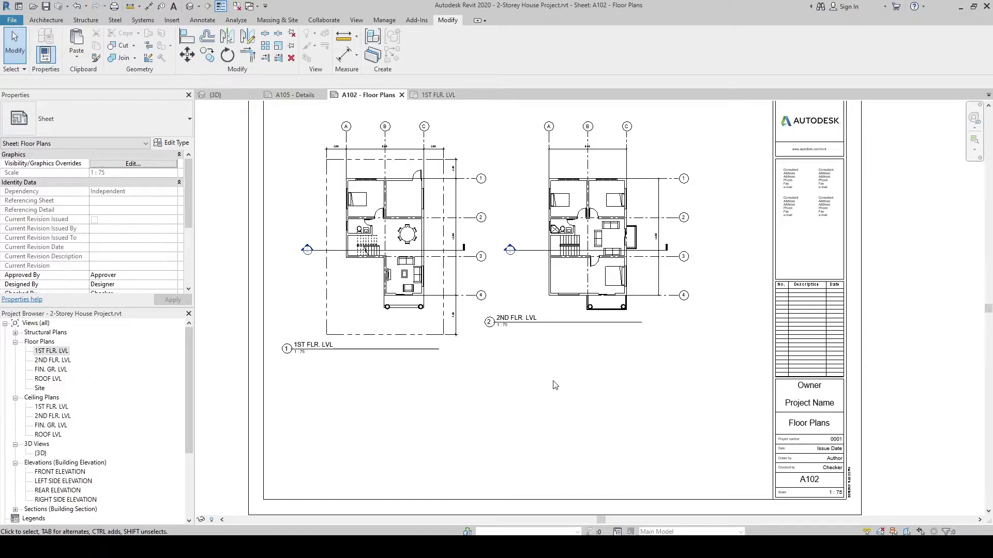
- In the 1ST FLR. LVL viewport, add a witness line at grid B to the horizontal dimension string, then deactivate the view
double_click(396, 137)
scroll(396, 137, "up", 3)
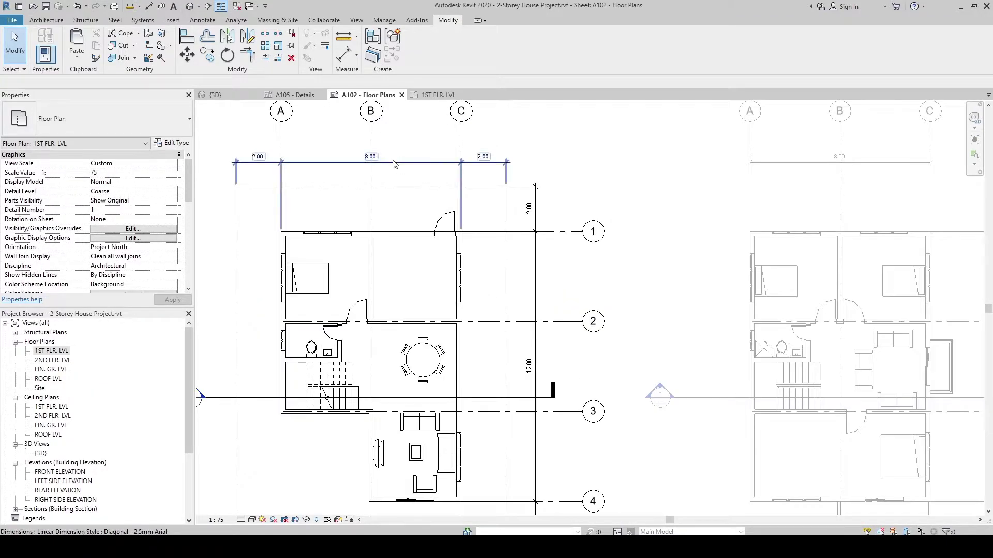
scroll(395, 164, "up", 1)
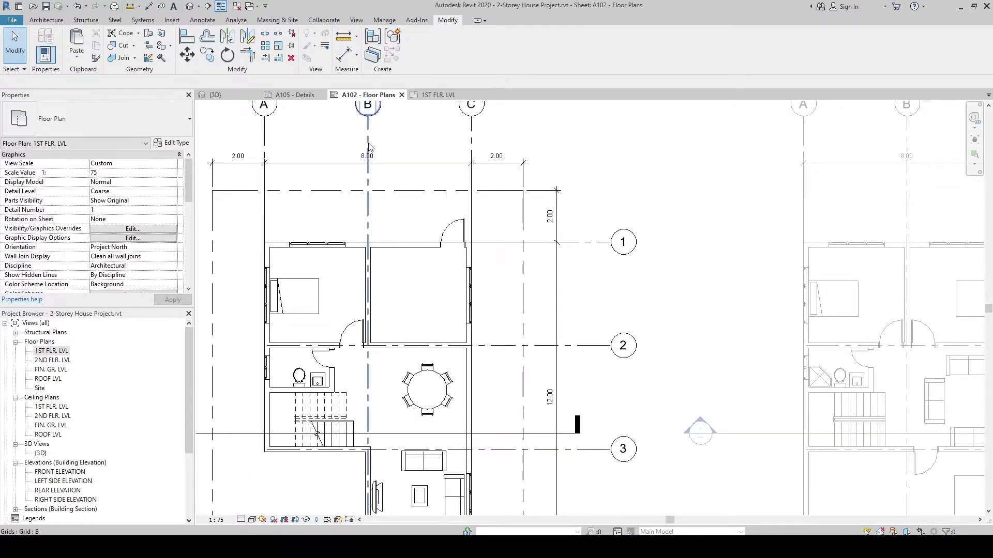
left_click(393, 164)
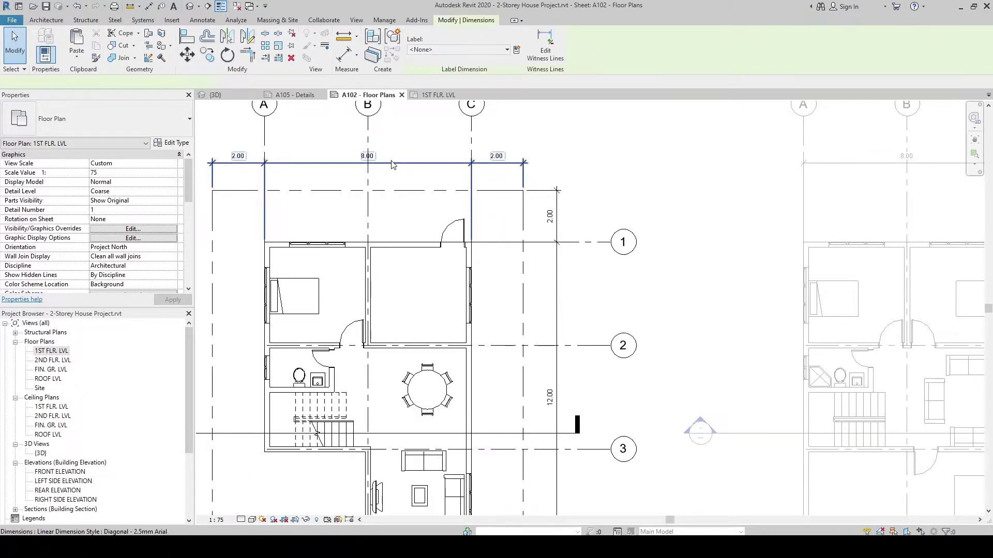
left_click(537, 59)
left_click(368, 140)
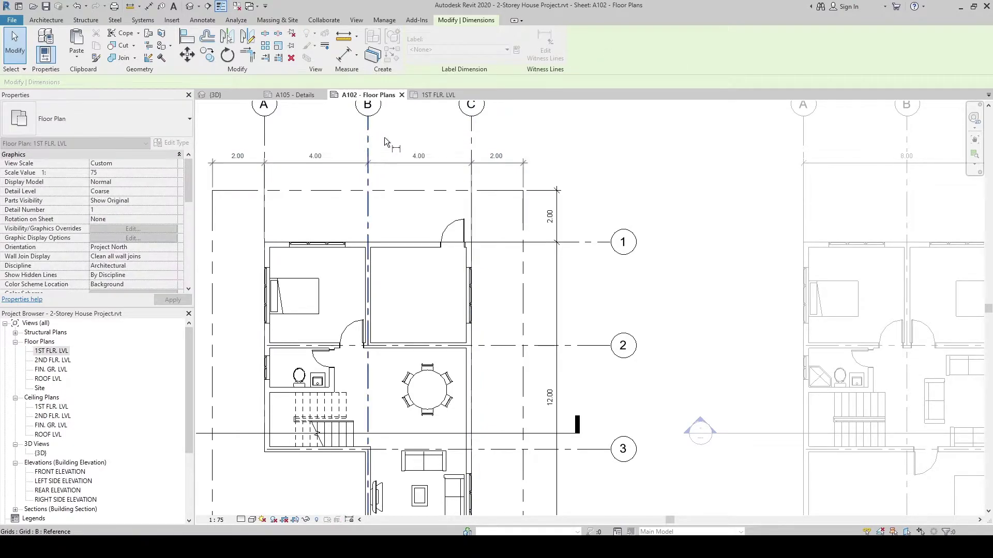
left_click(419, 137)
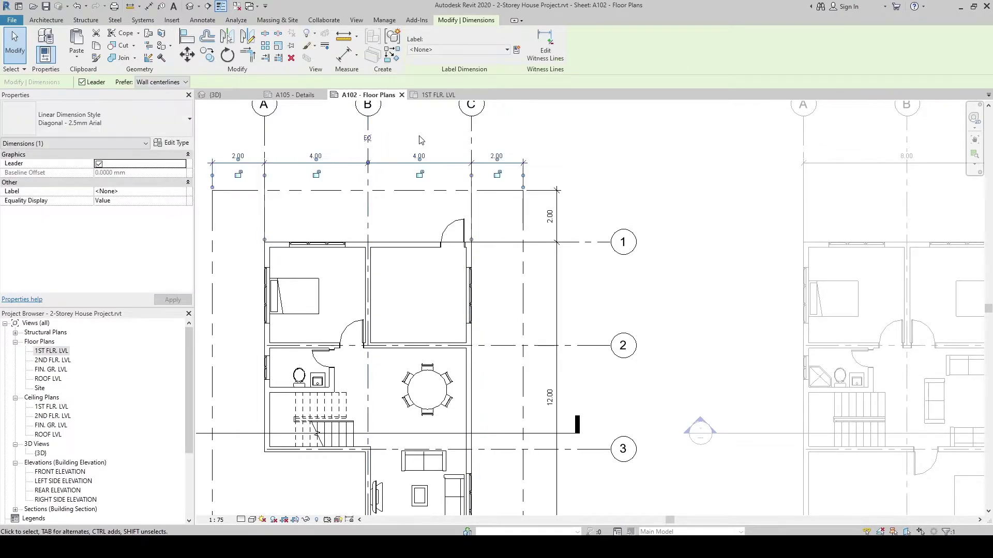
key("Escape")
scroll(418, 139, "down", 3)
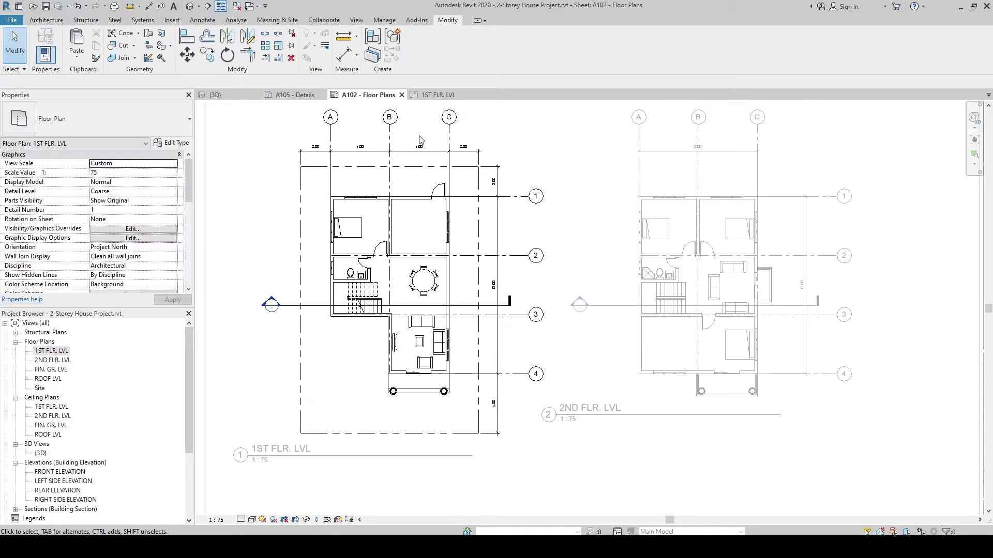
scroll(421, 140, "down", 1)
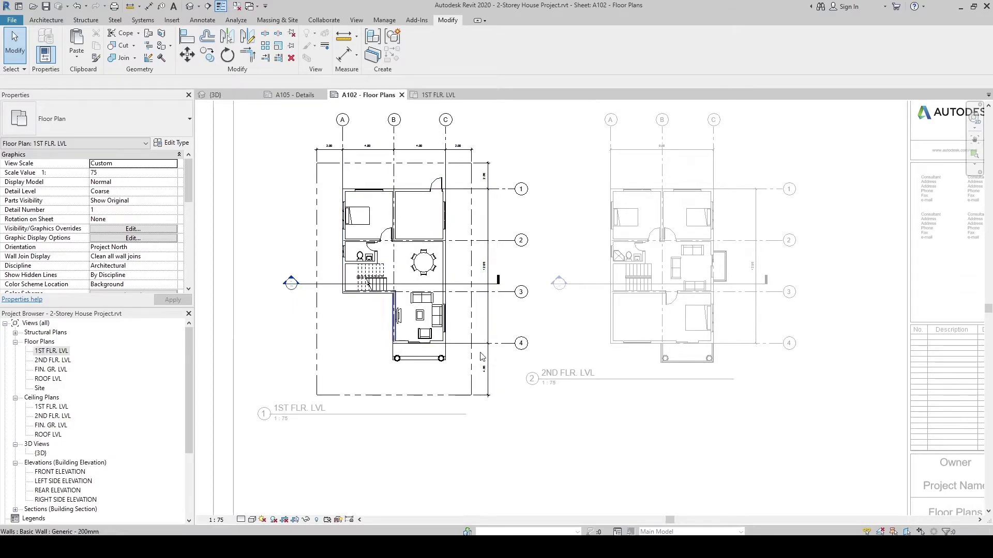
double_click(694, 464)
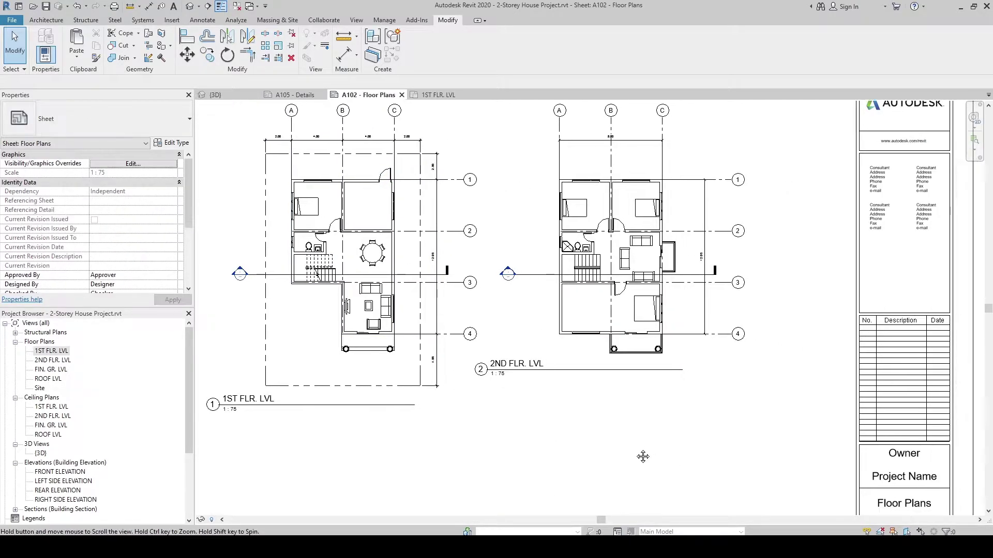
- In the 2ND FLR. LVL viewport, add a witness line at grid B to the horizontal dimension, then deactivate the view
double_click(643, 168)
left_click(626, 138)
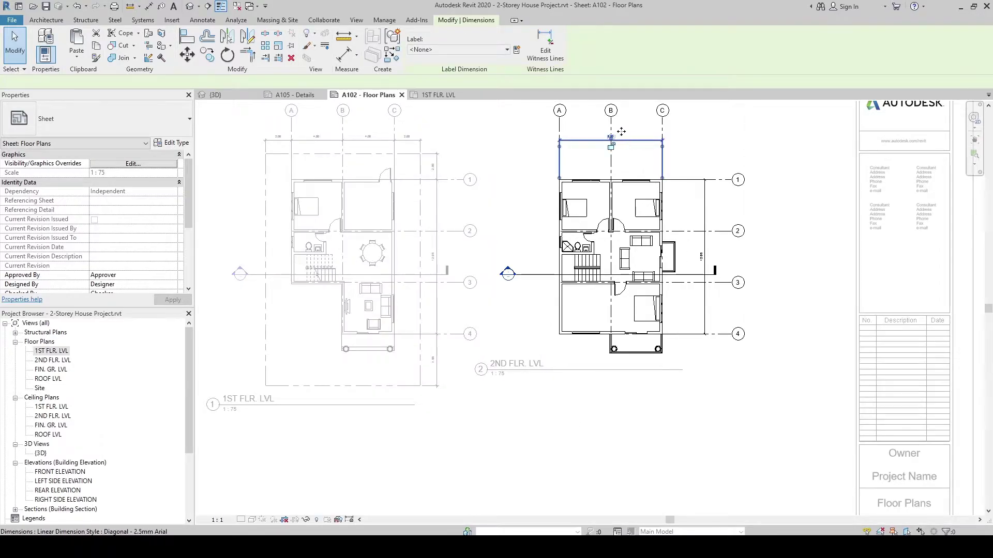
left_click(610, 161)
left_click(713, 147)
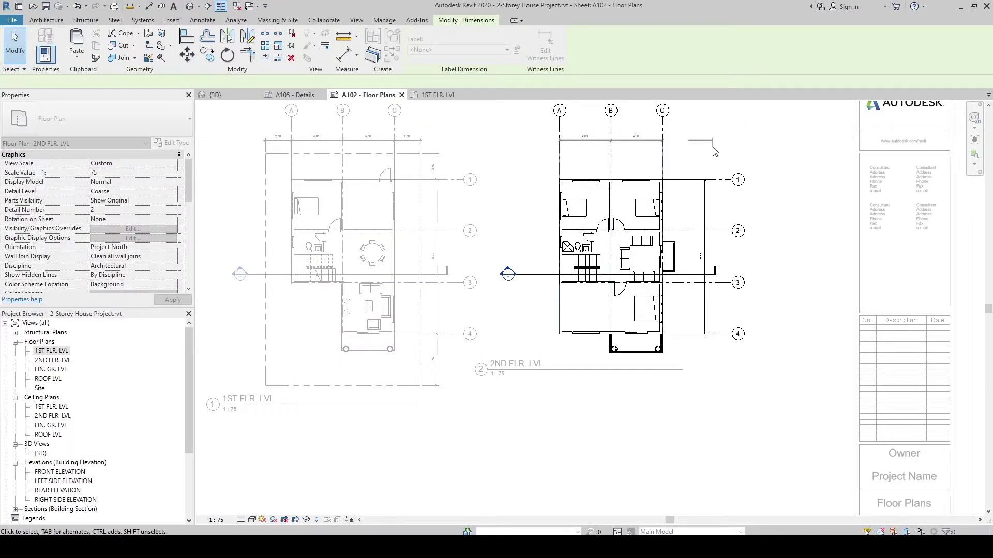
double_click(738, 408)
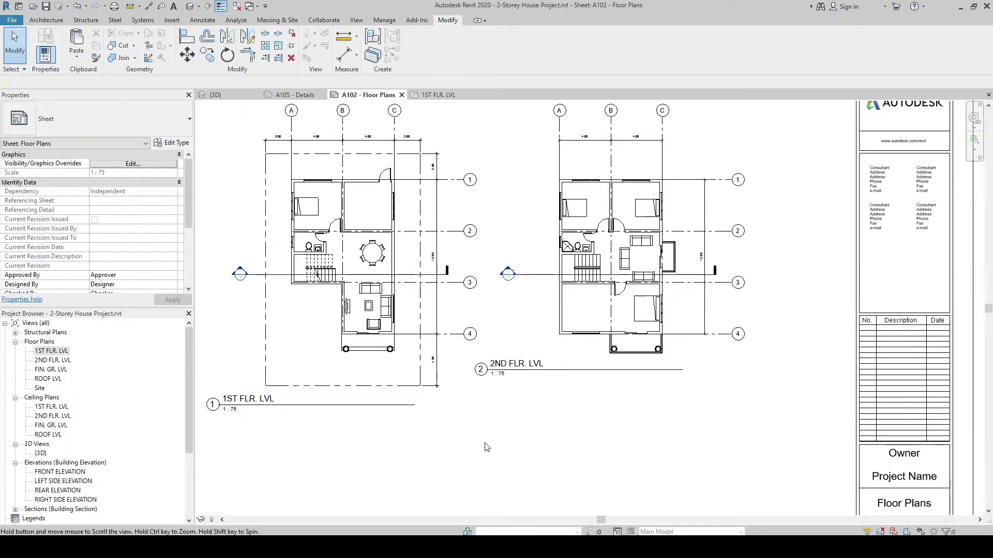
- Lower the 2ND FLR. LVL title to the first-floor title's height and shift its viewport slightly right, keeping the grids aligned
scroll(481, 435, "down", 3)
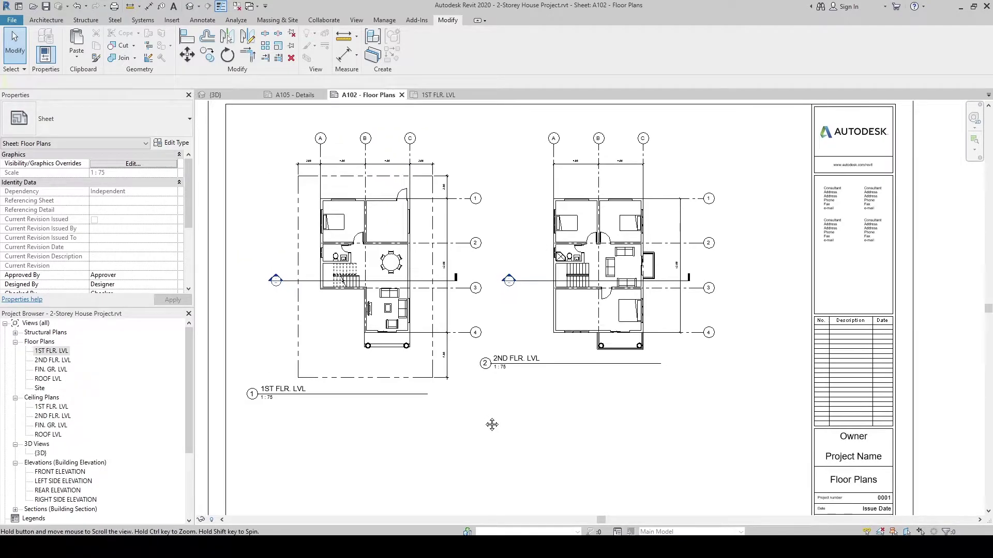
left_click_drag(508, 370, 521, 396)
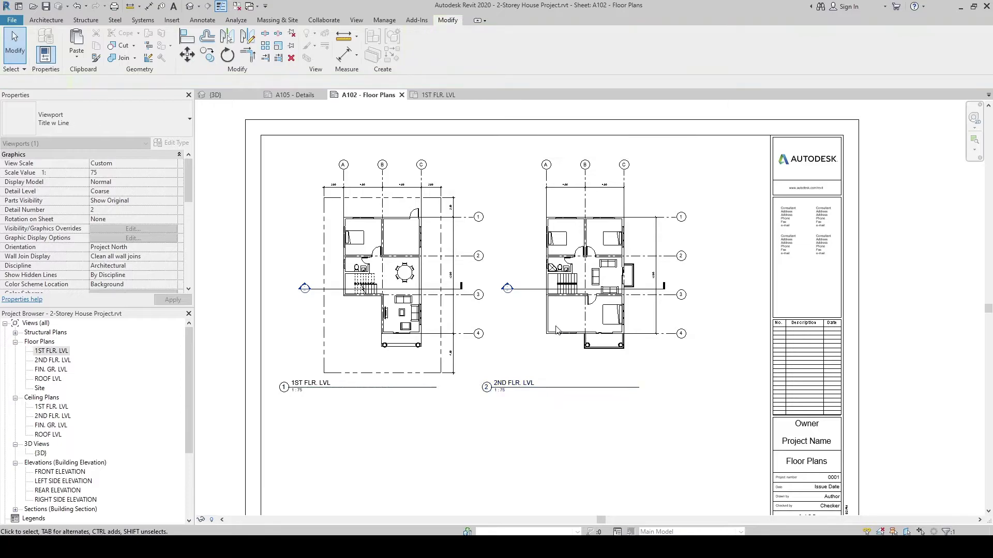
left_click(540, 267)
left_click_drag(539, 268, 559, 366)
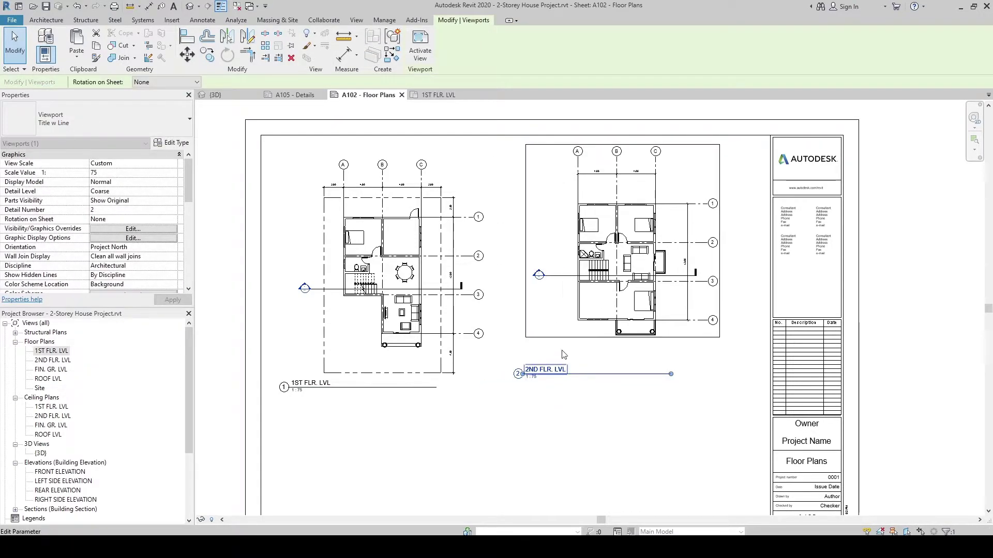
left_click_drag(609, 246, 589, 262)
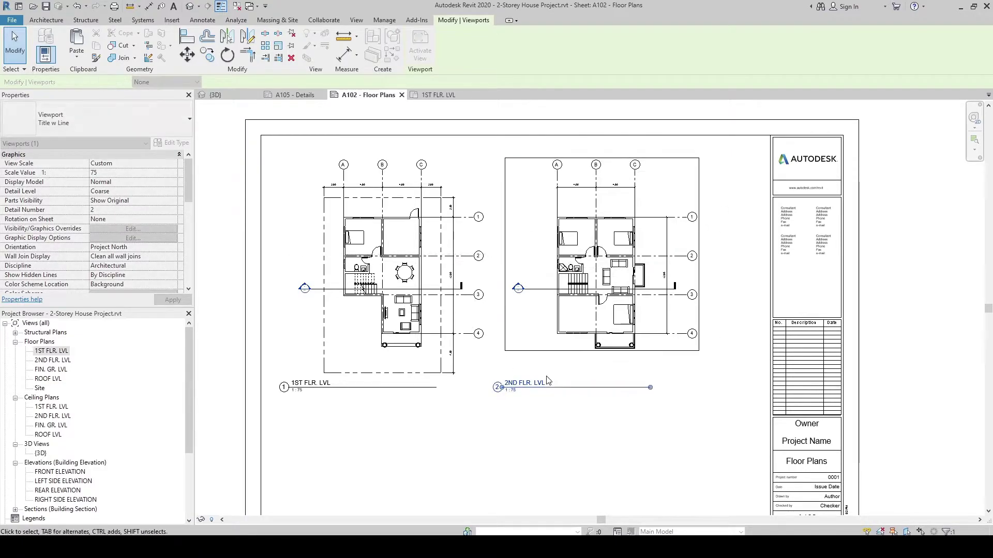
left_click(526, 422)
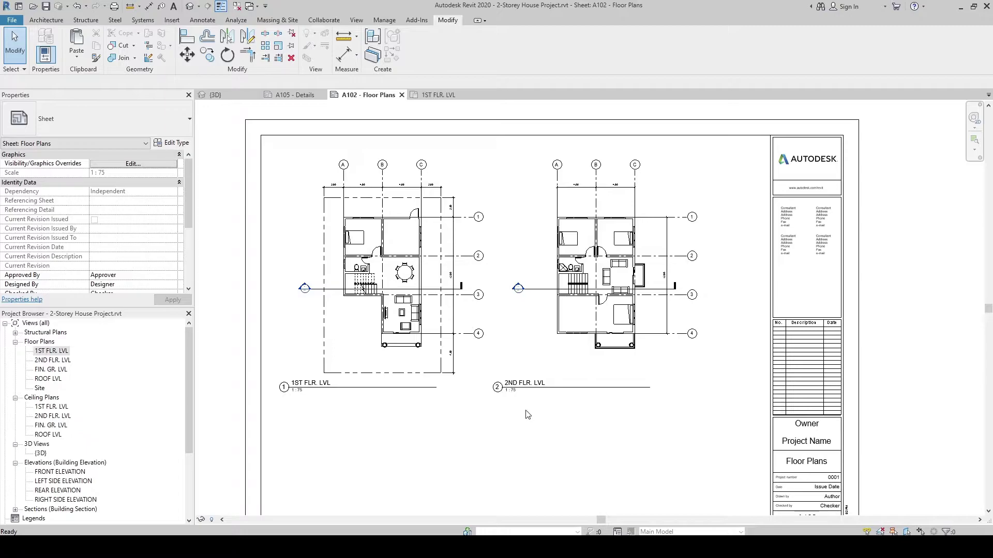
- Fine-tune the position of the 2ND FLR. LVL view title so it lines up with the first-floor title
left_click(506, 391)
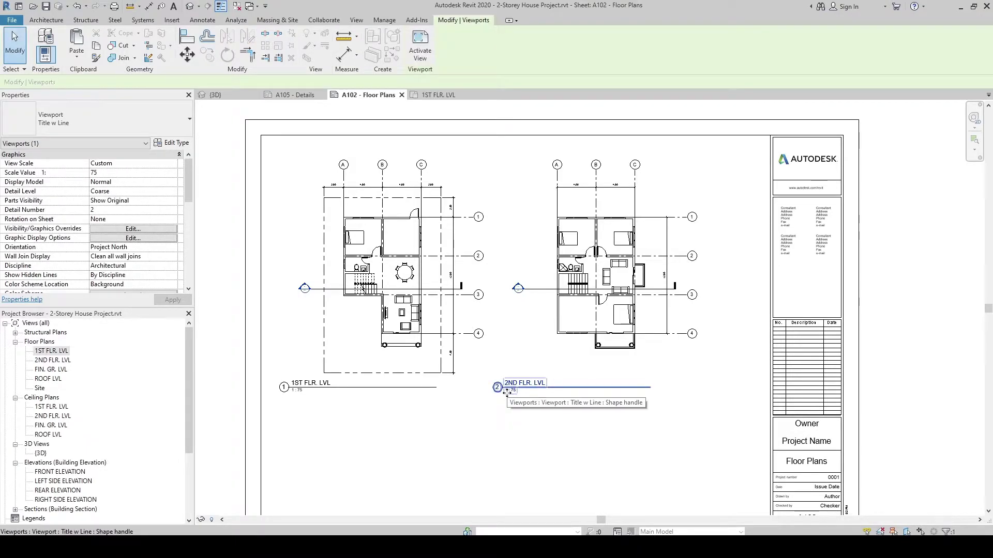
scroll(507, 392, "up", 1)
mouse_move(507, 402)
left_mouse_down()
mouse_move(506, 412)
mouse_move(510, 402)
mouse_move(532, 407)
mouse_move(517, 391)
left_mouse_up()
left_click(510, 433)
scroll(509, 436, "down", 1)
middle_click_drag(514, 439, 549, 424)
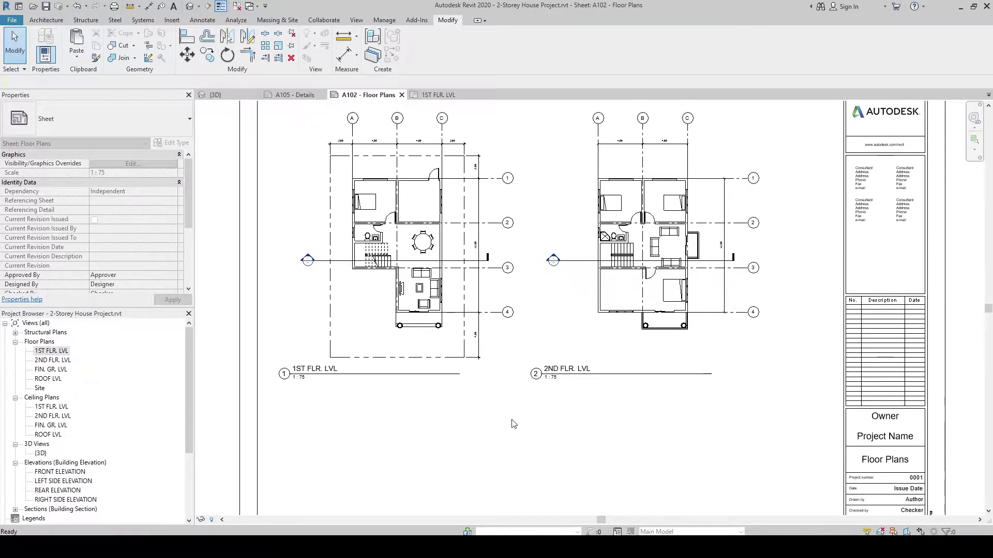
- Open the 1ST FLR. LVL floor plan, set its Title on Sheet to FIRST FLOOR PLAN, and close the view
left_click(376, 315)
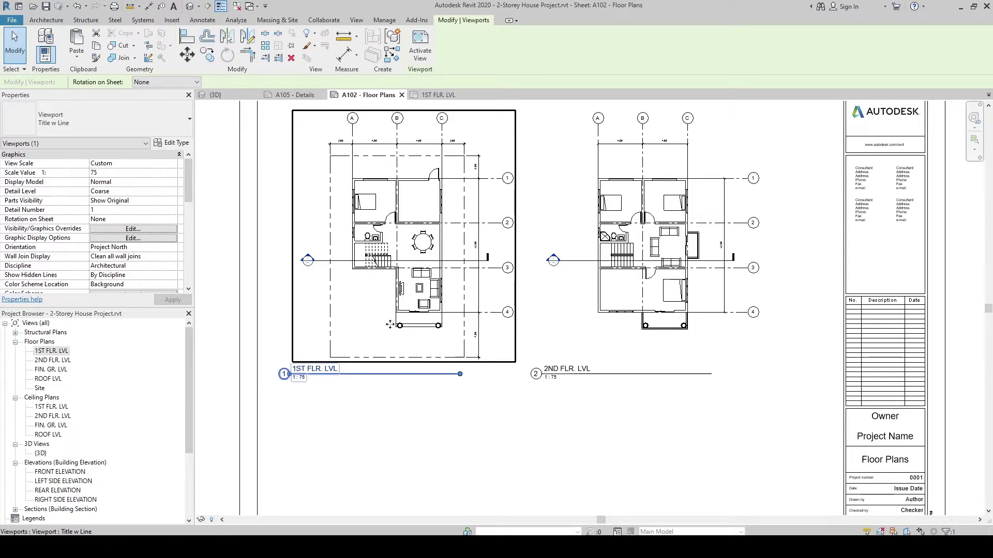
left_click(43, 352)
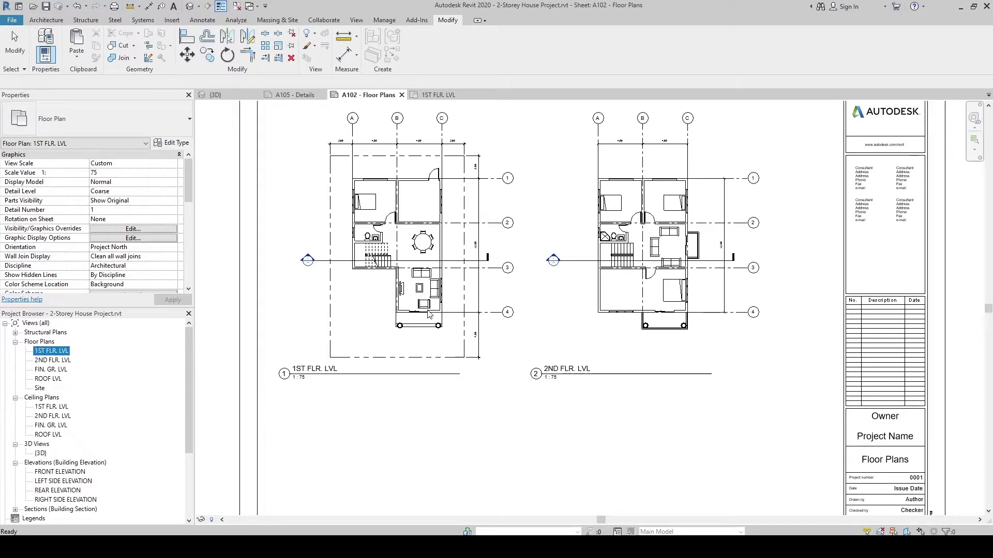
middle_click_drag(424, 332, 435, 333)
left_click_drag(190, 210, 188, 258)
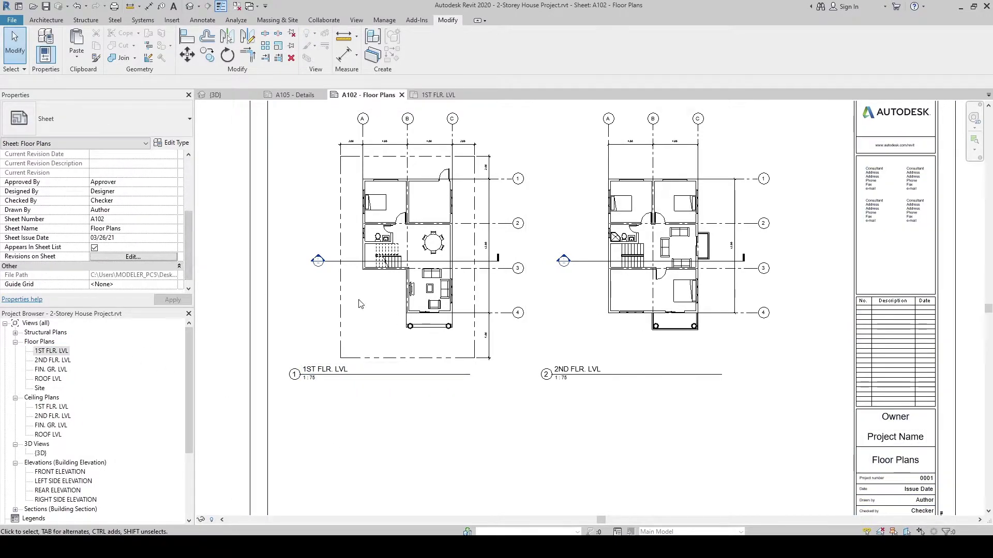
double_click(52, 351)
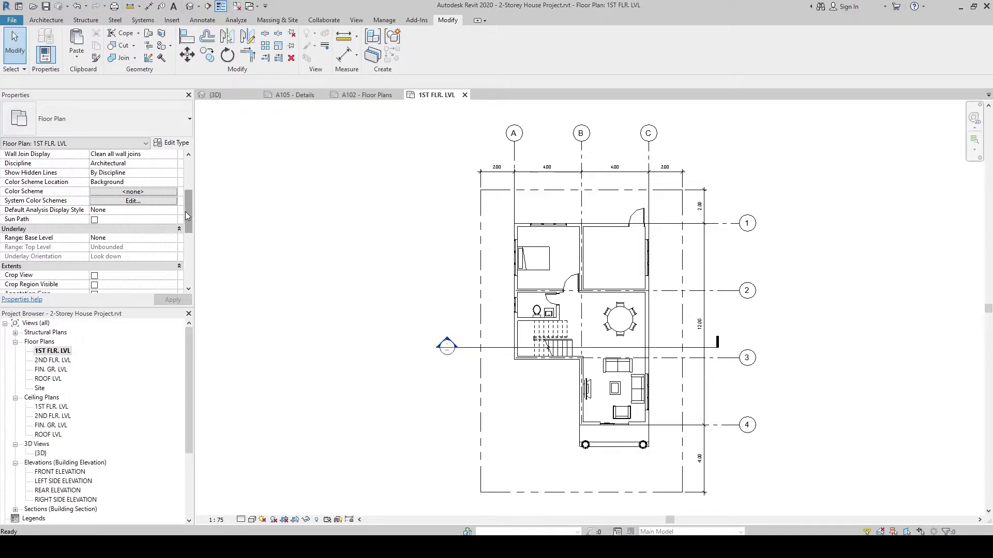
left_click_drag(188, 215, 185, 262)
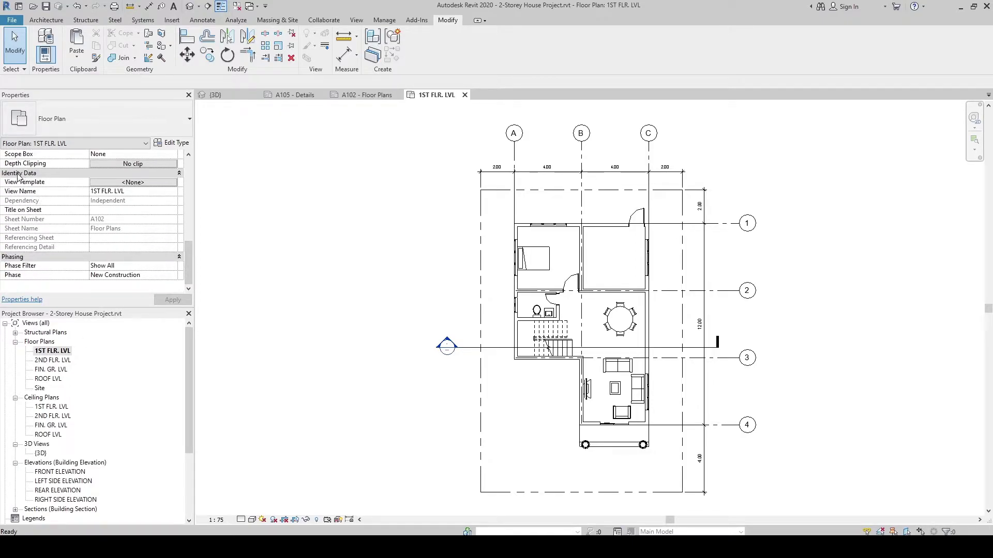
left_click(103, 209)
type("f")
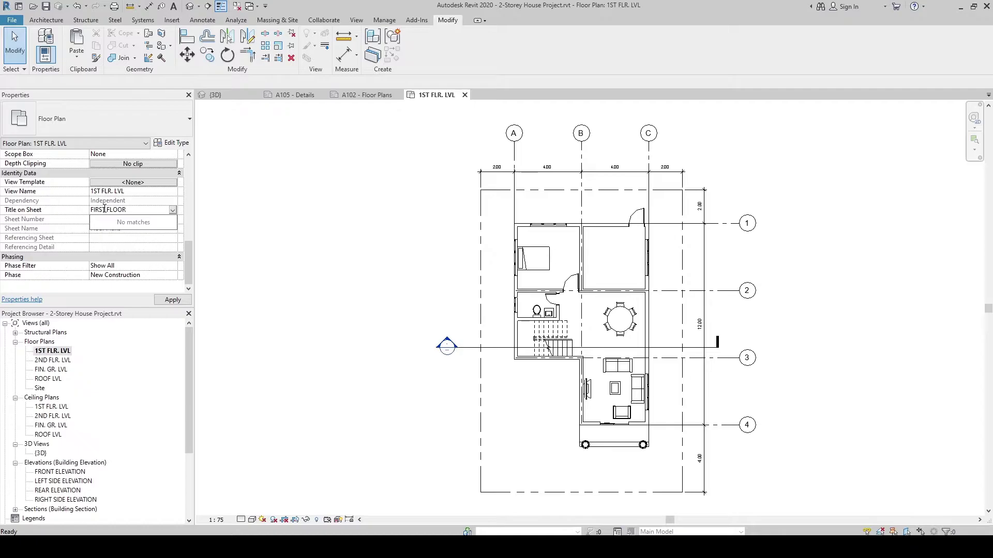
key("Return")
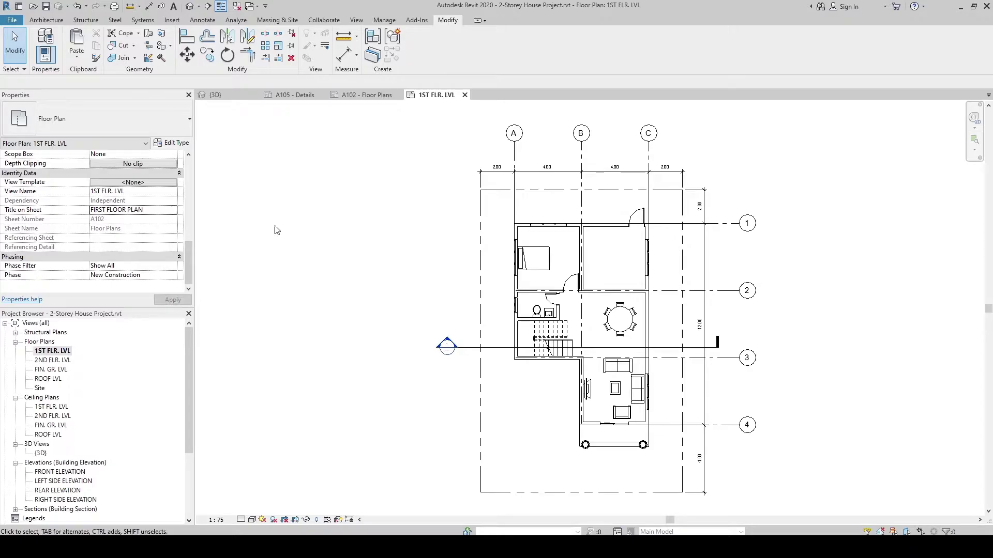
left_click(464, 94)
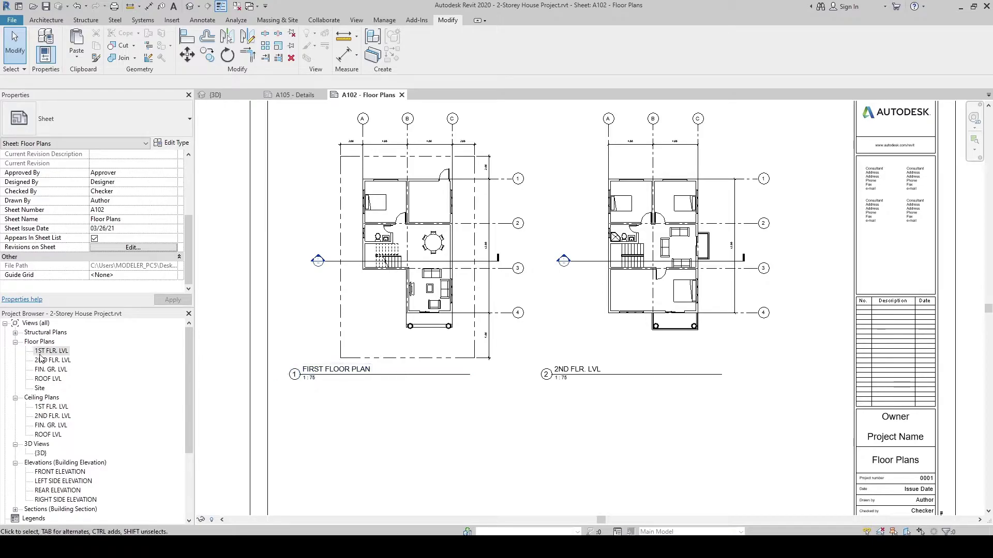
- Activate the 2ND FLR. LVL viewport and set its Title on Sheet to SECOND FLOOR PLAN
left_click(54, 353)
left_click(367, 420)
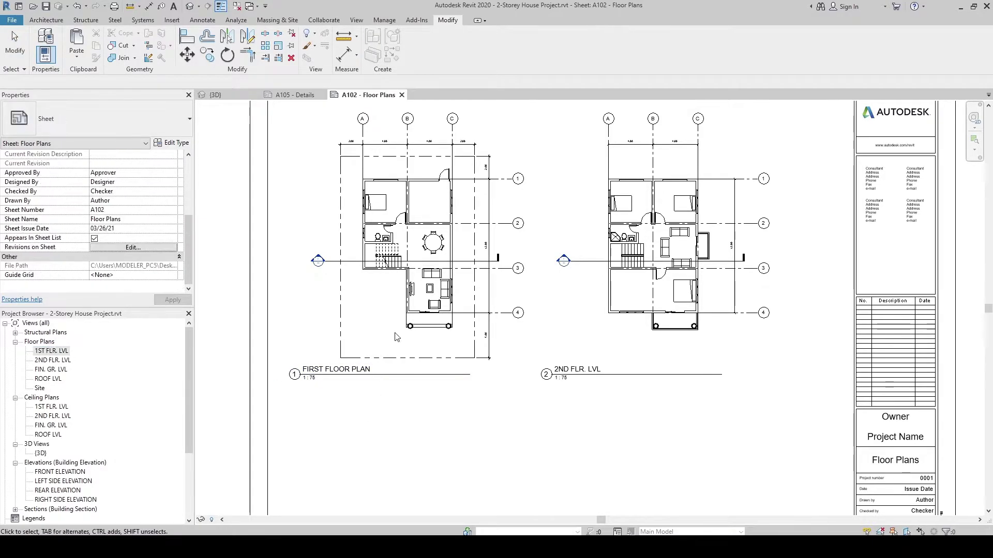
double_click(596, 298)
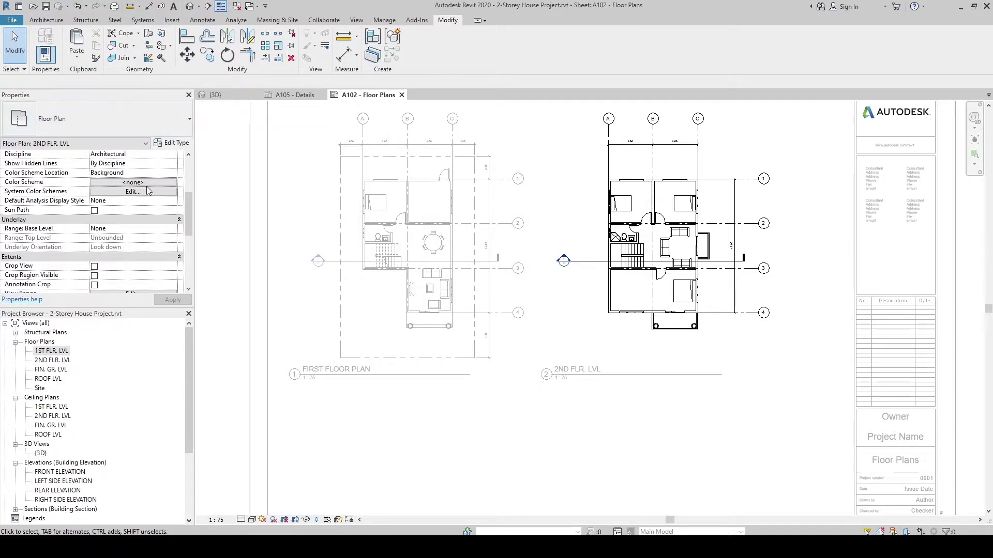
left_click_drag(188, 209, 188, 244)
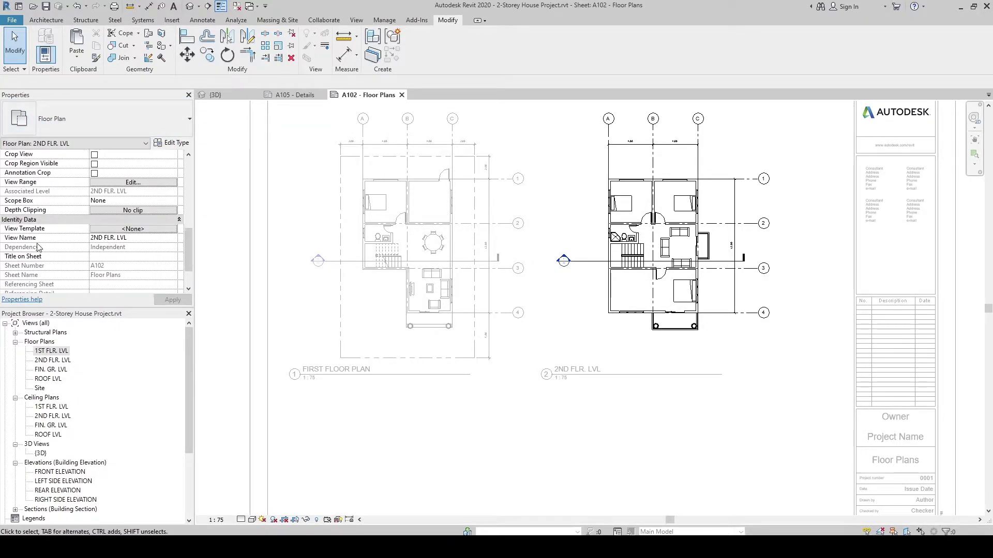
left_click(99, 257)
type("SECOND FLOOR PLAN")
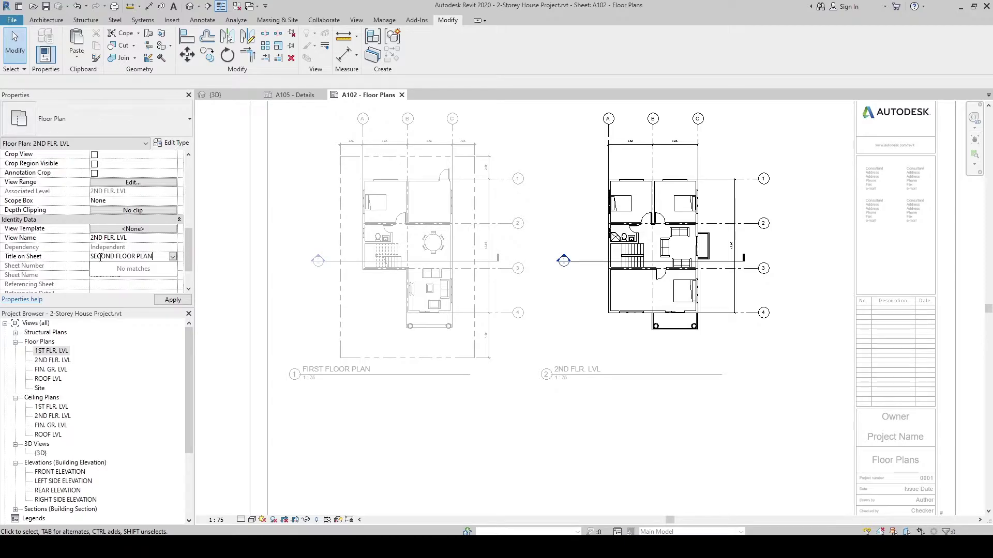
key("Return")
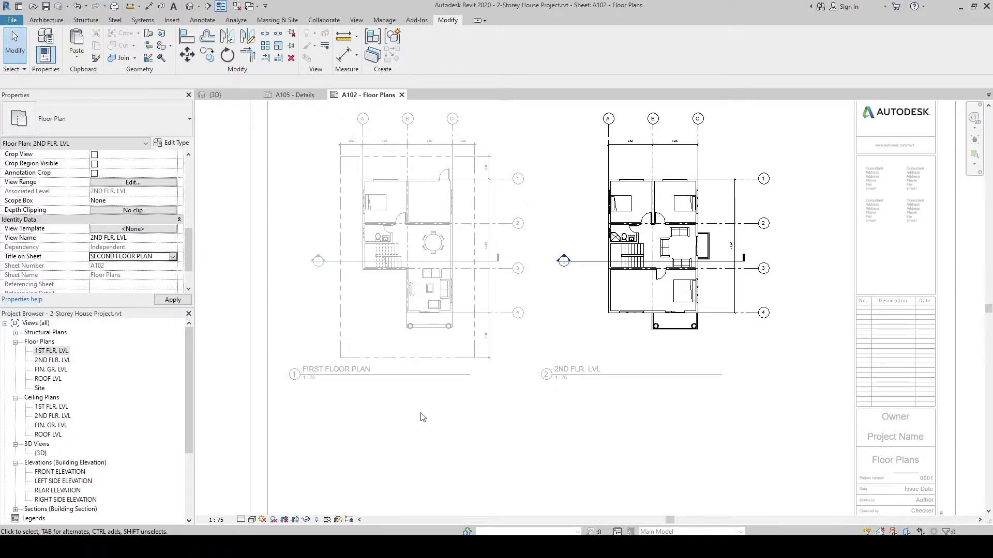
- Deactivate the second-floor plan viewport to return to the A102 sheet
double_click(605, 420)
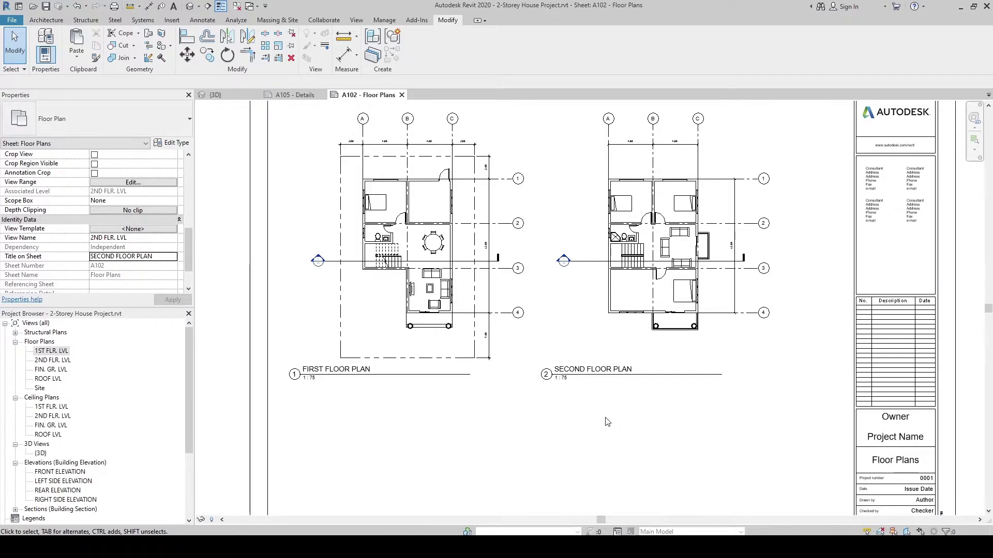
scroll(607, 421, "down", 1)
middle_click_drag(608, 423, 579, 394)
scroll(603, 415, "down", 1)
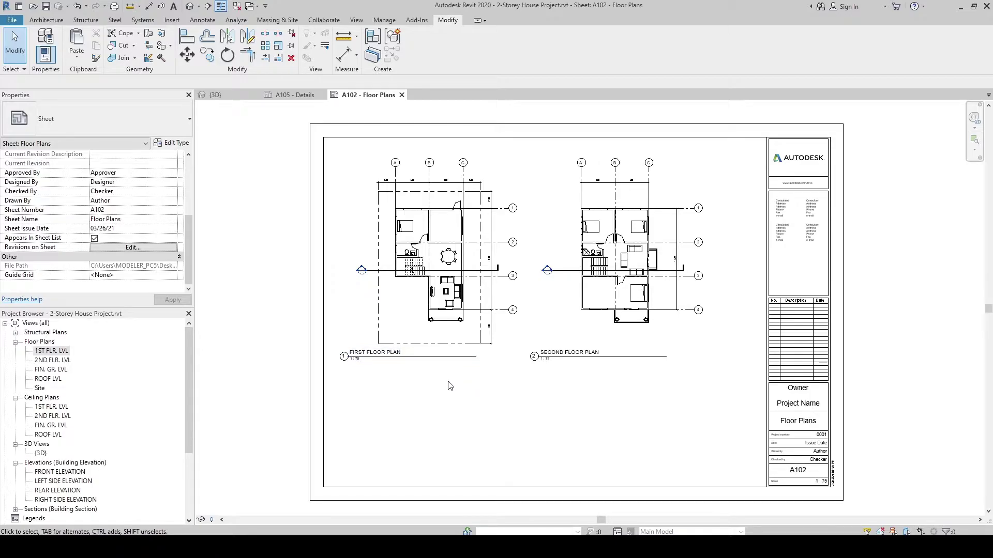
- Close the A102 - Floor Plans and A105 - Details sheets and open sheet A103 - Elevations
left_click(401, 96)
left_click(323, 94)
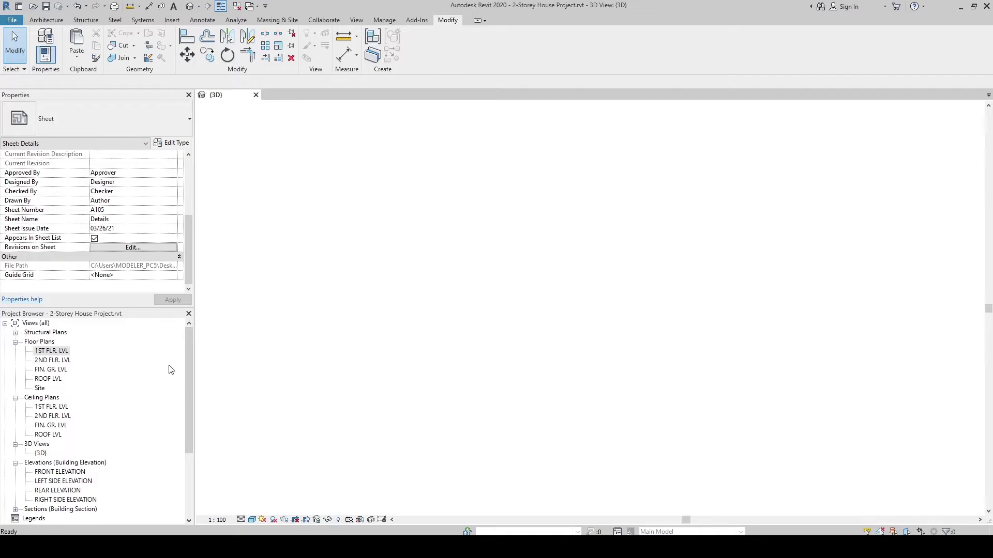
left_click_drag(188, 366, 188, 408)
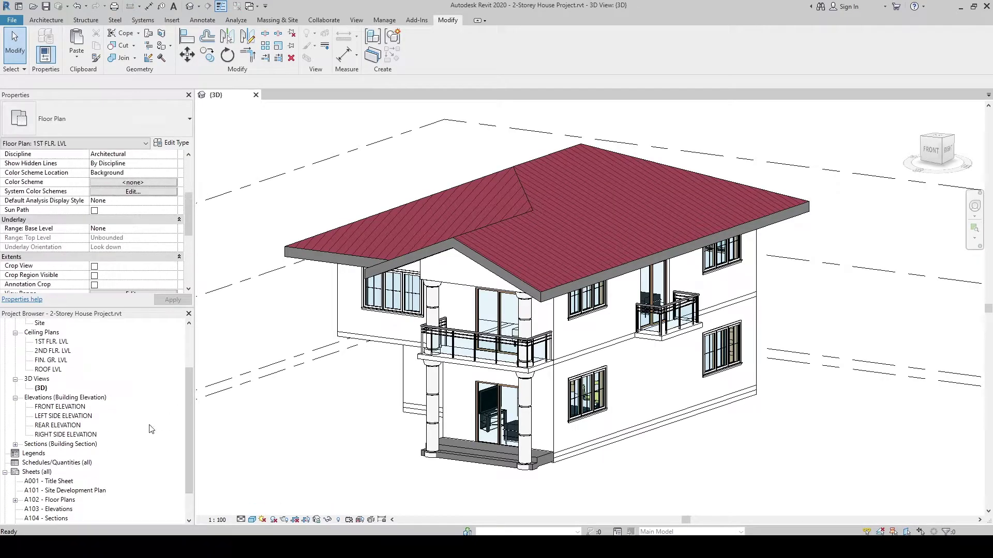
double_click(49, 509)
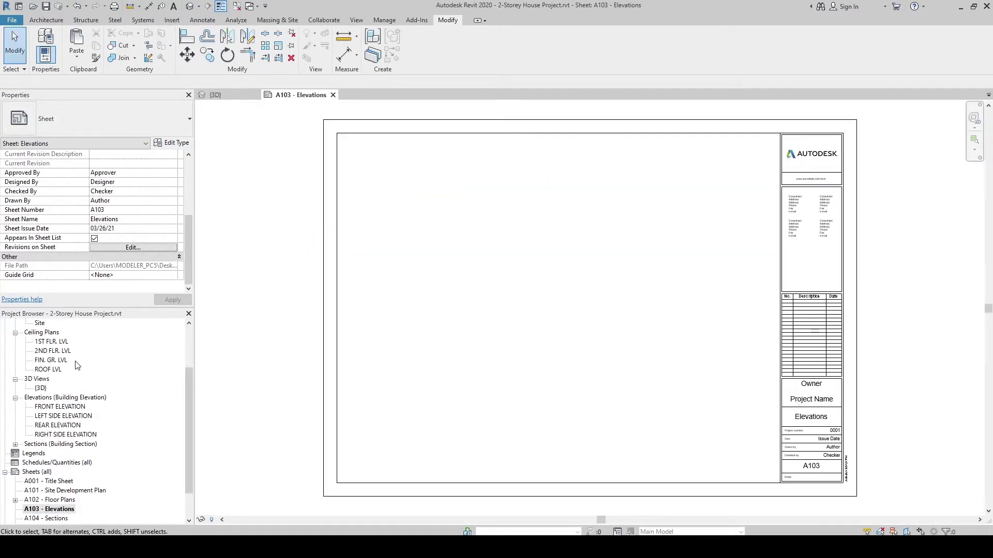
- Place the FRONT ELEVATION view in the upper-left area of the sheet and set its scale to 1 : 50
left_click(59, 407)
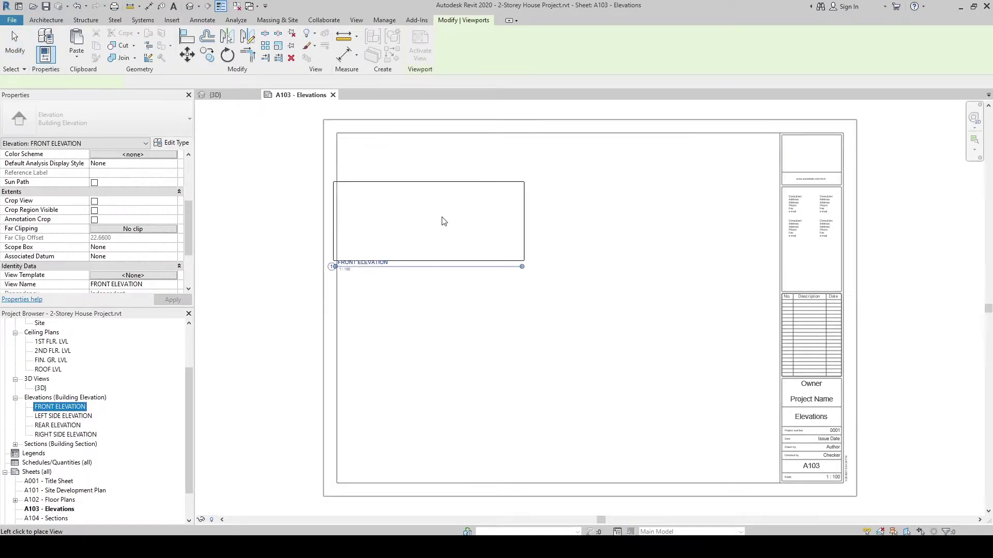
left_click(444, 223)
left_click(456, 237)
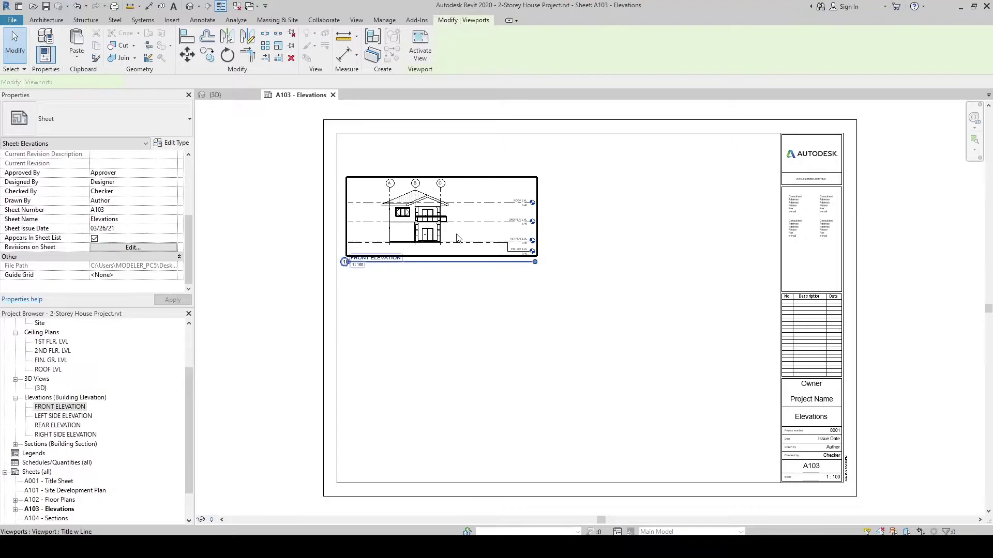
double_click(456, 238)
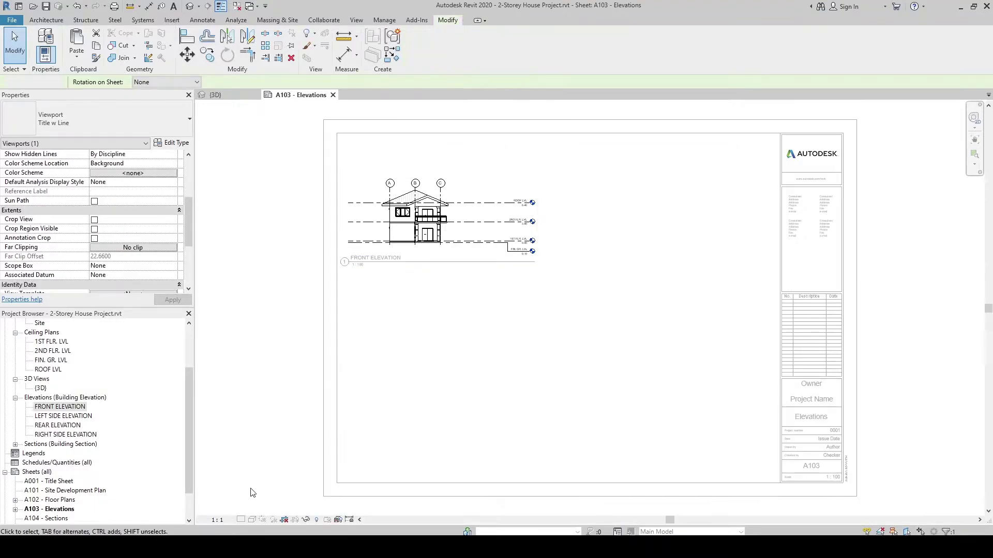
left_click(221, 521)
left_click(236, 440)
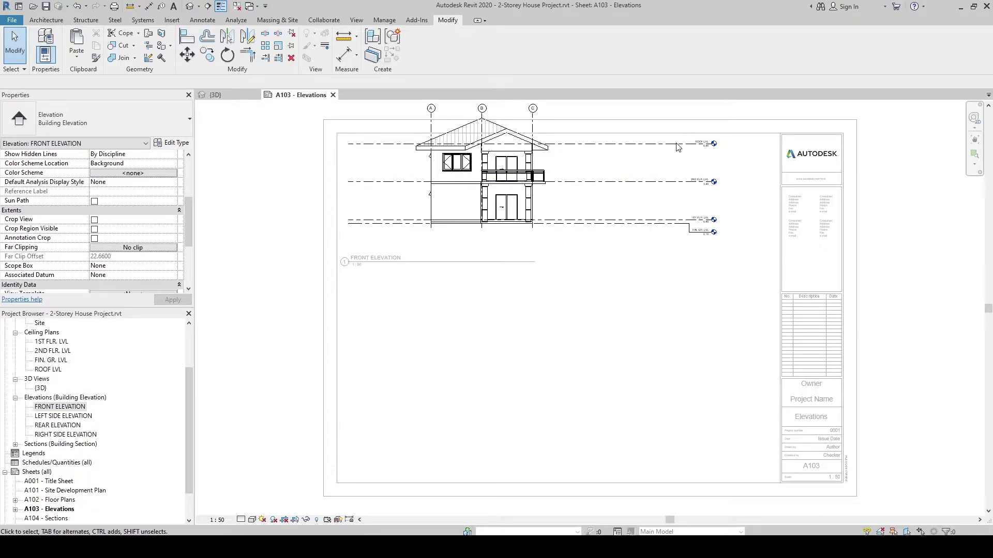
- Shorten the right ends of the level lines in the front elevation so their heads sit closer to the house
scroll(685, 149, "up", 4)
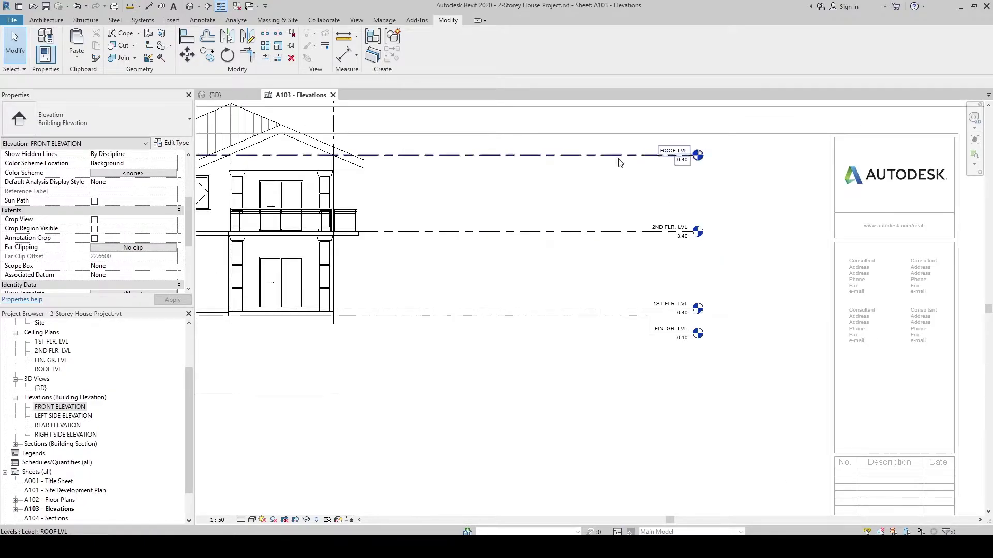
left_click(693, 157)
scroll(694, 159, "up", 1)
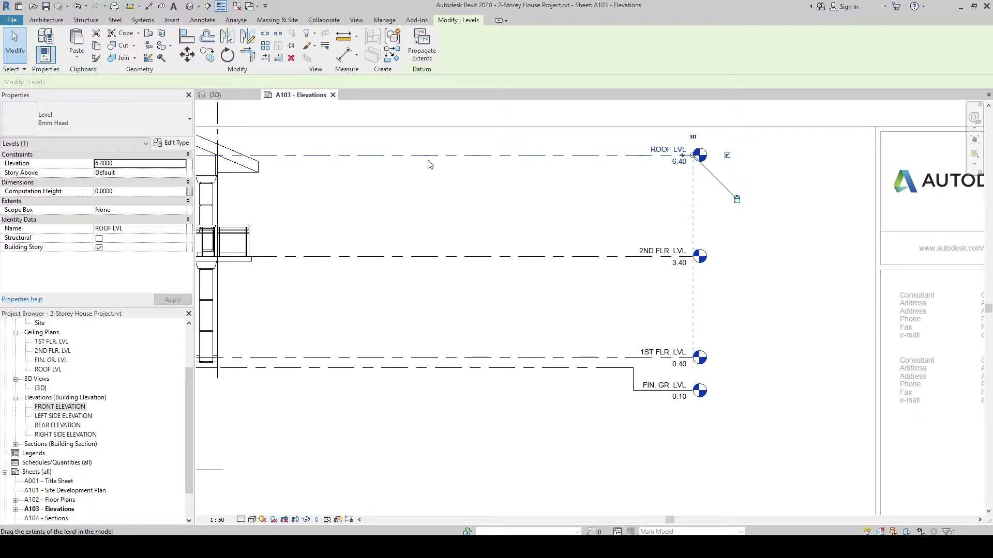
left_click_drag(430, 164, 313, 155)
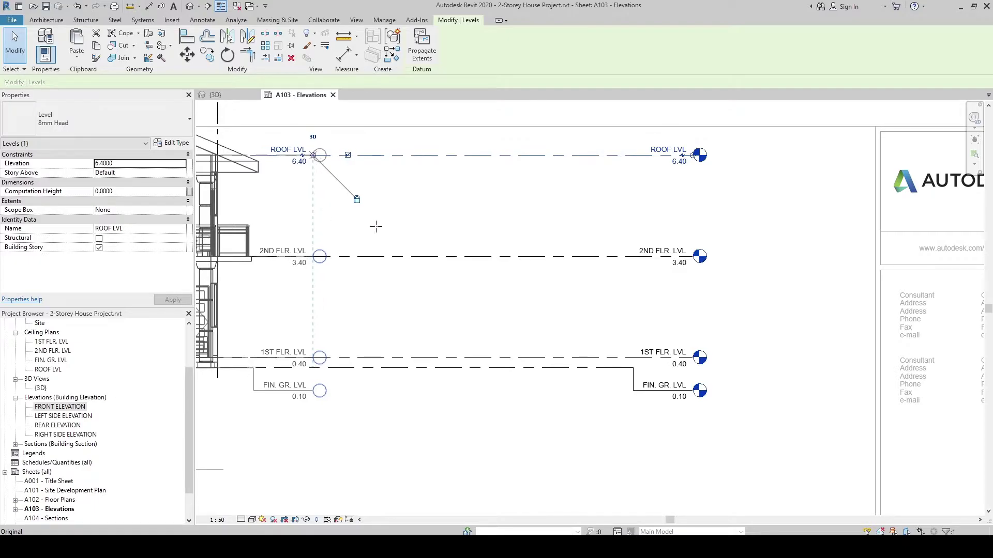
left_click(375, 231)
- Shorten the left ends of the front elevation's level lines to just outside the house and deactivate the viewport
scroll(375, 235, "down", 3)
middle_click_drag(474, 236, 703, 239)
middle_click_drag(355, 197, 519, 197)
left_click(357, 180)
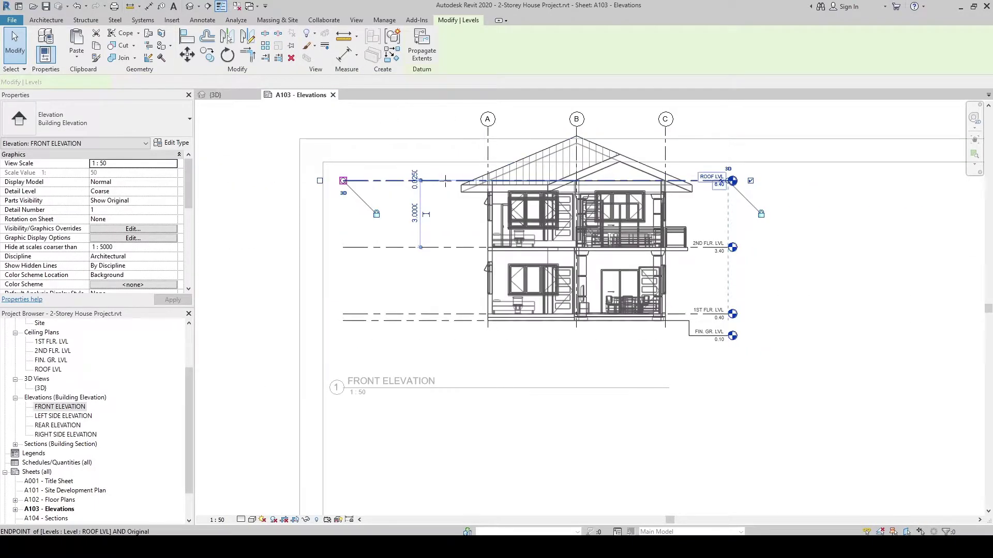
left_click_drag(445, 181, 449, 181)
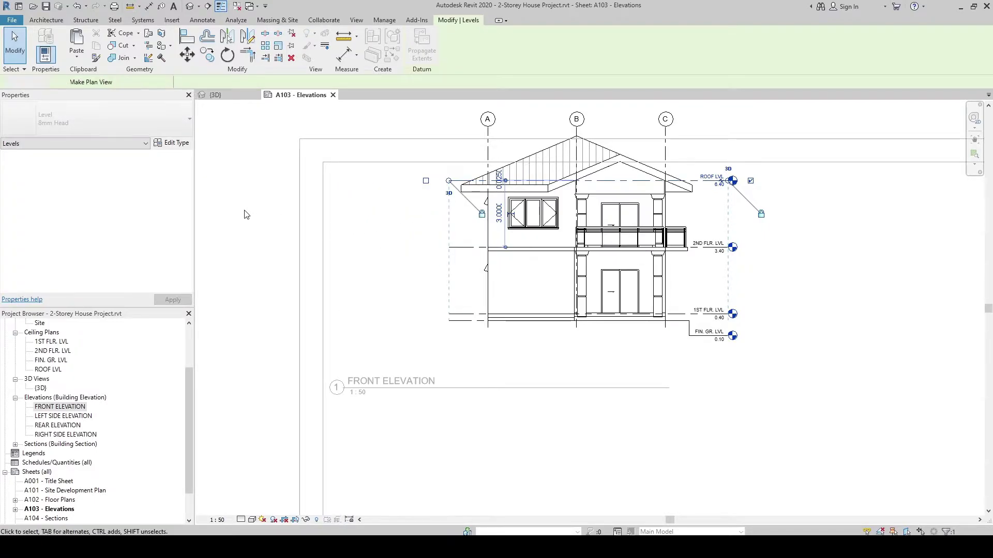
key("Escape")
scroll(249, 214, "down", 1)
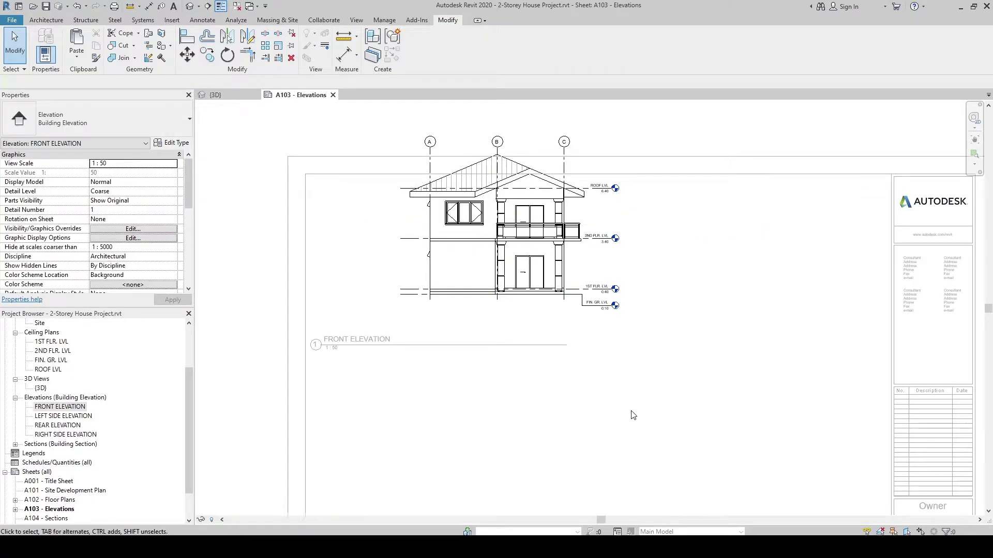
- Move the FRONT ELEVATION viewport into the sheet's upper-left corner and place its title directly below the drawing
left_click_drag(533, 218, 437, 258)
middle_click_drag(603, 377, 594, 318)
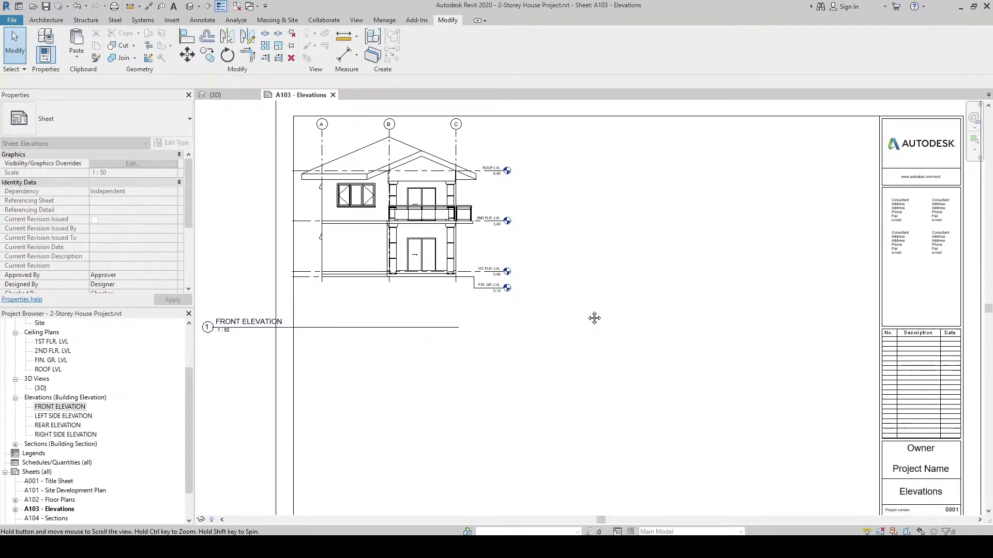
left_click_drag(375, 207, 388, 215)
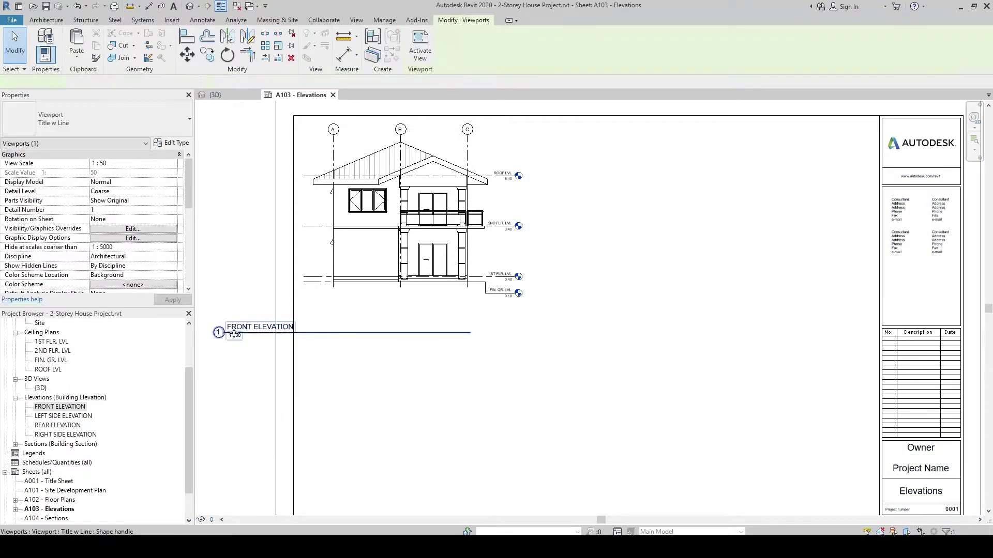
left_click_drag(234, 333, 321, 315)
left_click(377, 395)
- Place the LEFT SIDE ELEVATION view to the right of the front elevation and set its scale to 1 : 50
scroll(398, 382, "down", 1)
middle_click_drag(403, 384, 420, 320)
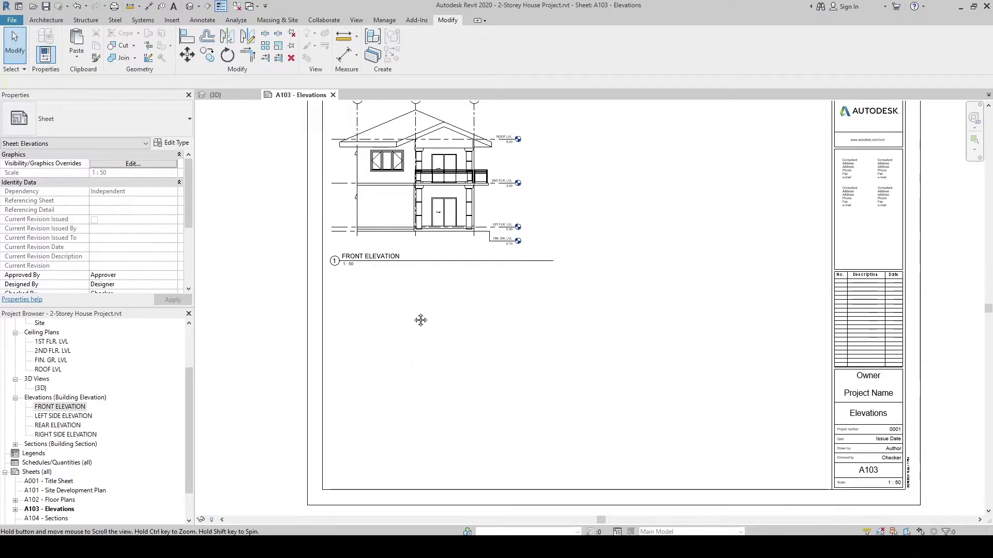
left_click(57, 416)
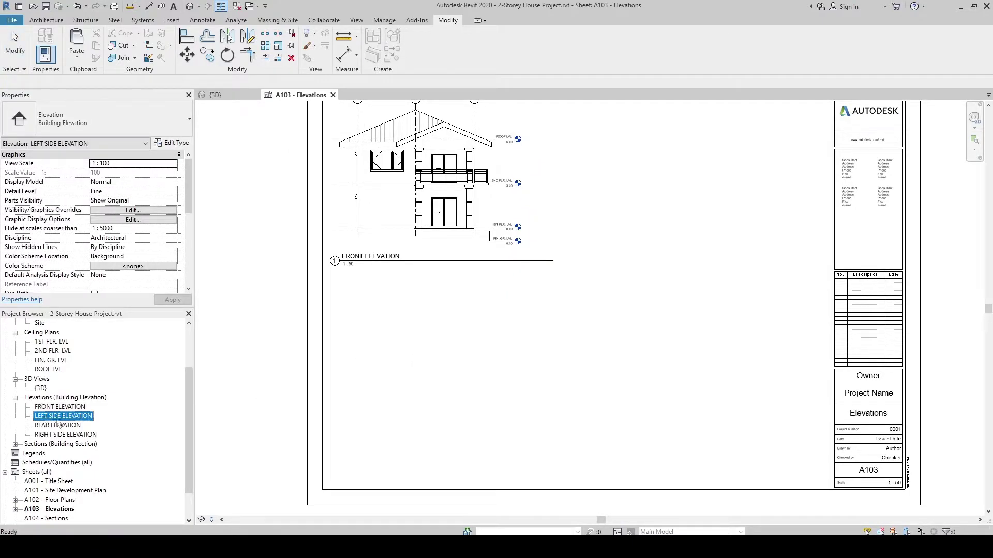
left_click_drag(626, 249, 658, 250)
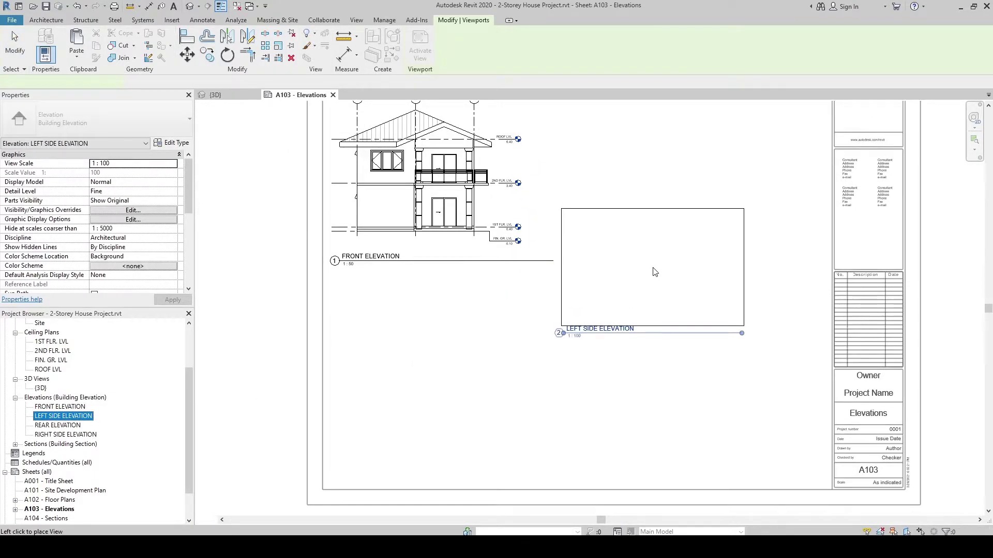
left_click(652, 269)
double_click(651, 309)
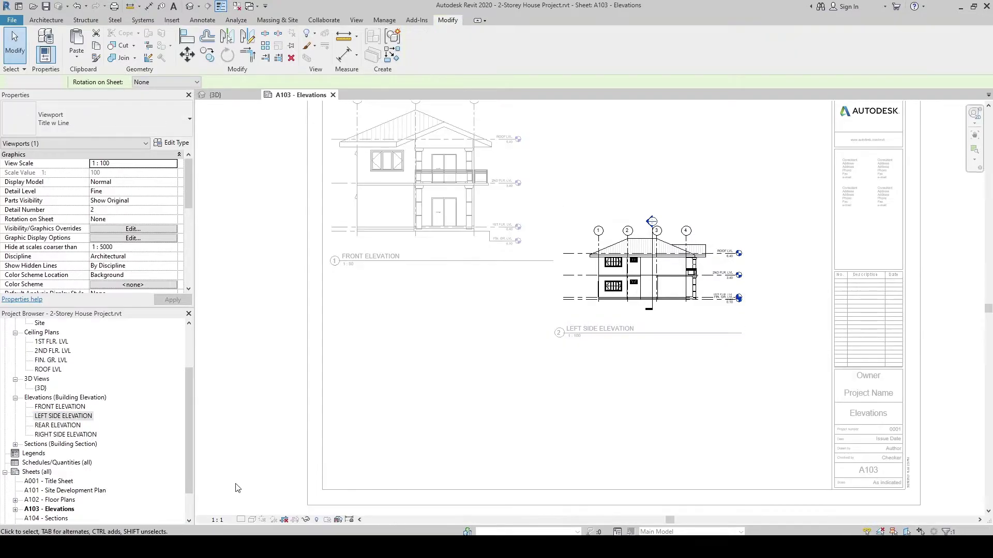
left_click(224, 519)
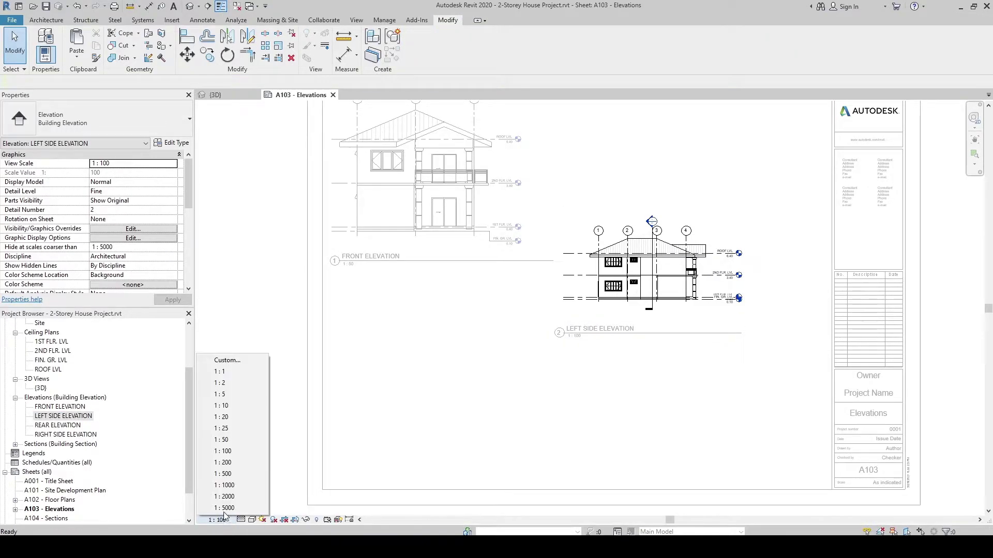
left_click(227, 439)
double_click(467, 383)
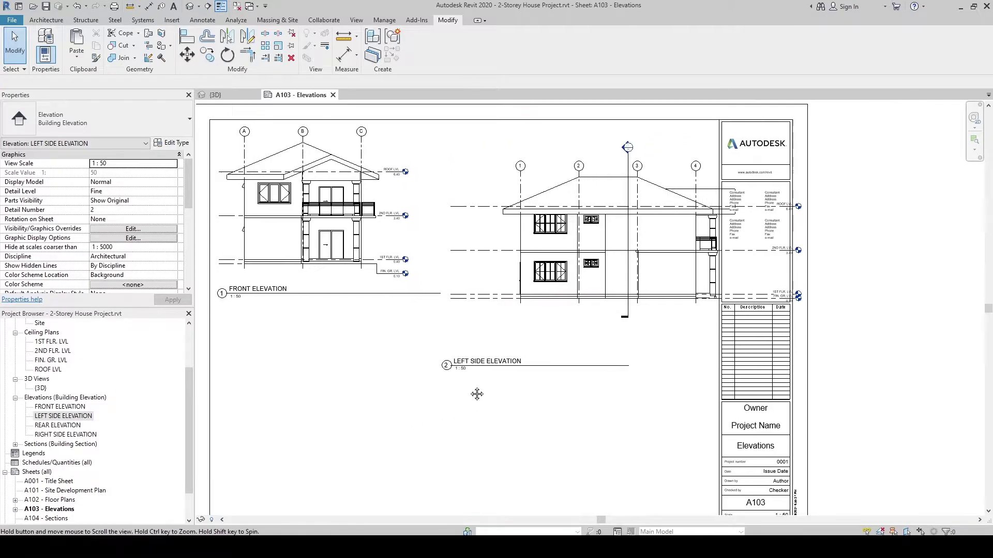
- Activate the LEFT SIDE ELEVATION viewport and shorten the left ends of its level lines closer to the roof edge
left_click(521, 254)
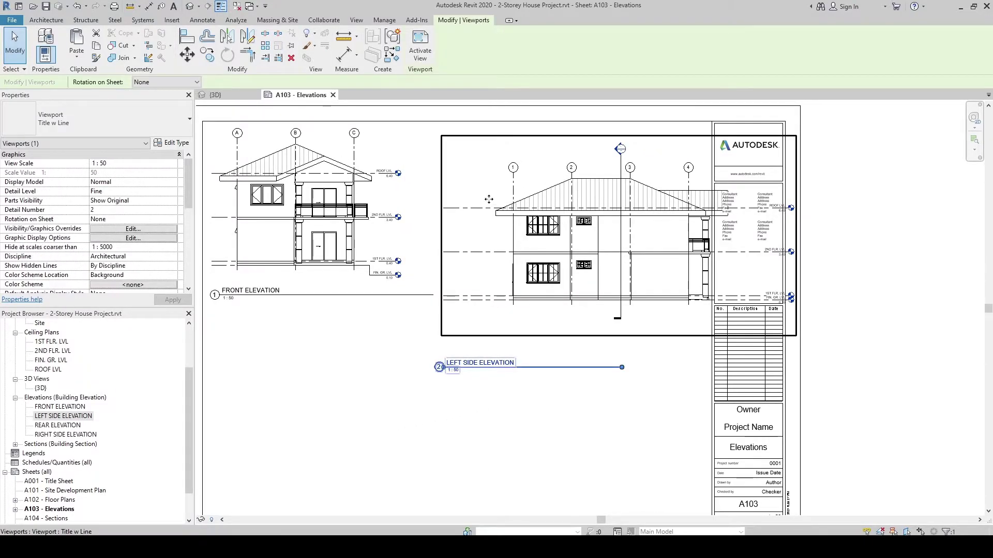
double_click(489, 199)
left_click(485, 208)
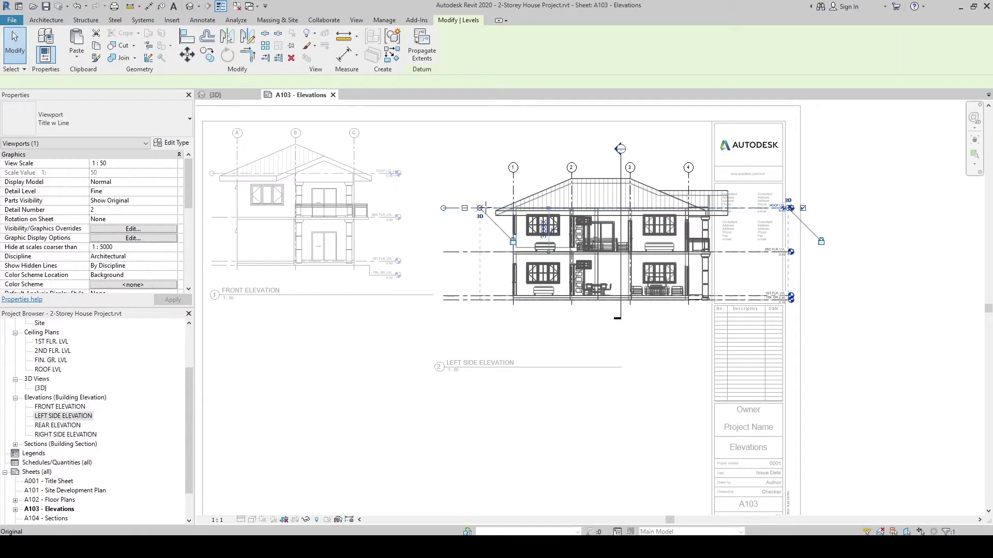
key("Escape")
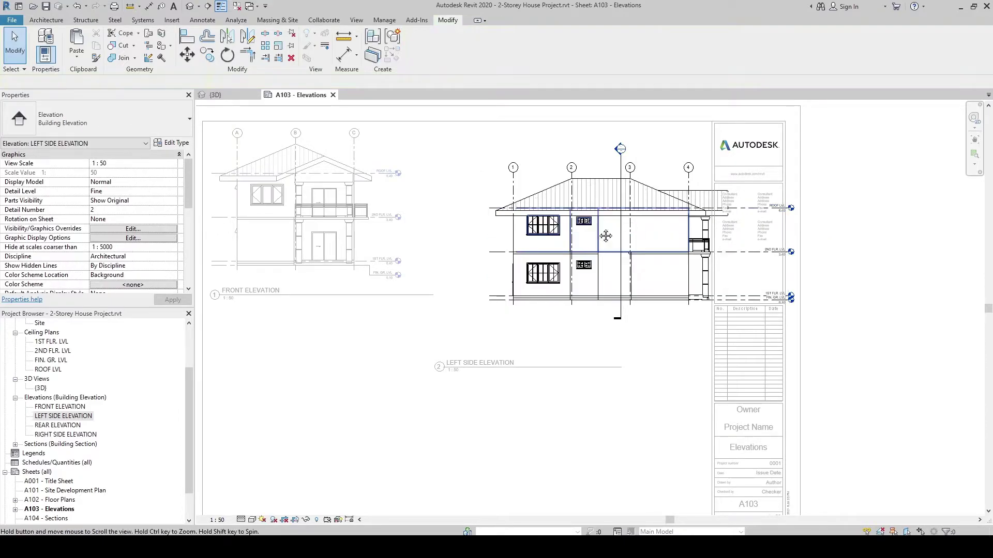
- Shorten the right ends of the left side elevation's level lines closer to the house and deactivate the viewport
scroll(848, 202, "up", 5)
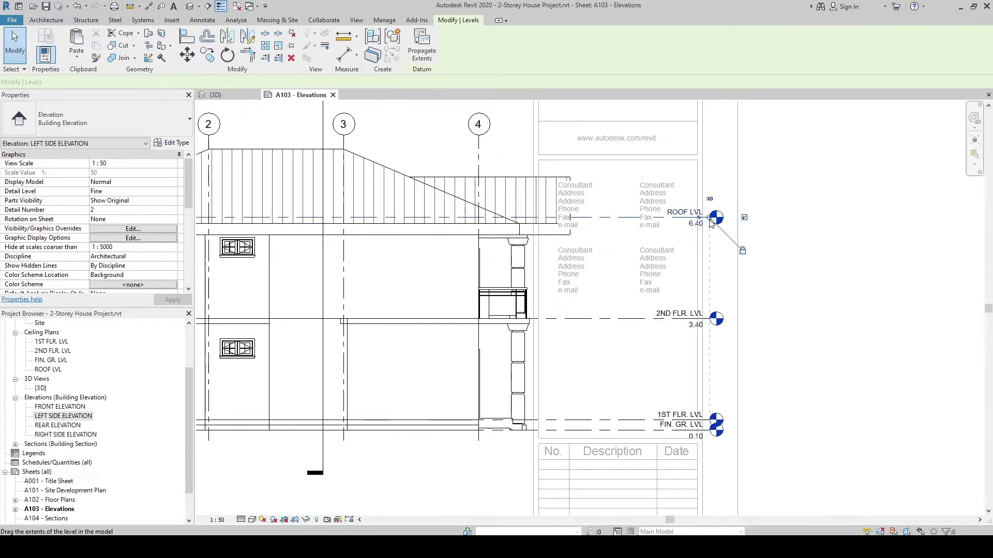
left_click(719, 218)
left_click_drag(598, 222, 602, 221)
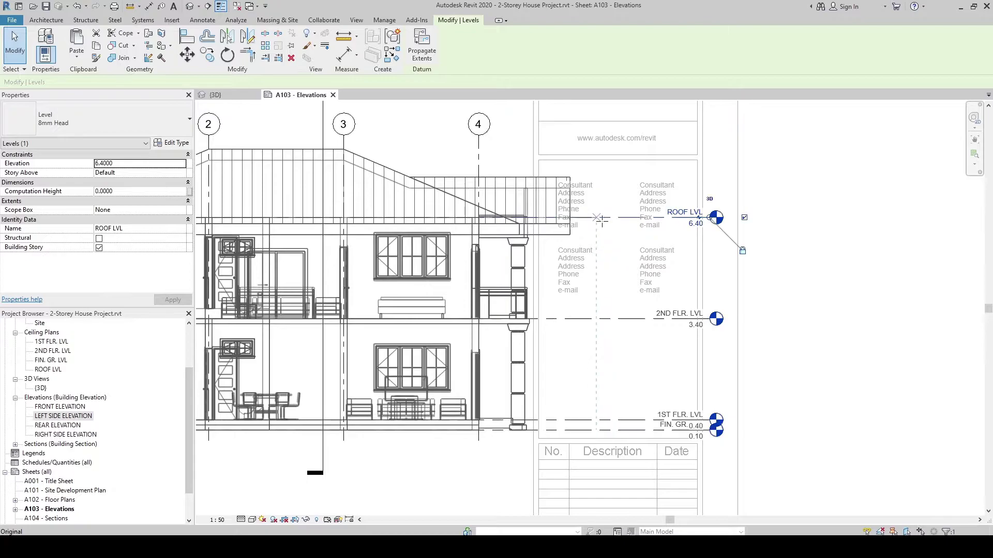
scroll(578, 300, "down", 2)
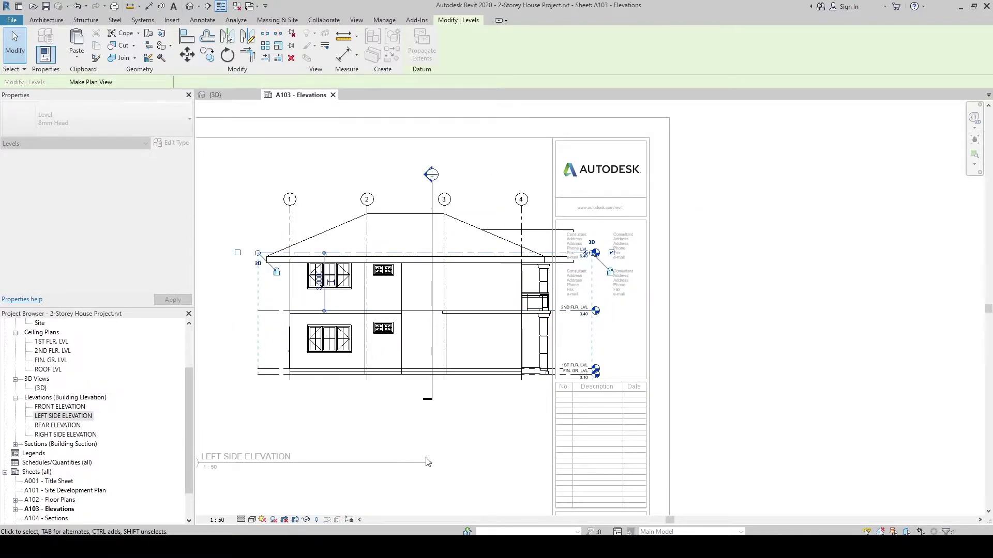
double_click(827, 342)
middle_click_drag(827, 342, 921, 301)
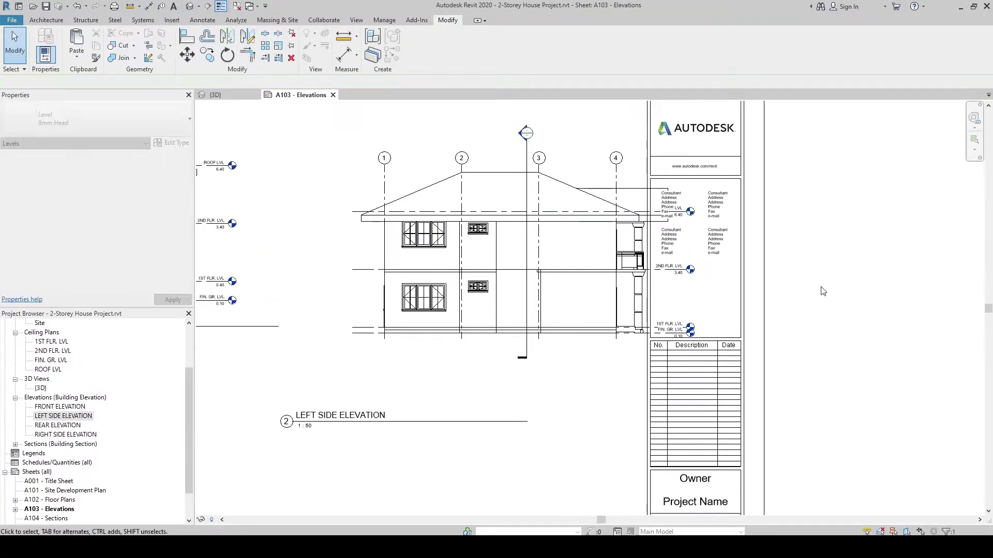
- Move the LEFT SIDE ELEVATION viewport clear of the title block, aligning its levels and grid bubbles with the front elevation
left_click(481, 244)
scroll(322, 283, "down", 1)
middle_click_drag(322, 283, 459, 264)
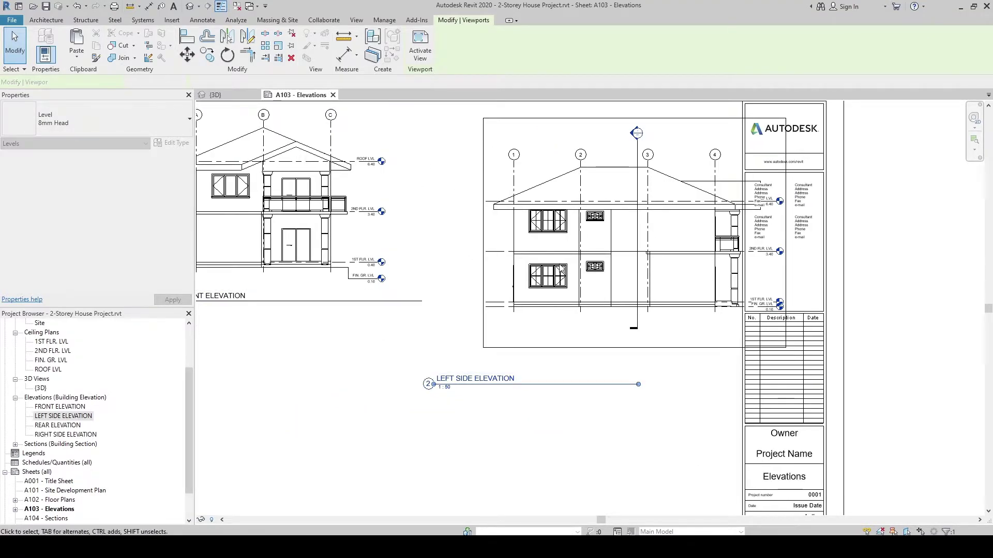
mouse_move(570, 252)
left_mouse_down()
mouse_move(556, 212)
mouse_move(526, 217)
mouse_move(557, 222)
mouse_move(570, 269)
left_mouse_up()
scroll(522, 232, "down", 2)
key("Right")
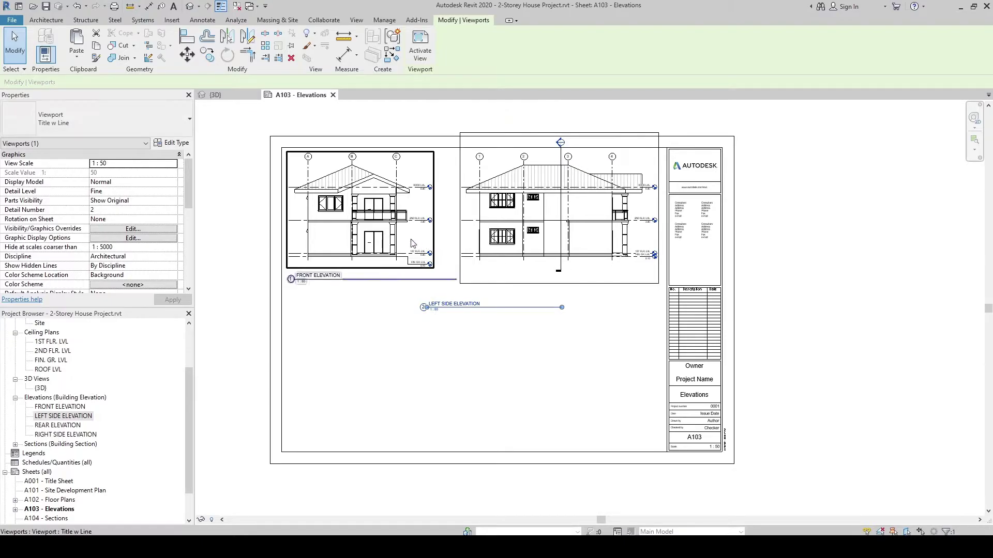
- Nudge the FRONT ELEVATION viewport slightly right, away from the sheet's left border, and clear the selection
left_click(411, 242)
key("Right")
key("Right")
key("Right")
key("Right")
key("Right")
key("Right")
key("Right")
key("Right")
left_click(495, 249)
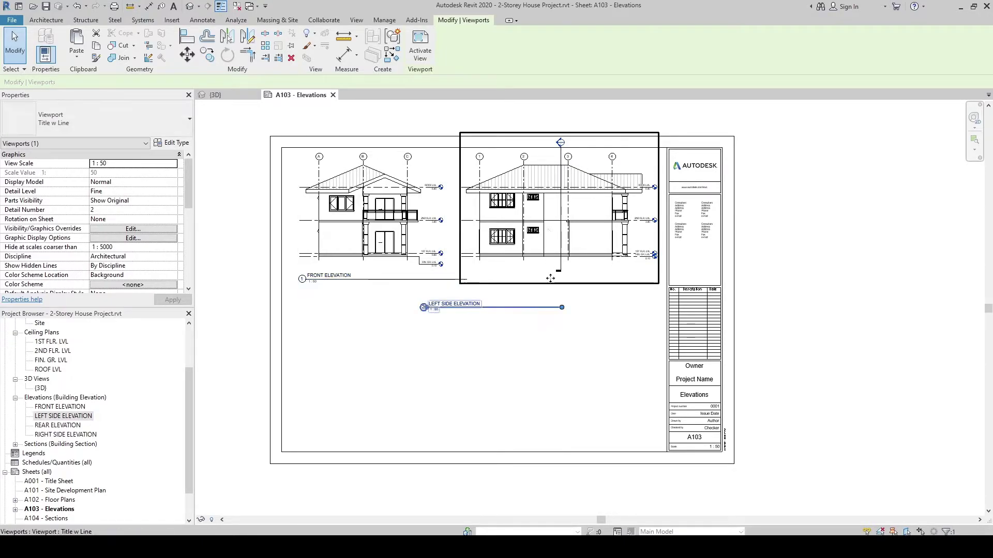
left_click(540, 332)
left_click(372, 237)
scroll(346, 271, "up", 2)
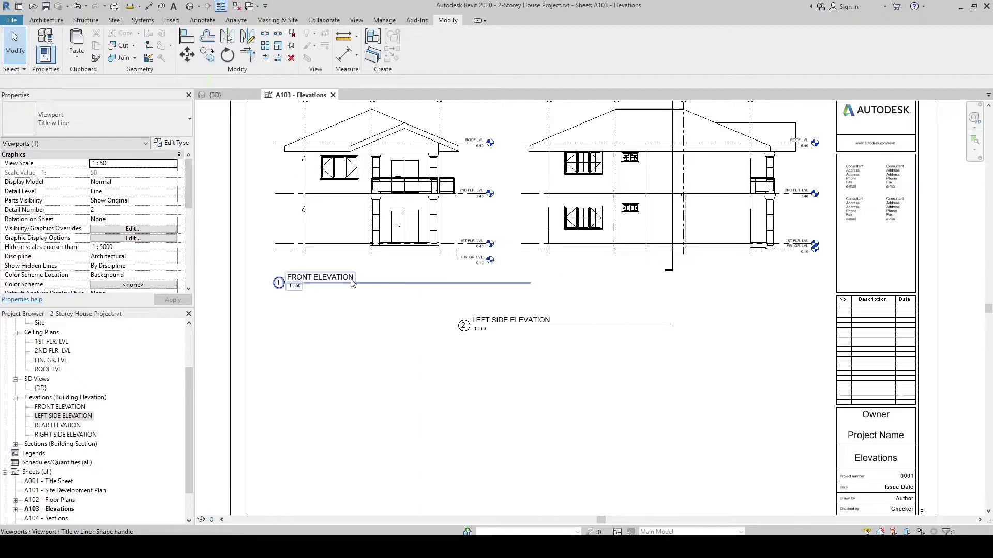
left_click(423, 292)
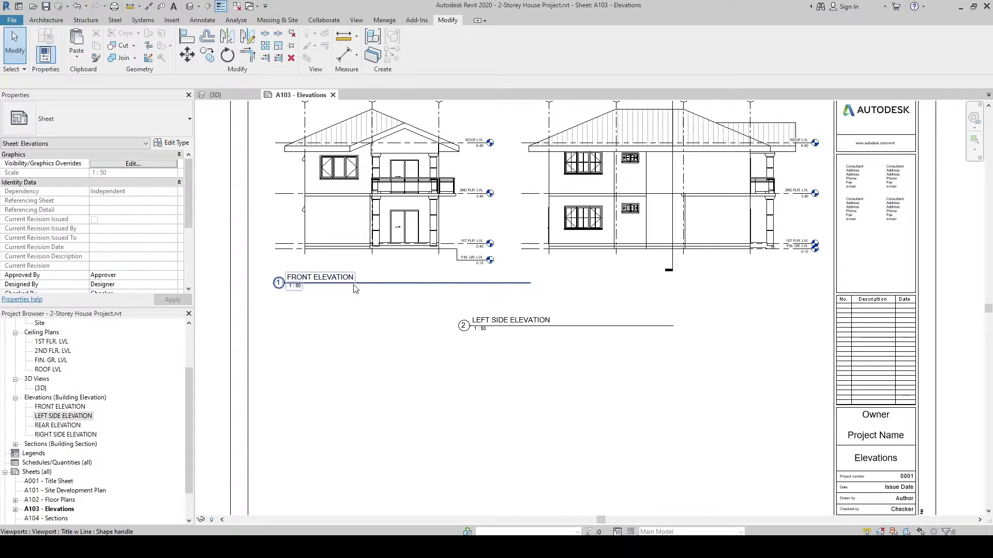
- Shorten the FRONT ELEVATION viewport's title line so it ends just past the title text
left_click(288, 288)
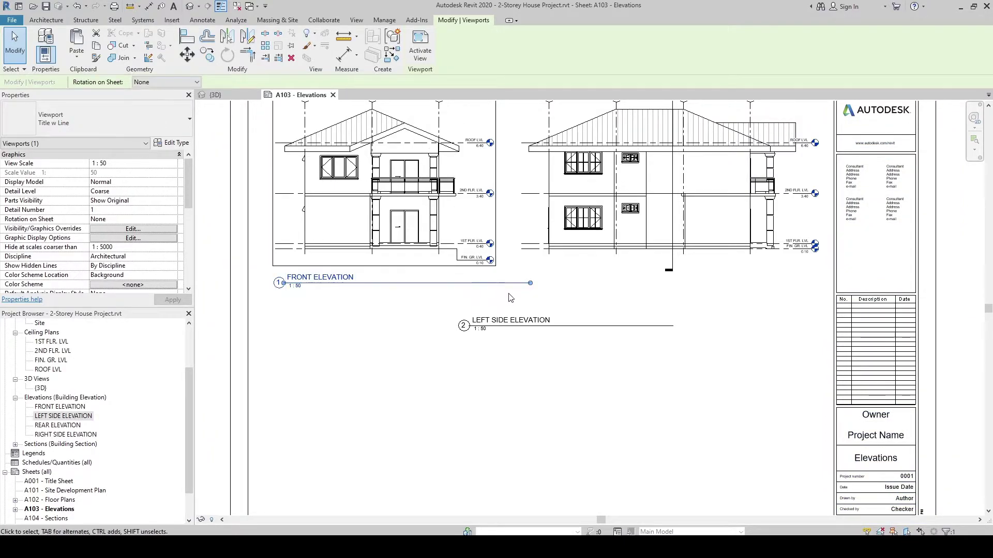
left_click_drag(530, 283, 512, 283)
left_click_drag(356, 280, 356, 282)
left_click(357, 315)
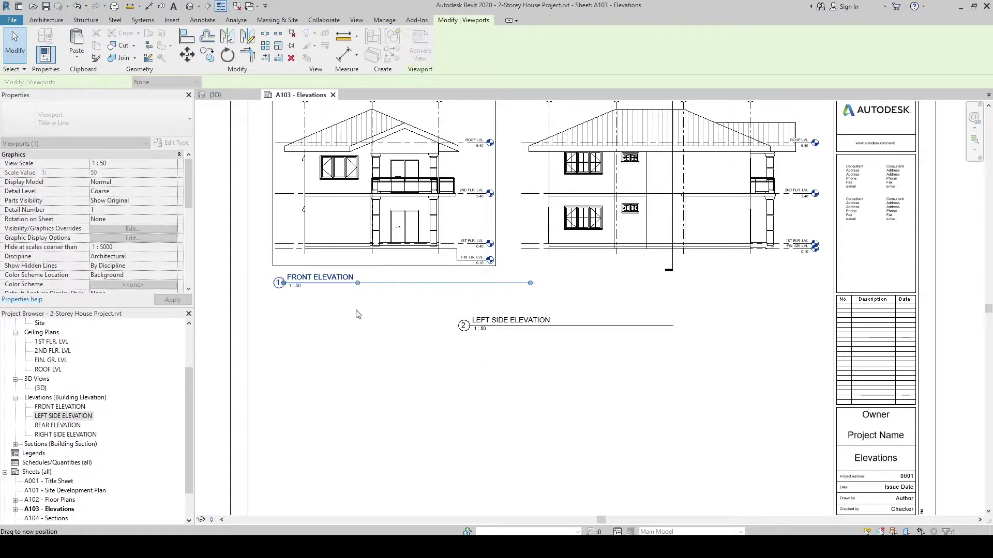
- Move the LEFT SIDE ELEVATION title up under its view, level with the front elevation's title, and shorten its line to the text
left_click_drag(482, 327, 524, 281)
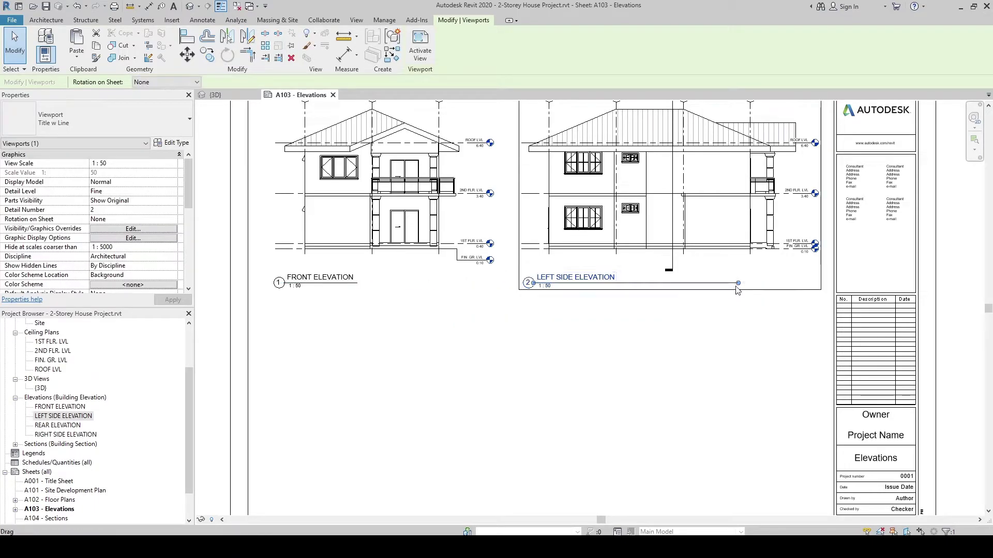
left_click_drag(738, 283, 618, 294)
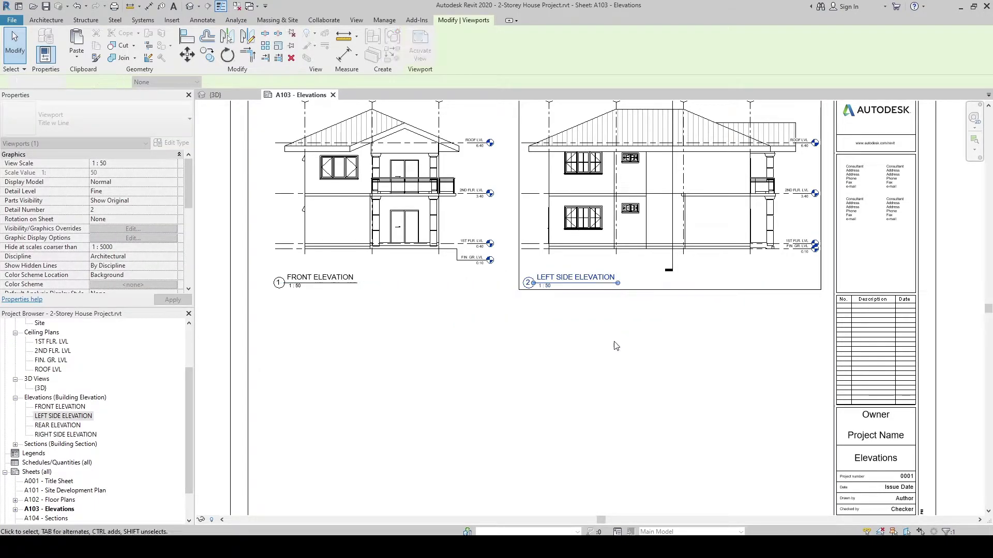
left_click(618, 346)
- Activate the LEFT SIDE ELEVATION viewport, pull both ends of the vertical section line closer to the house, and deactivate the viewport
scroll(613, 357, "down", 2)
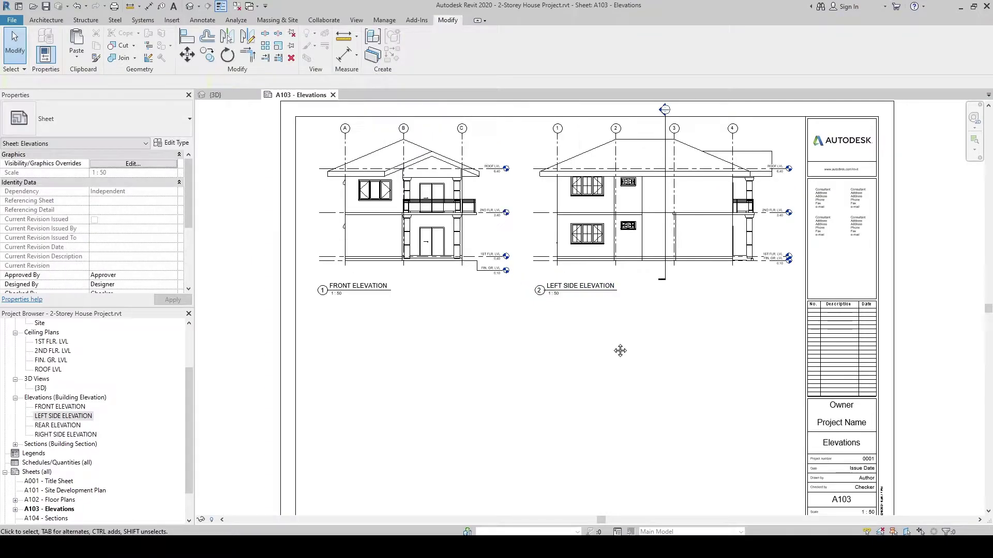
double_click(646, 153)
left_click(657, 150)
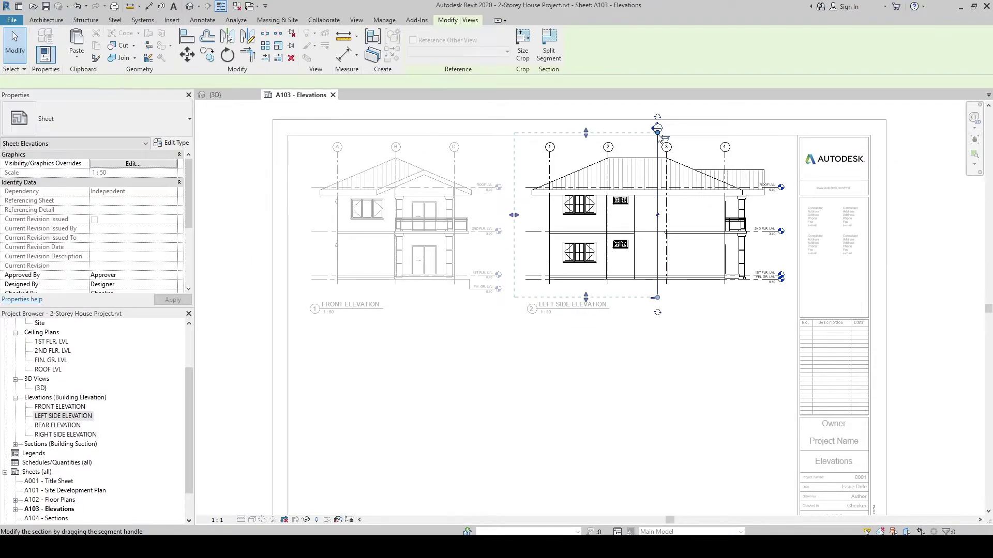
left_click(663, 138)
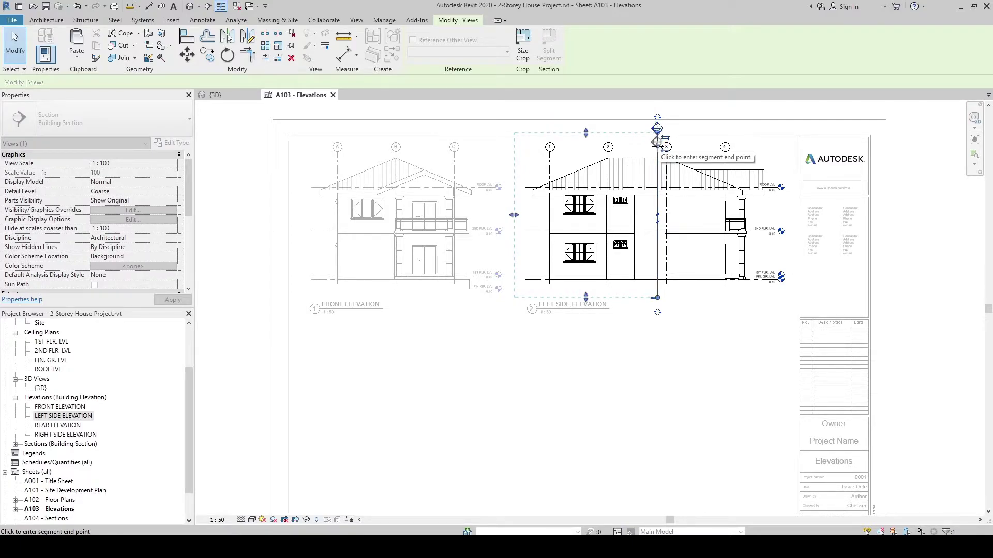
left_click(657, 297)
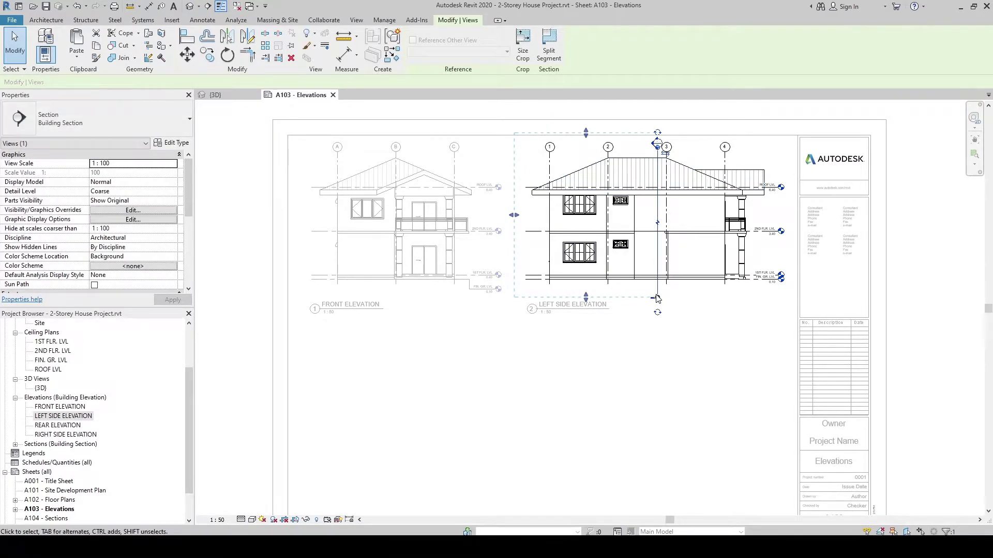
left_click_drag(657, 291, 630, 337)
key("Escape")
key("Escape")
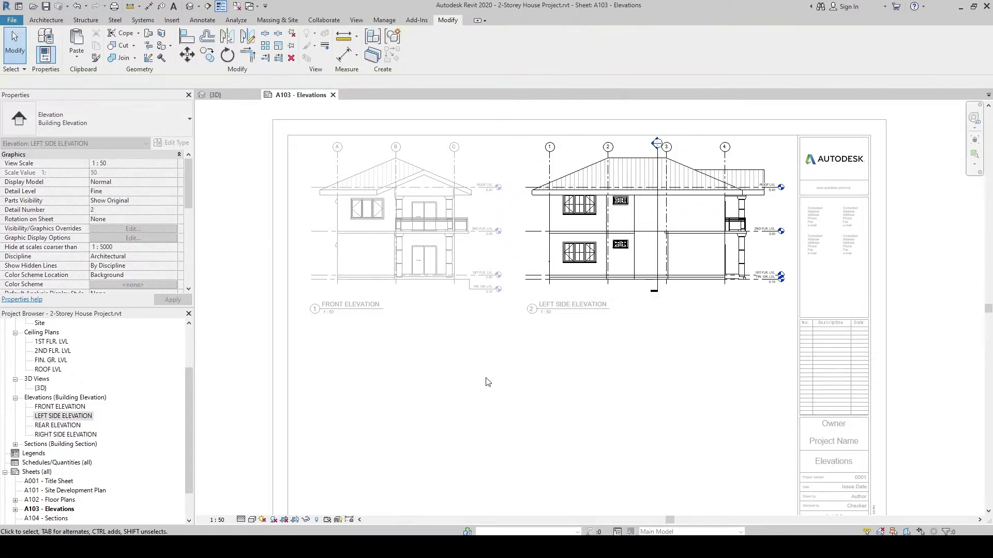
double_click(475, 384)
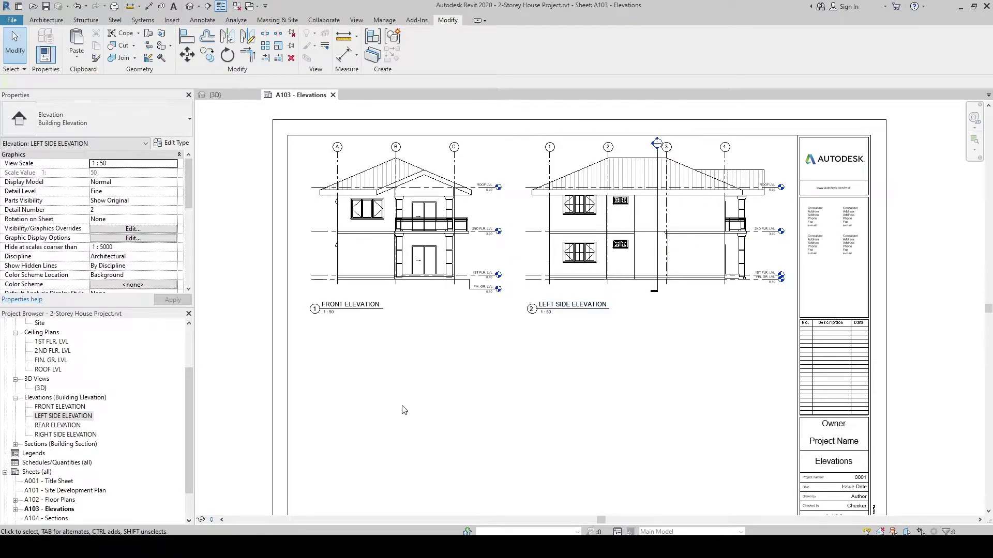
- Activate the LEFT SIDE ELEVATION viewport again for editing its visibility settings
middle_click_drag(506, 401, 510, 397)
scroll(511, 397, "down", 2)
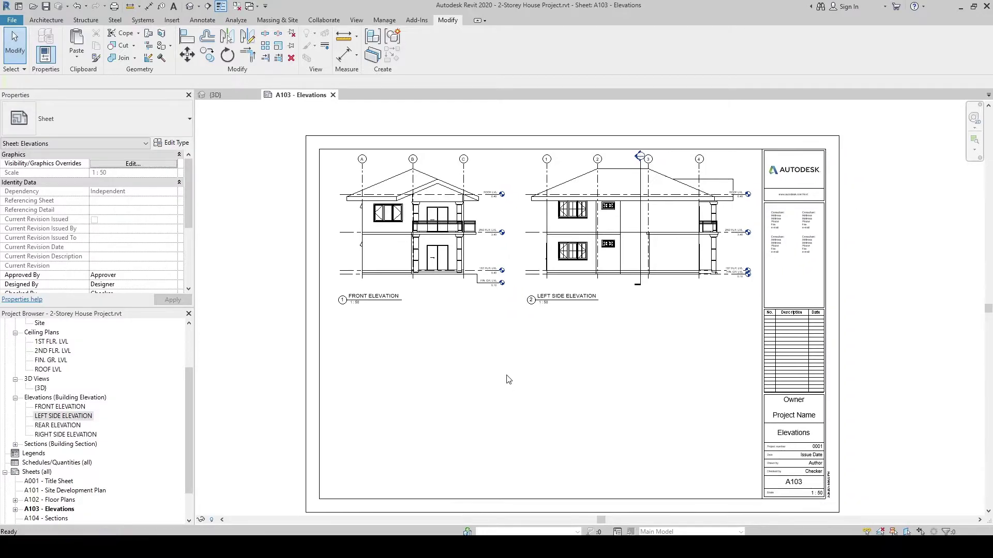
double_click(595, 250)
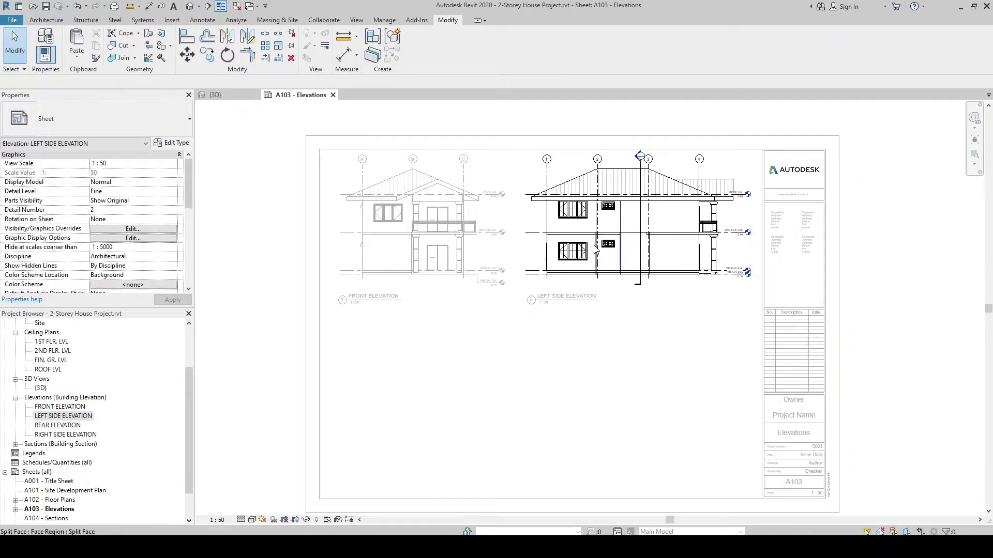
key("v")
key("g")
left_click(244, 121)
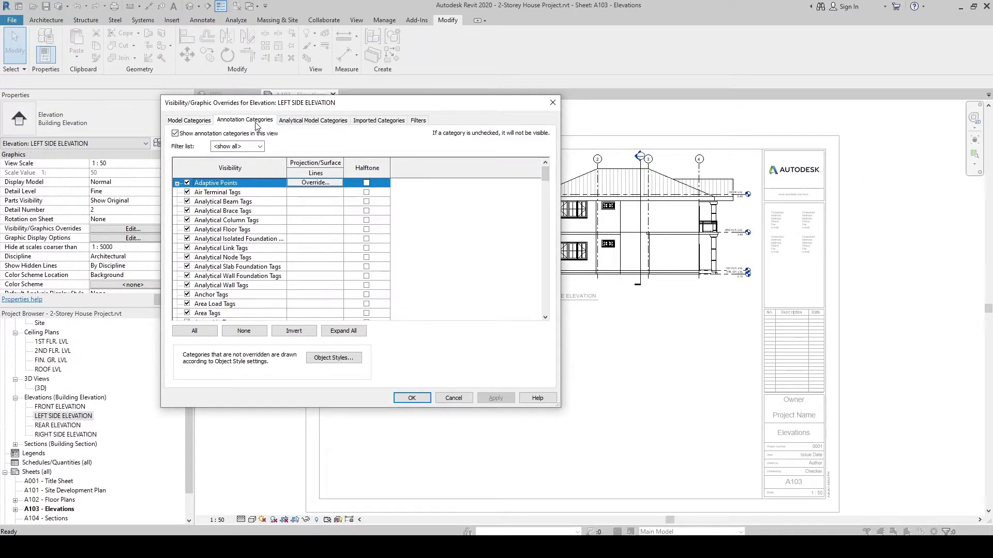
left_click(553, 103)
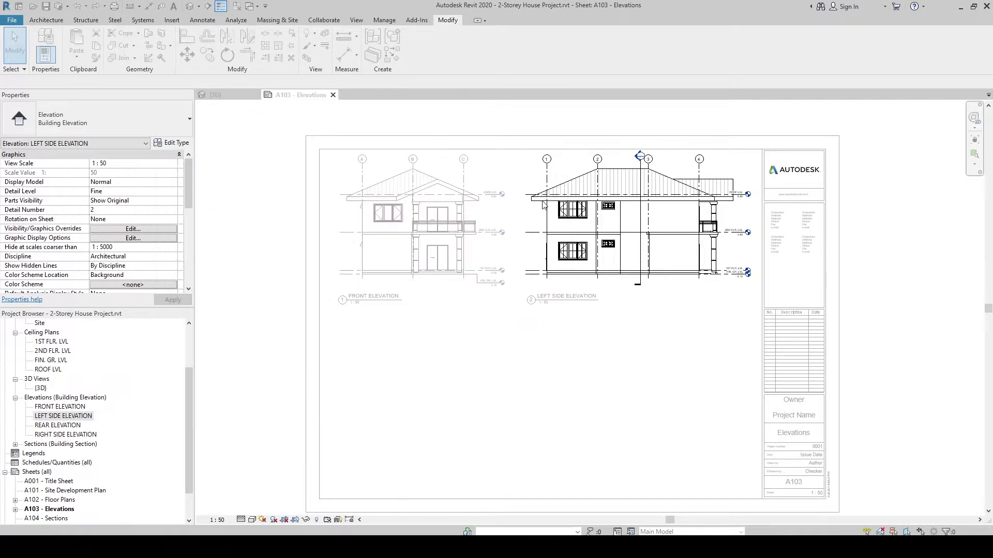
- Turn off the Elevations annotation category in the visibility overrides of the LEFT SIDE ELEVATION view
key("v")
key("g")
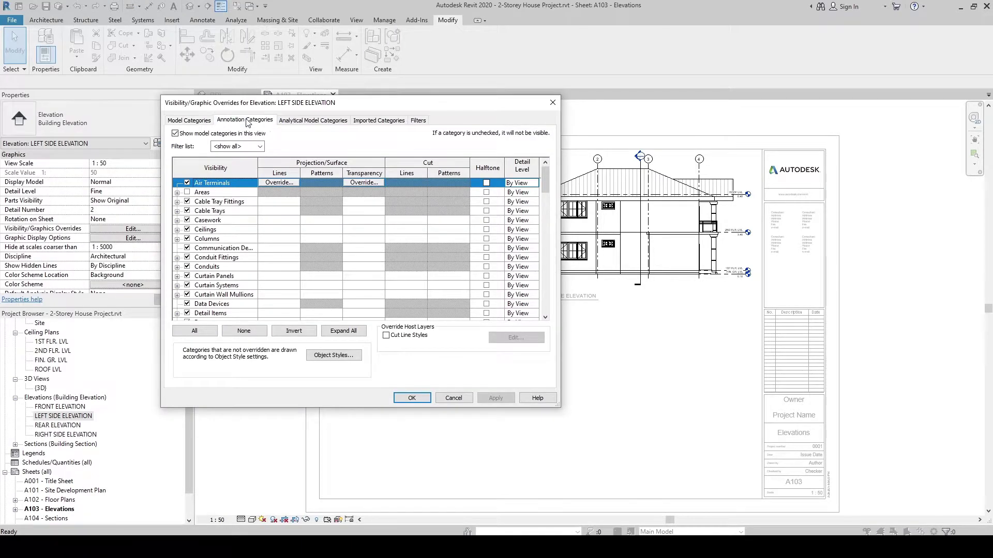
left_click(246, 120)
left_click_drag(544, 180, 548, 216)
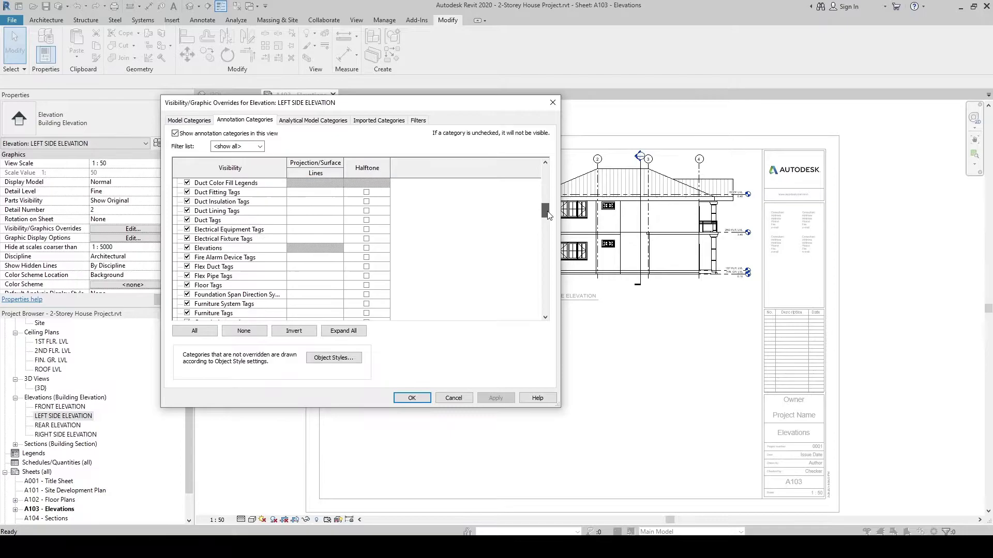
left_click(241, 232)
left_click(188, 249)
left_click(421, 399)
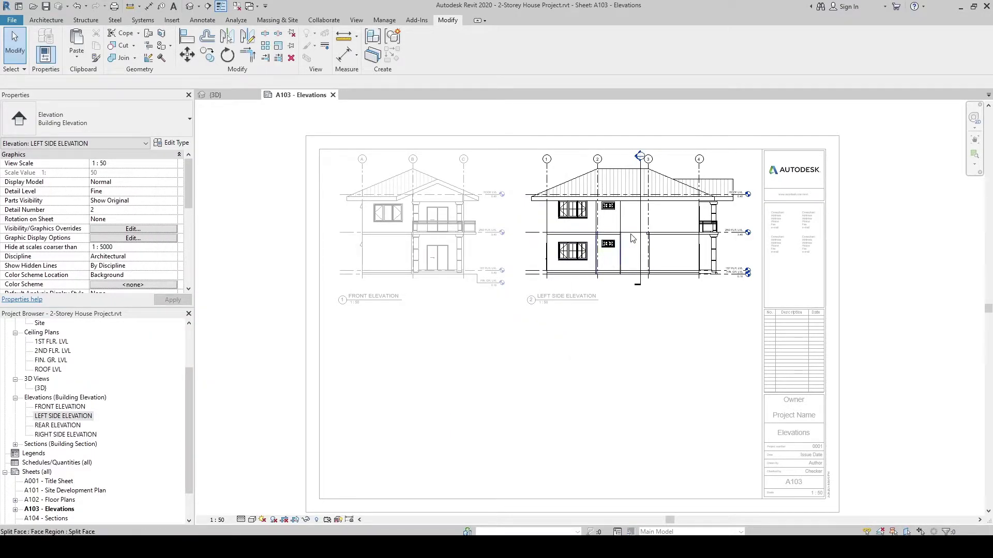
- Turn off the Sections annotation category in the LEFT SIDE ELEVATION view and deactivate its viewport
key("v")
key("v")
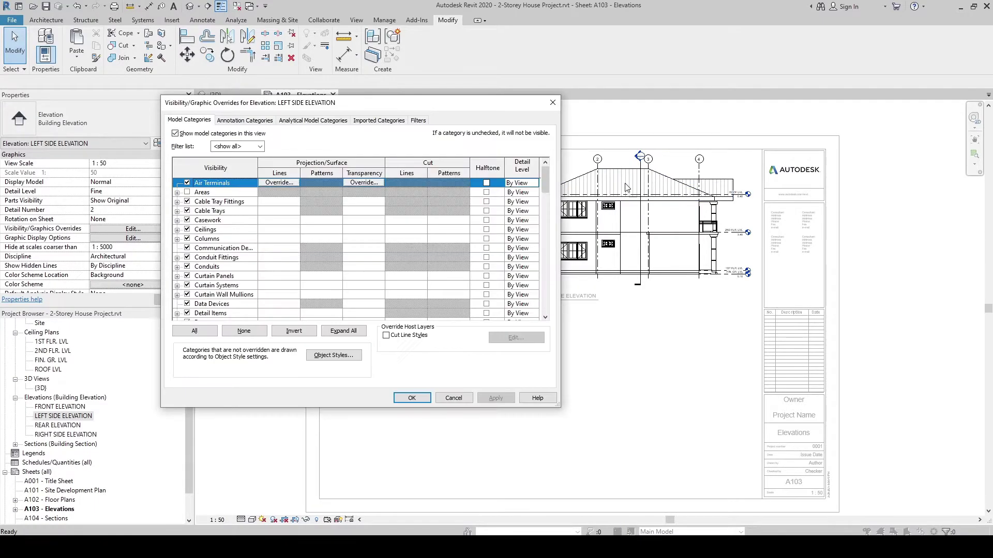
left_click(244, 120)
scroll(222, 303, "down", 15)
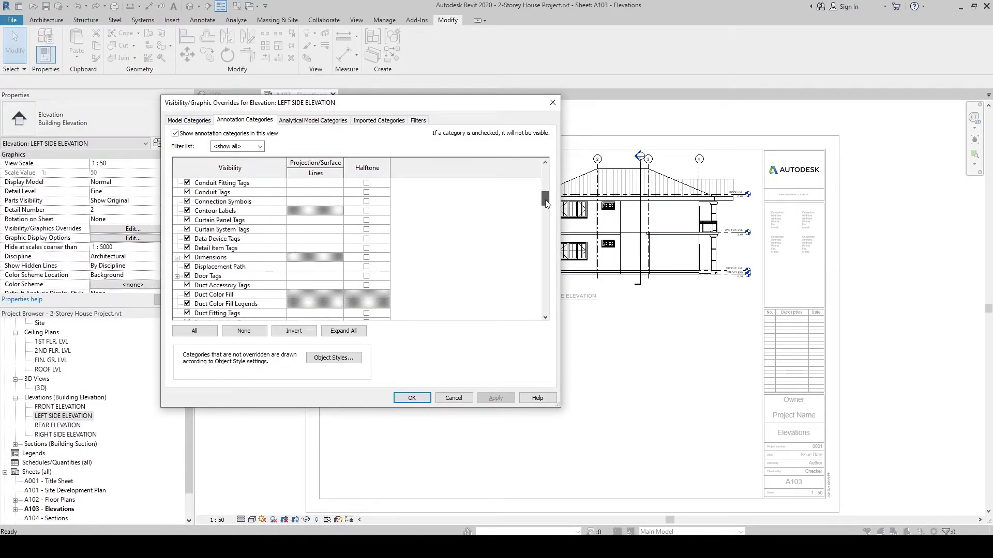
left_click(219, 305)
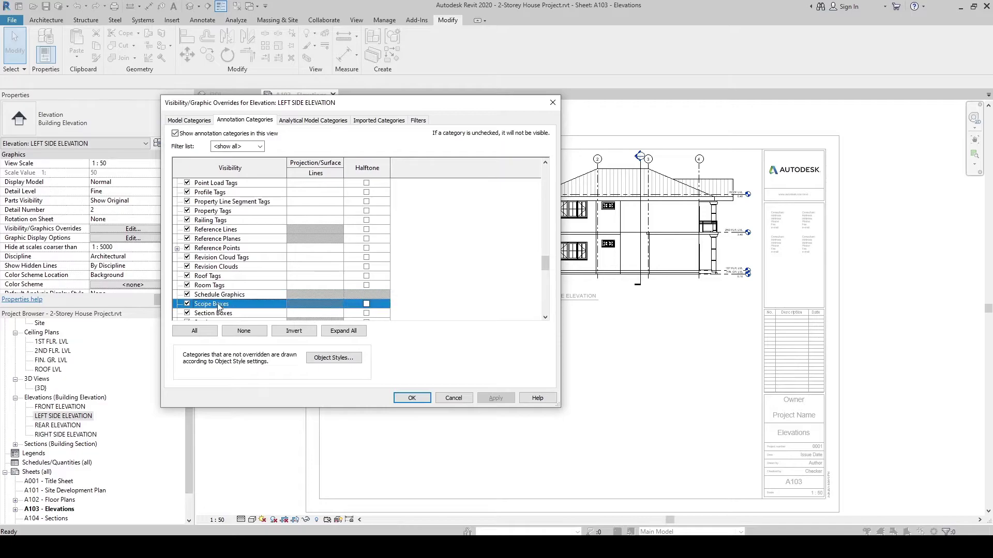
scroll(211, 317, "down", 1)
left_click(212, 305)
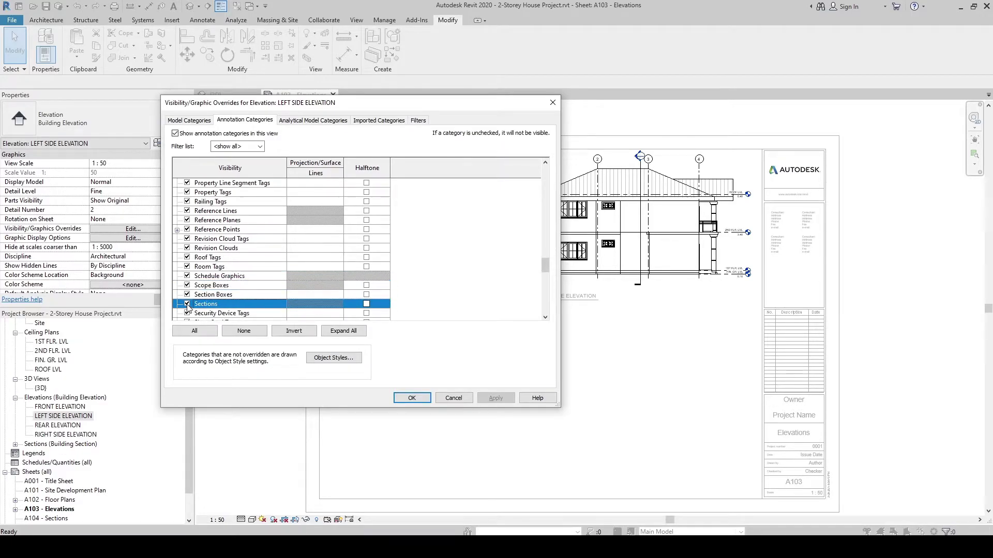
left_click(430, 398)
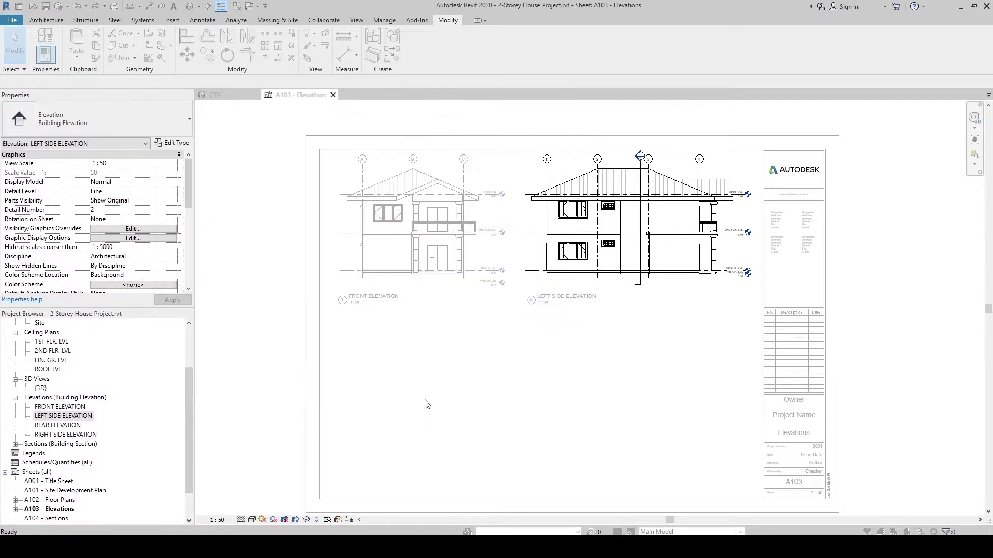
double_click(551, 369)
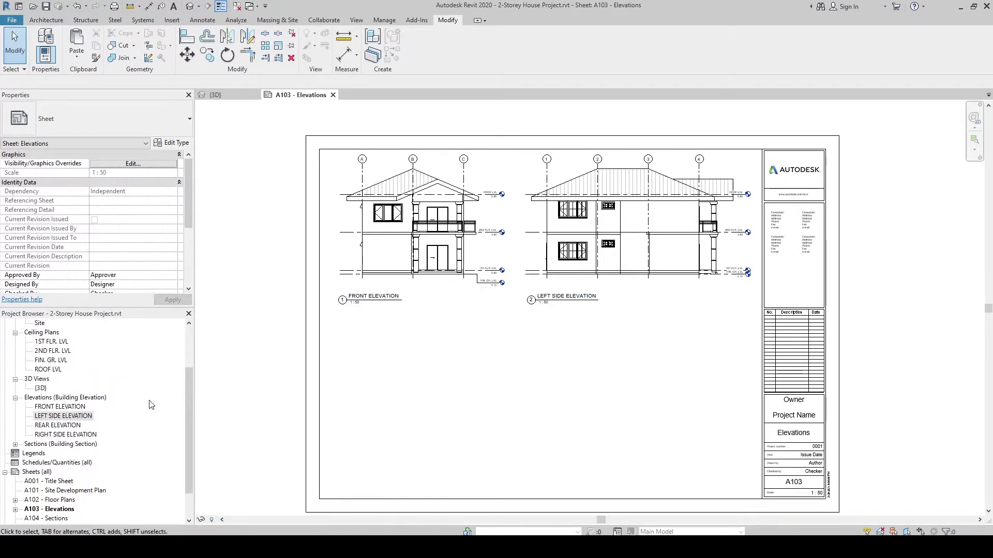
- Place the REAR ELEVATION view on the sheet below the front elevation and set its scale to 1:50
left_click_drag(60, 426, 154, 417)
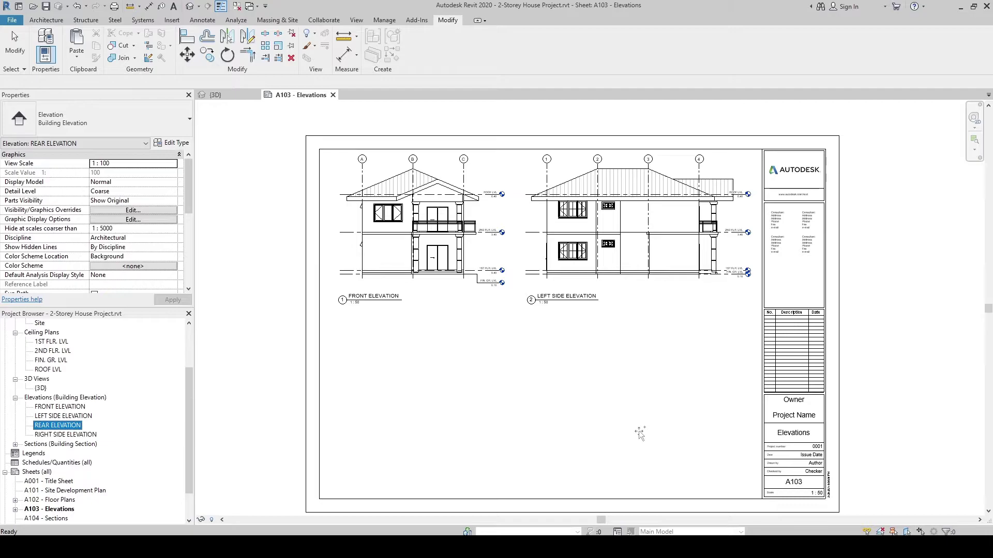
left_click_drag(389, 406, 389, 405)
left_click(412, 403)
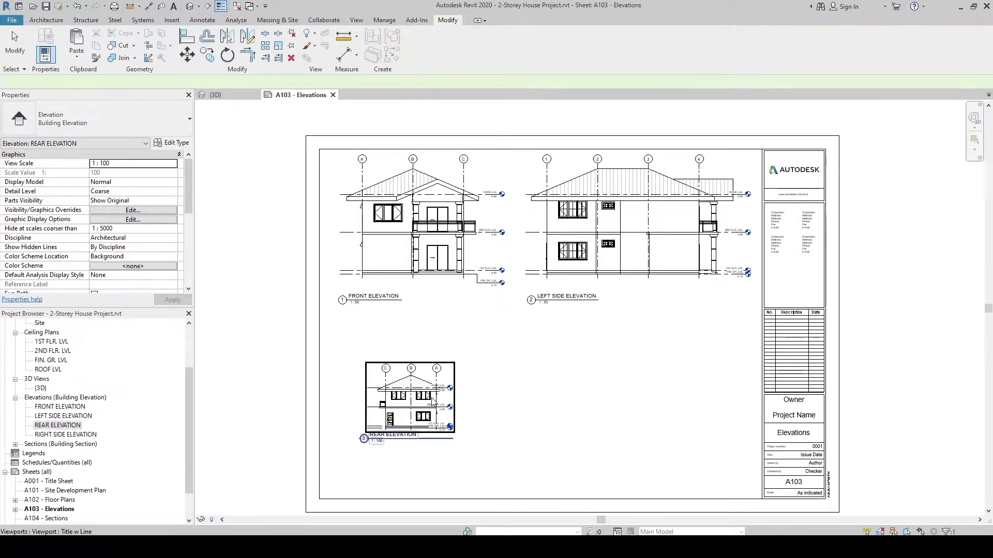
left_click(217, 520)
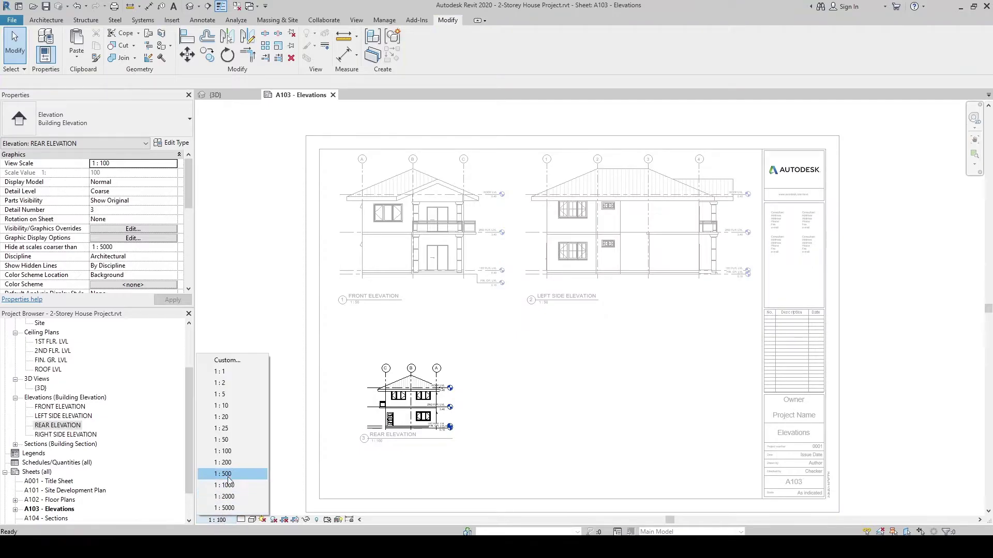
left_click(233, 440)
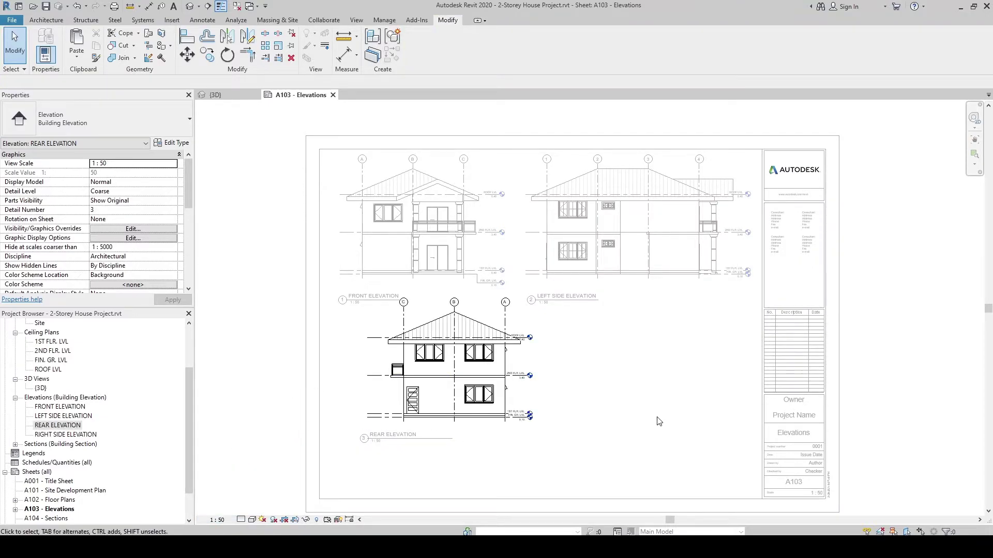
- Move the REAR ELEVATION viewport lower under the front elevation and nudge it left toward the sheet border
left_click(469, 347)
left_click_drag(469, 346, 435, 387)
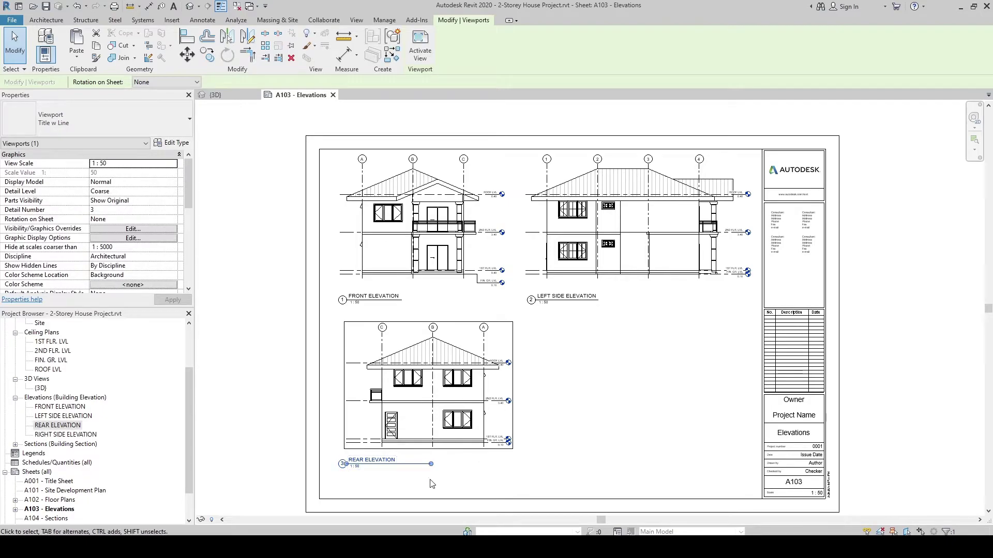
scroll(444, 398, "up", 2)
left_click(468, 380)
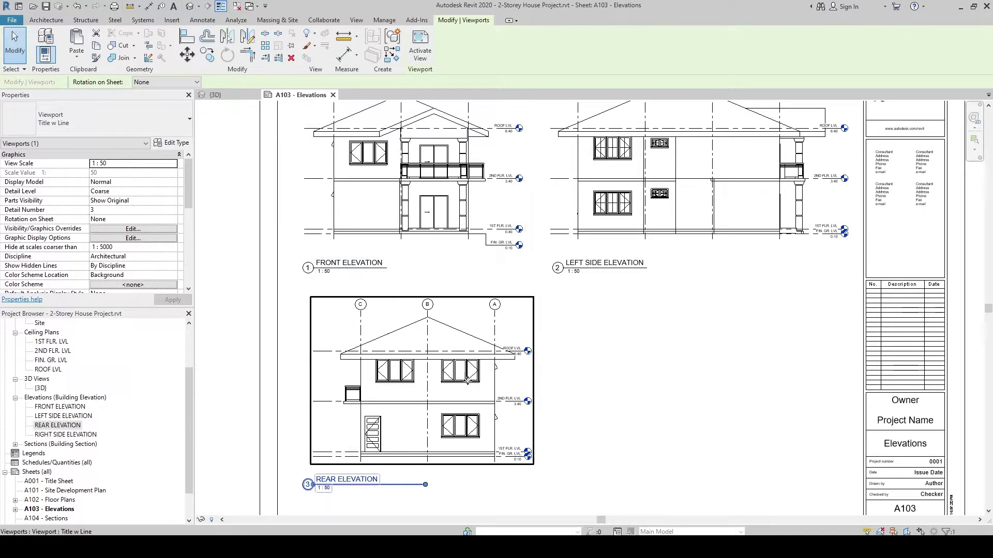
left_click_drag(481, 383, 461, 381)
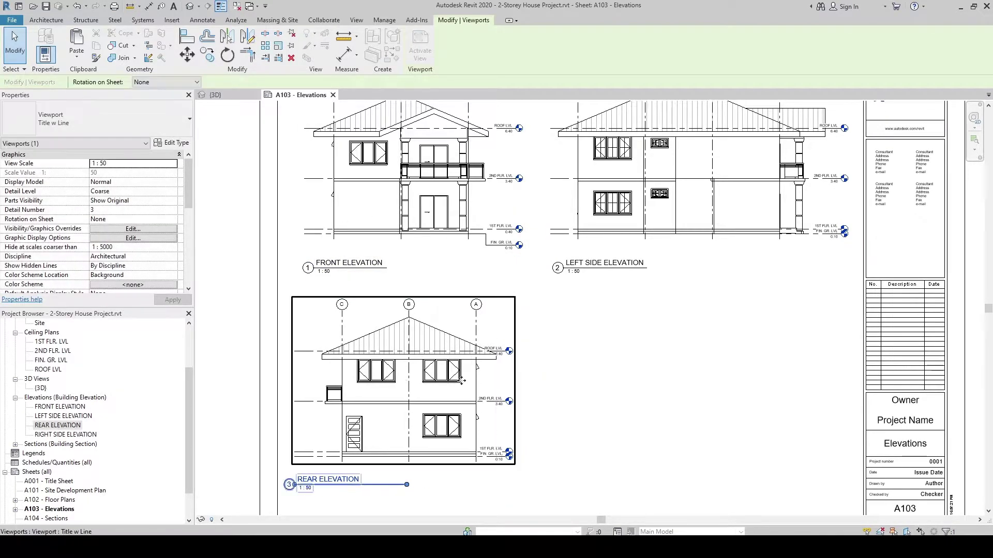
key("Left")
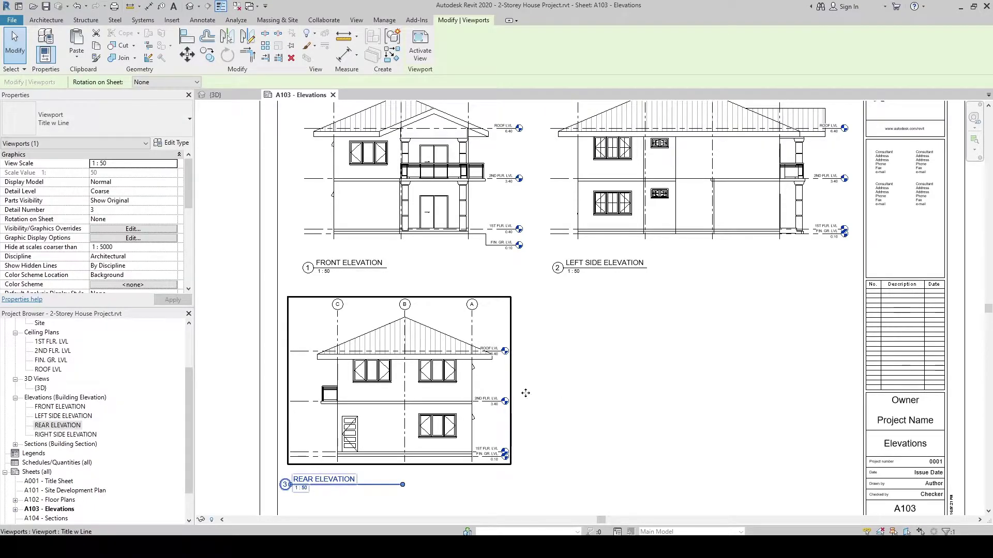
left_click(579, 394)
- Activate the REAR ELEVATION viewport, extend the right ends of its level lines away from the roof edge, and deactivate the viewport
middle_click_drag(588, 393, 584, 389)
double_click(494, 374)
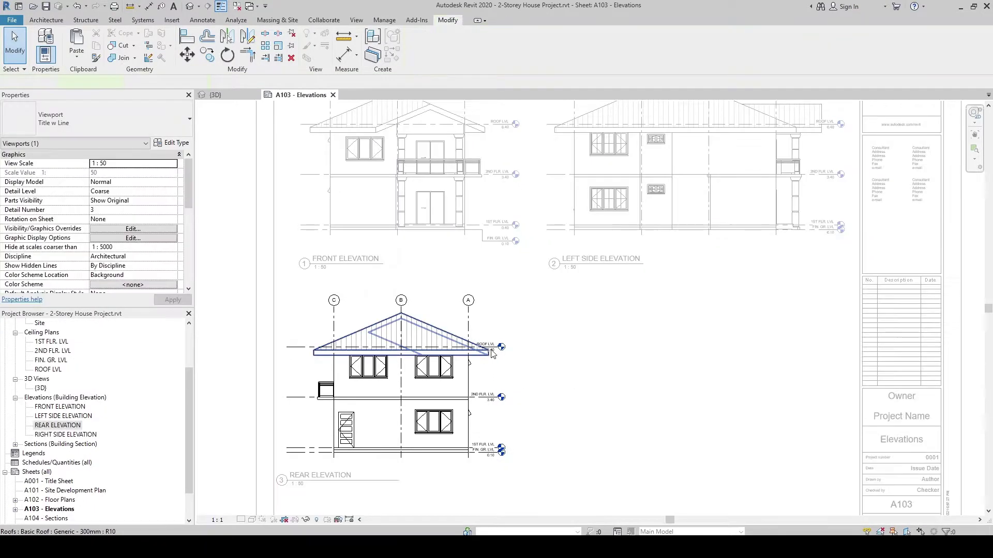
left_click(295, 352)
scroll(510, 352, "up", 2)
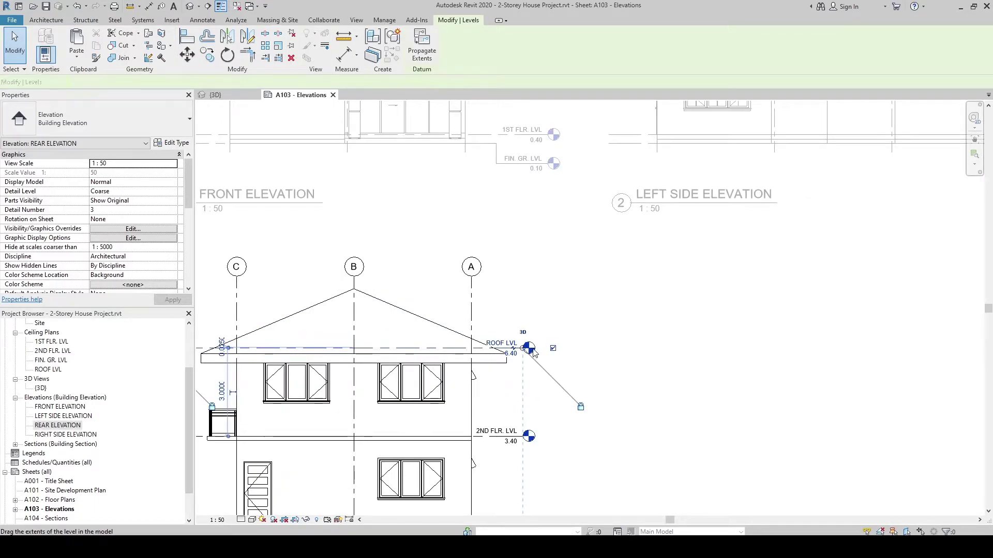
left_click_drag(534, 352, 552, 351)
left_click(617, 310)
scroll(617, 311, "down", 3)
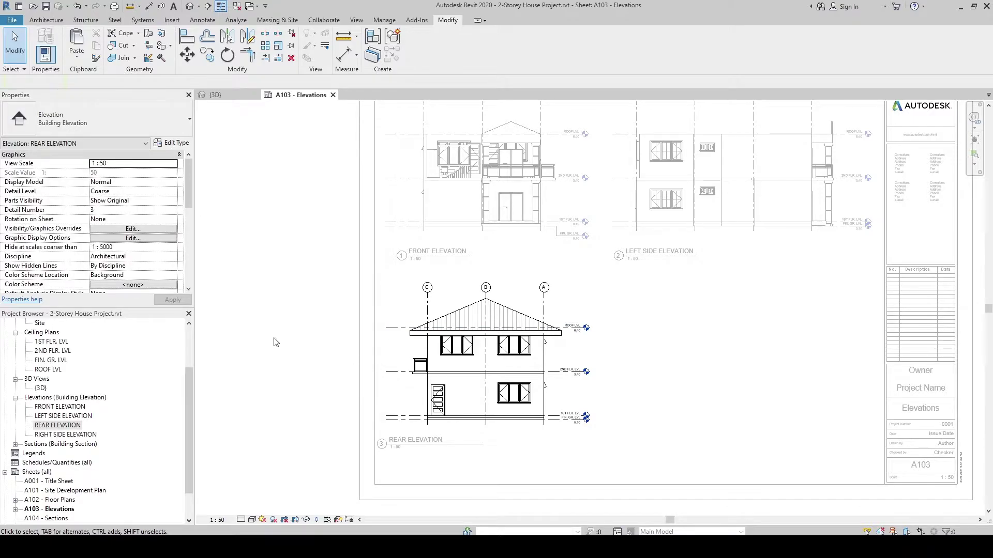
double_click(276, 342)
middle_click_drag(348, 426, 305, 418)
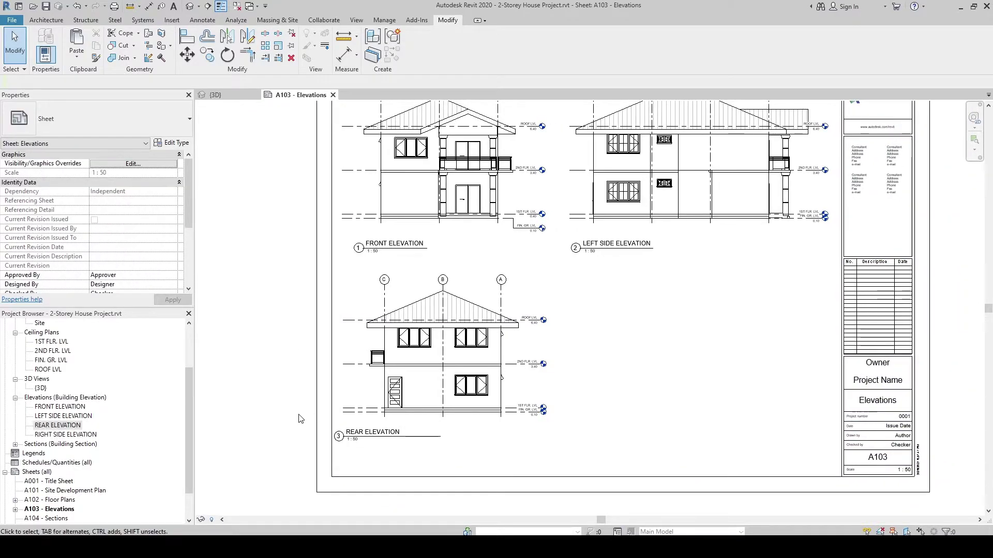
- Place the RIGHT SIDE ELEVATION view on the sheet beside the rear elevation, set its scale to 1:50, and deactivate its viewport
left_click(61, 435)
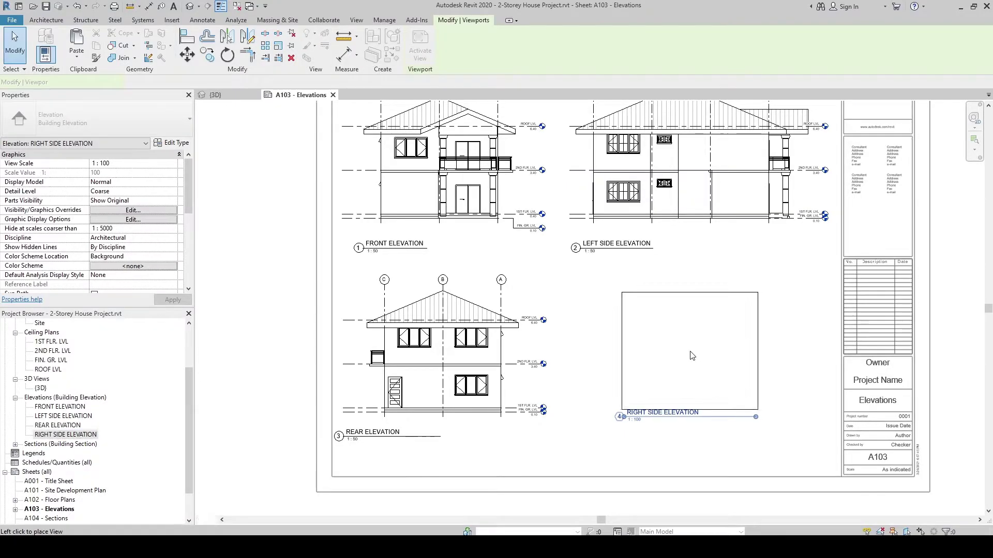
left_click(691, 351)
double_click(664, 318)
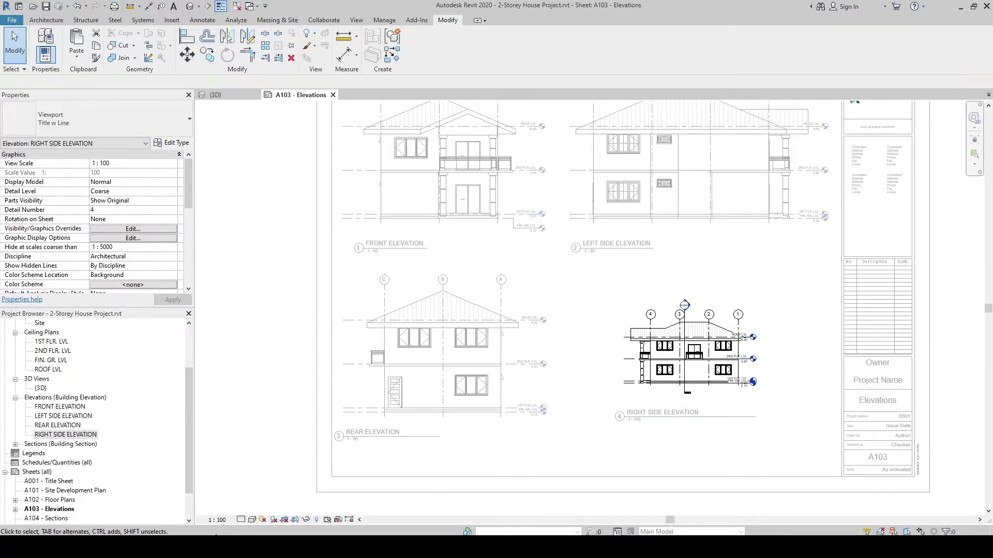
left_click(217, 520)
left_click(224, 440)
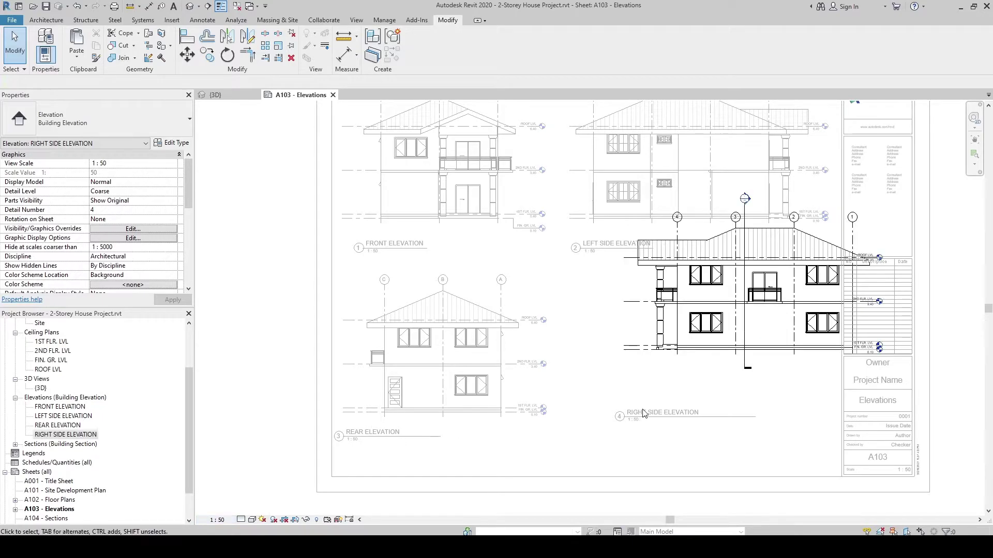
double_click(321, 425)
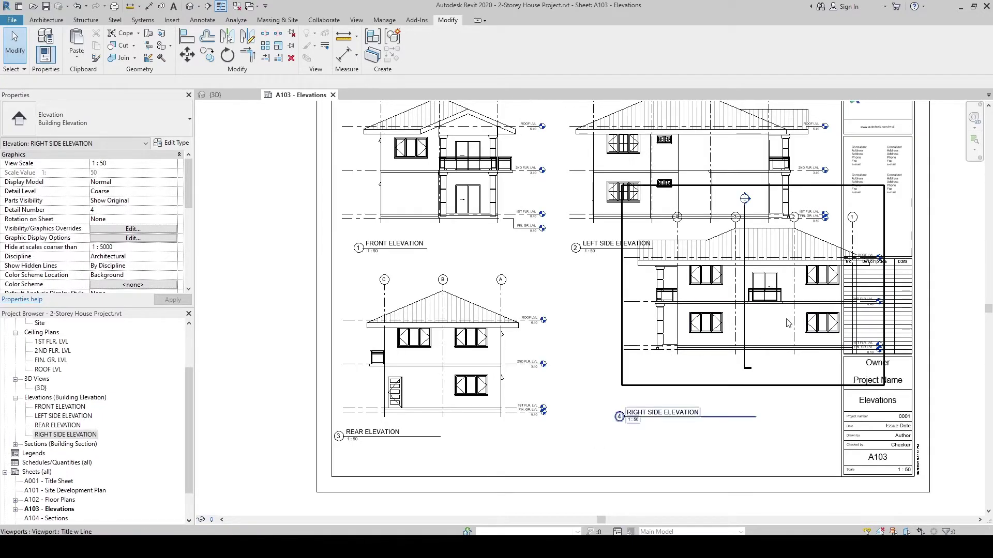
- Move the RIGHT SIDE ELEVATION viewport below the left side elevation, aligning its levels with the rear elevation, and nudge it right
left_click_drag(781, 296, 705, 359)
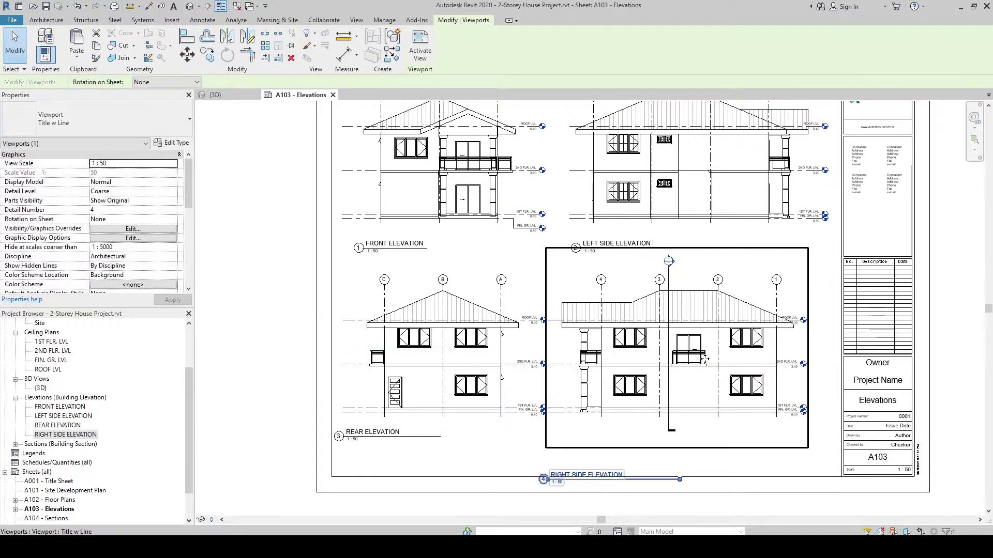
key("Right")
key("Right")
key("Right")
key("Right")
key("Right")
key("Right")
key("Right")
key("Right")
key("Right")
key("Right")
key("Right")
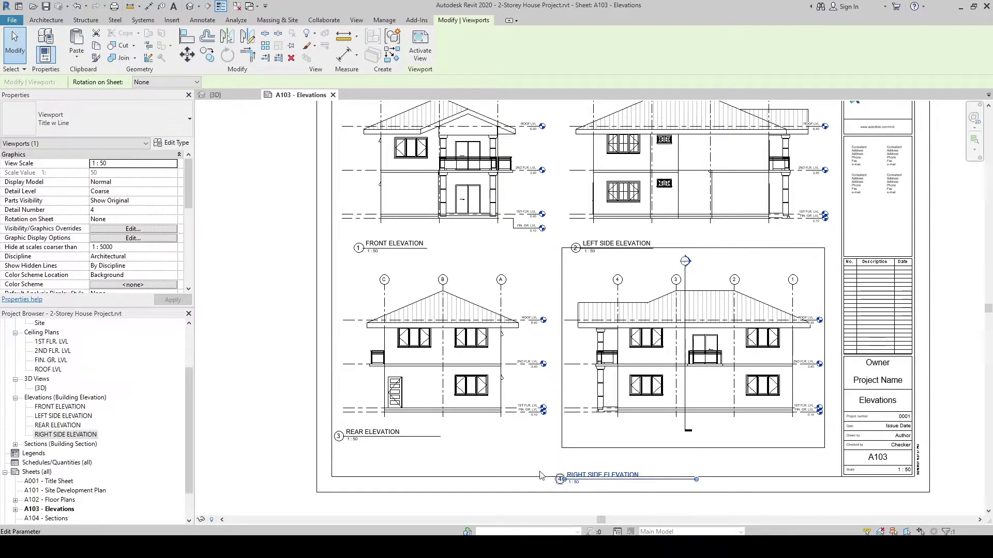
left_click(526, 458)
- Move the REAR ELEVATION and RIGHT SIDE ELEVATION titles to line up with each other and with the view titles above them
left_click(368, 433)
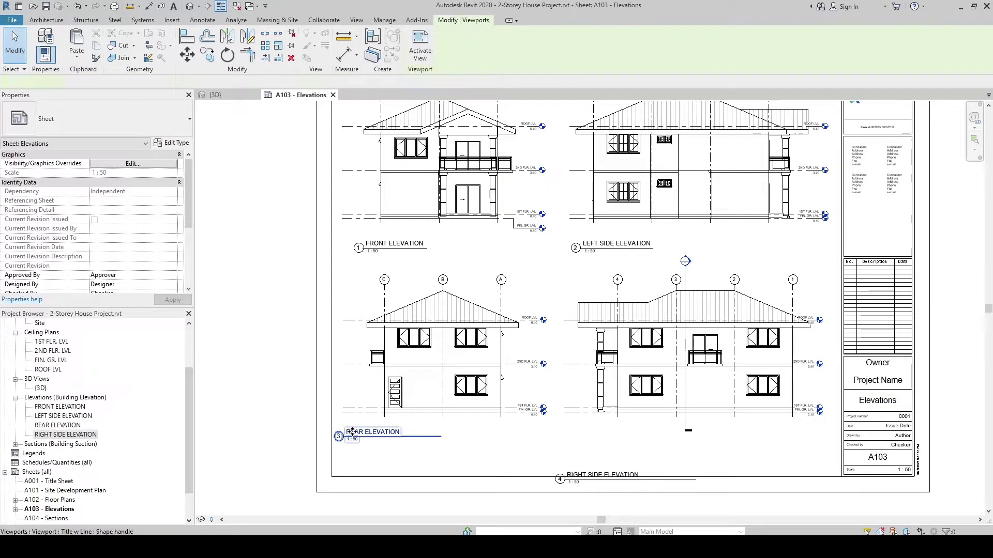
left_click_drag(367, 433, 387, 433)
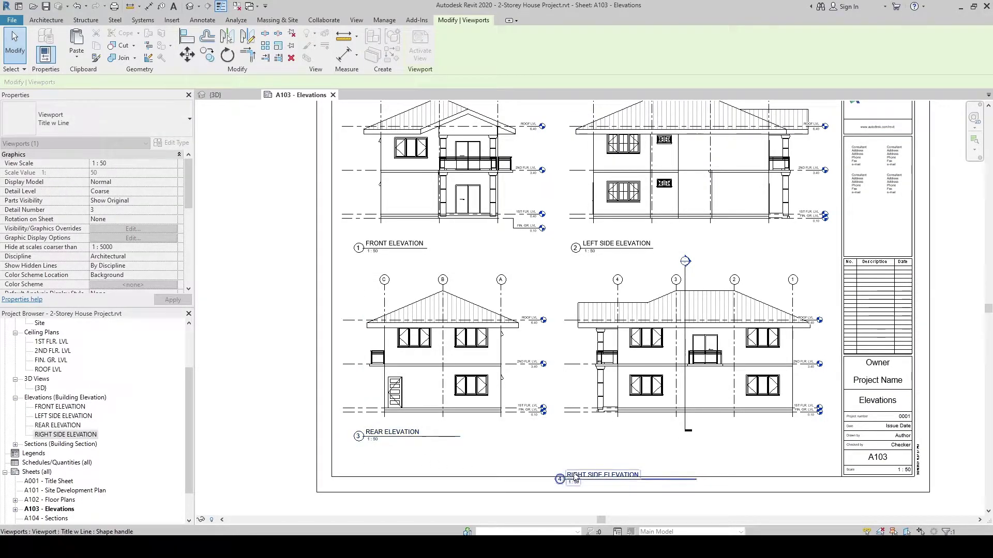
left_click_drag(577, 474, 588, 437)
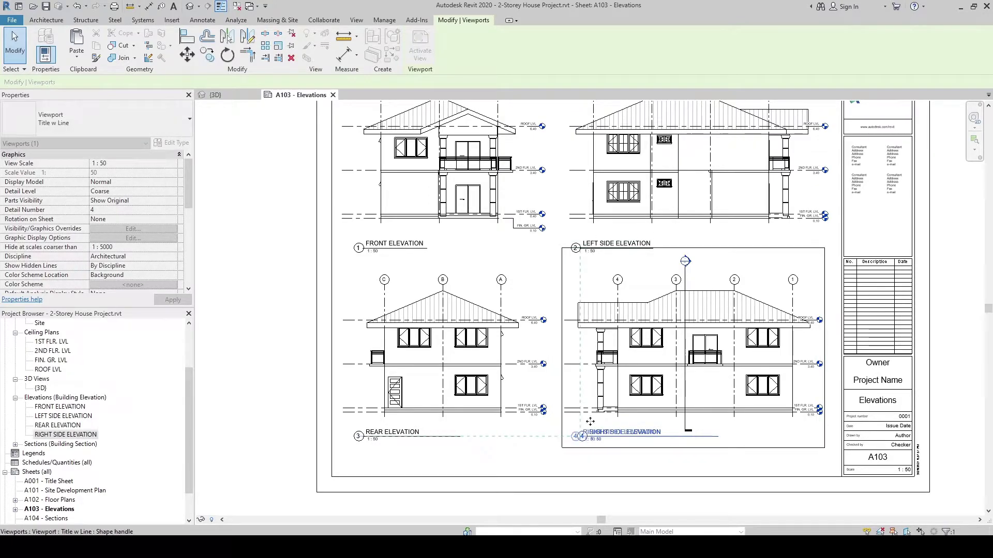
left_click(589, 498)
scroll(552, 456, "down", 1)
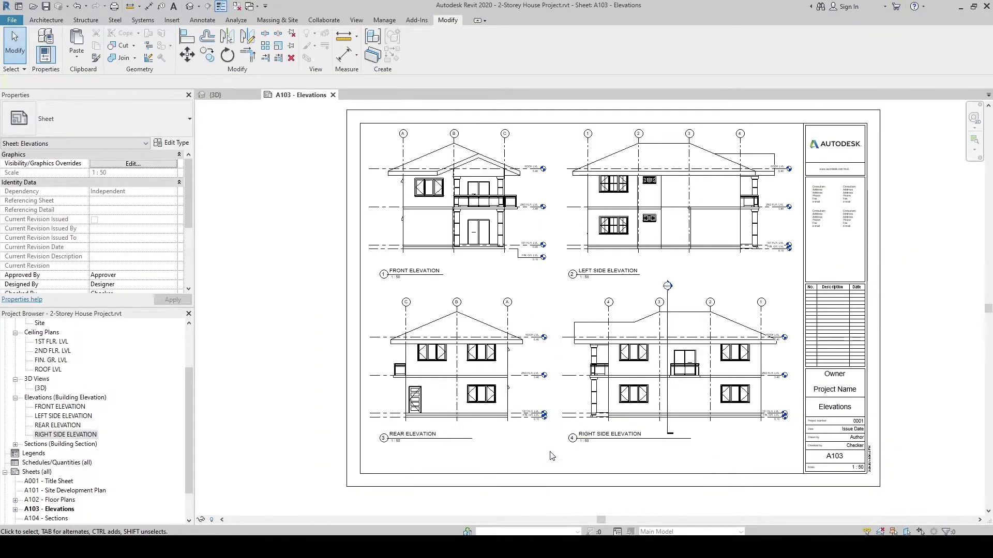
- Activate the RIGHT SIDE ELEVATION viewport and shorten the section line by lowering its head toward the roof
double_click(635, 303)
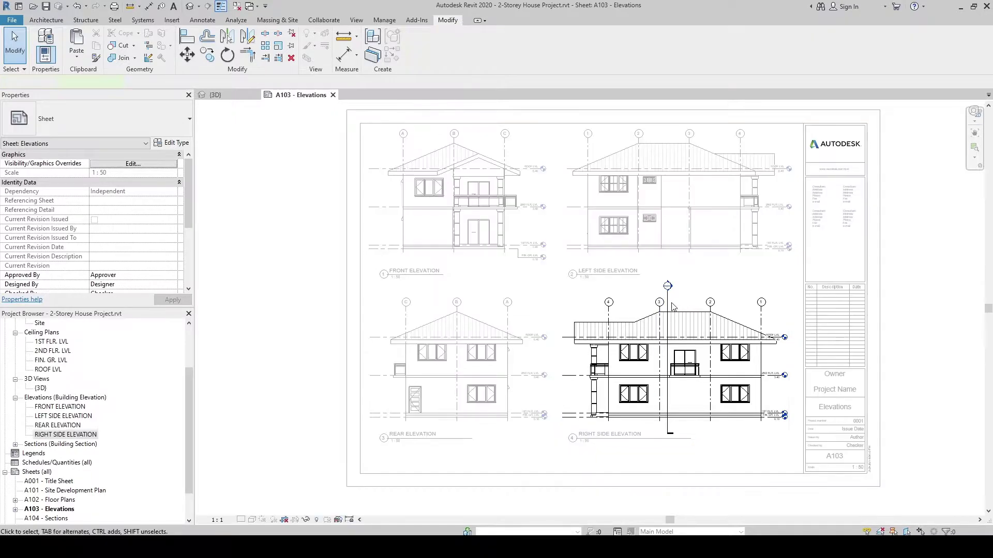
left_click(668, 311)
left_click_drag(670, 304, 671, 305)
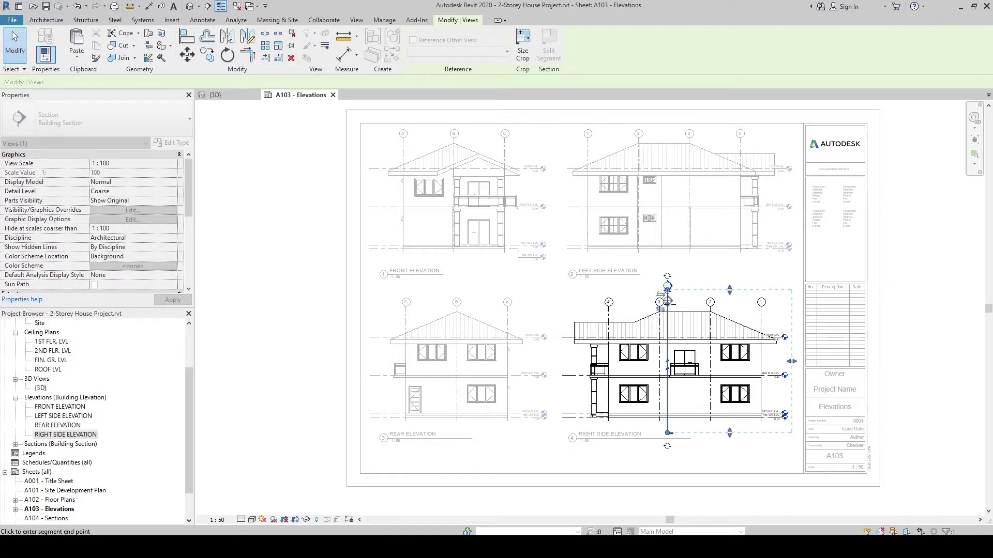
- Turn off the Sections annotation category in the RIGHT SIDE ELEVATION view
key("v")
key("v")
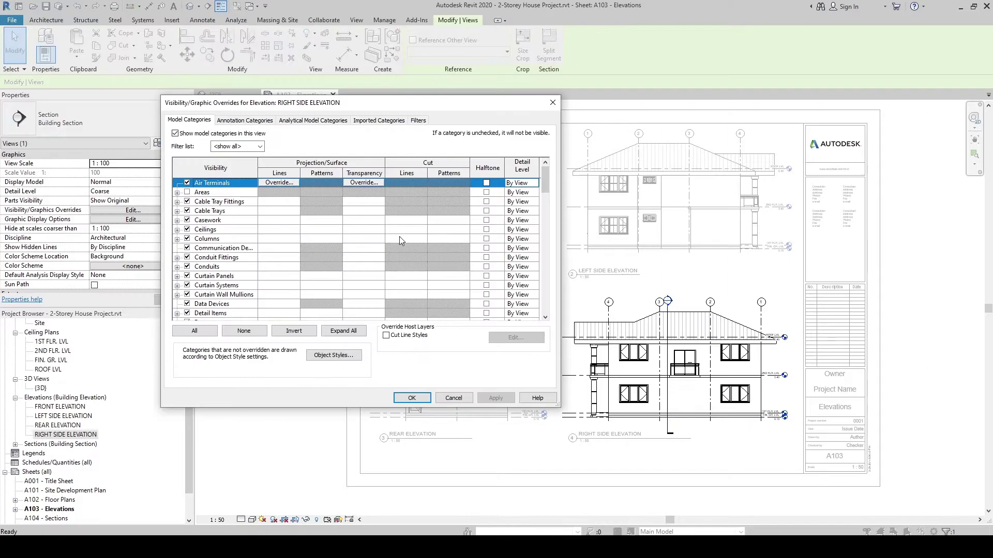
left_click(254, 121)
left_click(235, 228)
key("s")
scroll(221, 290, "down", 1)
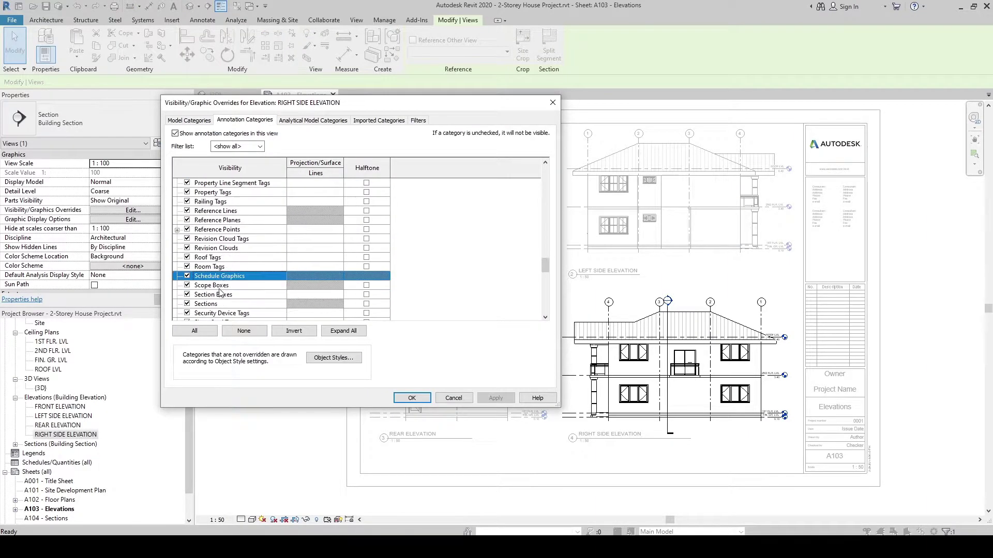
left_click(188, 304)
left_click(412, 398)
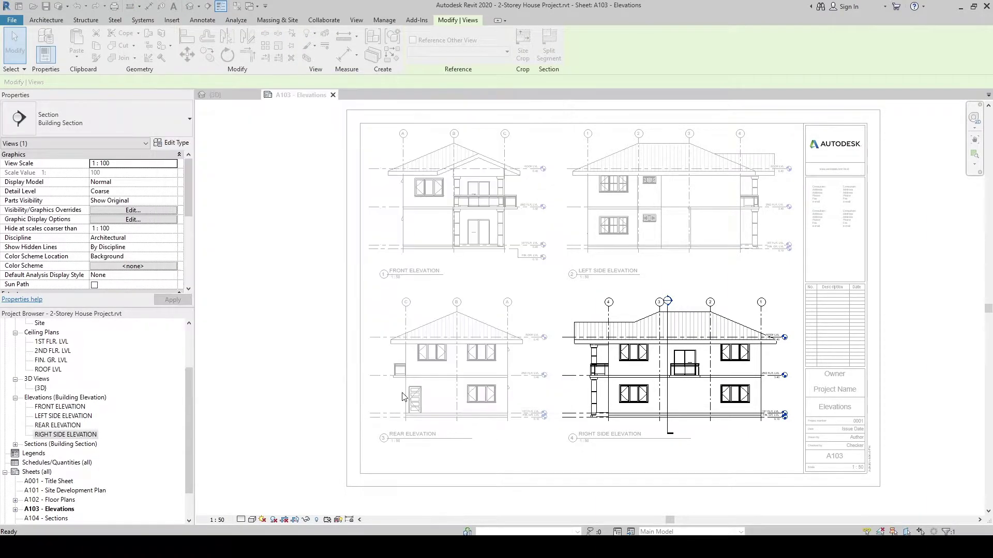
- Activate the FRONT ELEVATION viewport and turn off the Sections annotation category in that view
double_click(467, 217)
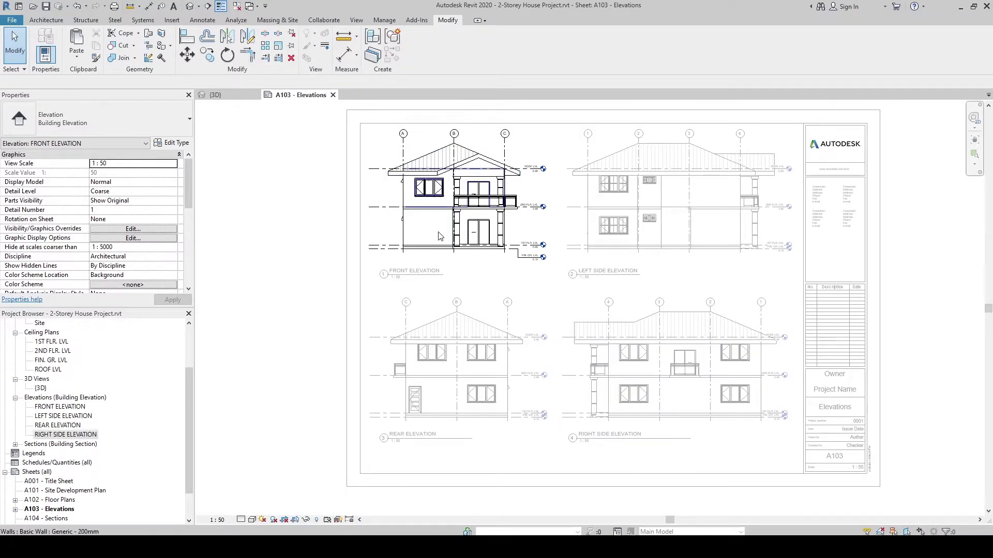
key("v")
key("g")
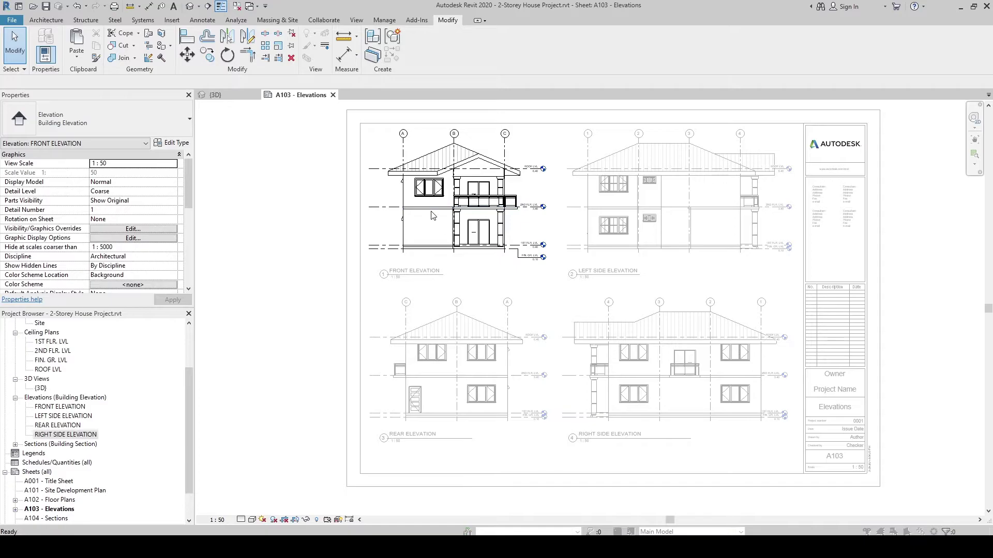
left_click(259, 122)
left_click(237, 221)
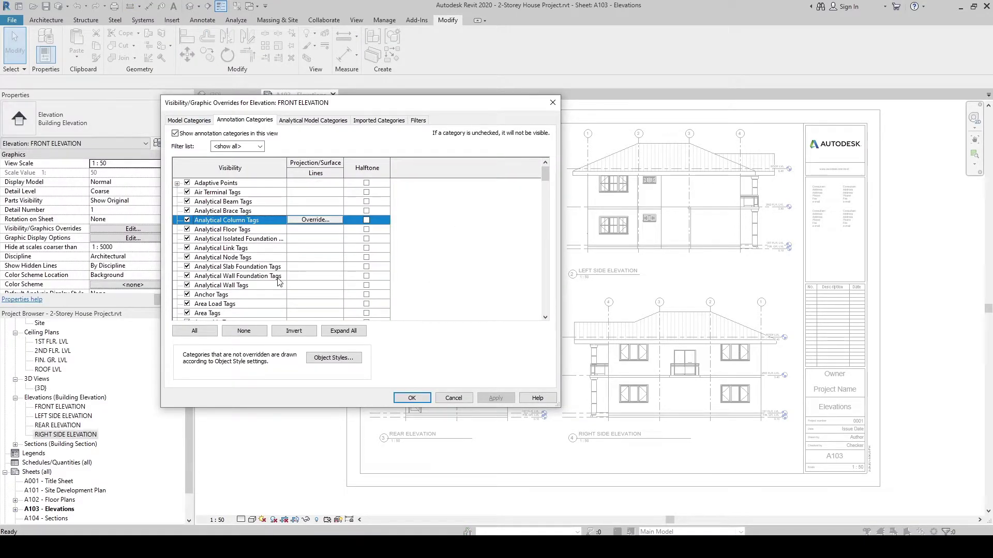
key("s")
scroll(210, 301, "down", 3)
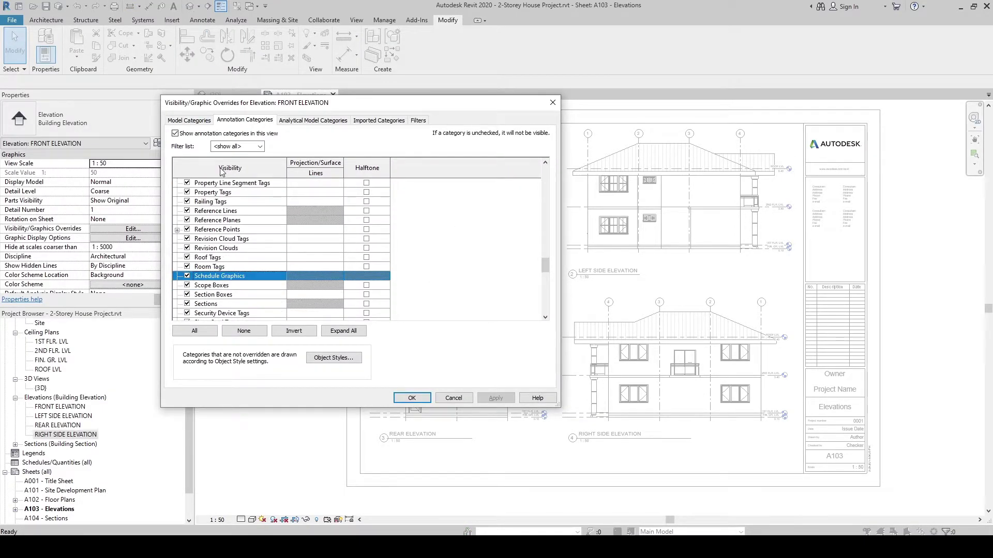
left_click(187, 305)
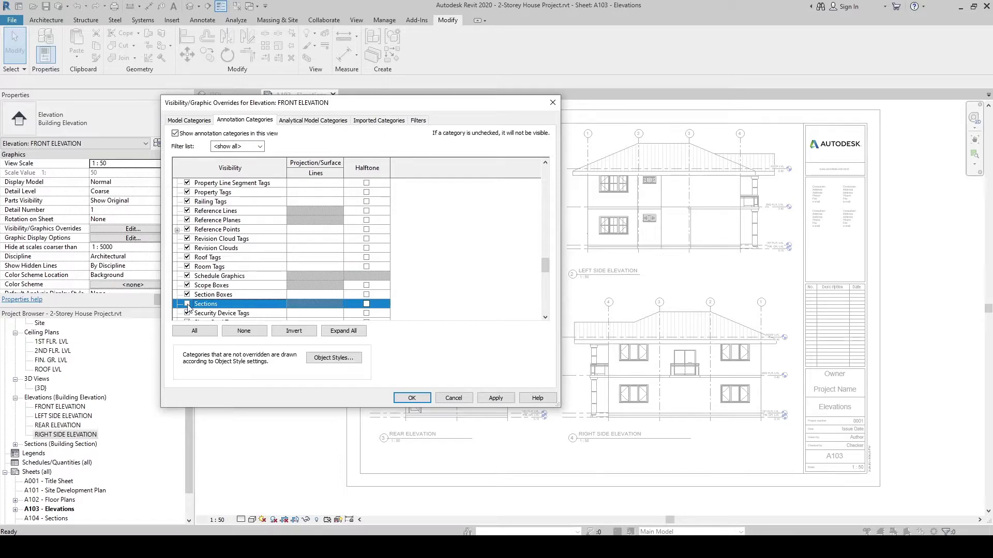
left_click(411, 398)
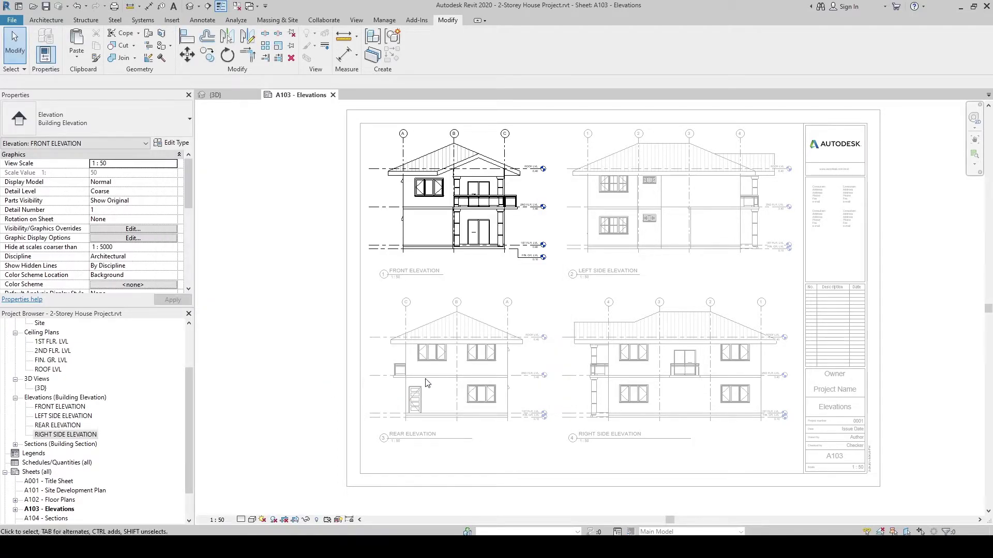
- Turn off the Sections annotation category in the REAR ELEVATION view and deactivate its viewport
left_click(454, 365)
key("v")
key("v")
left_click(238, 123)
left_click(237, 220)
key("s")
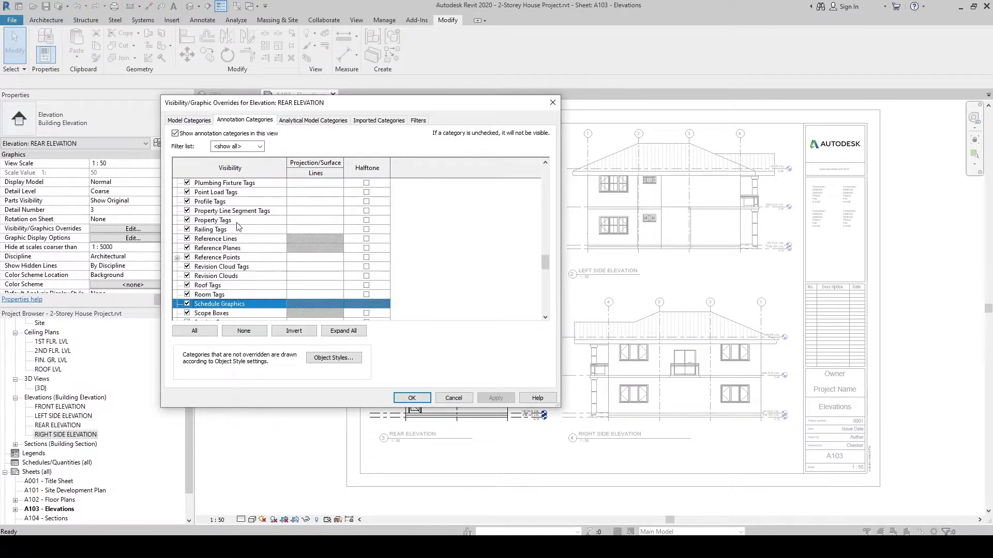
scroll(222, 261, "down", 3)
left_click(187, 285)
left_click(411, 397)
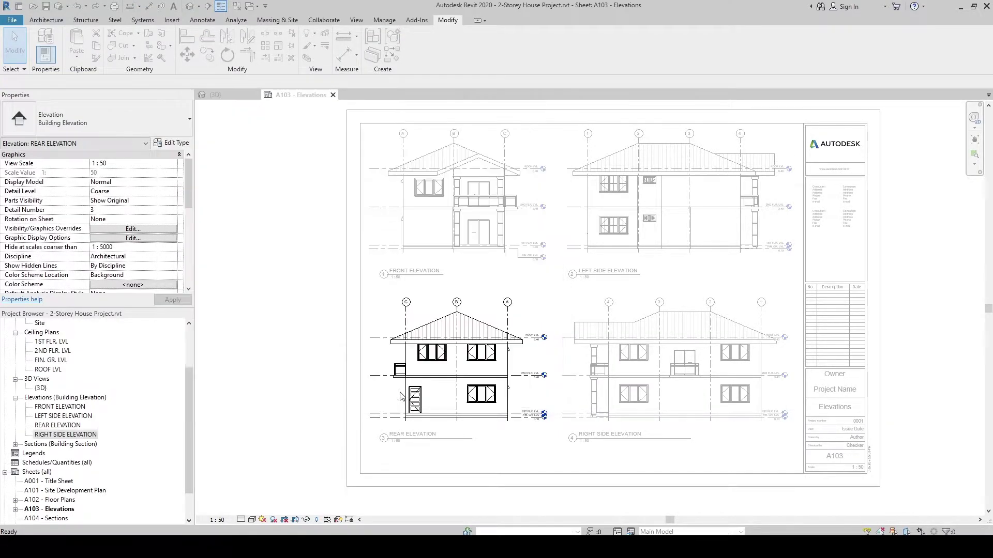
double_click(287, 370)
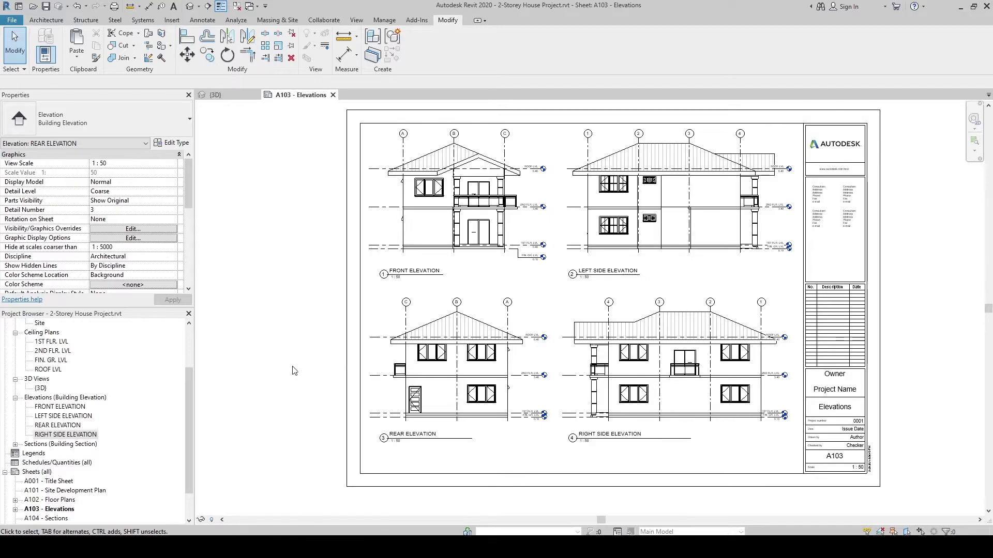
scroll(563, 413, "up", 2)
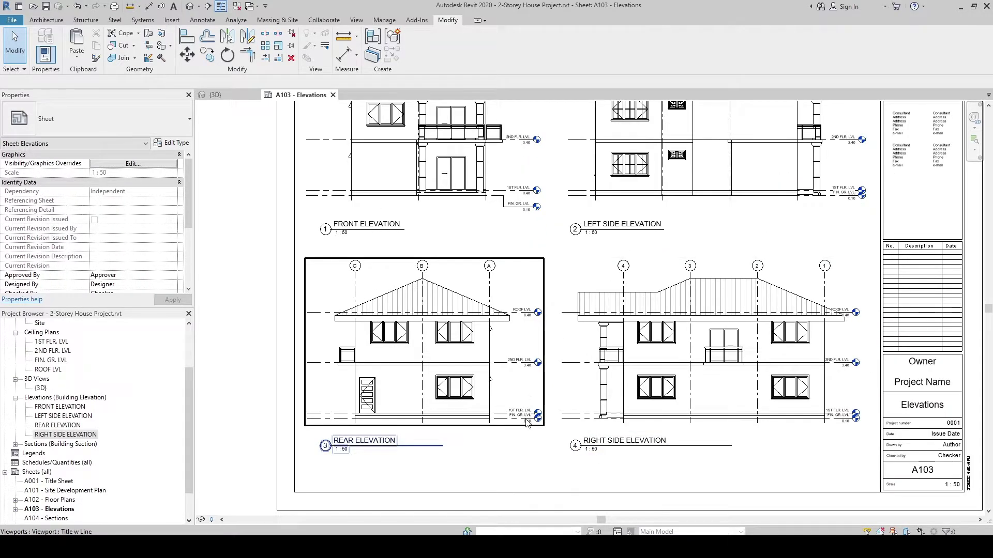
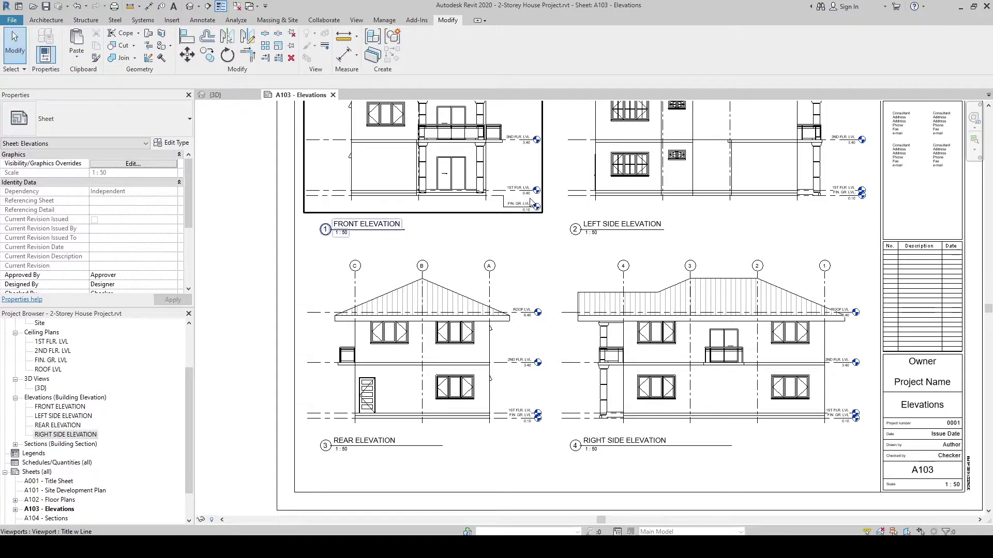
middle_click_drag(526, 203, 492, 246)
scroll(492, 244, "down", 2)
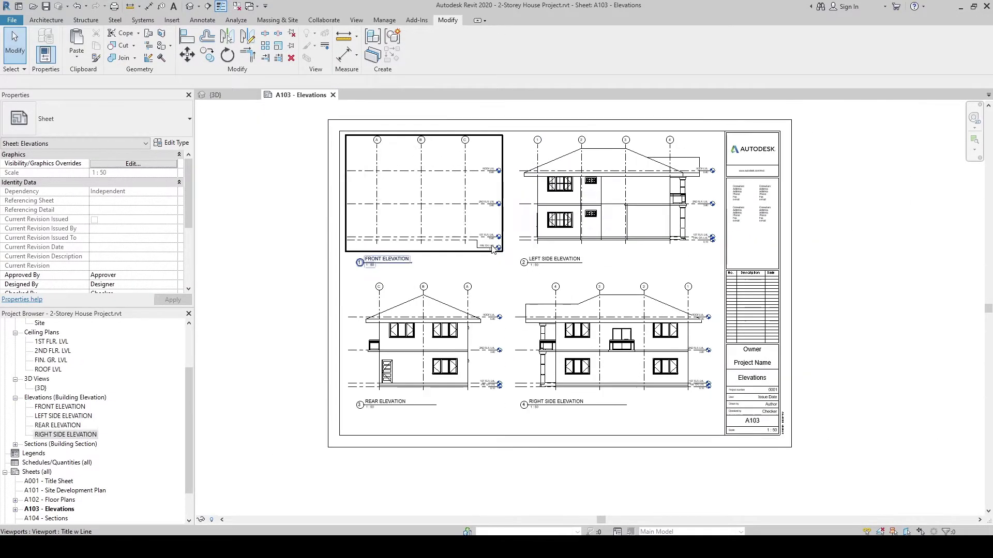
scroll(275, 233, "up", 1)
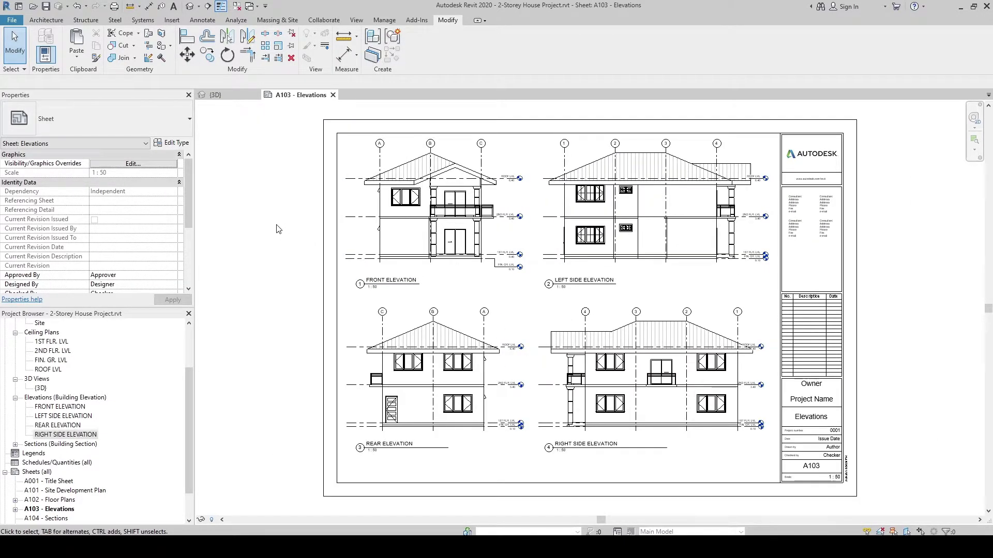
scroll(57, 491, "down", 1)
left_click(55, 491)
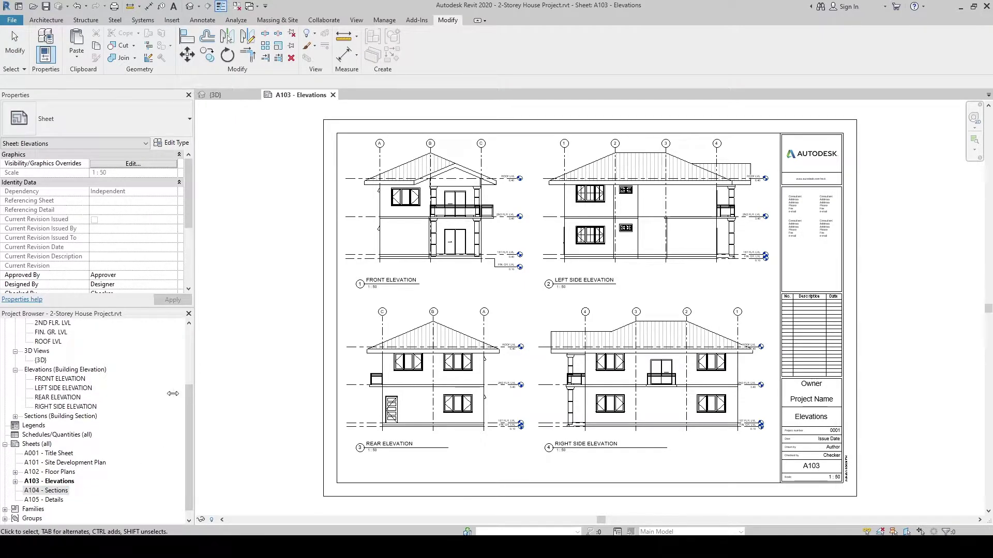
scroll(53, 352, "up", 1)
left_click(52, 342)
double_click(52, 343)
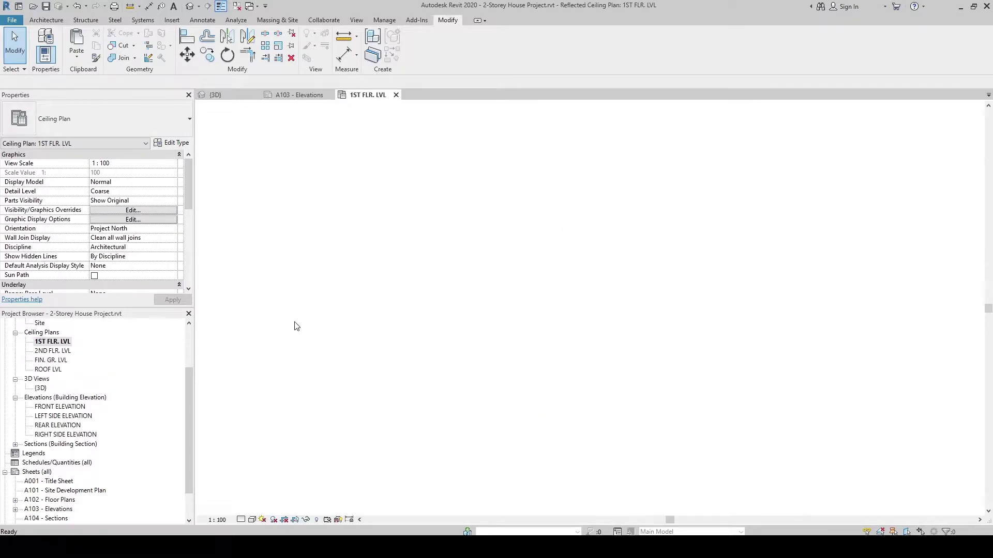
left_click(498, 318)
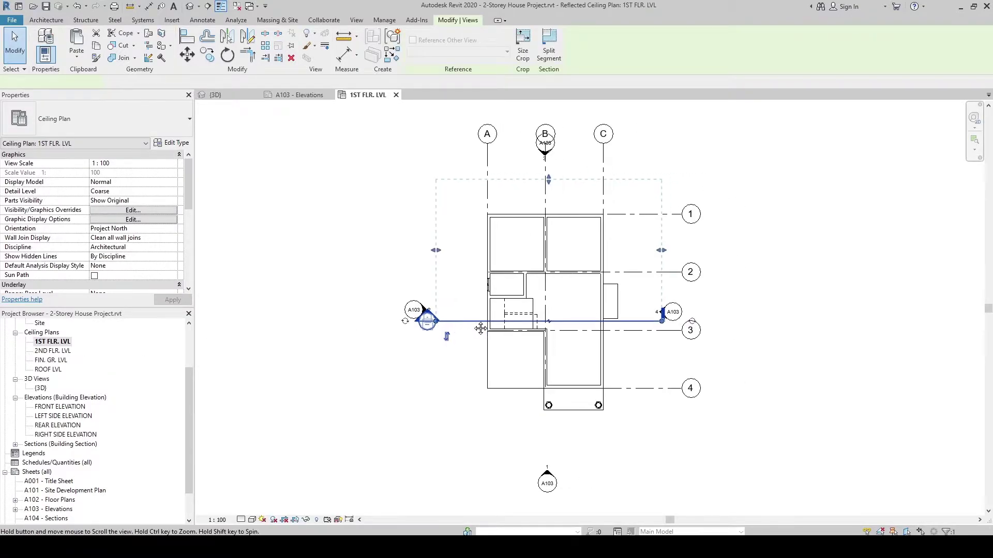
scroll(418, 348, "up", 2)
middle_click_drag(418, 347, 373, 368)
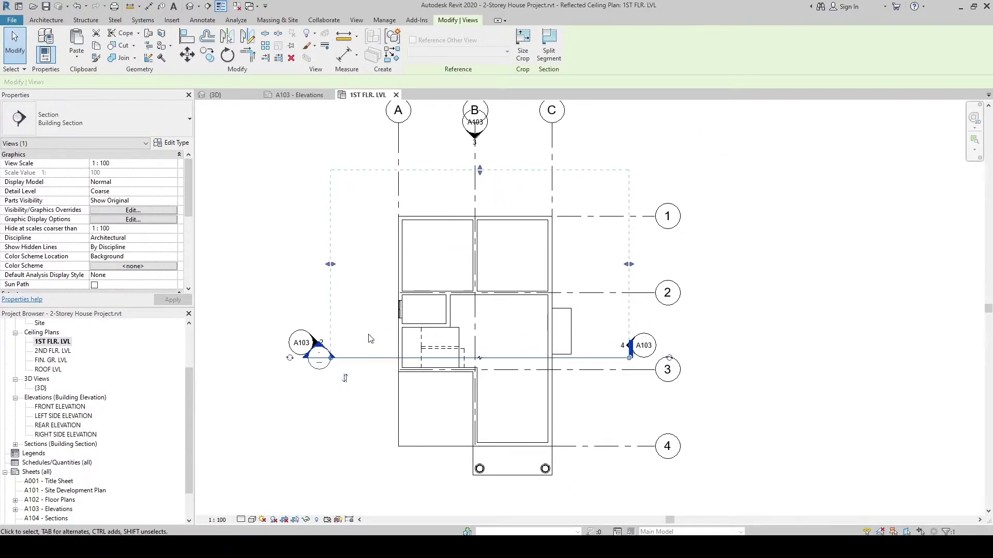
left_click(396, 95)
- Open the 1ST FLR. LVL floor plan and pull the horizontal section line's head slightly toward the house
left_click_drag(188, 389, 188, 354)
double_click(52, 342)
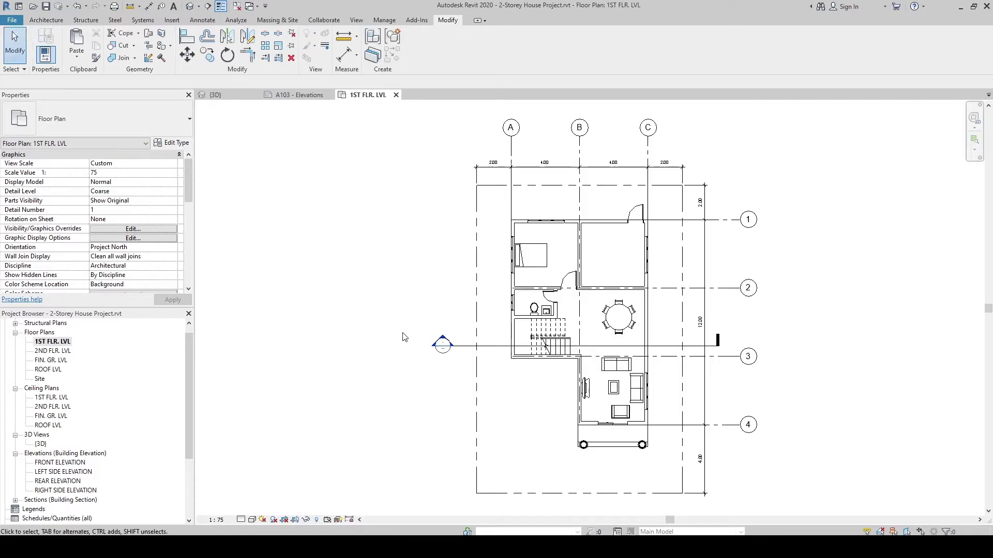
left_click(492, 346)
middle_click_drag(456, 355, 347, 355)
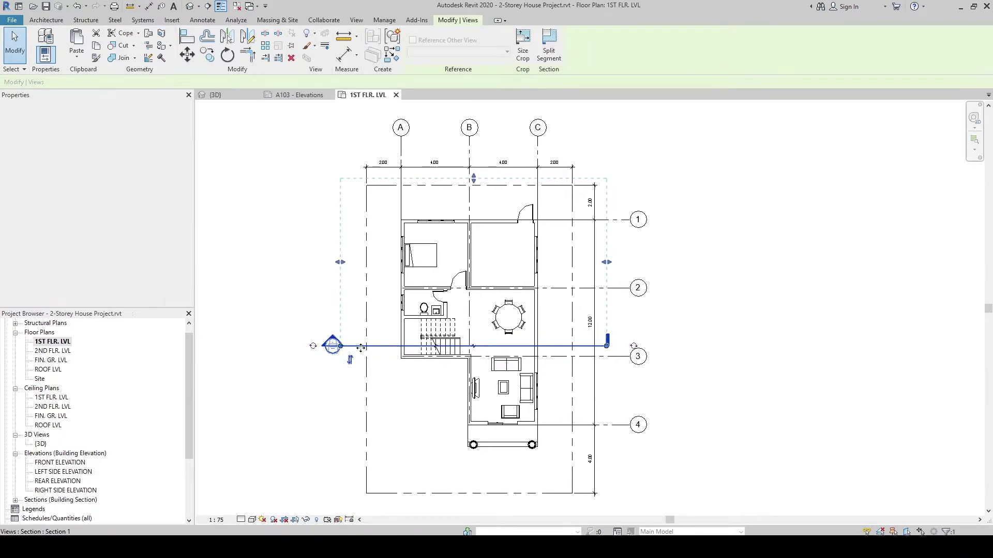
left_click_drag(340, 346, 346, 346)
left_click(264, 214)
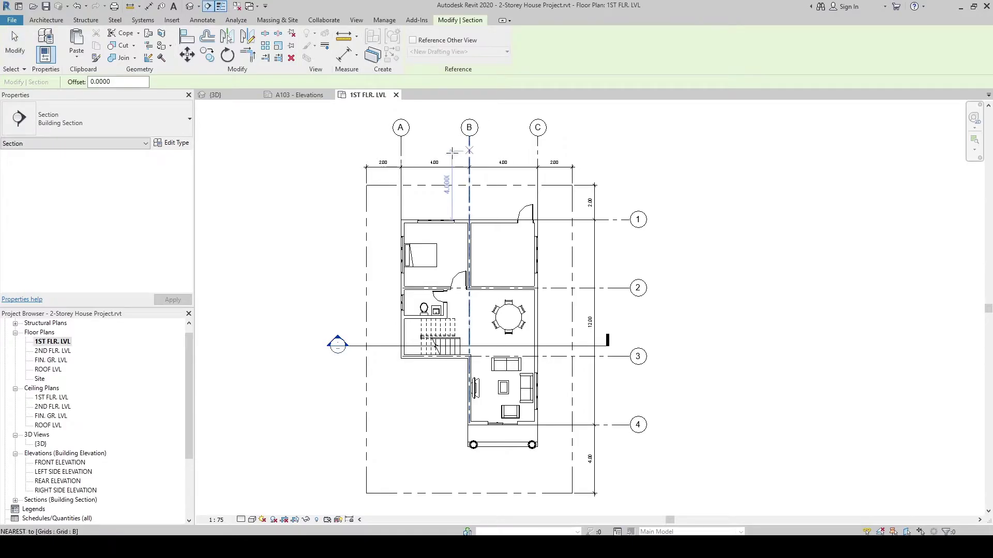
- Draw a vertical building section between grids B and C, close to grid B, from above grid 1 to below the porch
left_click(486, 158)
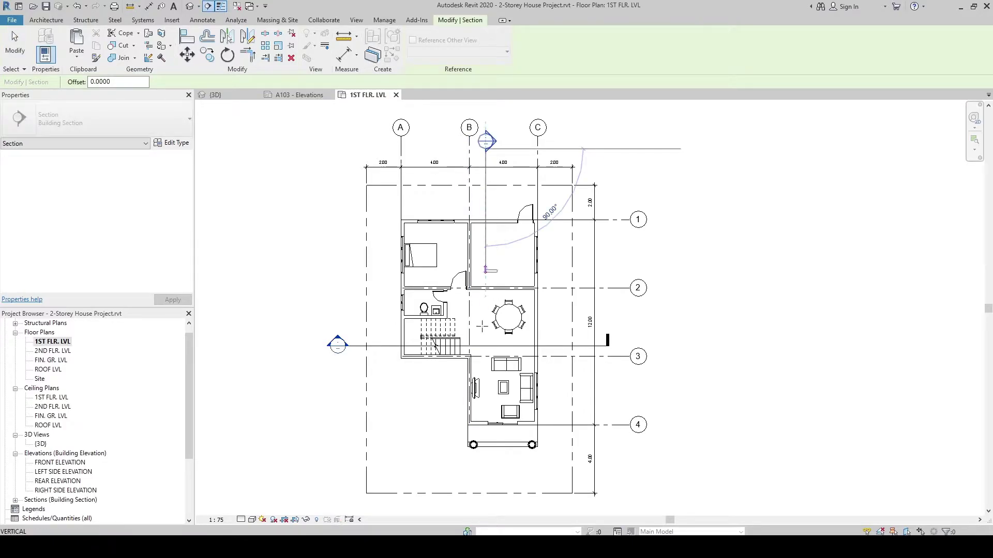
left_click(488, 459)
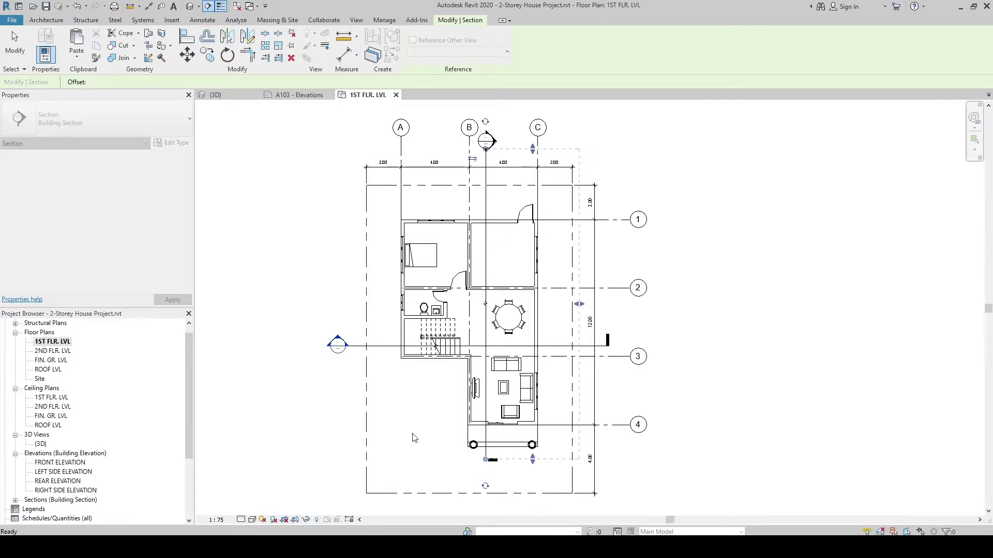
key("Escape")
key("Escape")
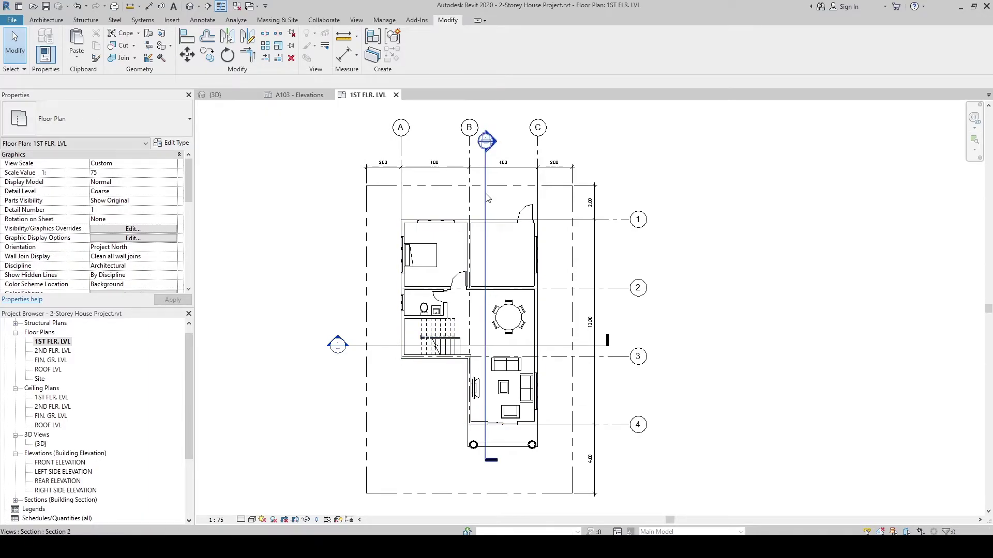
- Flip the vertical section so that it looks toward grid A
left_click(486, 196)
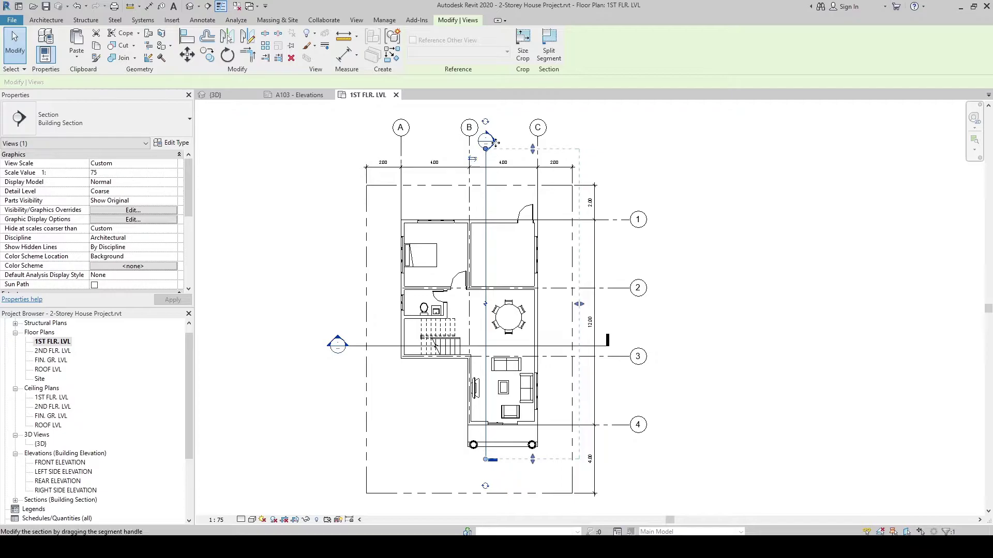
left_click(473, 159)
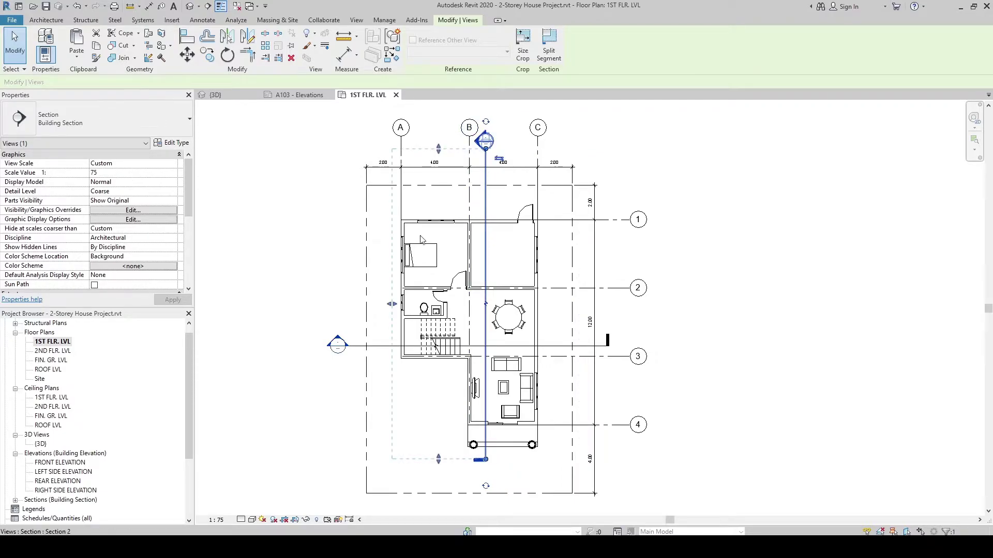
left_click(299, 225)
- Break the vertical section line with a gap, ending its segments just inside the walls at grids 1 and 4
middle_click_drag(349, 333, 335, 331)
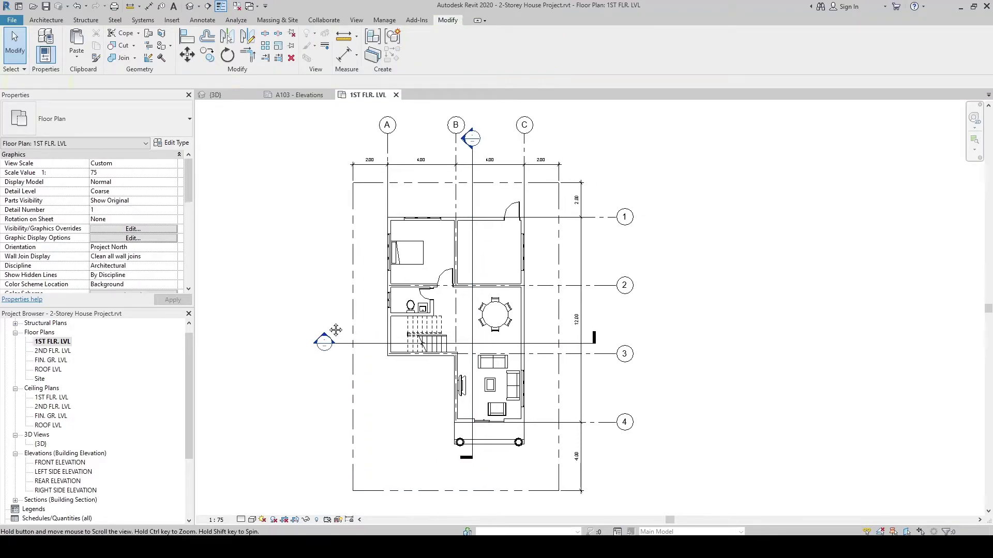
left_click(354, 349)
left_click(378, 344)
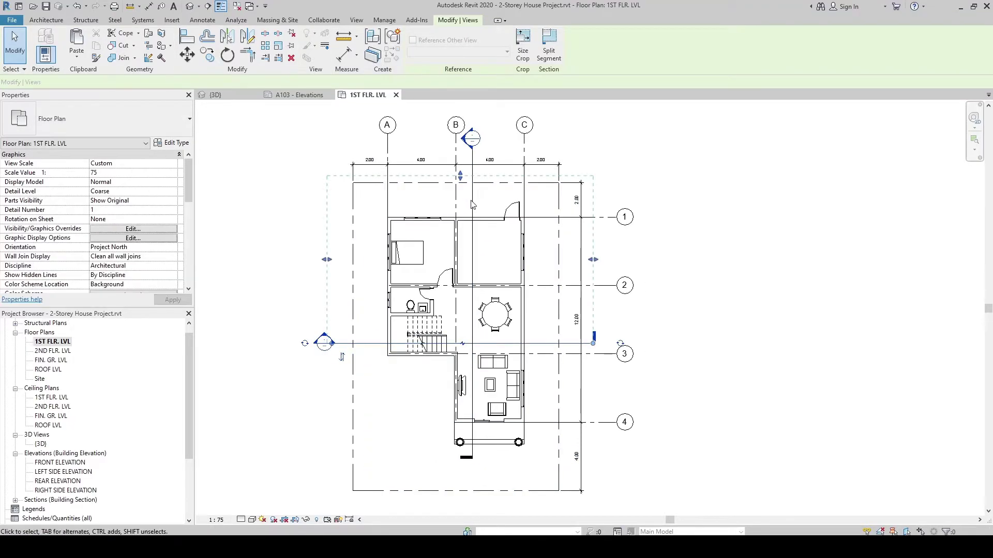
left_click(473, 176)
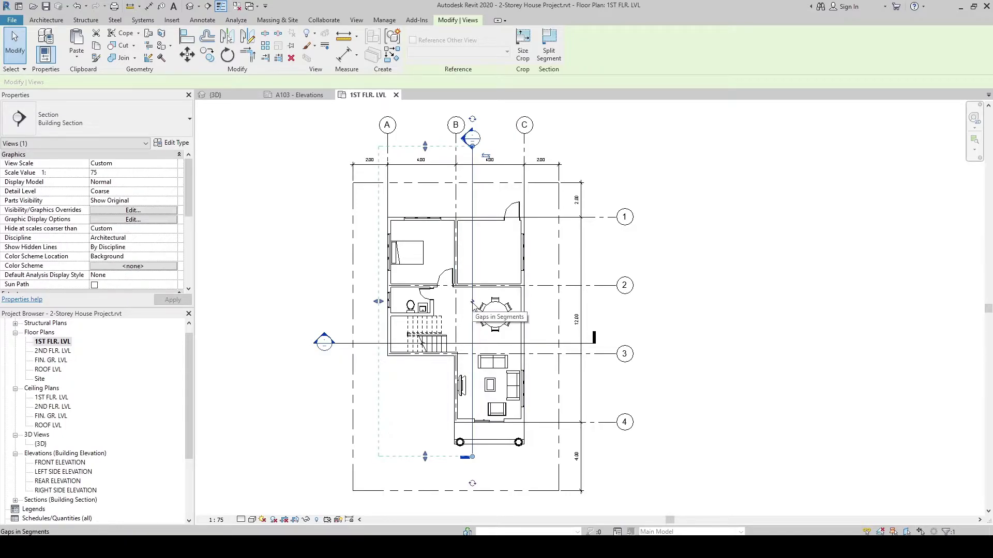
left_click(471, 302)
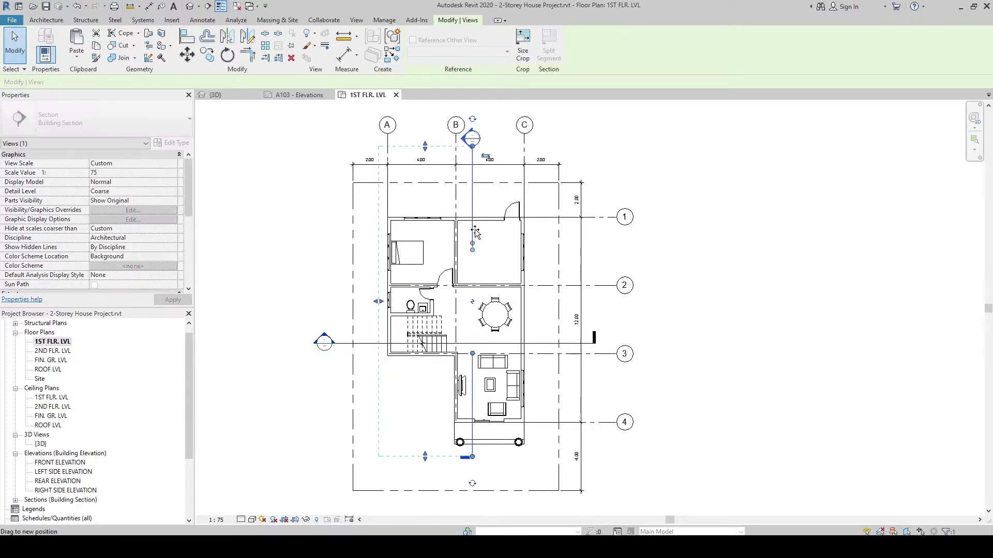
left_click(474, 411)
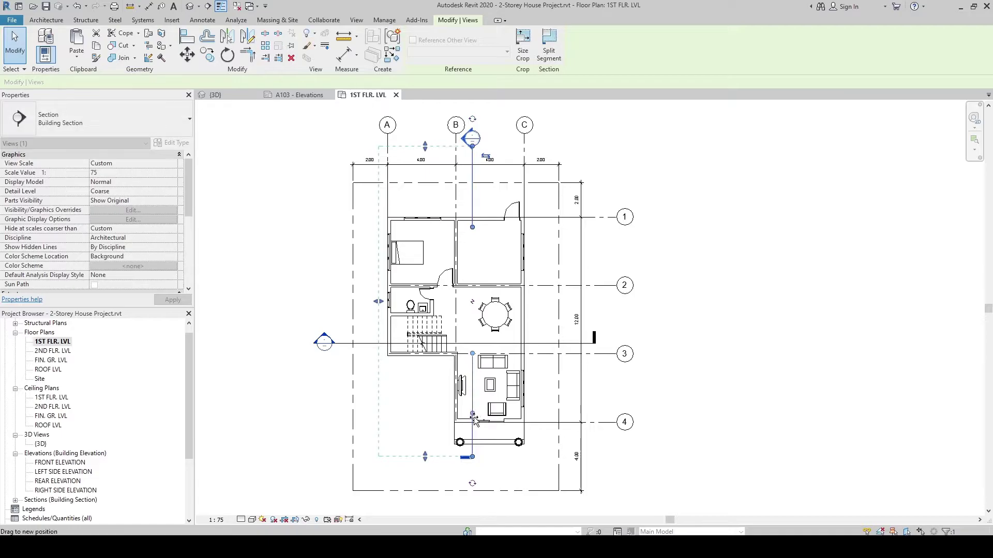
- Break the horizontal section line with a gap inside the house and shorten its tail to just outside grid C
left_click(352, 345)
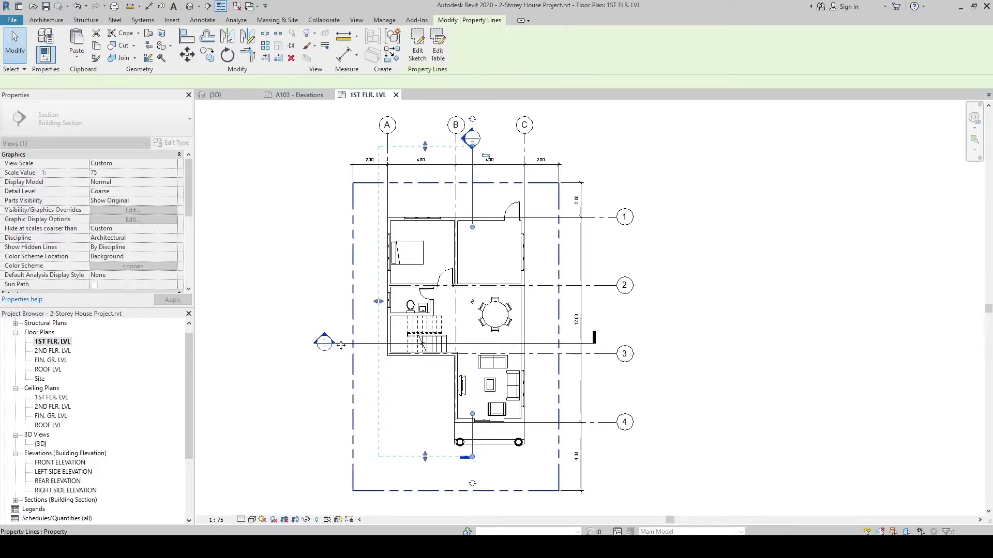
left_click(342, 343)
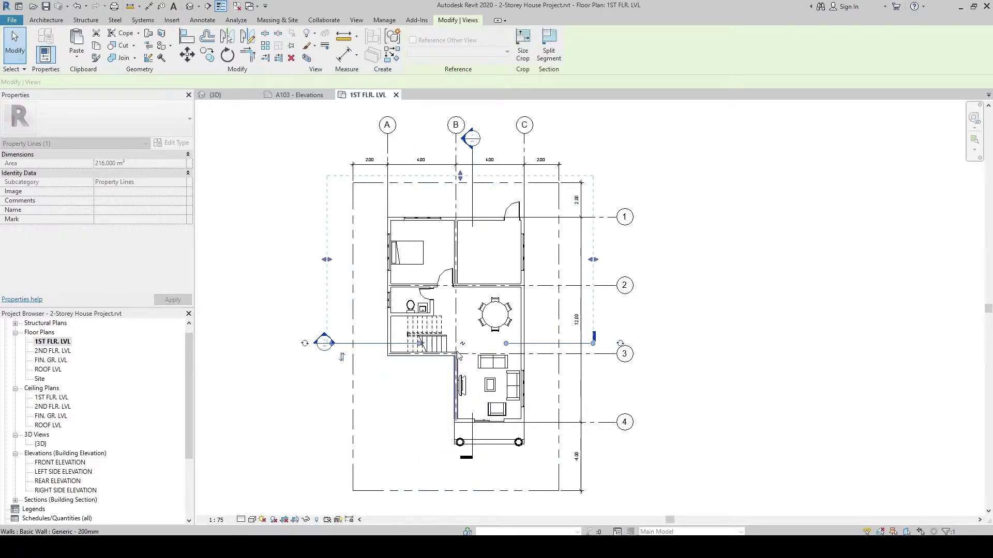
left_click_drag(420, 343, 518, 344)
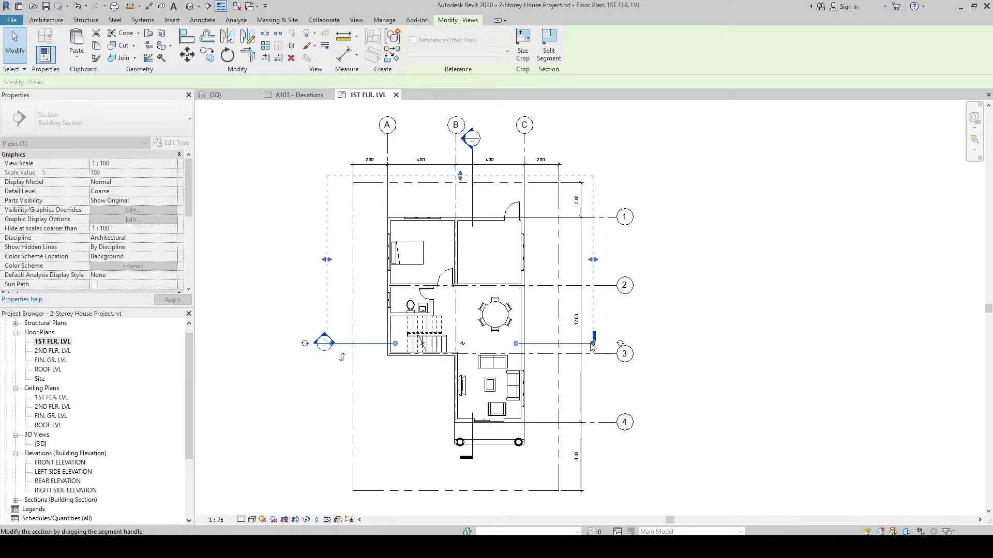
left_click_drag(593, 343, 510, 343)
left_click(540, 342)
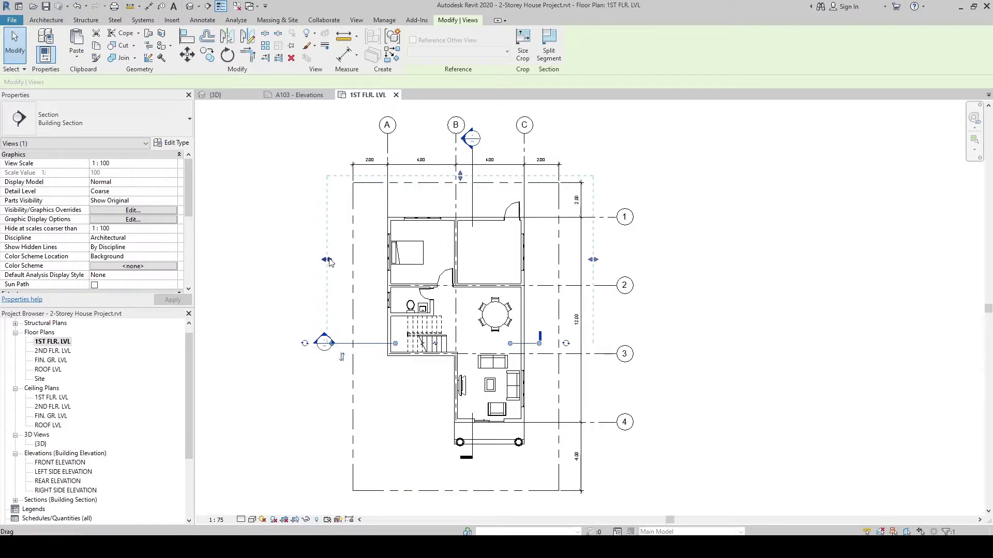
- Move the horizontal section's head closer to the house, between the property line and grid A, and compare with the A103 - Elevations sheet
left_click(288, 97)
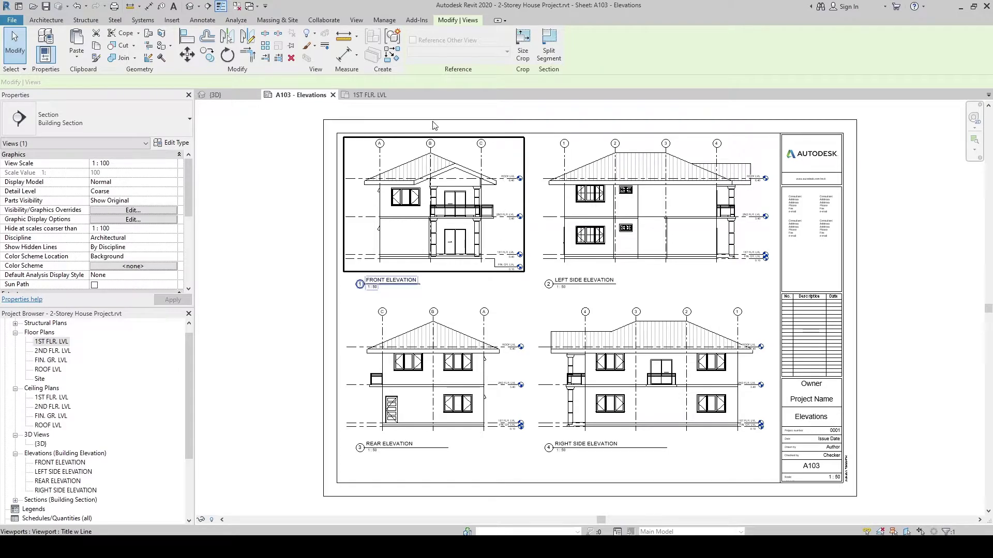
left_click(369, 95)
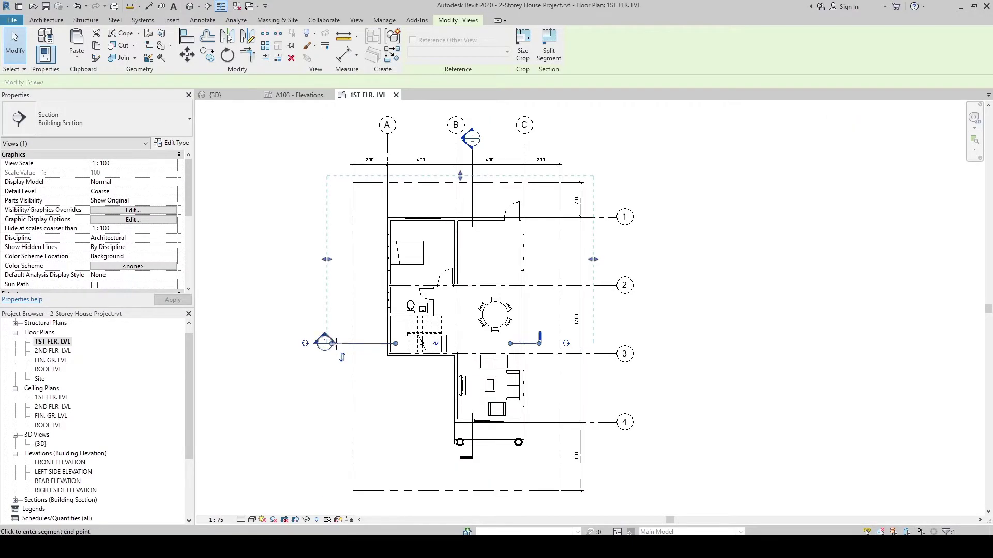
left_click_drag(366, 343, 373, 343)
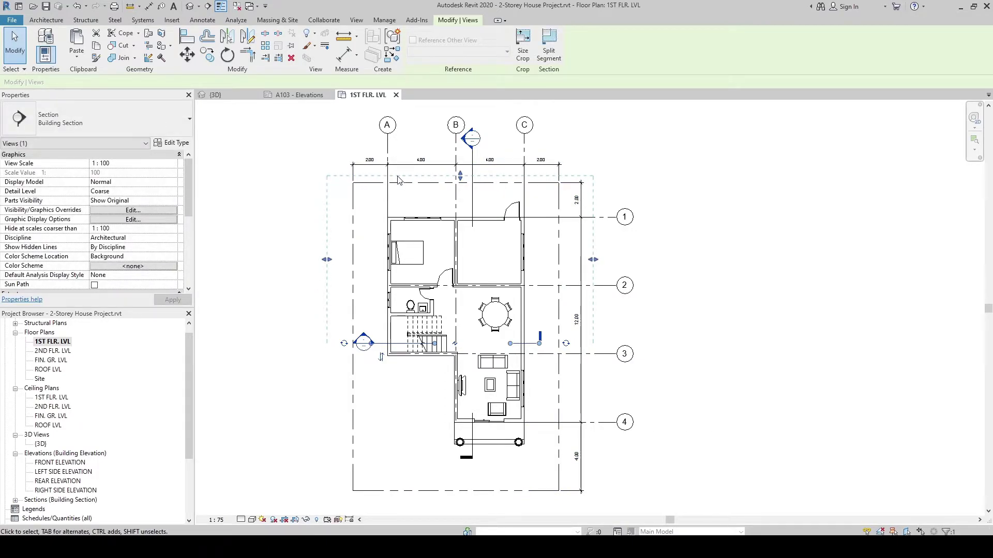
left_click(300, 95)
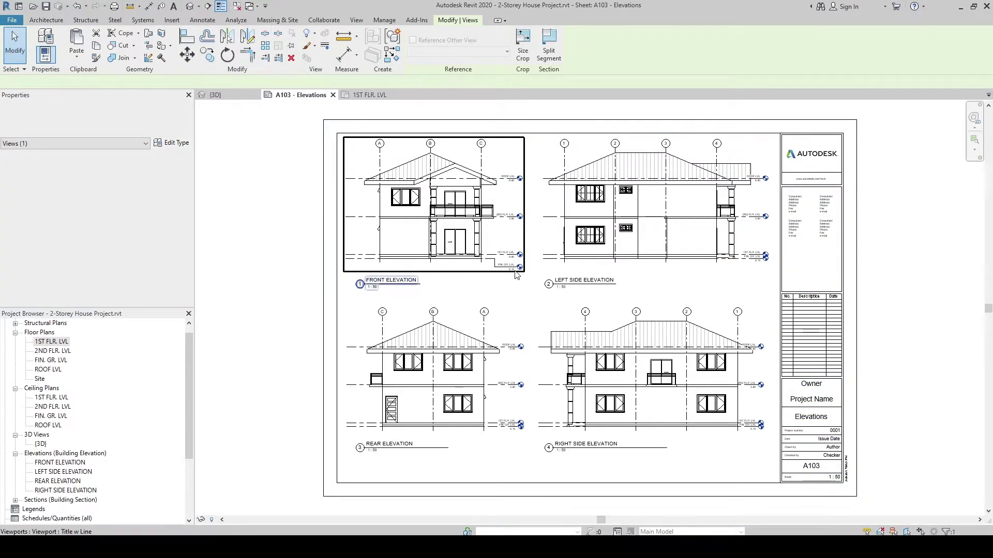
left_click(368, 95)
- Lower the vertical section's head slightly toward the house and trim its upper segment back to just inside the grid 1 wall
left_click(472, 189)
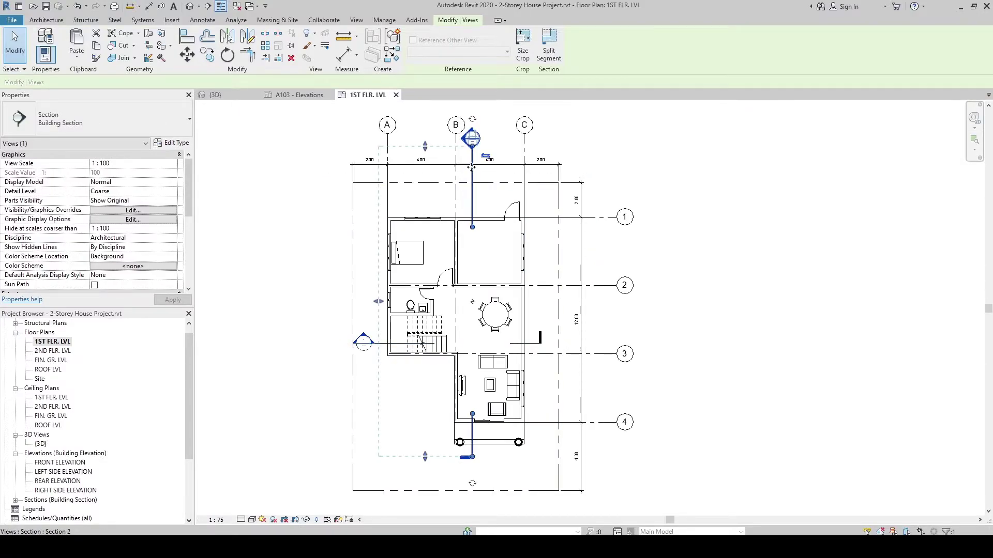
left_click_drag(472, 148, 470, 197)
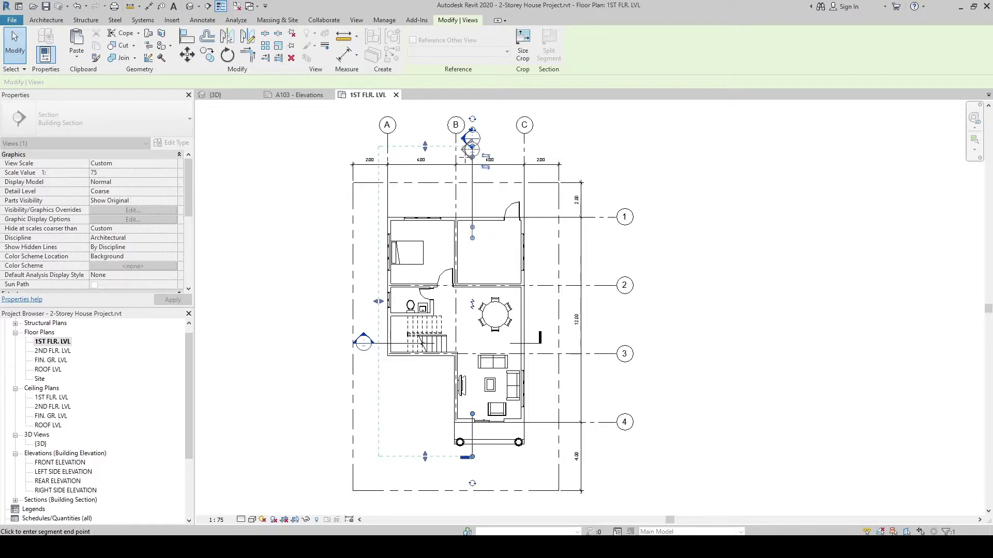
left_click_drag(465, 157, 465, 158)
left_click_drag(473, 238, 472, 229)
left_click(284, 376)
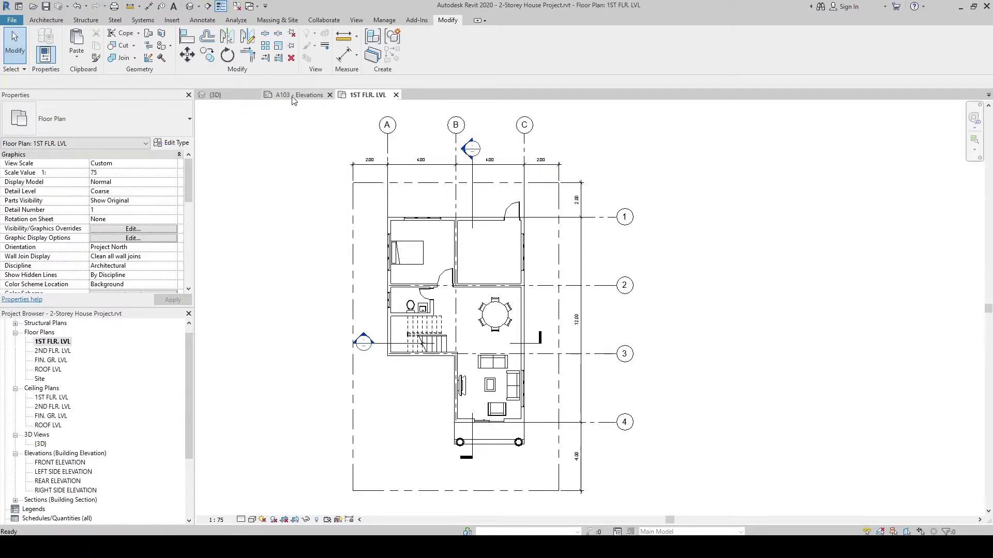
- Close the A103 - Elevations sheet and open the A104 - Sections sheet
left_click(310, 96)
left_click(333, 95)
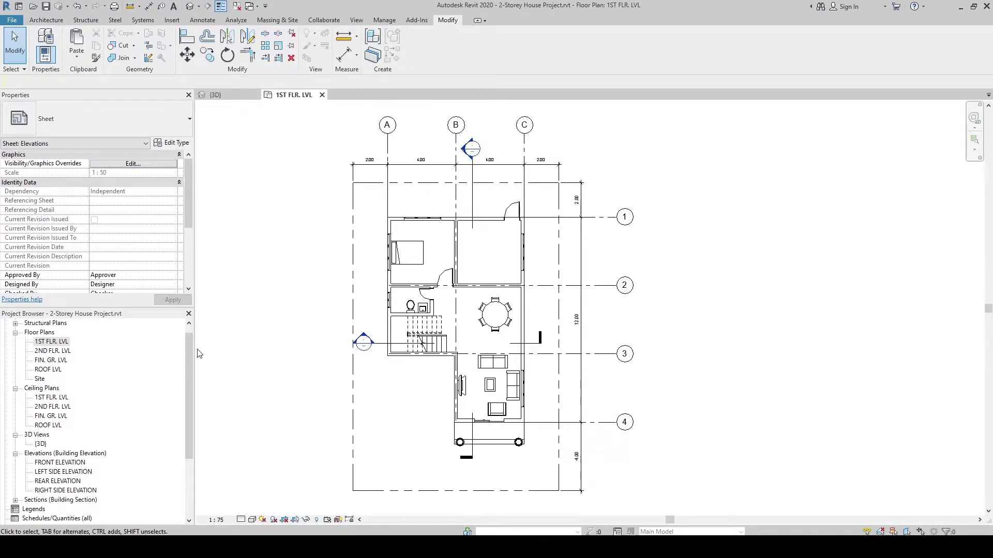
left_click_drag(190, 361, 187, 378)
scroll(42, 492, "down", 1)
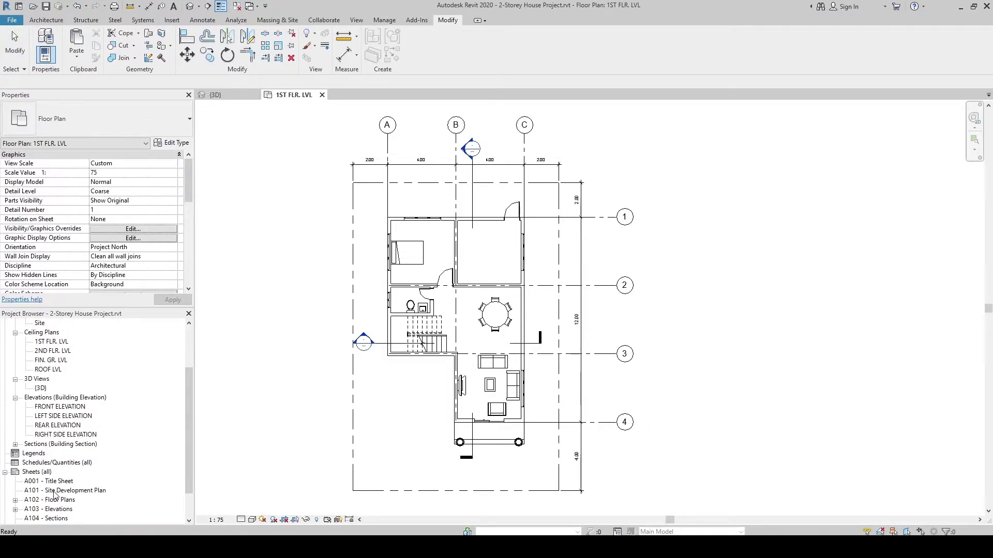
scroll(61, 512, "down", 1)
left_click(51, 509)
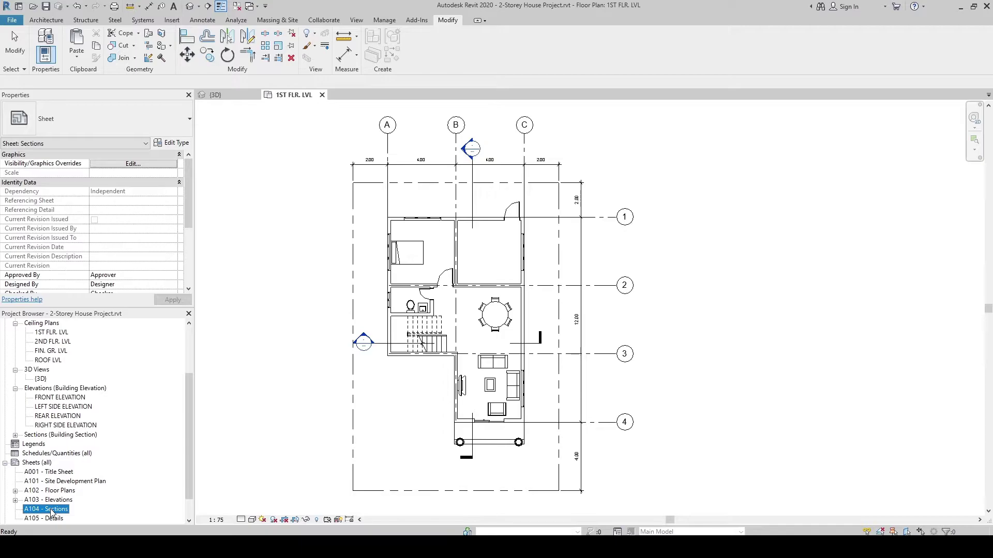
double_click(52, 510)
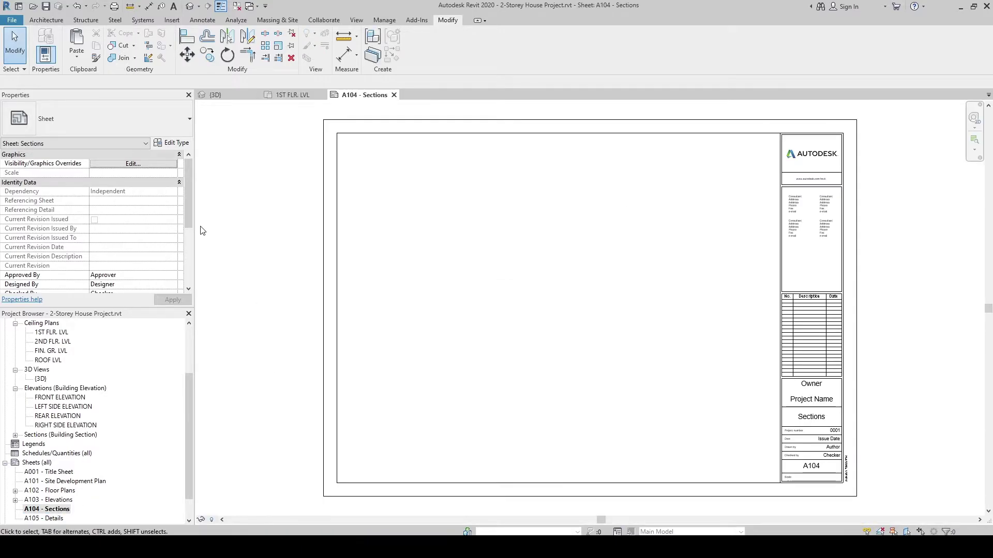
left_click_drag(187, 203, 186, 217)
left_click_drag(184, 383, 185, 342)
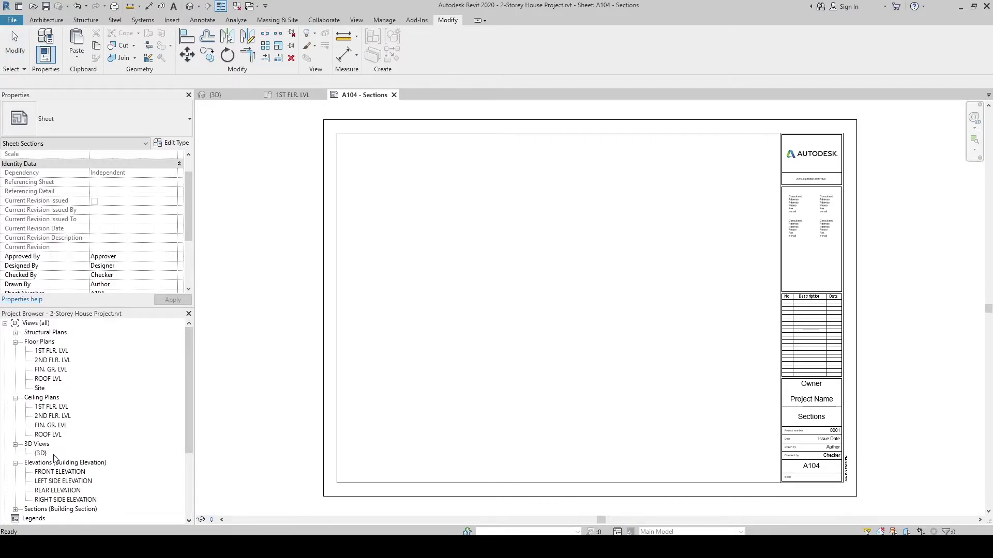
- Place the Section 1 building section in the upper part of the A104 - Sections sheet
scroll(54, 458, "down", 1)
left_click(57, 495)
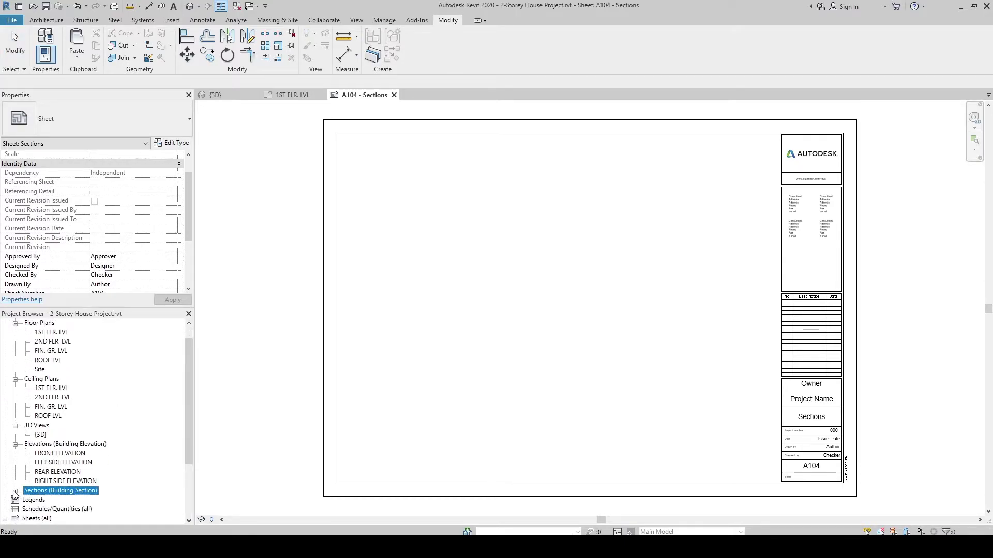
left_click(14, 492)
left_click(45, 500)
scroll(291, 283, "down", 1)
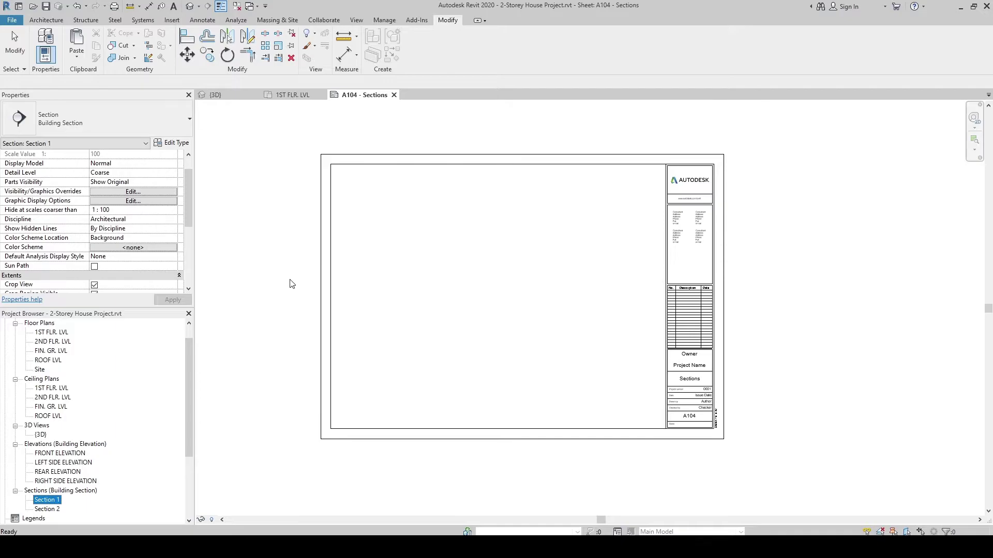
left_click(267, 303)
left_click(42, 500)
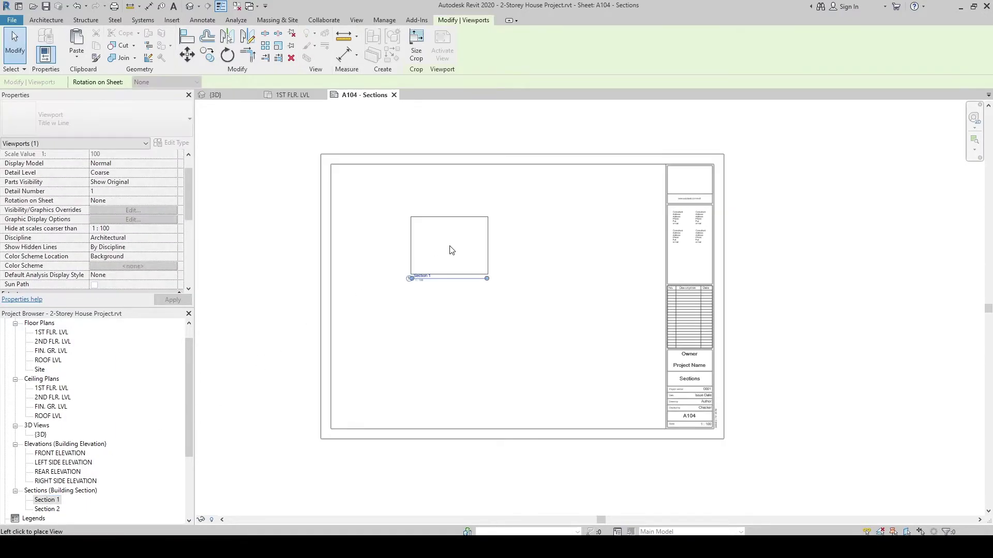
left_click(416, 227)
- Activate the Section 1 view on the sheet and set its scale to 1:50
scroll(417, 227, "up", 2)
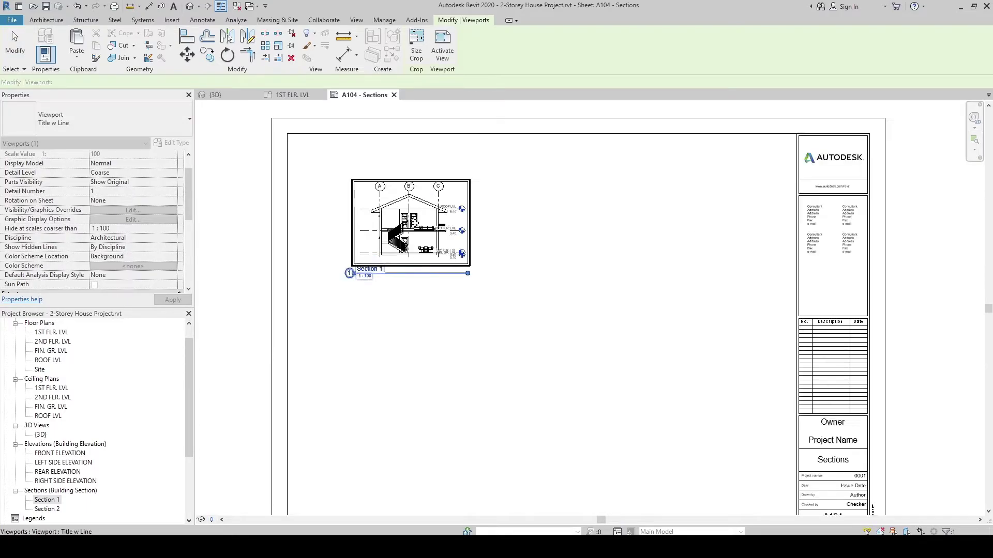
double_click(388, 213)
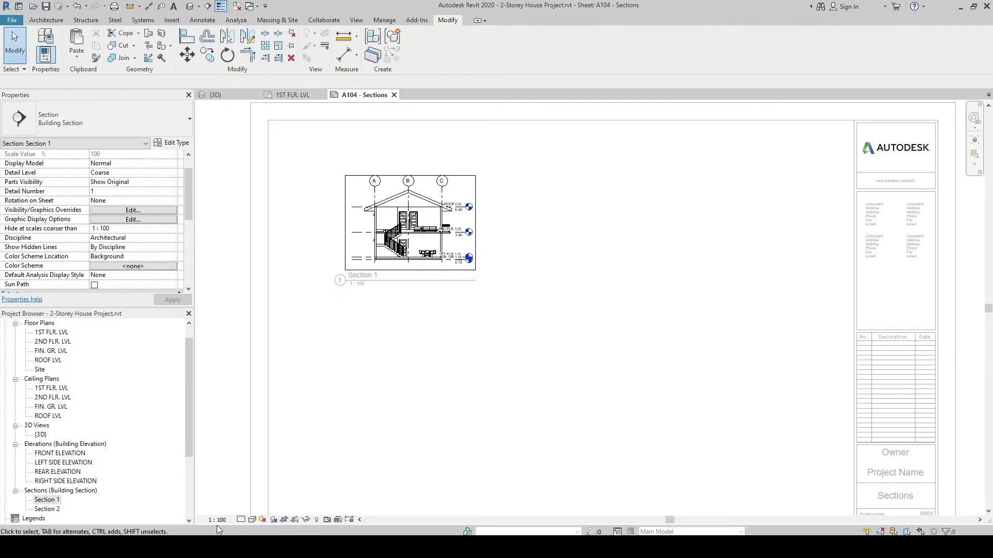
left_click(216, 523)
left_click(227, 450)
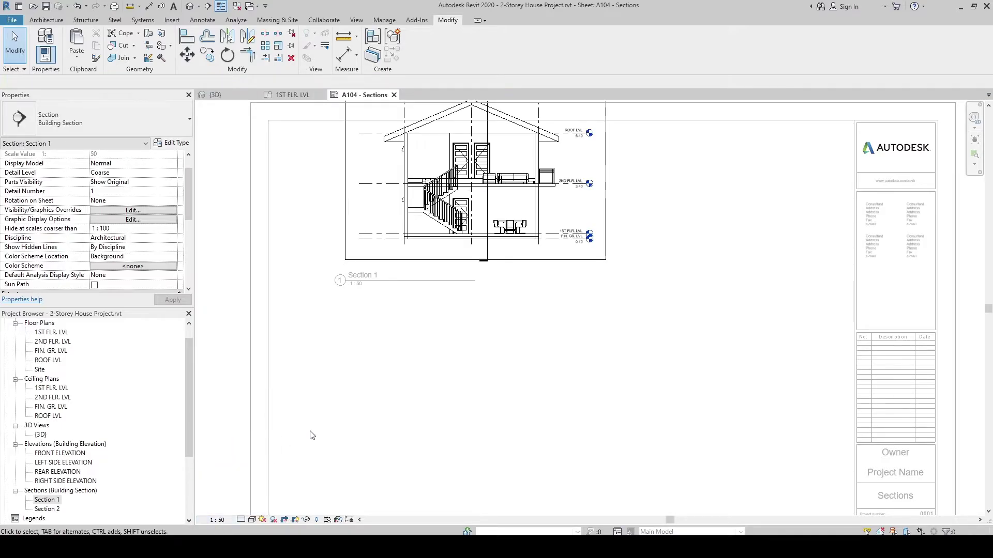
- Shorten the section line in Section 1 to segments just above ROOF LVL and near 1ST FLR. LVL, and lower its head slightly
scroll(354, 425, "down", 1)
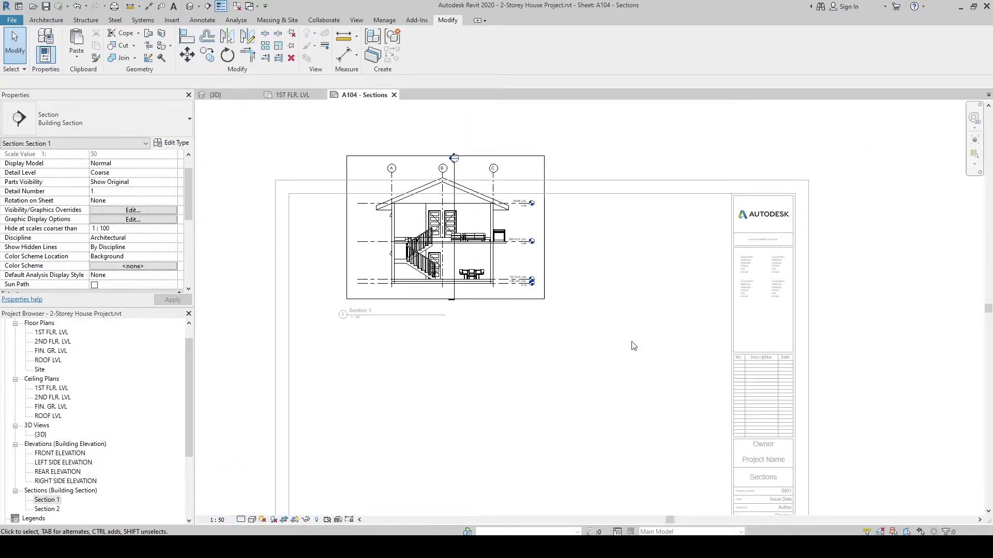
left_click(457, 172)
scroll(458, 175, "up", 1)
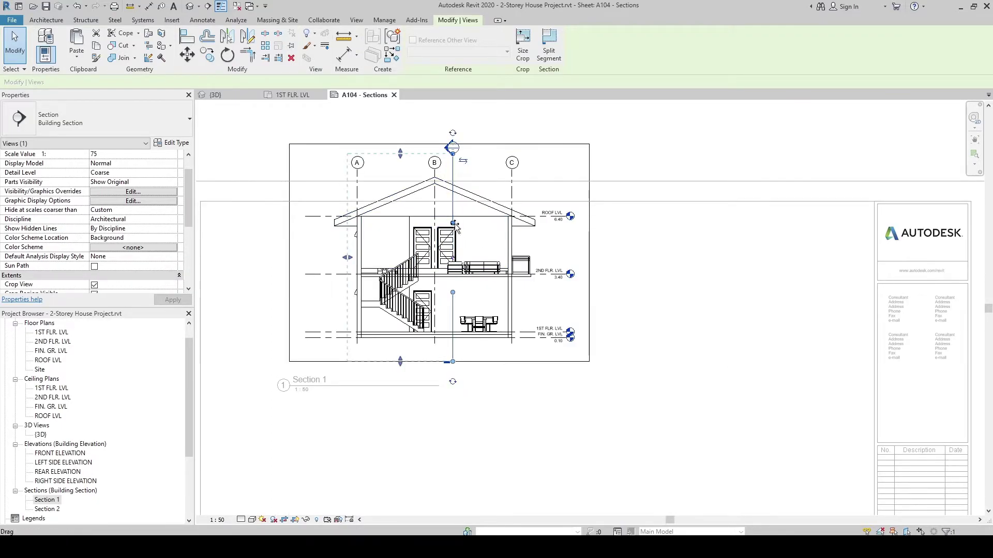
left_click_drag(453, 223, 453, 206)
left_click_drag(453, 154, 455, 160)
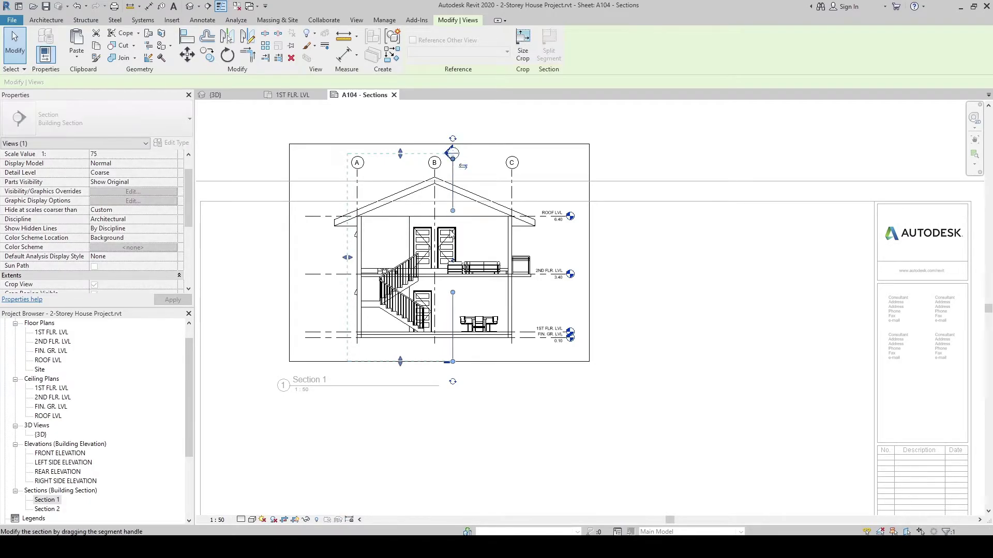
left_click_drag(453, 293, 454, 330)
scroll(628, 410, "down", 1)
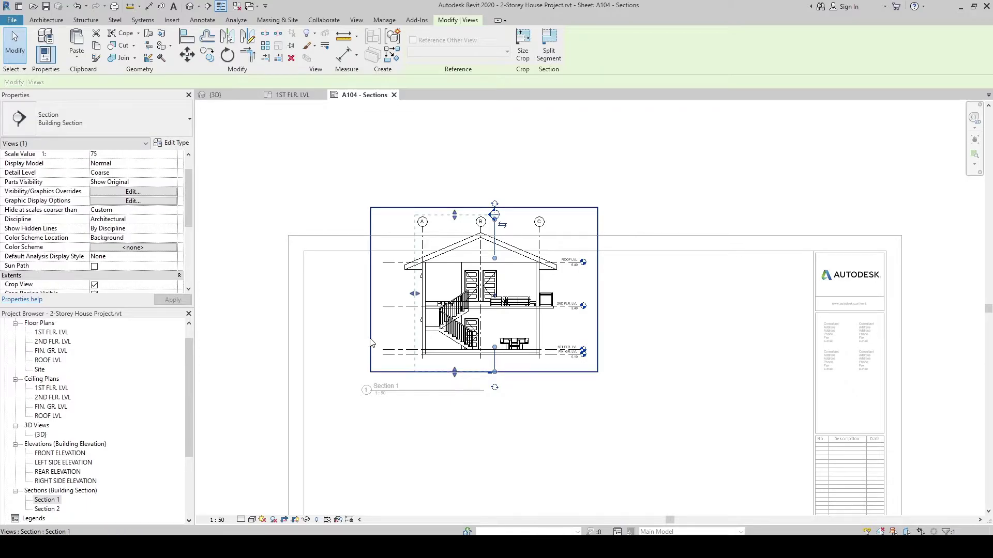
left_click(363, 418)
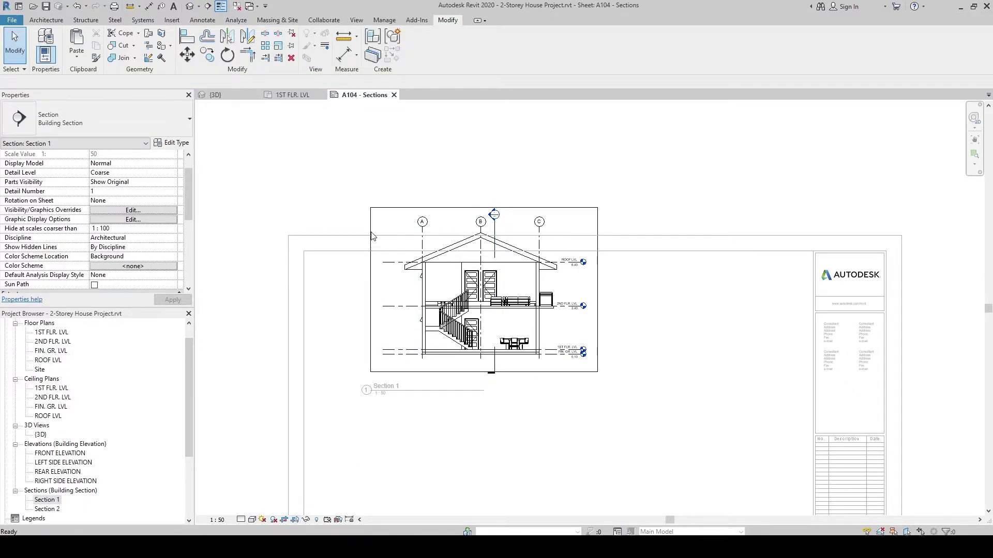
- Inspect the horizontal section head's reference on the 1ST FLR. LVL plan and return to the A104 - Sections sheet
left_click(370, 233)
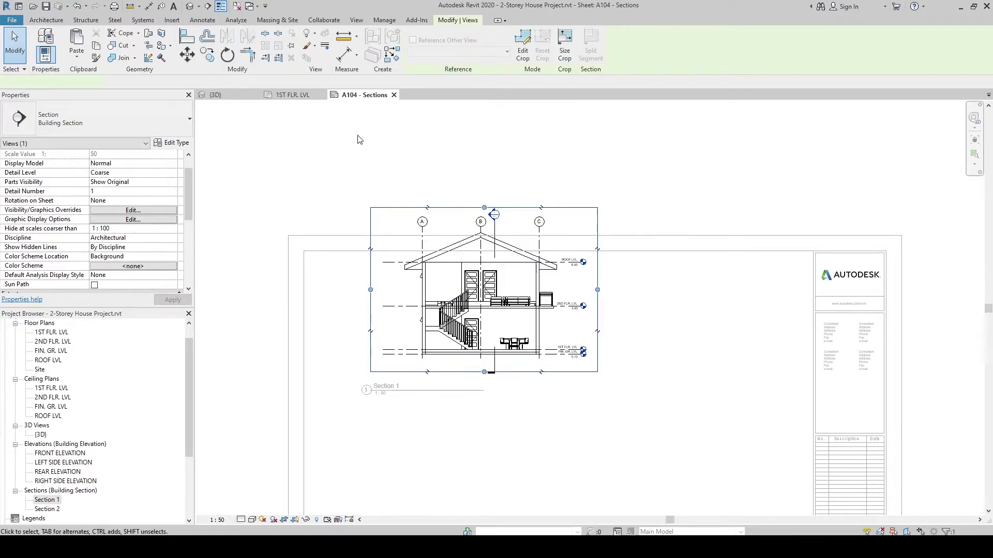
left_click(292, 95)
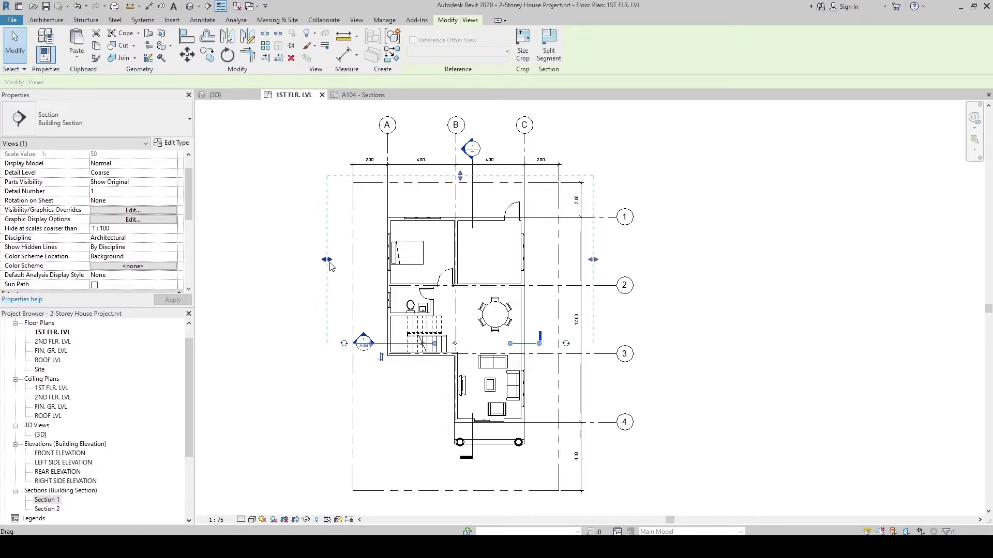
scroll(365, 347, "up", 2)
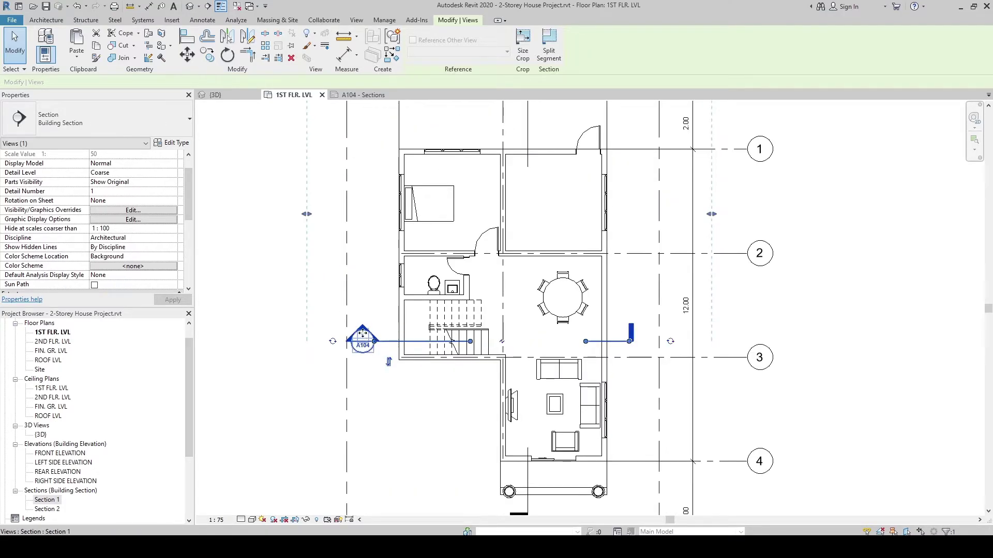
scroll(364, 339, "up", 1)
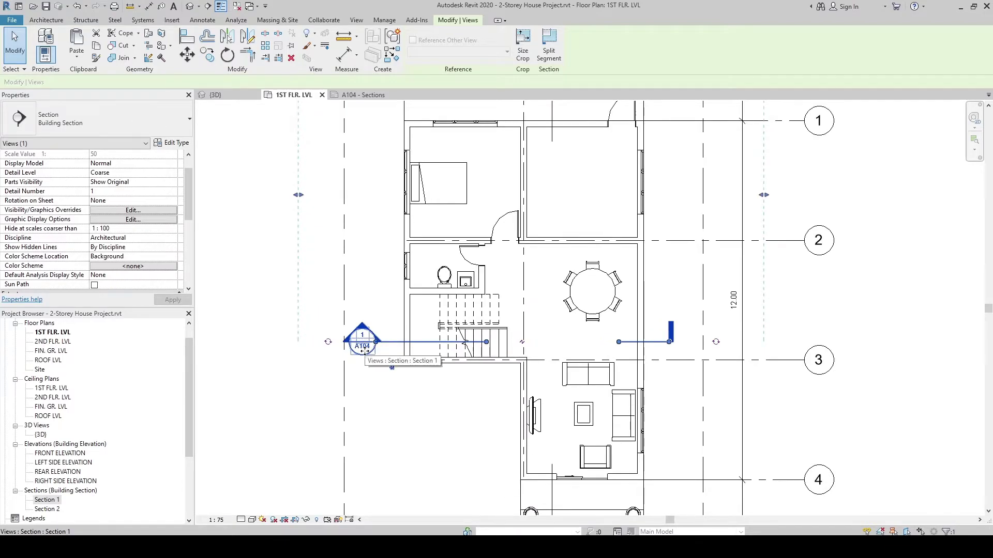
scroll(364, 351, "up", 2)
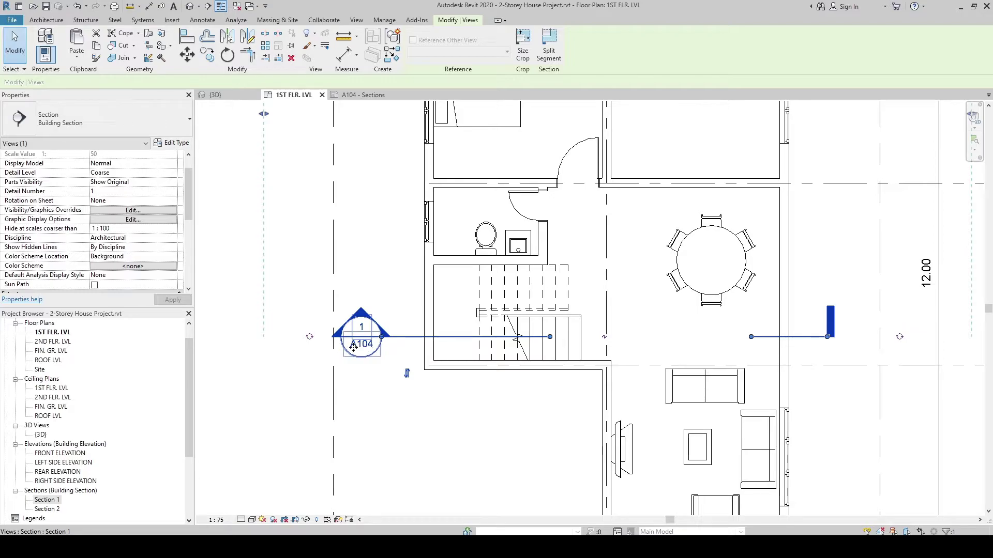
left_click(345, 97)
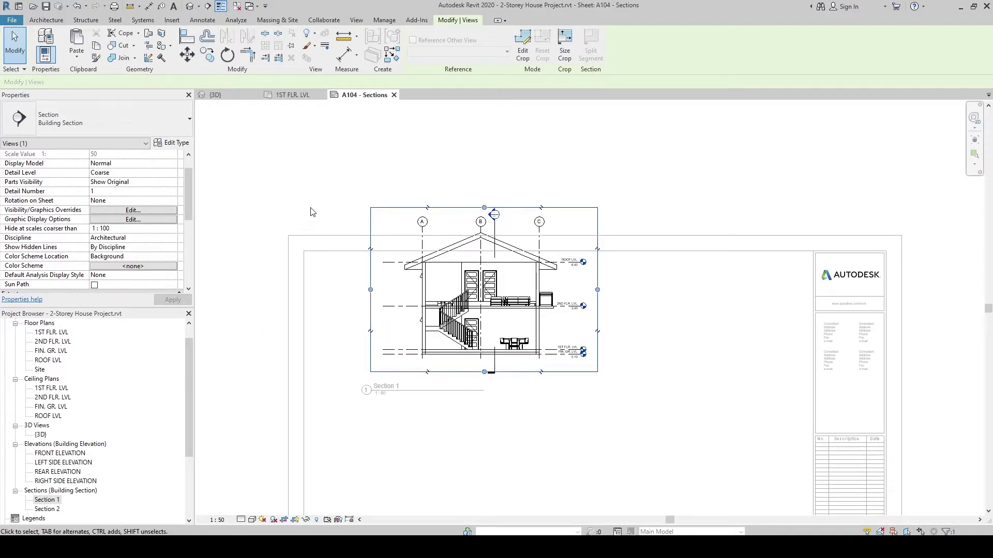
- Hide the crop region of Section 1 and deactivate the view
left_click(321, 169)
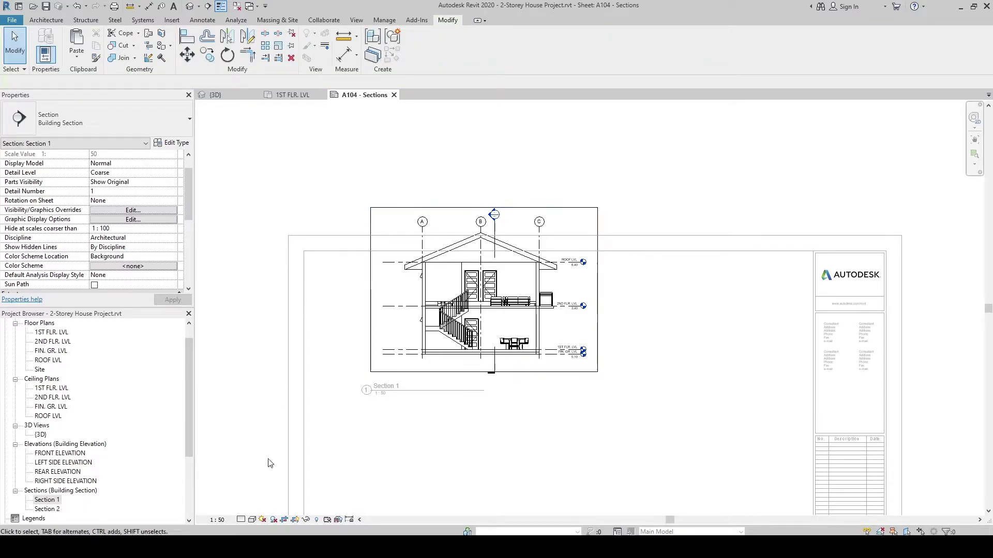
left_click(296, 521)
double_click(719, 423)
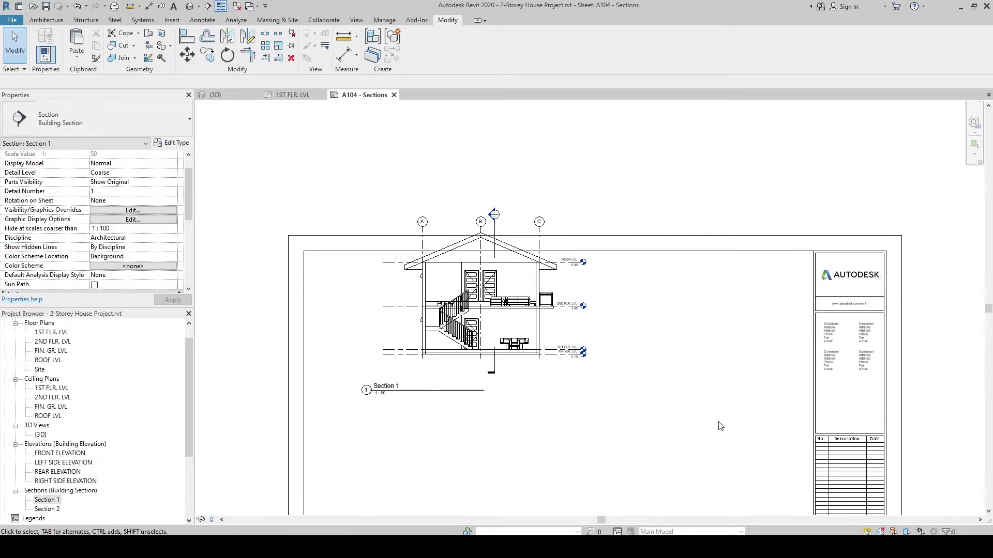
- Move the Section 1 viewport inside the sheet border's upper-left corner and align its title beneath the drawing
left_click_drag(491, 291, 431, 344)
left_click(609, 461)
left_click_drag(331, 447, 346, 438)
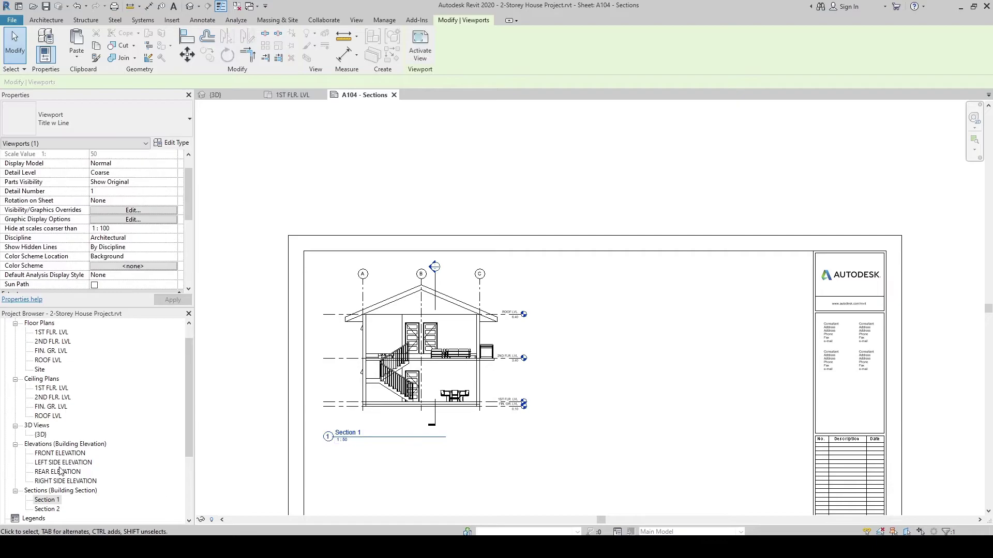
- Rename the Section 1 view as CROSS SECTION
right_click(43, 501)
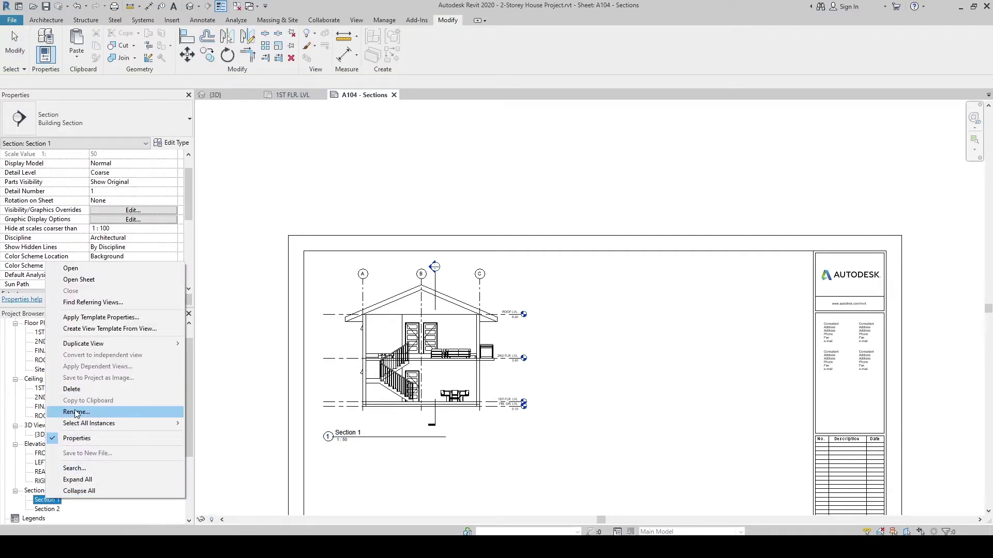
left_click(78, 409)
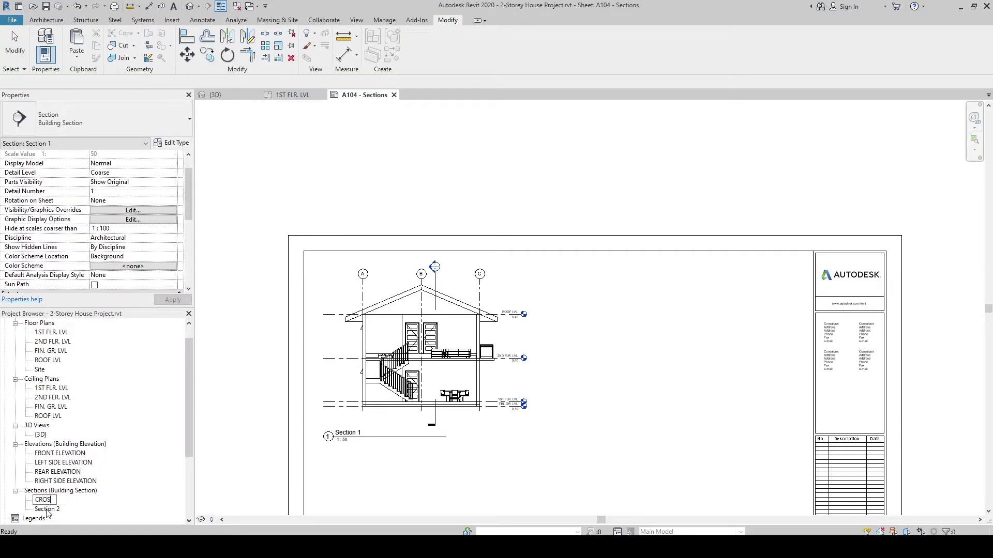
type("CROSS SECTION")
key("Return")
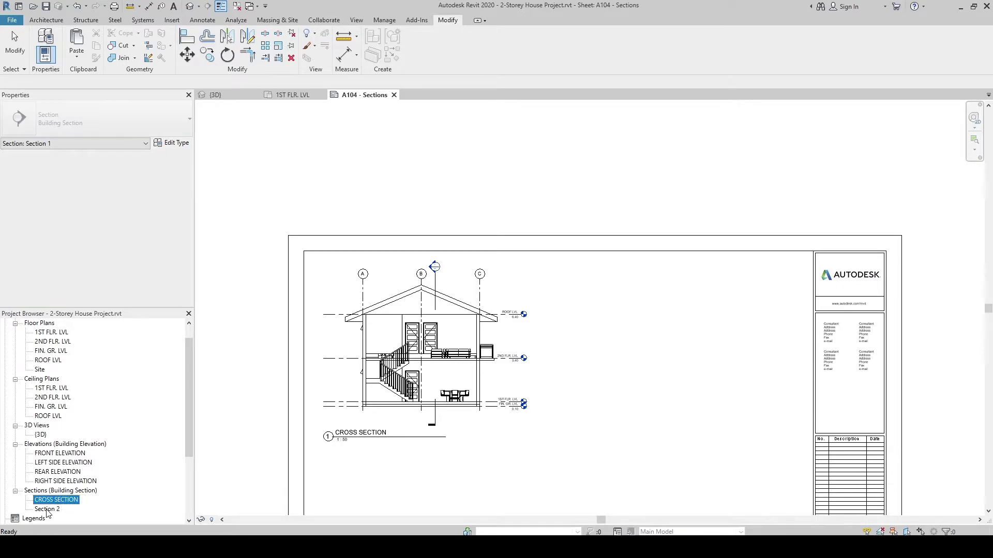
left_click(216, 443)
- Rename the Section 2 view as LONGITUDINAL SECTION
left_click(51, 510)
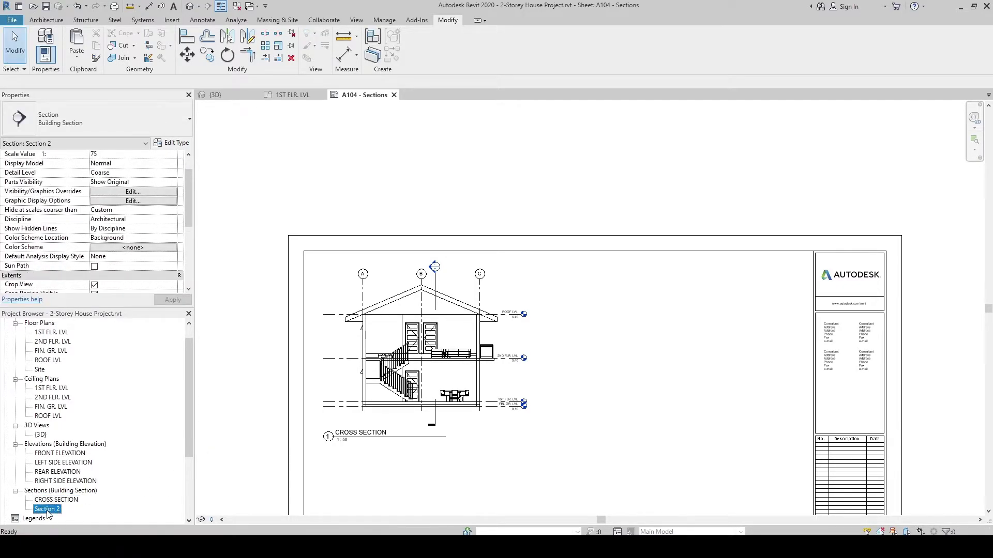
right_click(48, 510)
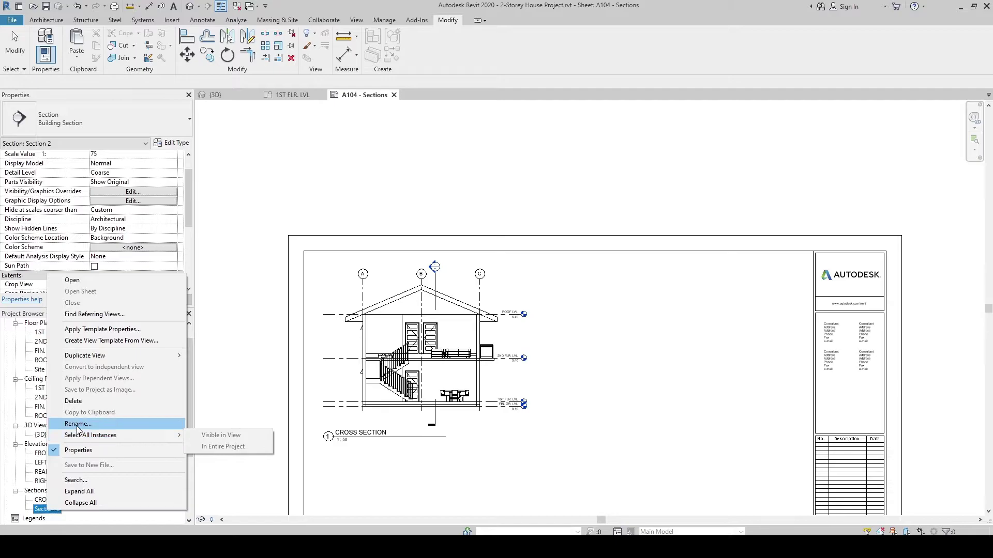
left_click(78, 424)
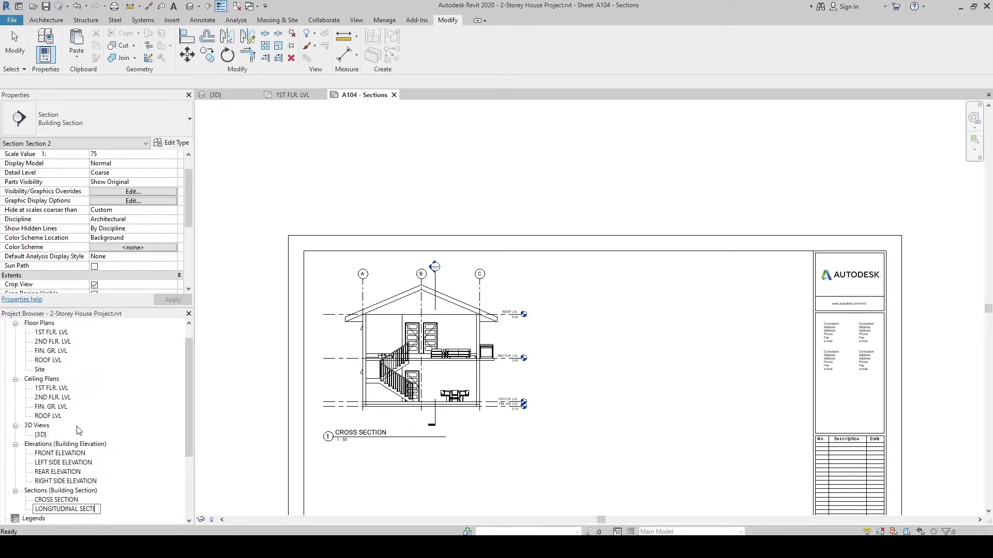
key("Return")
middle_click_drag(272, 375, 292, 265)
left_click(79, 508)
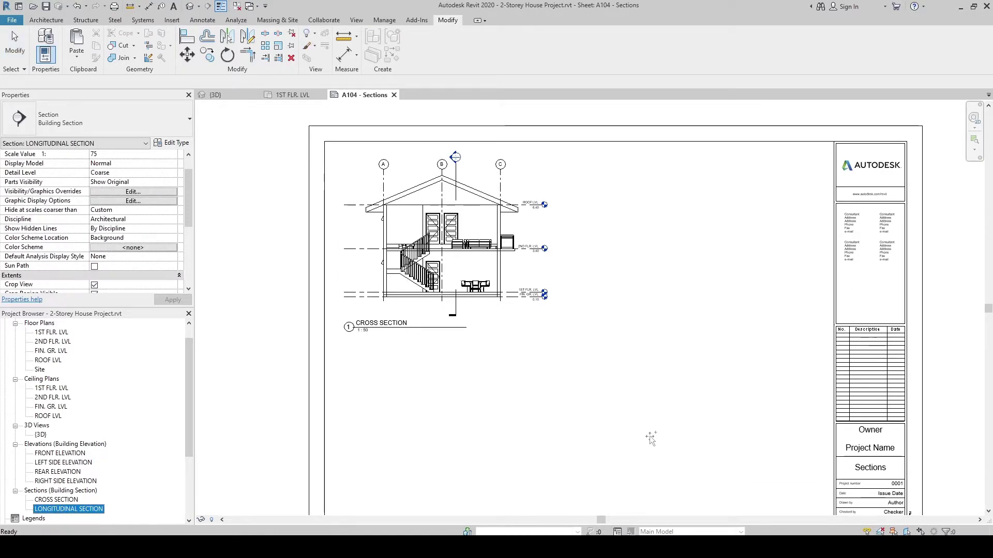
left_click(670, 412)
key("Escape")
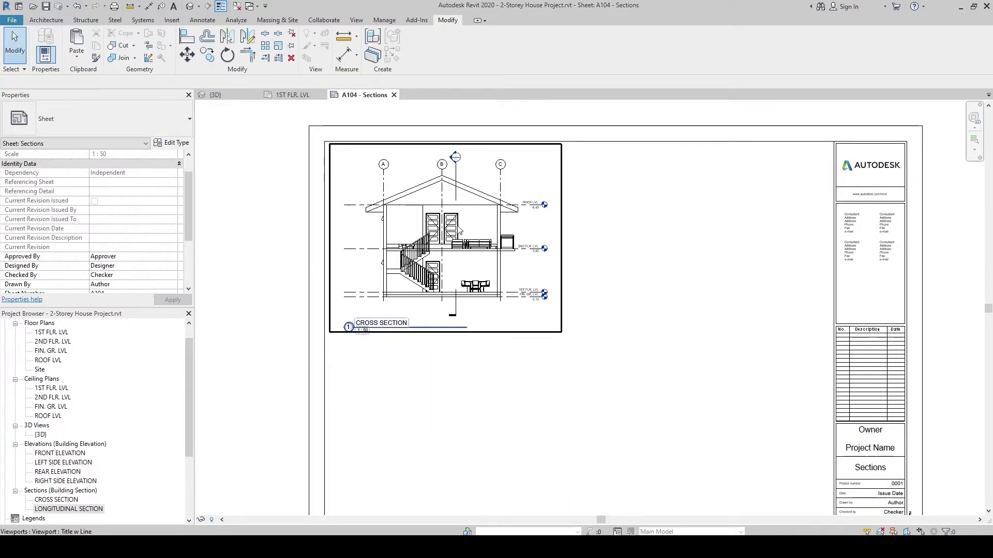
- Place the LONGITUDINAL SECTION view in the sheet's lower-right area and check the section head's reference in the cross section
left_click(63, 509)
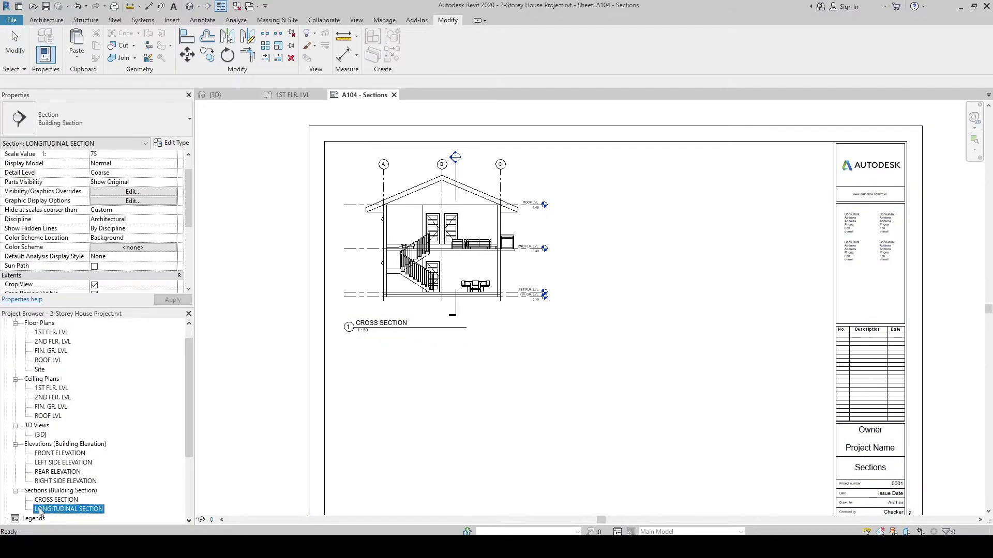
left_click(684, 417)
scroll(475, 165, "up", 5)
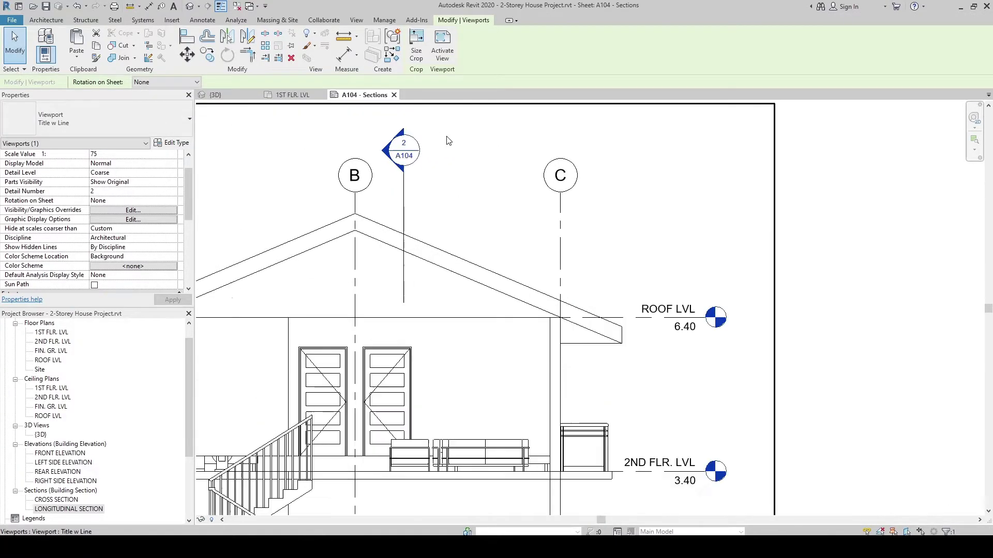
scroll(403, 151, "down", 5)
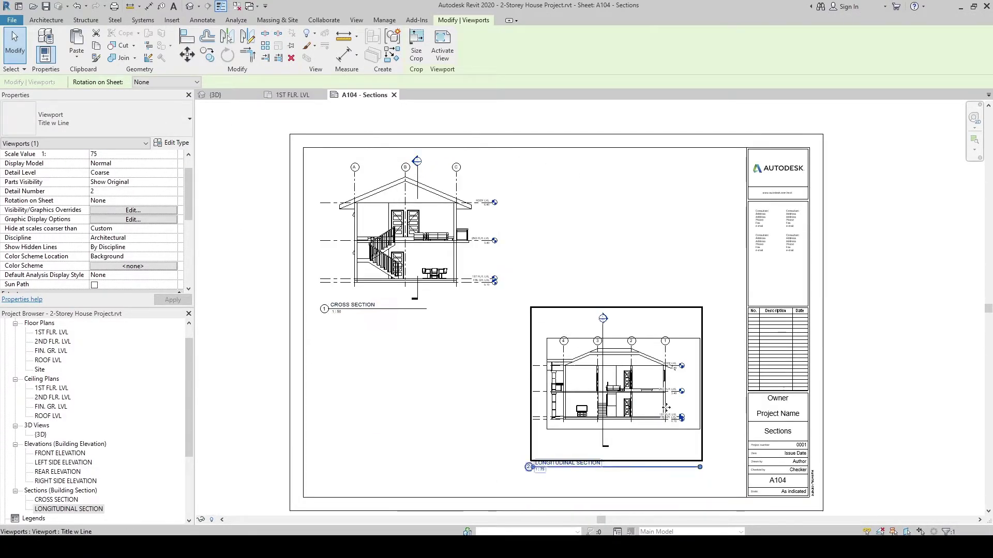
- Activate the LONGITUDINAL SECTION view on the sheet and set its scale to 1:50
middle_click_drag(617, 407, 625, 382)
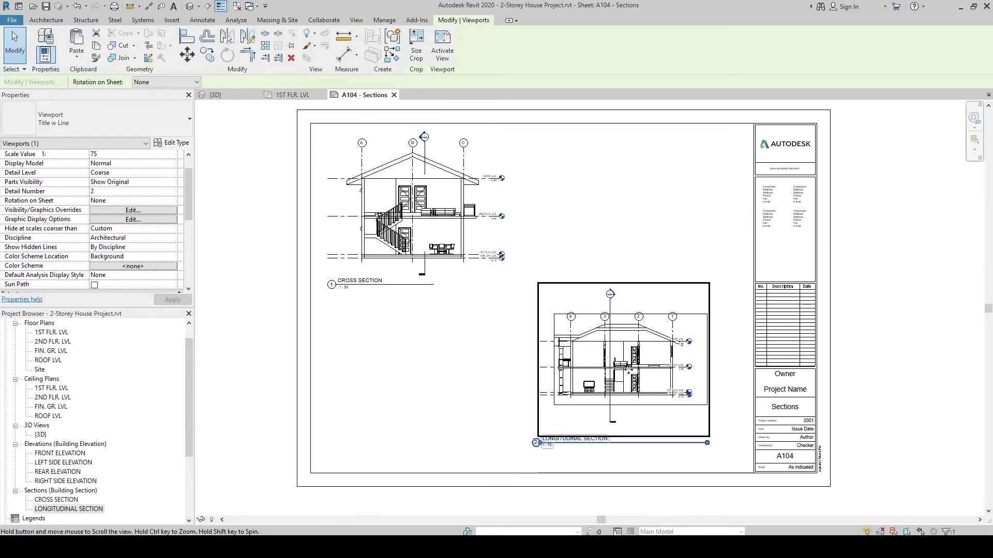
double_click(625, 371)
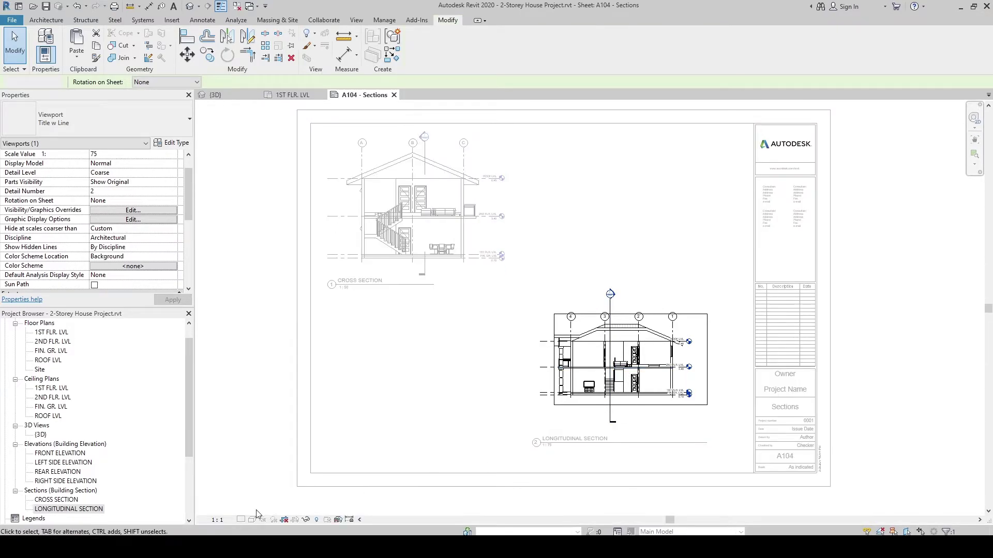
left_click(216, 519)
left_click(231, 440)
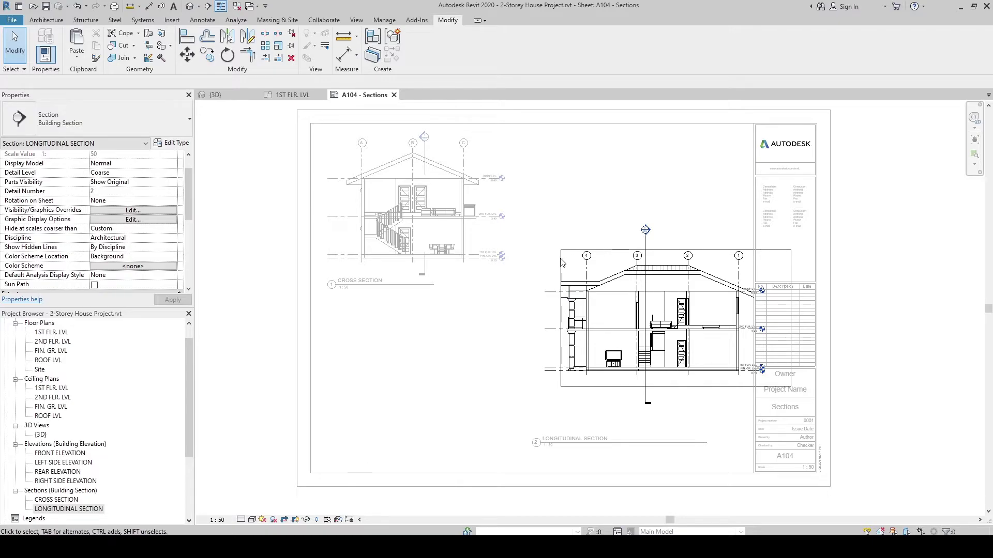
scroll(577, 308, "up", 2)
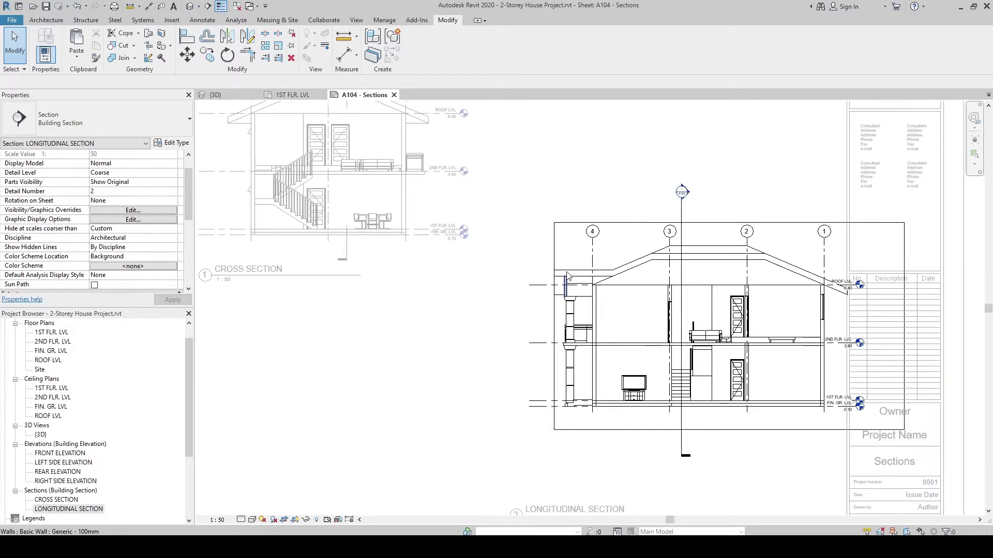
- Adjust the longitudinal section's side crop boundaries to take in the whole roof overhang beside grid 4, and raise the grid bubbles above the roof
left_click(557, 338)
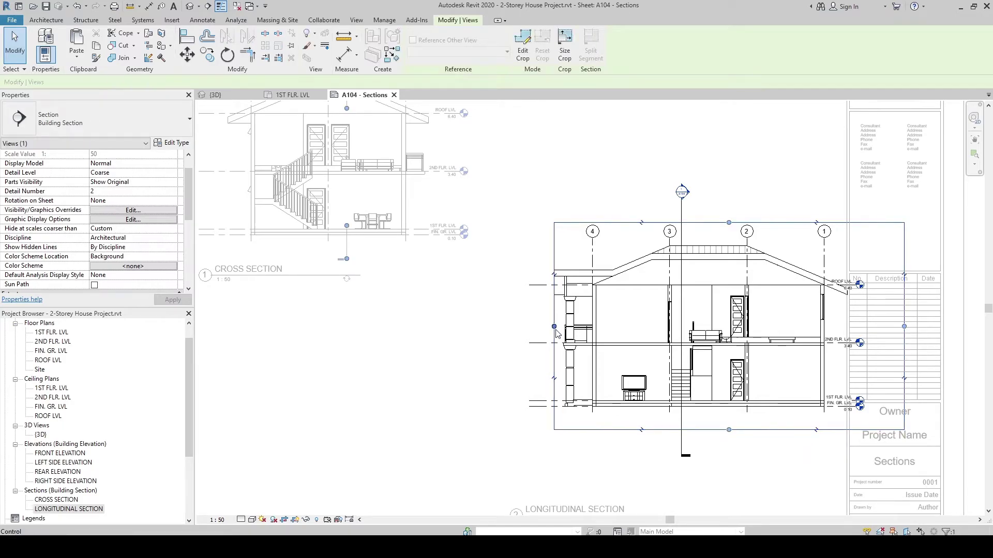
left_click_drag(532, 328, 532, 327)
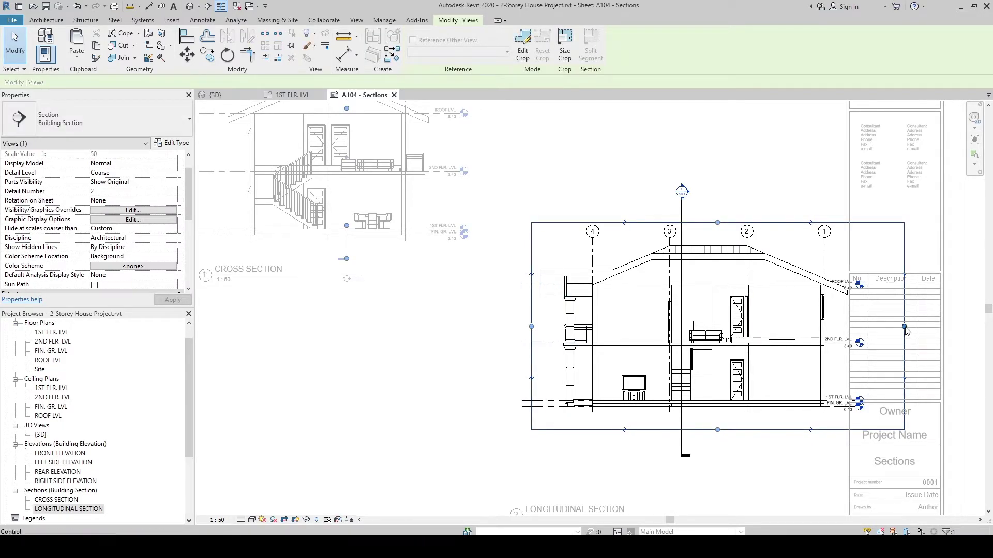
left_click_drag(903, 326, 888, 326)
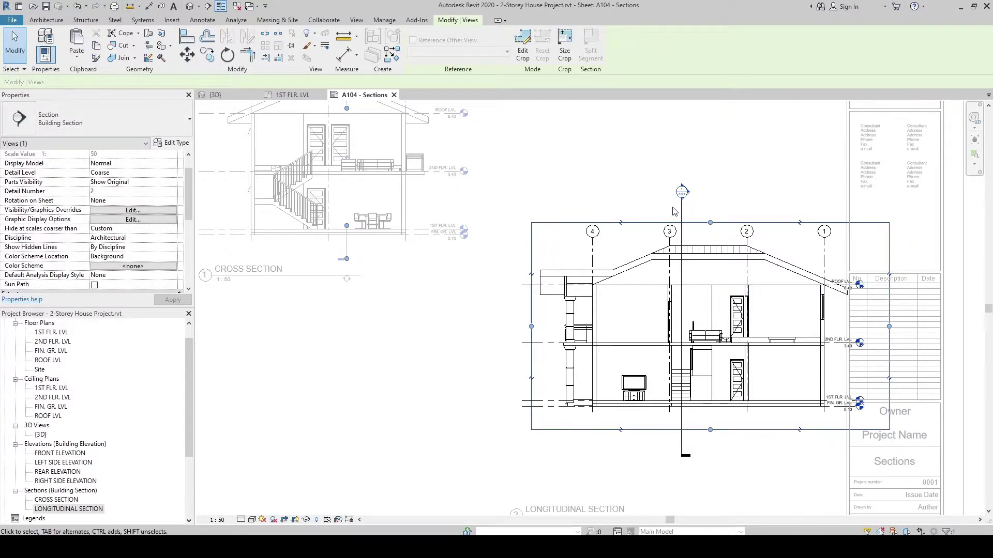
left_click(593, 242)
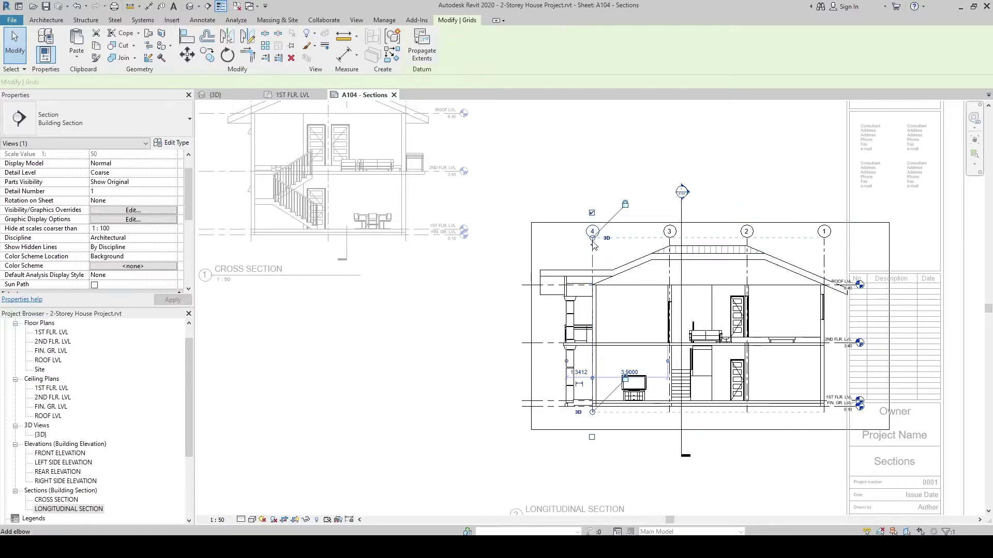
left_click_drag(593, 240, 592, 223)
- Shorten and break the cross-section marker line in the longitudinal section so only short end segments remain, and hide the view's crop region
left_click(682, 208)
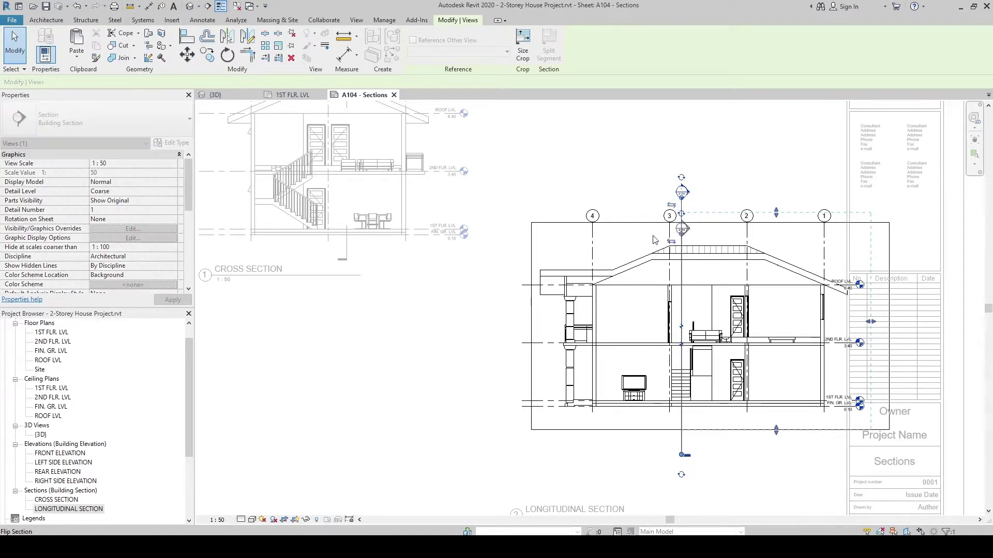
key("Escape")
scroll(650, 239, "down", 2)
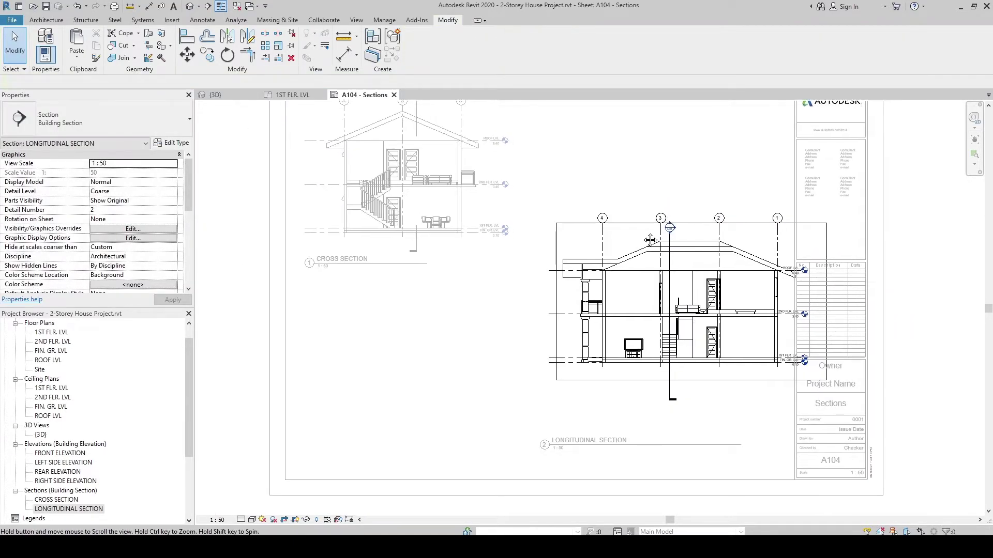
left_click(669, 372)
left_click_drag(669, 376, 669, 376)
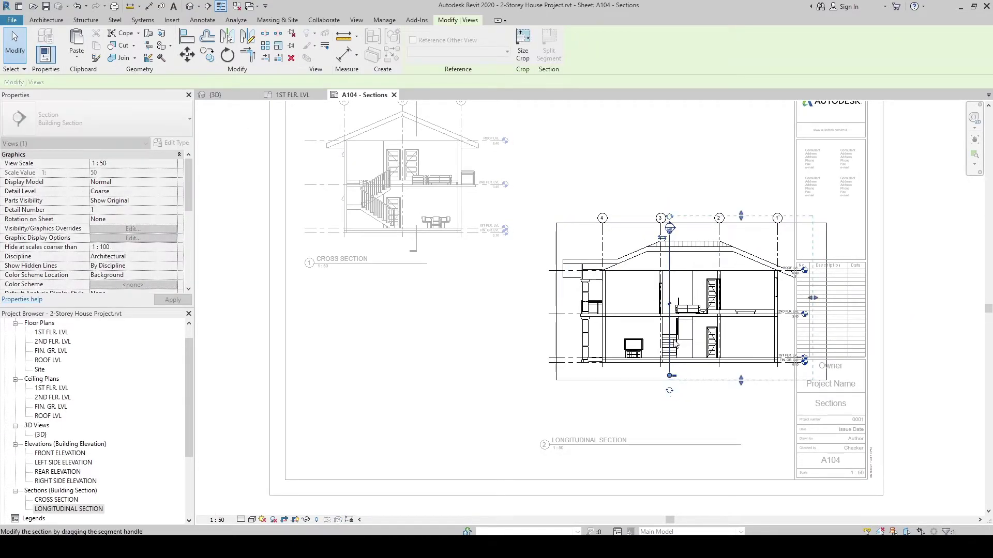
left_click(670, 304)
left_click_drag(671, 286, 670, 255)
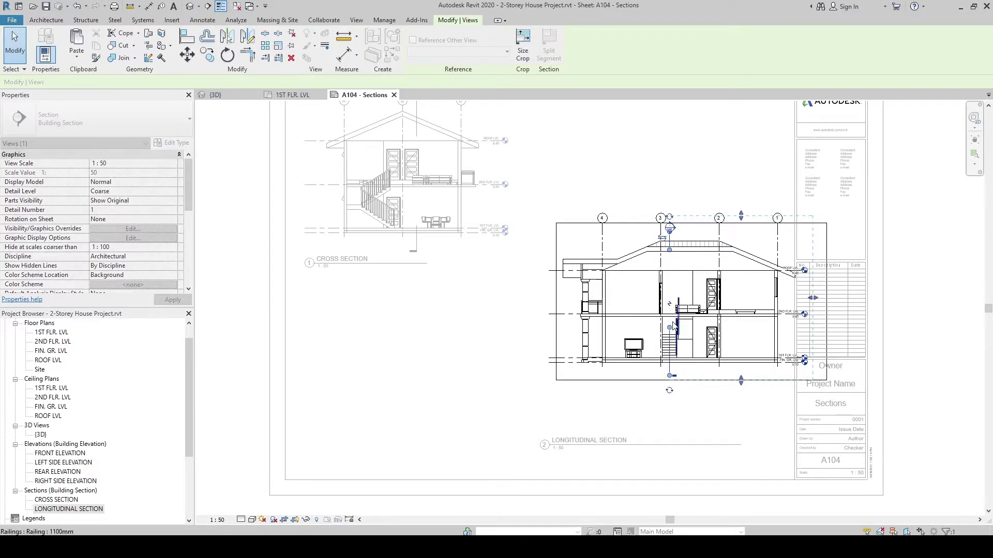
left_click_drag(670, 355, 669, 351)
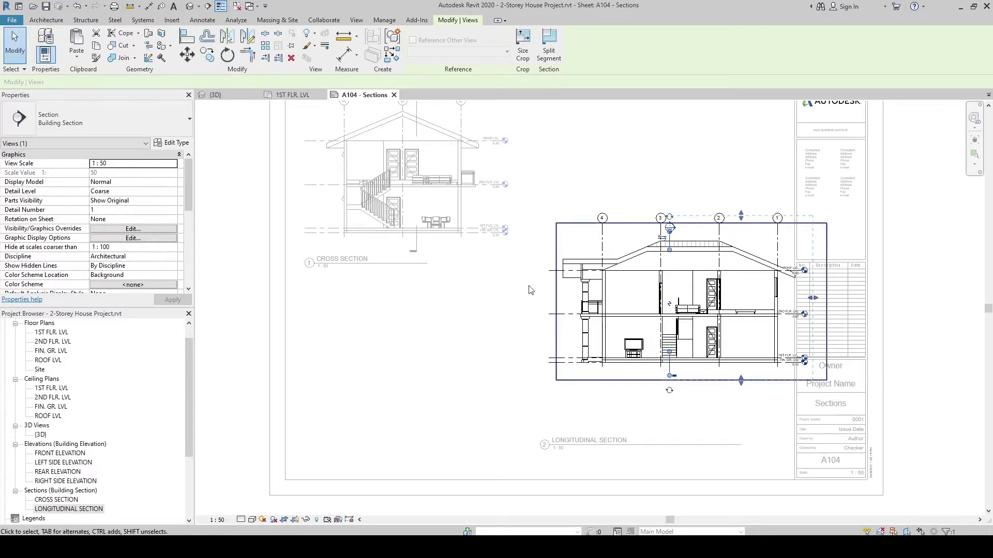
left_click(379, 412)
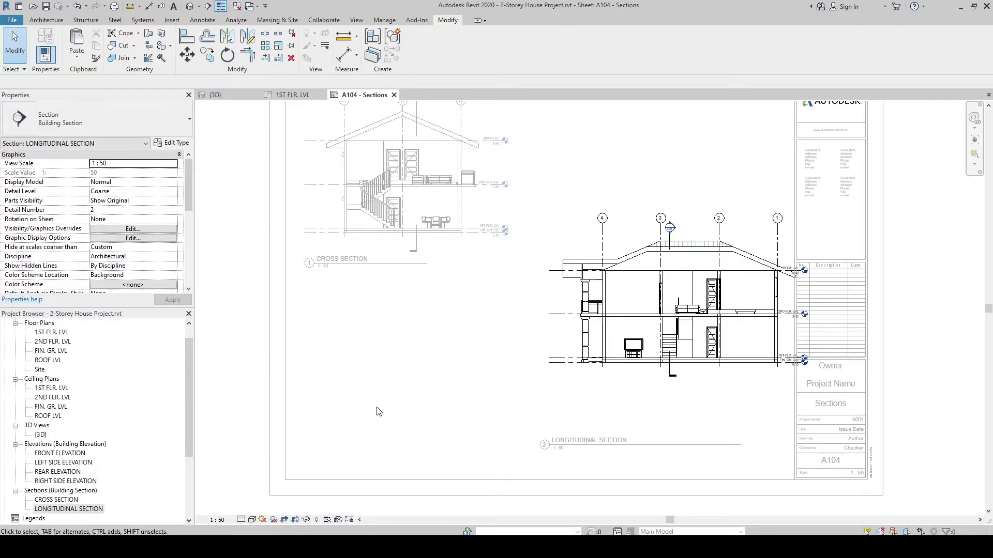
- Move the LONGITUDINAL SECTION viewport clear of the title block and place its view title just below the drawing, inside the sheet border
left_click_drag(716, 280, 664, 328)
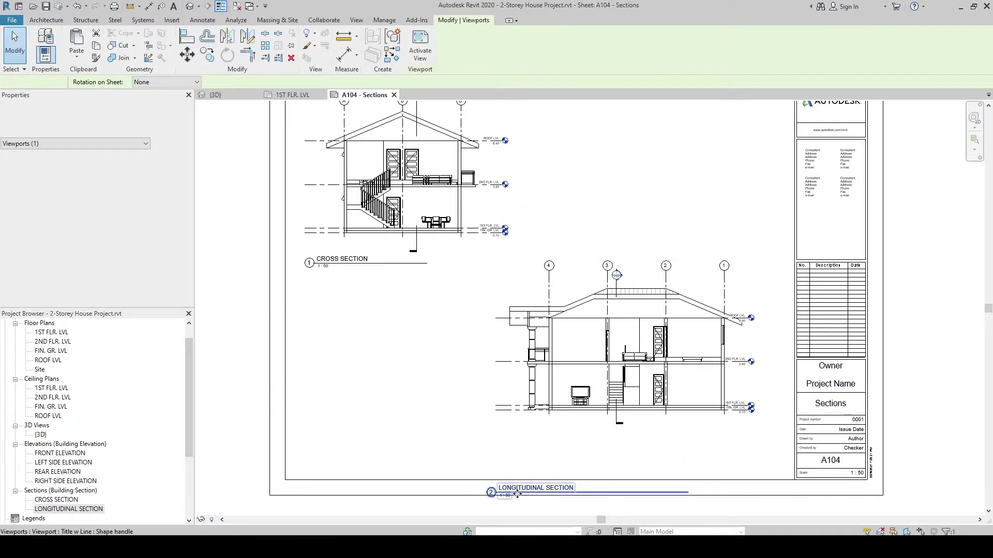
left_click_drag(517, 495, 516, 454)
left_click(433, 397)
scroll(433, 397, "down", 1)
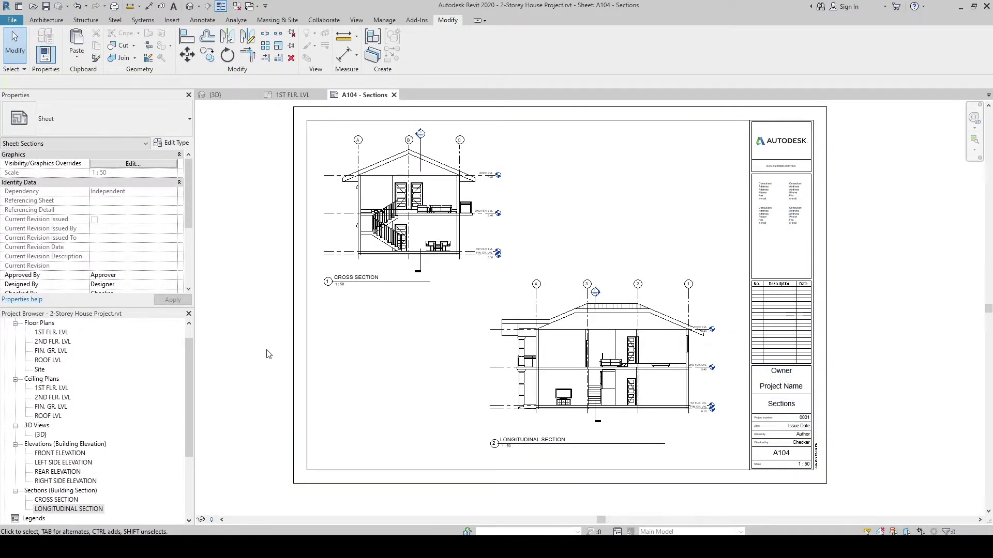
left_click_drag(186, 423, 185, 483)
left_click(49, 491)
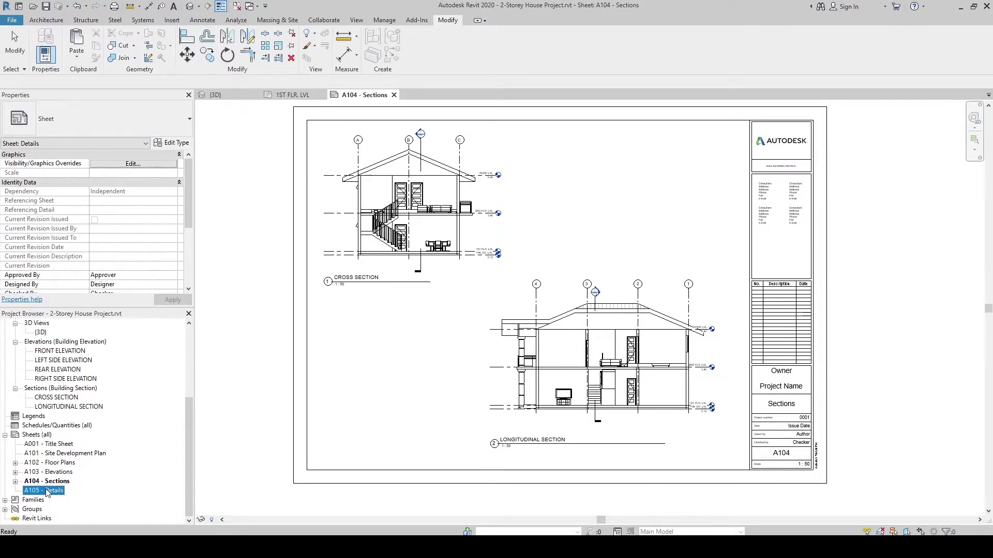
left_click(224, 448)
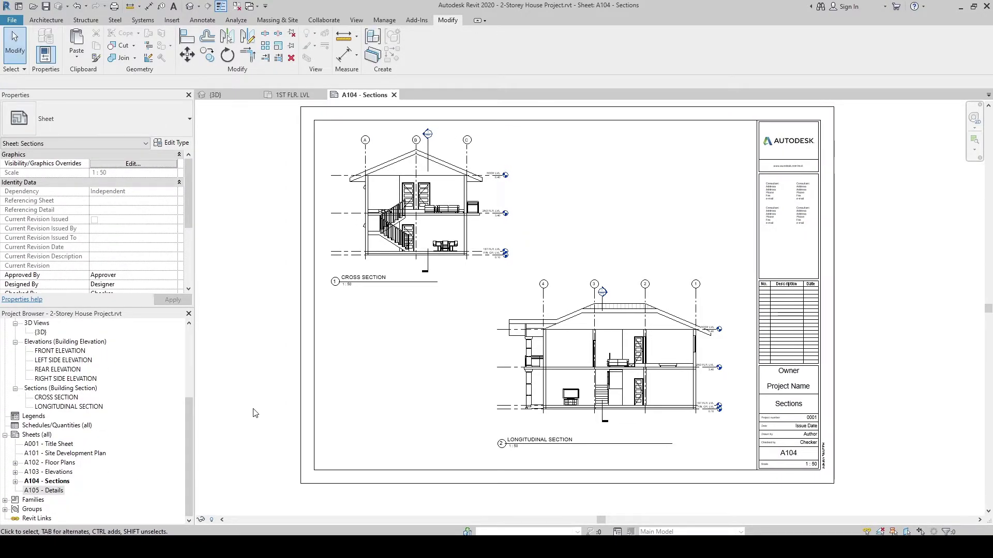
left_click(44, 494)
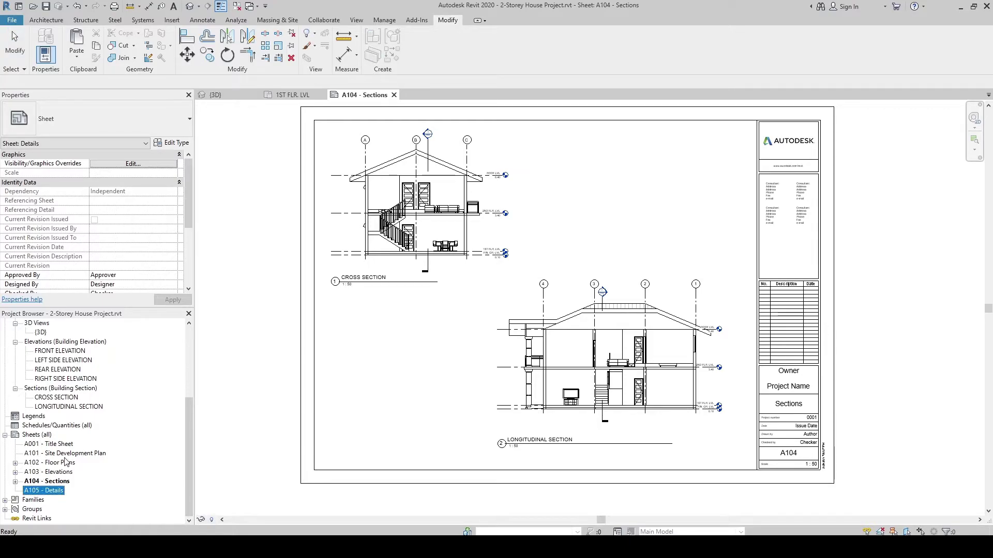
left_click(415, 376)
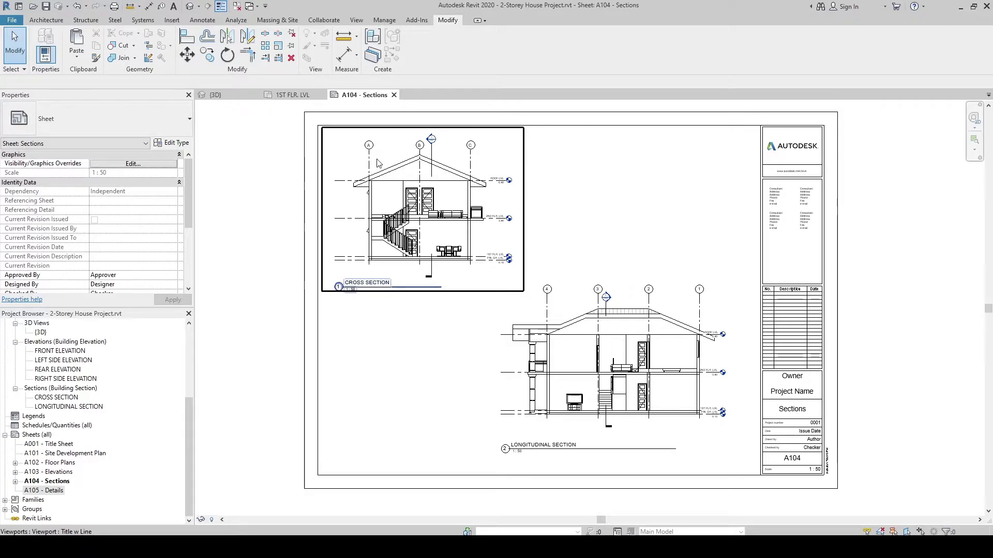
left_click(45, 491)
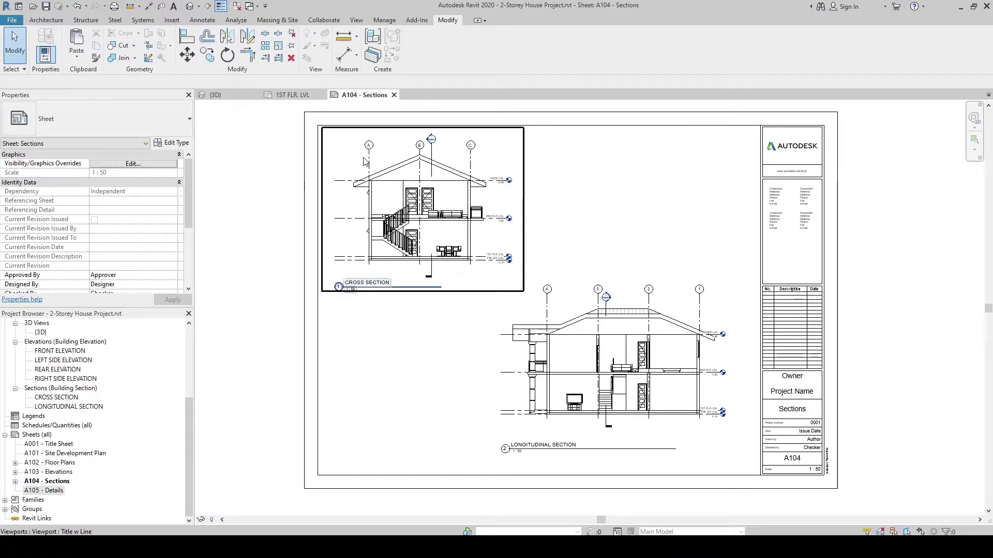
- Open the CROSS SECTION view and draw a rectangular callout around the full-height exterior wall at grid A, from above the eave to below ground
double_click(365, 164)
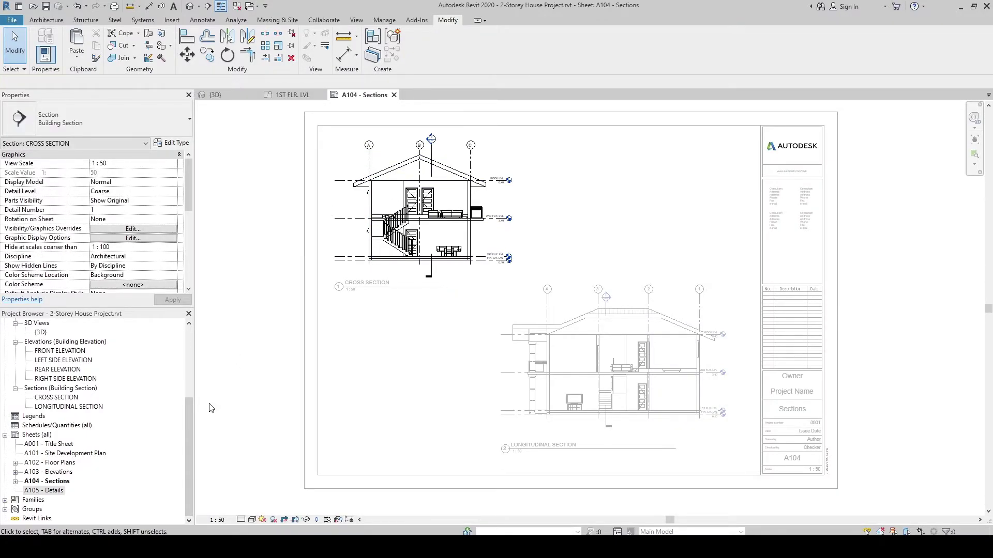
double_click(49, 399)
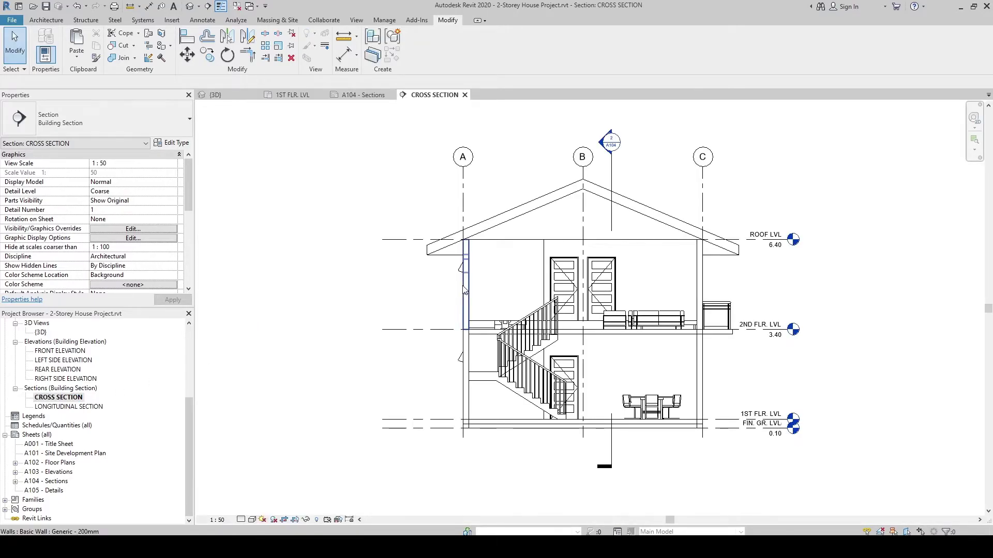
scroll(464, 290, "up", 3)
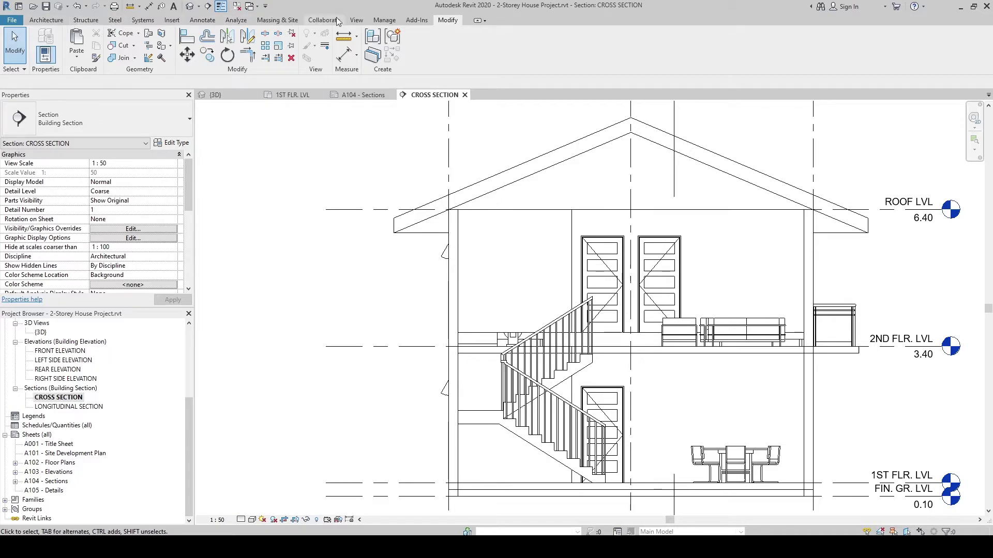
left_click(355, 20)
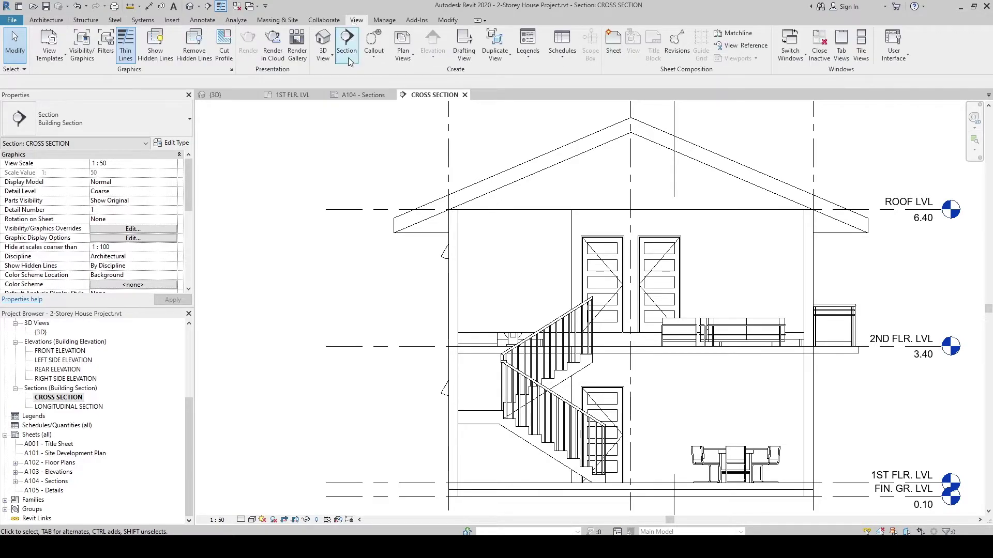
left_click(377, 59)
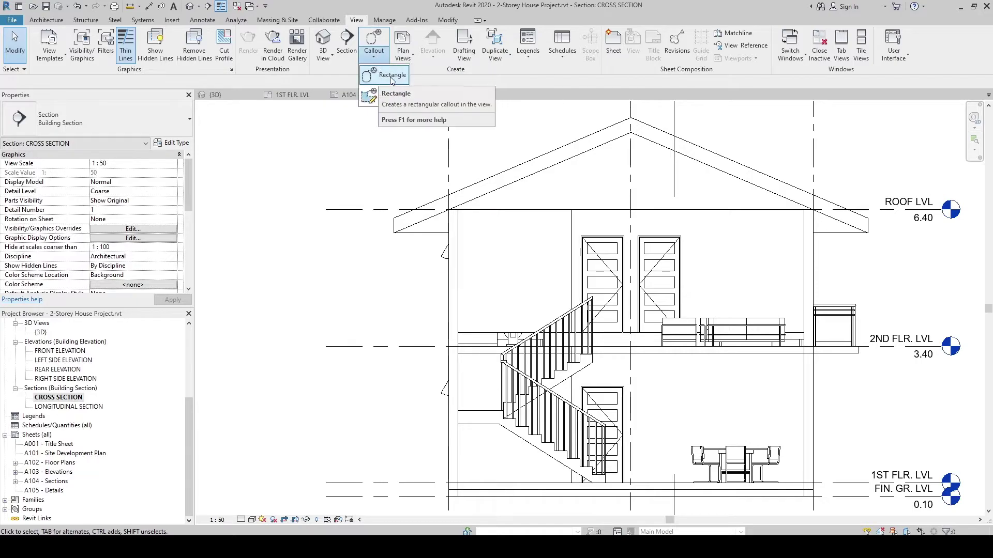
left_click(390, 75)
scroll(380, 165, "down", 3)
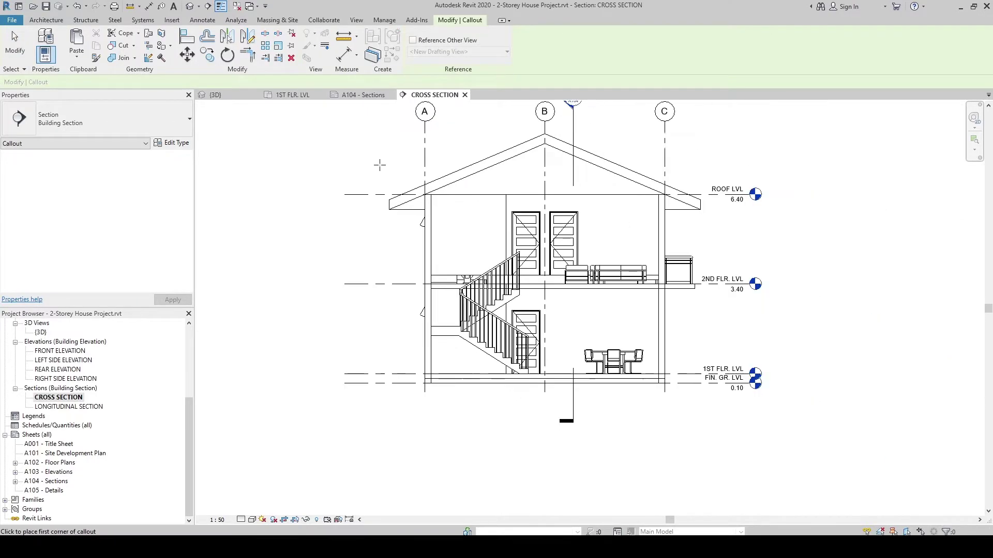
left_click_drag(380, 164, 452, 397)
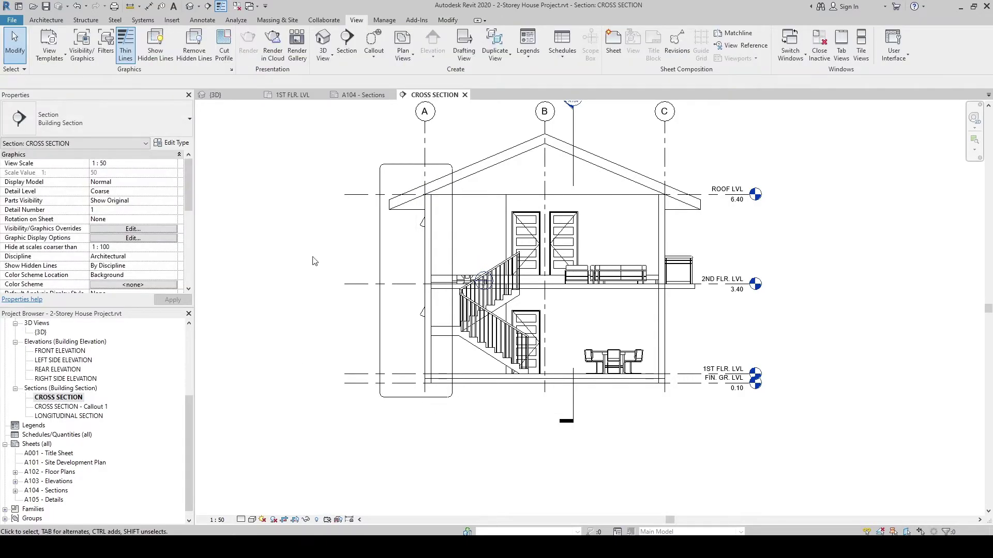
- Move the callout head outside the callout's upper-left corner and bend its leader so it meets the head horizontally
left_click(380, 246)
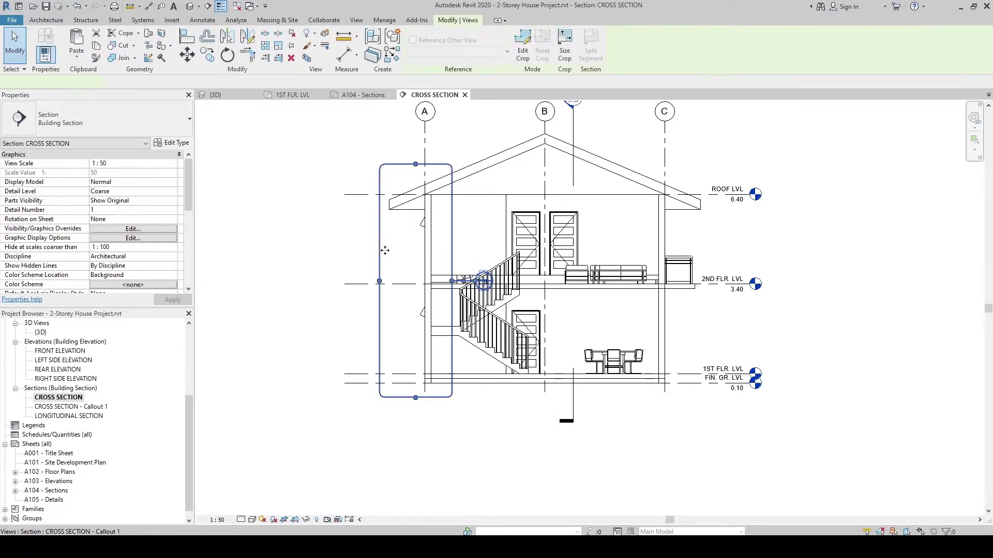
scroll(476, 283, "up", 2)
left_click_drag(473, 278, 472, 302)
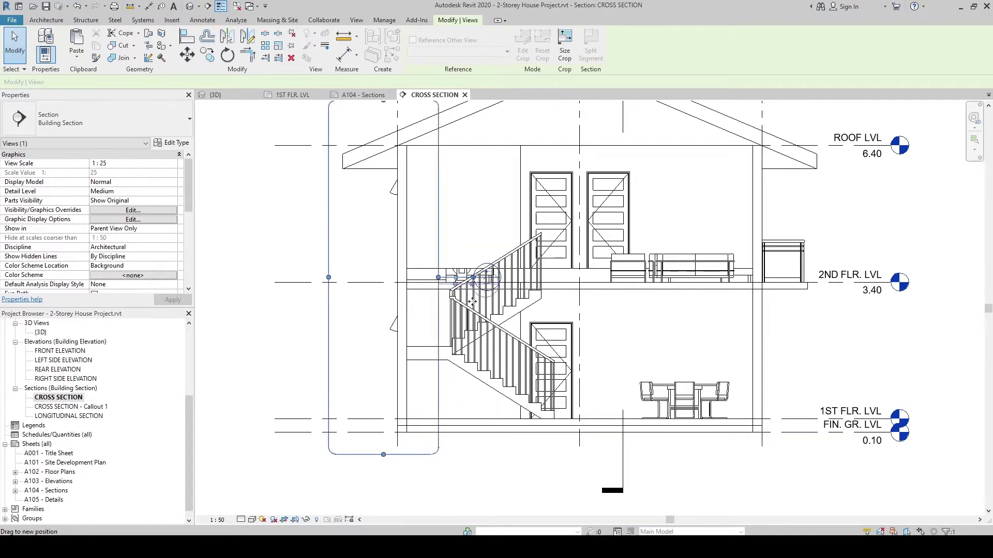
left_click_drag(419, 350, 312, 244)
scroll(312, 244, "down", 2)
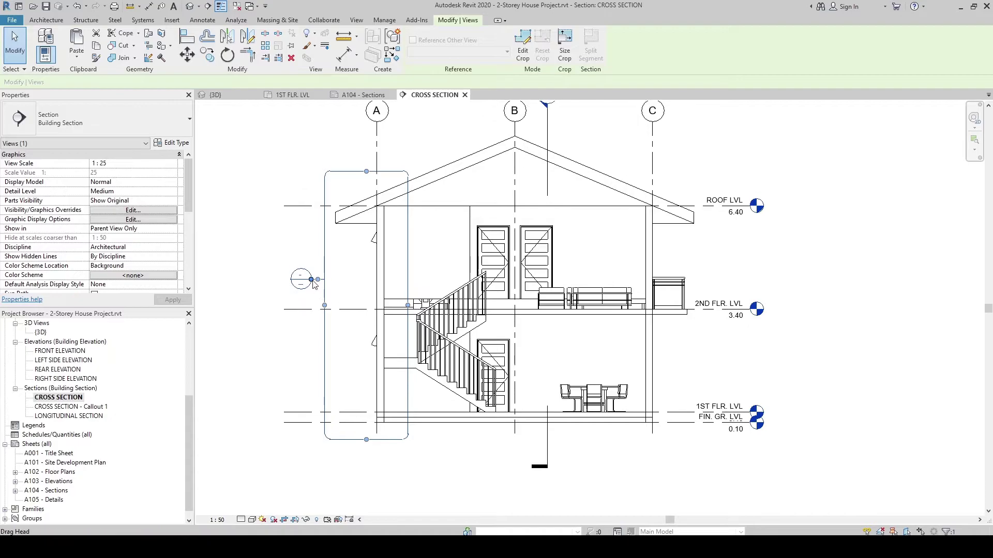
left_click_drag(310, 206, 314, 155)
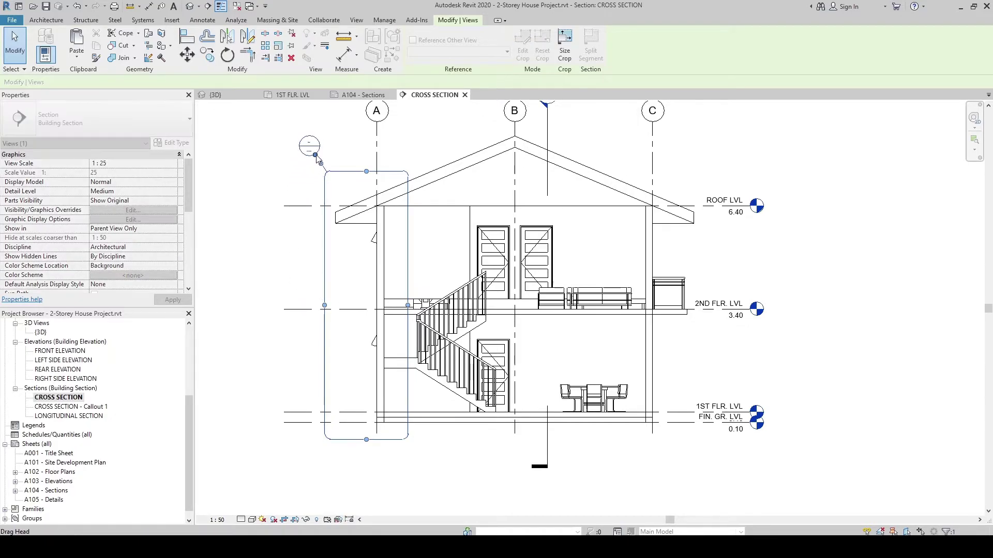
scroll(314, 155, "up", 5)
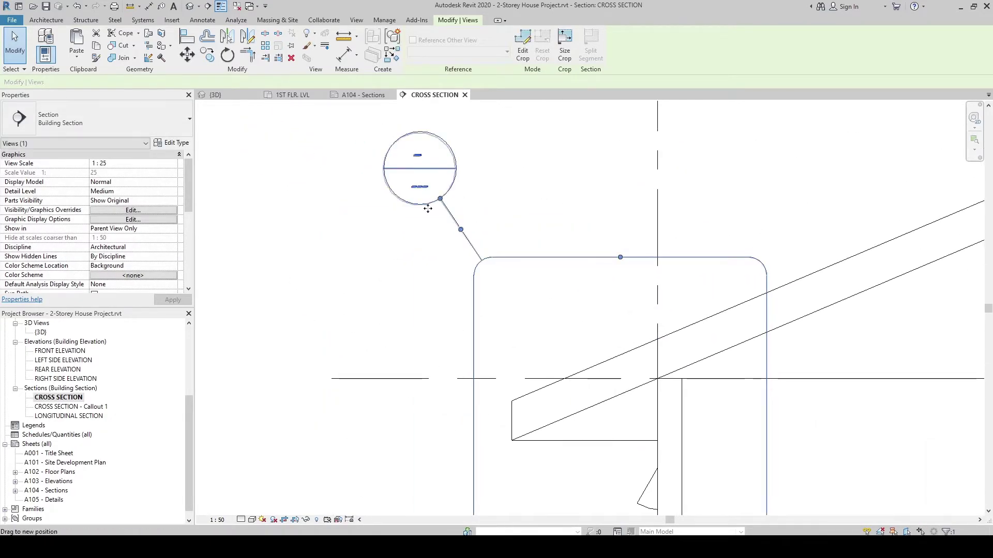
mouse_move(447, 198)
left_mouse_down()
mouse_move(456, 243)
mouse_move(456, 213)
left_mouse_up()
scroll(459, 212, "up", 5)
scroll(449, 215, "down", 5)
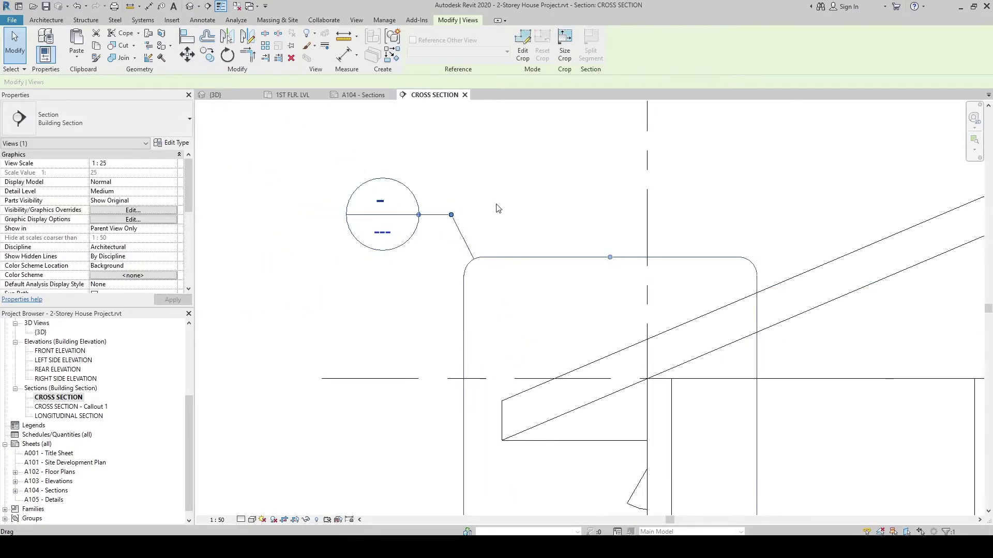
scroll(496, 208, "down", 6)
left_click(497, 209)
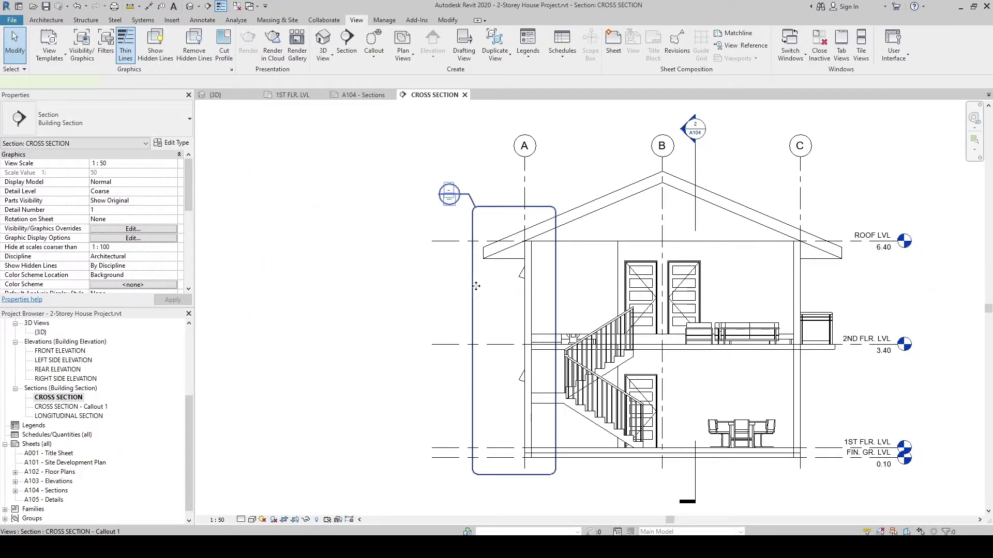
- Narrow the wall callout slightly by moving both of its side boundaries inward
left_click(475, 286)
mouse_move(472, 340)
left_mouse_down()
mouse_move(486, 342)
mouse_move(474, 341)
left_mouse_up()
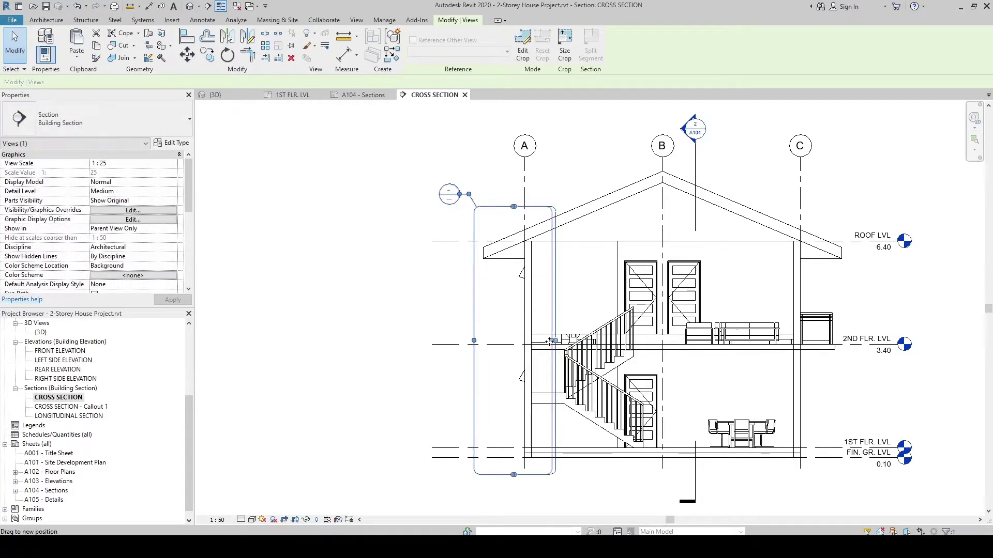
left_click_drag(550, 342, 552, 342)
left_click(445, 305)
scroll(444, 300, "down", 3)
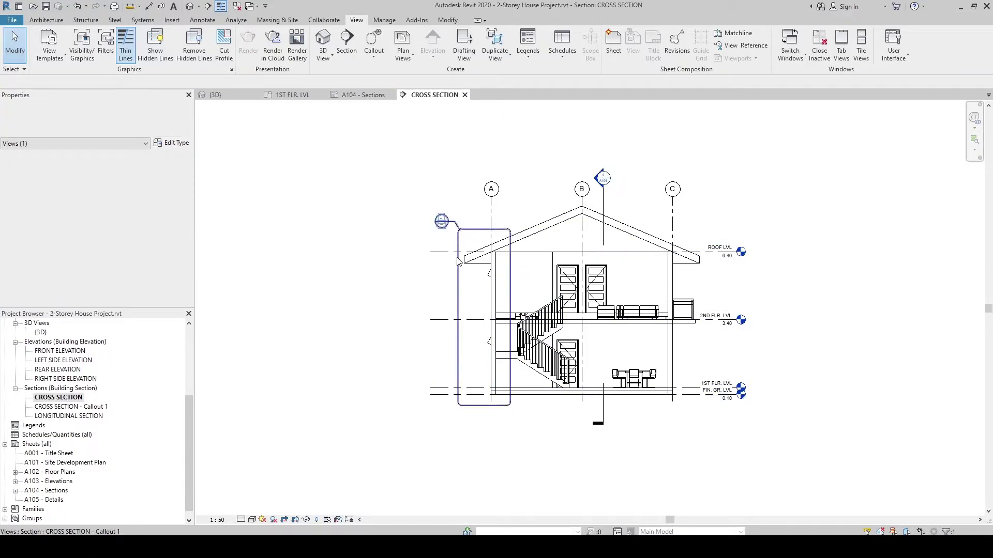
scroll(458, 288, "up", 2)
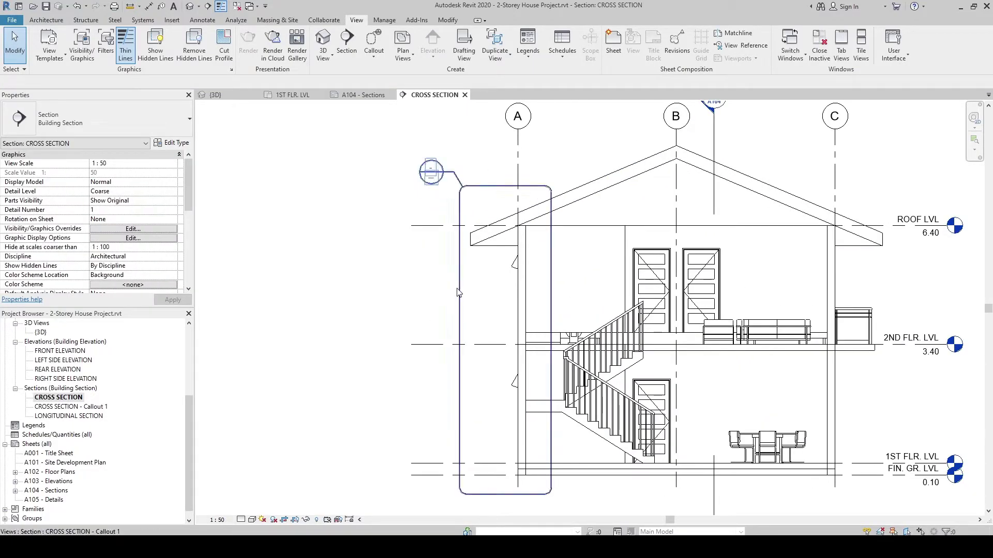
scroll(457, 292, "down", 3)
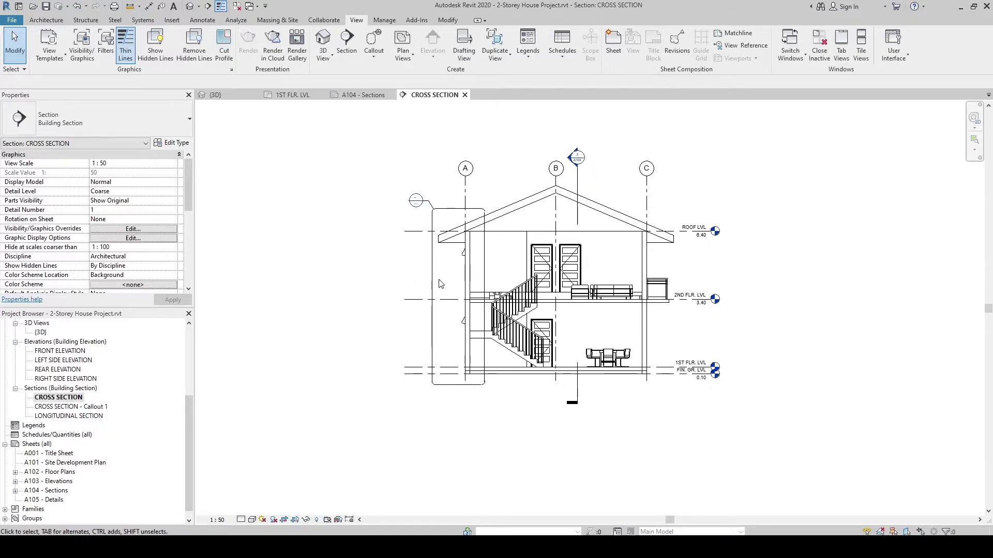
- Open the wall callout's view and compare it with the callout boundary at grid A in the CROSS SECTION view
left_click(450, 213)
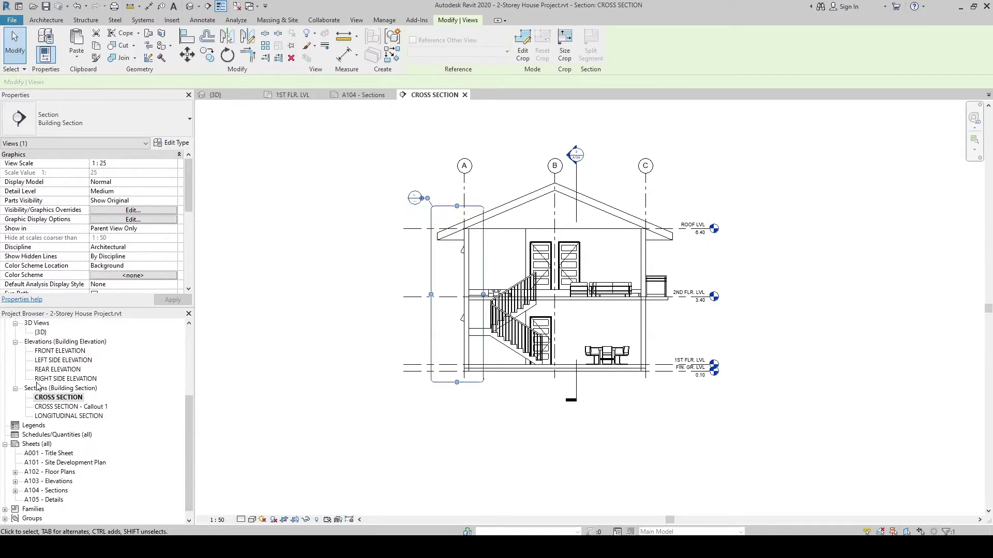
left_click_drag(187, 404, 188, 393)
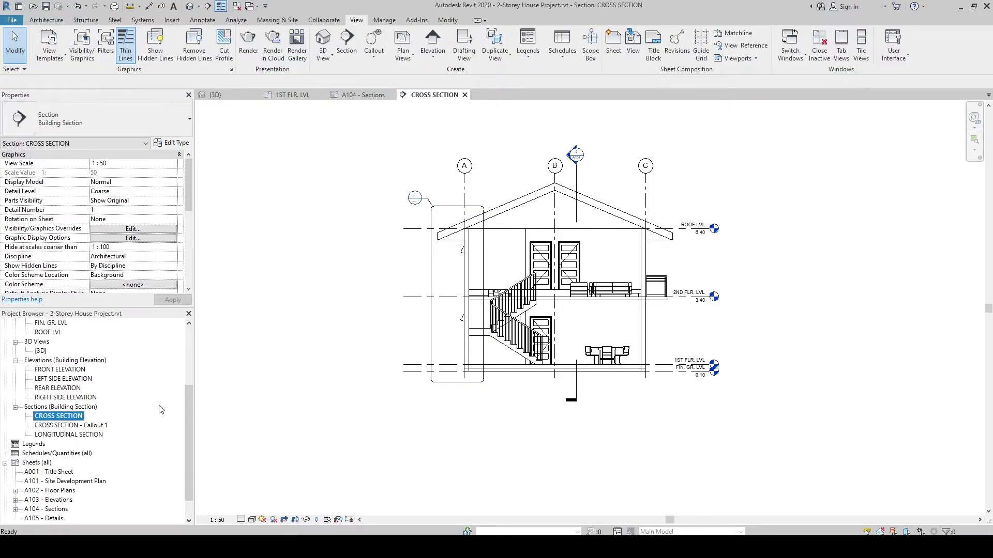
left_click(54, 426)
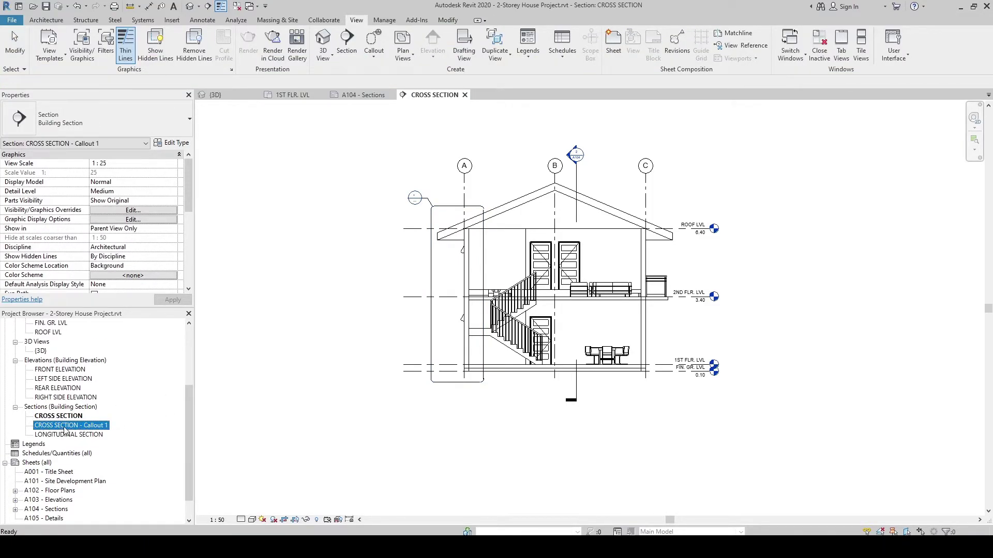
left_click(433, 221)
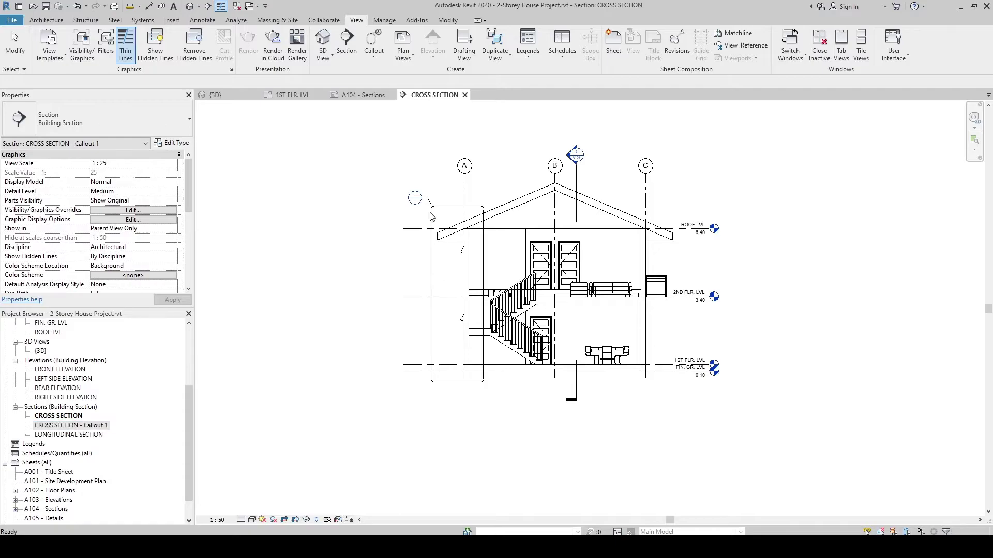
double_click(60, 426)
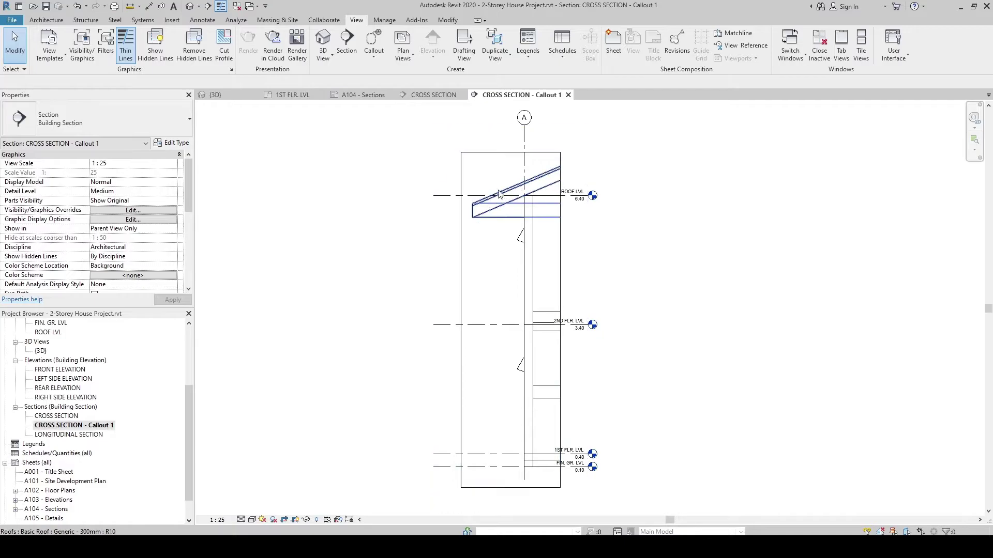
left_click(429, 96)
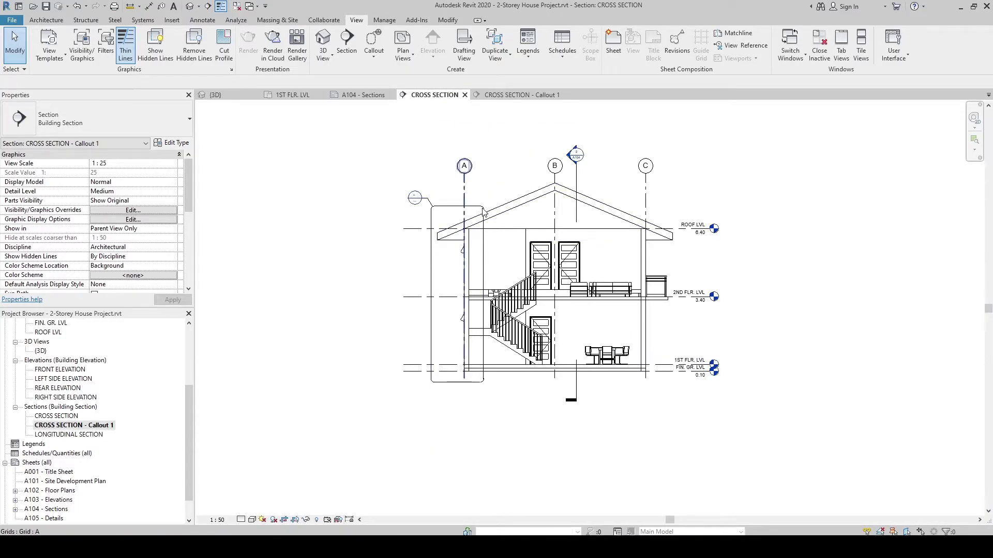
double_click(472, 251)
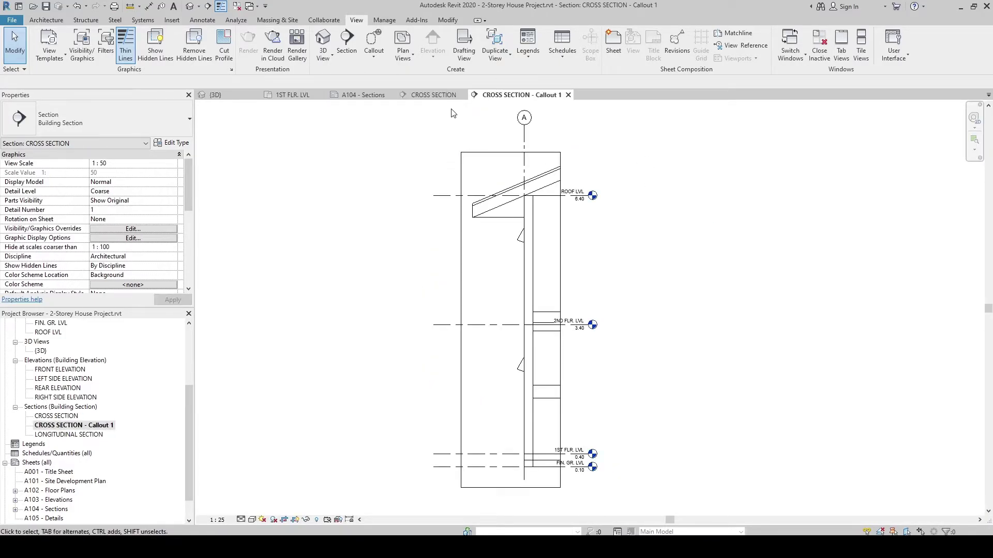
left_click(429, 95)
left_click(510, 95)
- Rename the callout view as WALL SECTION and close it
right_click(96, 427)
left_click(122, 343)
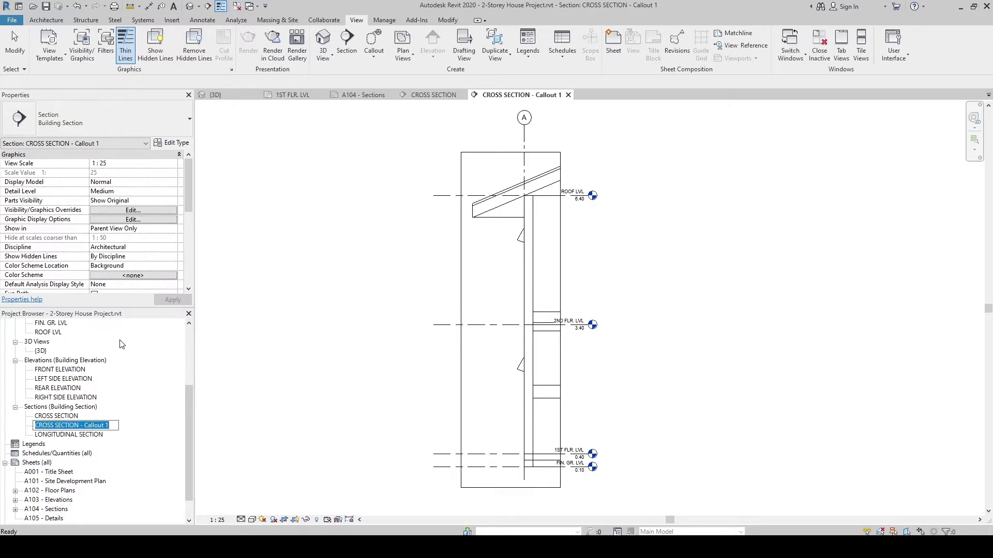
type("wA")
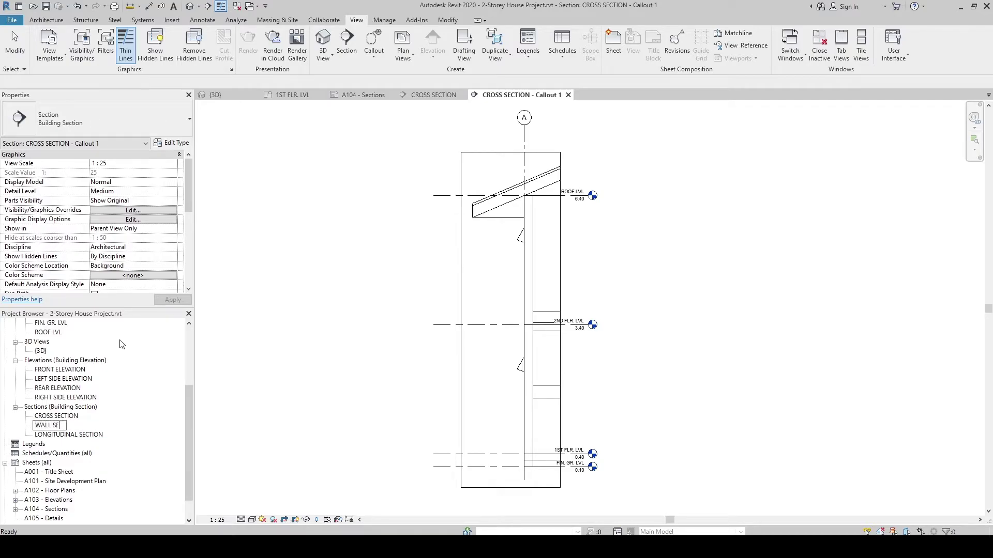
key("Return")
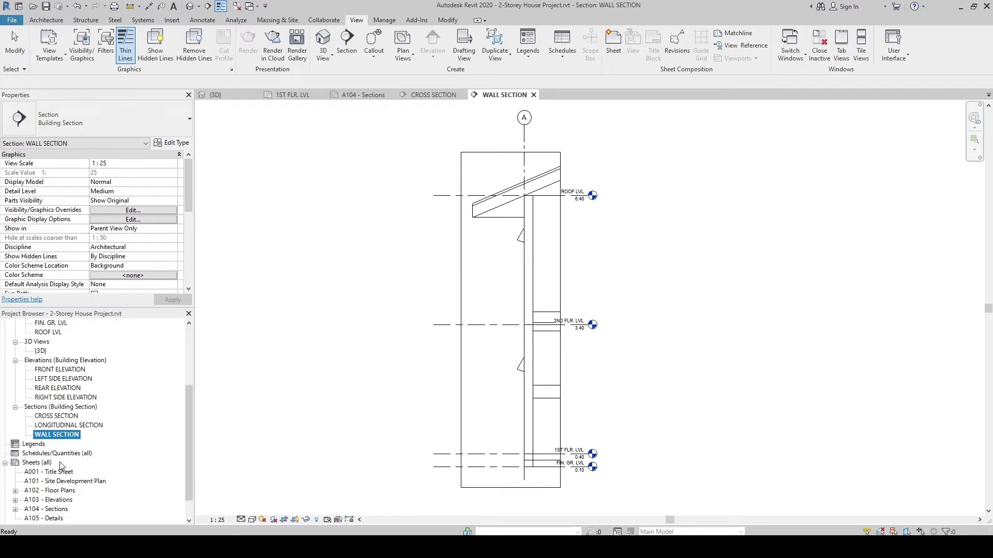
scroll(300, 362, "down", 2)
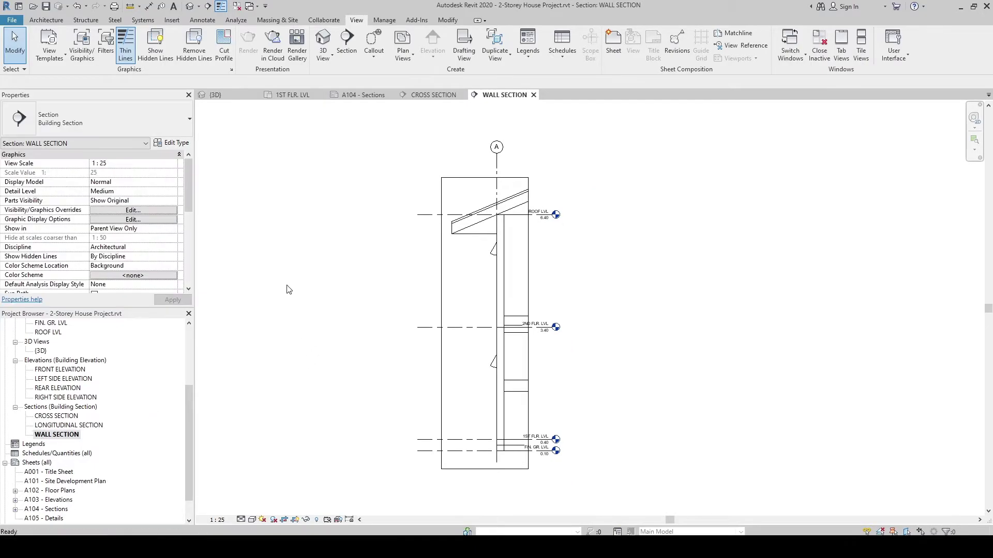
left_click(533, 95)
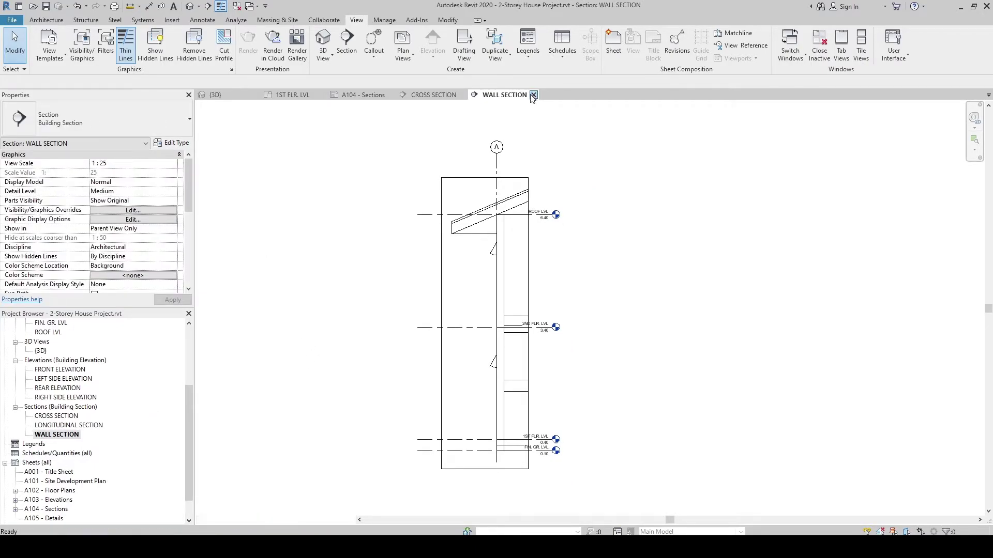
- Open sheet A105 - Details and place the WALL SECTION view in the left part of the sheet
scroll(187, 418, "down", 1)
left_click(55, 406)
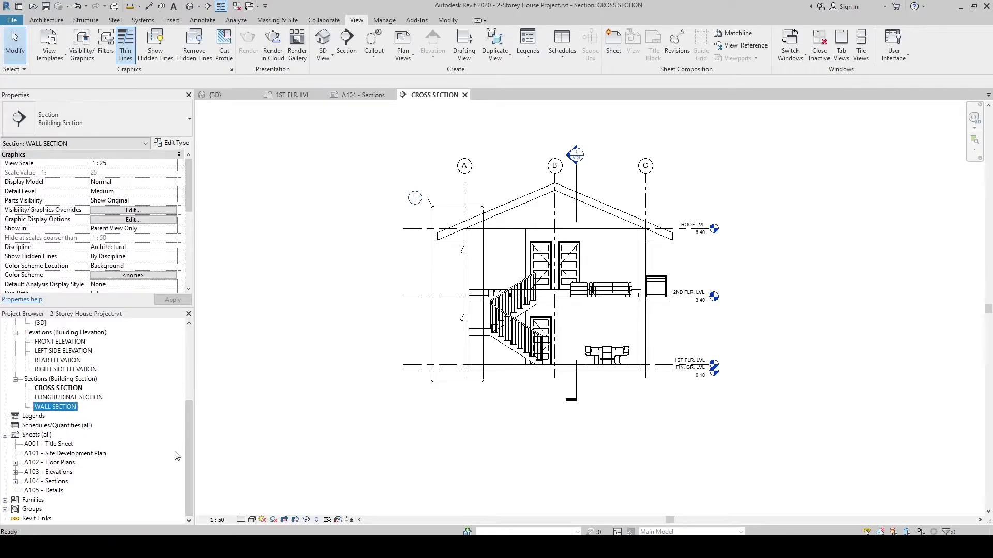
double_click(49, 491)
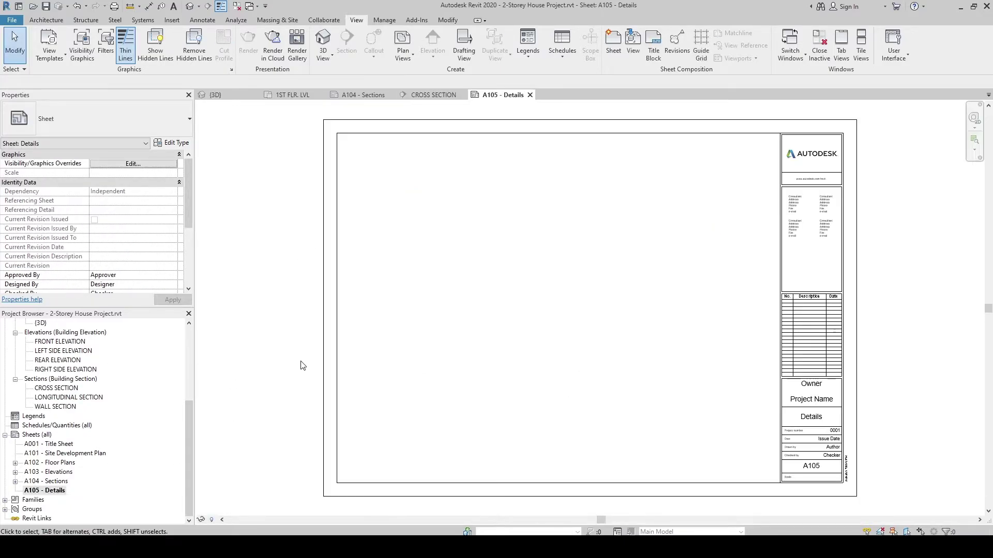
left_click(52, 406)
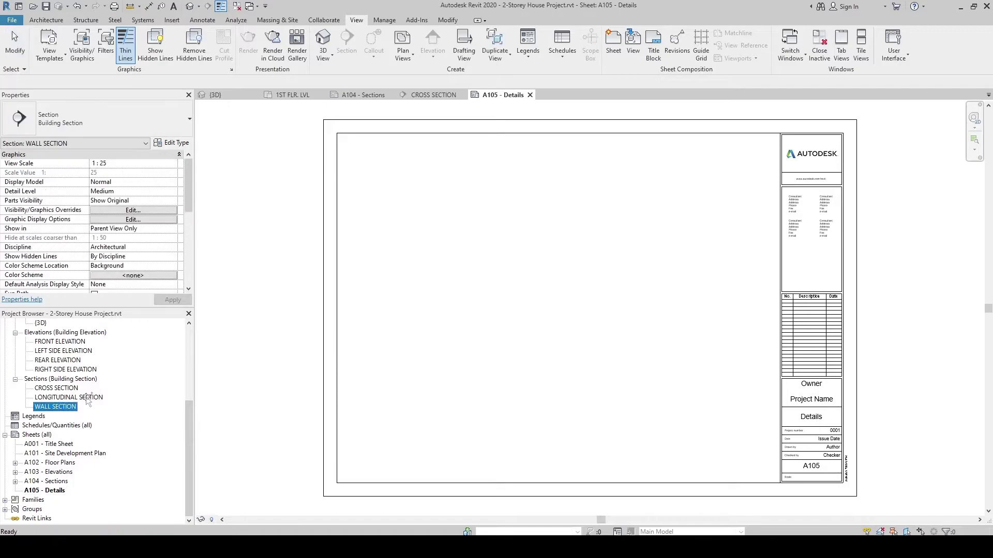
left_click_drag(473, 240, 467, 244)
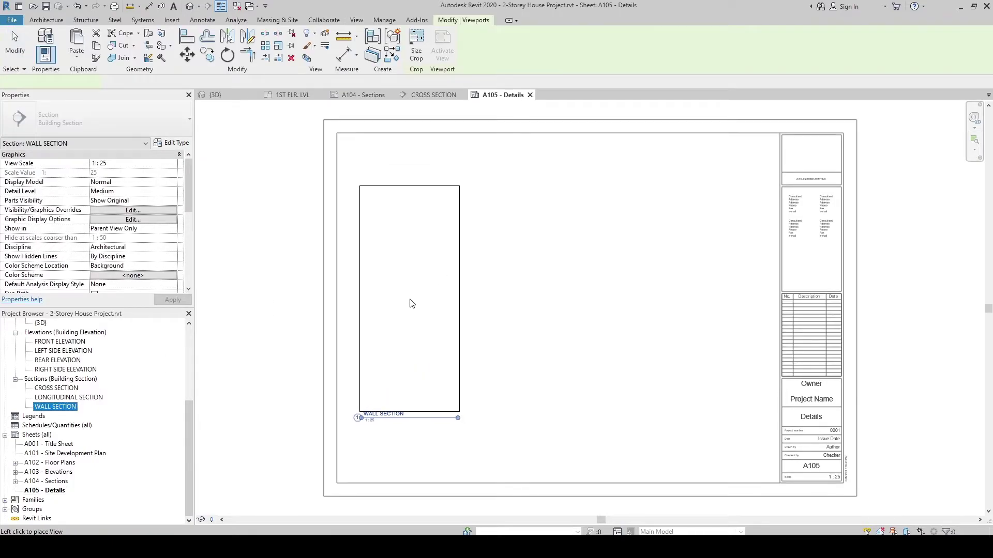
left_click(411, 302)
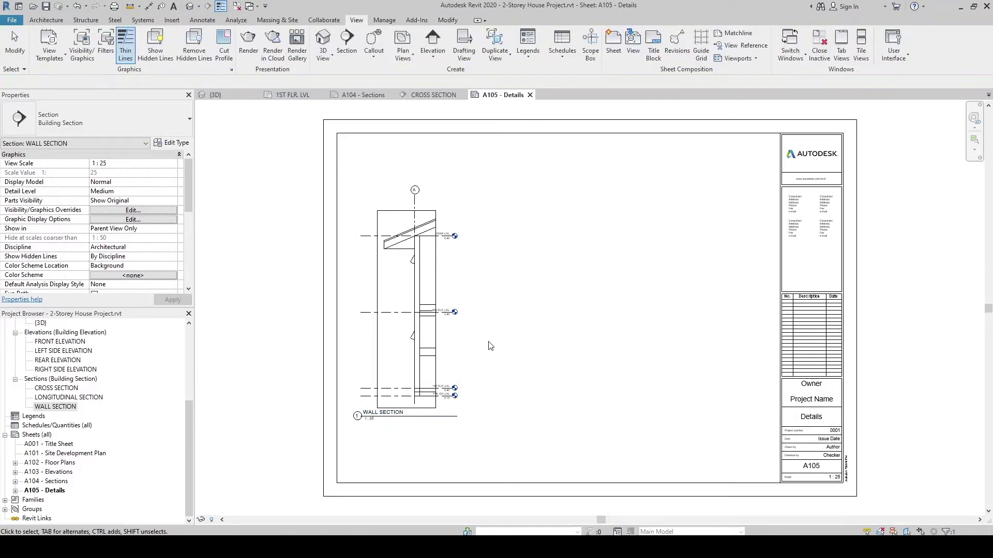
- Move the WALL SECTION view title slightly farther down, clear of the drawing
left_click(375, 421)
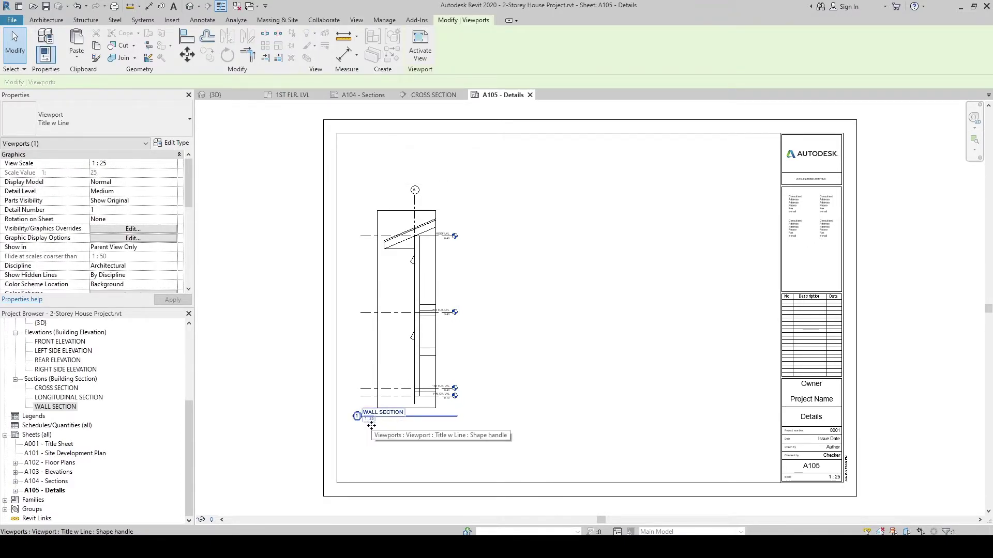
left_click_drag(370, 423, 370, 438)
left_click(526, 322)
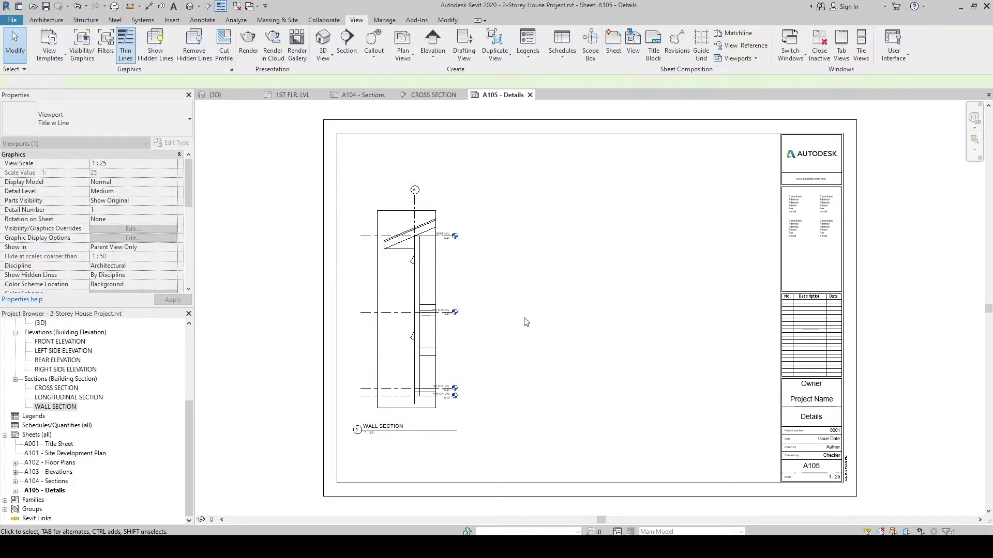
- Activate the WALL SECTION viewport, set its scale to 1:20, hide its crop region and deactivate it
double_click(409, 340)
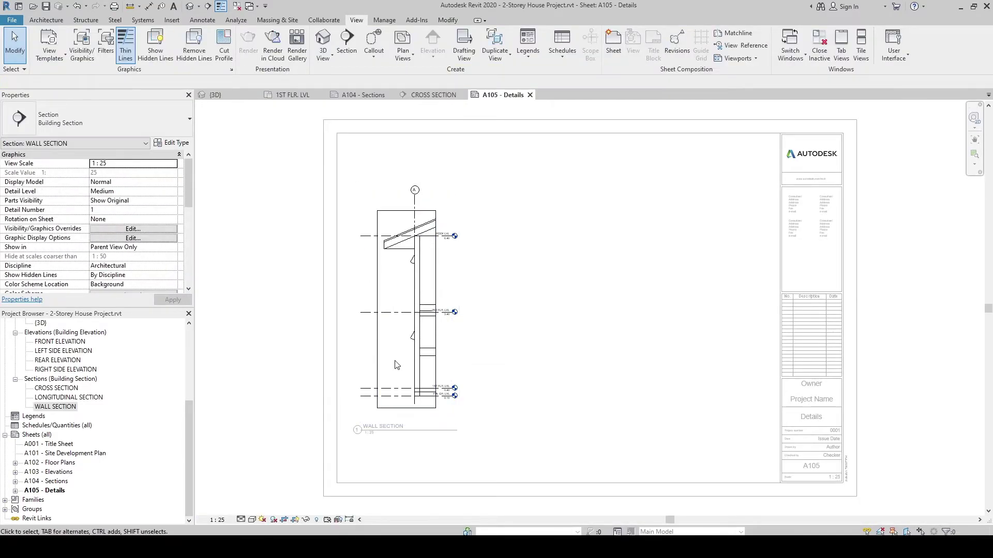
left_click(224, 520)
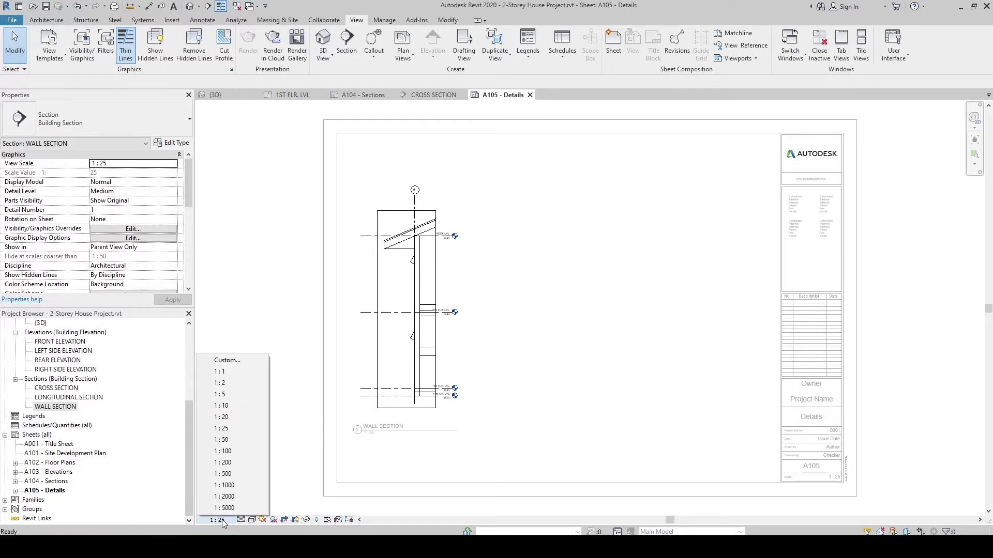
left_click(234, 417)
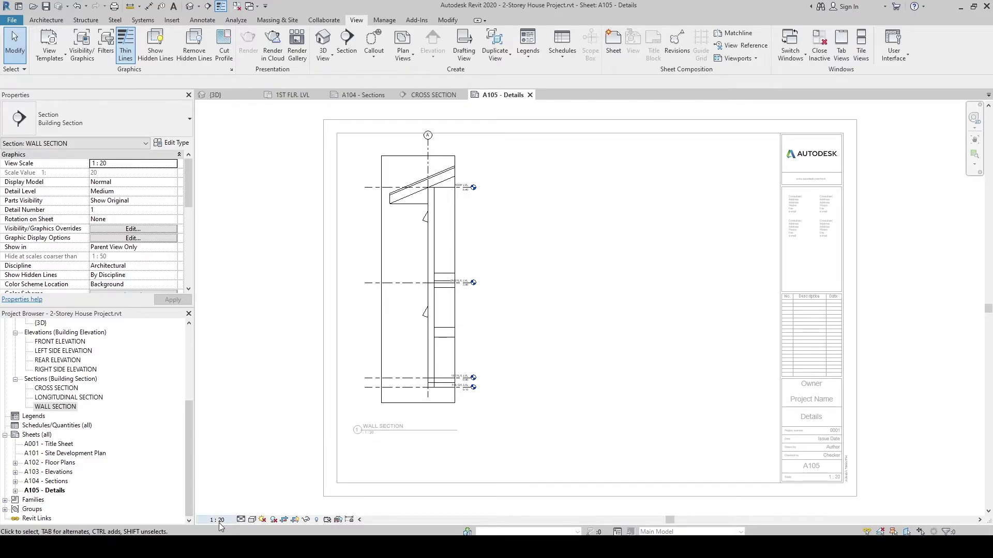
left_click(297, 521)
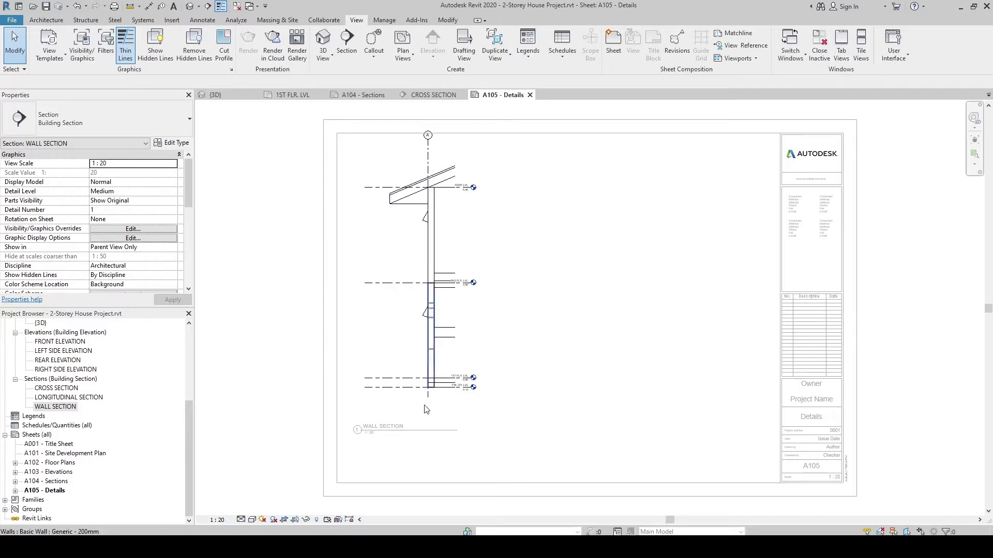
double_click(648, 265)
- Move the WALL SECTION viewport down and left on the sheet and place its title just below the drawing, inside the border
left_click_drag(431, 202, 412, 231)
left_click(586, 254)
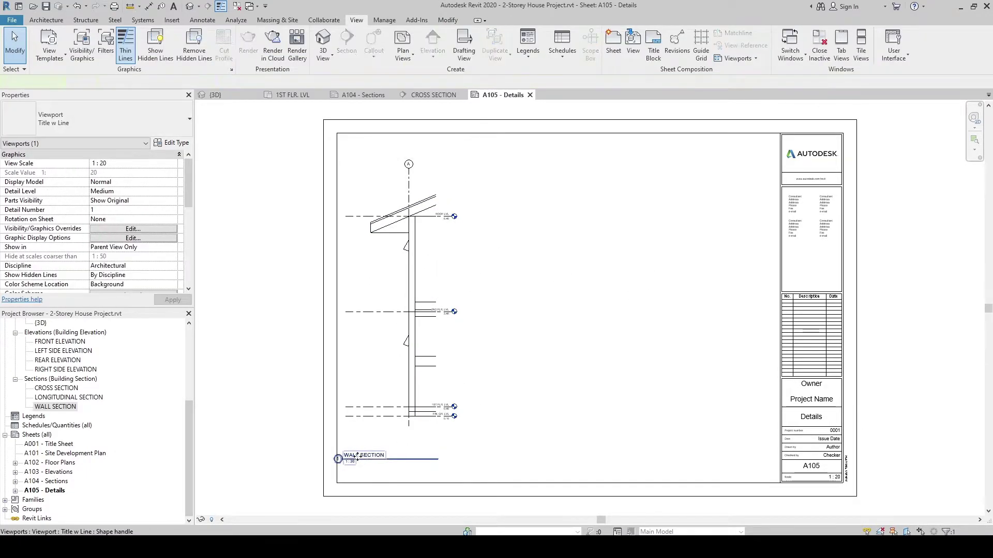
left_click_drag(363, 457, 404, 432)
left_click(532, 348)
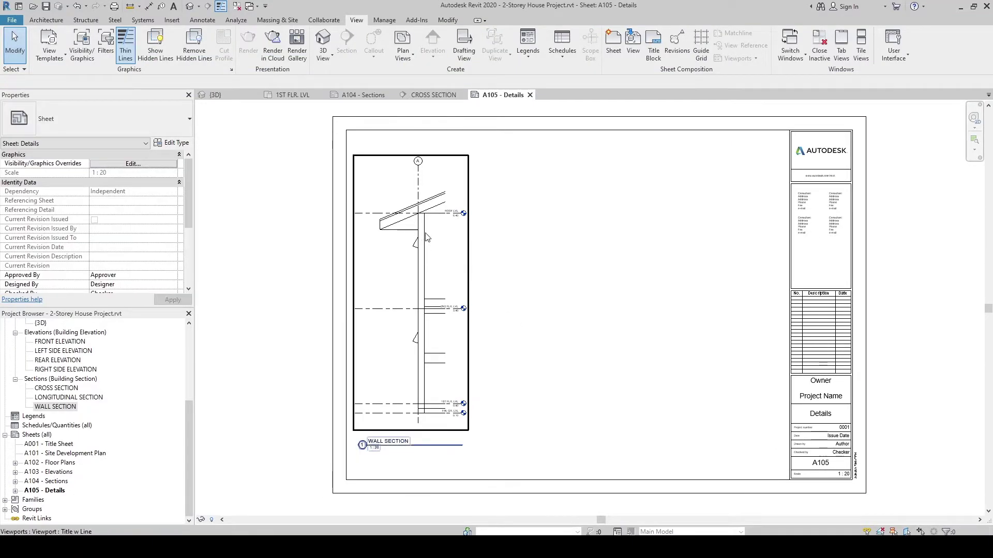
- Check the wall callout head's detail and sheet reference on sheet A104 against the view title and sheet number on A105
left_click(433, 95)
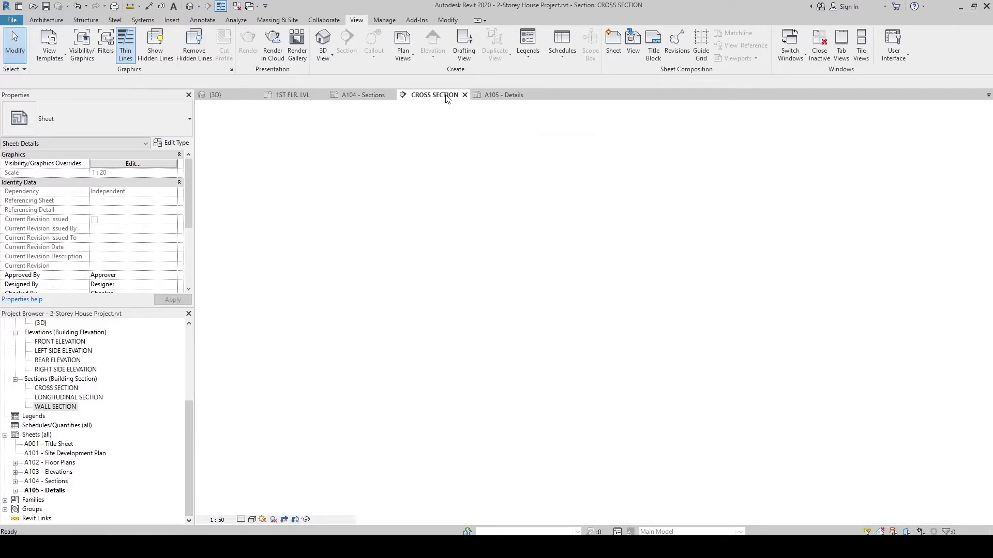
left_click(491, 98)
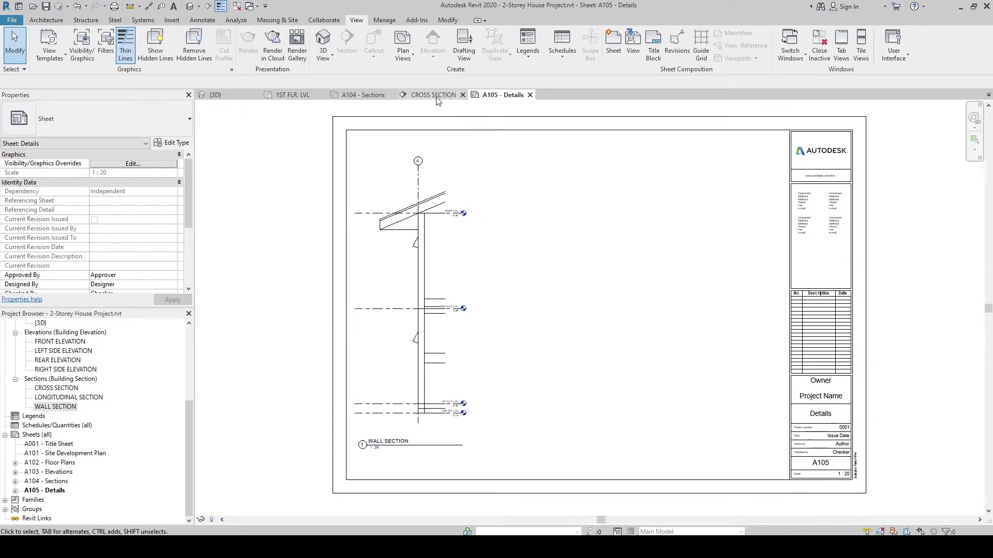
left_click(357, 95)
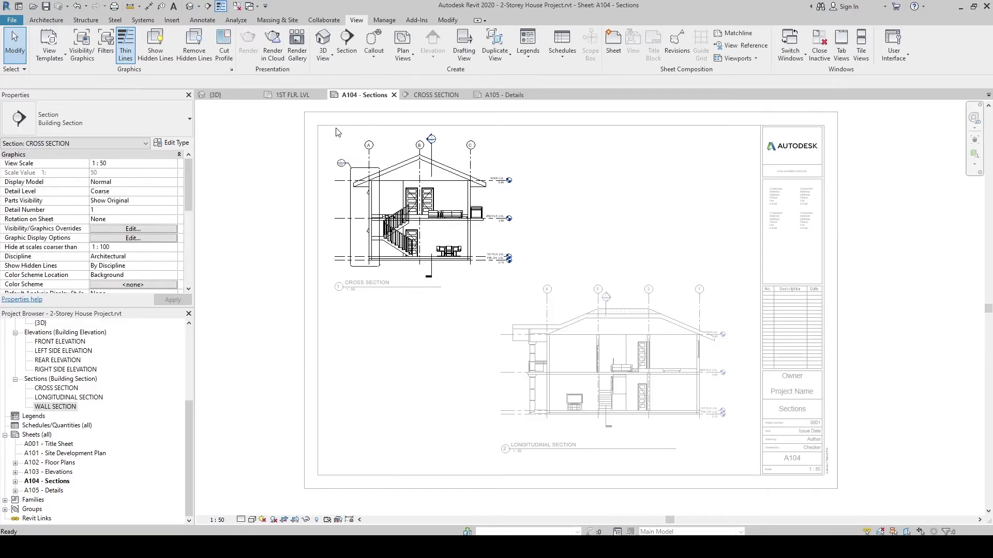
double_click(377, 332)
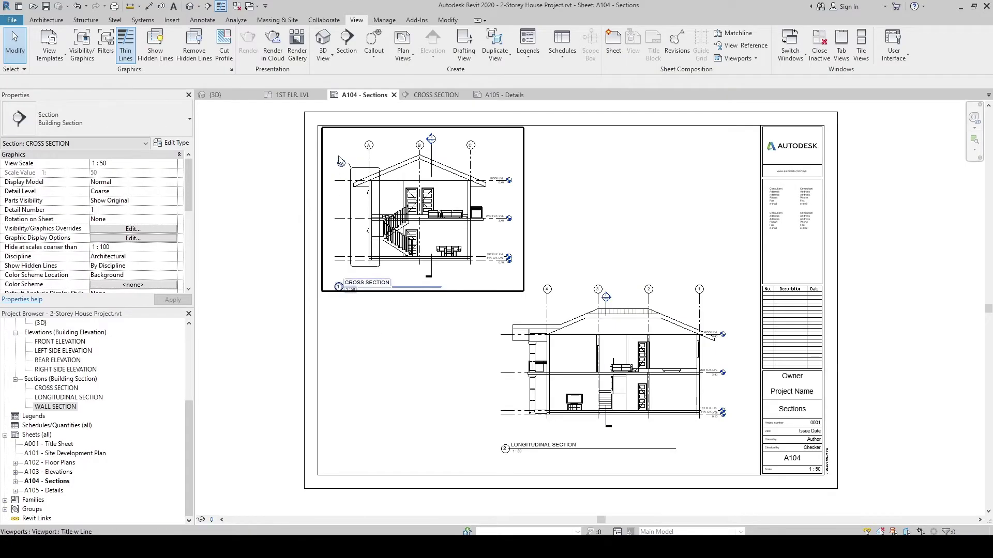
scroll(341, 162, "up", 5)
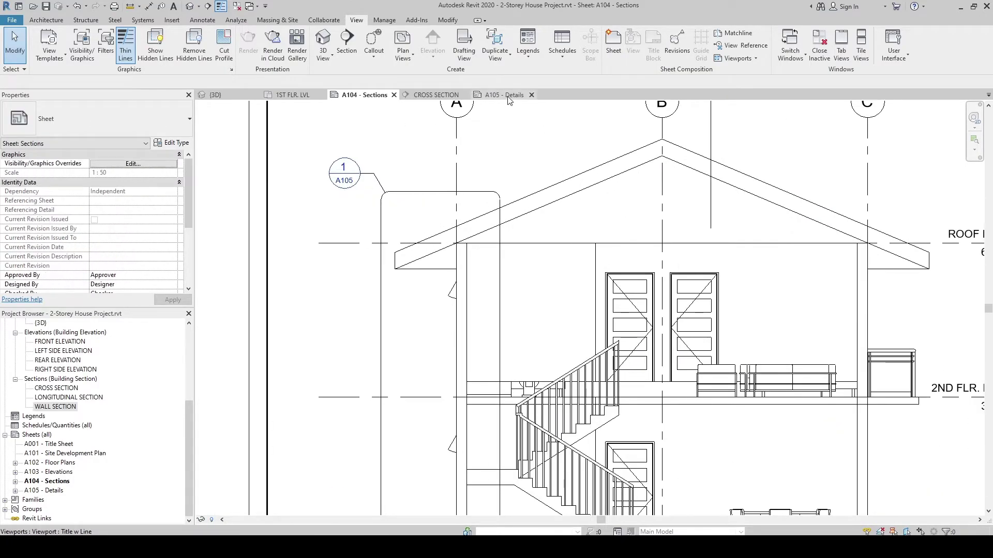
left_click(507, 96)
scroll(441, 419, "up", 5)
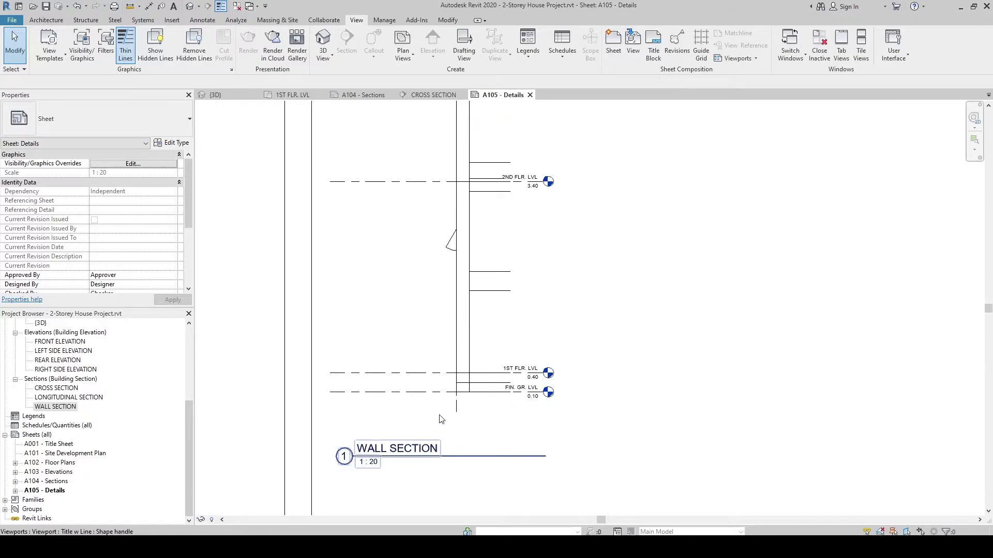
scroll(441, 419, "down", 4)
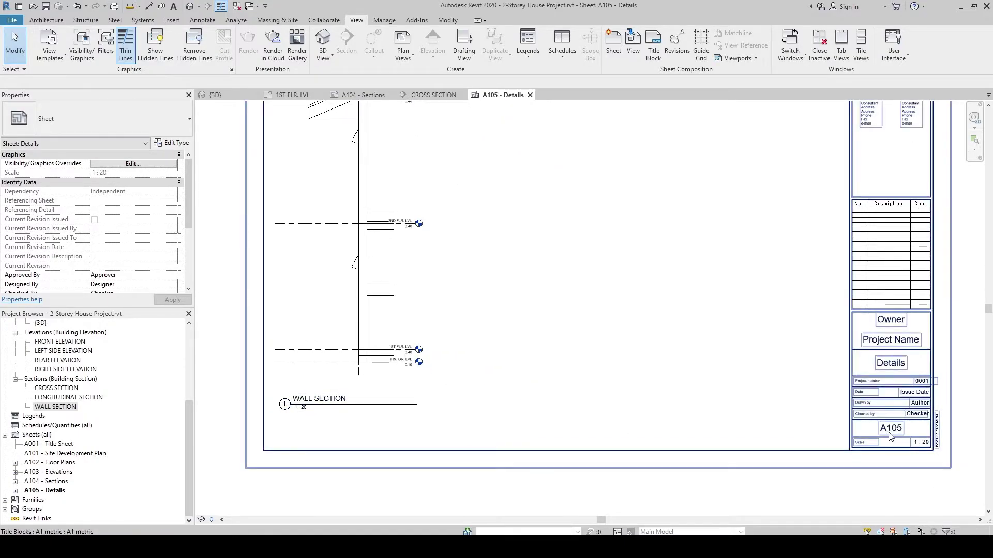
middle_click_drag(611, 279, 576, 331)
scroll(578, 286, "down", 1)
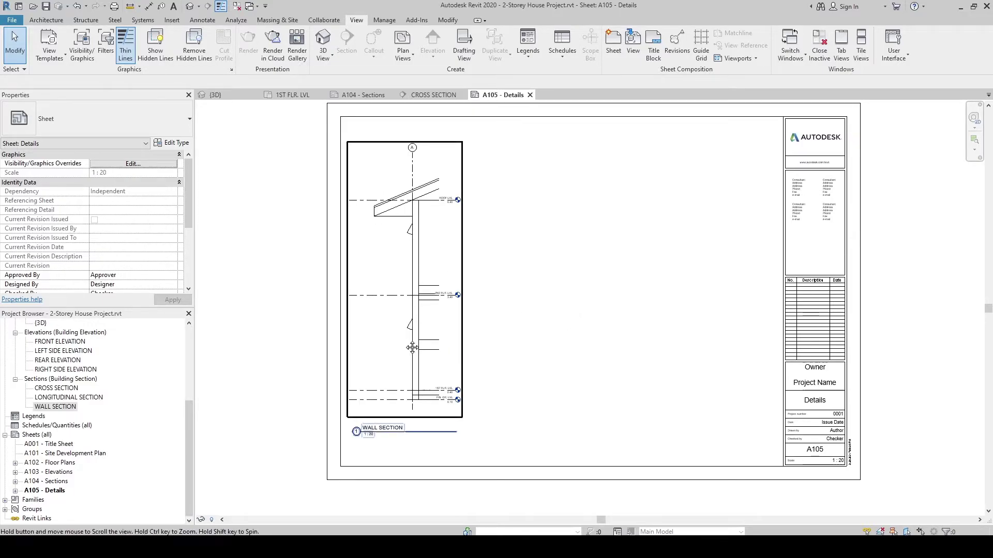
middle_click_drag(402, 259, 386, 231)
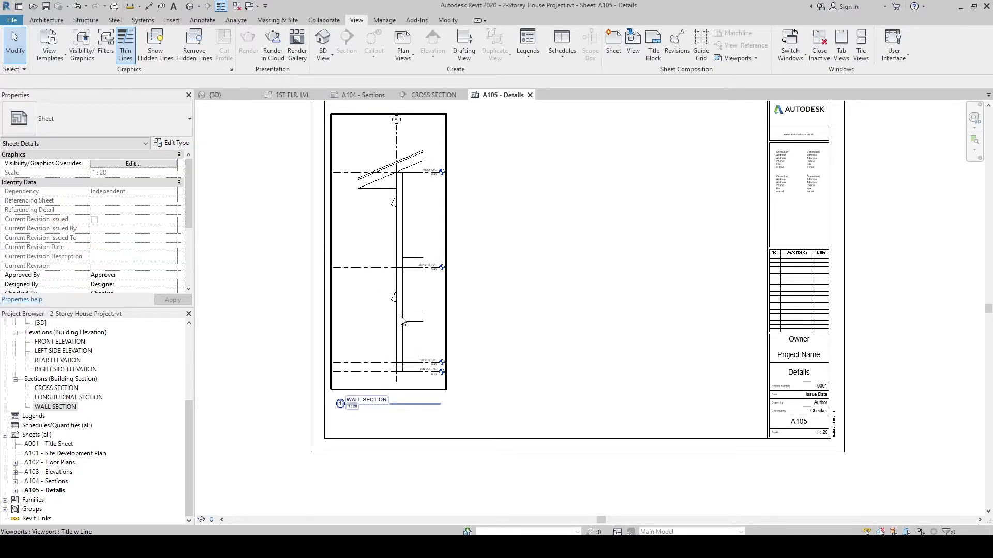
- Activate the WALL SECTION viewport and draw a rectangular callout around the eave where the roof meets the wall
middle_click_drag(382, 236, 375, 248)
middle_click_drag(373, 362, 370, 340)
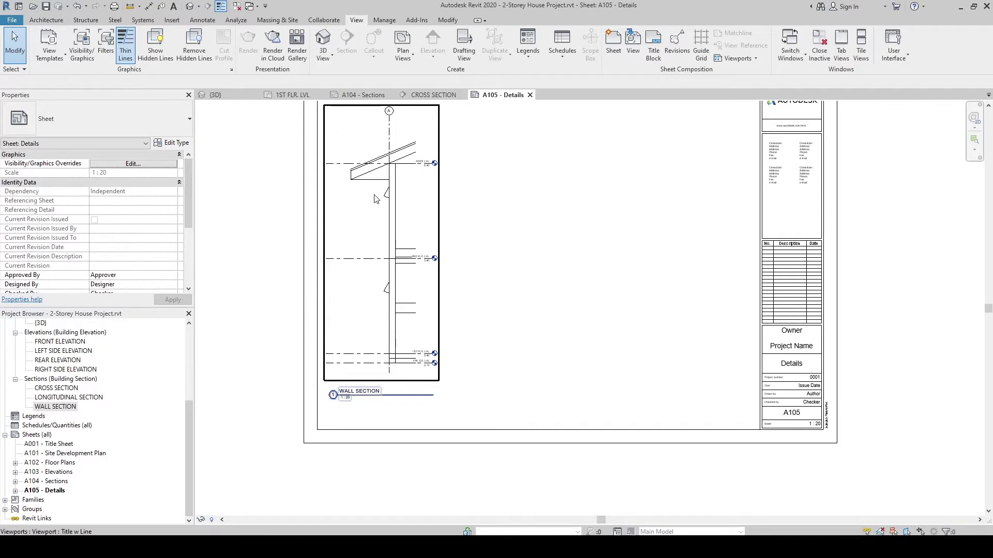
middle_click_drag(375, 196, 357, 214)
double_click(338, 161)
scroll(334, 125, "up", 4)
middle_click_drag(365, 172, 372, 182)
left_click(375, 60)
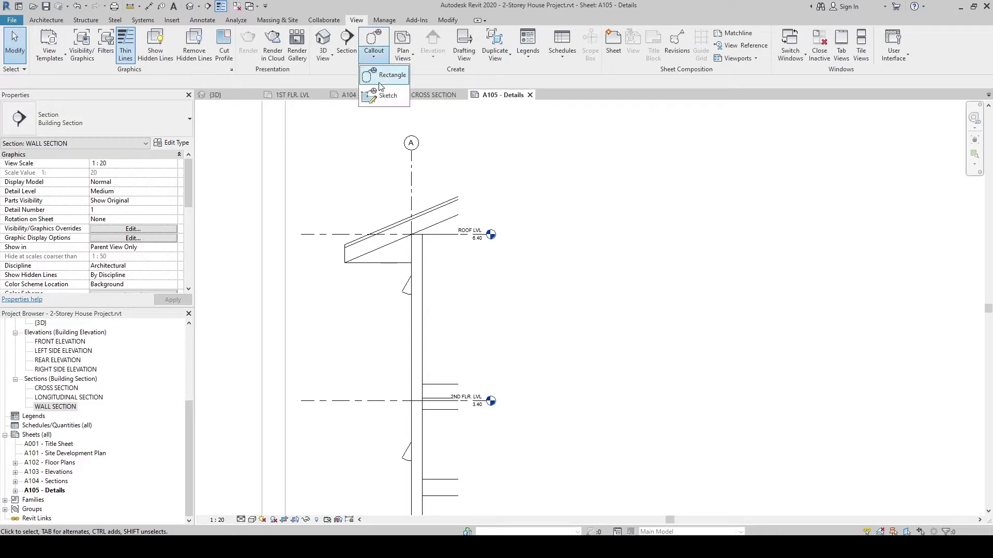
left_click(383, 84)
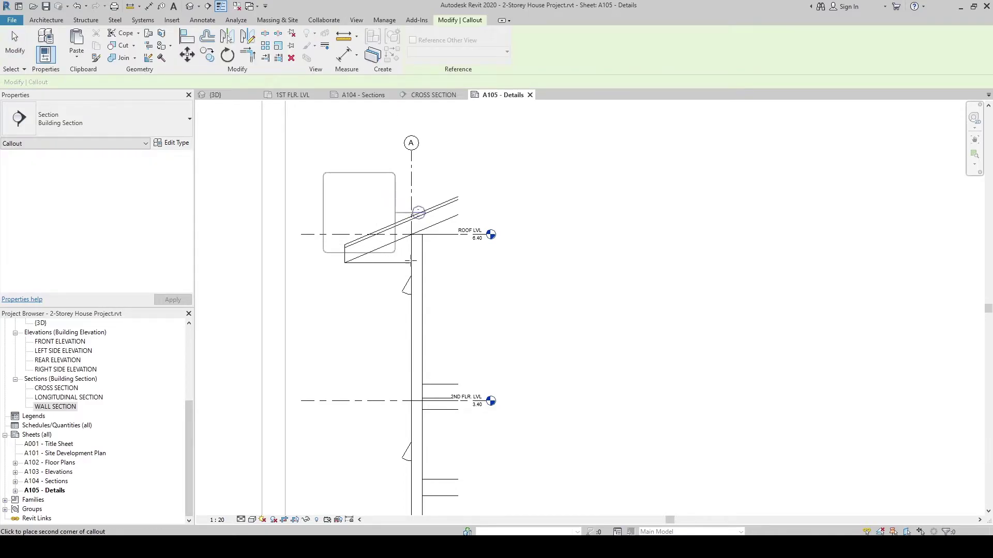
left_click(448, 283)
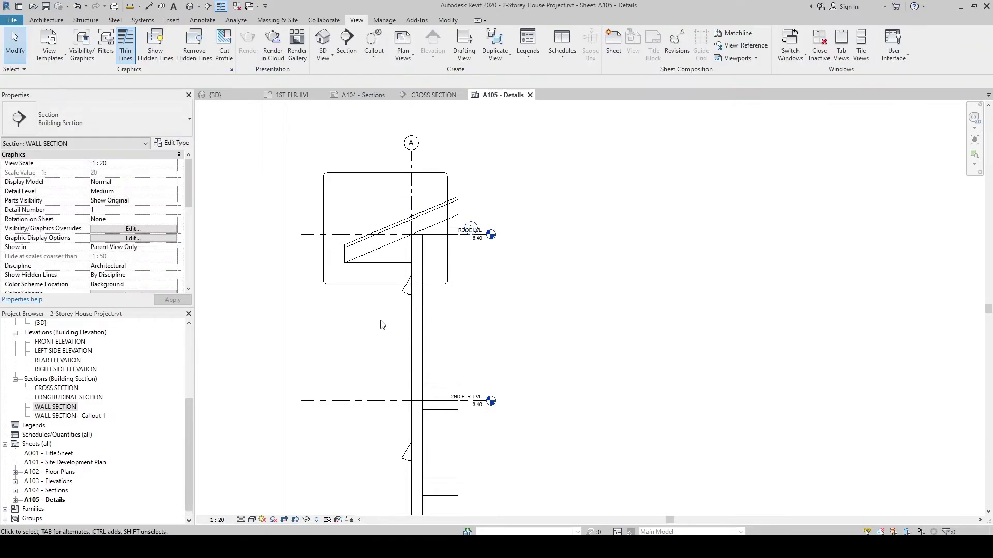
- Move the roof callout's head off the ROOF LVL label to just outside the callout's upper-left corner
left_click(349, 284)
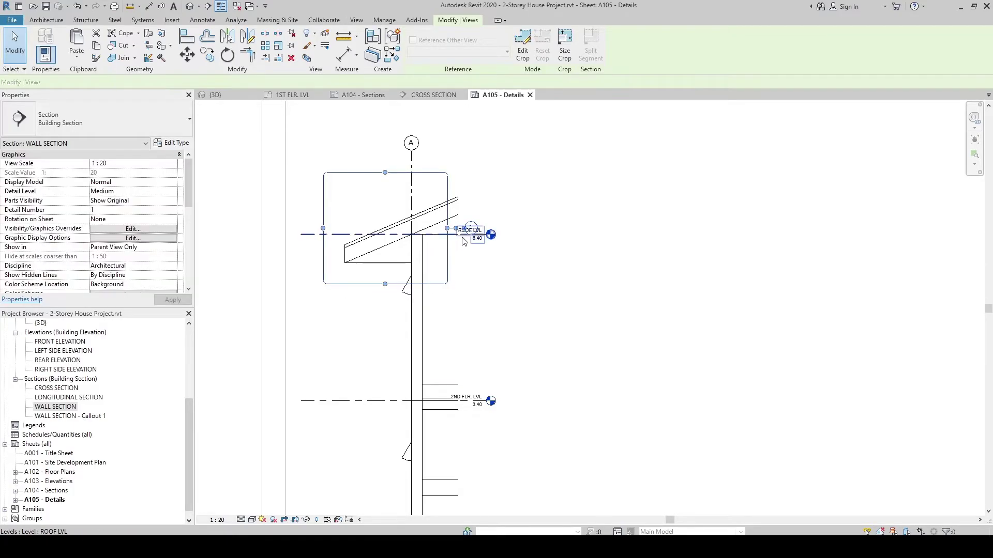
scroll(464, 240, "up", 2)
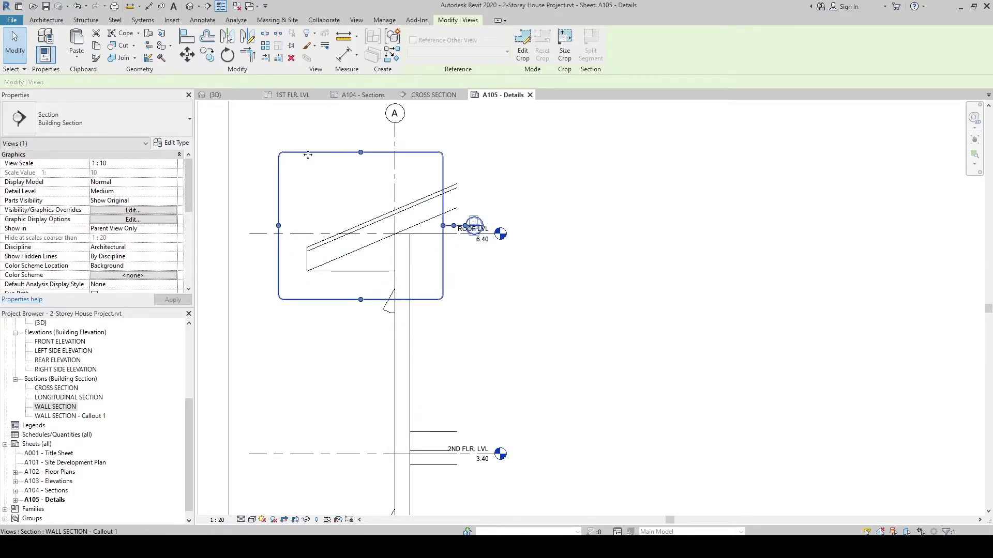
left_click_drag(464, 225, 419, 161)
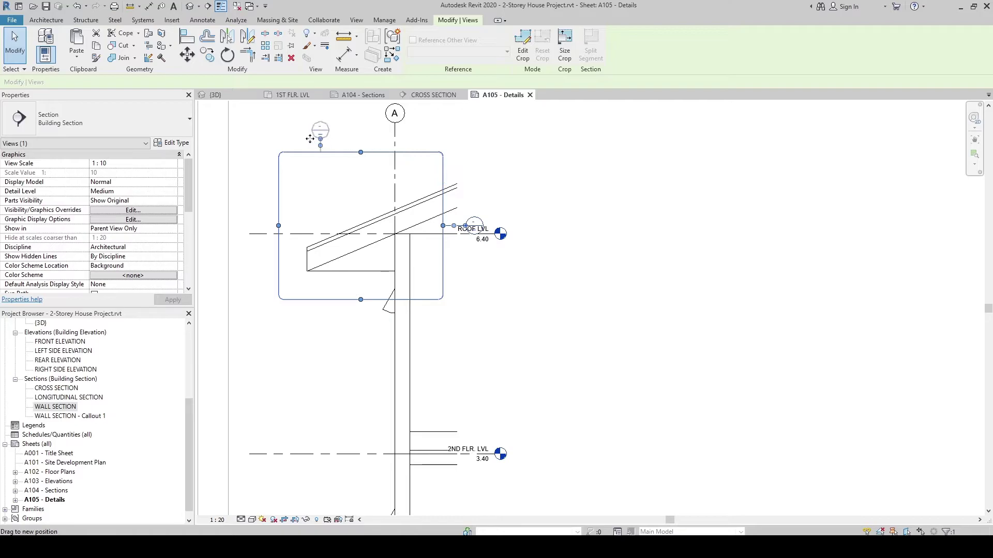
left_click_drag(272, 141, 288, 149)
scroll(270, 141, "up", 4)
scroll(289, 146, "up", 4)
scroll(310, 170, "down", 4)
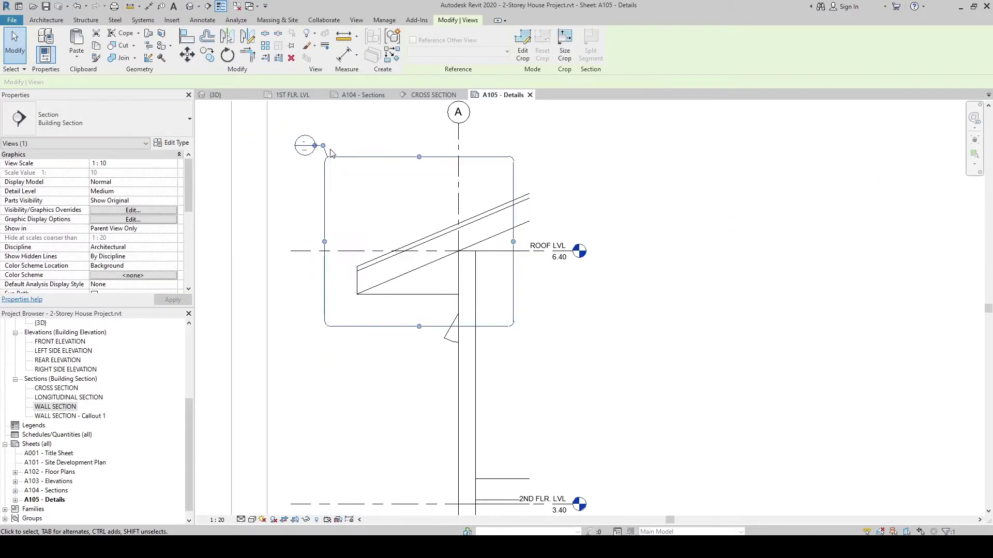
left_click(305, 196)
scroll(321, 177, "down", 3)
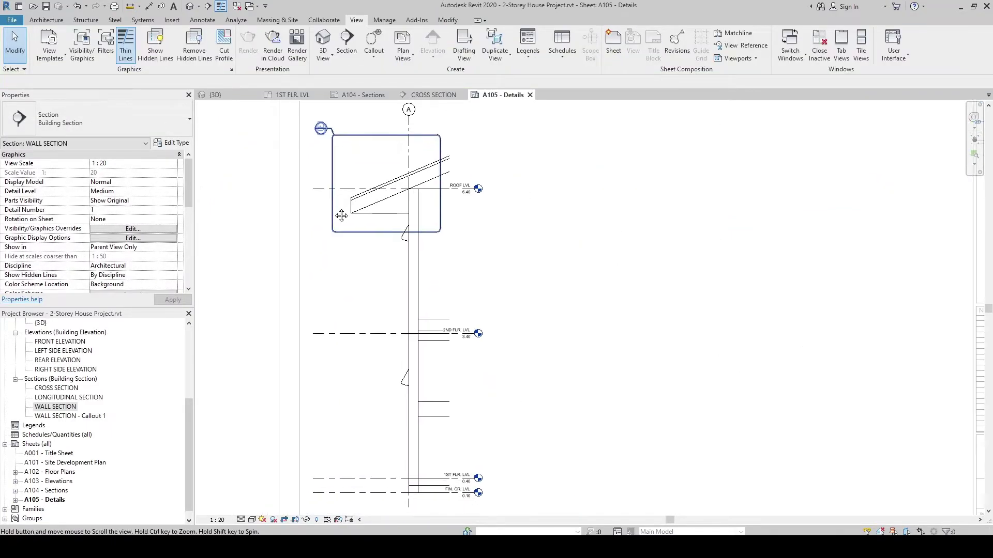
- Rename the new callout view as TYPICAL WALL ROOF CONNECTION and deactivate the WALL SECTION viewport
left_click(59, 416)
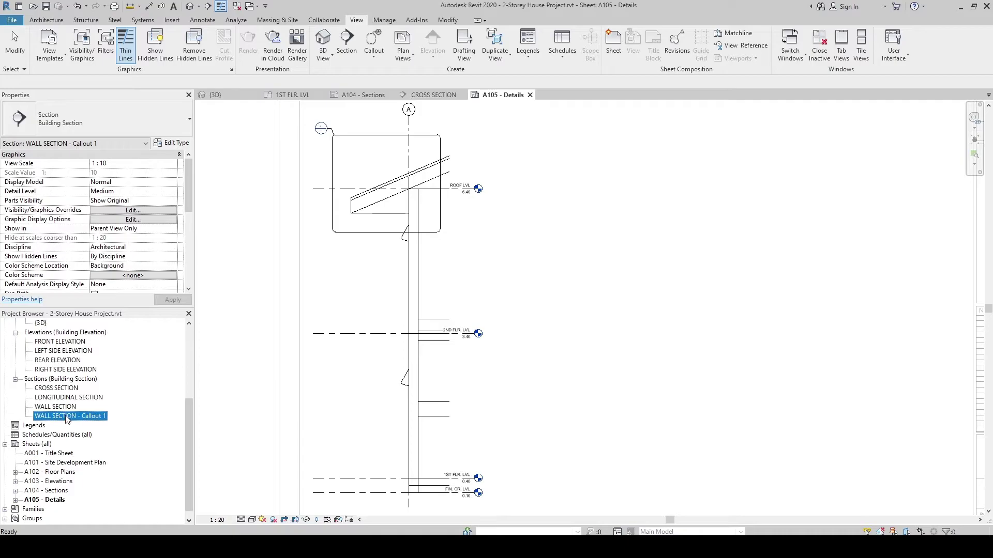
right_click(66, 420)
left_click(101, 329)
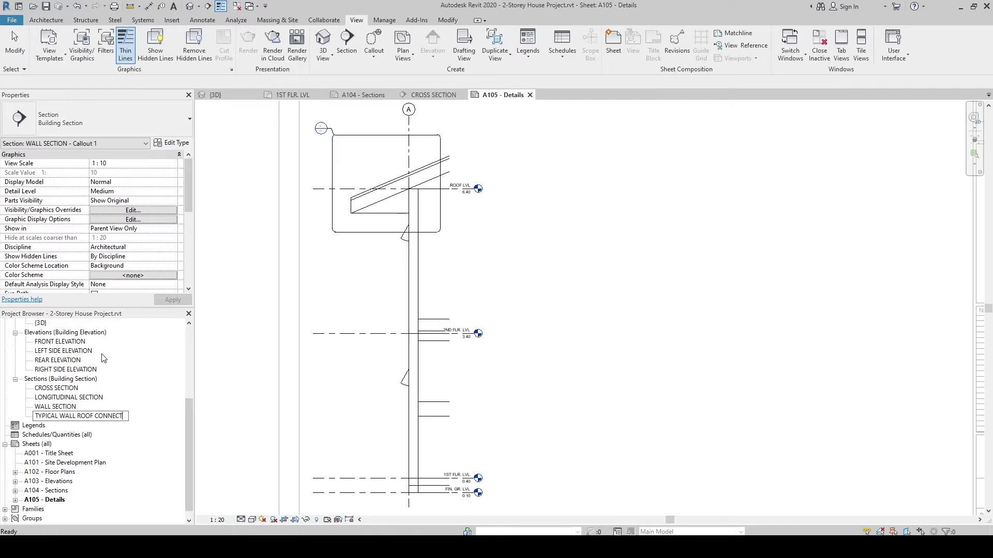
key("Return")
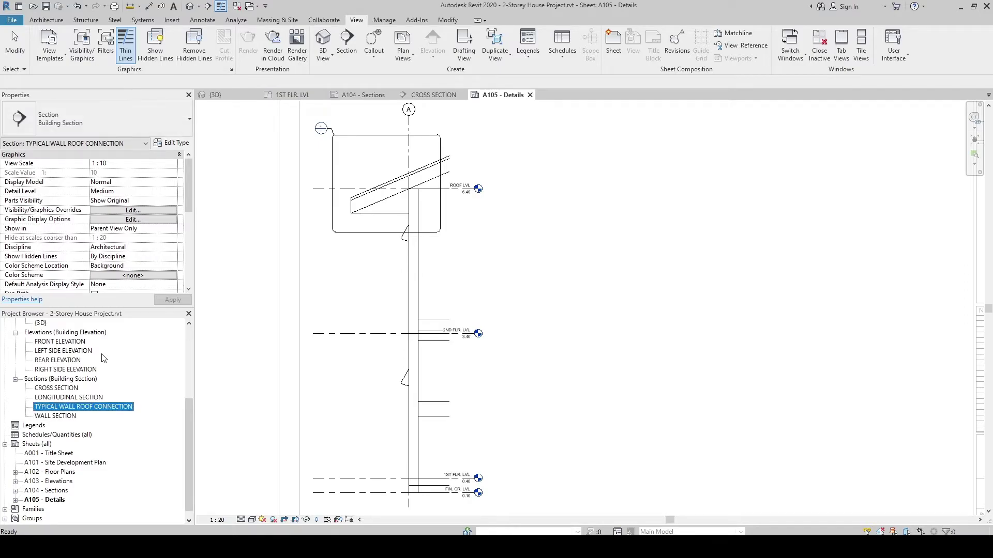
left_click(236, 355)
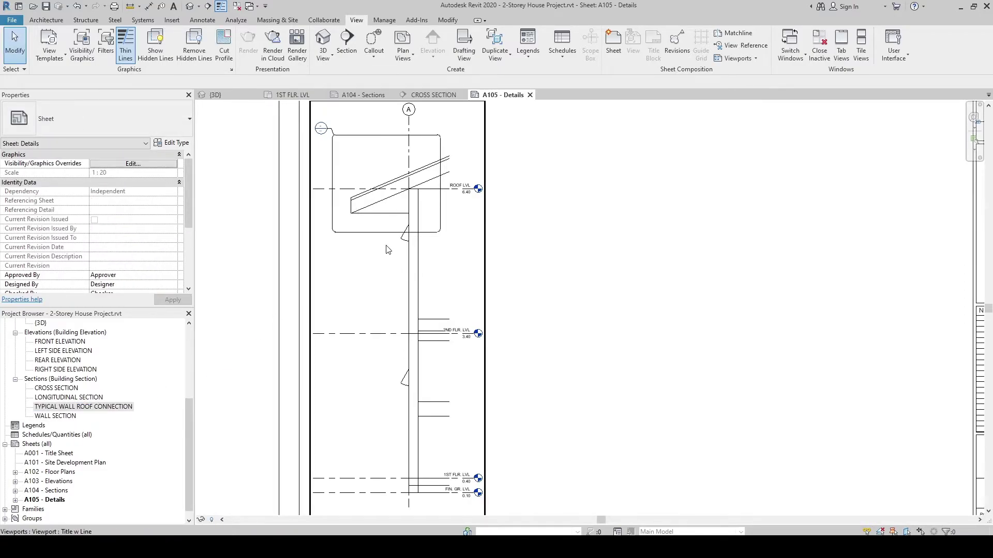
- Place the TYPICAL WALL ROOF CONNECTION view on sheet A105 to the right of the wall section, near the upper border
scroll(388, 250, "down", 2)
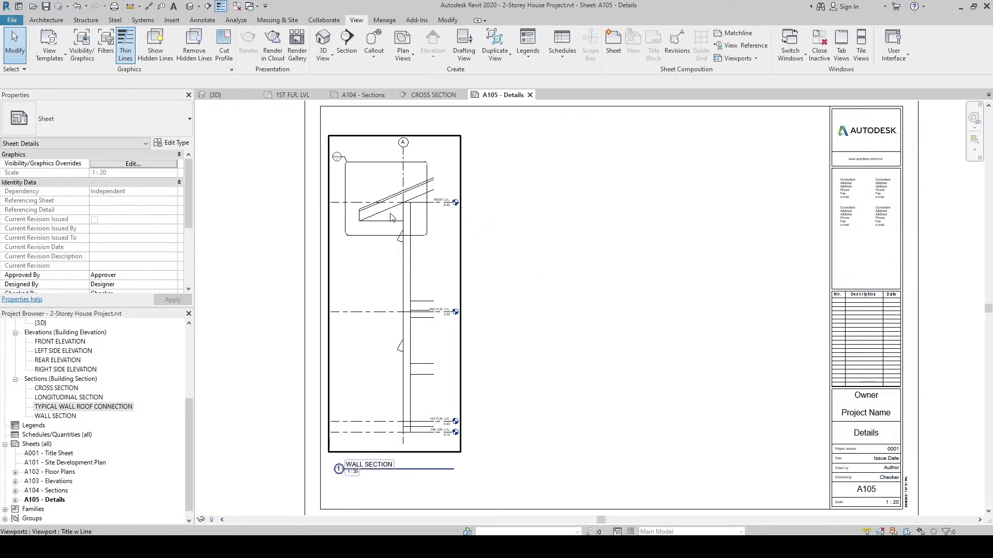
left_click(68, 407)
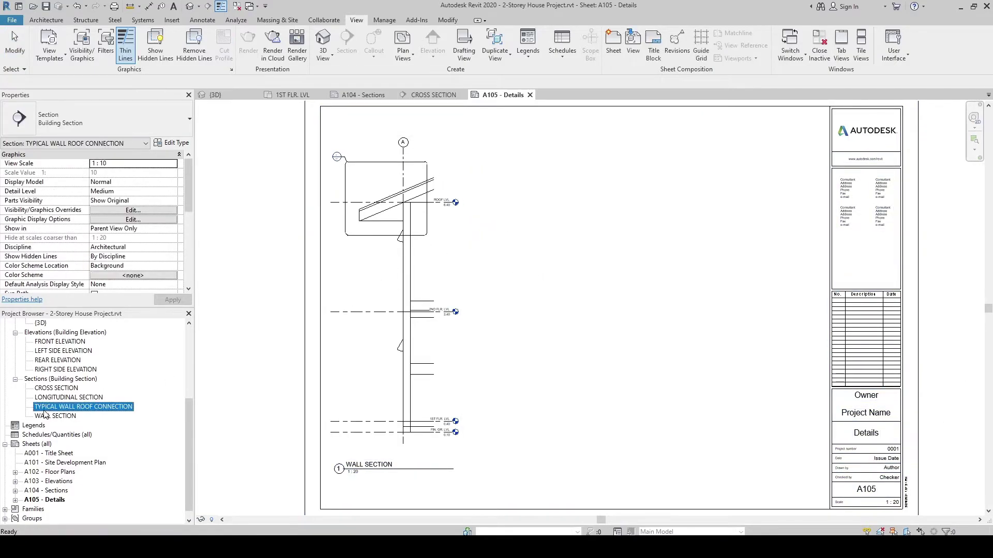
left_click_drag(623, 192, 624, 196)
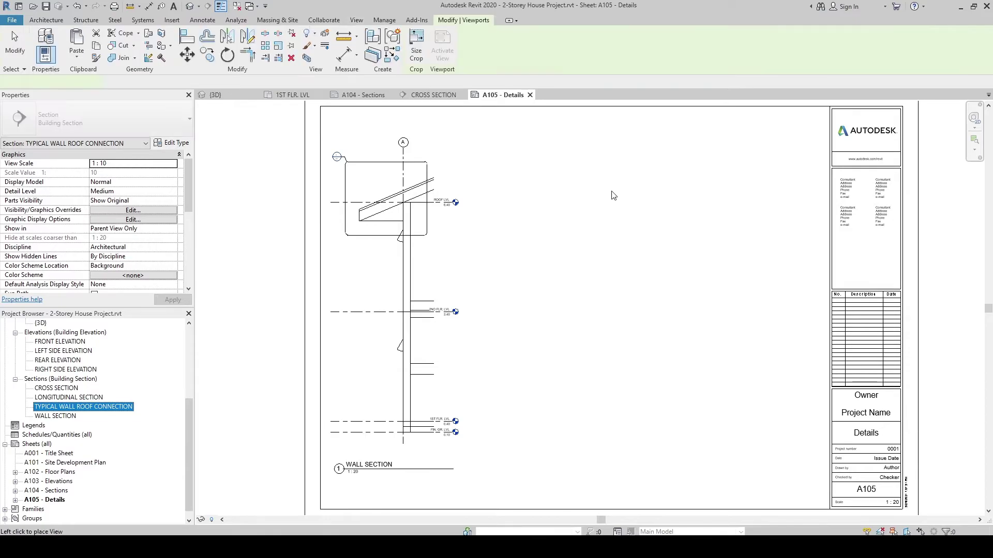
left_click(629, 233)
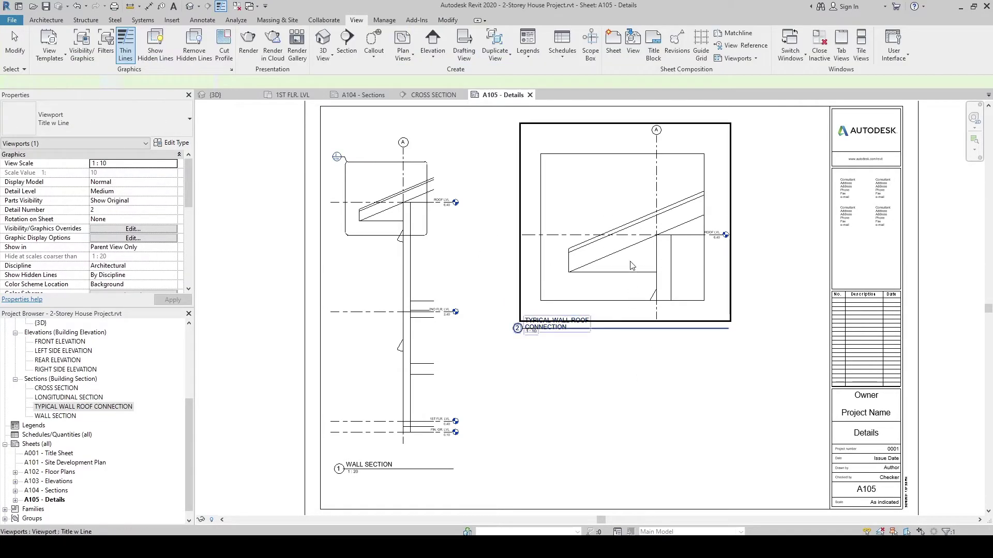
left_click_drag(610, 206, 602, 187)
- Try the TYPICAL WALL ROOF CONNECTION viewport at a scale of 1:20, and return it to 1:10
double_click(602, 188)
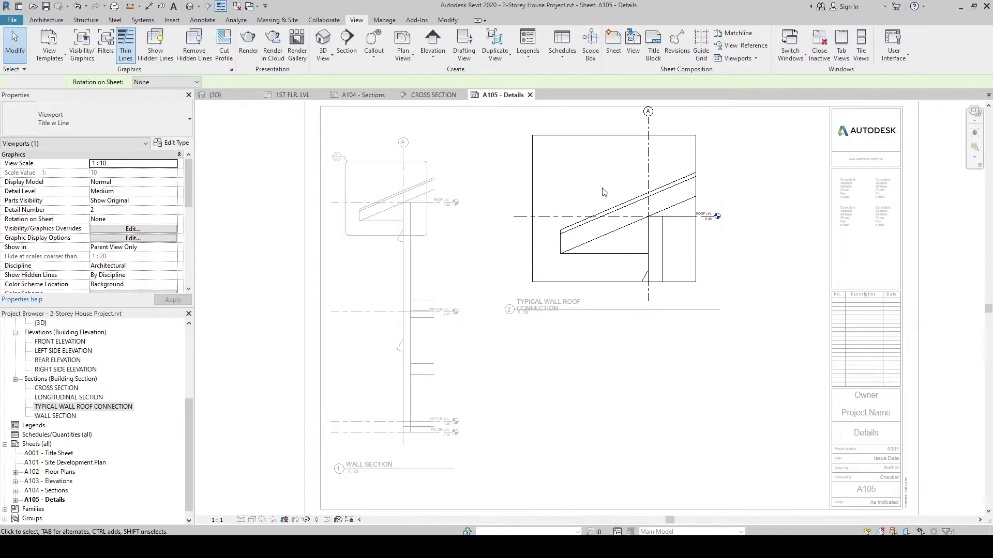
left_click(217, 520)
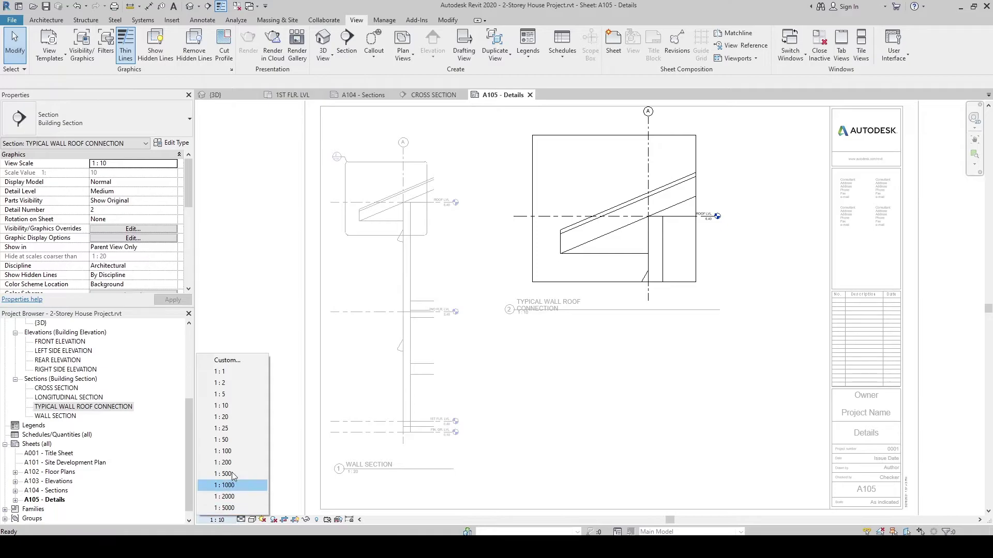
left_click(236, 417)
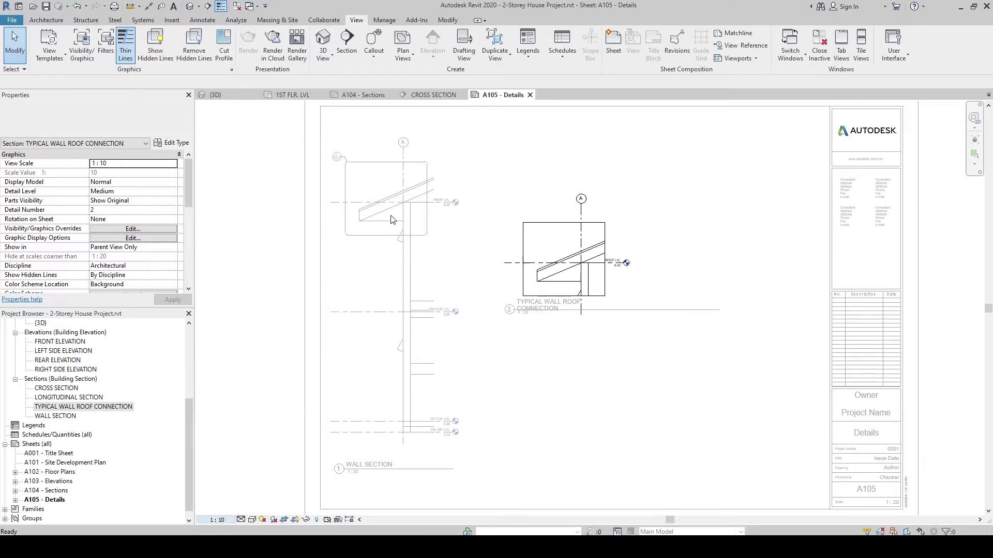
left_click(221, 521)
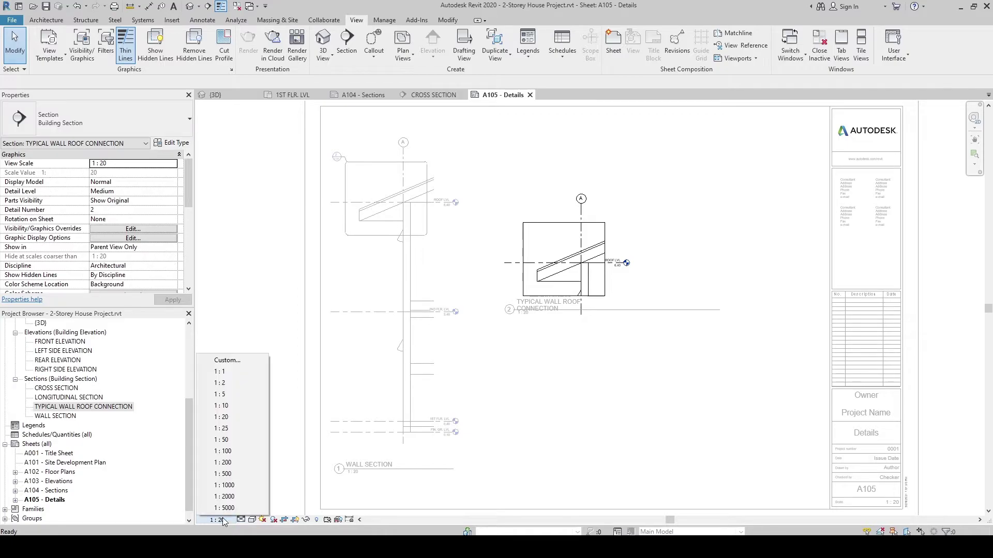
left_click(236, 416)
double_click(639, 406)
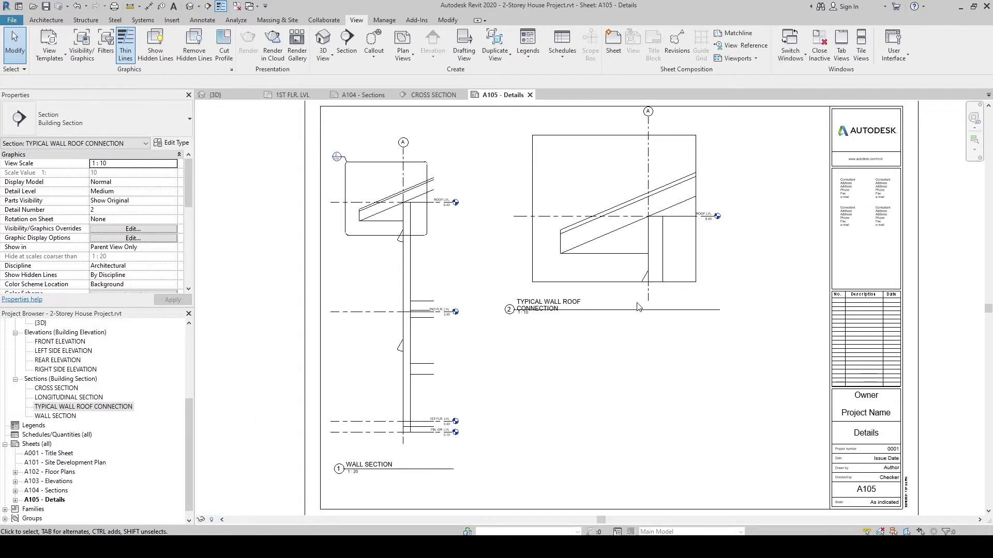
- Activate the TYPICAL WALL ROOF CONNECTION viewport and tighten its crop region on all four sides around the roof and wall joint
left_click(575, 194)
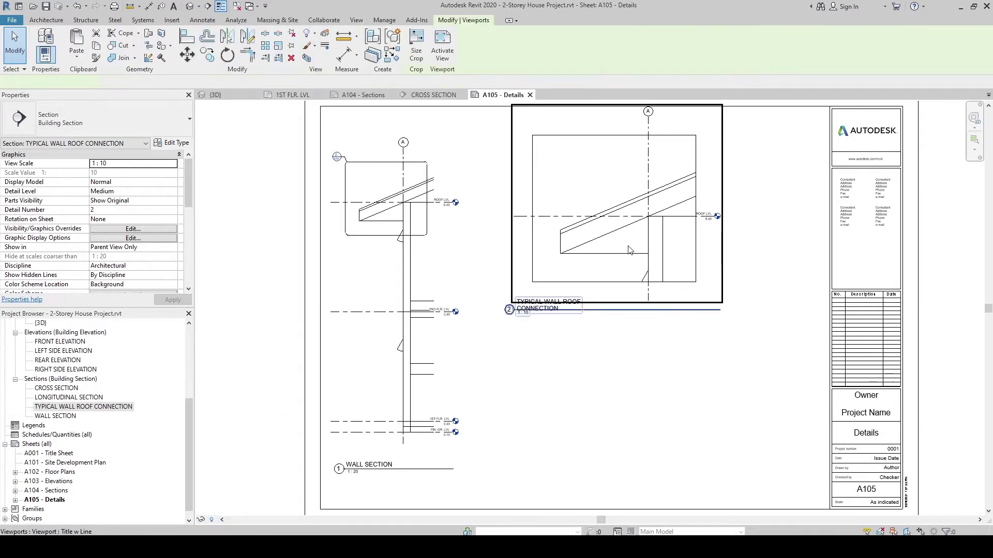
double_click(576, 193)
left_click(297, 522)
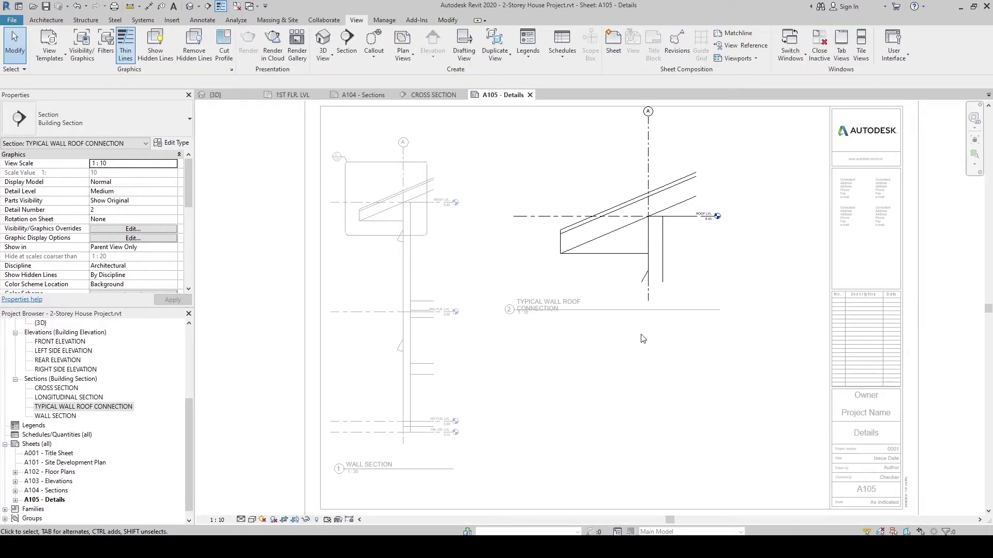
left_click(298, 521)
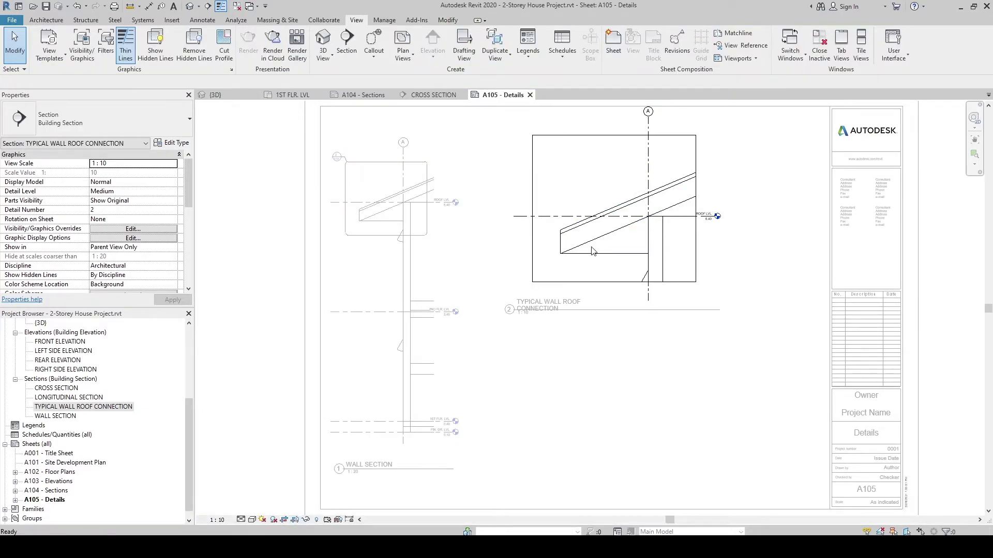
left_click(640, 136)
left_click_drag(614, 136, 610, 179)
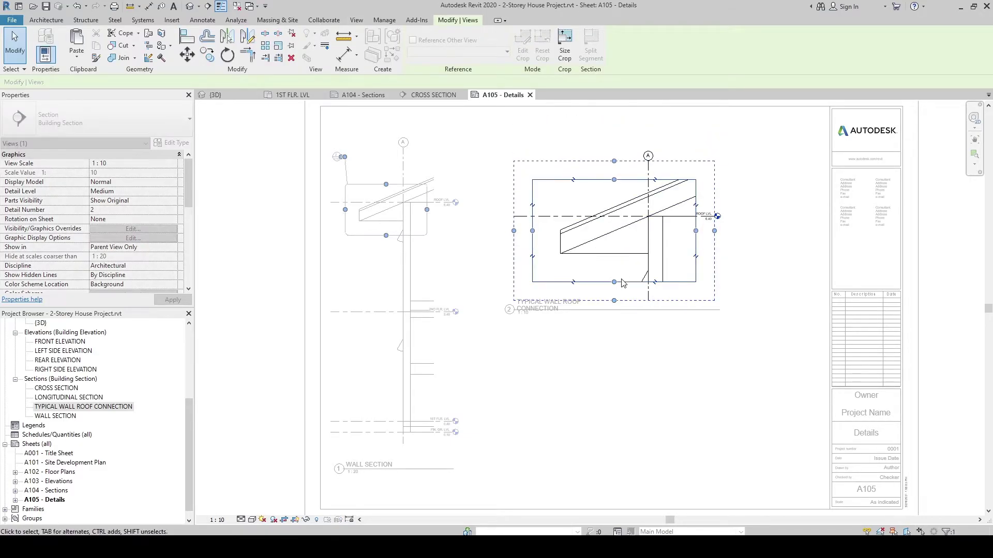
left_click_drag(613, 282, 613, 272)
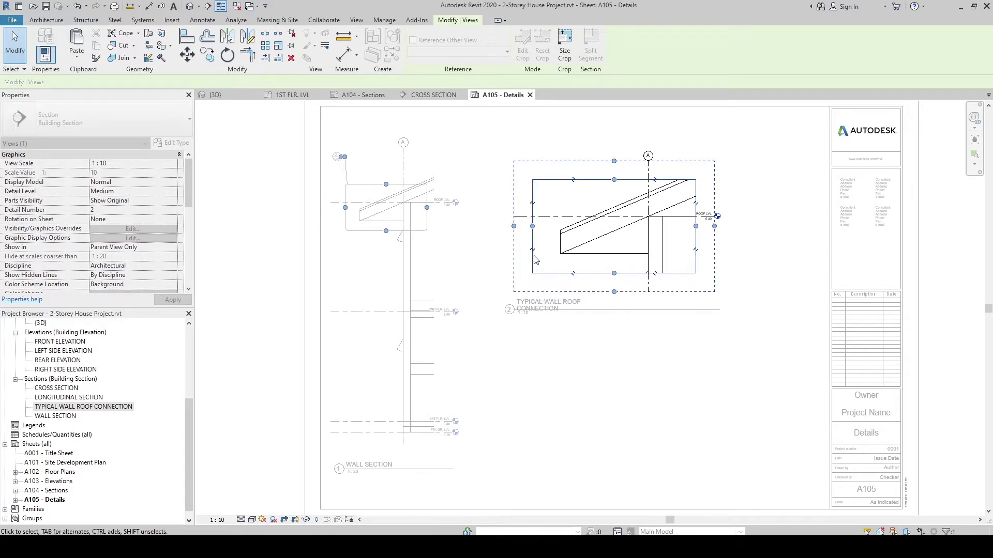
left_click_drag(532, 226, 553, 226)
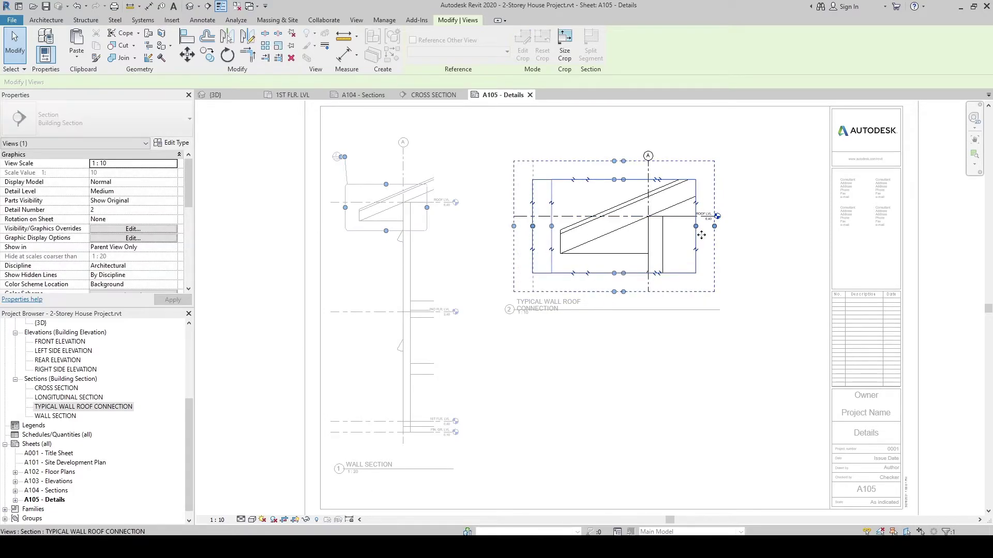
mouse_move(696, 226)
left_mouse_down()
mouse_move(686, 225)
mouse_move(705, 228)
left_mouse_up()
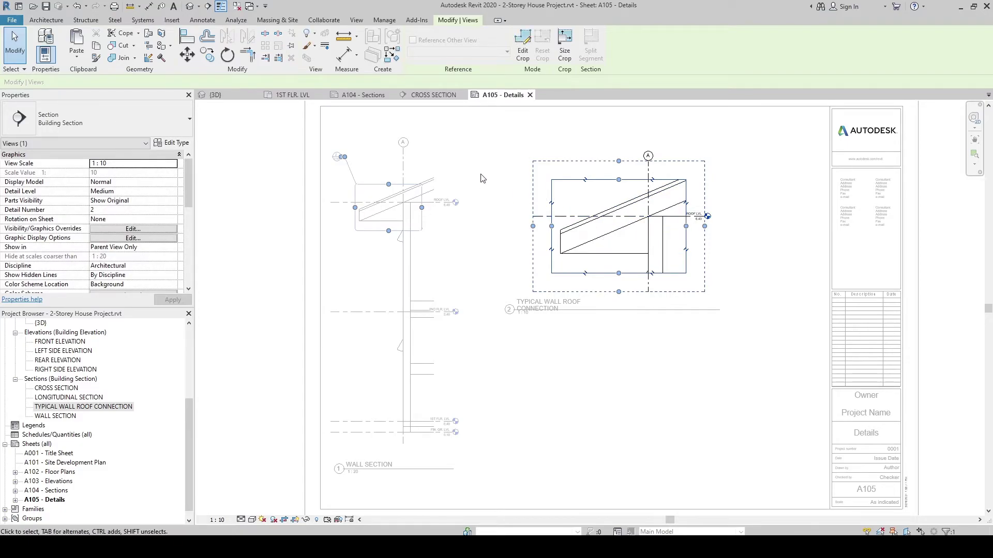
- Hide the Levels annotation category in the TYPICAL WALL ROOF CONNECTION view
double_click(583, 223)
key("v")
key("v")
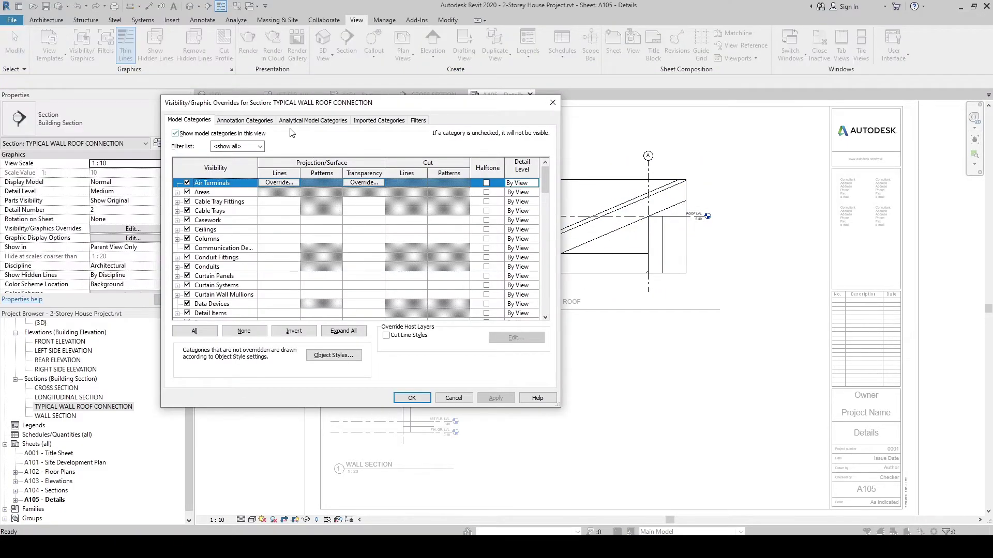
left_click(235, 122)
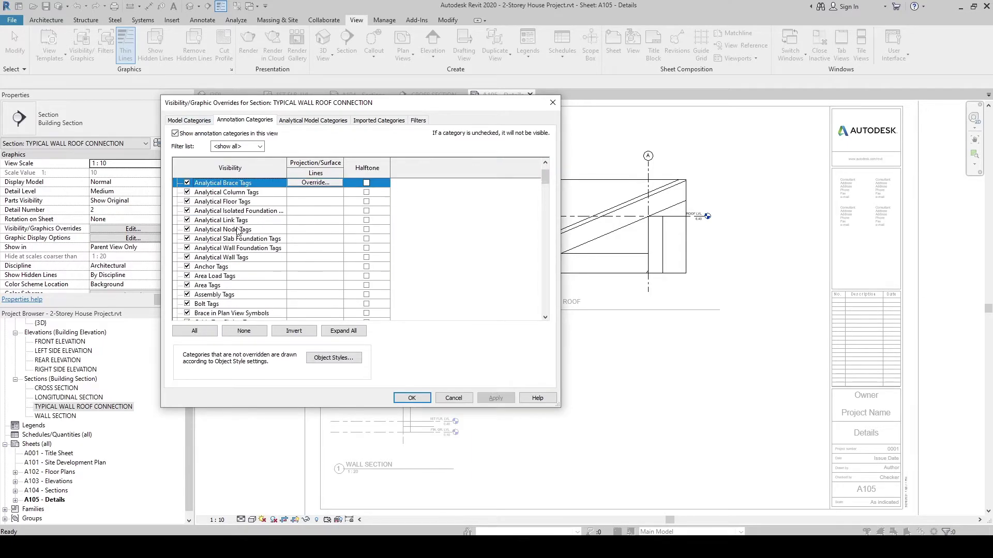
scroll(234, 248, "down", 10)
left_click(213, 284)
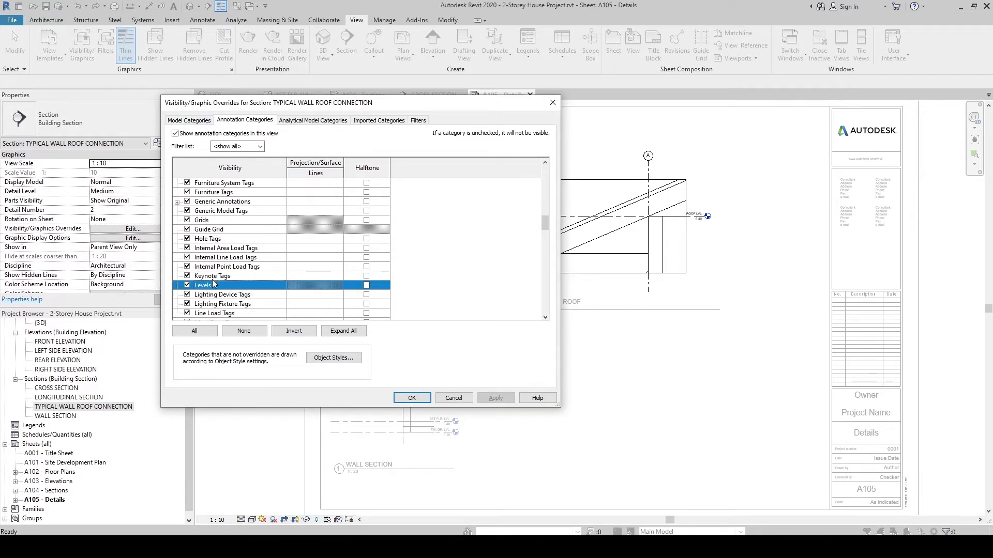
left_click(401, 398)
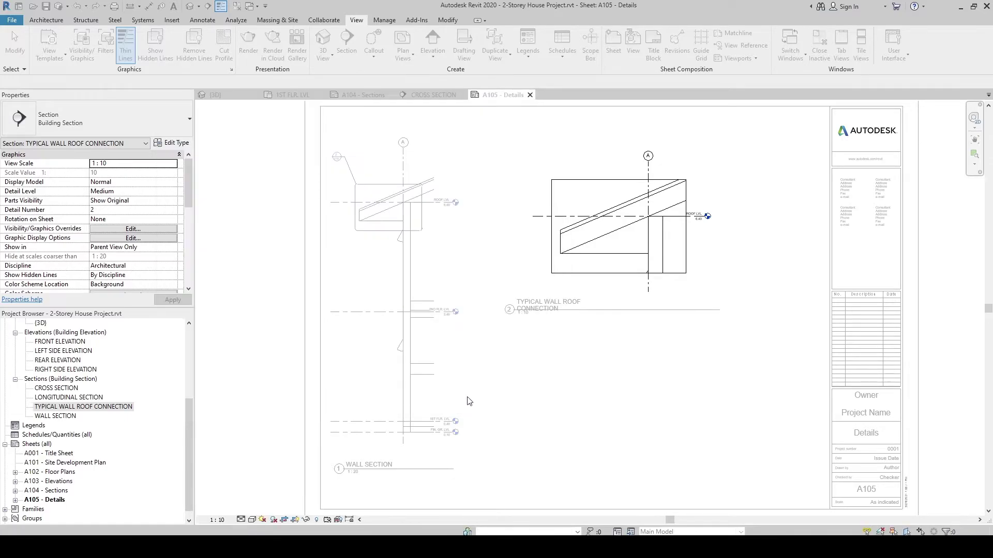
- Hide the crop region of the TYPICAL WALL ROOF CONNECTION view and deactivate the viewport
middle_click_drag(432, 431, 388, 431)
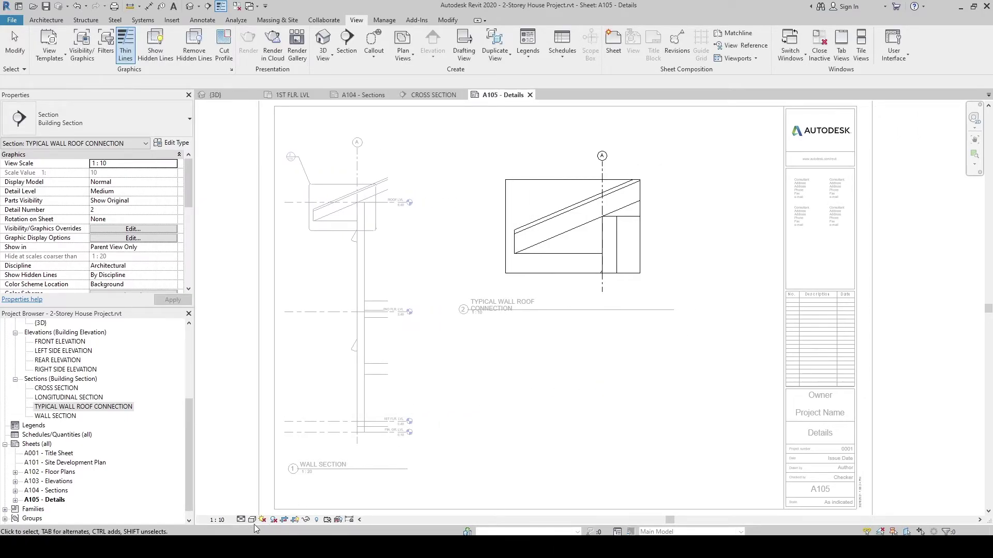
left_click(295, 519)
middle_click_drag(645, 369, 618, 380)
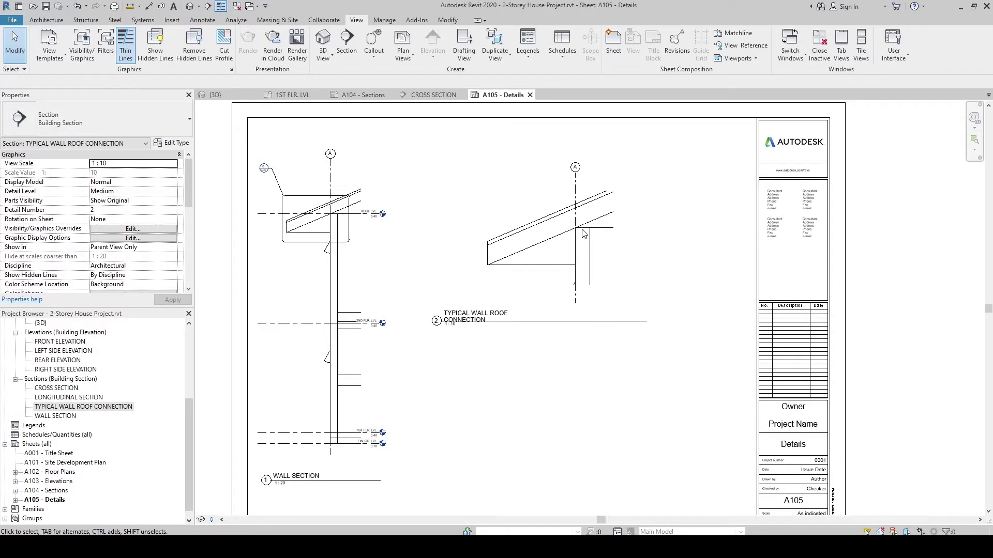
- Move the TYPICAL WALL ROOF CONNECTION viewport up the sheet and shift its title a little to the right beneath the drawing
left_click(559, 266)
left_click_drag(560, 266, 569, 199)
left_click(532, 329)
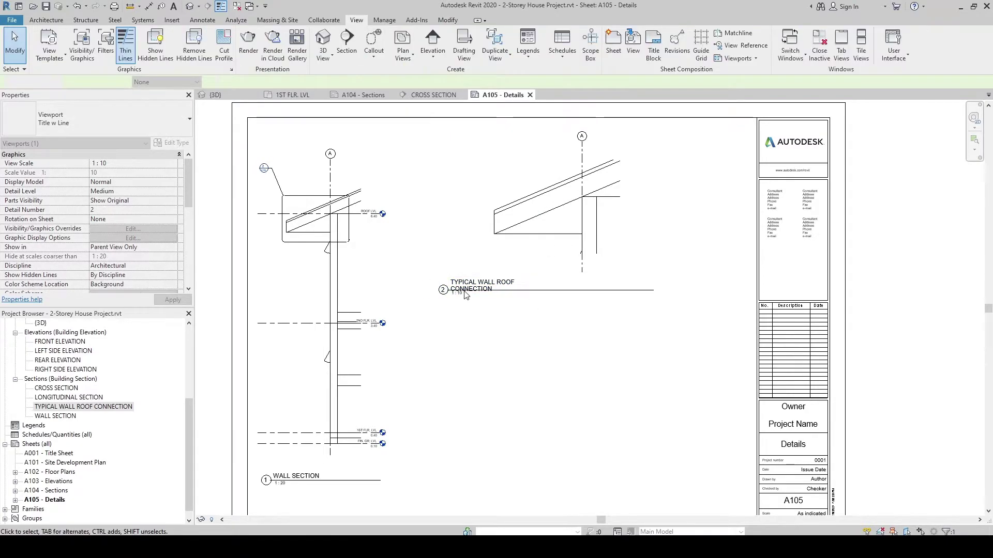
left_click(464, 290)
left_click_drag(464, 290, 489, 291)
left_click(499, 304)
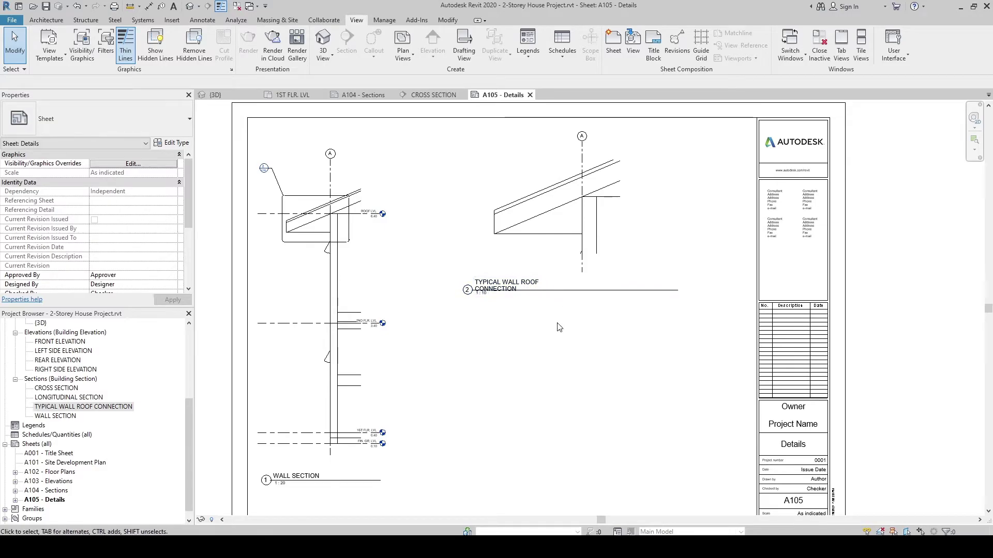
middle_click_drag(557, 323, 548, 311)
middle_click_drag(521, 341, 549, 323)
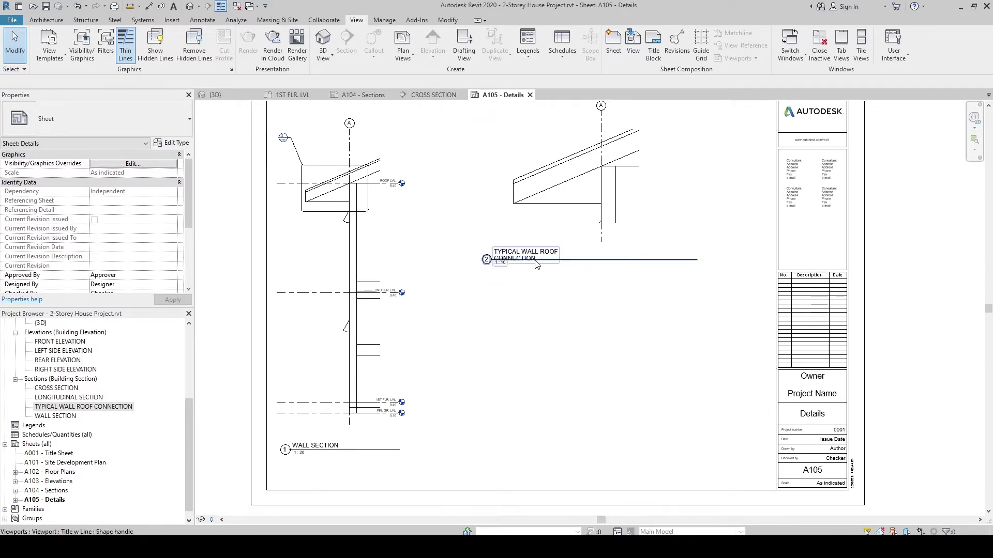
middle_click_drag(537, 264, 534, 292)
left_click(533, 293)
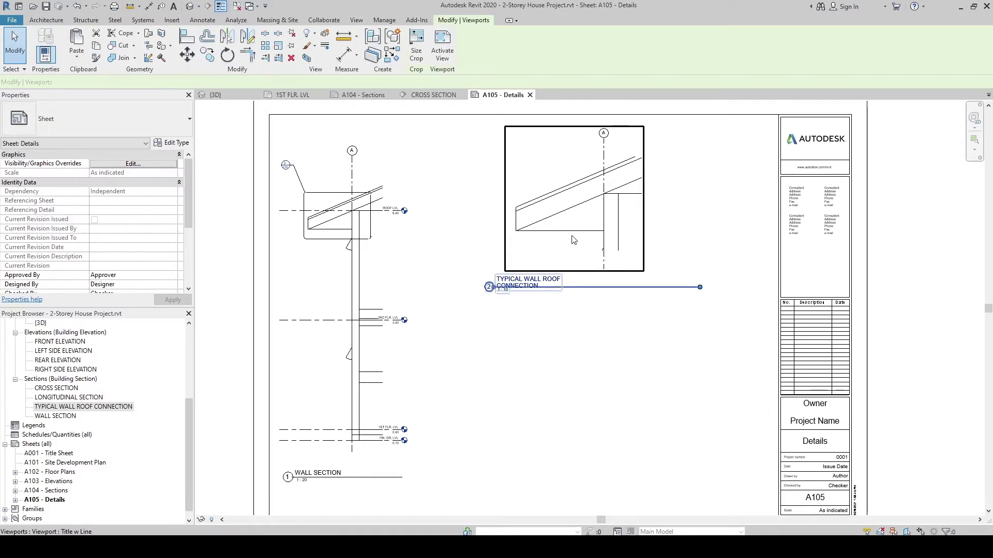
left_click(465, 290)
double_click(510, 273)
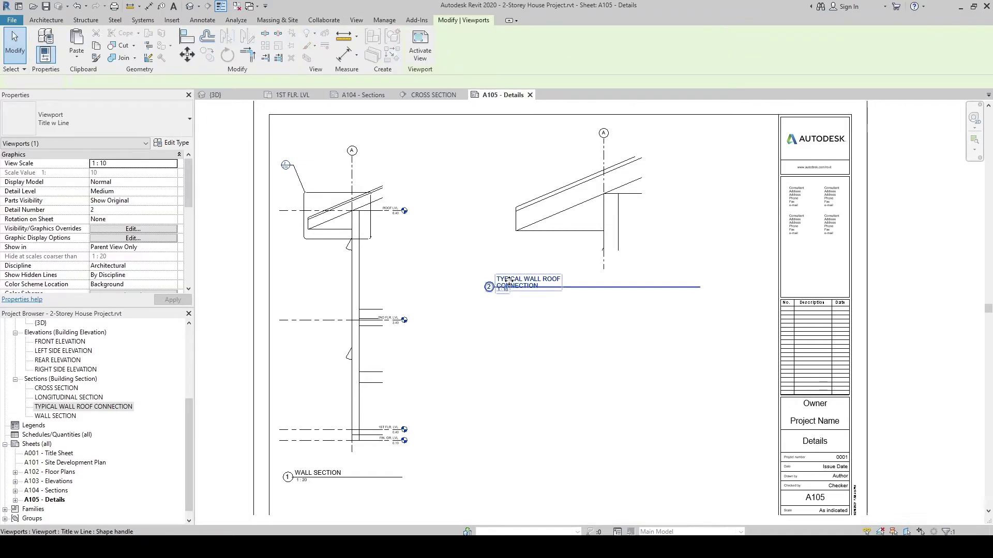
double_click(541, 387)
left_click(512, 282)
mouse_move(513, 283)
left_mouse_down()
mouse_move(514, 269)
mouse_move(513, 287)
left_mouse_up()
left_click(437, 347)
- Activate the WALL SECTION viewport and draw a rectangular callout around the wall and floor joint at 2ND FLR. LVL
middle_click_drag(365, 323, 385, 319)
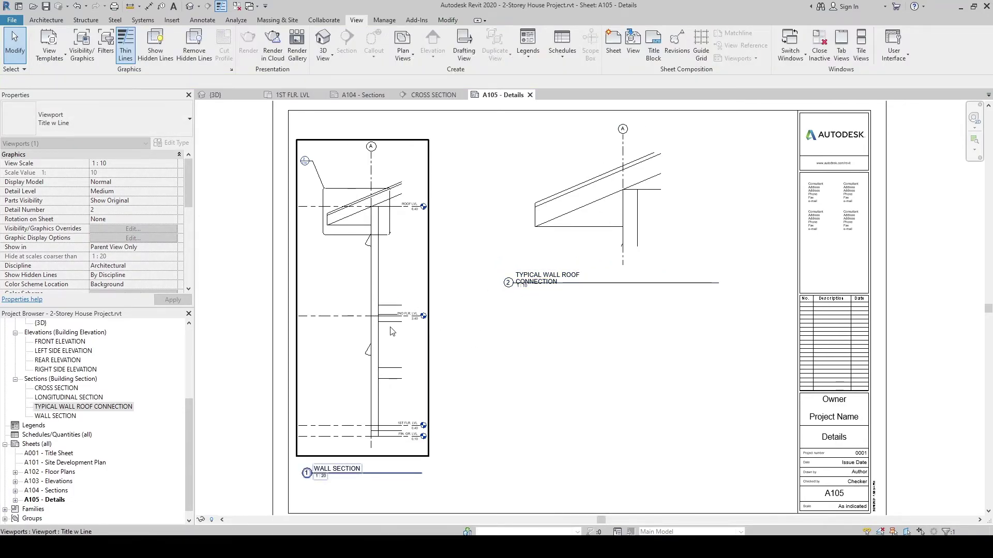
double_click(360, 337)
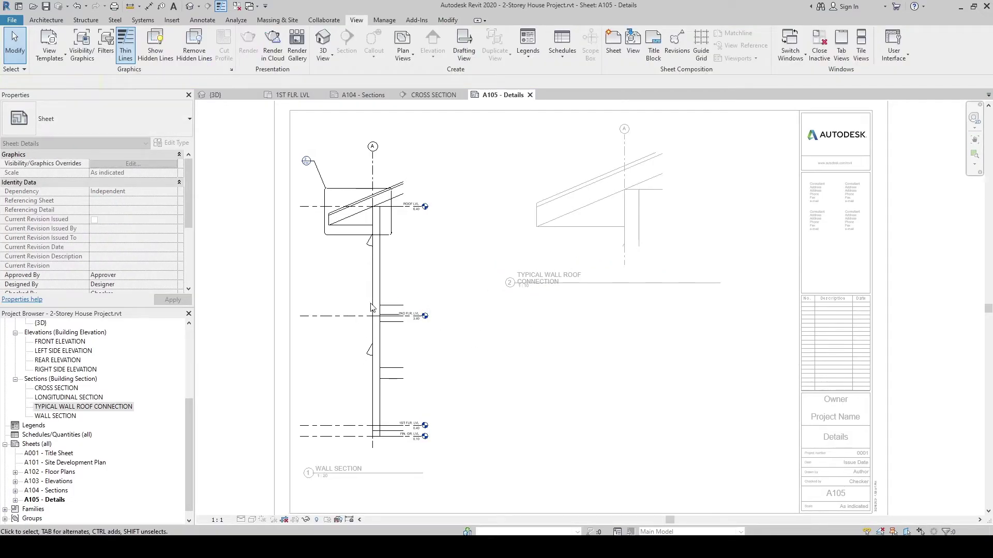
left_click(361, 60)
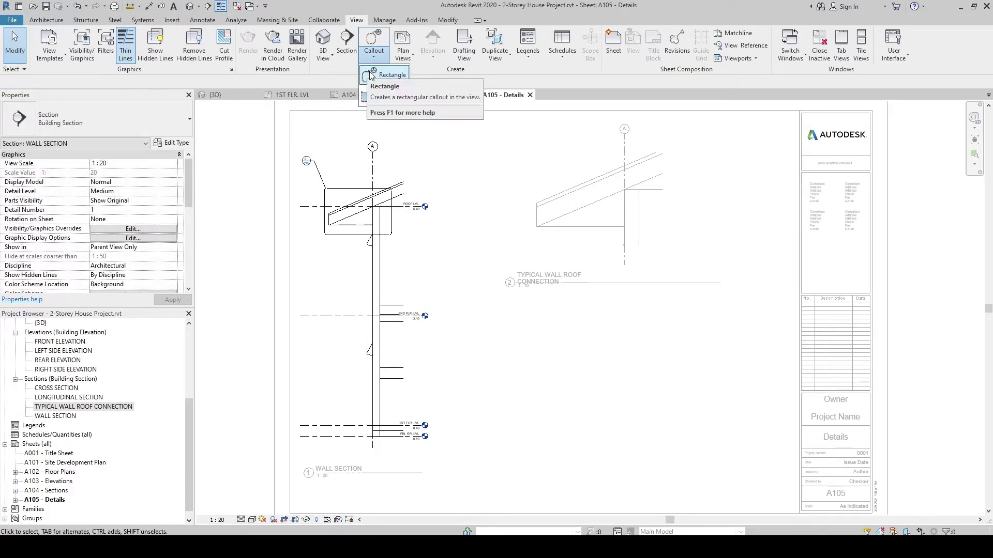
left_click(368, 73)
scroll(351, 295, "up", 2)
middle_click_drag(351, 295, 356, 292)
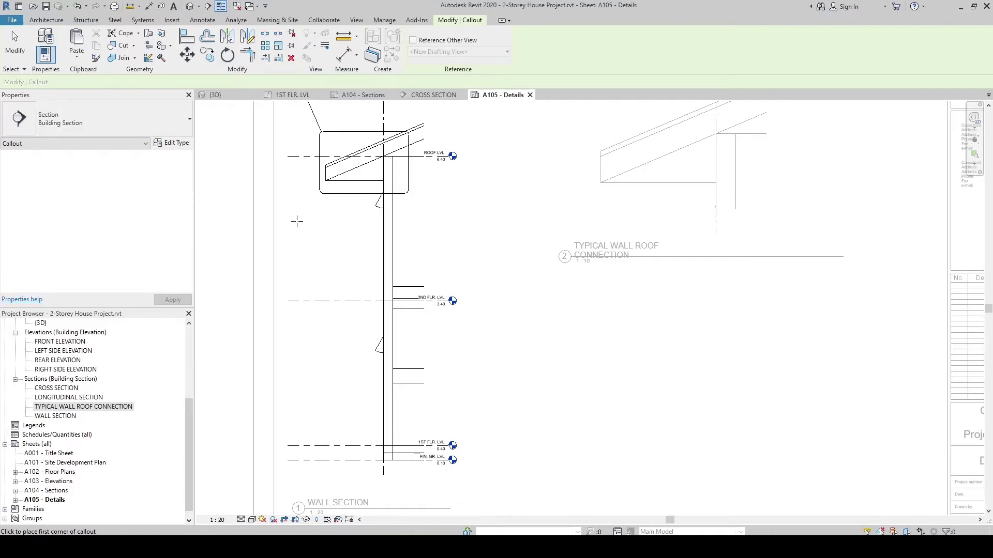
left_click(350, 275)
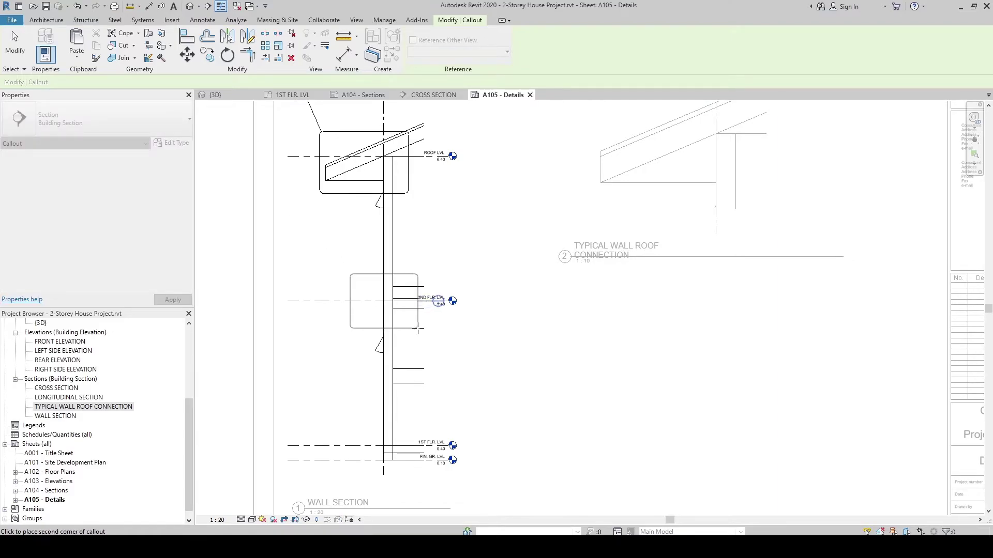
left_click(418, 325)
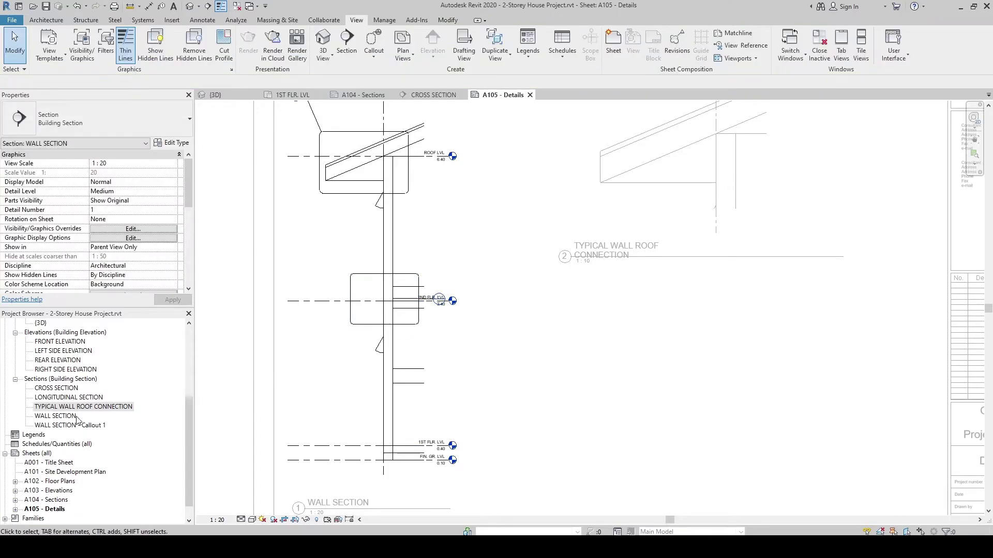
- Move the new callout's head to the upper left of its boundary and bend the leader to meet the corner
left_click(433, 304)
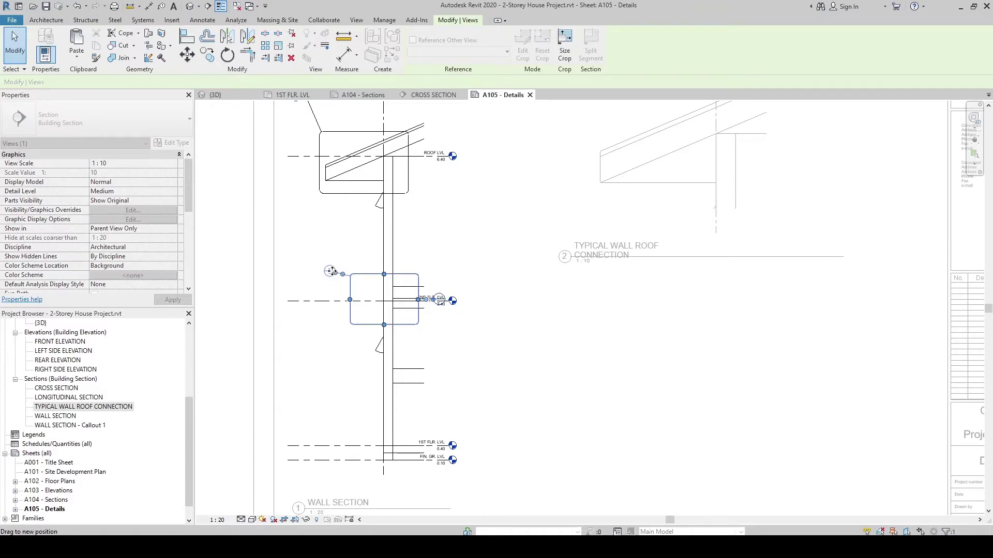
scroll(331, 271, "up", 2)
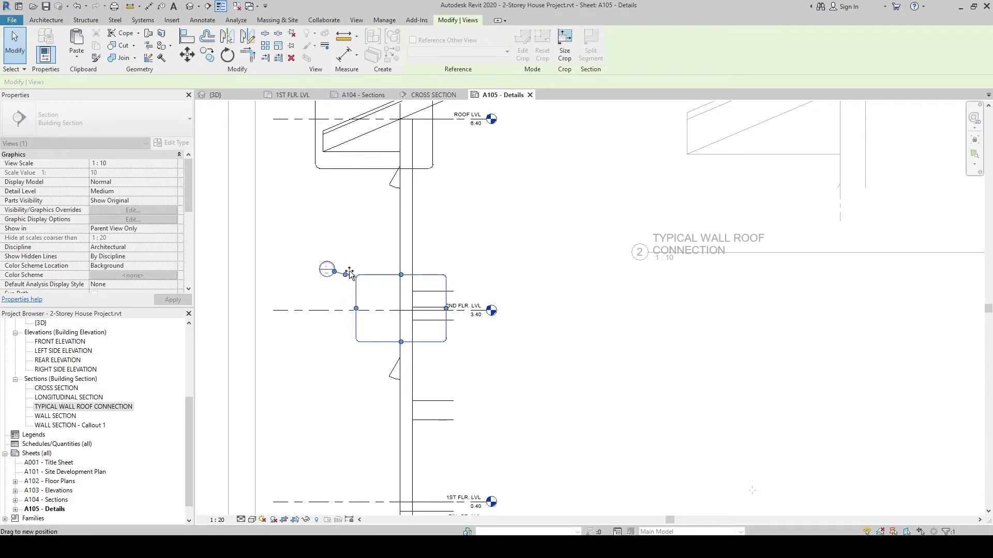
scroll(348, 272, "up", 2)
left_click_drag(324, 270, 350, 260)
scroll(342, 281, "down", 2)
left_click(322, 298)
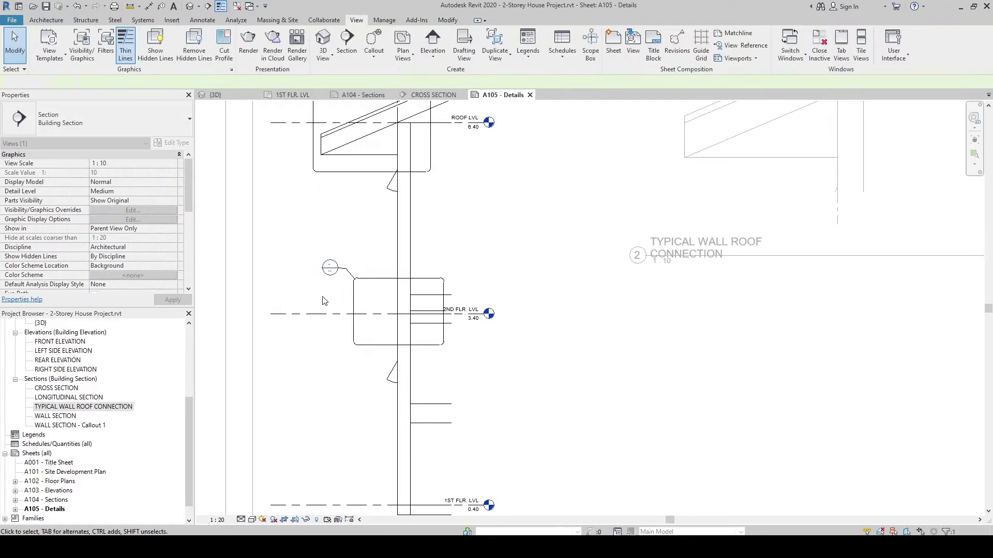
- Rename the WALL SECTION - Callout 1 view as TYPICAL WALL FLOOR CONNECTION
scroll(327, 304, "down", 2)
middle_click_drag(329, 305, 318, 281)
scroll(328, 282, "down", 1)
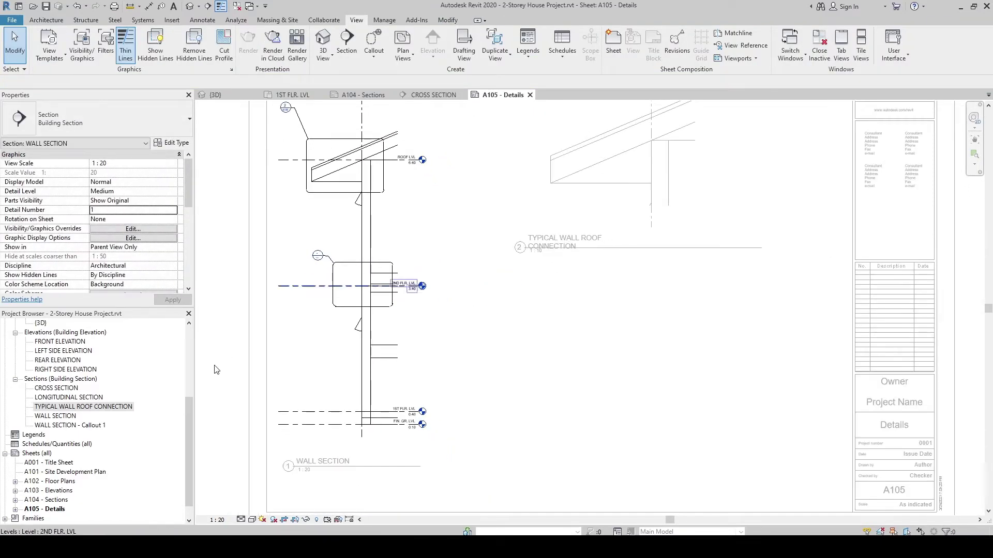
right_click(78, 426)
left_click(113, 346)
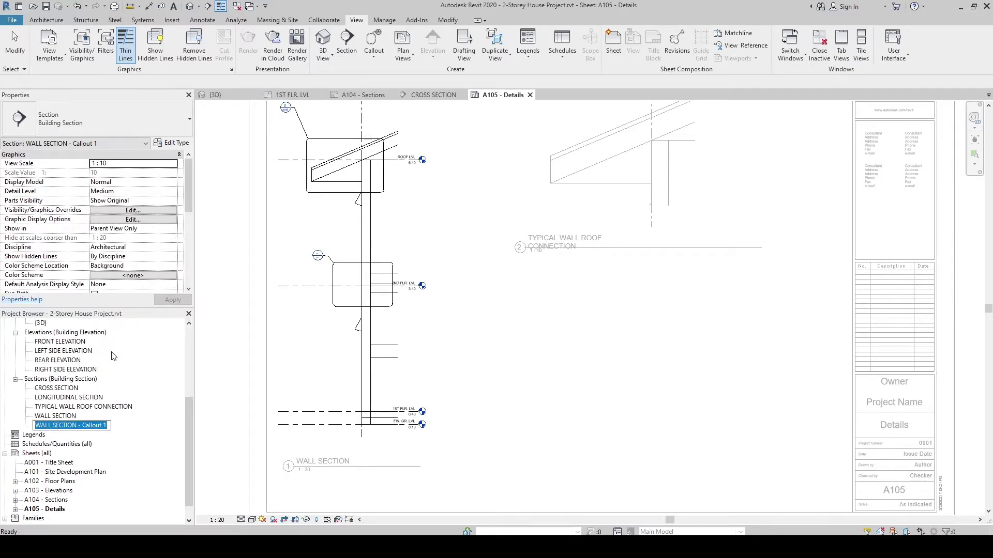
type("te")
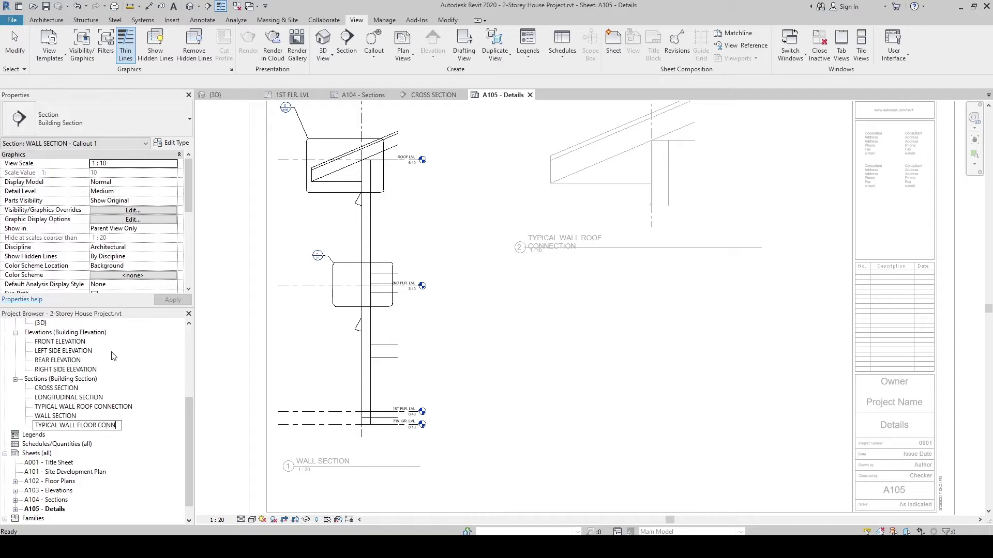
key("Return")
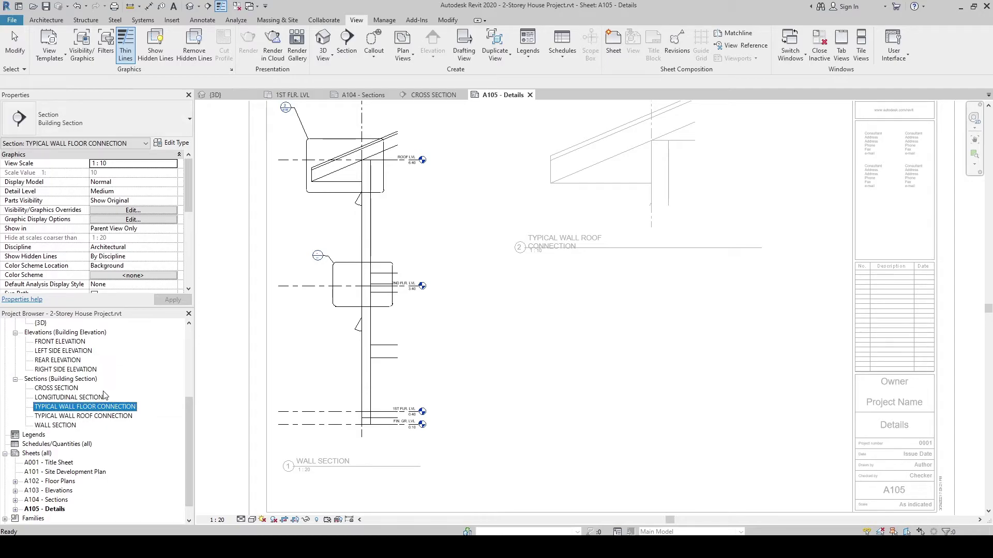
- Deactivate the WALL SECTION viewport and place the TYPICAL WALL FLOOR CONNECTION view on sheet A105 below the roof connection detail
double_click(628, 338)
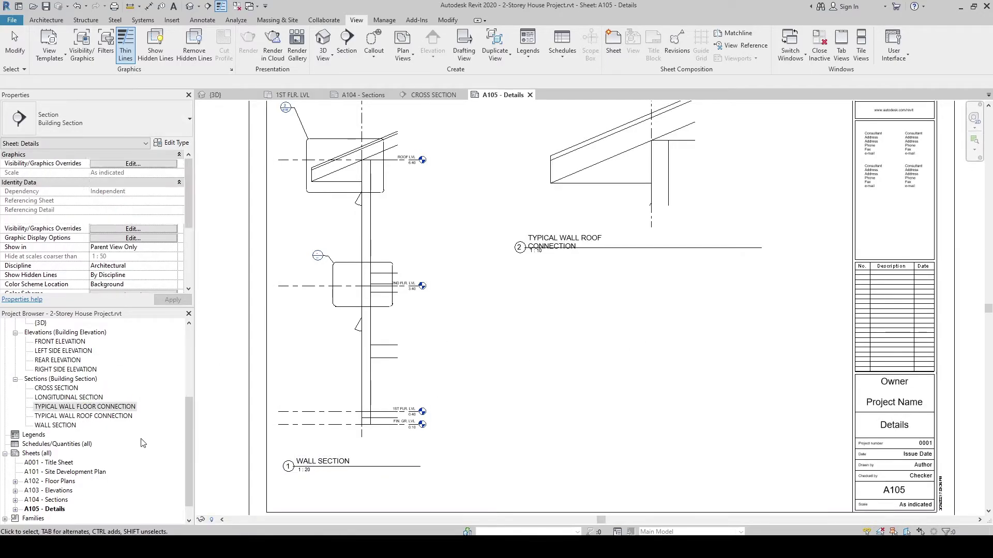
left_click_drag(623, 331, 636, 320)
left_click(629, 336)
left_click(752, 317)
middle_click_drag(486, 315, 477, 359)
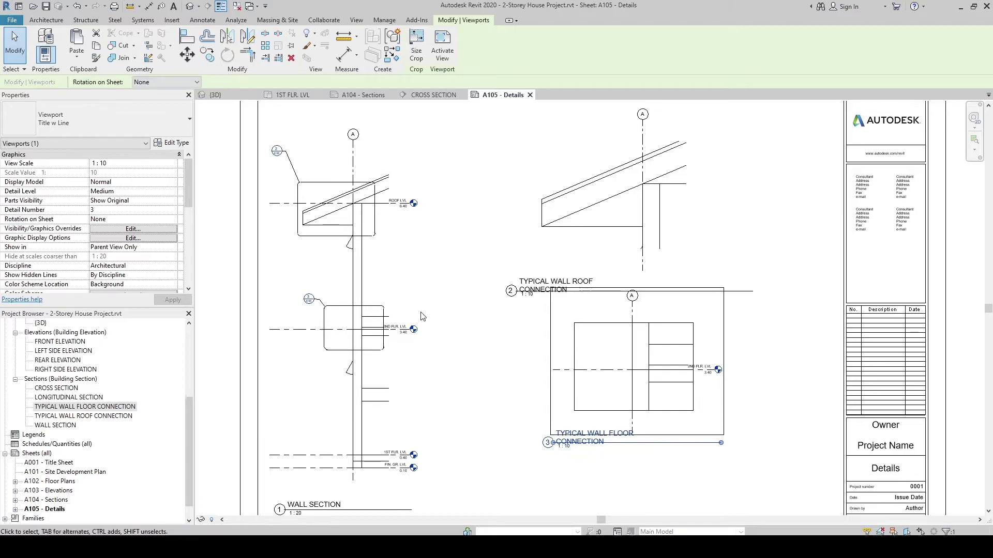
- Activate the WALL SECTION viewport, set its view scale to 1:25, and deactivate it
left_click(364, 289)
scroll(380, 260, "down", 2)
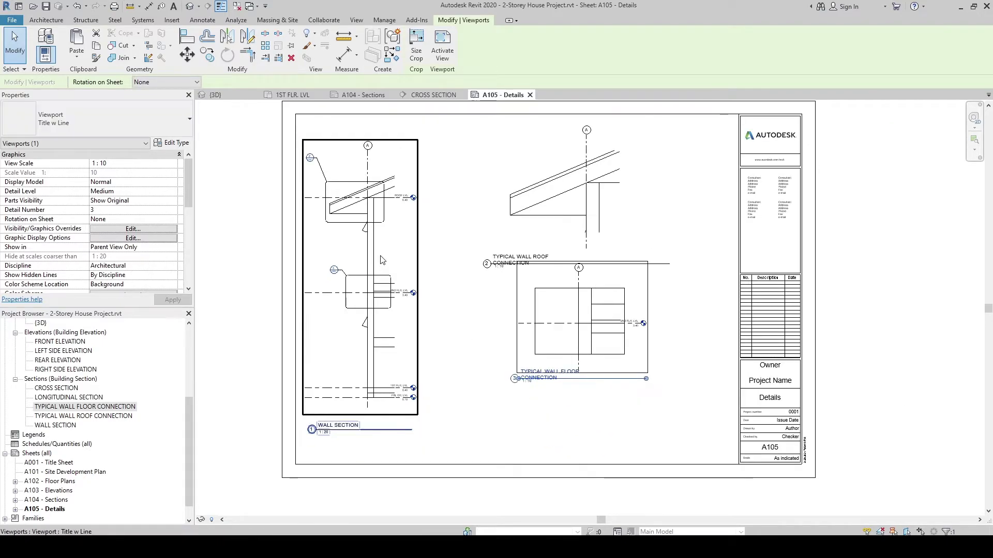
double_click(380, 260)
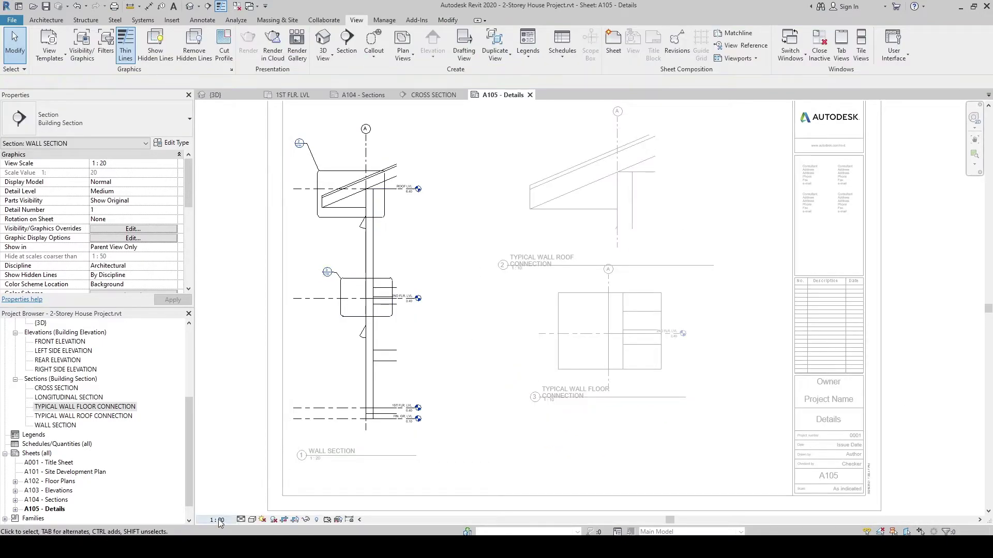
left_click(230, 519)
left_click(240, 432)
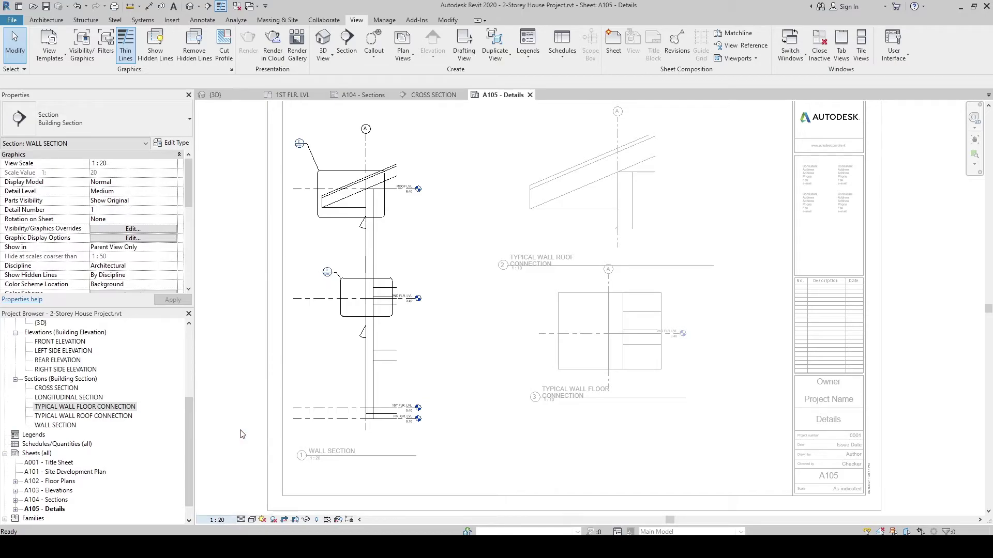
double_click(236, 364)
- Move the WALL SECTION viewport up and slightly to the right, aligning it roughly with the top of the roof connection detail
left_click(340, 347)
left_click_drag(341, 348, 371, 317)
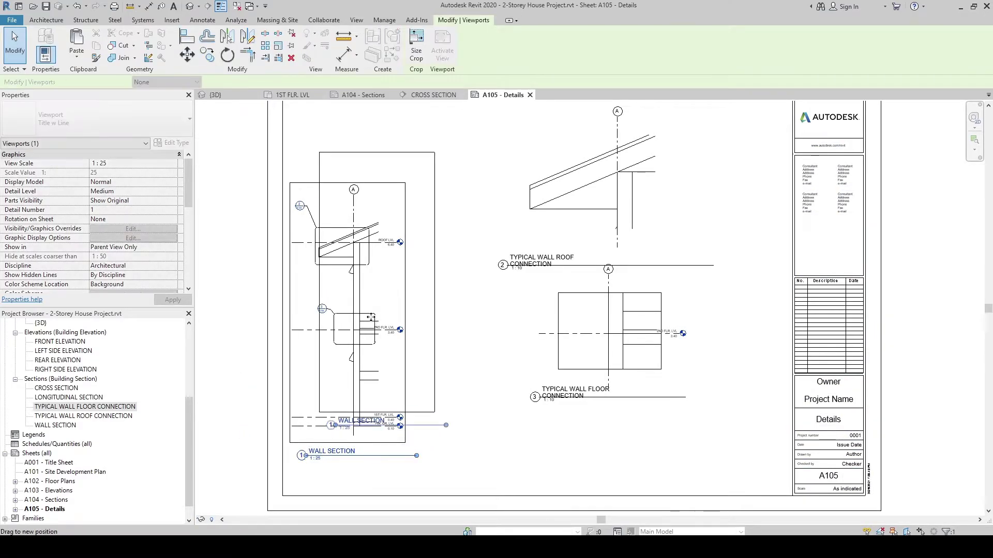
left_click(464, 309)
middle_click_drag(466, 318, 449, 344)
left_click(549, 240)
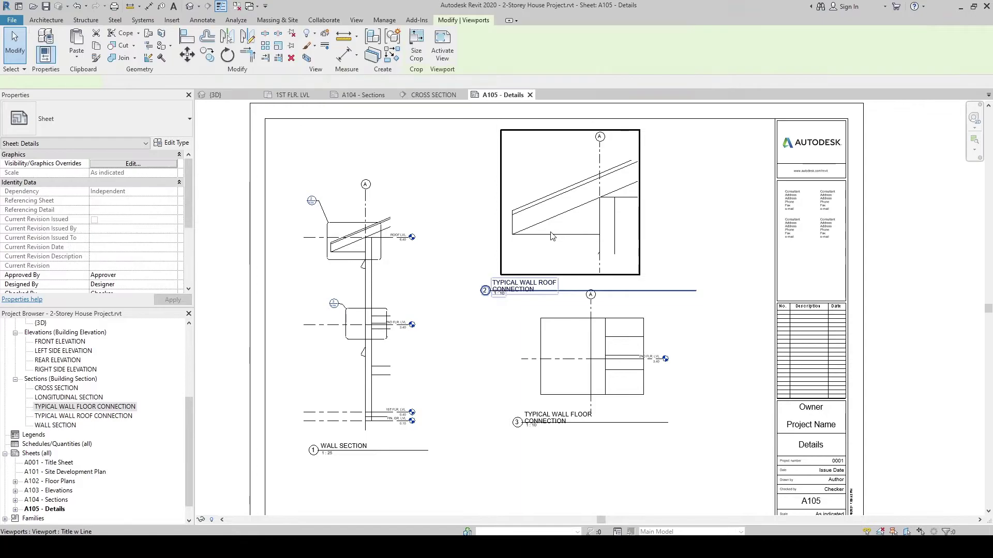
left_click(436, 277)
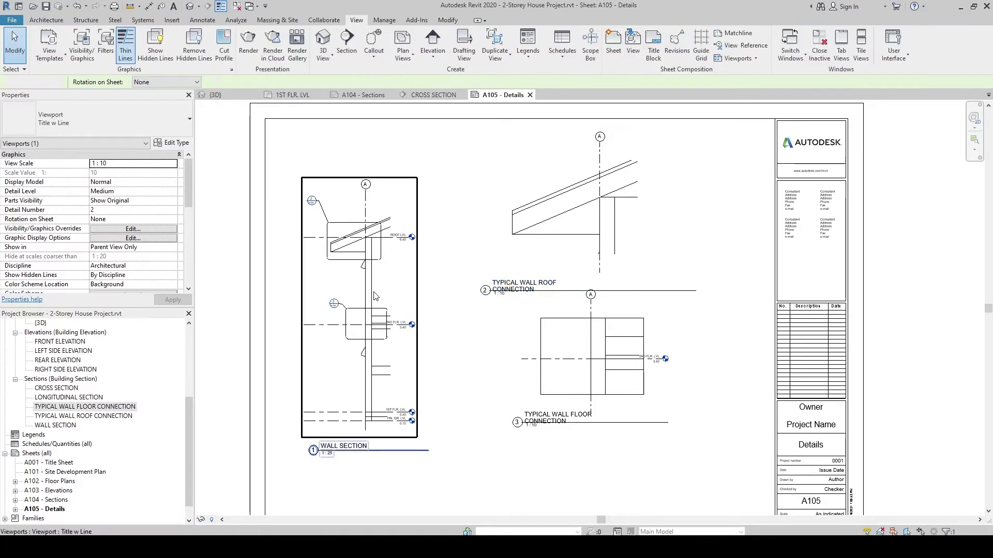
left_click_drag(373, 292, 376, 273)
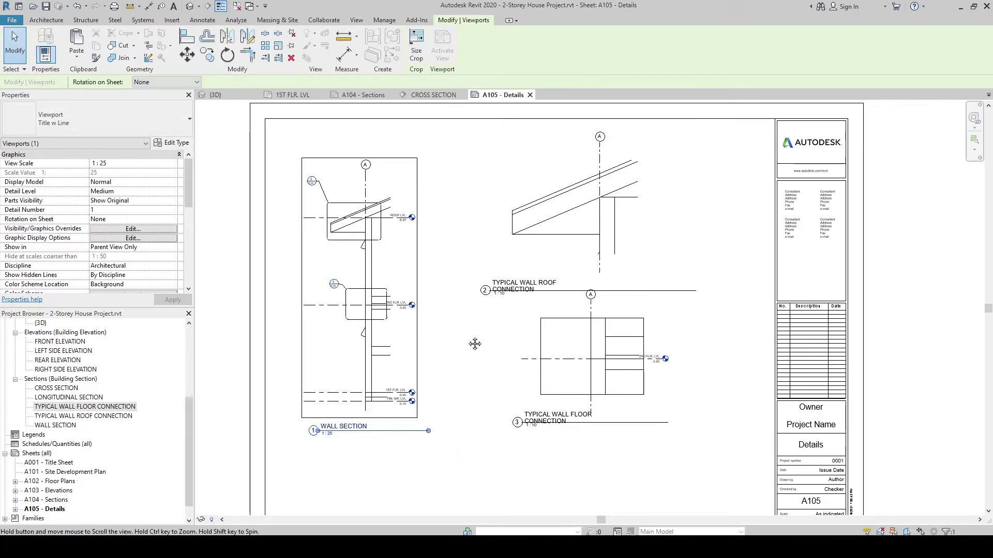
middle_click_drag(359, 331, 358, 319)
left_click_drag(357, 319, 357, 304)
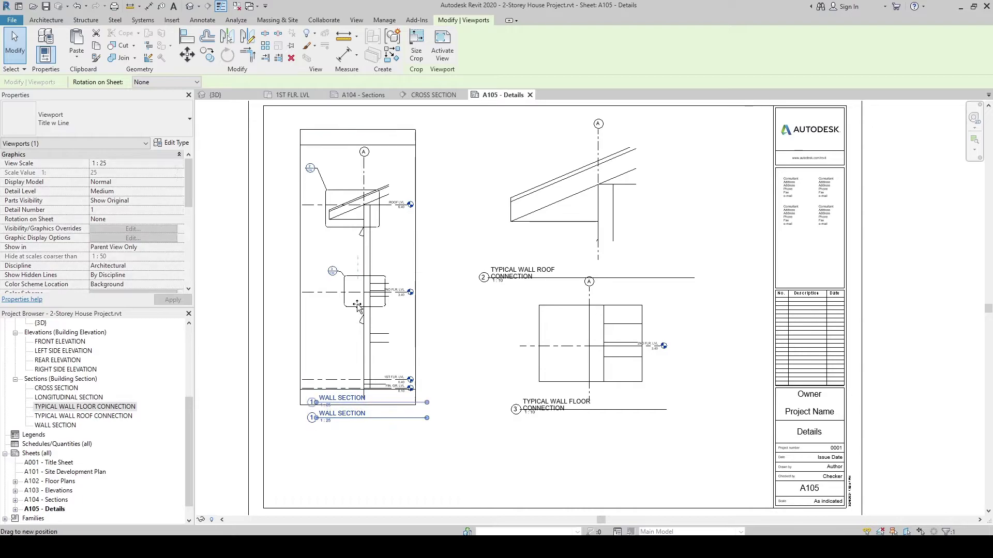
left_click(494, 340)
- Activate the TYPICAL WALL FLOOR CONNECTION viewport and identify the background elements shown above the floor slab
middle_click_drag(470, 344, 434, 349)
double_click(528, 355)
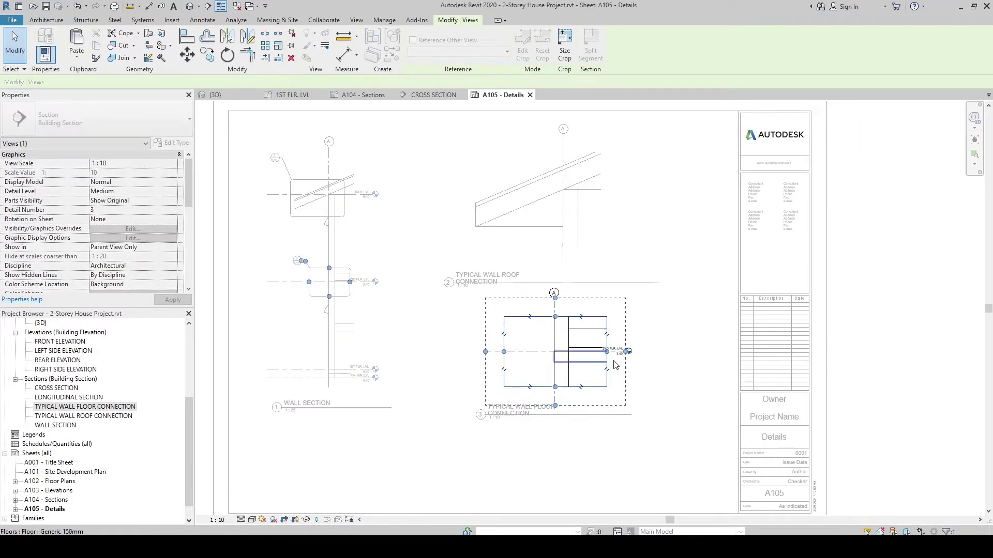
scroll(557, 317, "up", 3)
left_click(557, 297)
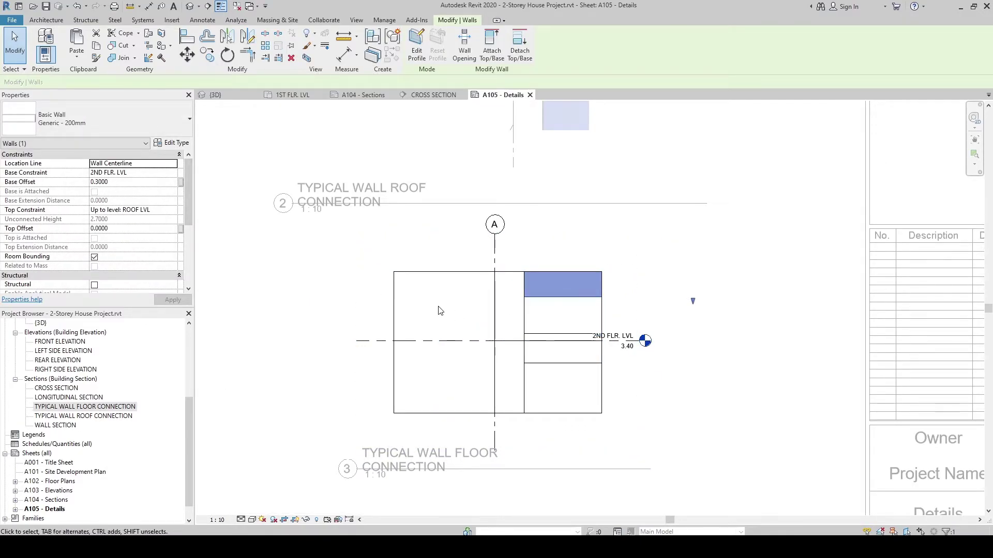
key("Escape")
left_click(539, 326)
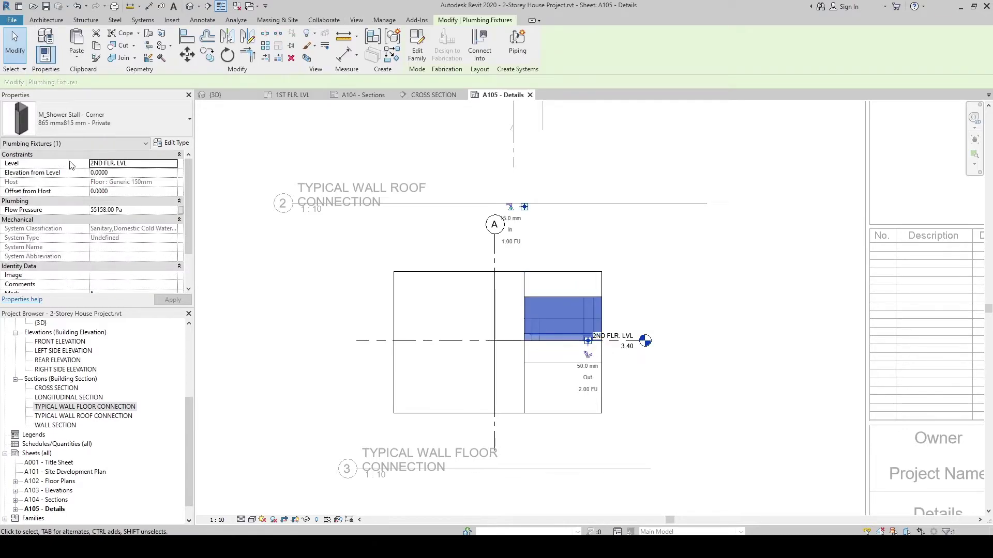
key("Escape")
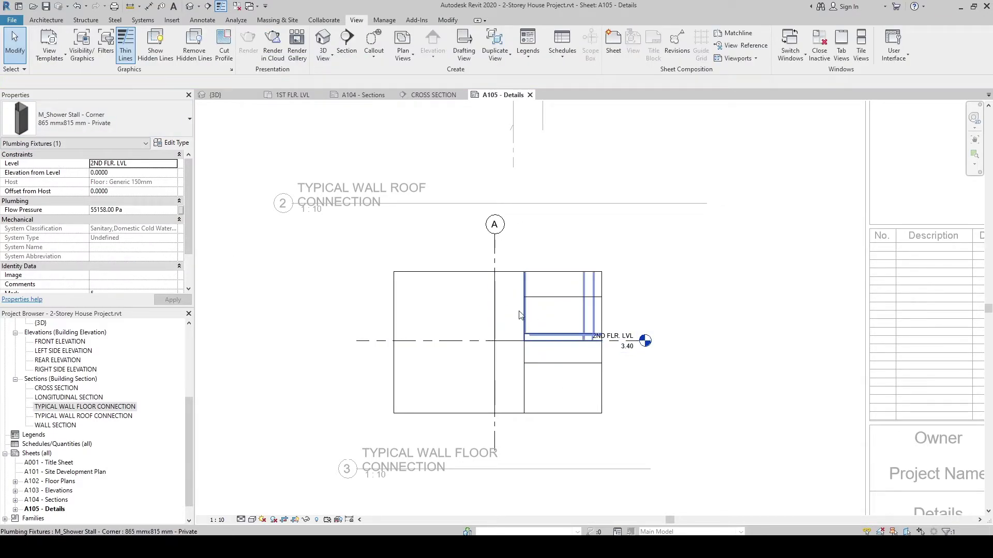
- Hide the Furniture and Plumbing Fixtures model categories in the TYPICAL WALL FLOOR CONNECTION view
middle_click_drag(440, 318, 443, 330)
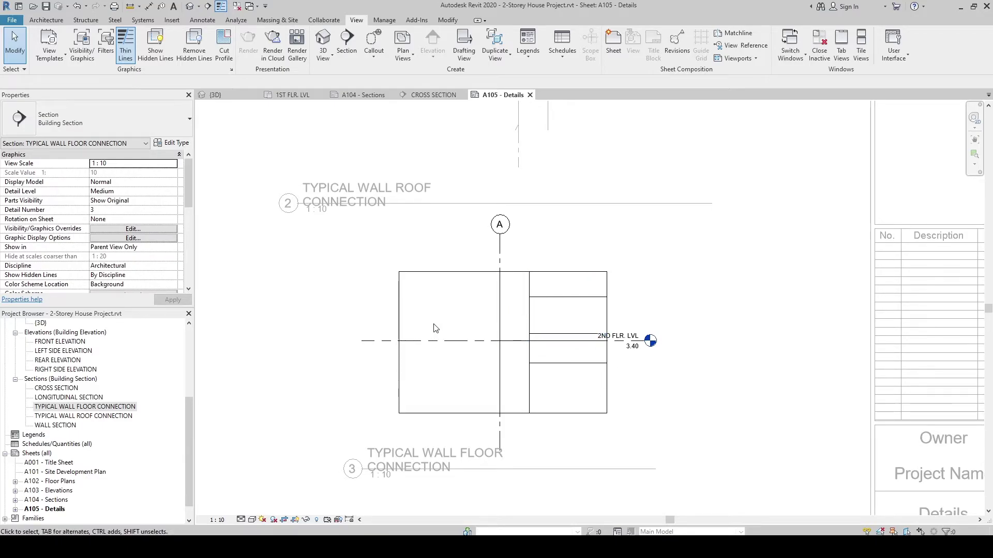
key("v")
key("g")
left_click(215, 201)
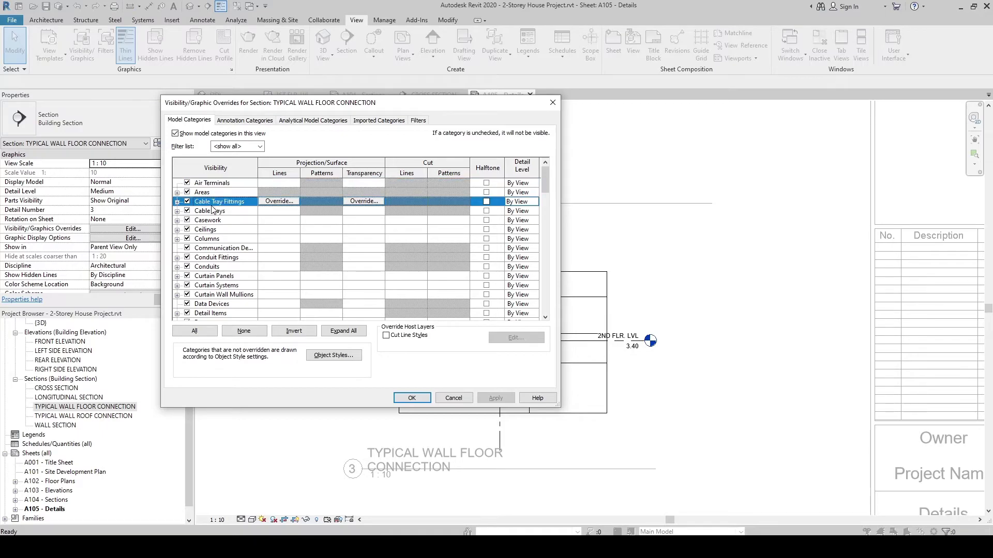
scroll(216, 265, "down", 3)
left_click(216, 267)
scroll(217, 271, "down", 2)
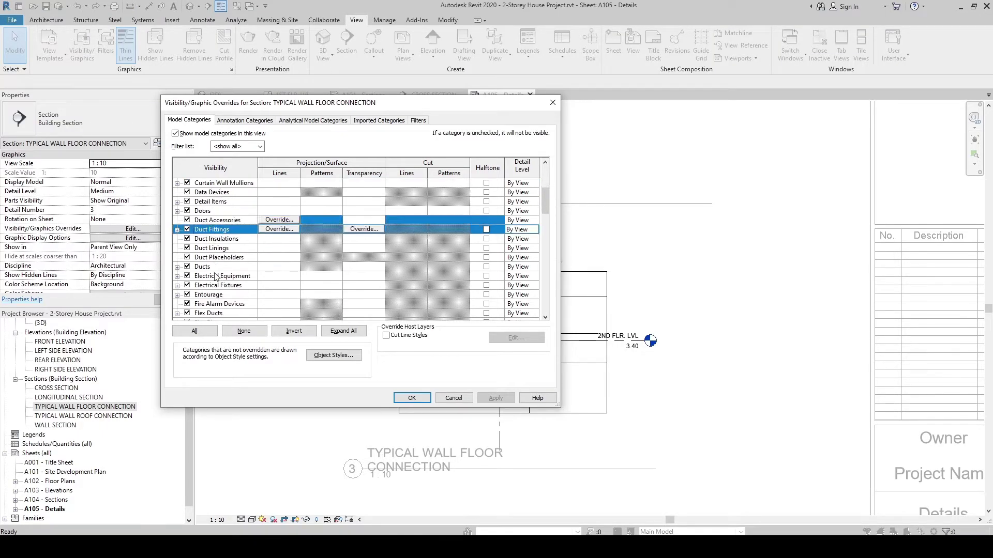
left_click(216, 276)
scroll(204, 295, "down", 1)
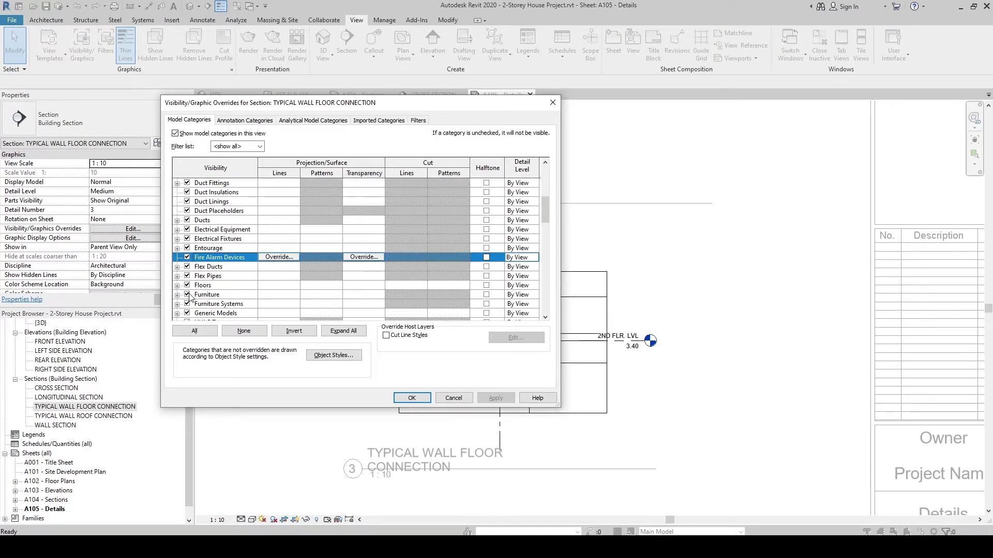
left_click(187, 296)
scroll(205, 303, "down", 4)
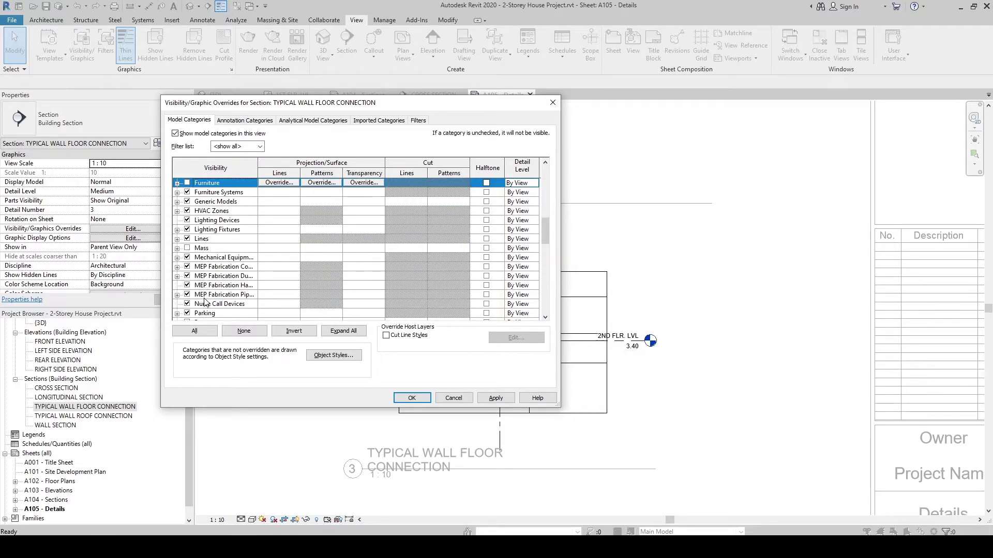
left_click(204, 304)
scroll(204, 307, "down", 3)
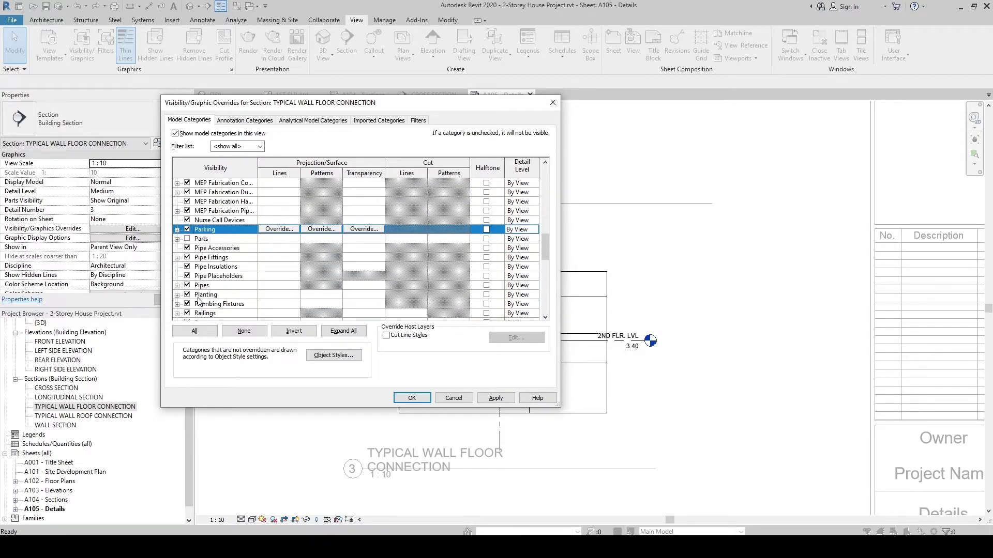
scroll(189, 308, "down", 1)
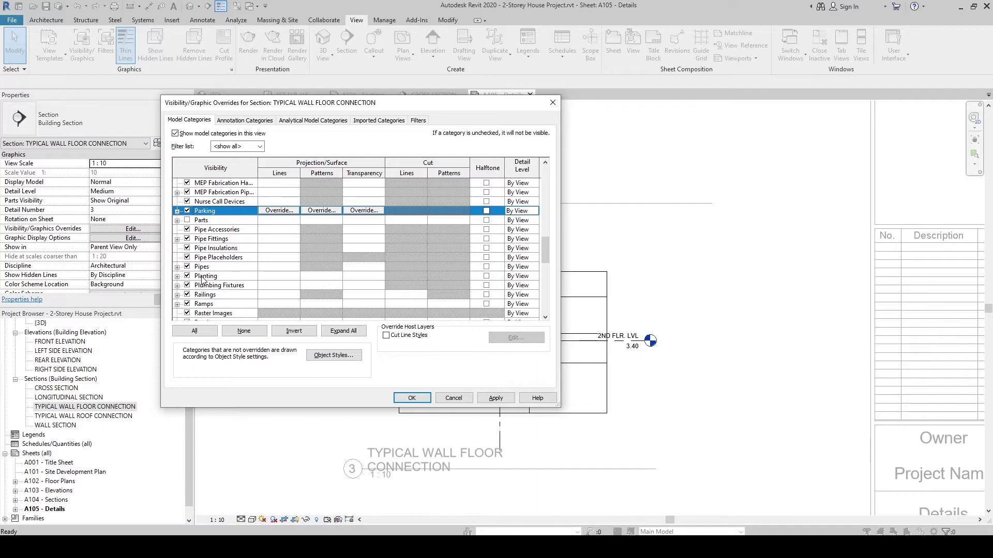
left_click(201, 287)
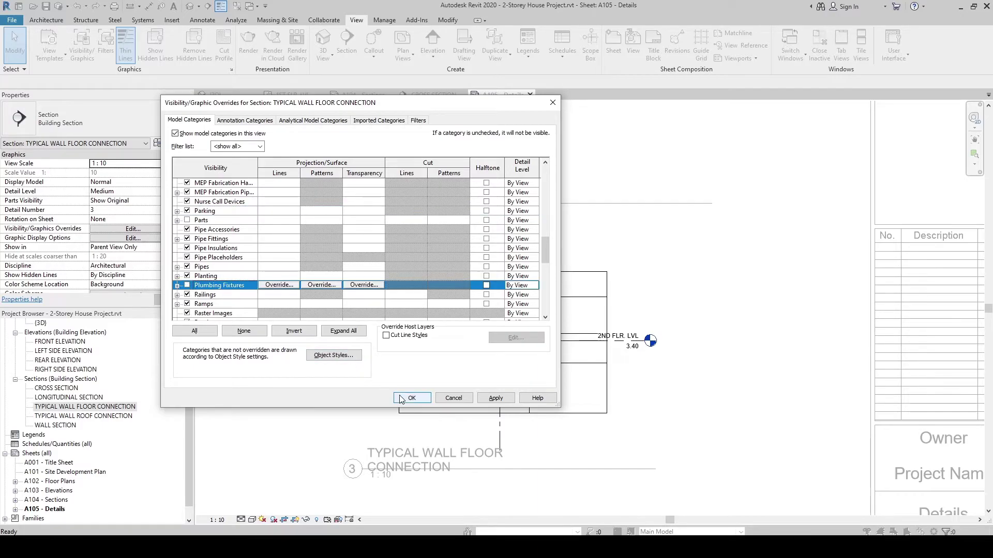
left_click(409, 398)
- Set the base offset of the Generic - 200mm background wall above the second-floor slab to 0
left_click(554, 317)
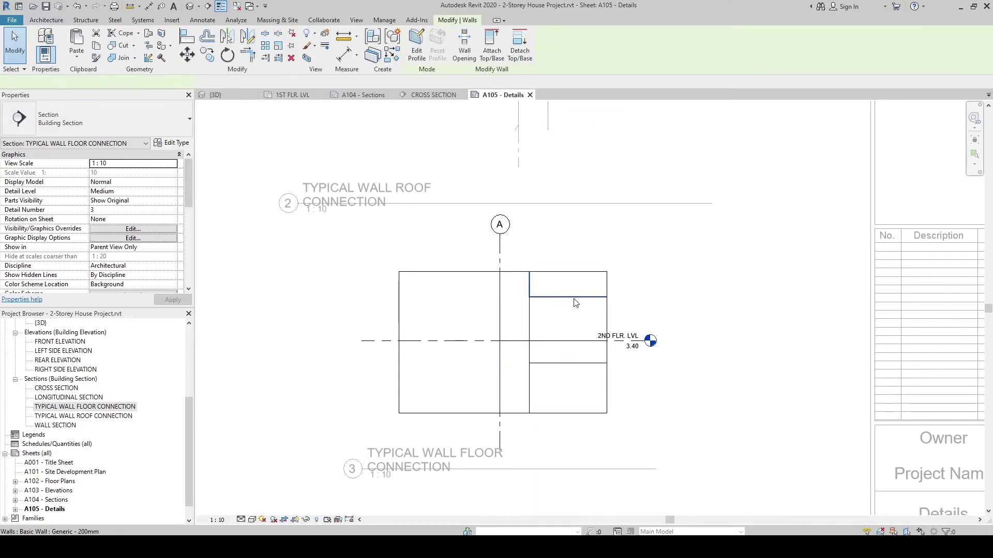
left_click(554, 361)
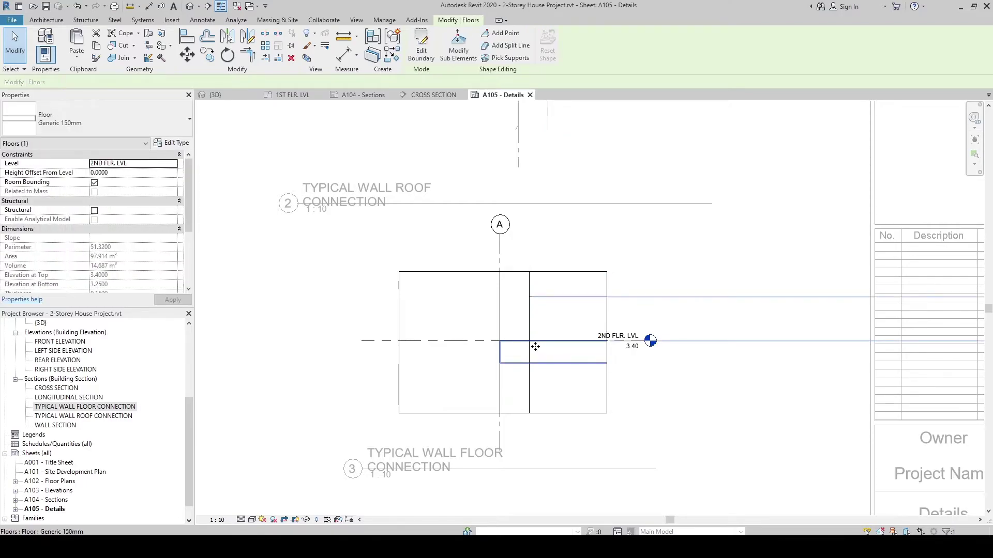
left_click(551, 287)
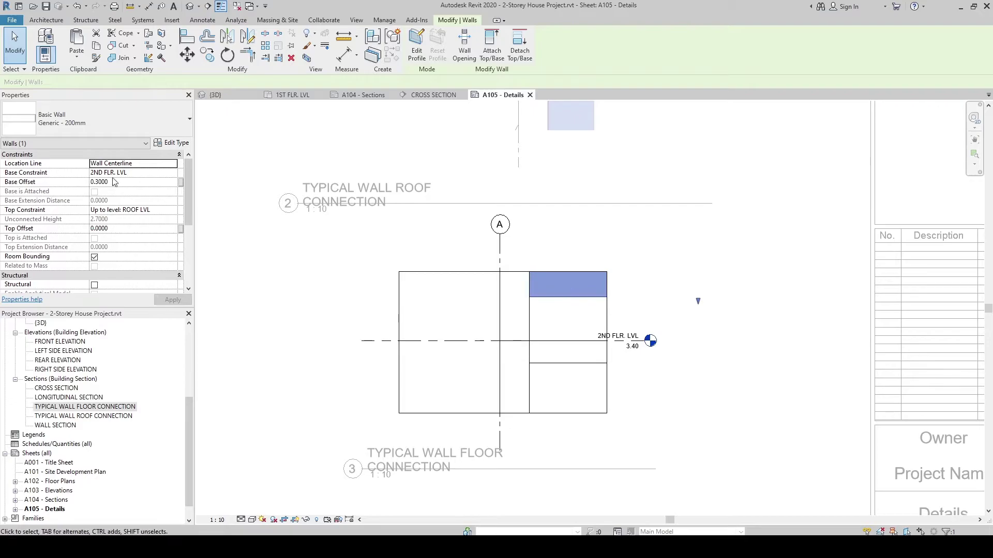
left_click(120, 184)
type("0")
key("Return")
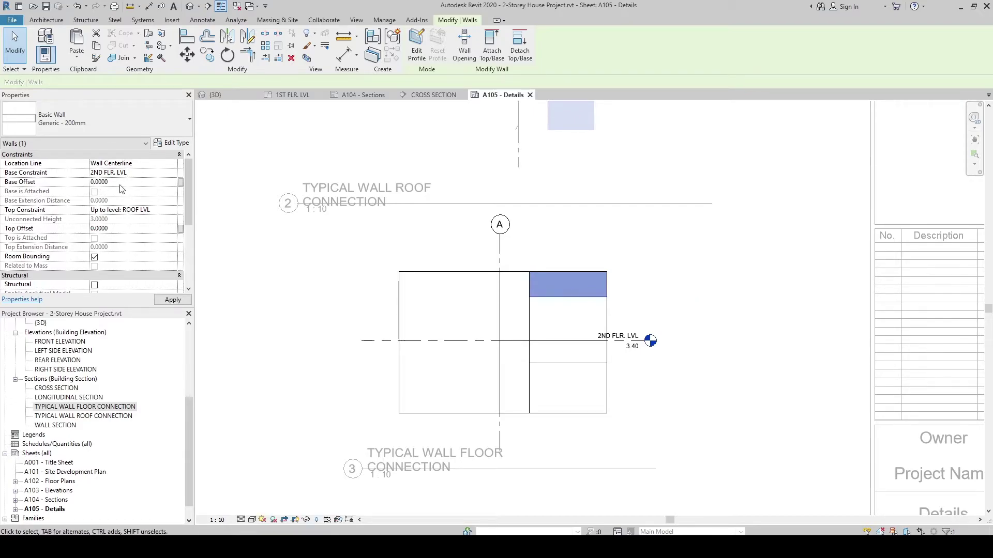
left_click(318, 255)
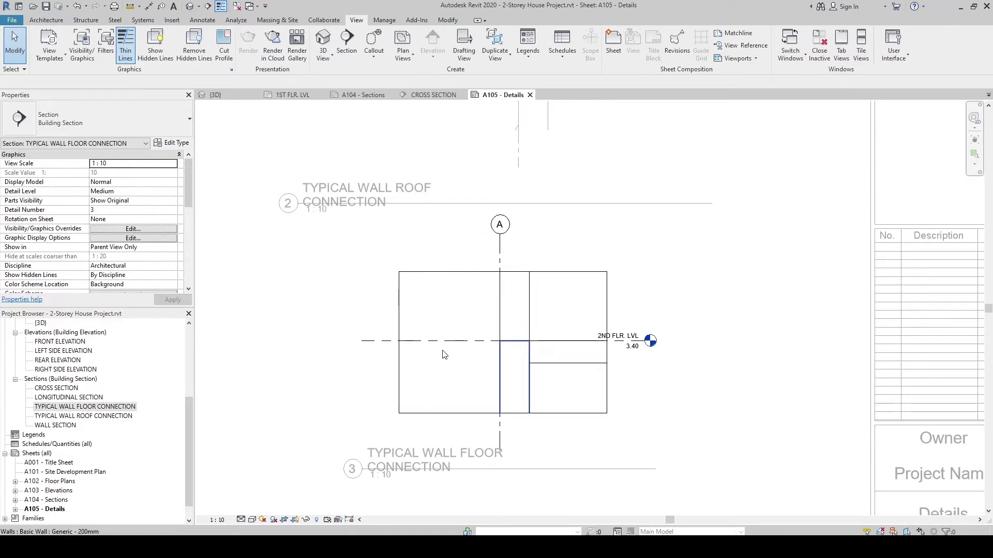
- Raise the lower crop edge of the floor connection view slightly and shorten the lower end of grid A
middle_click_drag(436, 309, 420, 260)
scroll(420, 283, "down", 1)
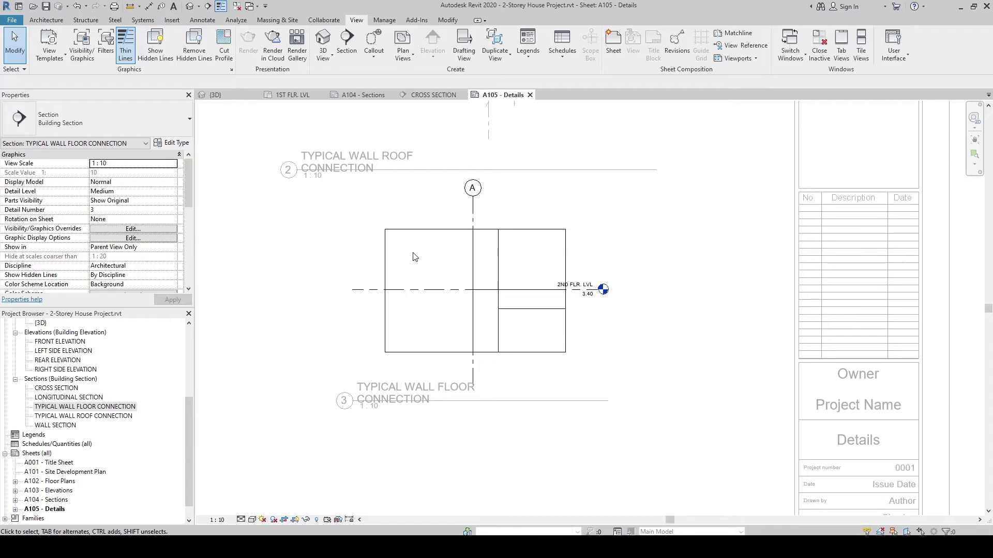
scroll(268, 359, "down", 2)
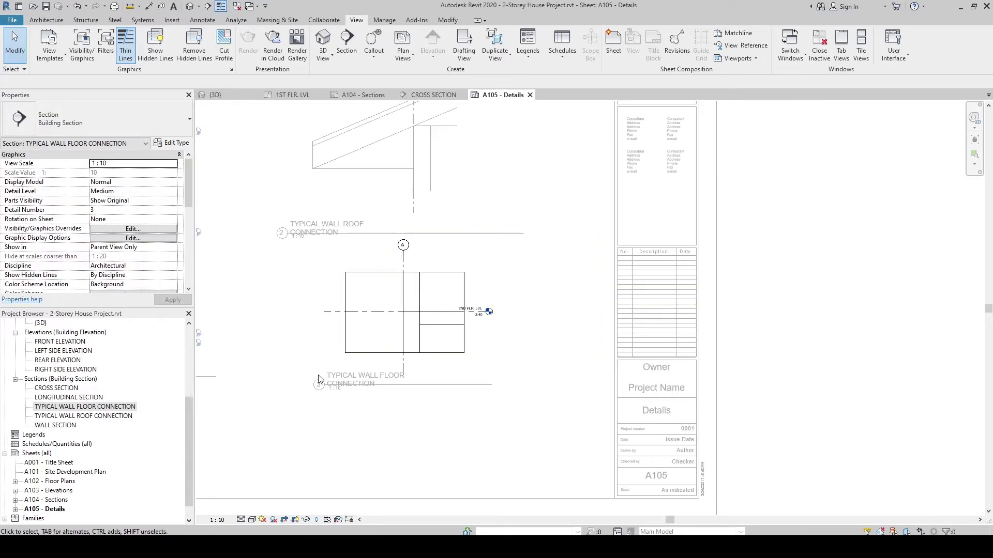
left_click(398, 359)
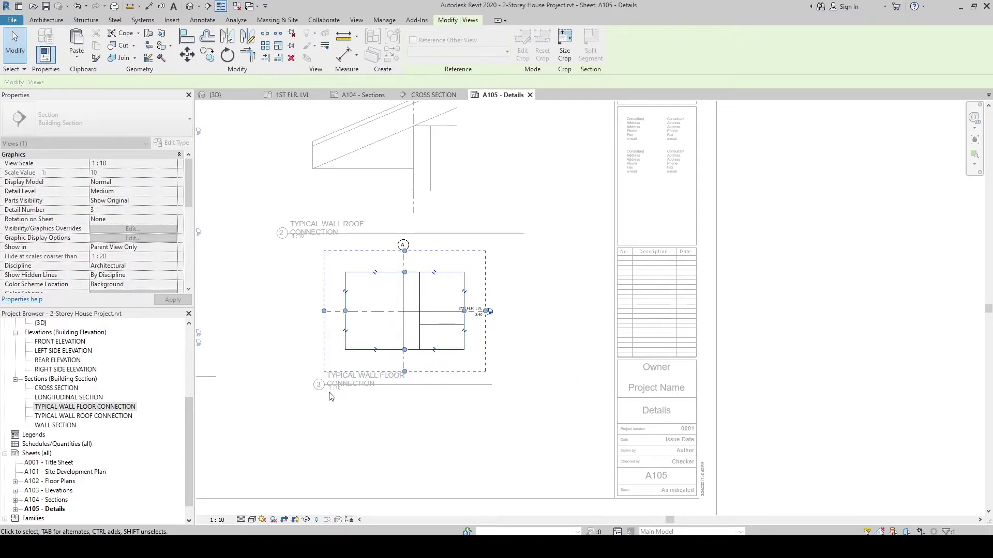
scroll(390, 387, "up", 1)
left_click(415, 362)
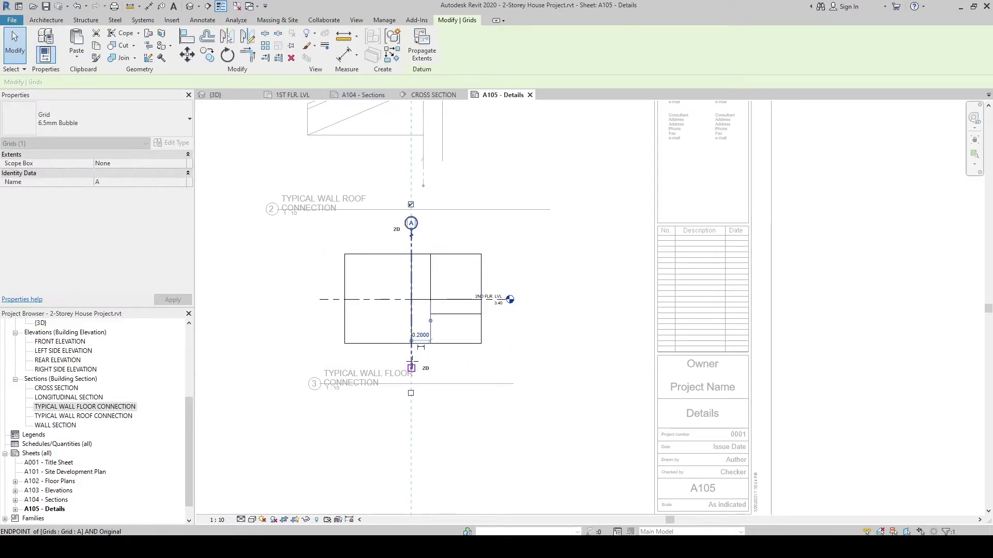
left_click(314, 360)
middle_click_drag(316, 360, 370, 352)
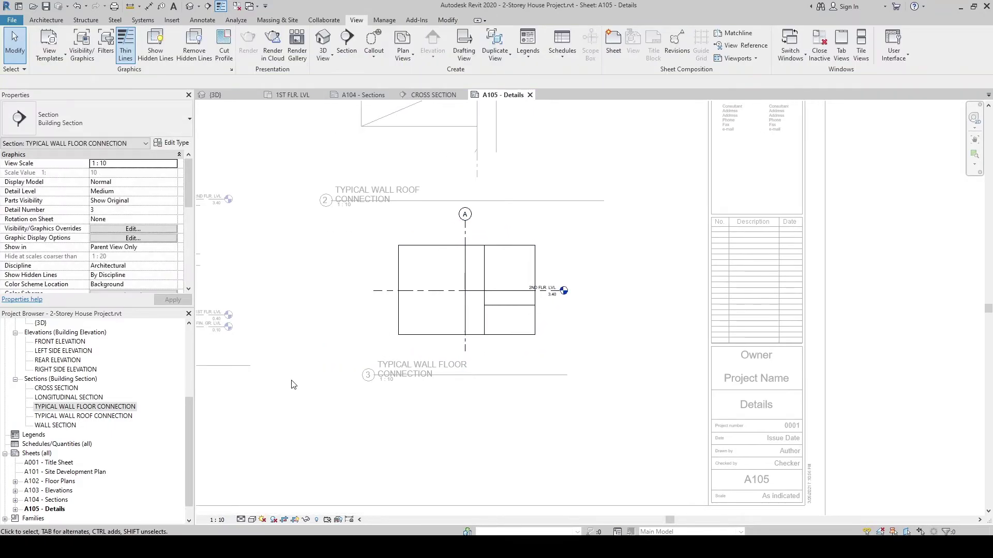
- Hide the crop region of the floor connection view and deactivate its viewport
left_click(296, 520)
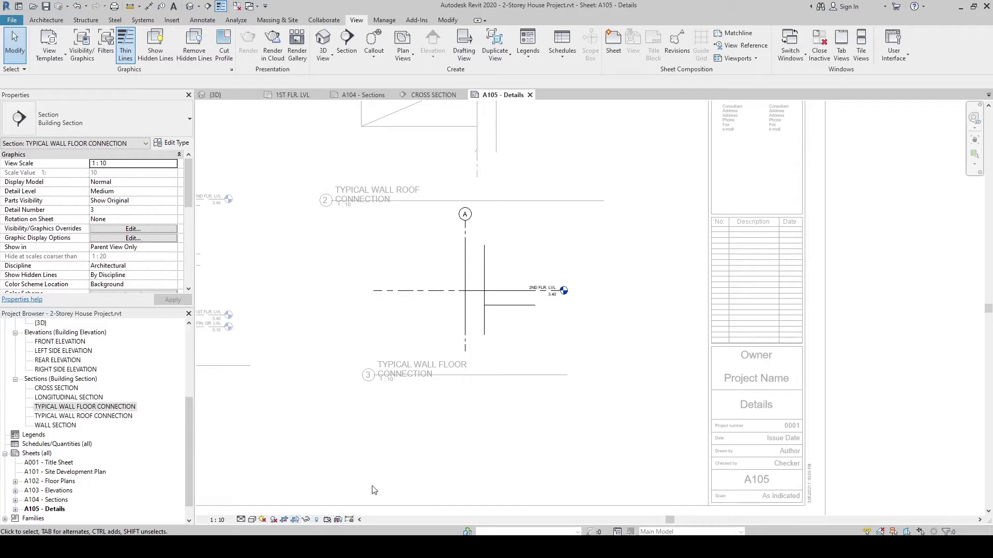
double_click(398, 383)
left_click_drag(403, 374, 354, 364)
- Move the TYPICAL WALL FLOOR CONNECTION title left and up, roughly under the roof connection title
scroll(366, 373, "down", 1)
scroll(366, 372, "down", 1)
left_click(397, 404)
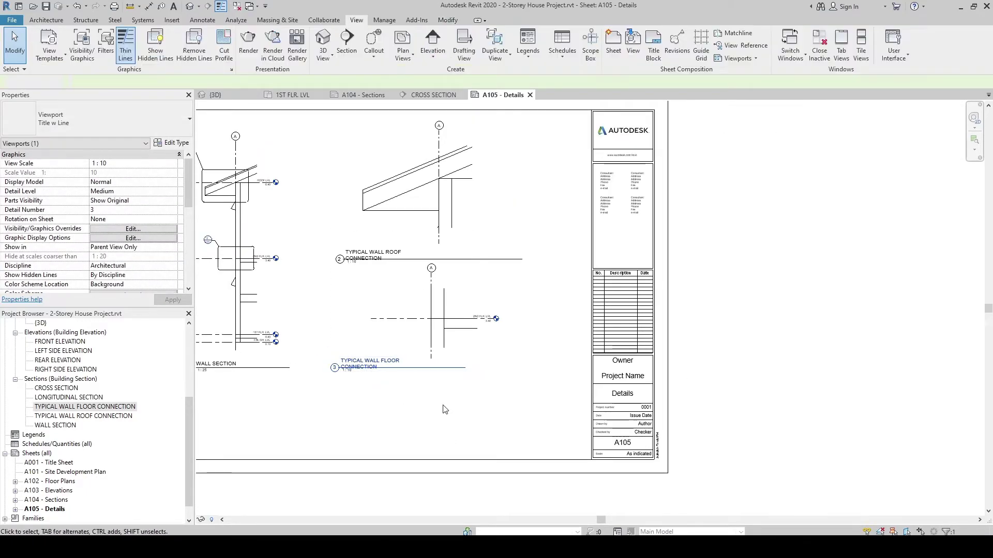
left_click_drag(447, 405, 368, 207)
- Activate the TYPICAL WALL ROOF CONNECTION viewport and lower the bubble end of grid A closer to the roof
double_click(412, 139)
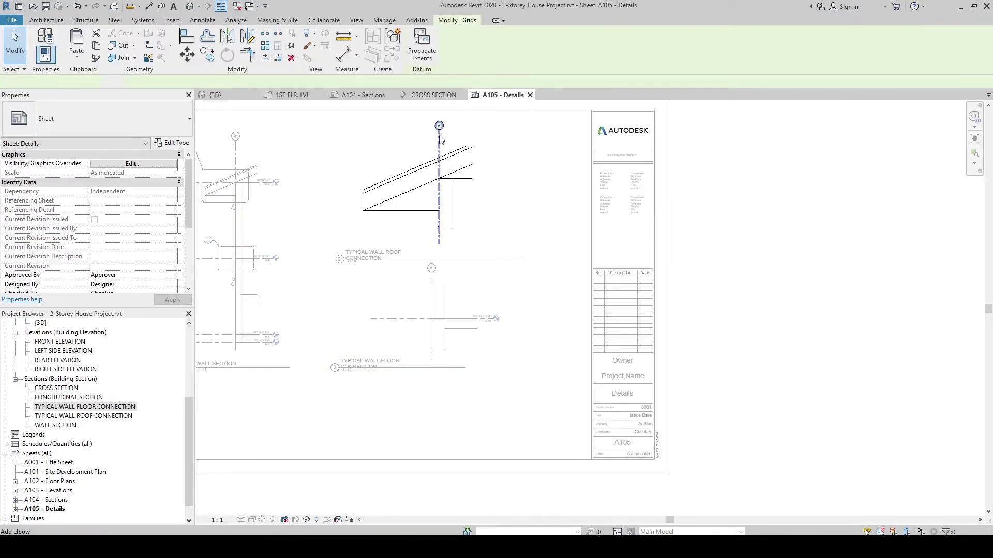
left_click(439, 141)
scroll(457, 126, "up", 3)
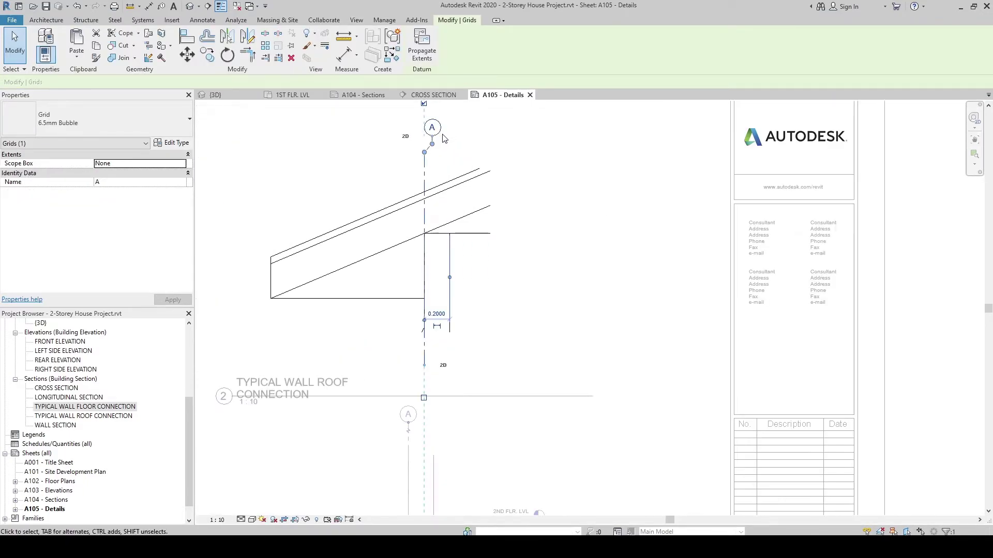
left_click_drag(424, 147, 424, 161)
left_click(368, 170)
scroll(368, 169, "down", 4)
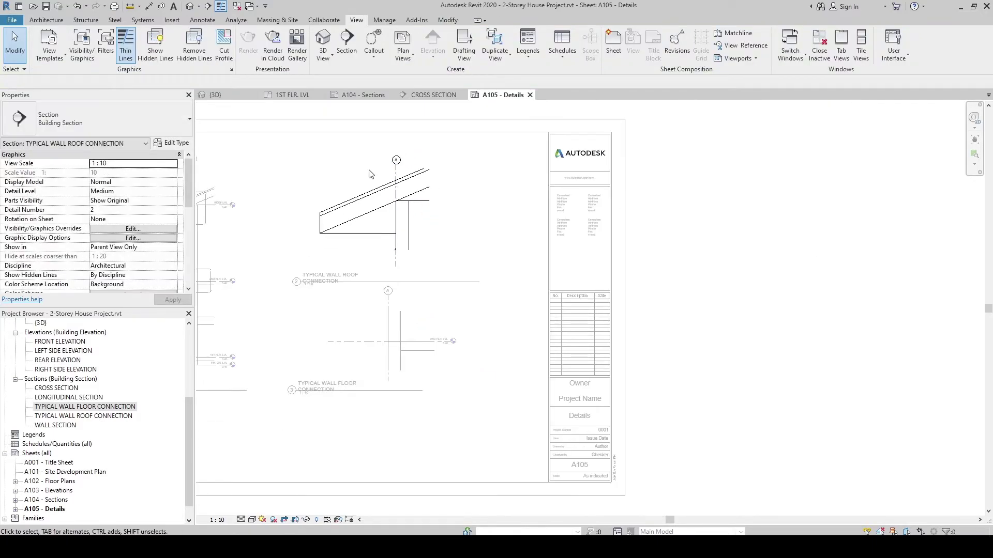
- Deactivate the roof connection view, then move its viewport up and the floor connection viewport up and slightly right to align their titles
left_click(372, 209)
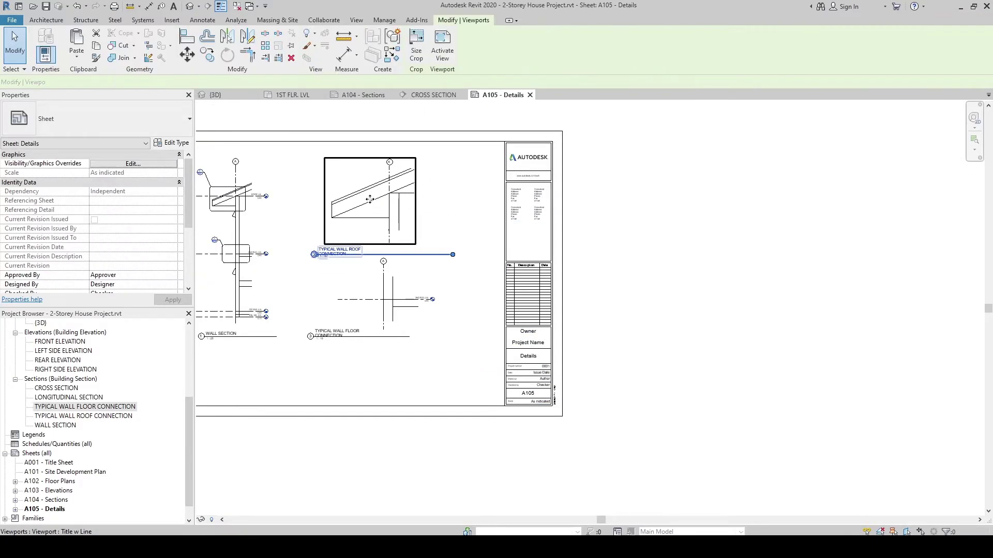
left_click_drag(373, 208, 372, 195)
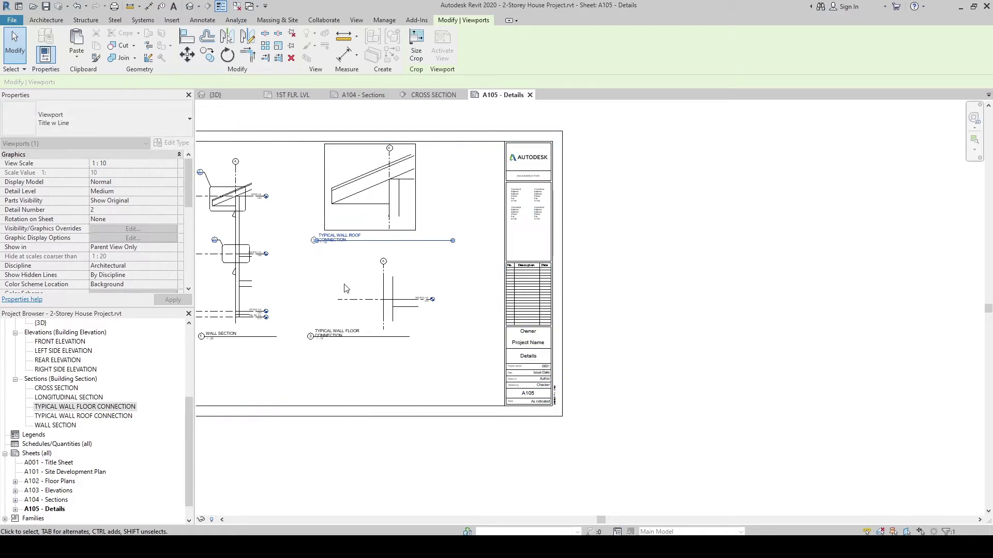
left_click(373, 299)
left_click_drag(373, 299, 377, 284)
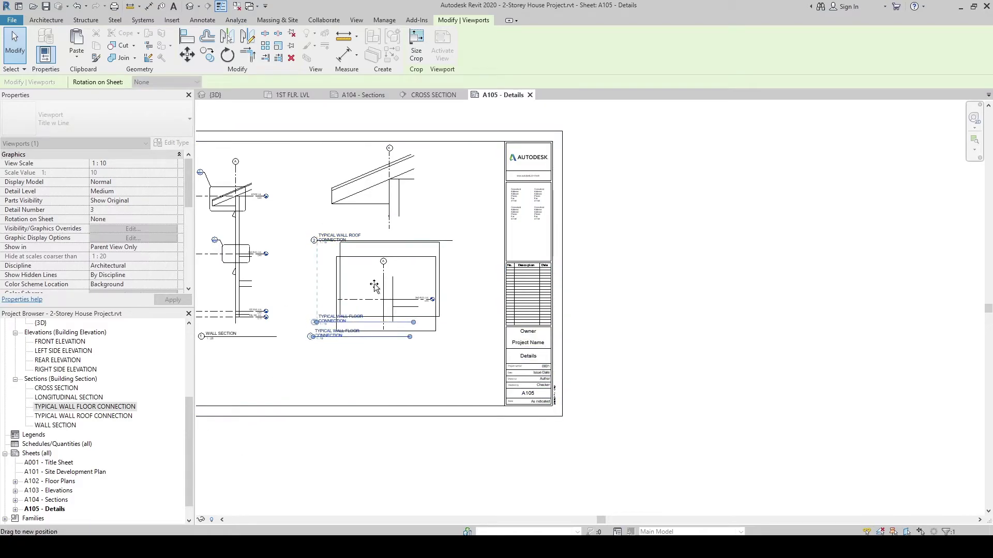
left_click(401, 384)
middle_click_drag(417, 383, 468, 396)
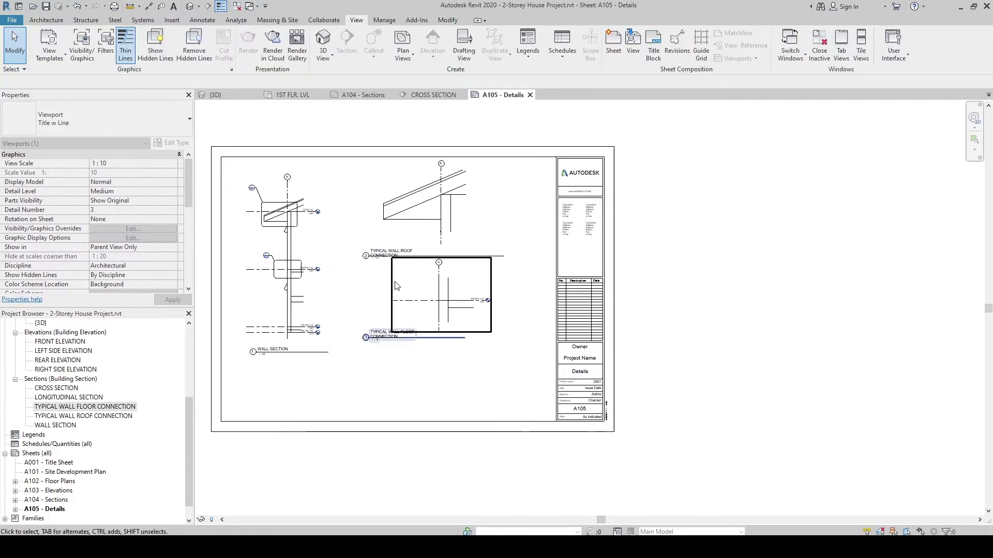
- Move the TYPICAL WALL ROOF CONNECTION title up, closer to its detail and clear of the floor connection below
left_click(388, 252)
scroll(388, 250, "up", 3)
left_click_drag(381, 251, 382, 242)
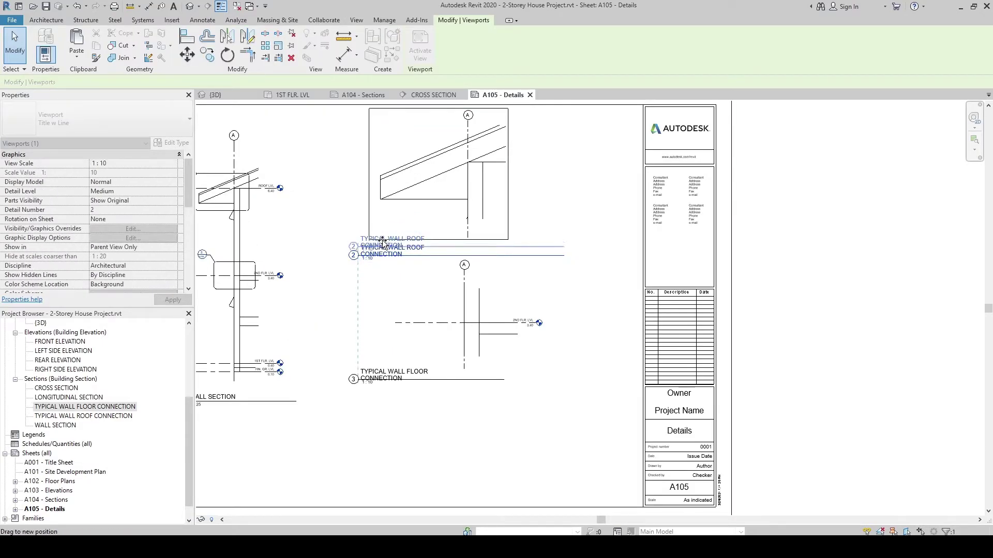
left_click(398, 425)
middle_click_drag(398, 424, 486, 363)
scroll(486, 362, "down", 1)
scroll(488, 366, "down", 1)
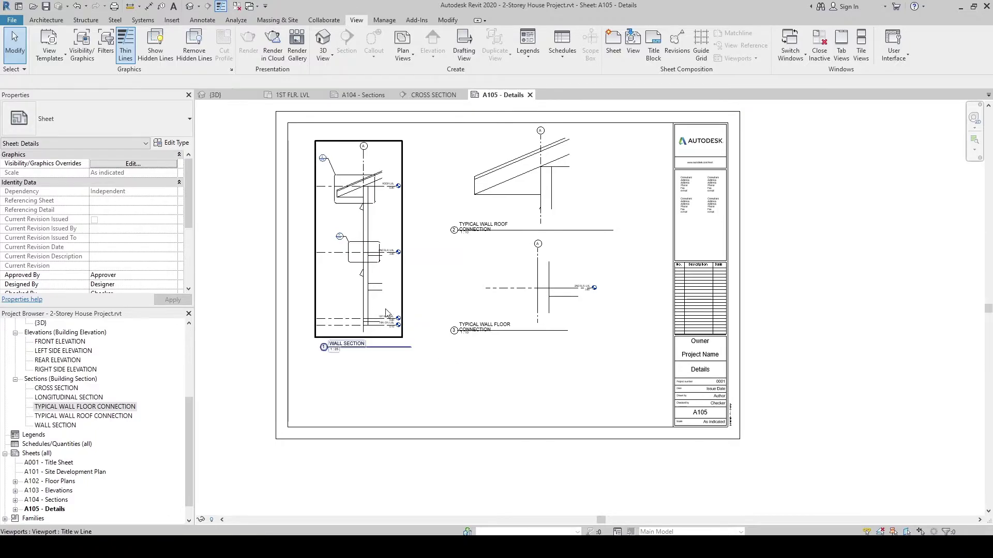
- Activate the WALL SECTION viewport and draw a rectangular callout around the wall base at the 1ST FLR. LVL and FIN. GR. LVL lines
scroll(354, 326, "up", 2)
double_click(350, 313)
scroll(341, 125, "up", 2)
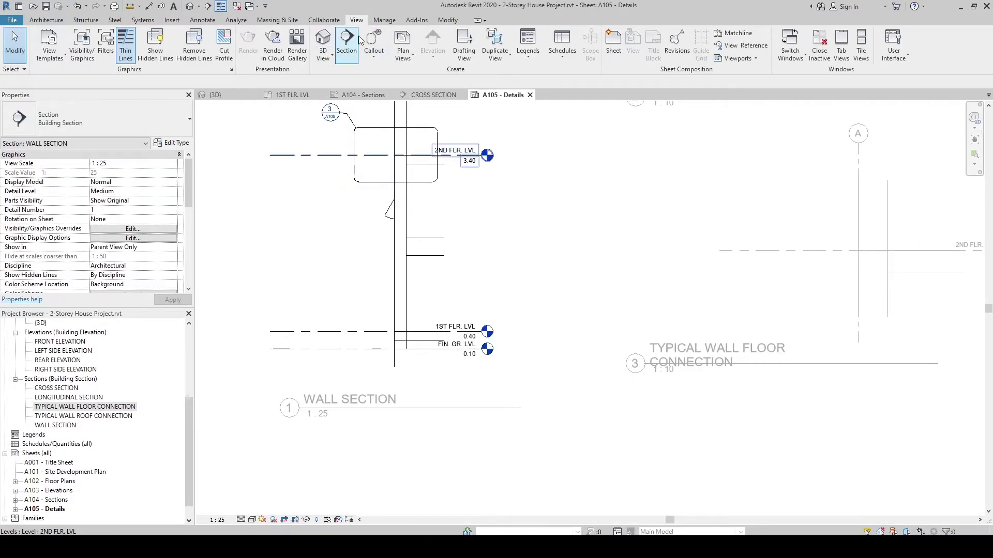
left_click(368, 58)
left_click(384, 74)
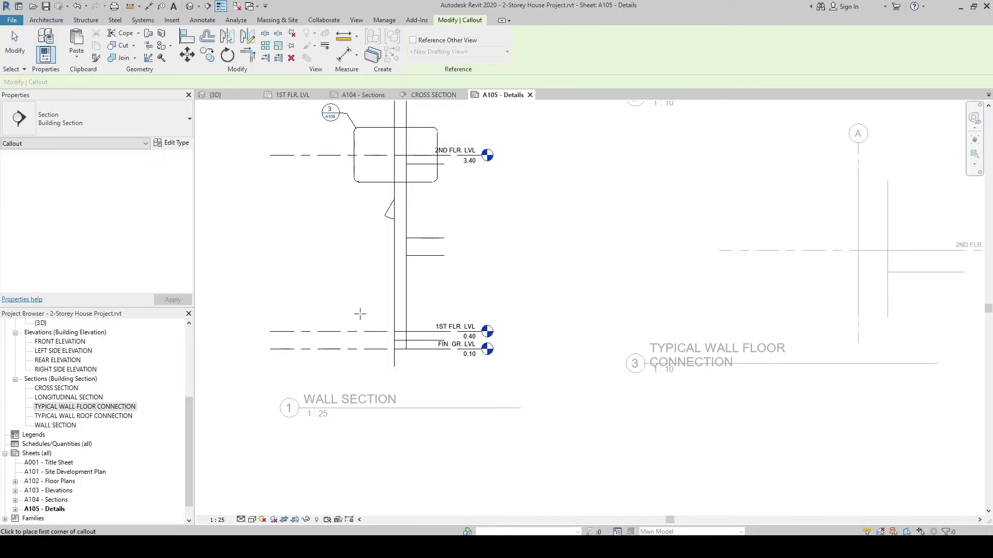
left_click(359, 310)
left_click(427, 374)
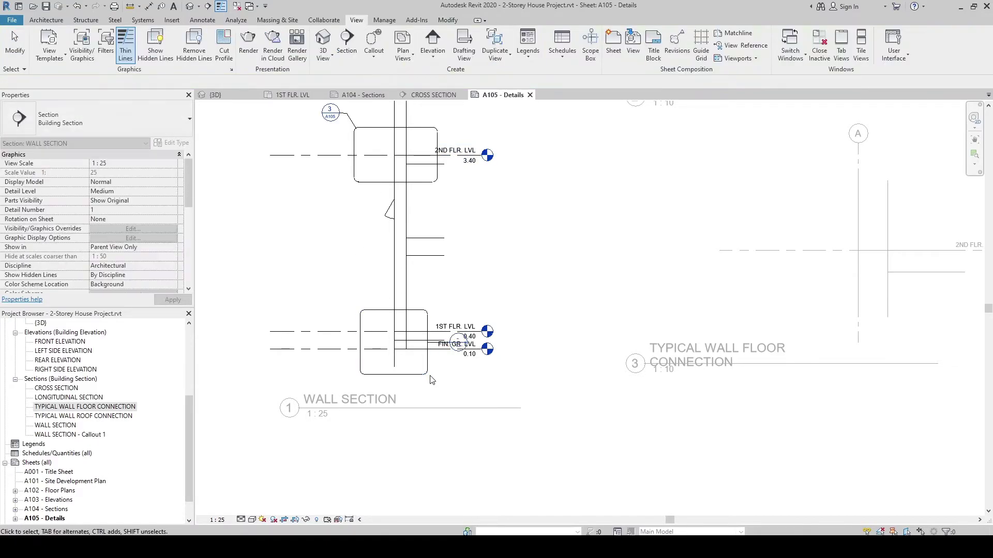
- Move the new callout's bubble to the upper left of its boundary and straighten the leader
left_click(428, 373)
left_click_drag(458, 343, 362, 298)
scroll(343, 307, "up", 3)
scroll(363, 299, "up", 2)
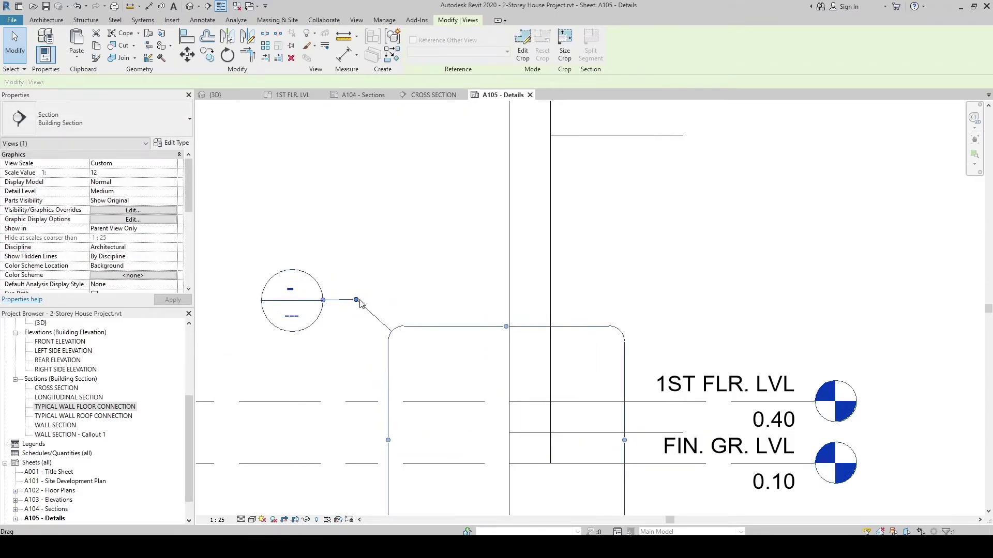
left_click(363, 288)
scroll(364, 288, "down", 5)
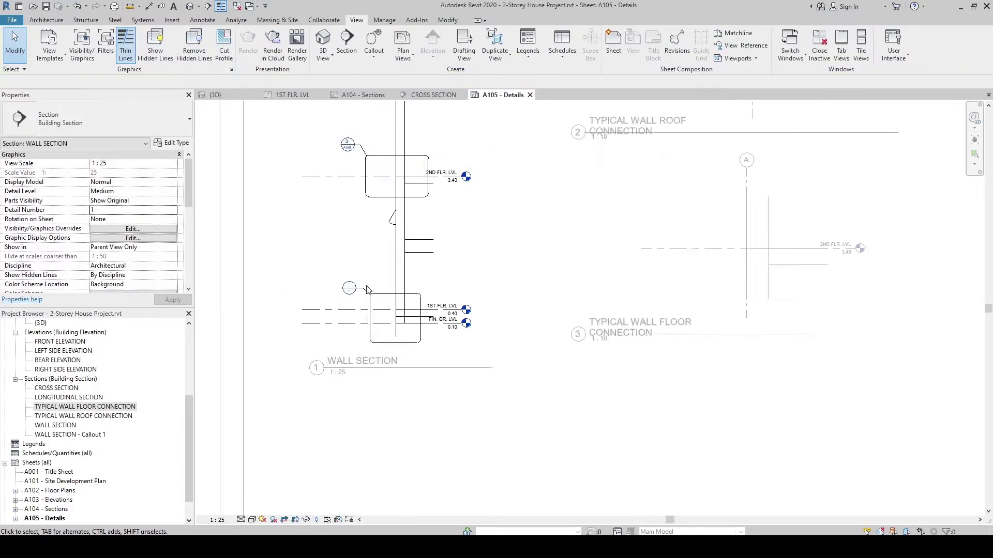
middle_click_drag(352, 192, 351, 249)
middle_click_drag(368, 288, 347, 395)
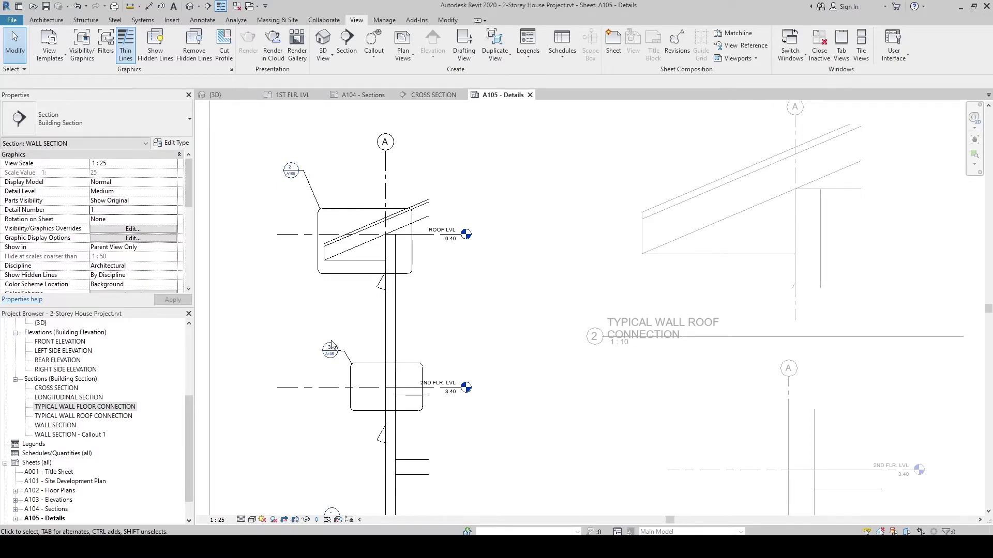
- Deactivate the WALL SECTION view to return to editing sheet A105
scroll(330, 316, "down", 3)
middle_click_drag(334, 283, 335, 219)
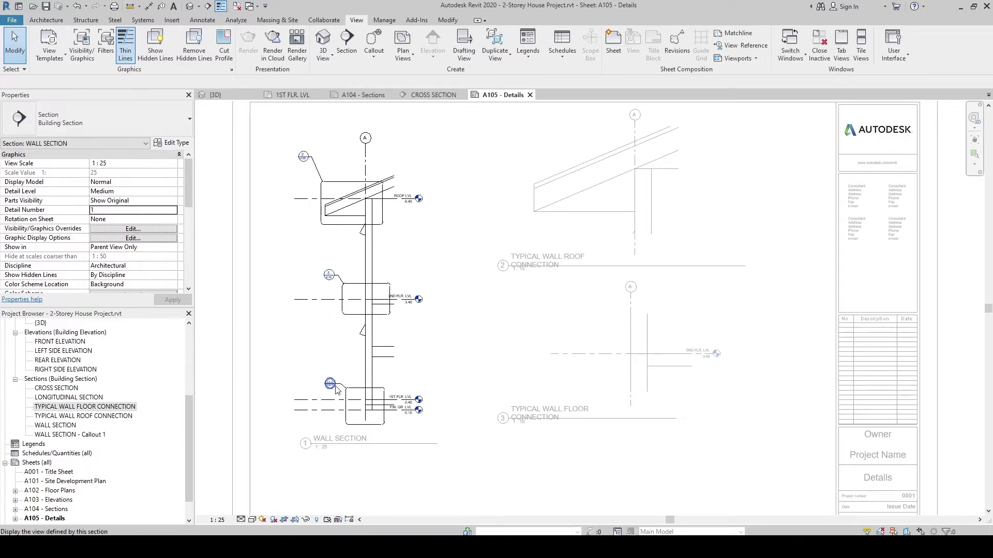
scroll(339, 388, "up", 1)
middle_click_drag(341, 389, 376, 324)
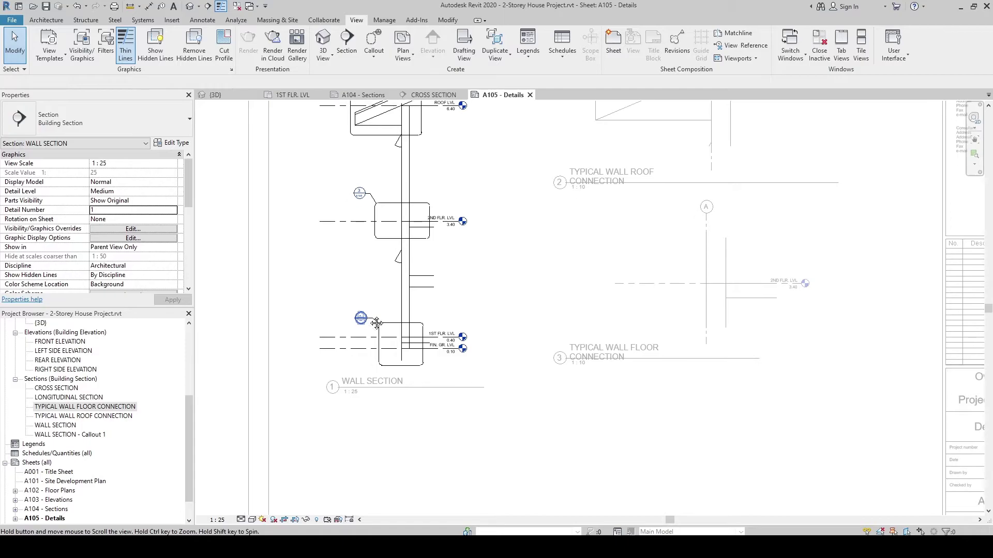
double_click(652, 446)
scroll(567, 437, "down", 1)
middle_click_drag(567, 437, 561, 431)
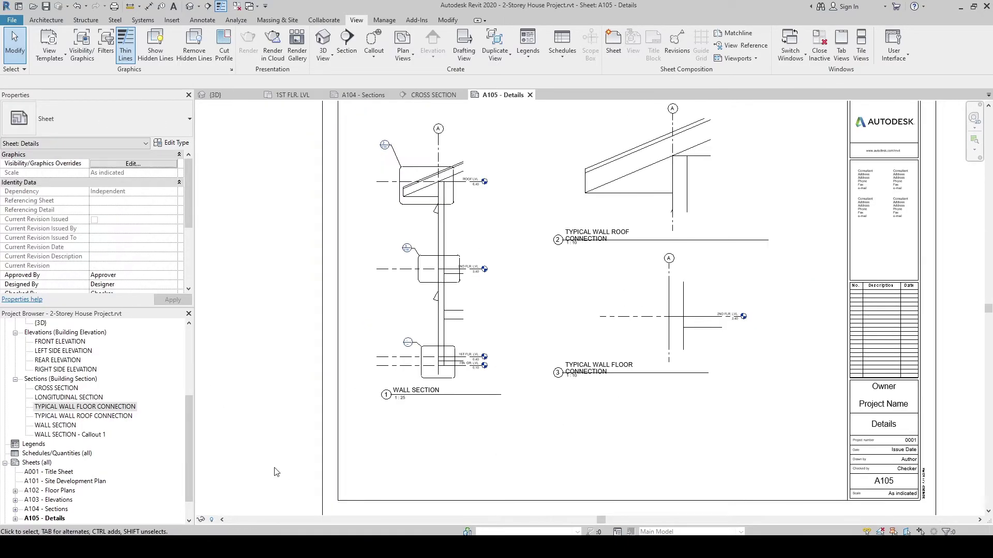
- Rename the view WALL SECTION - Callout 1 as TYPICAL FOUNDATION DETAIL
left_click(72, 435)
right_click(72, 436)
left_click(56, 436)
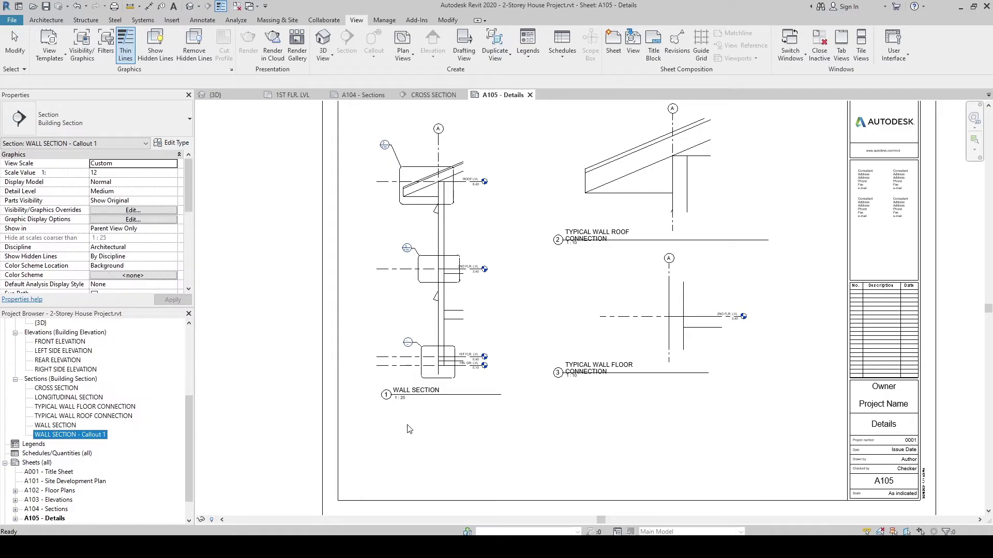
left_click(407, 343)
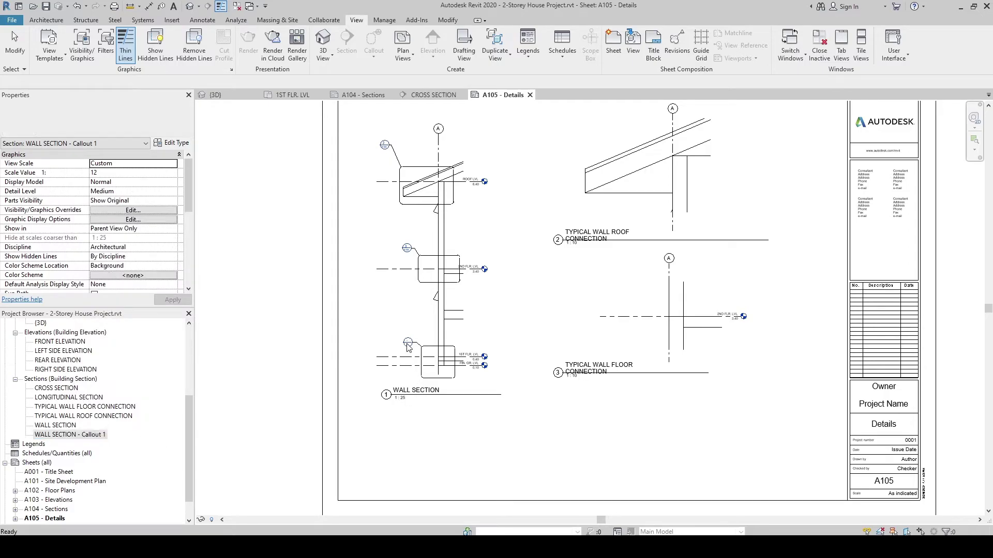
right_click(83, 437)
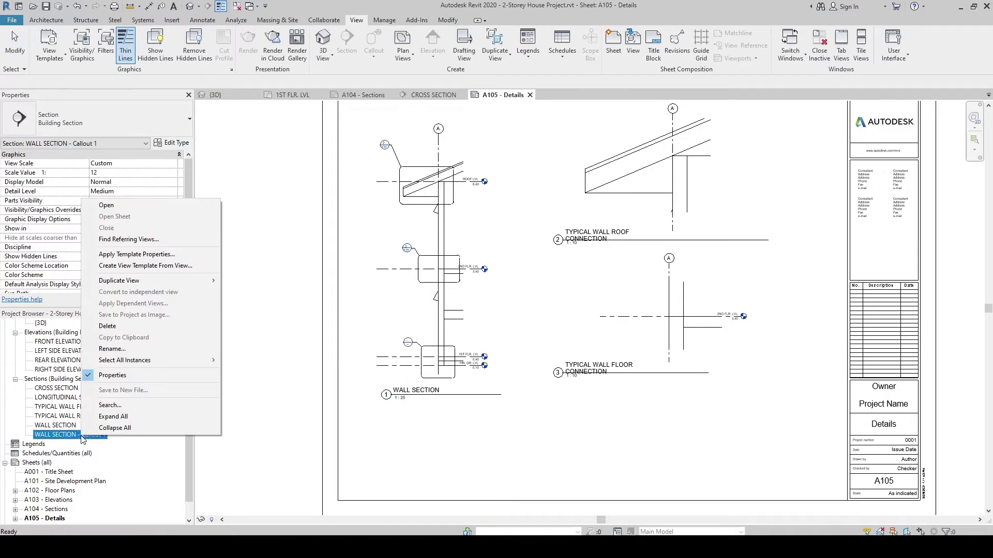
left_click(115, 354)
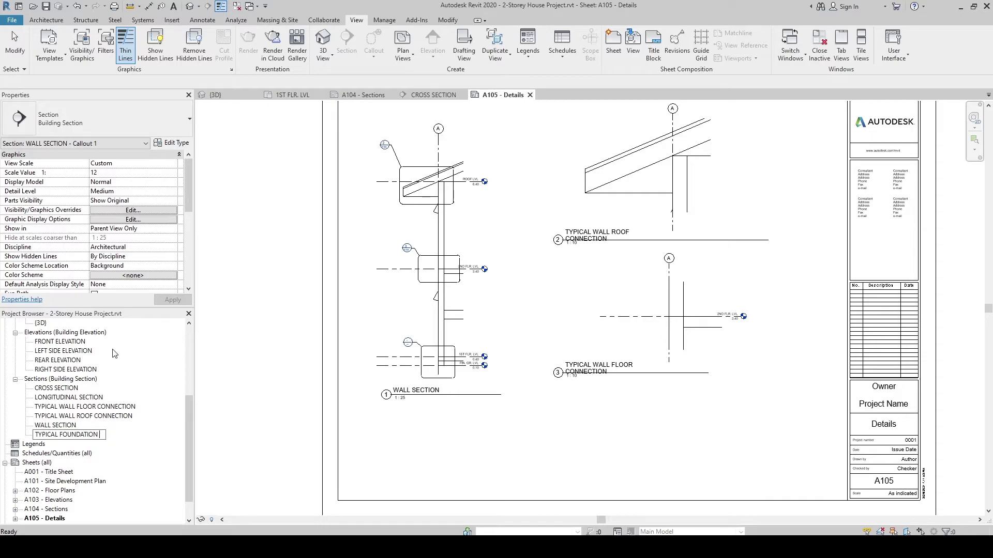
type("L")
key("Return")
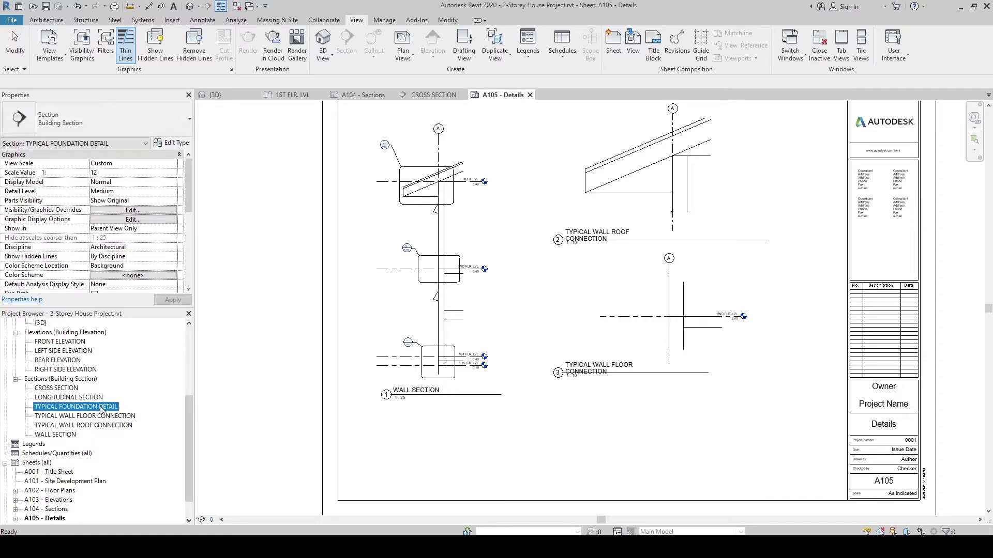
- Place the TYPICAL FOUNDATION DETAIL view on sheet A105 below the typical wall floor connection
left_click(61, 415)
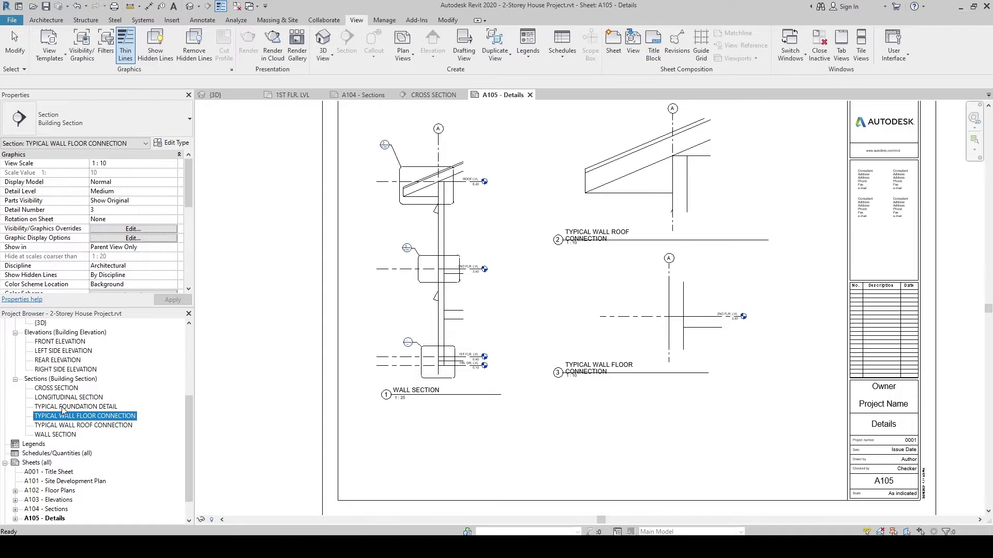
left_click(54, 408)
left_click(642, 439)
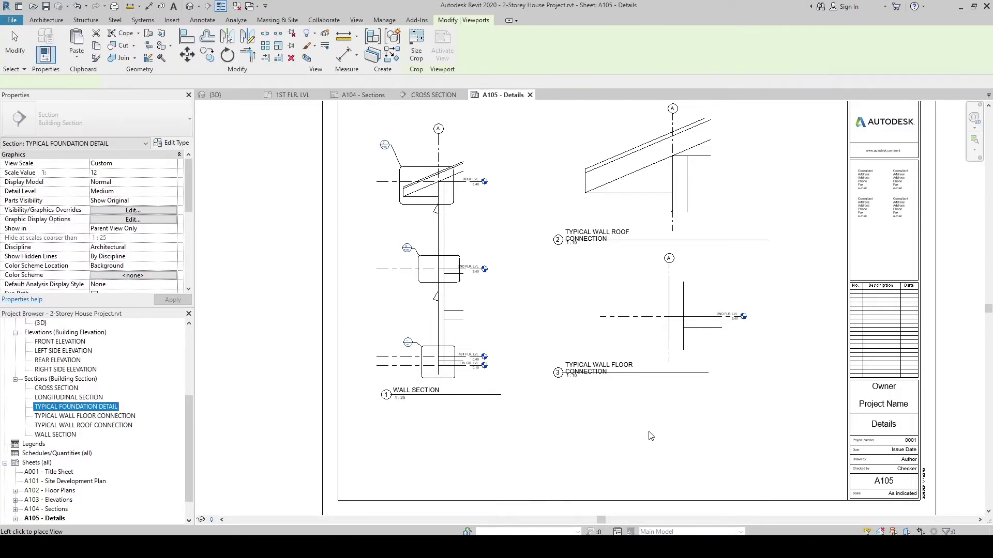
- Check the scale of the TYPICAL WALL FLOOR CONNECTION viewport and set the TYPICAL FOUNDATION DETAIL view to 1:10
double_click(703, 404)
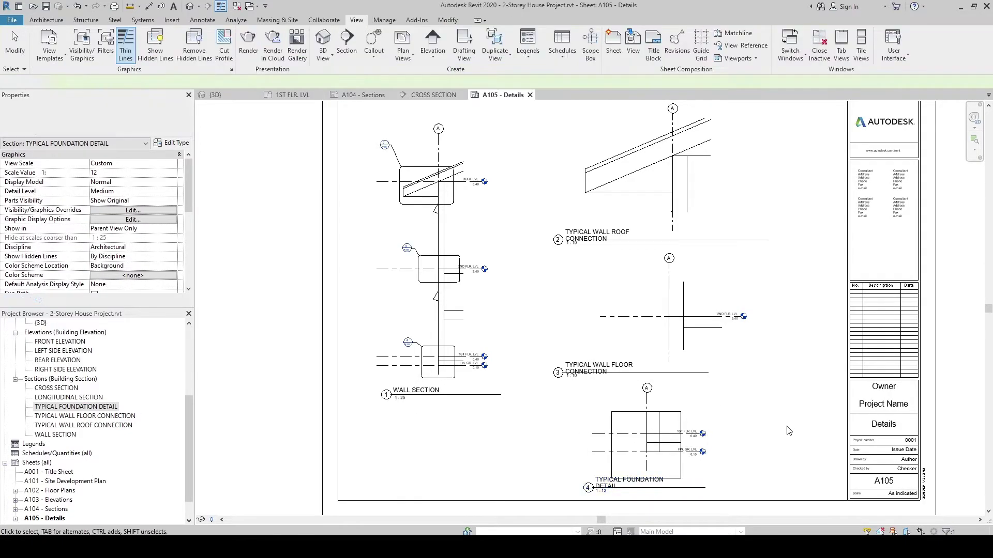
left_click(221, 521)
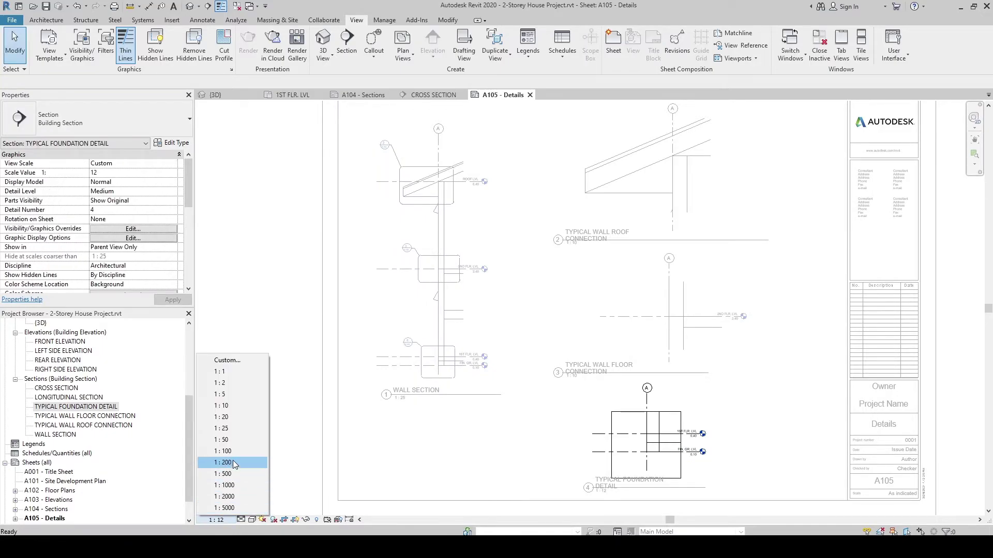
left_click(428, 398)
double_click(467, 454)
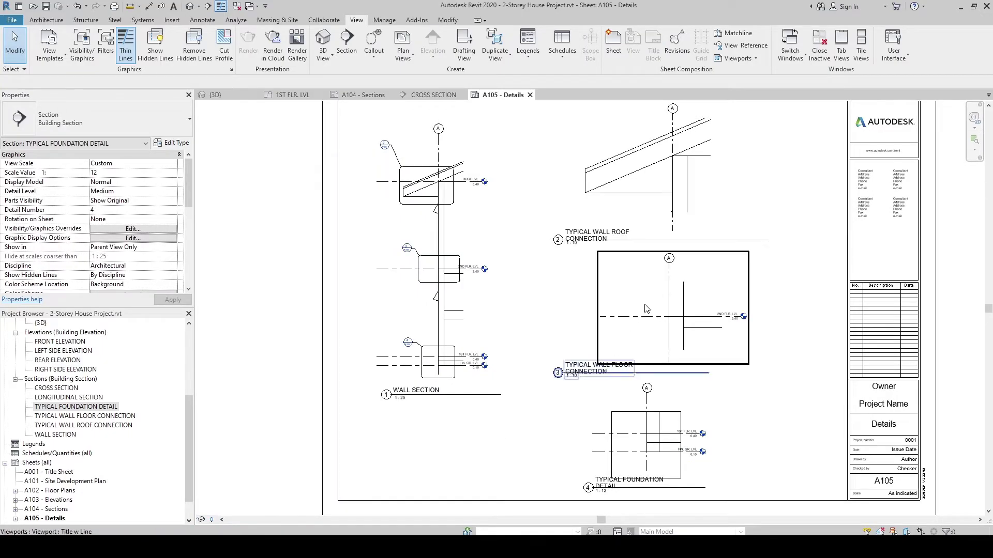
double_click(635, 319)
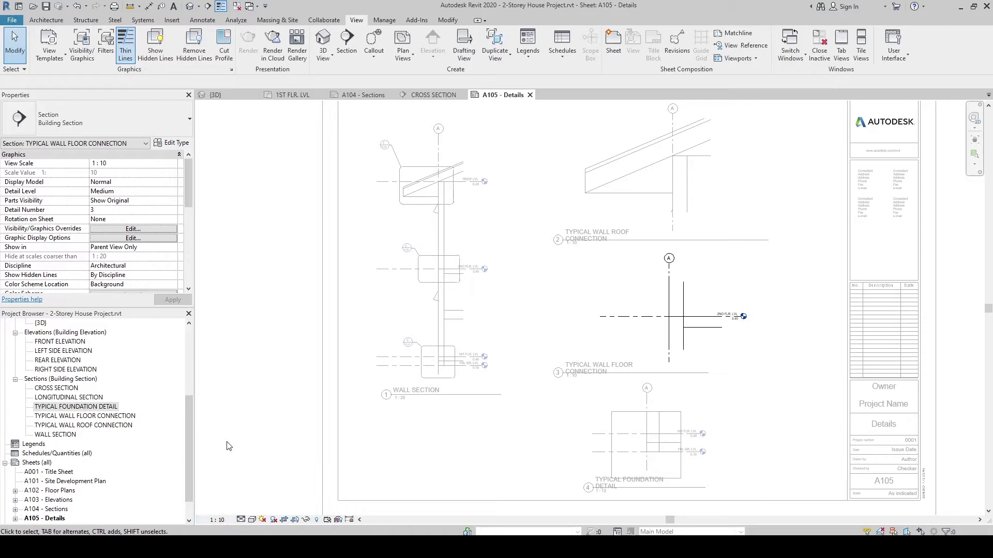
double_click(445, 447)
double_click(675, 442)
left_click(222, 522)
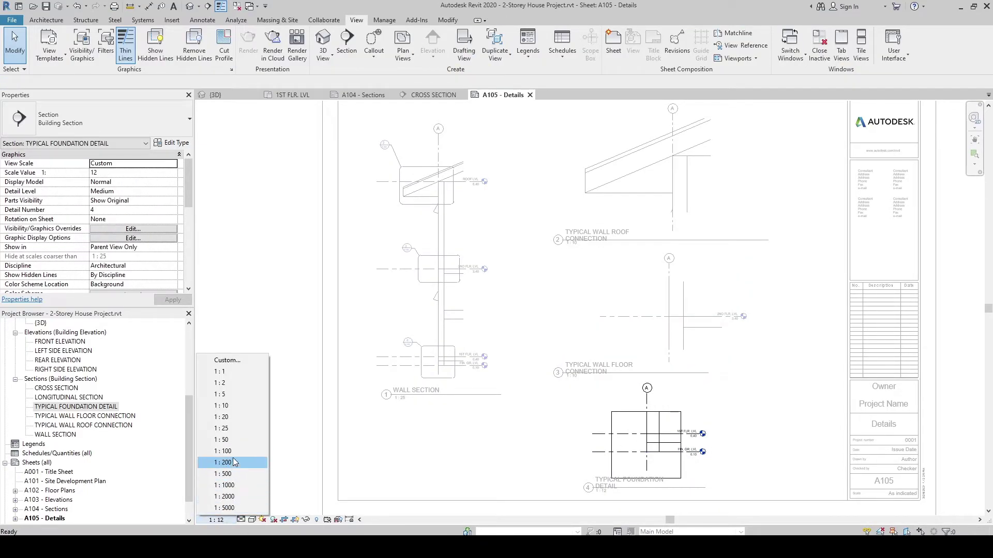
left_click(234, 417)
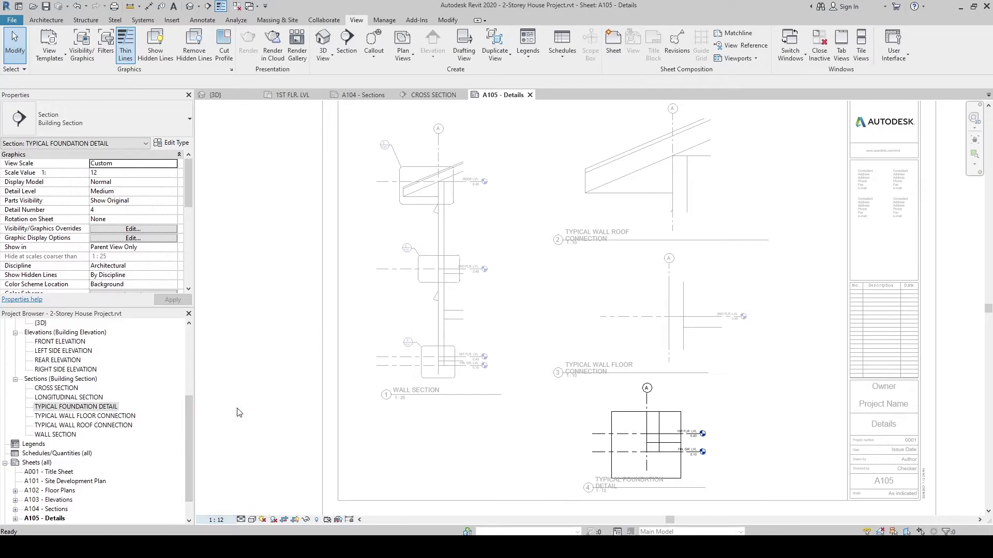
- Examine the wall and where its base meets the FIN. GR. LVL line in the foundation detail
middle_click_drag(682, 457, 614, 442)
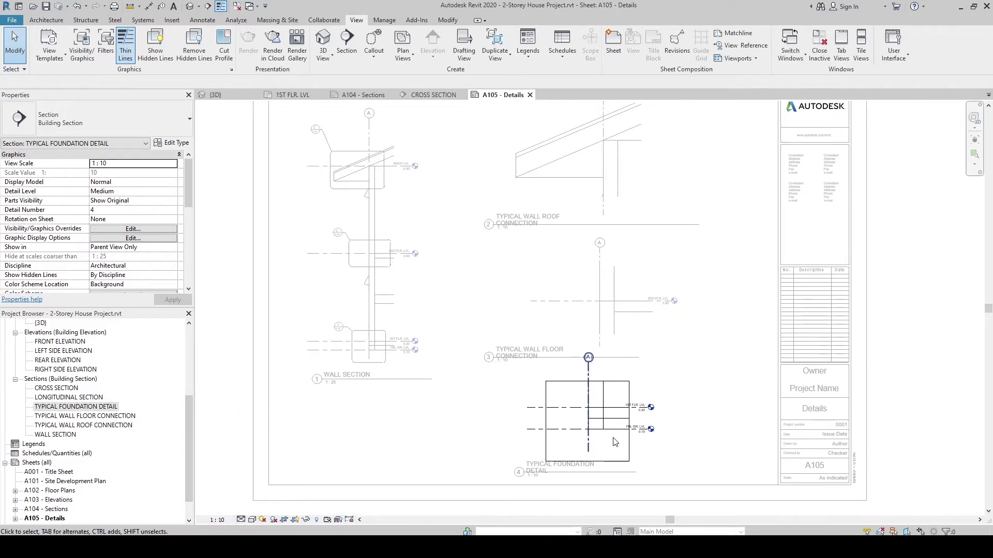
scroll(614, 442, "up", 5)
middle_click_drag(598, 401, 532, 384)
left_click(567, 264)
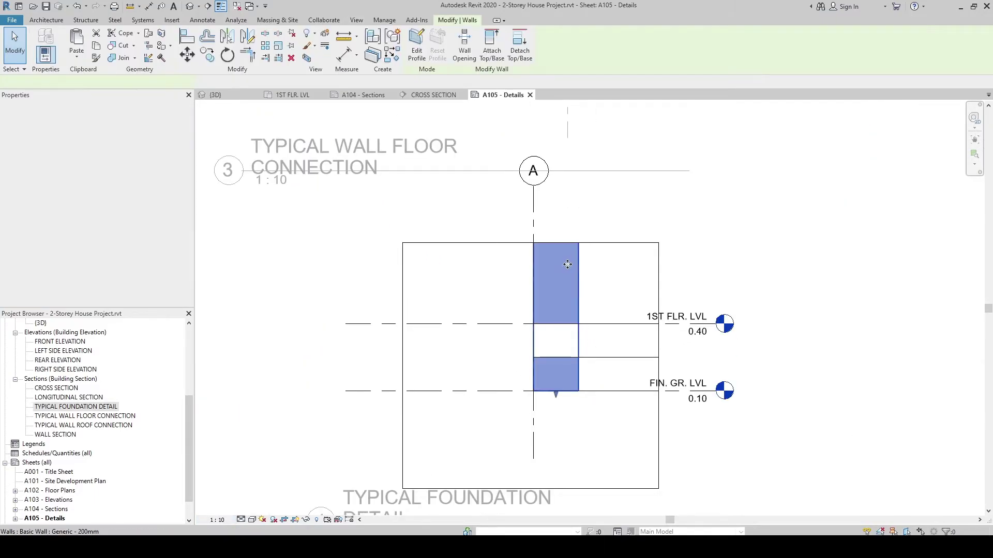
middle_click_drag(563, 453, 558, 414)
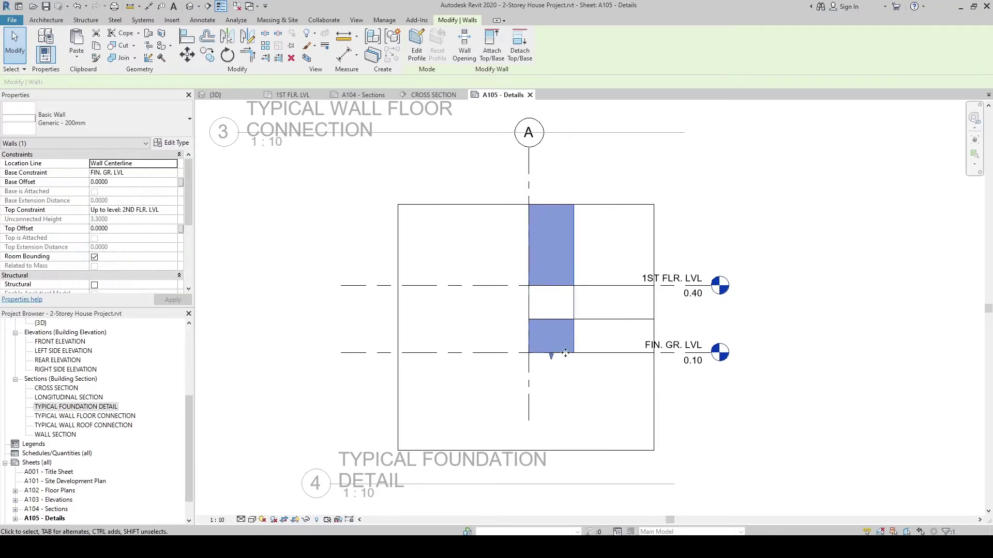
scroll(589, 409, "down", 2, "ctrl")
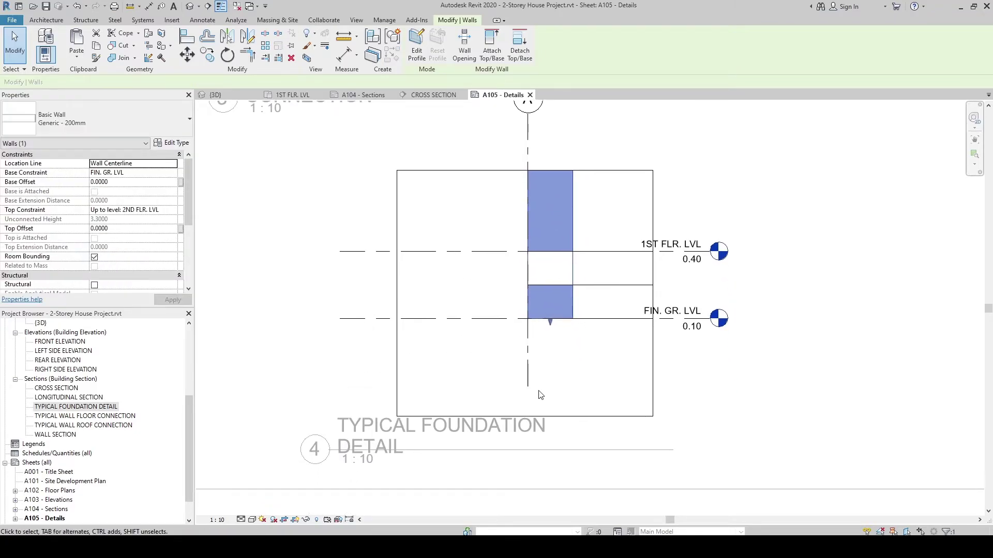
scroll(538, 396, "down", 2)
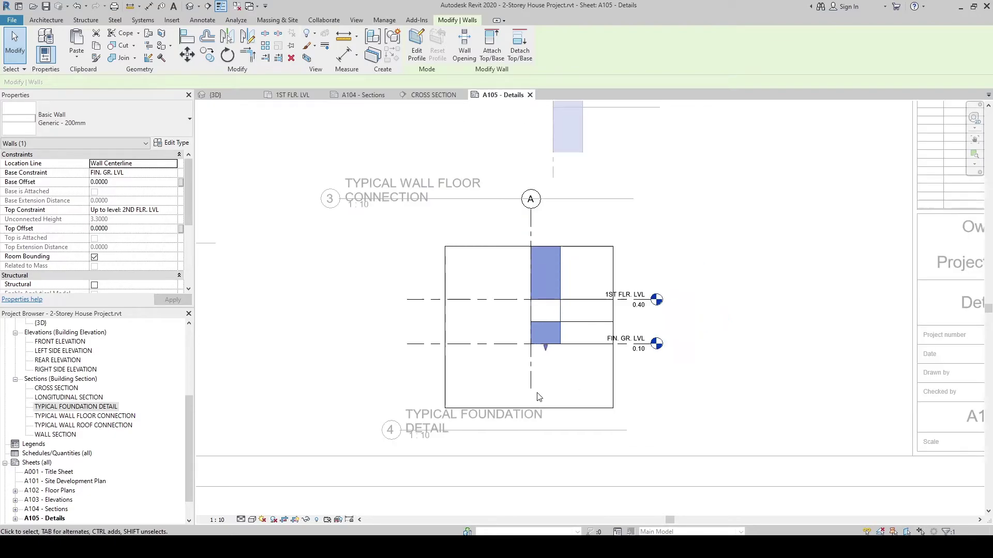
left_click(364, 366)
middle_click_drag(375, 375, 406, 355)
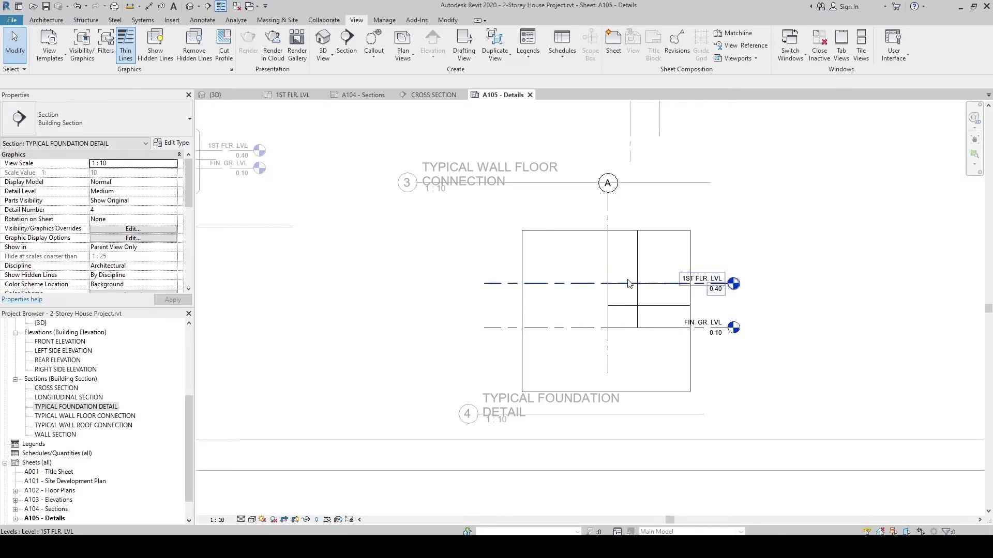
- Widen the foundation detail's crop region by extending its left edge outward
left_click(522, 321)
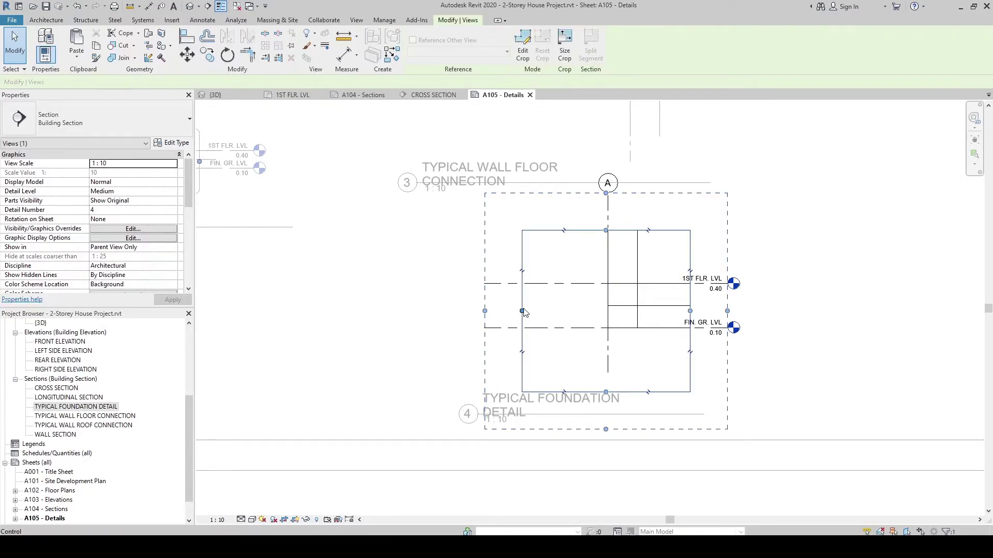
left_click_drag(522, 311, 505, 310)
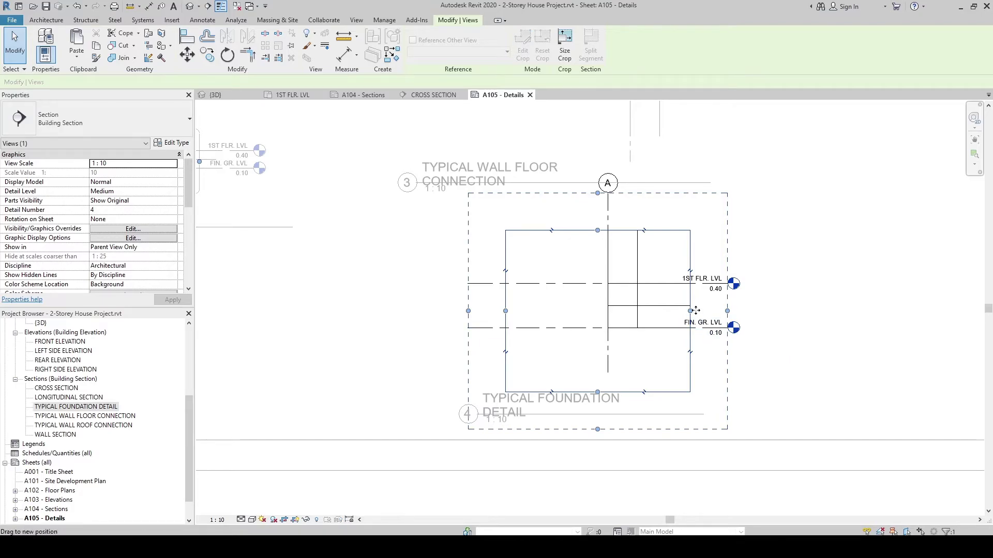
left_click_drag(689, 311, 692, 311)
left_click(561, 289)
scroll(561, 315, "down", 2)
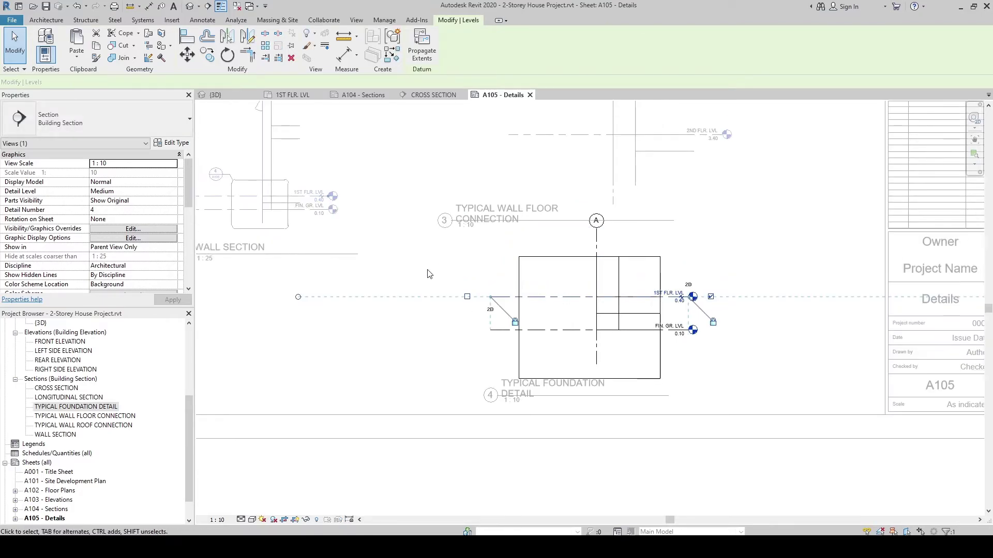
left_click(427, 272)
scroll(429, 274, "down", 1)
middle_click_drag(433, 278, 440, 314)
scroll(552, 319, "up", 1)
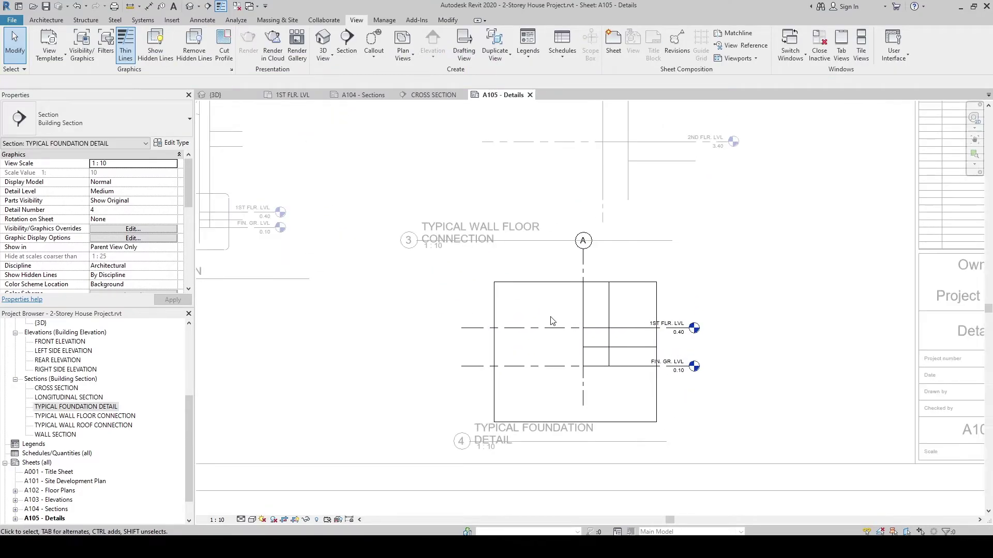
- Hide the Levels annotation category in the TYPICAL FOUNDATION DETAIL view
key("v")
key("v")
left_click(313, 120)
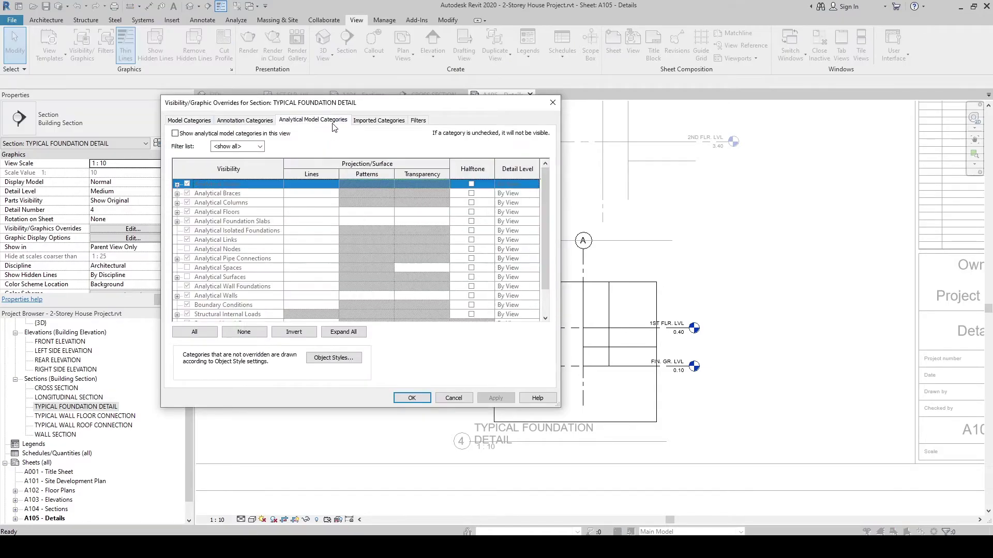
left_click(261, 120)
scroll(230, 248, "down", 4)
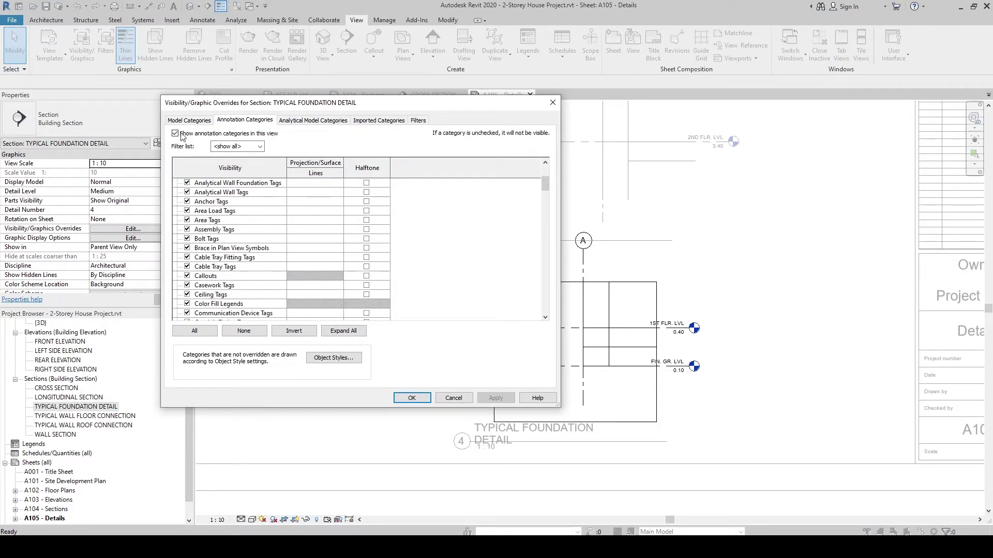
scroll(211, 274, "down", 6)
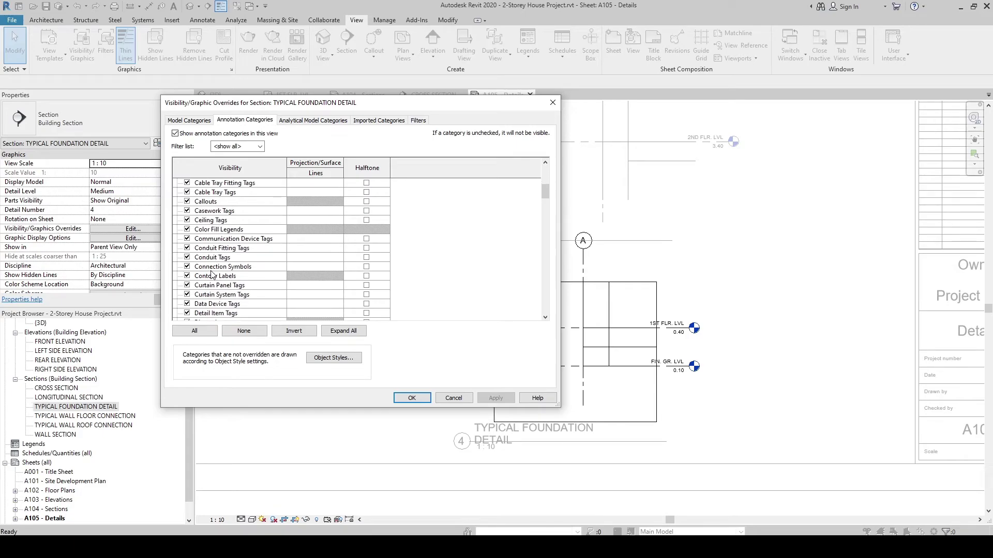
scroll(211, 270, "down", 4)
left_click(211, 269)
key("l")
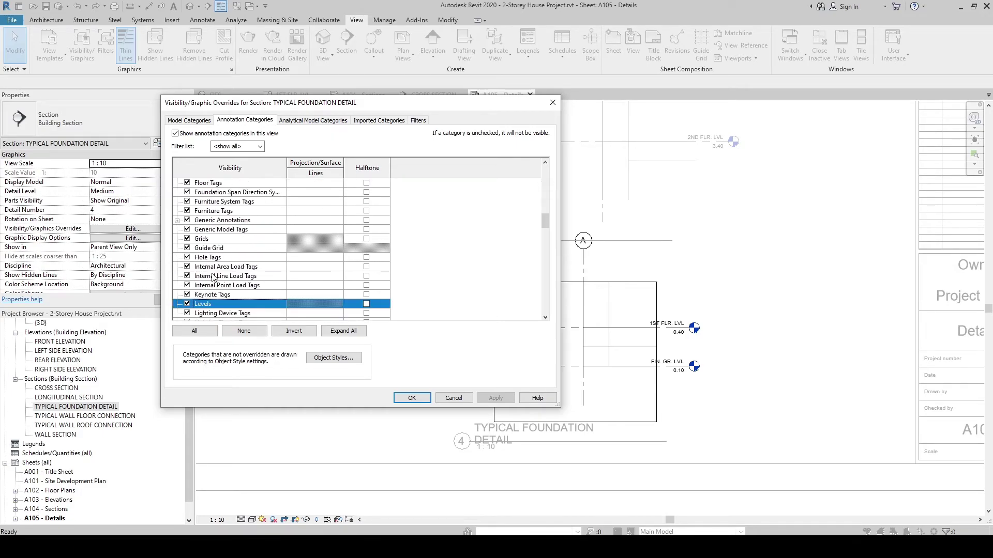
scroll(201, 284, "down", 1)
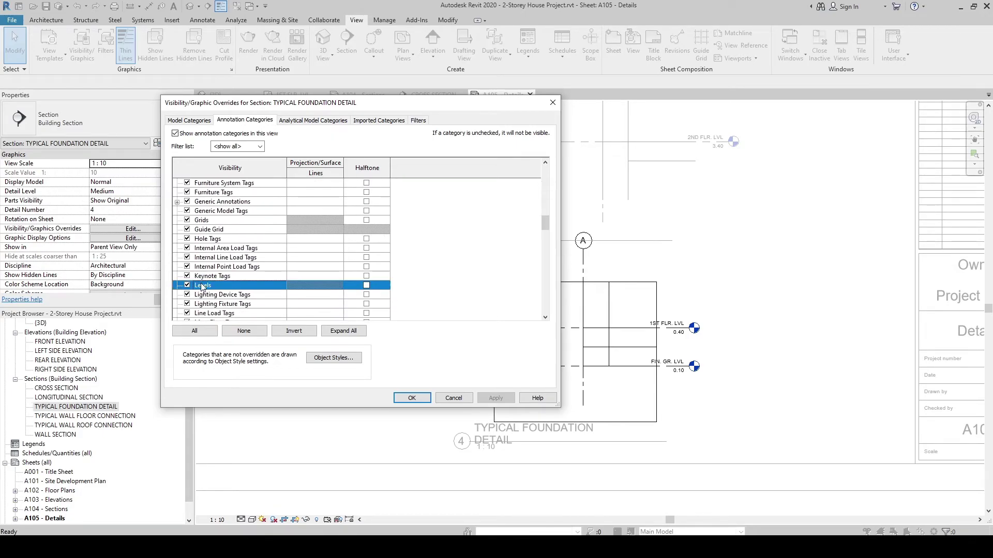
left_click(406, 397)
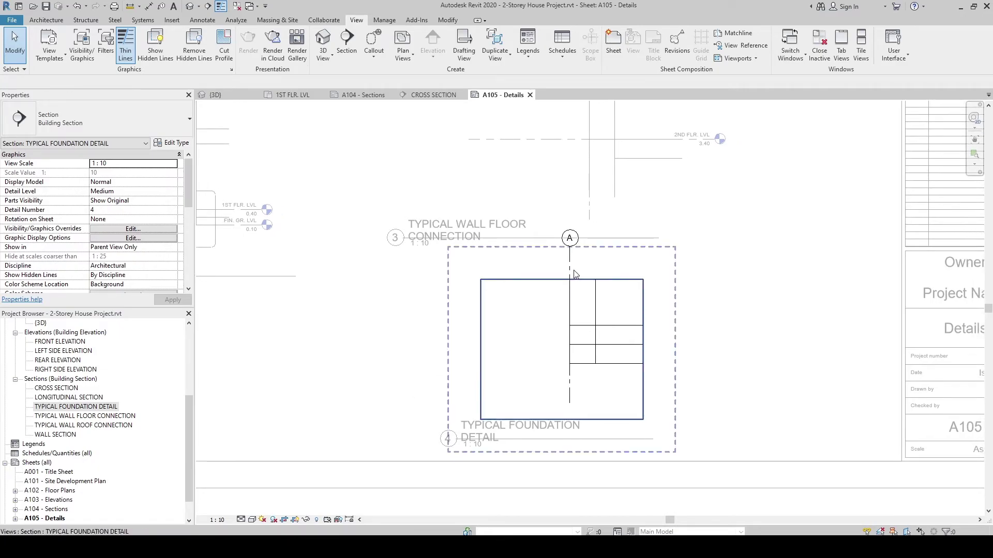
- Lower the grid A bubble toward the foundation detail and raise the bottom edge of its crop region
left_click(571, 252)
left_click_drag(573, 253, 571, 270)
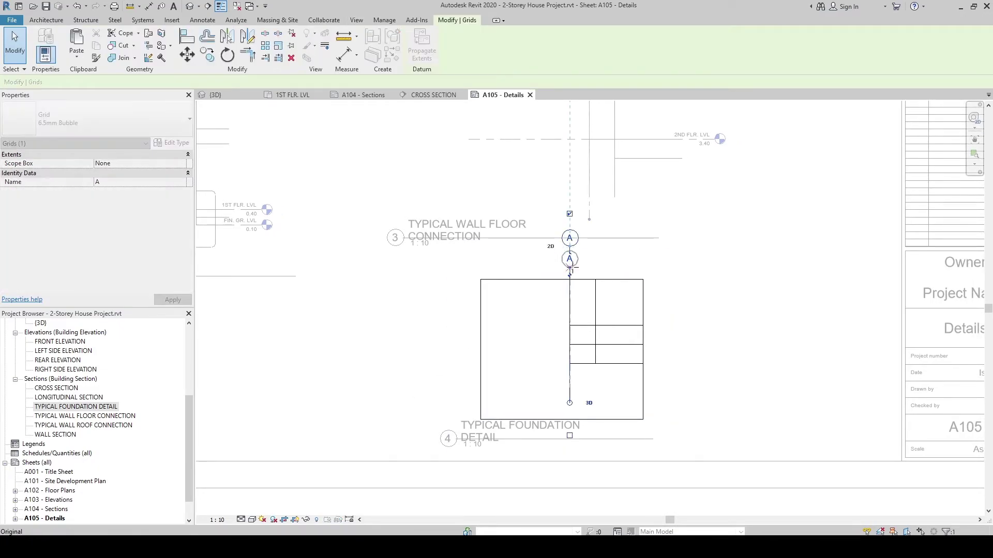
left_click(563, 408)
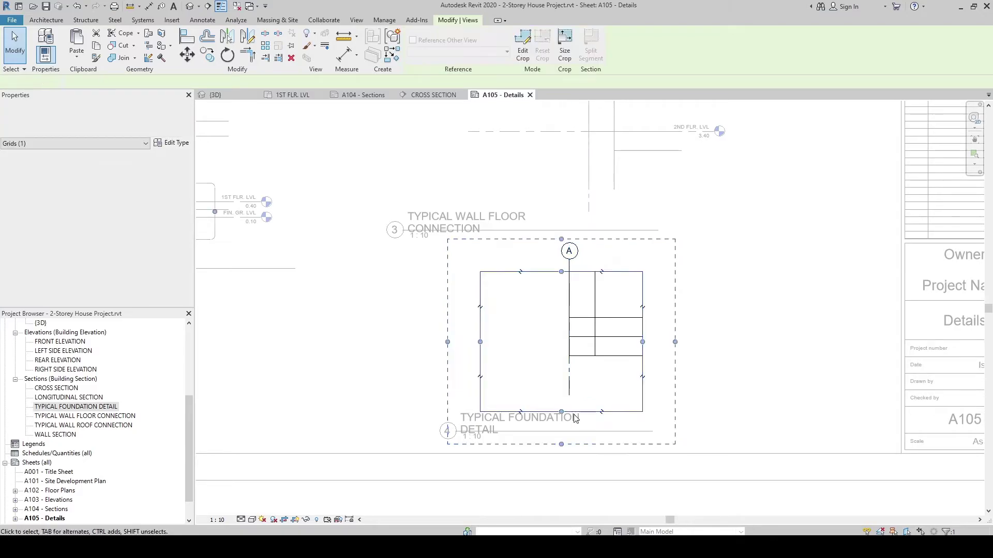
left_click_drag(562, 411, 562, 384)
scroll(560, 379, "down", 1)
middle_click_drag(561, 380, 549, 377)
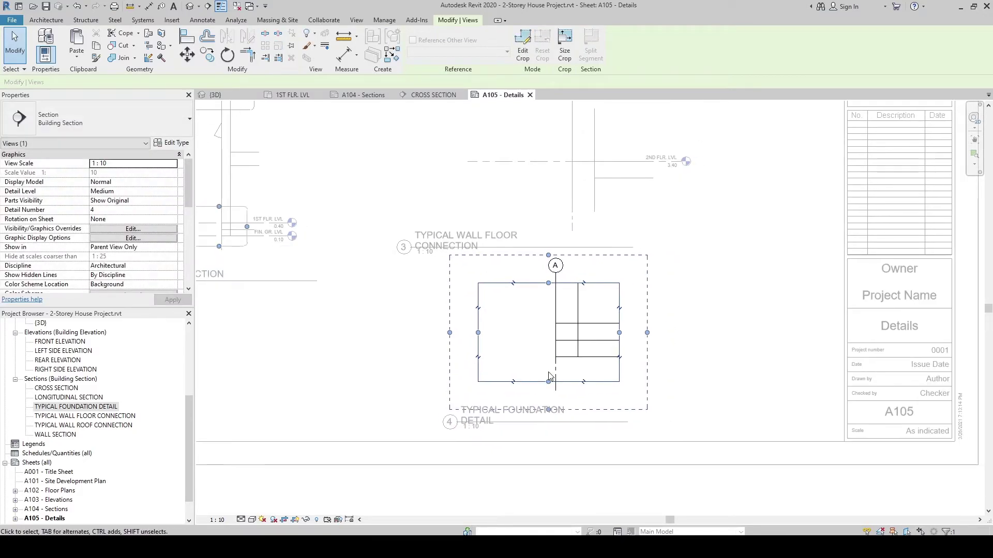
- Hide the foundation detail's crop region and move its view title into line beneath the wall floor connection title
left_click(293, 517)
left_click(328, 395)
middle_click_drag(337, 377, 369, 373)
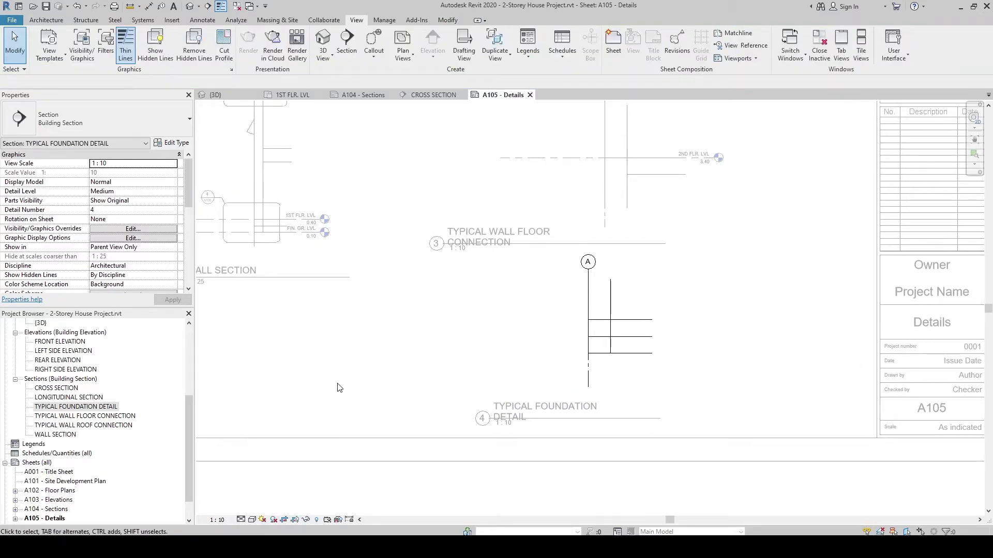
left_click(527, 409)
left_click_drag(528, 409, 482, 402)
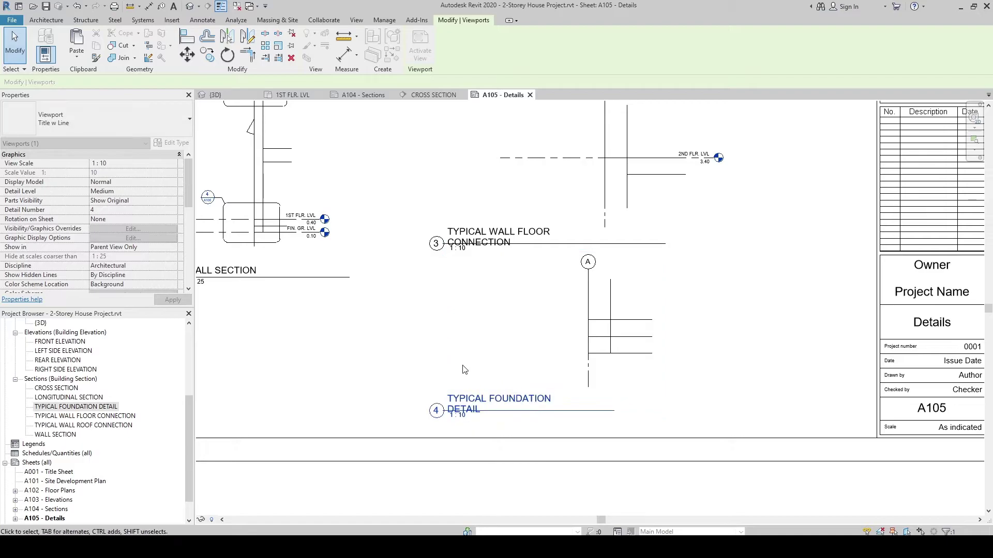
key("Escape")
- Nudge the TYPICAL WALL FLOOR CONNECTION and TYPICAL WALL ROOF CONNECTION viewports slightly upward on the sheet
scroll(445, 350, "down", 3)
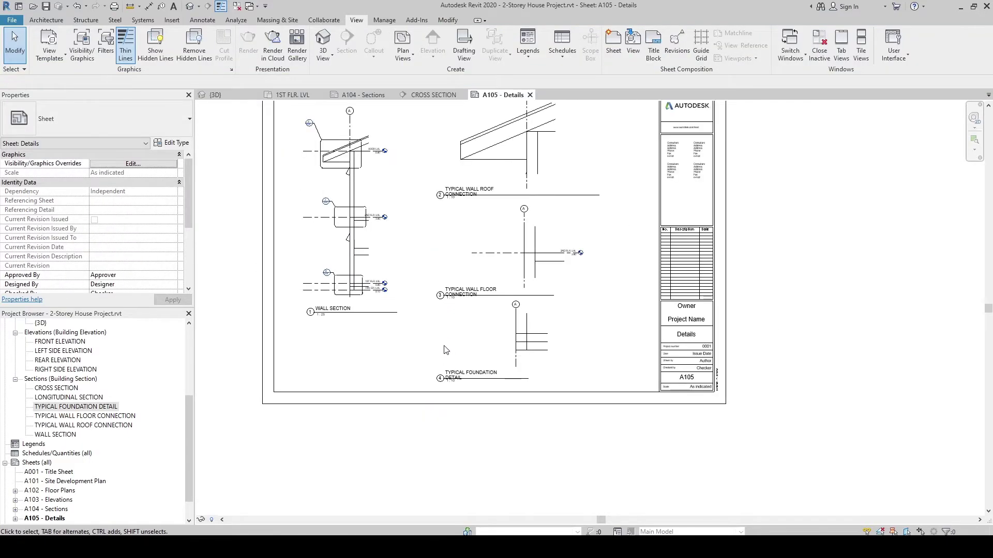
middle_click_drag(444, 347, 445, 373)
middle_click_drag(511, 281, 507, 294)
left_click(506, 294)
key("Up")
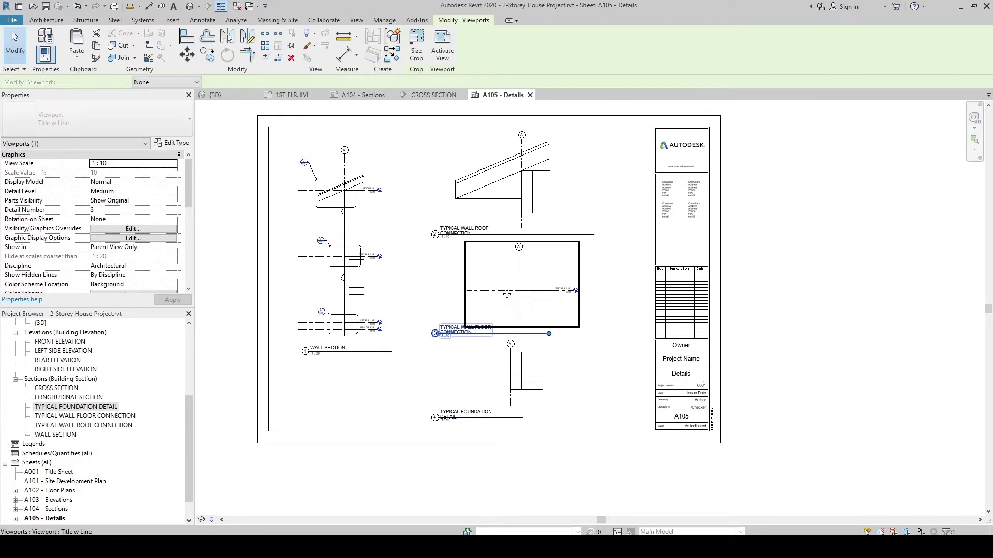
key("Up")
left_click(503, 210)
key("Up")
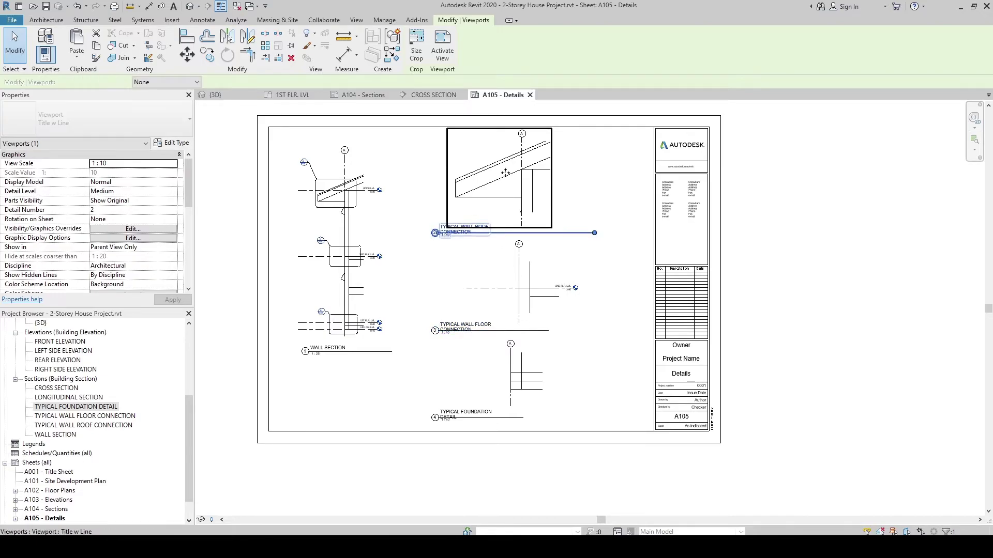
key("Escape")
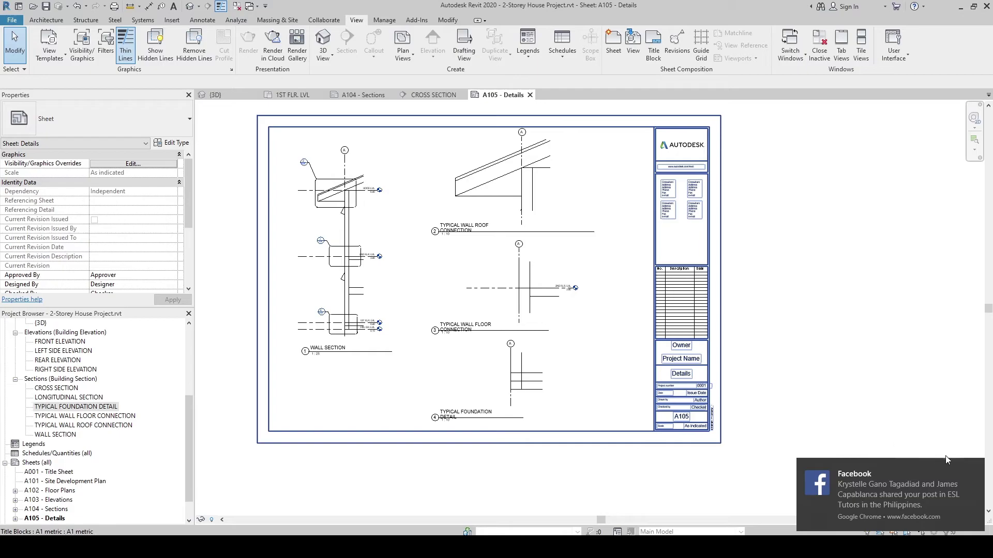
left_click(971, 469)
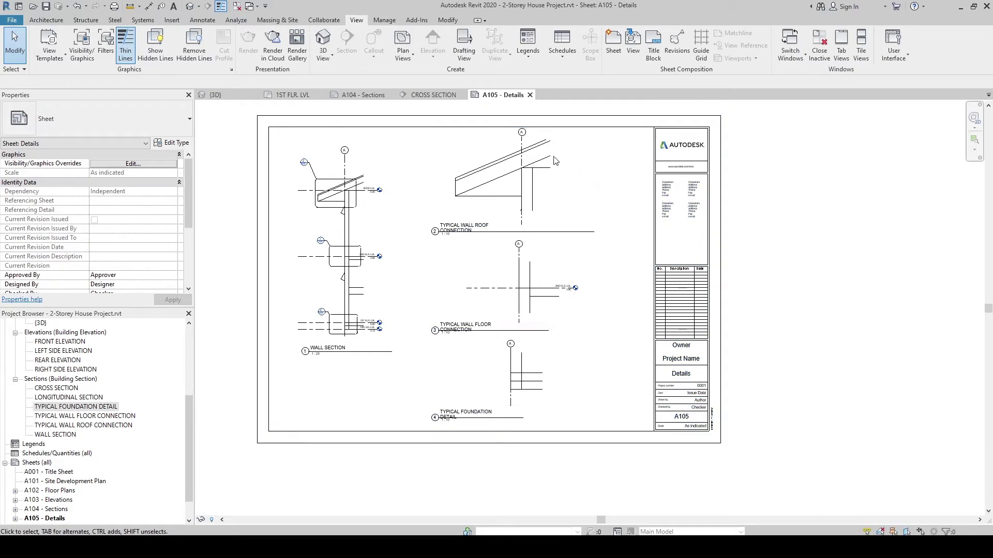
middle_click_drag(557, 334, 558, 335)
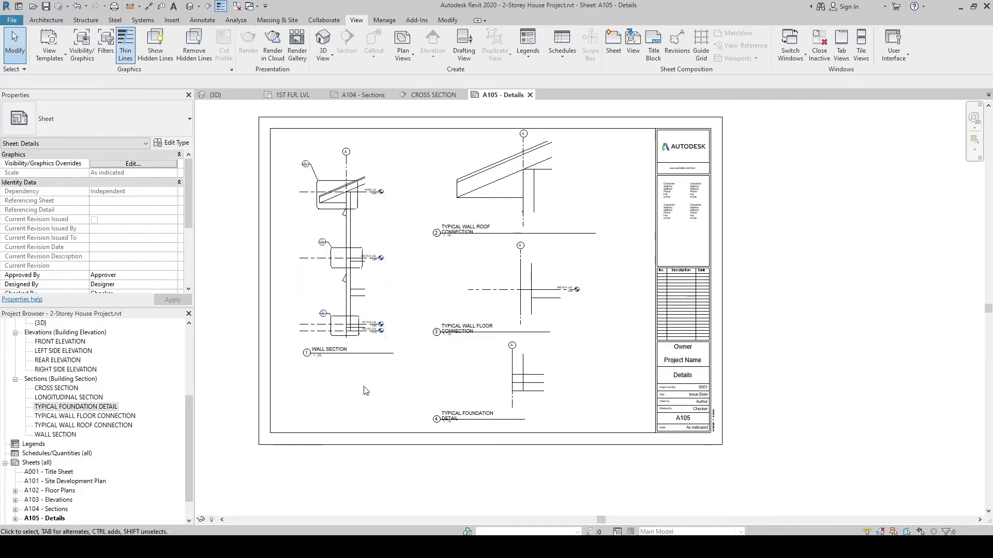
- Hide the Levels annotation category in the TYPICAL WALL FLOOR CONNECTION view and return to the sheet
scroll(368, 394, "up", 2)
middle_click_drag(366, 393, 371, 407)
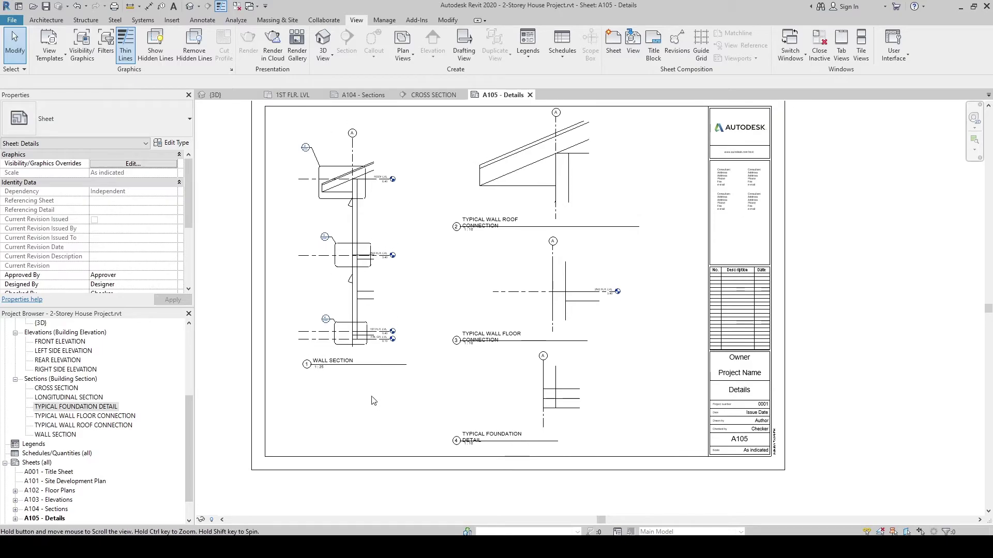
double_click(511, 311)
scroll(512, 309, "up", 2)
middle_click_drag(512, 310, 469, 331)
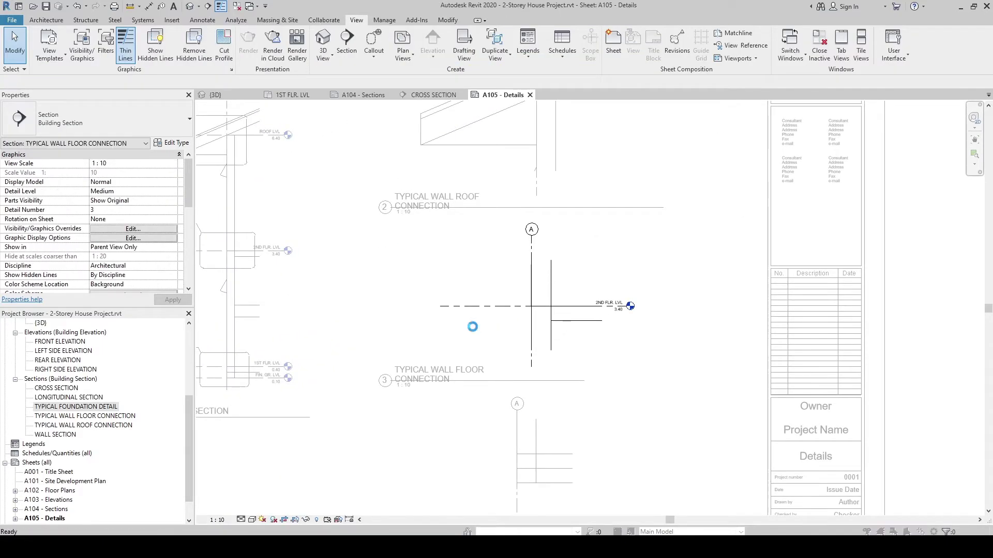
key("v")
key("v")
left_click(207, 239)
left_click(248, 121)
left_click(216, 220)
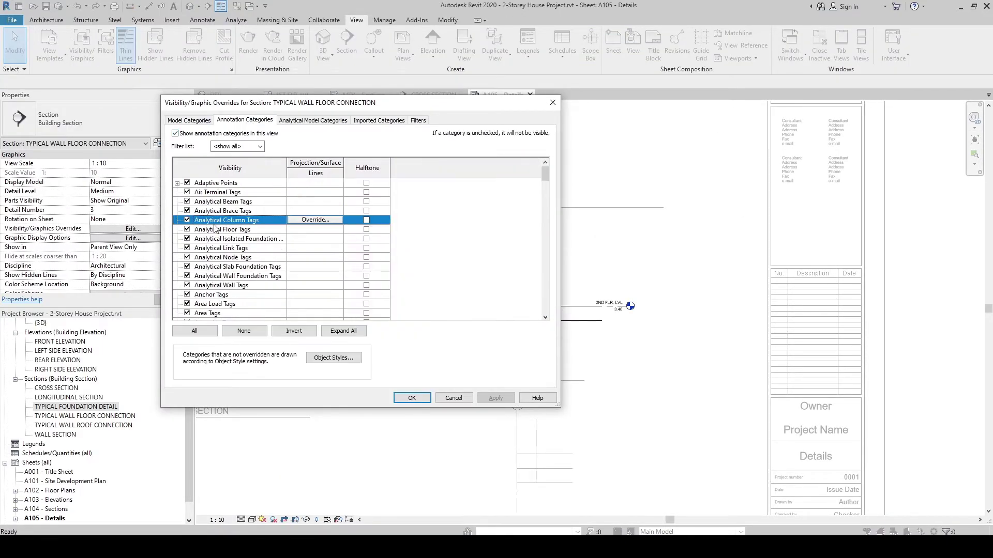
key("l")
scroll(216, 258, "down", 2)
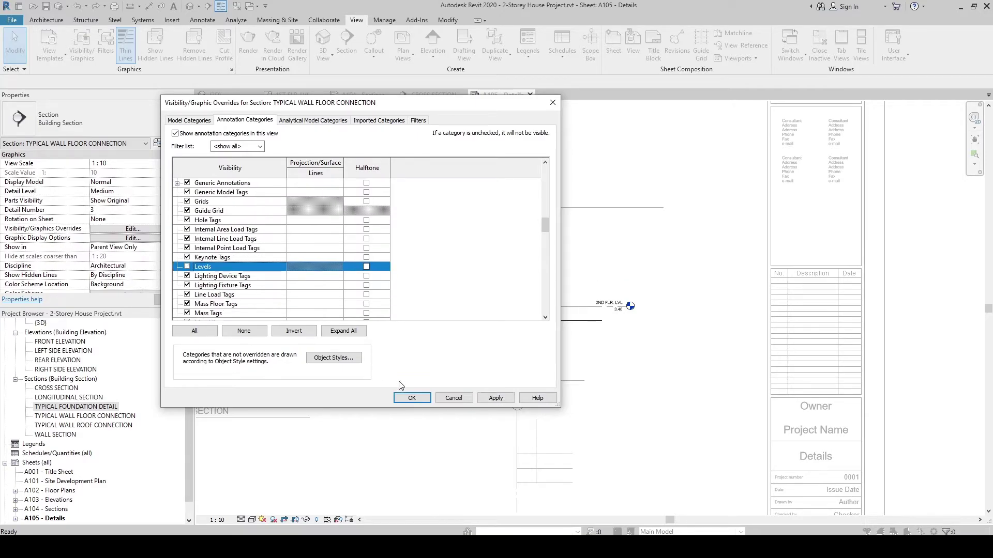
left_click(411, 398)
scroll(410, 395, "down", 3)
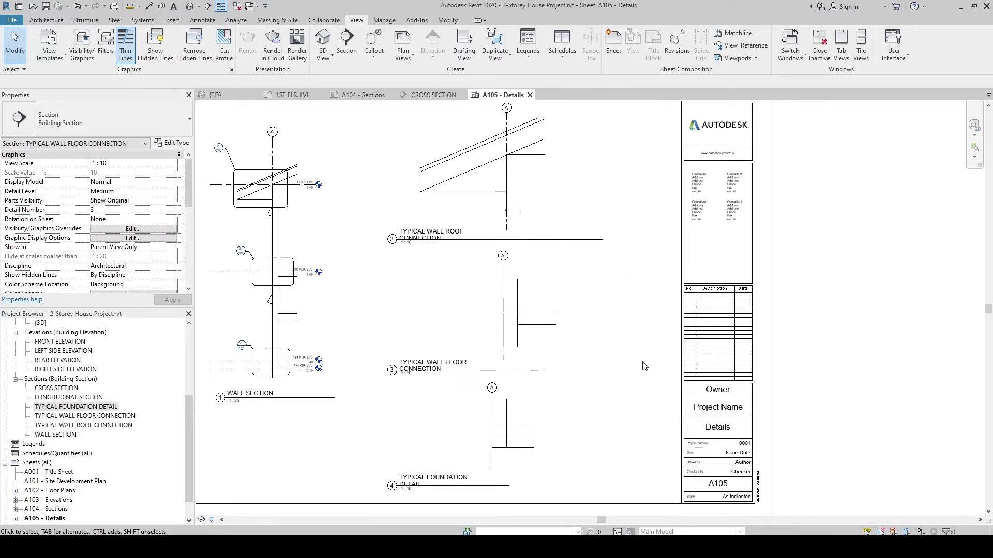
scroll(645, 366, "down", 1)
middle_click_drag(619, 377, 619, 379)
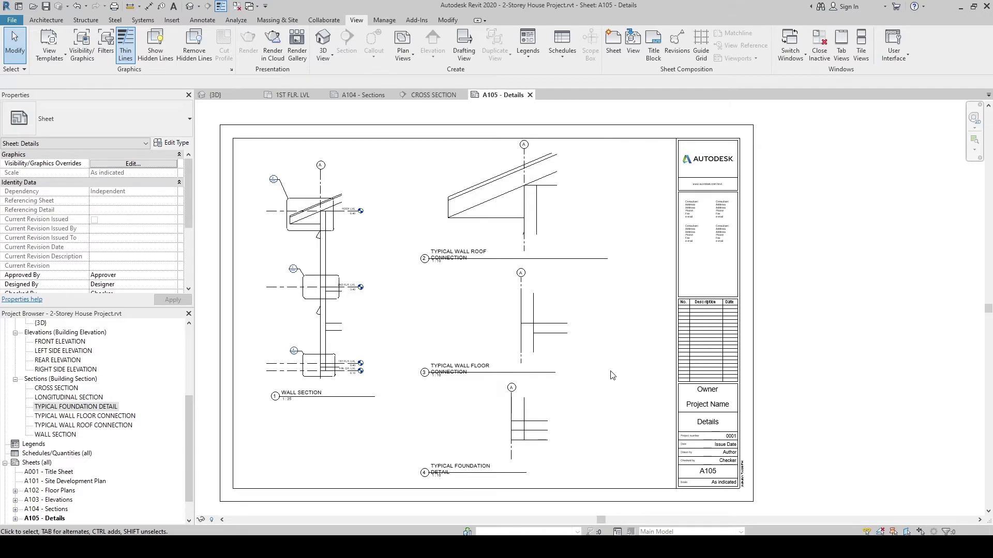
- Activate the TYPICAL WALL ROOF CONNECTION view on the sheet for editing
scroll(473, 201, "up", 5)
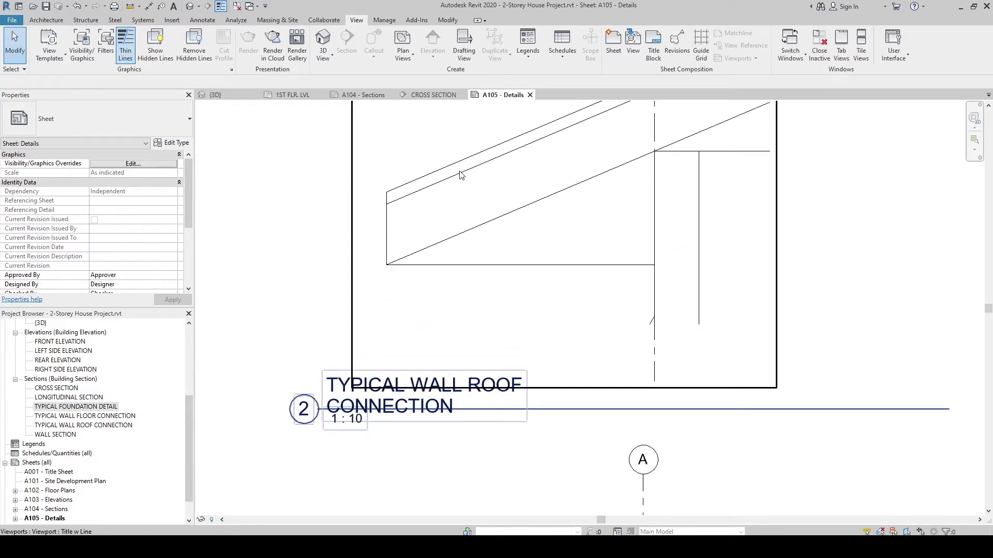
scroll(461, 176, "down", 2)
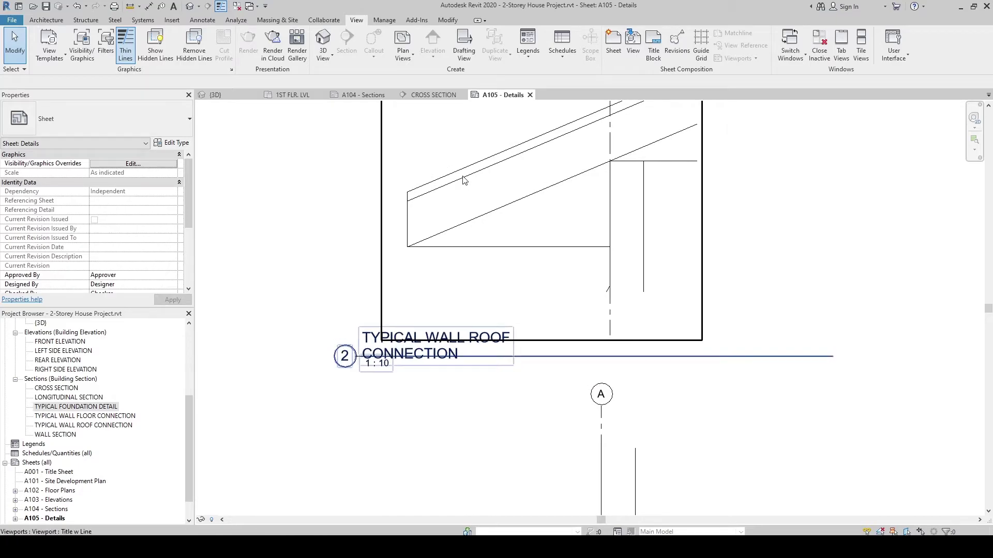
middle_click_drag(465, 185, 465, 204)
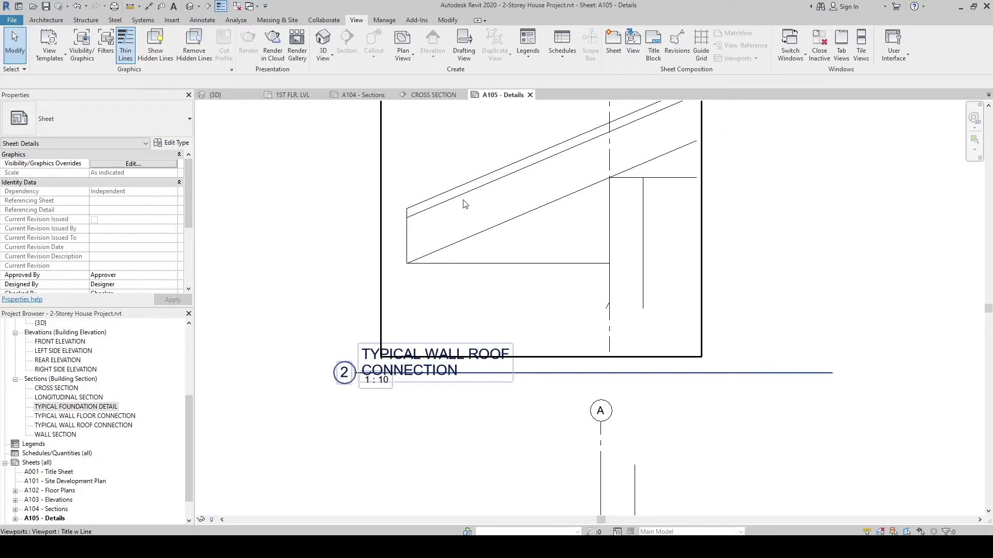
scroll(465, 206, "down", 2)
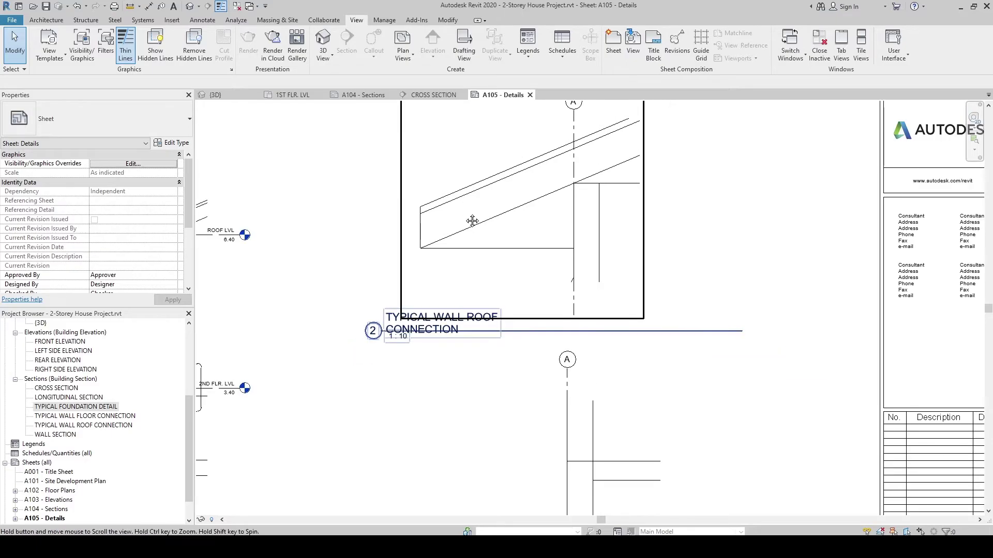
middle_click_drag(465, 206, 465, 226)
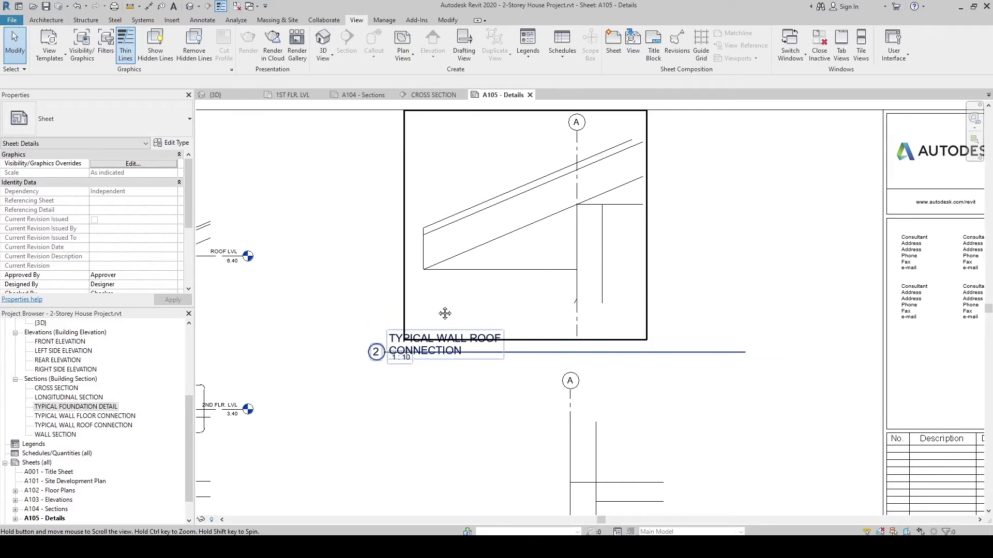
middle_click_drag(444, 288, 445, 298)
scroll(443, 297, "up", 2)
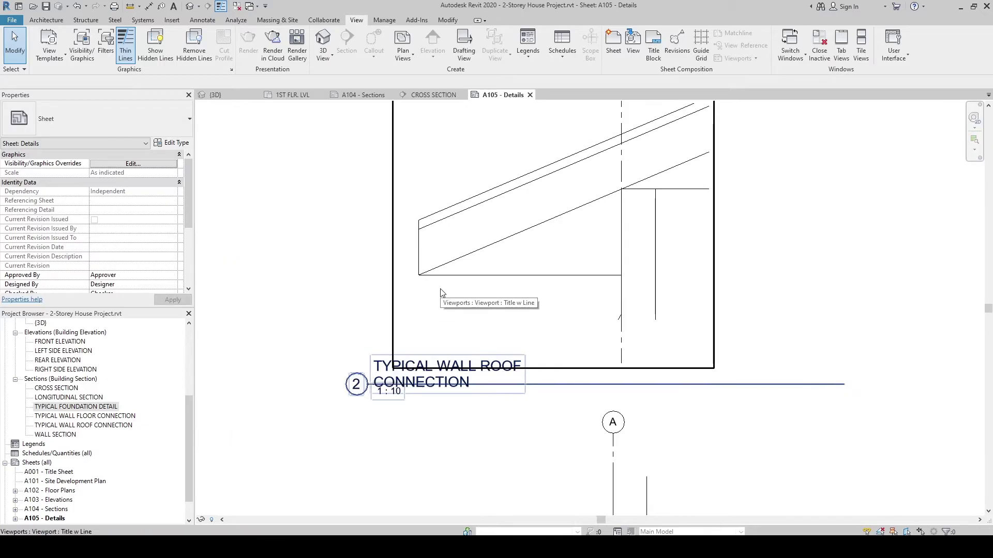
double_click(491, 185)
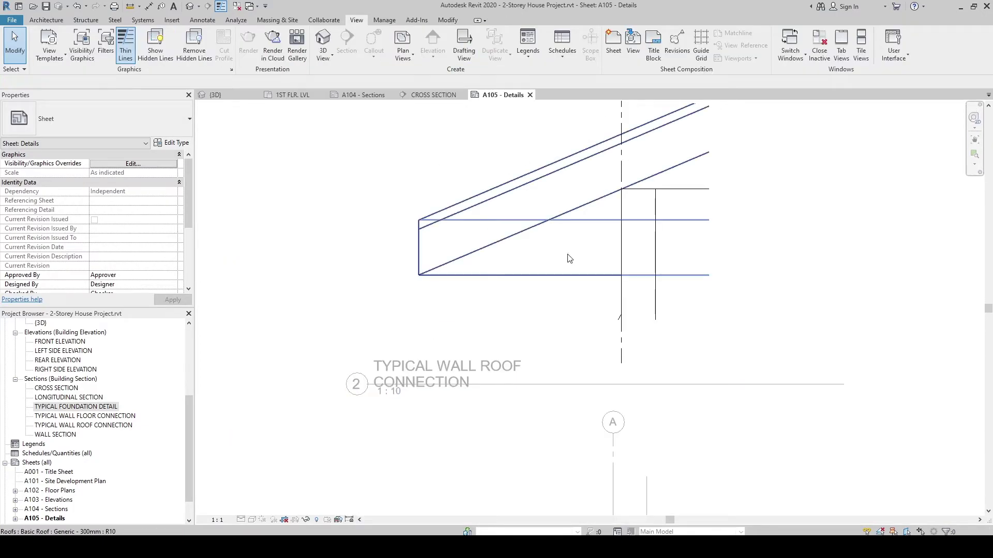
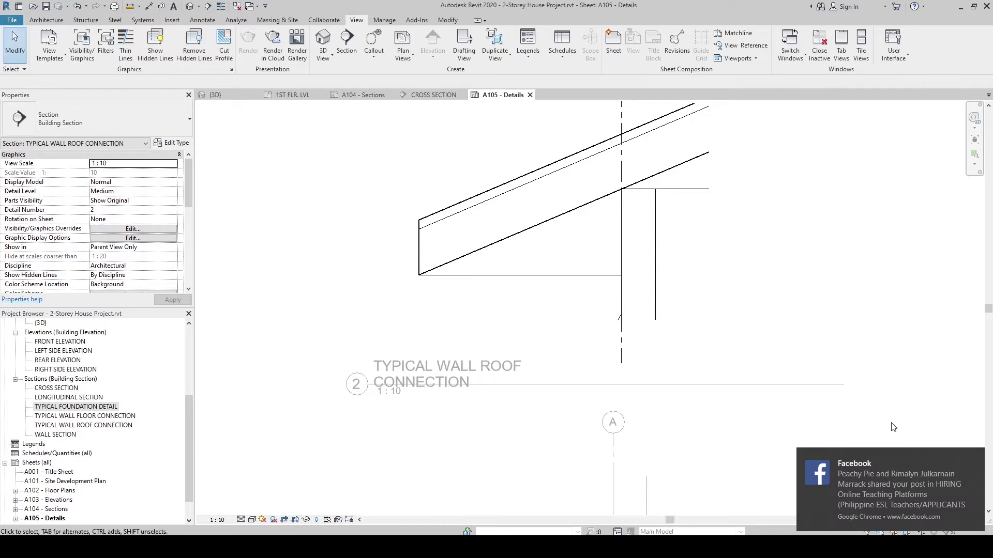
- Inspect the eave and wall linework in the activated TYPICAL WALL ROOF CONNECTION view and return to the sheet
left_click(973, 461)
scroll(436, 199, "up", 3)
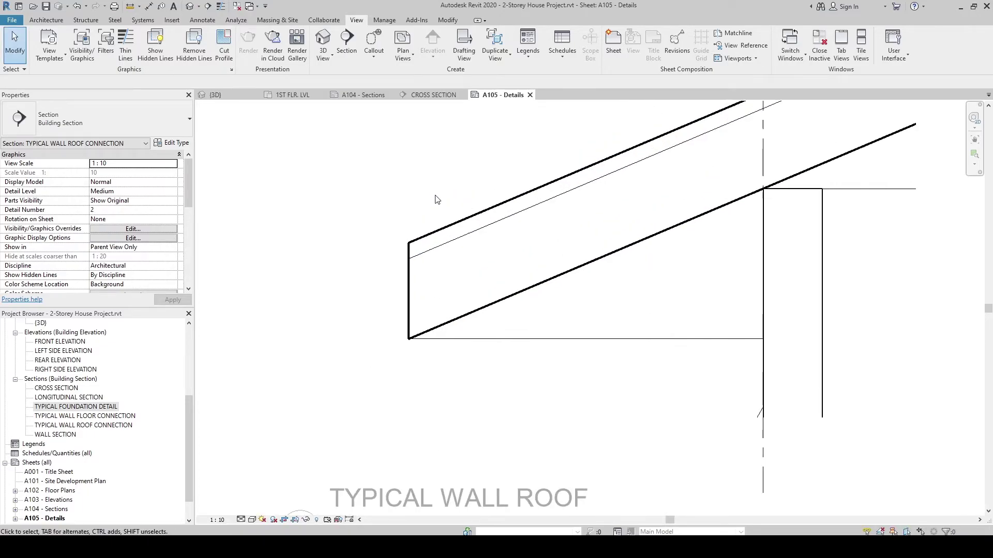
scroll(521, 159, "down", 1)
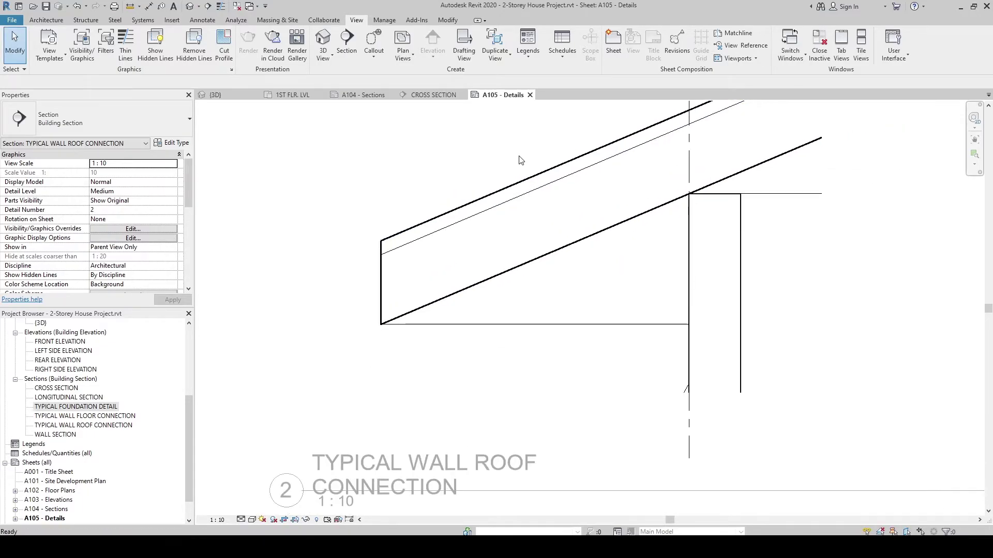
scroll(549, 146, "up", 1)
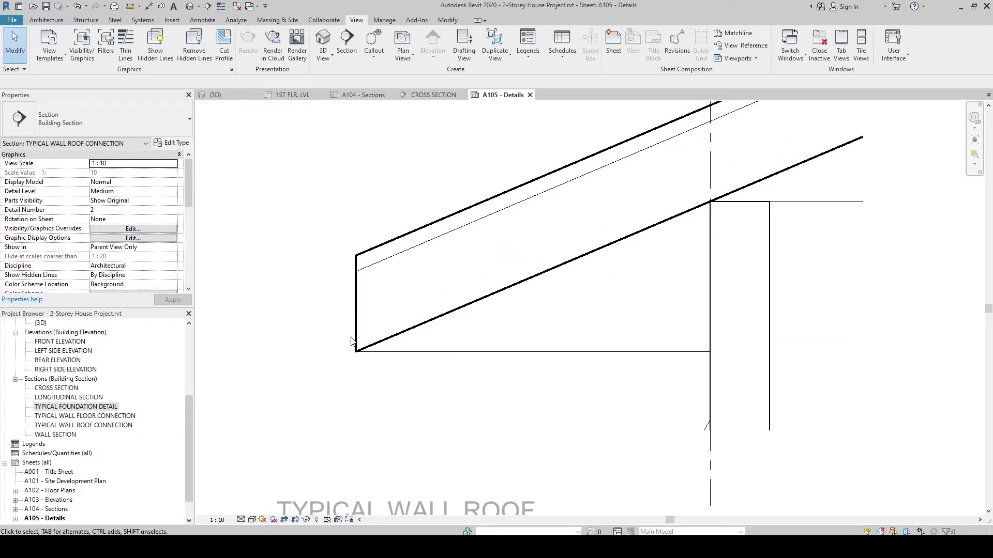
middle_click_drag(795, 252, 666, 249)
scroll(662, 248, "down", 1)
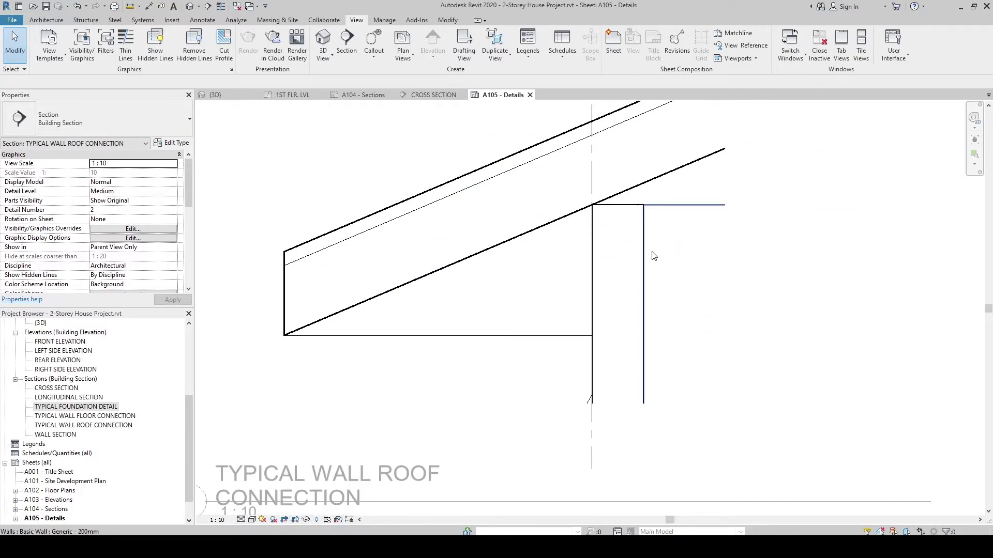
scroll(652, 253, "down", 4)
middle_click_drag(331, 346, 617, 316)
double_click(374, 312)
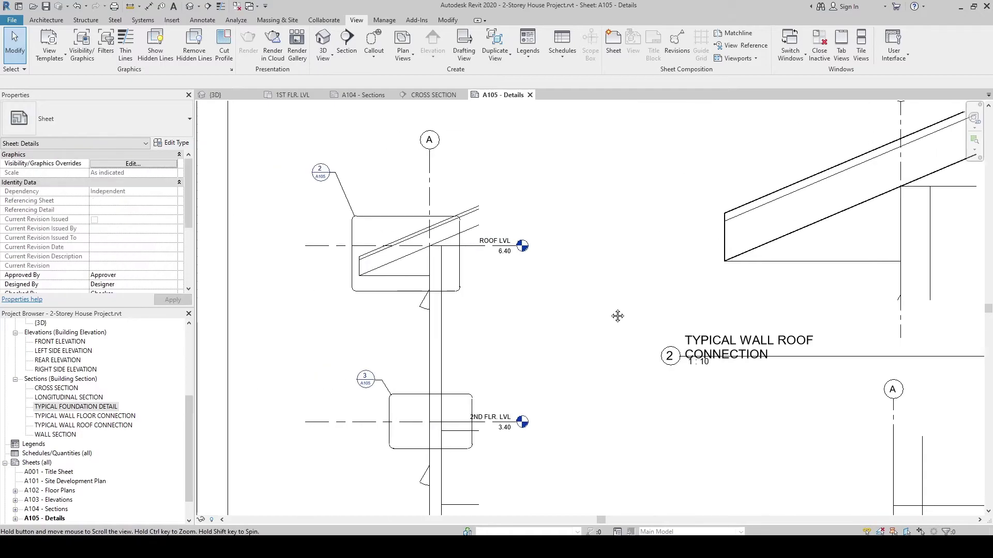
- Check the WALL SECTION viewport from the roof callout down to the foundation callout, and review the overall A105 sheet layout
scroll(410, 259, "up", 5)
scroll(405, 264, "down", 4)
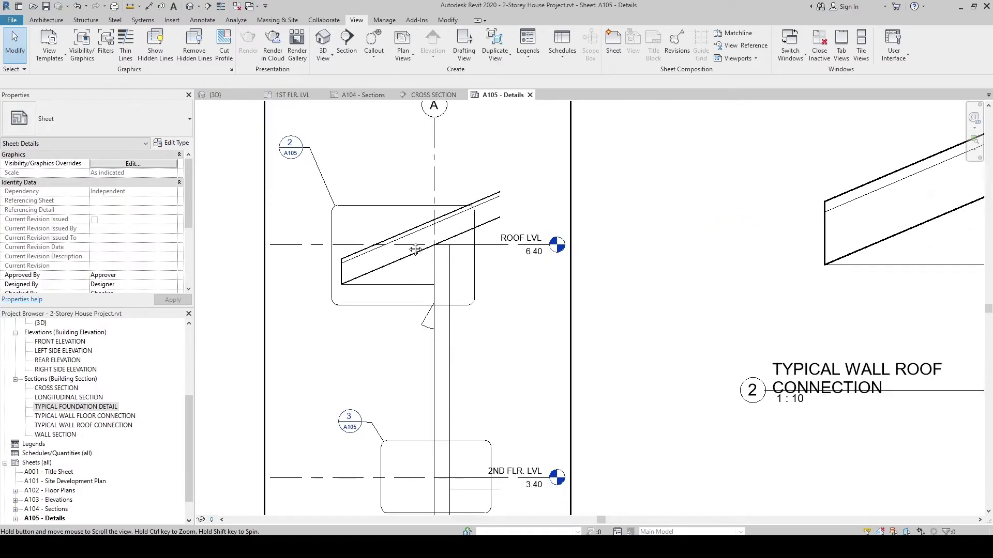
middle_click_drag(415, 249, 418, 120)
scroll(444, 385, "up", 3)
middle_click_drag(448, 422, 416, 94)
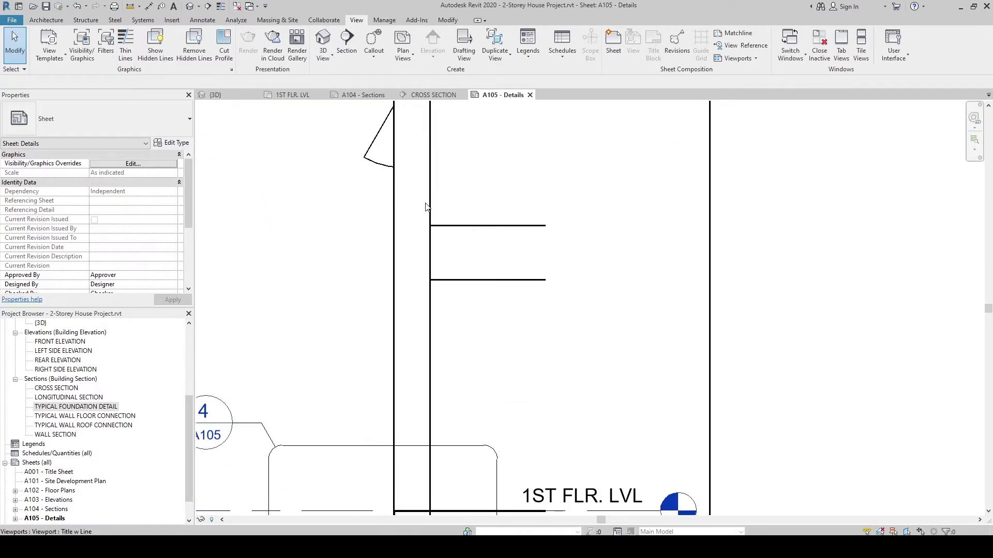
middle_click_drag(467, 321, 468, 303)
scroll(467, 302, "up", 1)
scroll(468, 300, "down", 1)
middle_click_drag(490, 434, 471, 253)
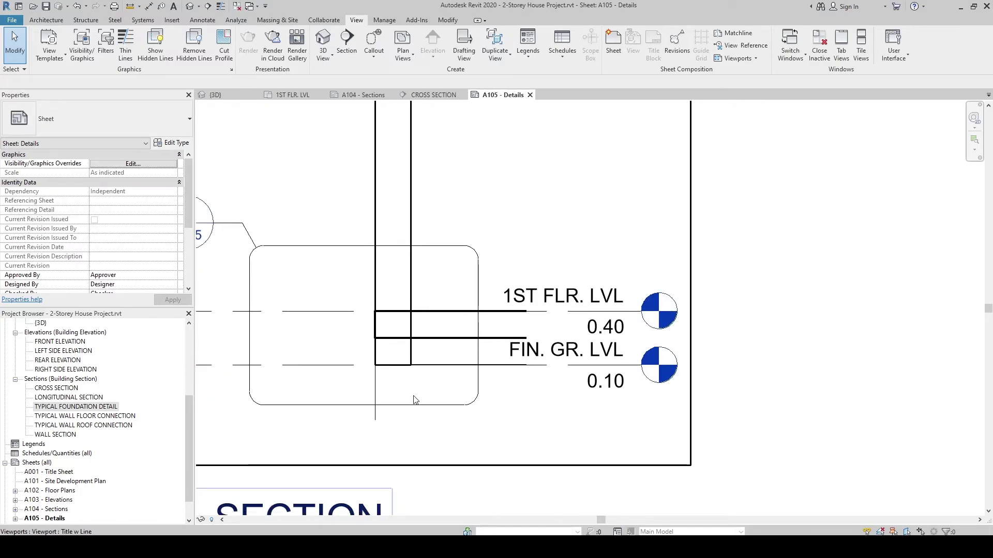
scroll(413, 399, "down", 5)
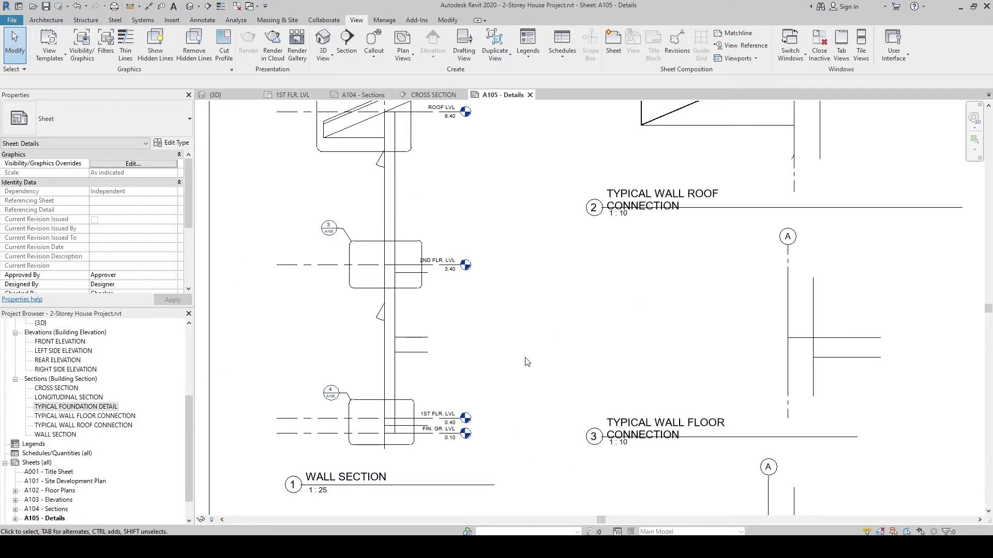
middle_click(525, 357)
middle_click(526, 358)
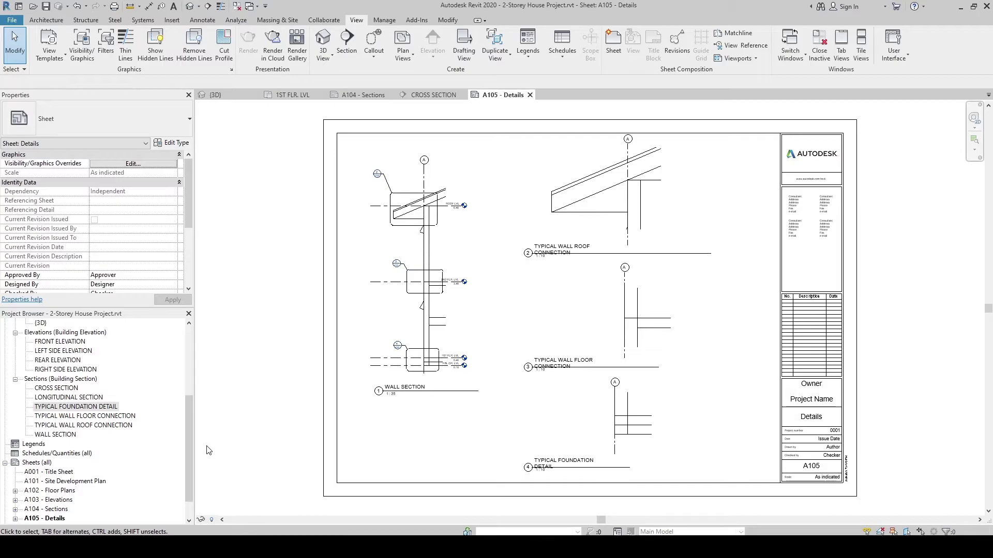
- Look through the sheet list and check the A101 - Site Development Plan sheet for placed views
scroll(68, 463, "down", 1)
left_click(59, 455)
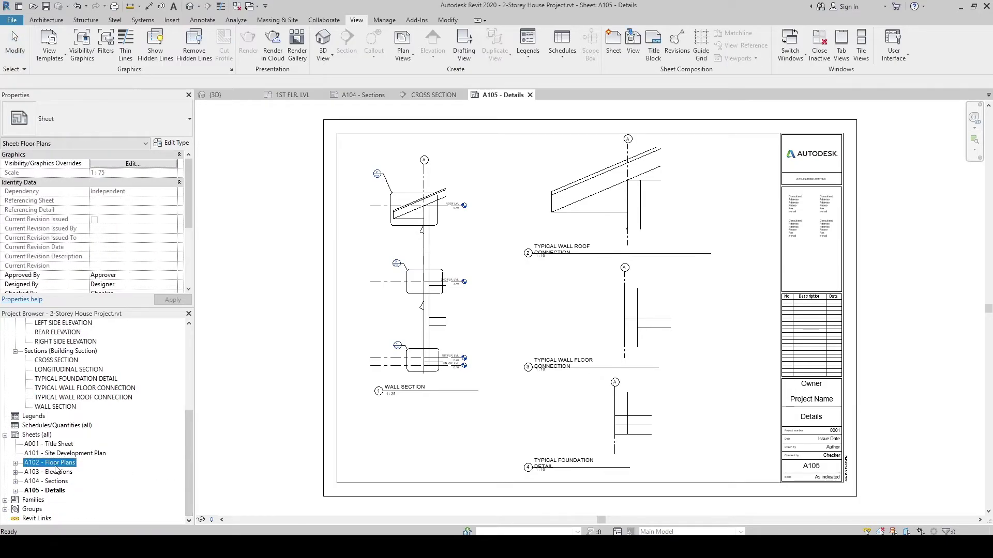
key("Down")
key("Down")
key("Down")
key("Down")
left_click(55, 454)
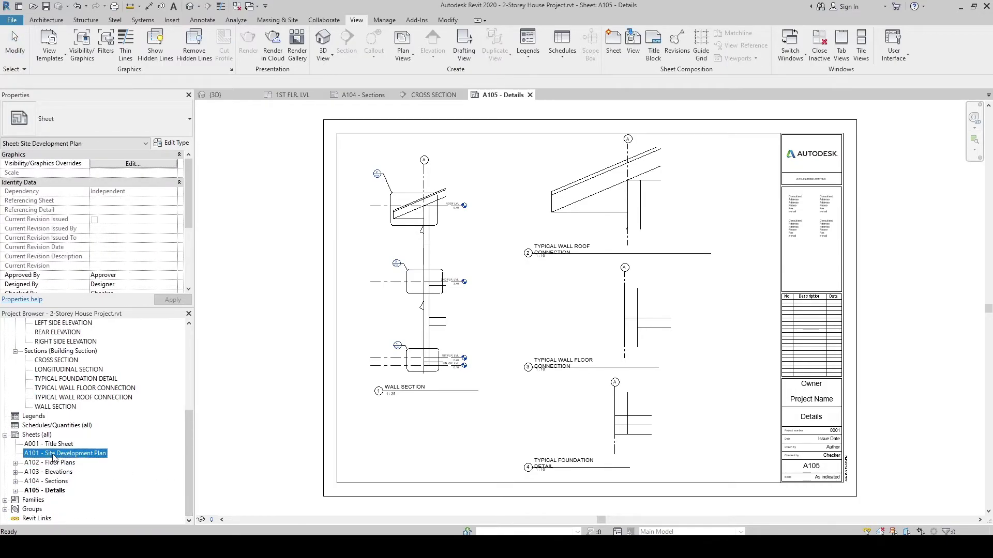
left_click(222, 410)
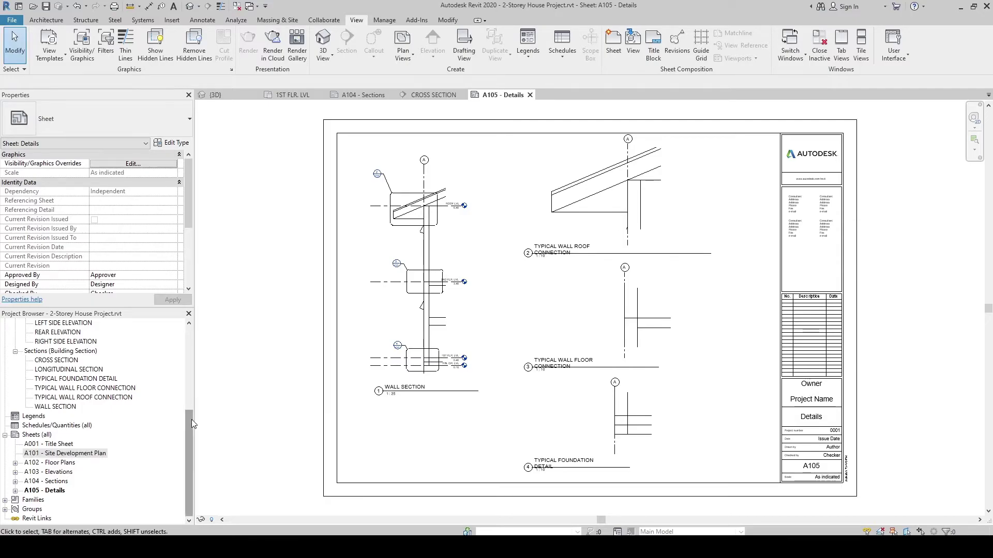
- Find the Site floor plan in the project's views, open it for review and close it
left_click_drag(191, 421, 191, 351)
middle_click_drag(295, 333, 297, 332)
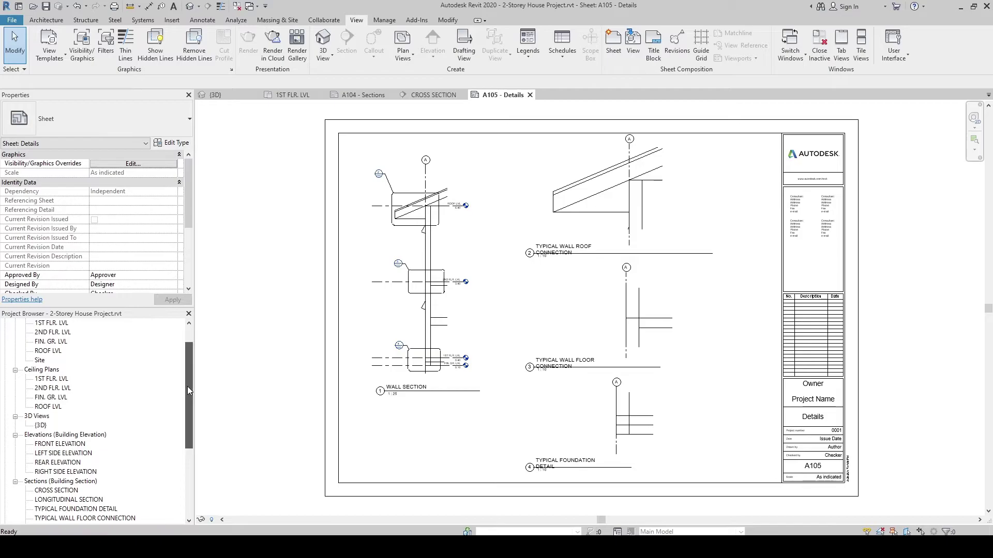
left_click_drag(189, 386, 188, 381)
left_click(258, 369)
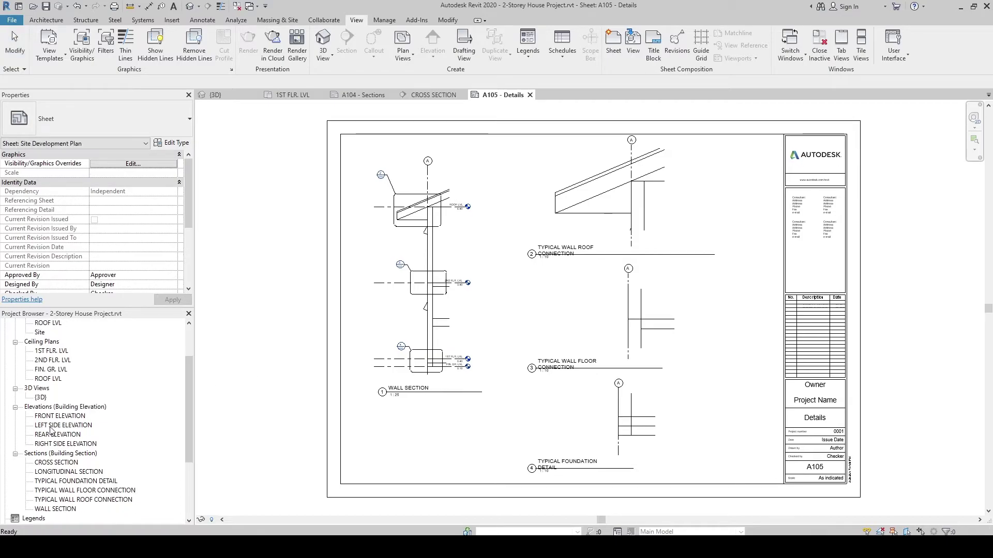
left_click(46, 361)
double_click(40, 334)
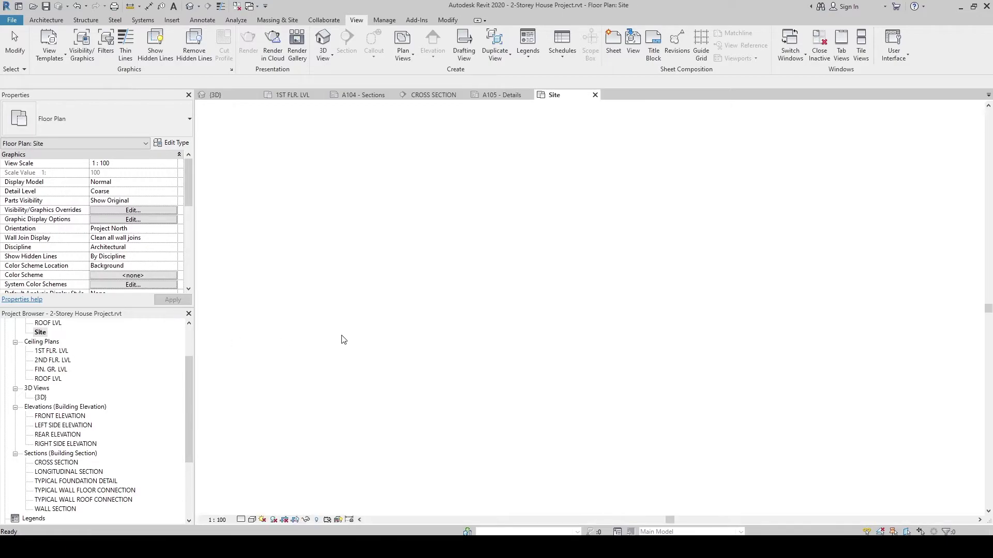
left_click(595, 95)
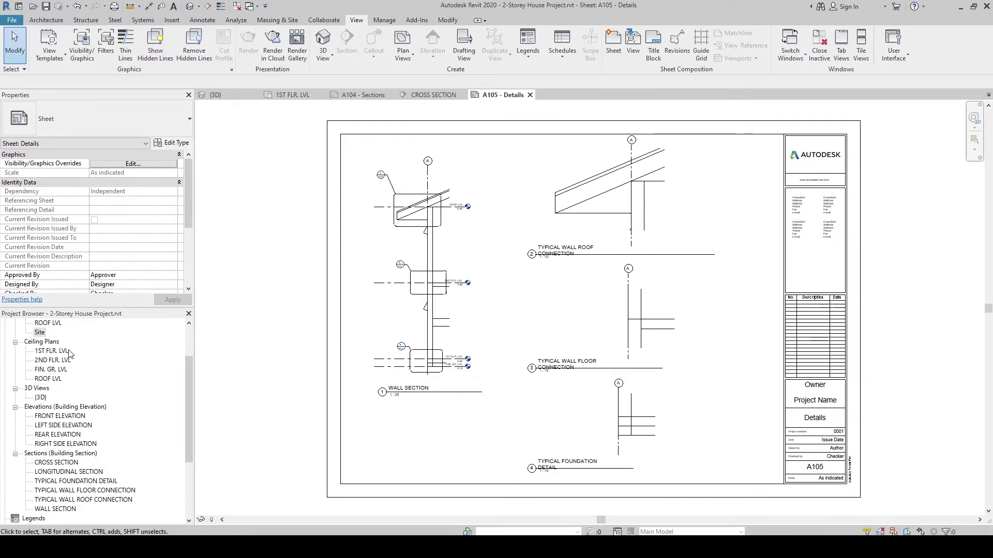
- Duplicate the 1ST FLR. LVL floor plan with detailing
scroll(52, 357, "up", 2)
right_click(45, 342)
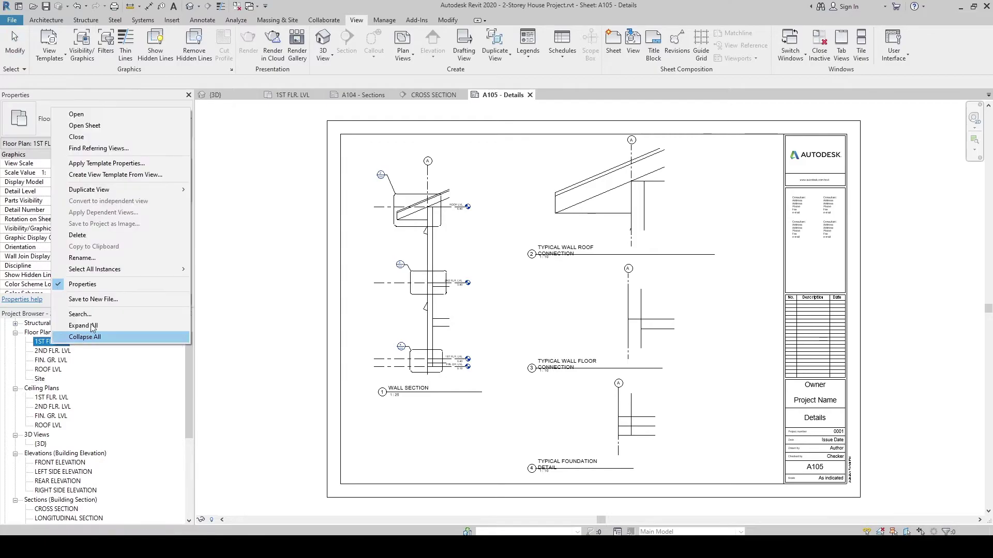
mouse_move(91, 191)
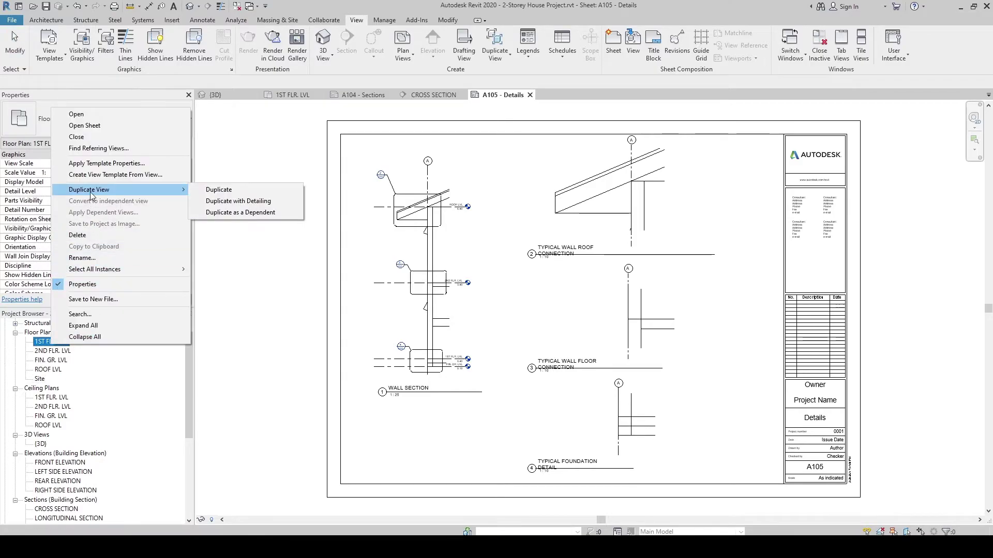
left_click(255, 207)
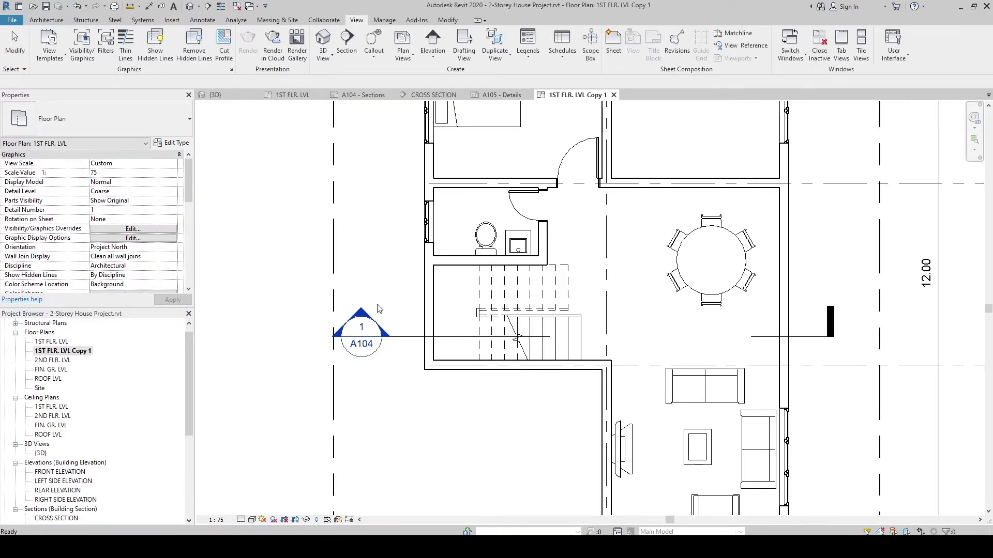
- Examine the duplicated first floor plan's rooms, furniture, dimensions, grids and section marks
scroll(379, 308, "down", 3)
middle_click_drag(381, 312, 369, 322)
scroll(410, 207, "up", 5)
scroll(367, 331, "down", 3)
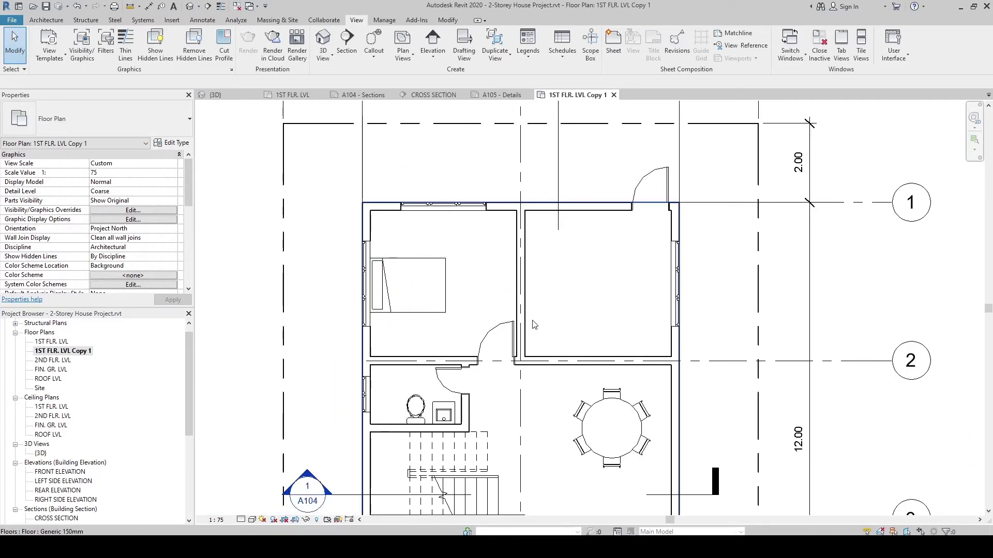
scroll(505, 342, "down", 1)
middle_click_drag(506, 340, 516, 301)
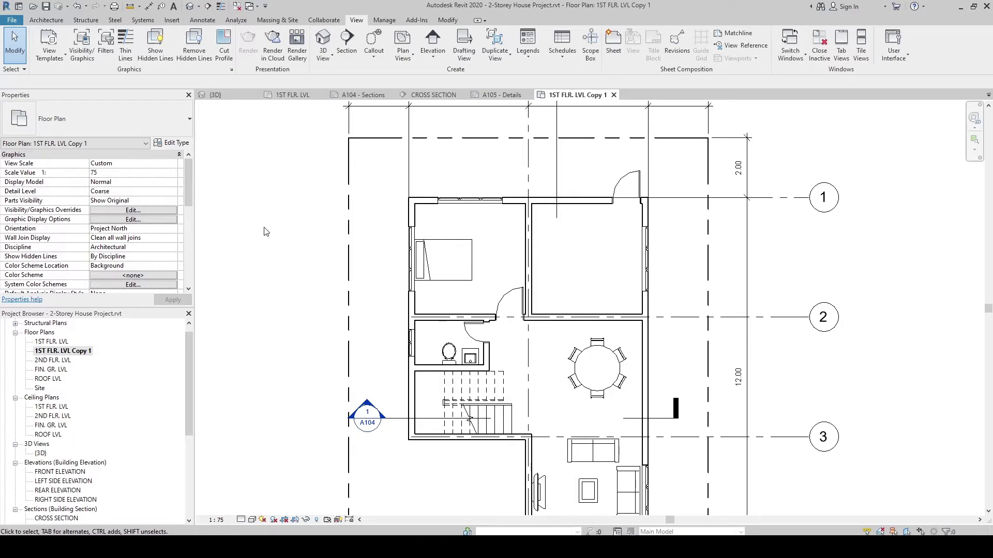
middle_click_drag(290, 251, 290, 246)
scroll(295, 281, "down", 1)
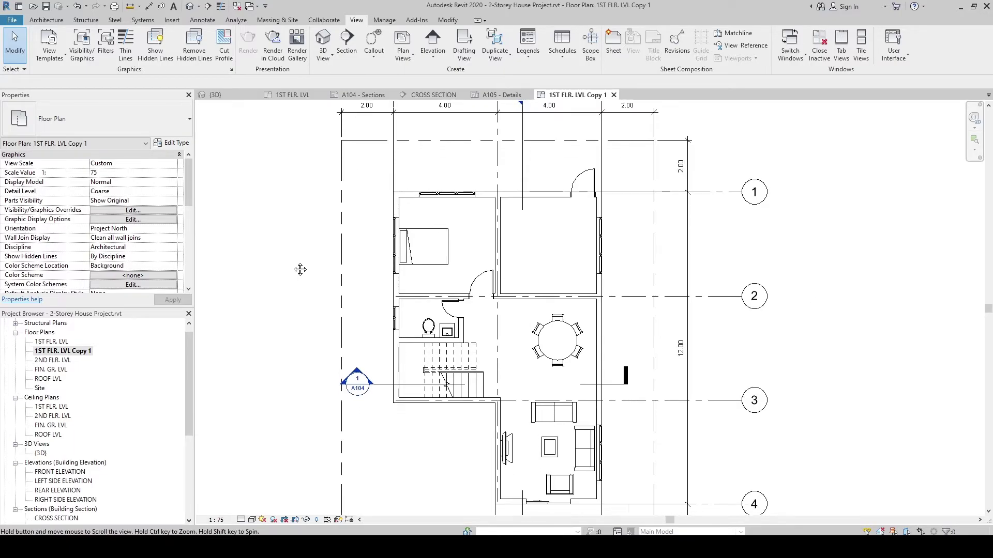
scroll(288, 262, "down", 2, "ctrl")
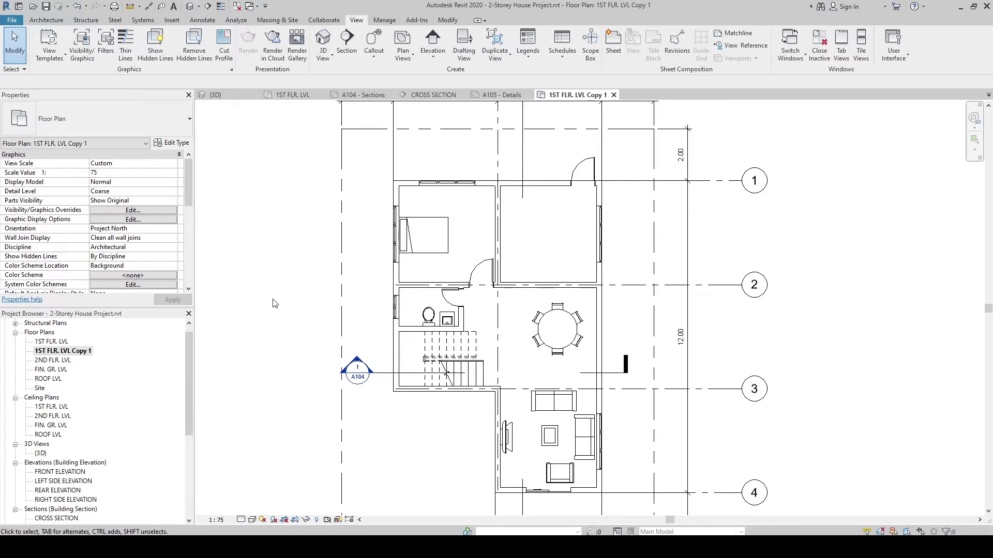
scroll(276, 297, "down", 2, "ctrl")
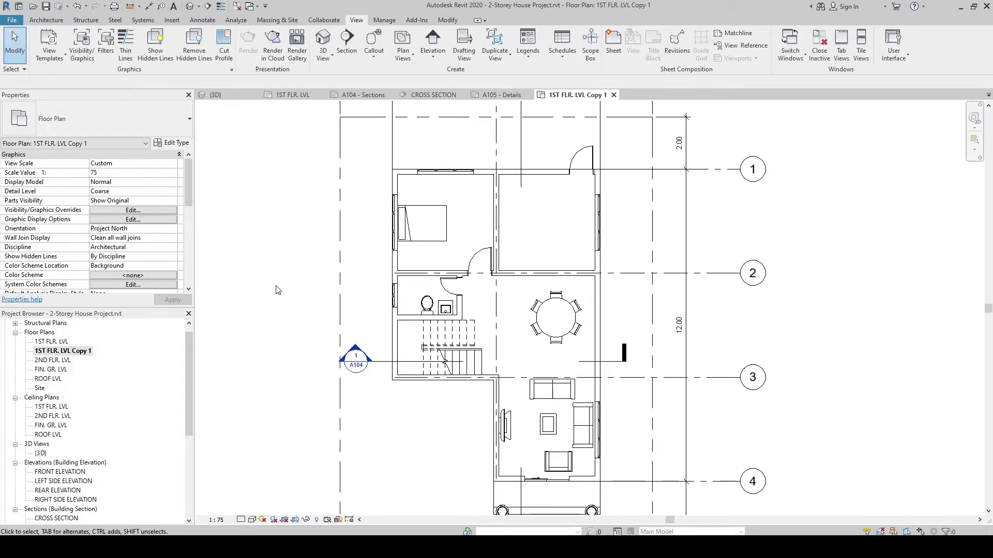
middle_click_drag(320, 308, 309, 305)
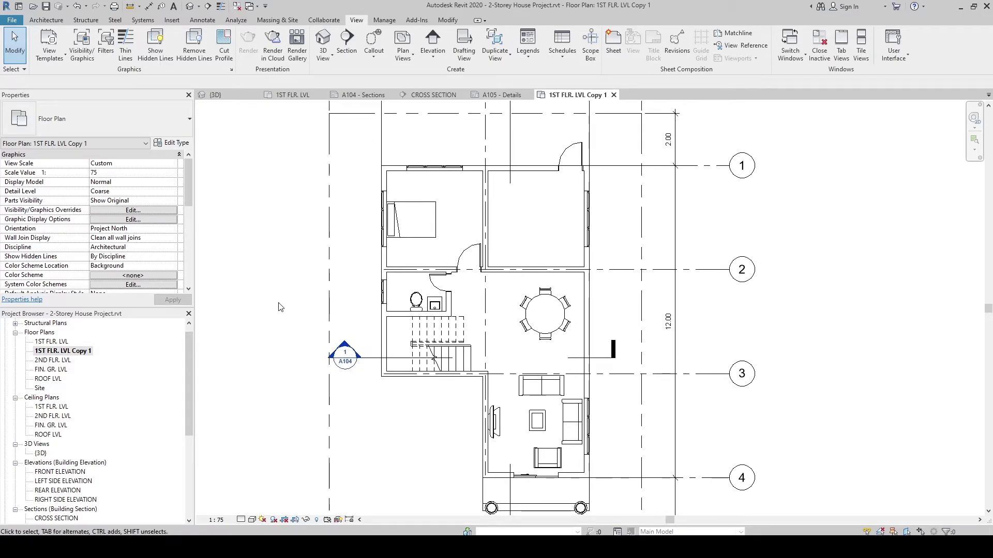
- Rename the duplicated first floor plan view to SITE DEVELOPMENT PLAN and save the project
right_click(59, 352)
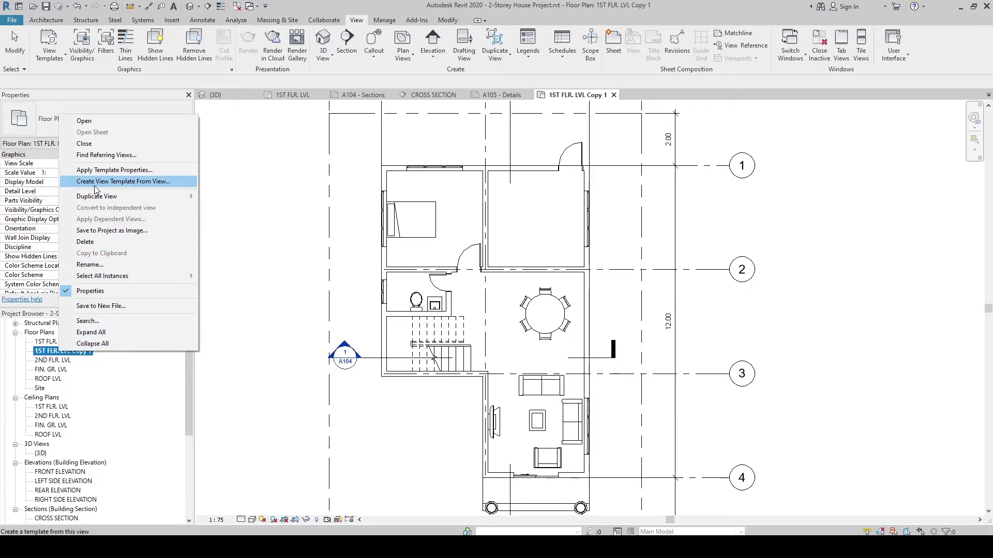
left_click(96, 266)
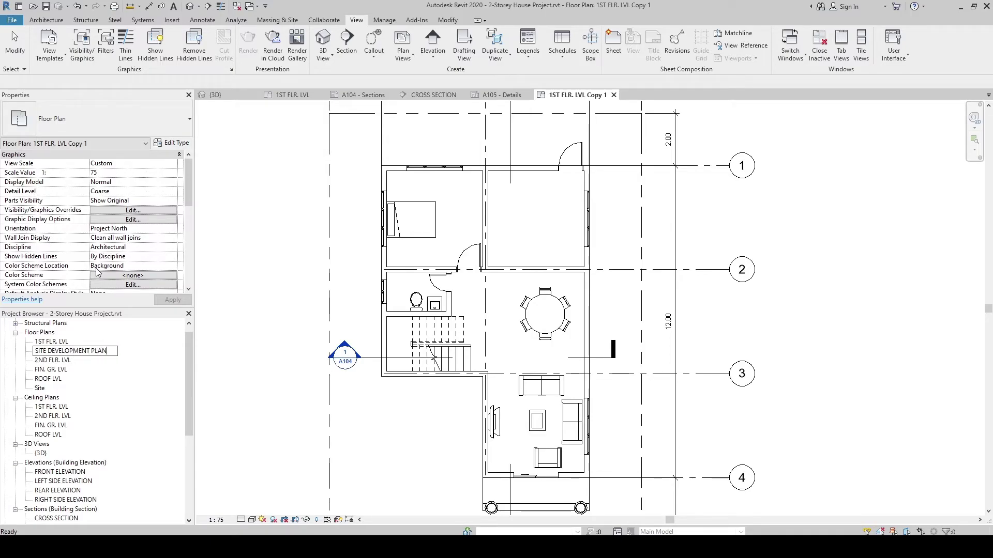
key("Return")
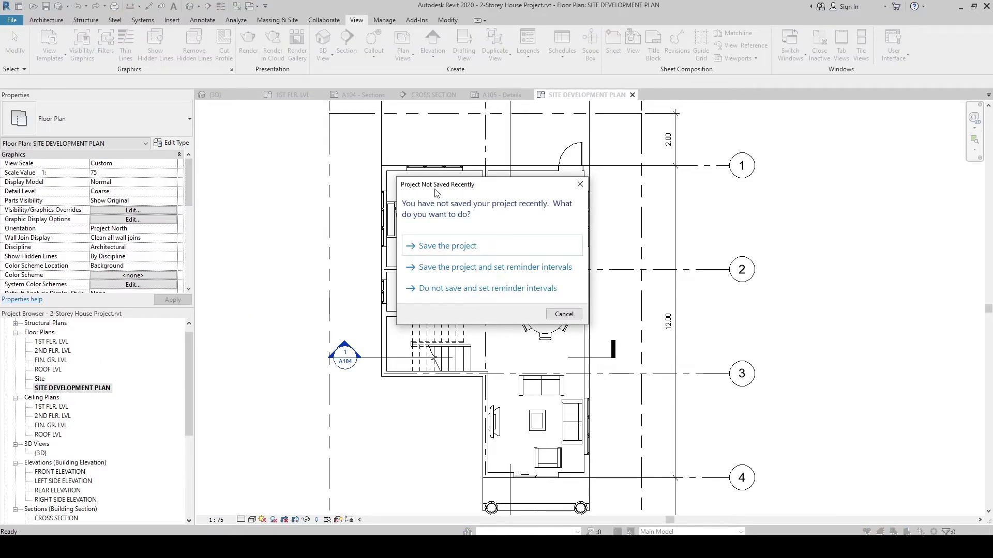
left_click(433, 248)
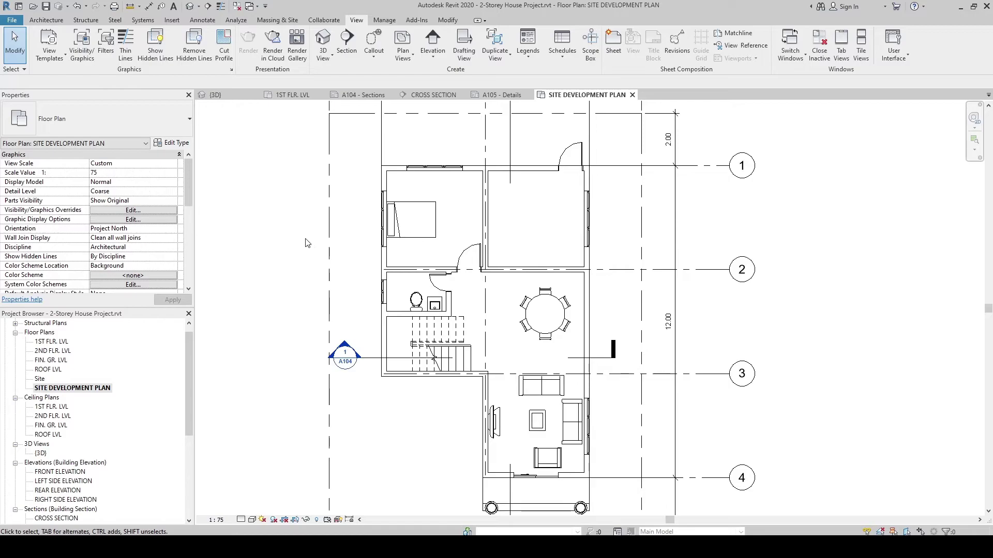
- Examine the rooms and the section line between grids 1 and 2 in the SITE DEVELOPMENT PLAN view
scroll(305, 238, "down", 1)
middle_click_drag(305, 239, 317, 245)
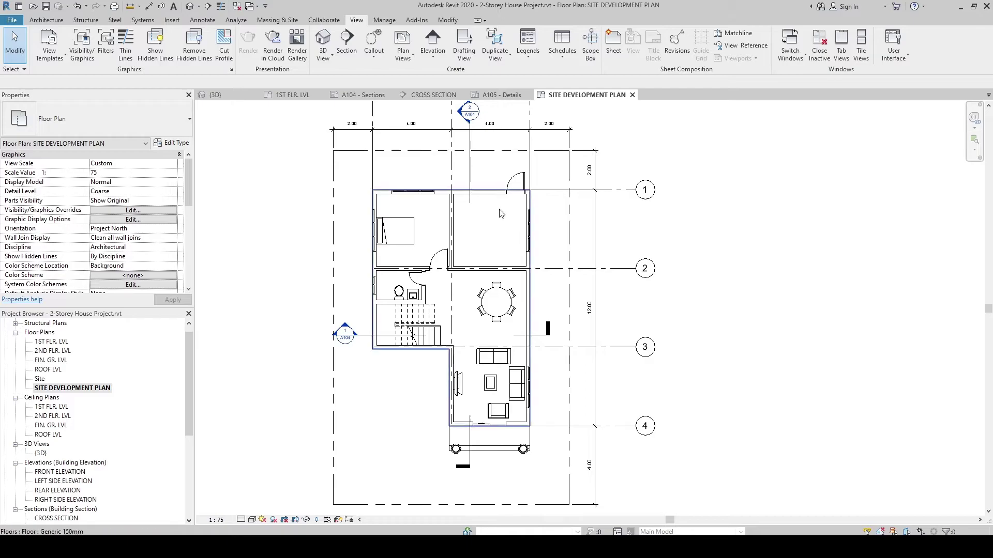
scroll(474, 214, "up", 1)
scroll(475, 219, "up", 2)
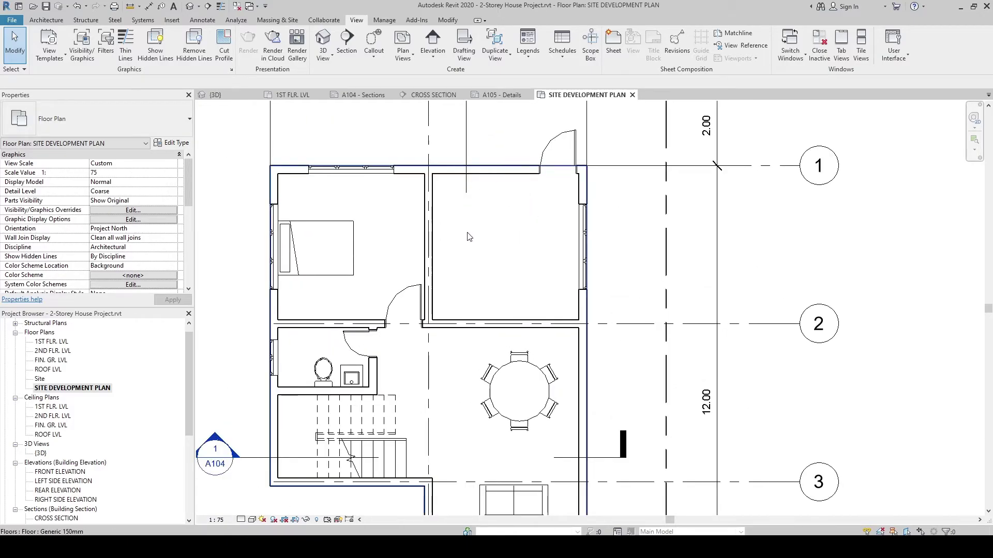
middle_click_drag(508, 201, 507, 208)
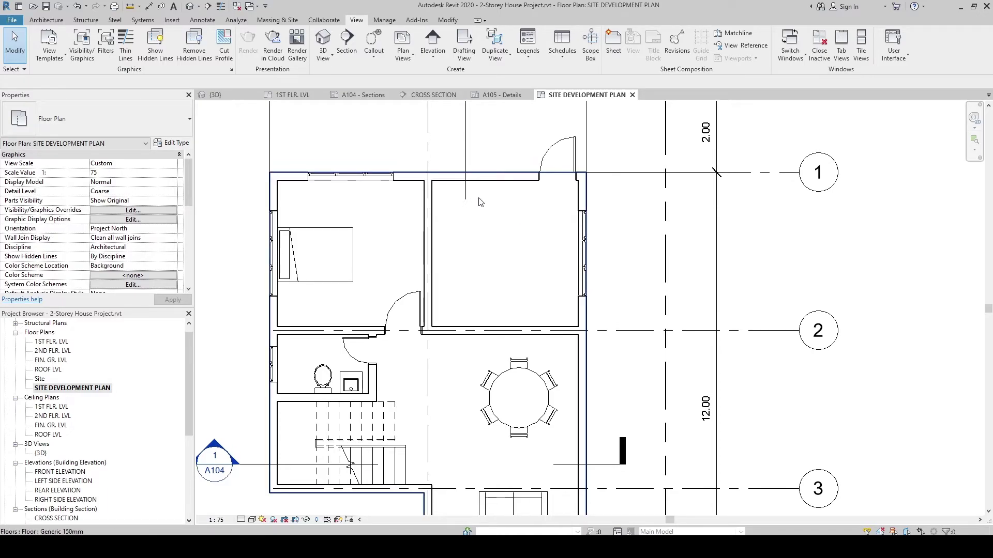
middle_click_drag(488, 216, 491, 245)
scroll(484, 226, "up", 1)
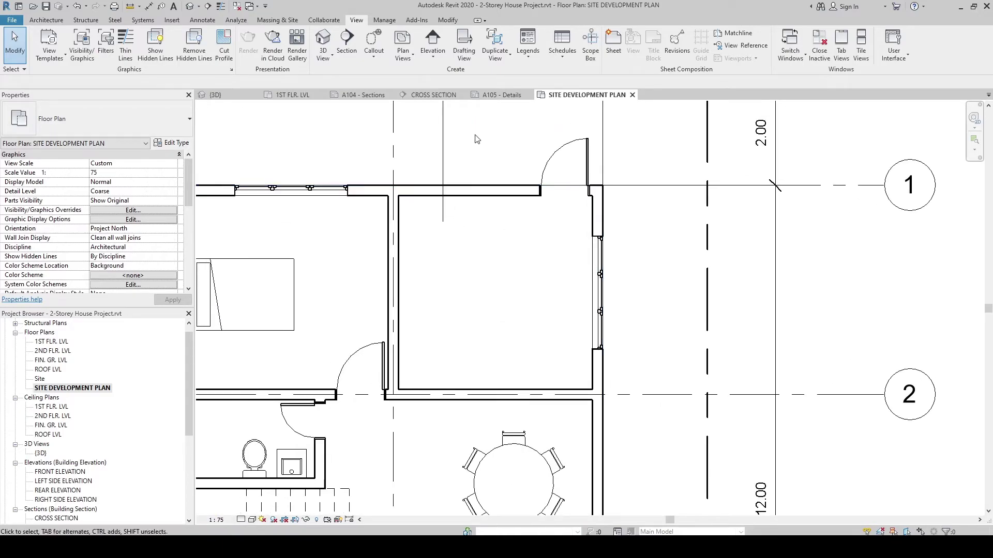
middle_click_drag(456, 116, 461, 125)
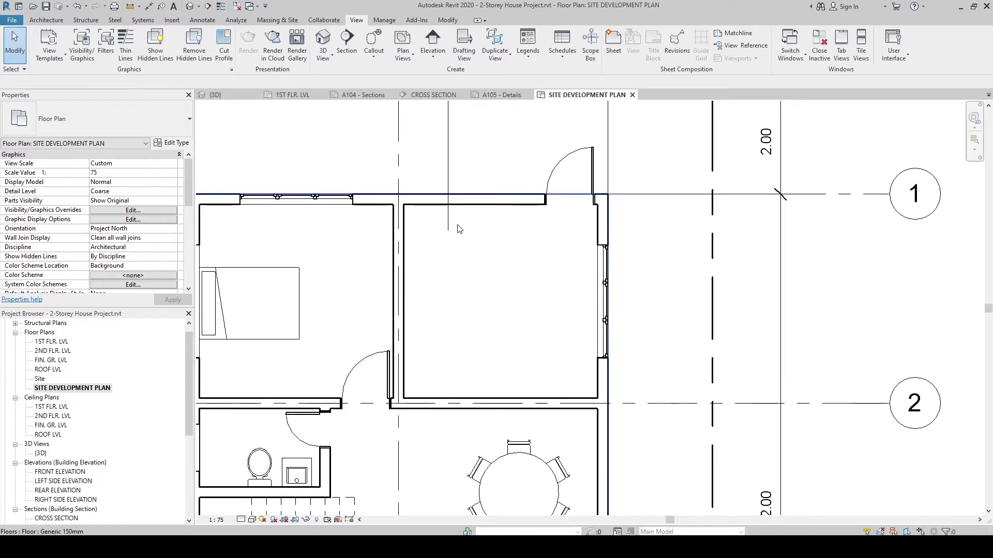
- Load the M_Kitchenette - Medium family from the US Metric library's Specialty Equipment > Domestic folder
middle_click_drag(505, 159, 507, 161)
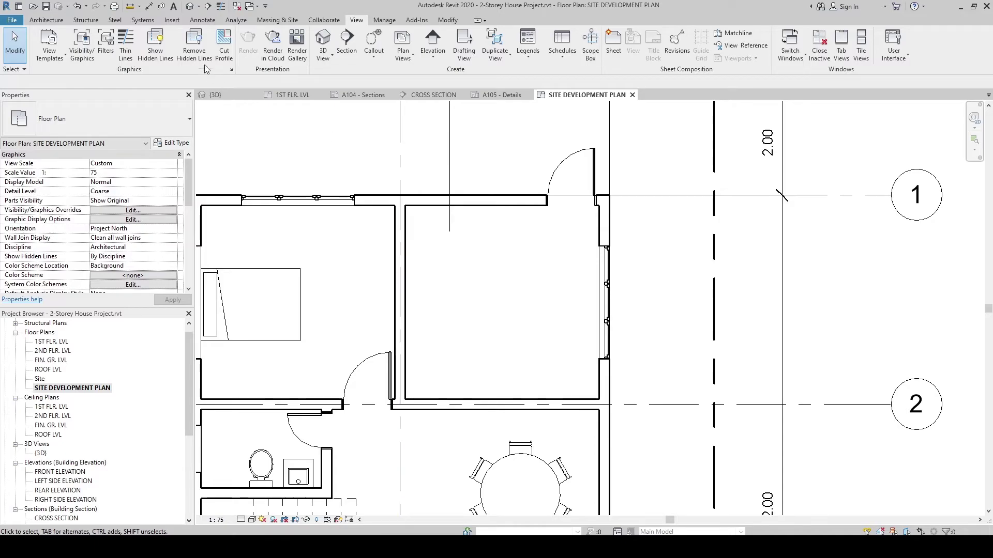
left_click(172, 19)
left_click(425, 57)
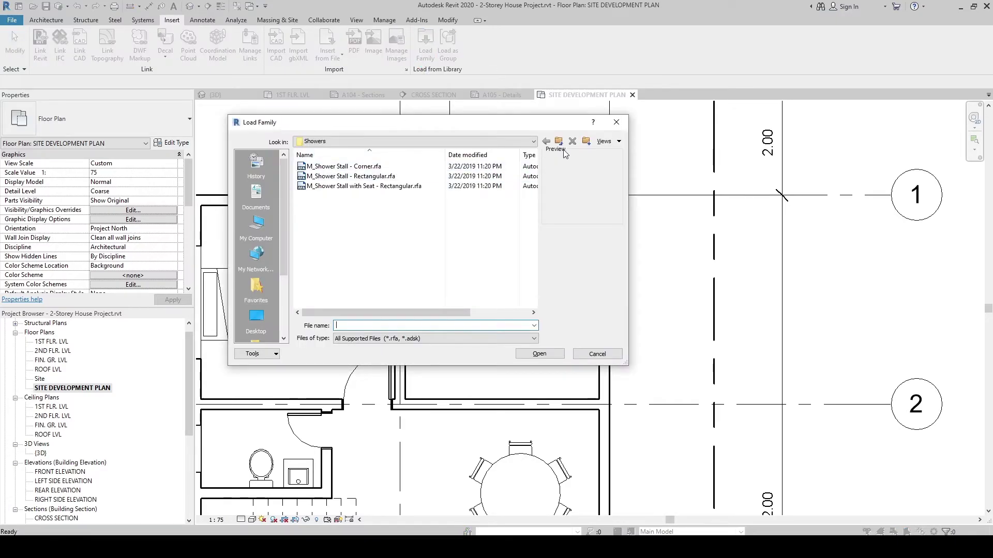
left_click(560, 144)
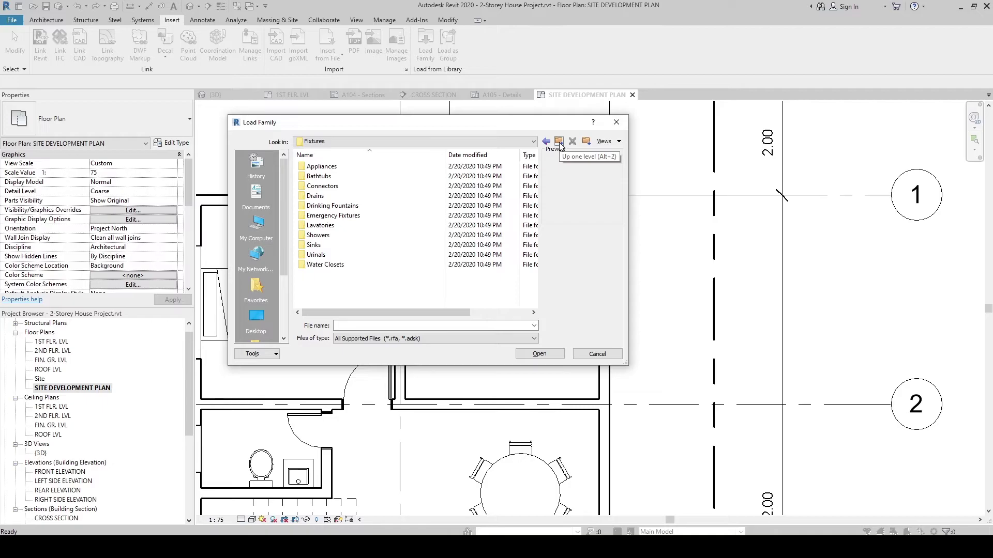
left_click(560, 144)
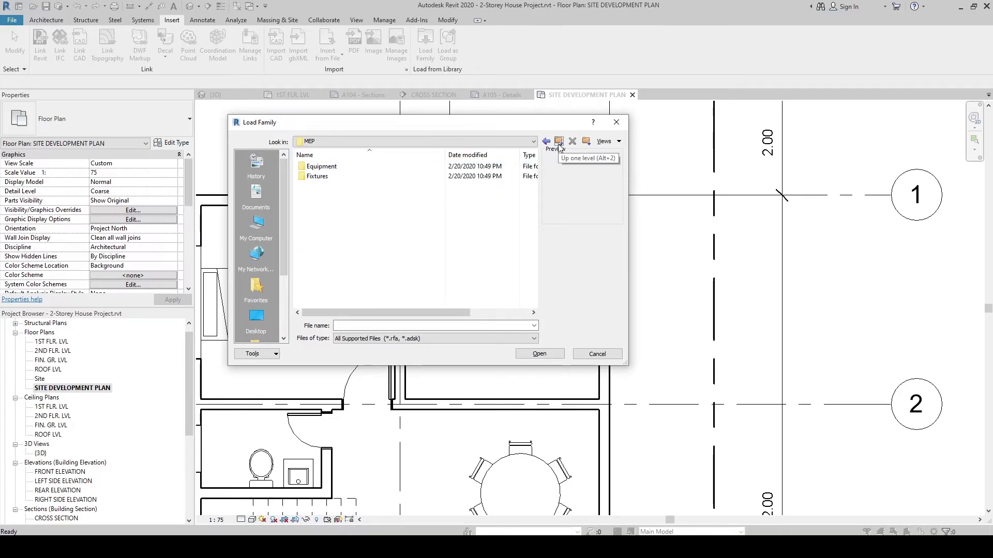
left_click(560, 144)
left_click(558, 144)
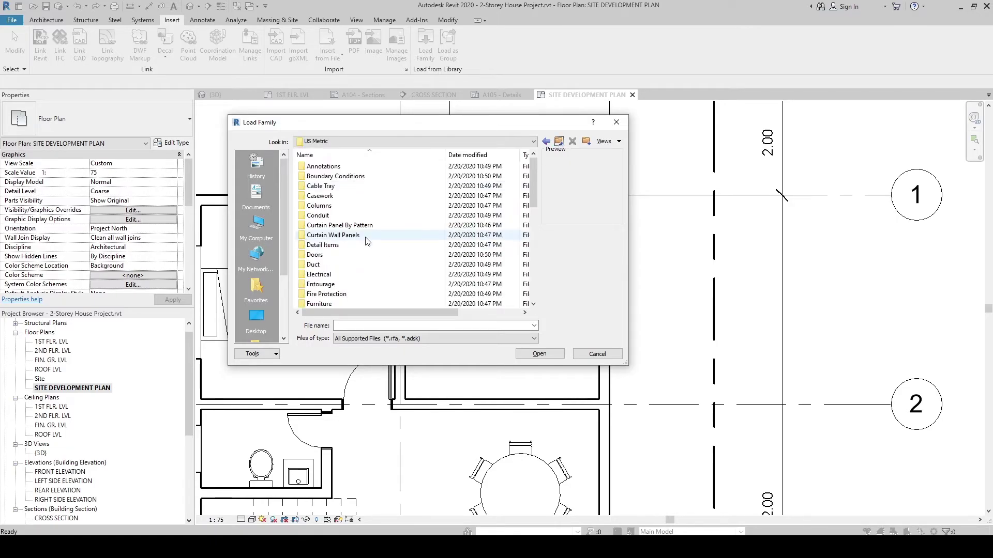
scroll(353, 269, "down", 5)
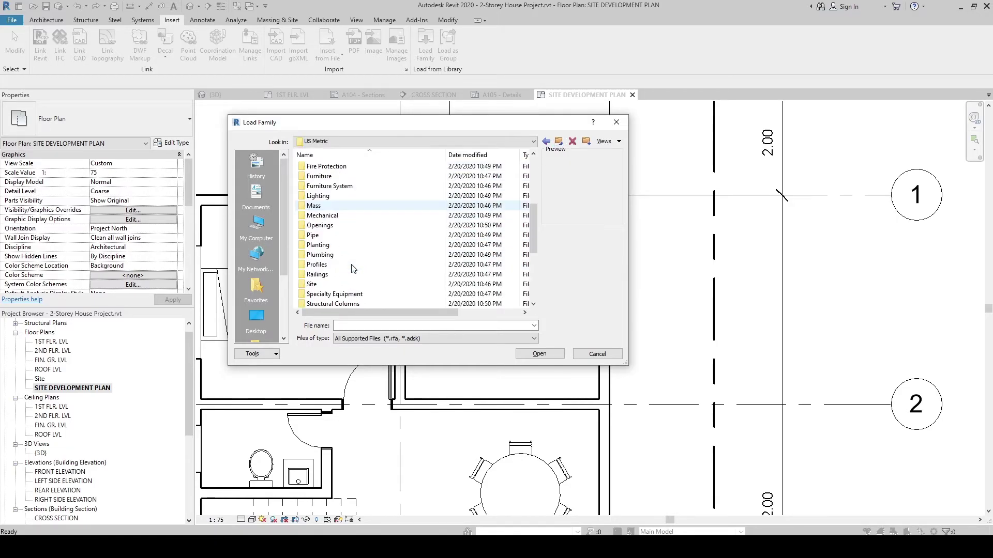
double_click(344, 294)
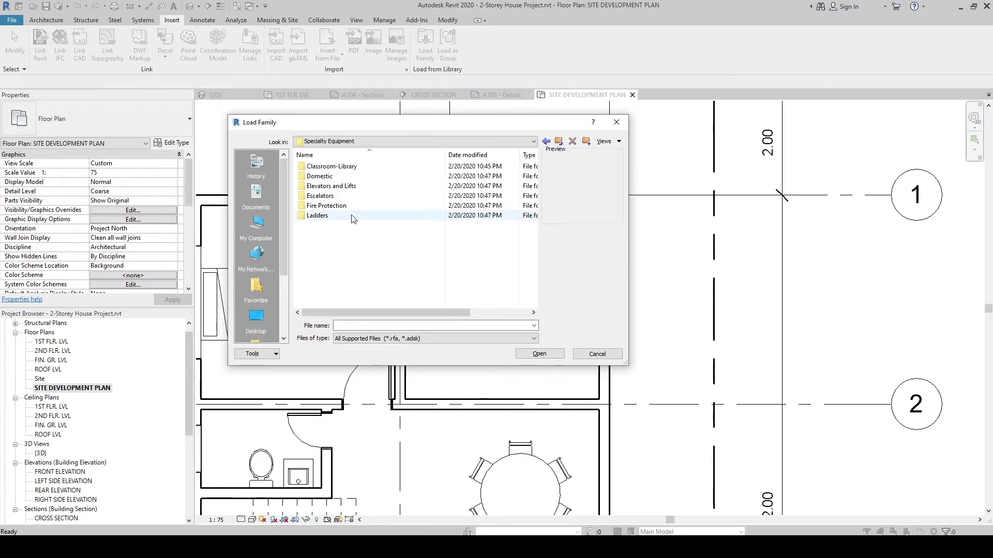
double_click(318, 177)
left_click(330, 187)
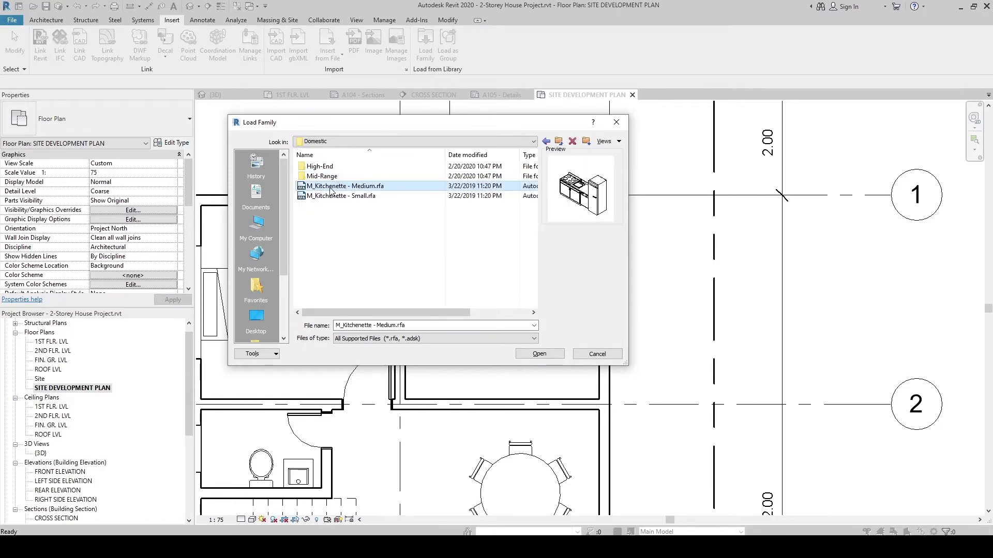
left_click(538, 354)
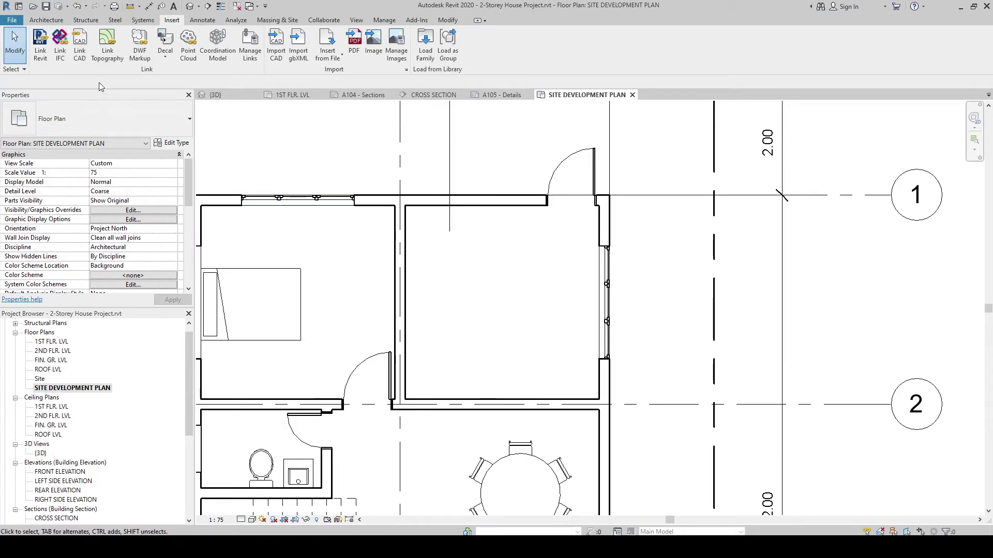
- Place the M_Kitchenette - Medium component in the room between grids 1 and 2, against the grid 1 wall at the corner by grid B
left_click(47, 25)
left_click(122, 61)
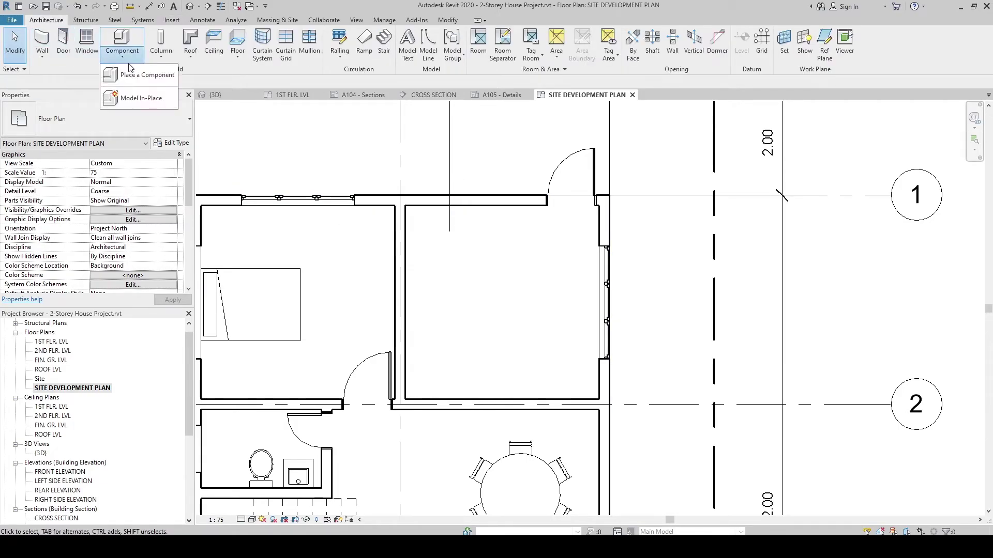
left_click(129, 76)
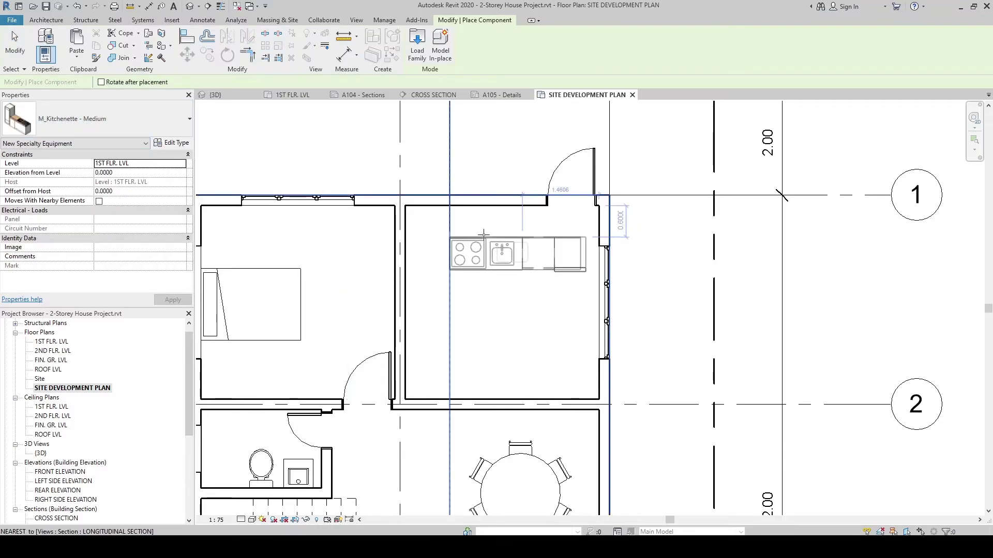
scroll(439, 225, "up", 5)
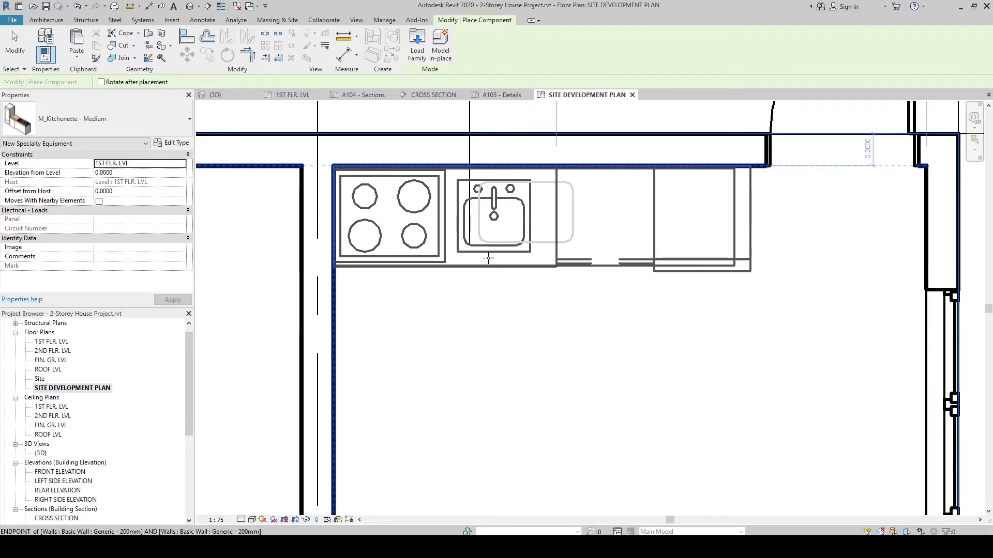
left_click(488, 257)
key("Escape")
key("Escape")
scroll(496, 269, "down", 2)
middle_click_drag(496, 269, 502, 293)
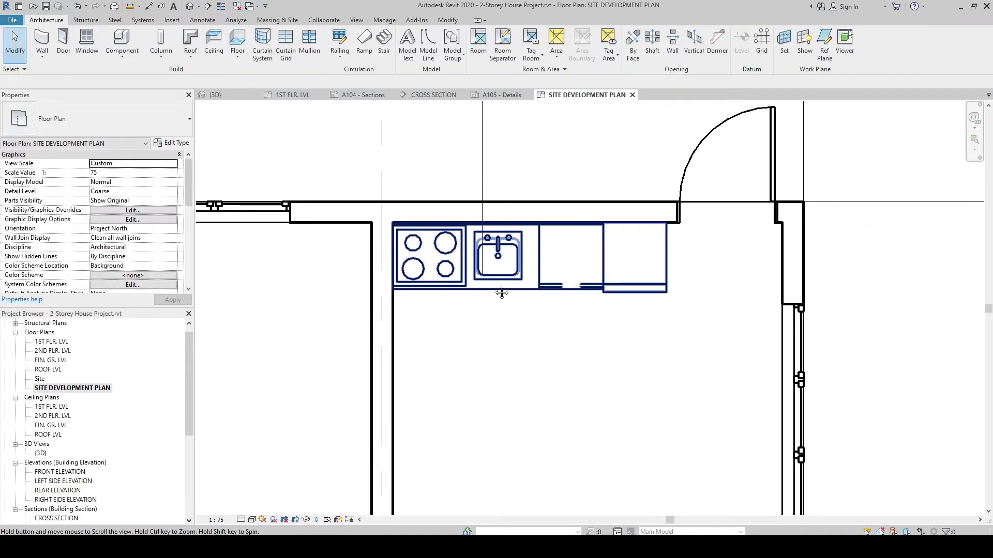
- Place an 850 x 900mm M_Window-Casement-Double in the grid 1 wall behind the kitchenette sink
right_click(236, 208)
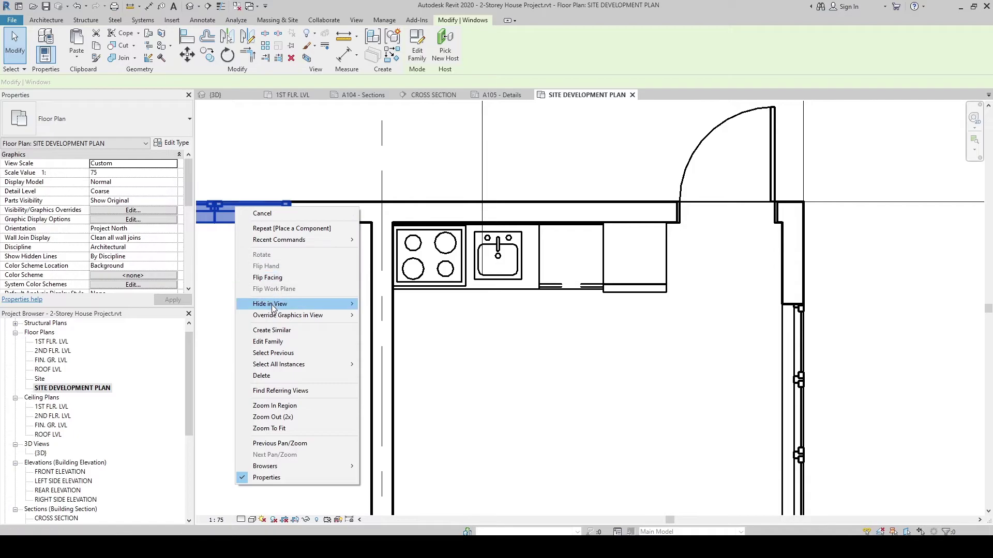
left_click(272, 332)
left_click(152, 124)
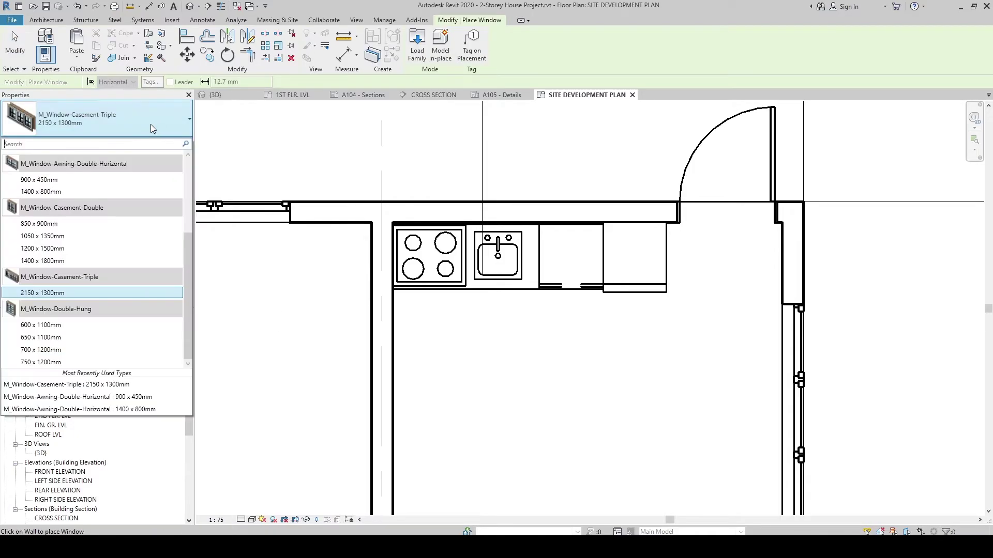
left_click(70, 225)
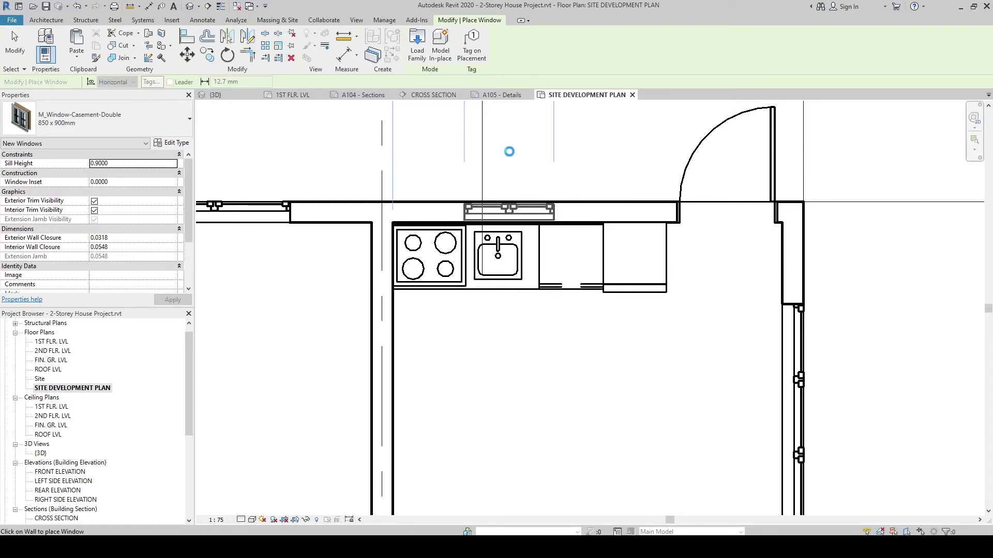
scroll(509, 154, "down", 1)
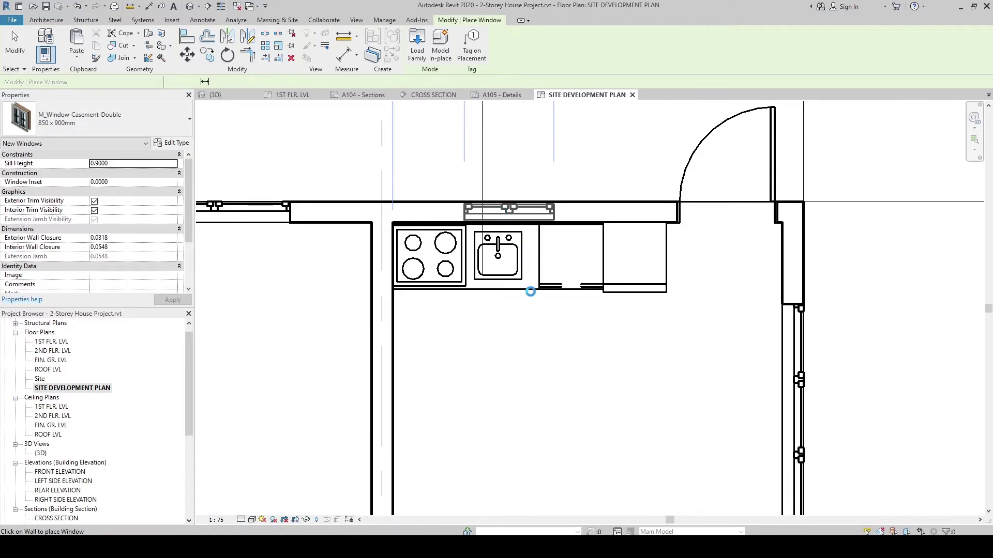
middle_click_drag(523, 296, 523, 153)
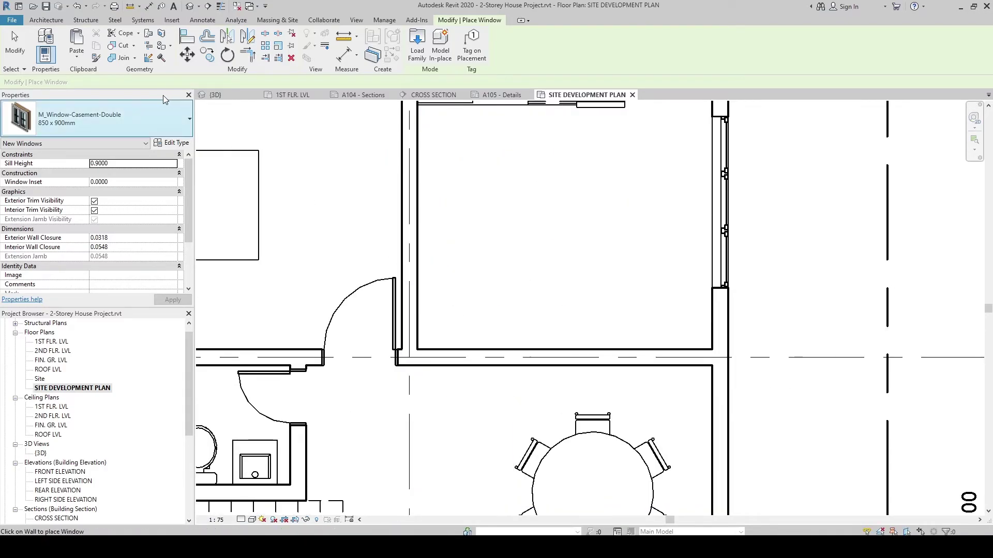
left_click(98, 119)
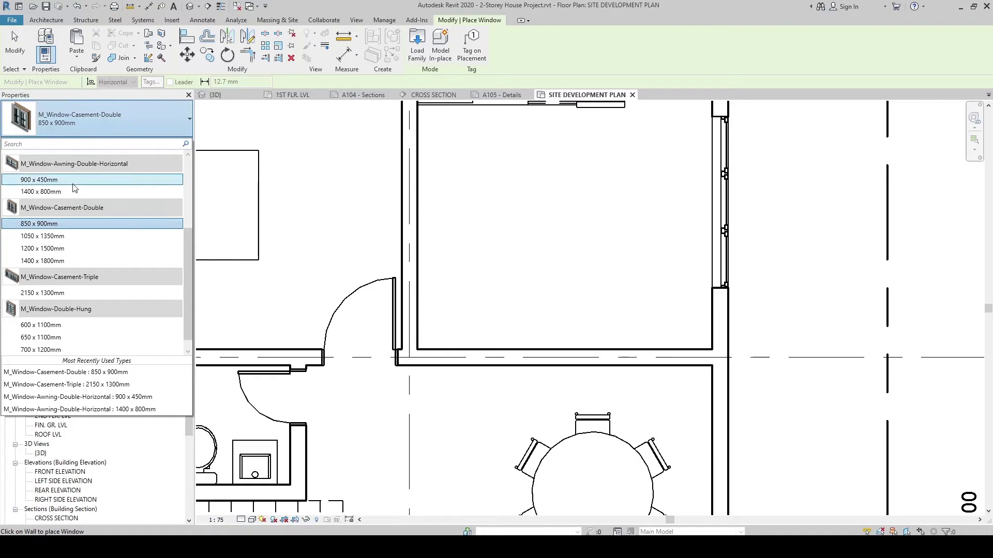
scroll(78, 196, "down", 5)
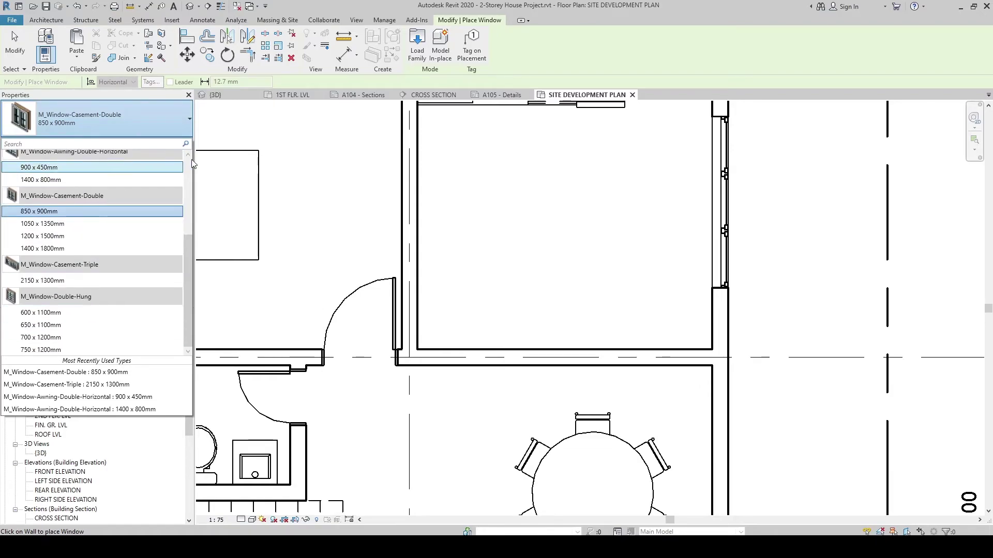
key("Escape")
key("Escape")
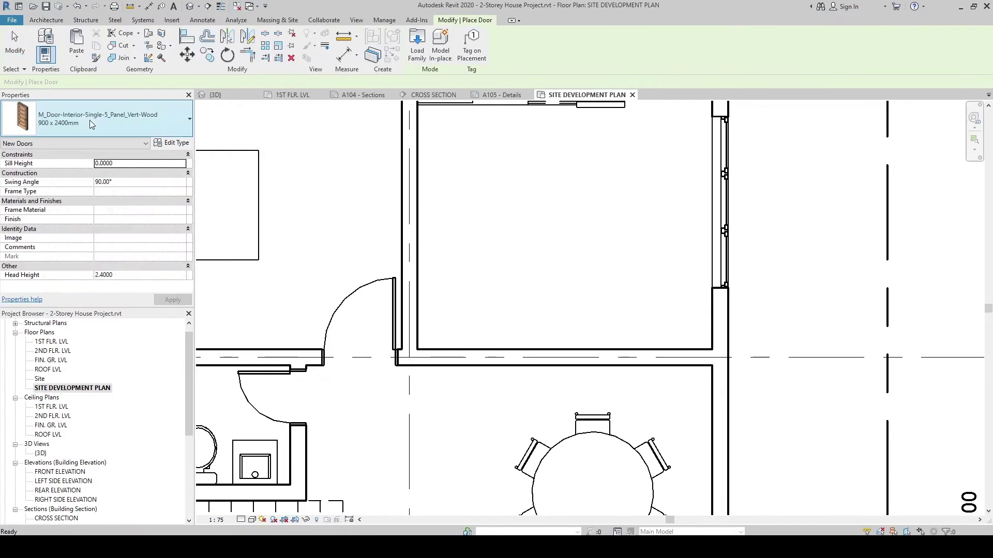
- Place a 0915 x 2134mm M_Door-Opening in the grid 2 wall between the kitchen and the dining area
left_click(98, 119)
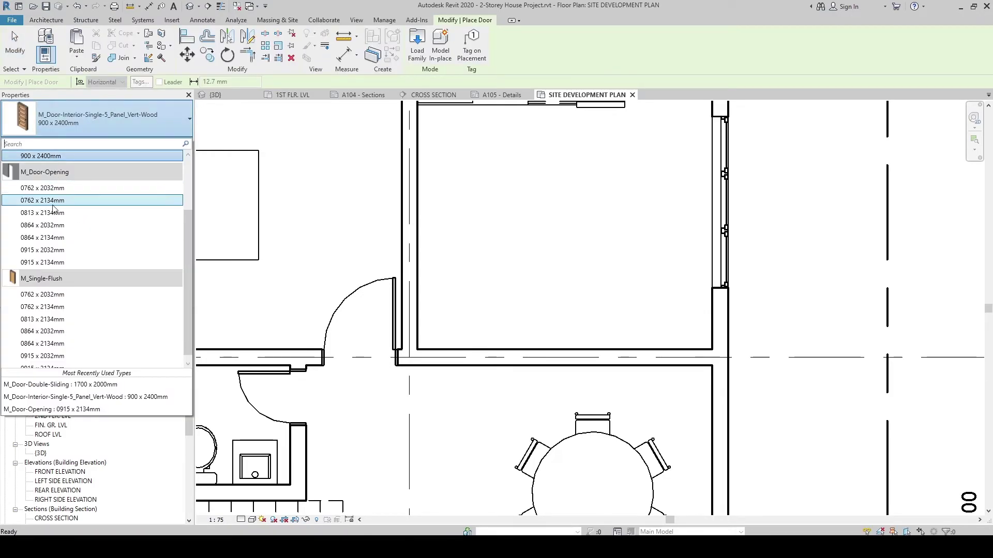
left_click(57, 263)
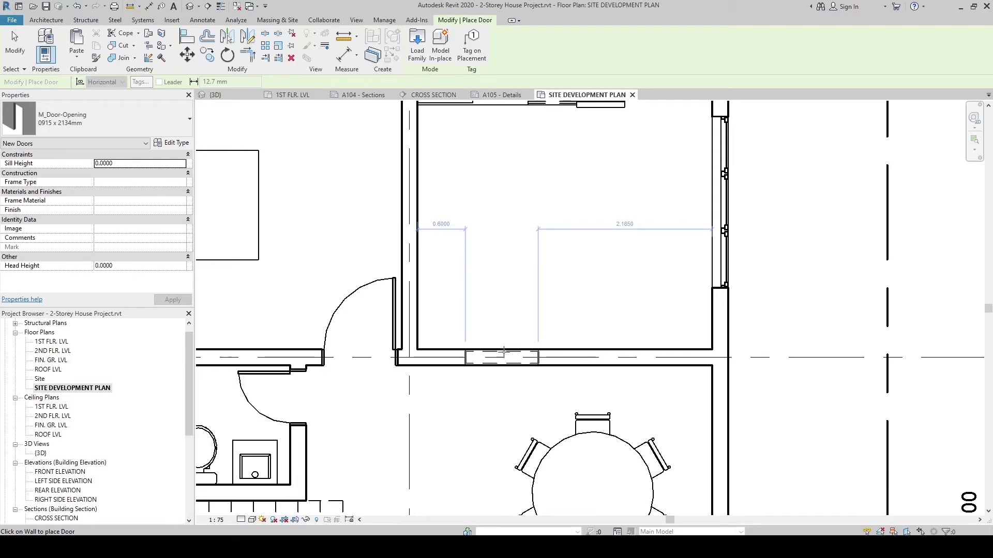
left_click(501, 357)
scroll(563, 274, "down", 3)
key("Escape")
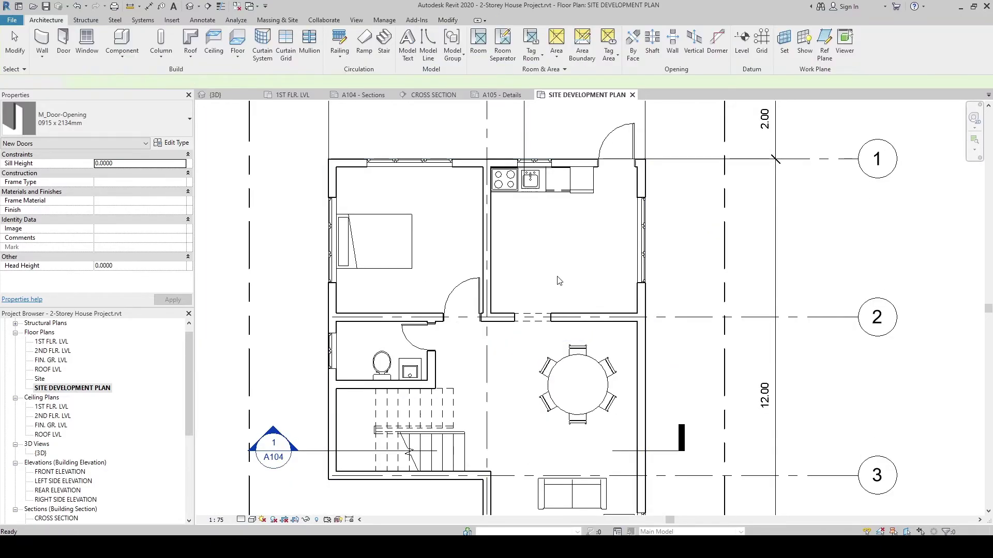
- Check the kitchen, window and wall opening in the 1ST FLR. LVL plan and return to the SITE DEVELOPMENT PLAN view
scroll(559, 277, "down", 4)
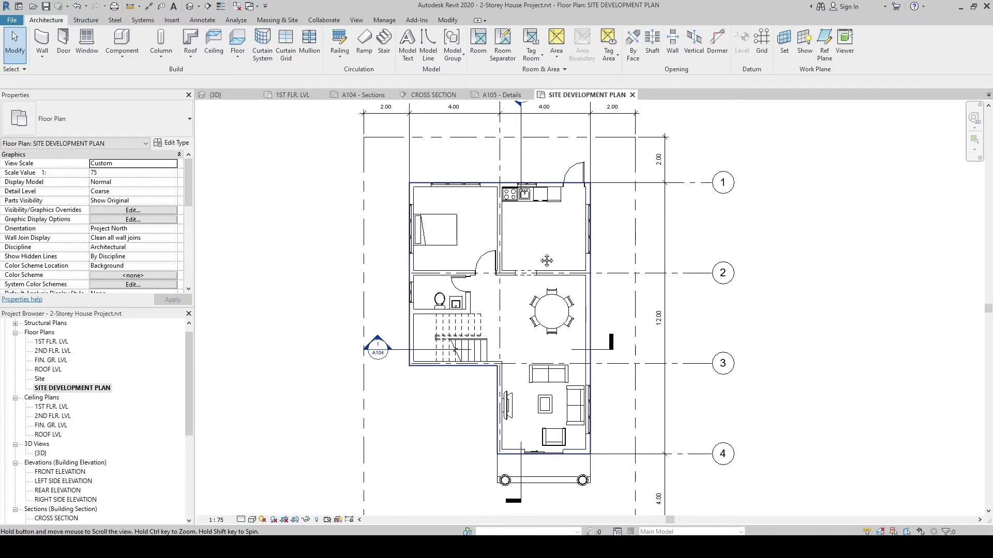
scroll(465, 264, "down", 2)
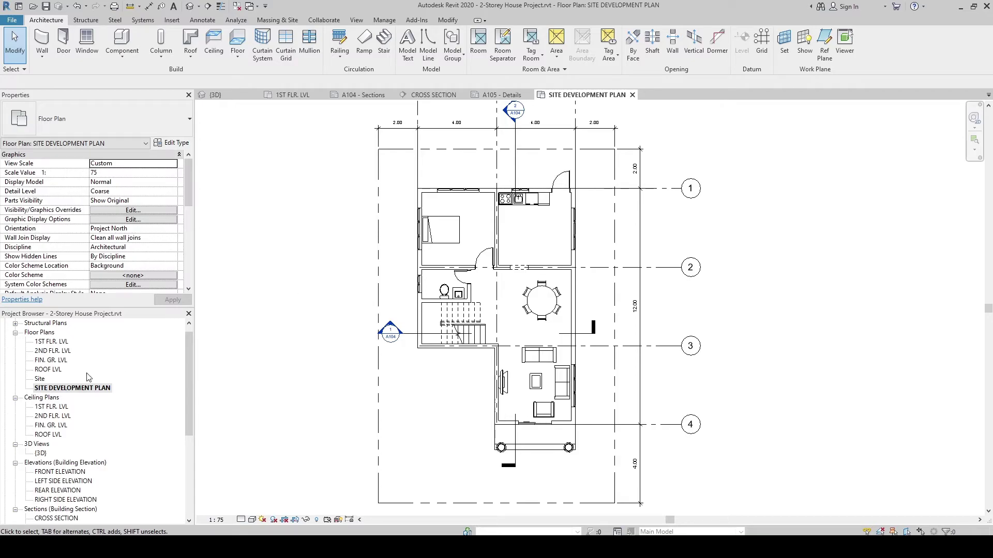
scroll(259, 324, "down", 2)
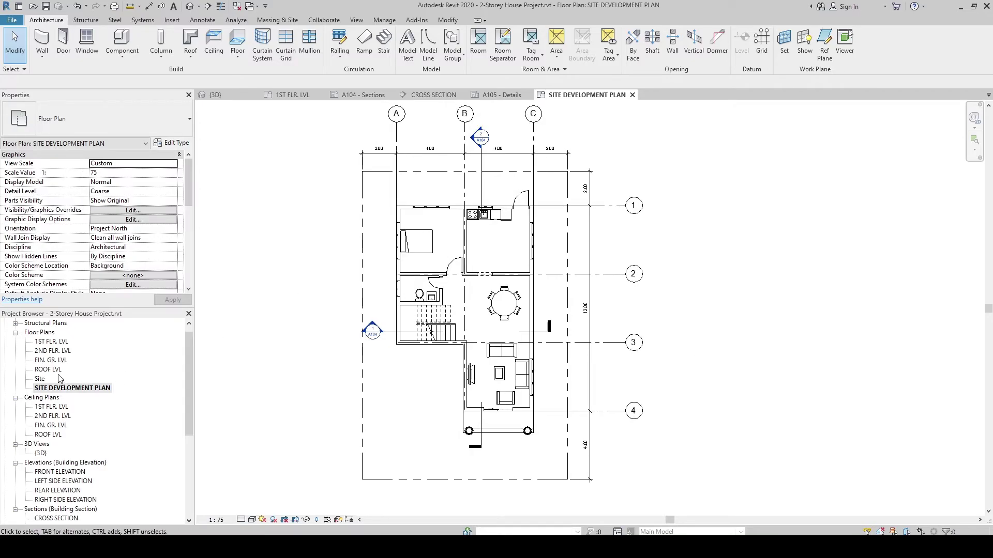
double_click(51, 342)
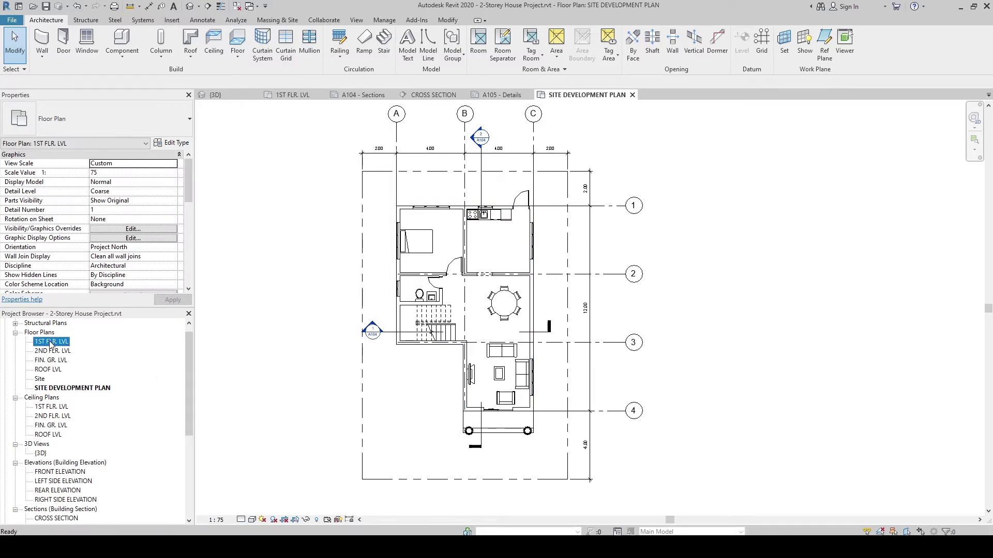
scroll(569, 213, "down", 1)
middle_click_drag(569, 211, 545, 298)
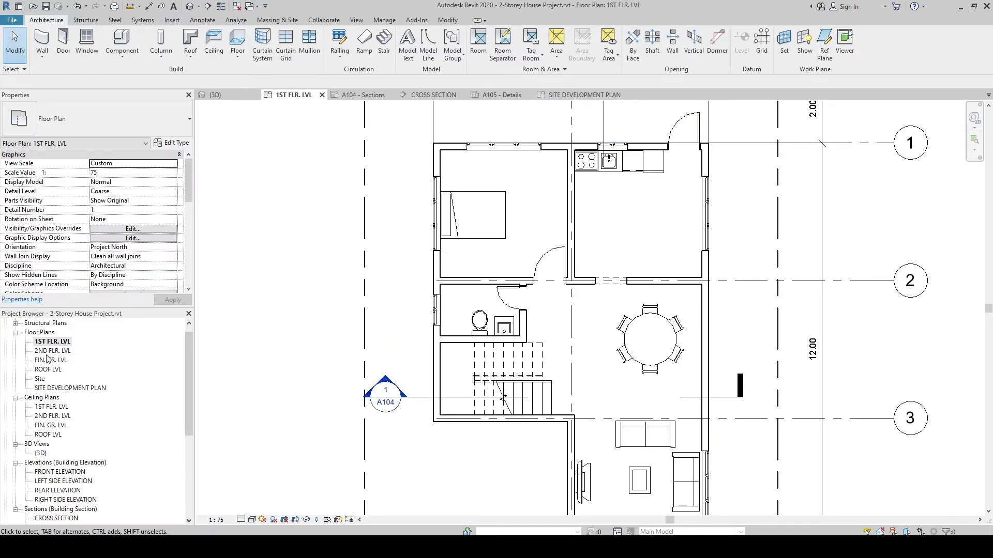
double_click(48, 387)
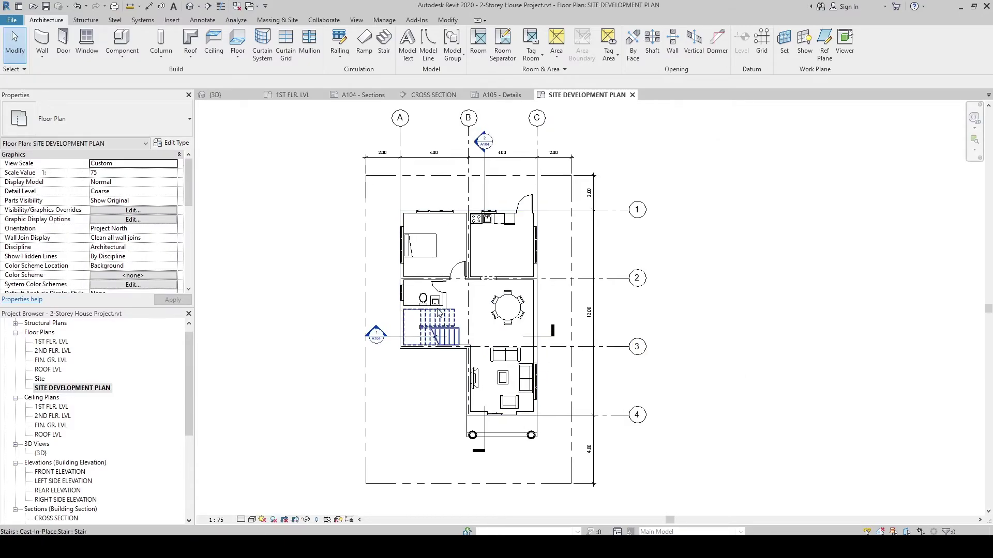
middle_click_drag(435, 204, 436, 205)
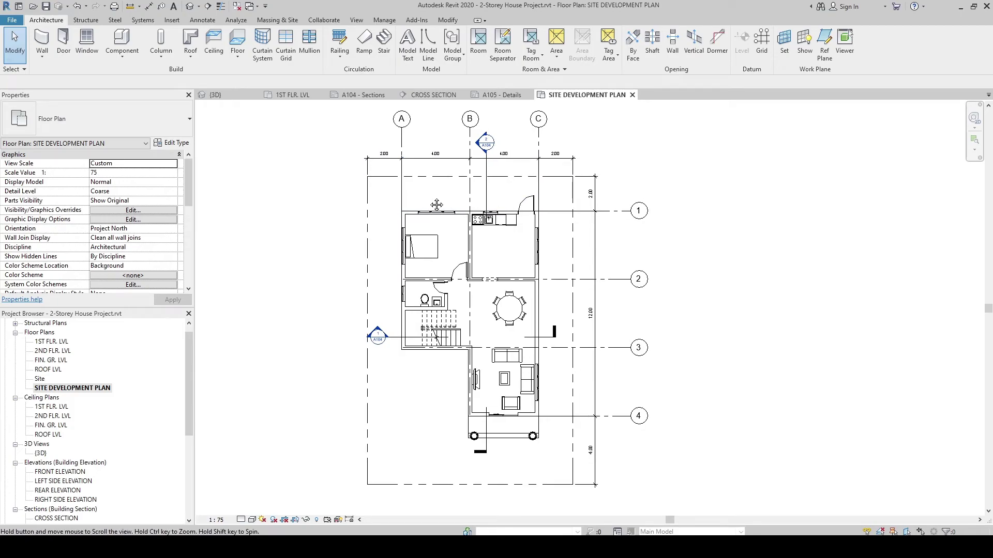
- Start a filled region in the SITE DEVELOPMENT PLAN view using the Diagonal Up type
scroll(394, 191, "up", 3)
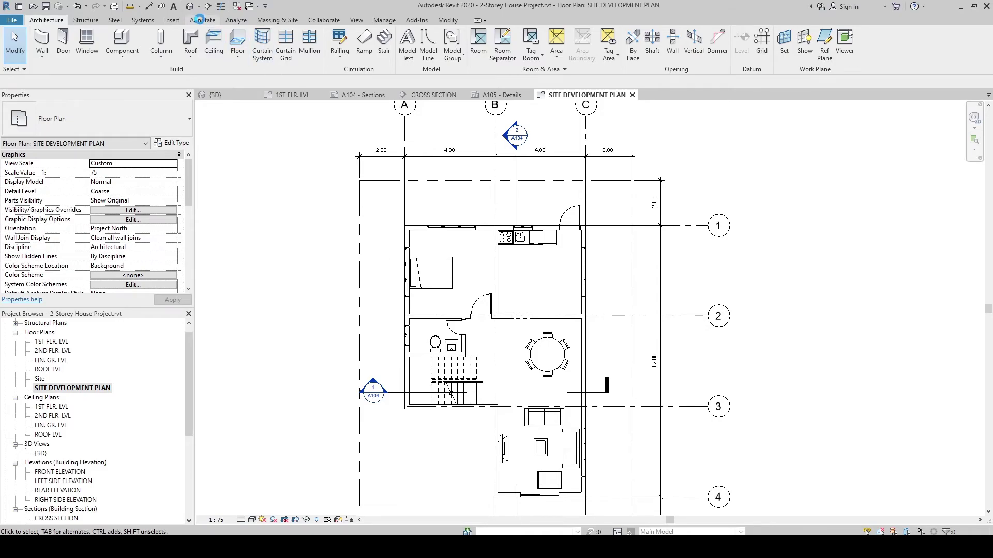
left_click(200, 20)
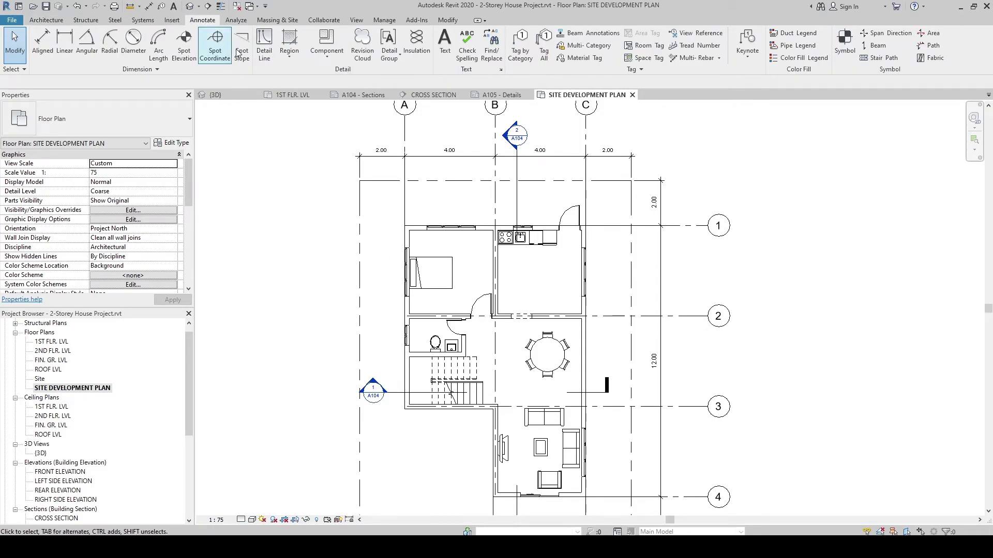
left_click(287, 59)
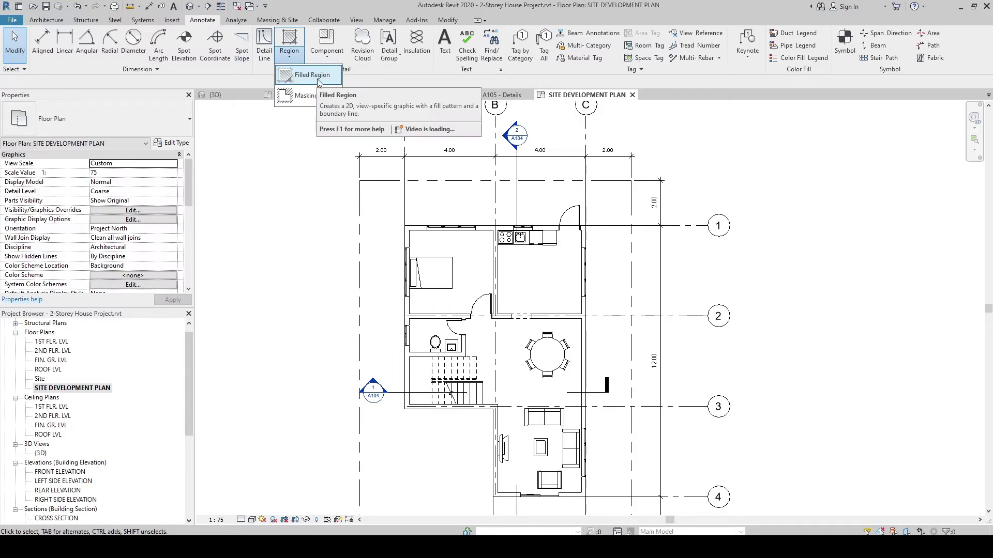
left_click(318, 79)
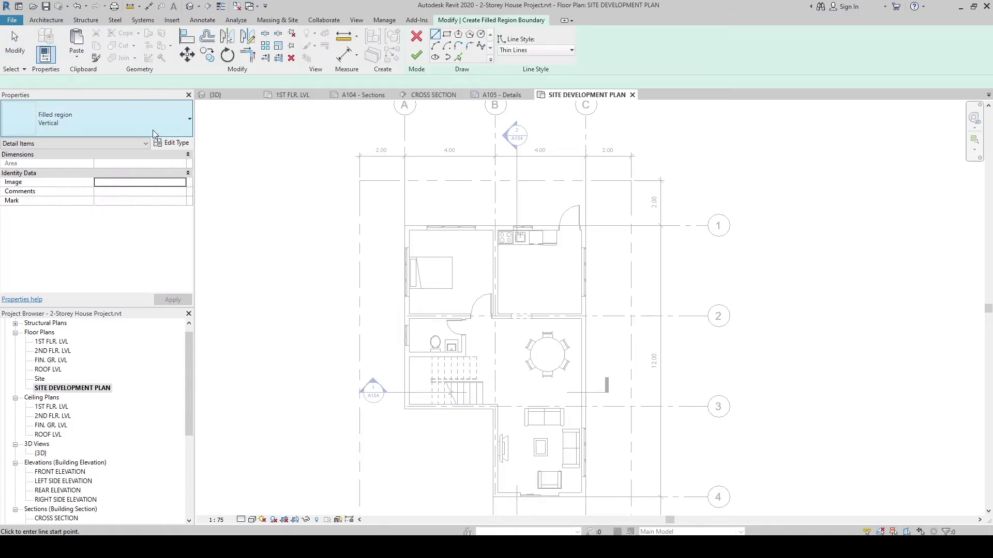
left_click(130, 127)
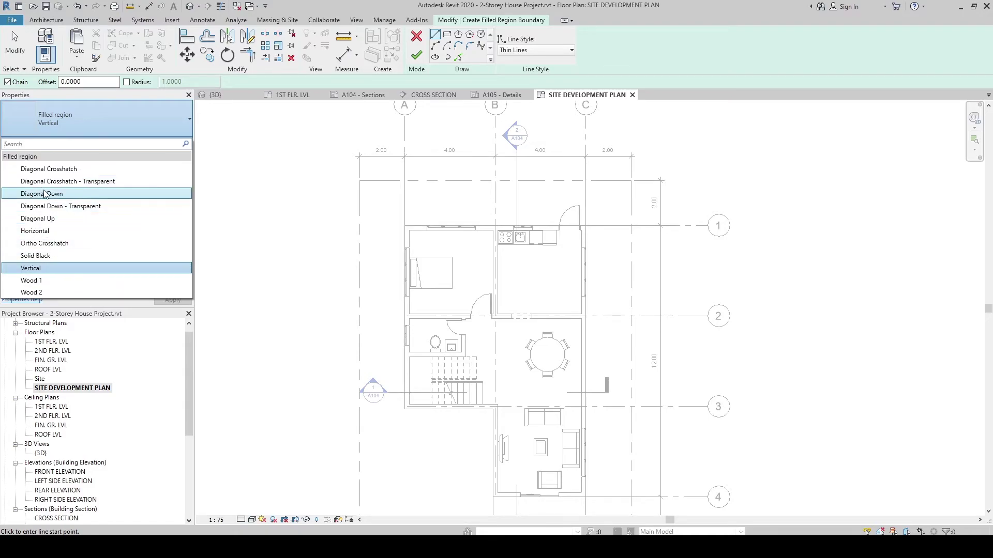
left_click(66, 219)
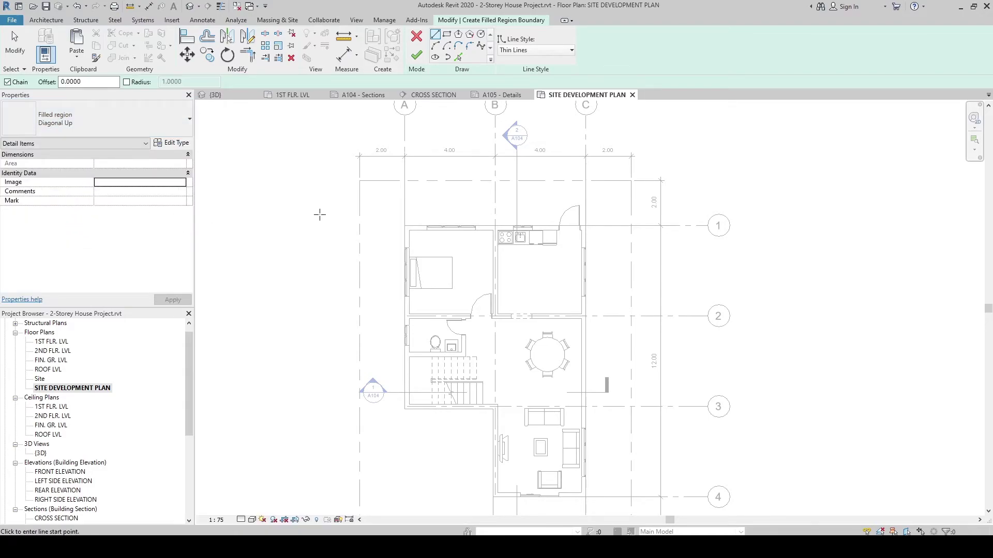
- Pick the outer wall faces along grids 1, A and C as boundary lines of the filled region
scroll(459, 224, "up", 1)
left_click(458, 56)
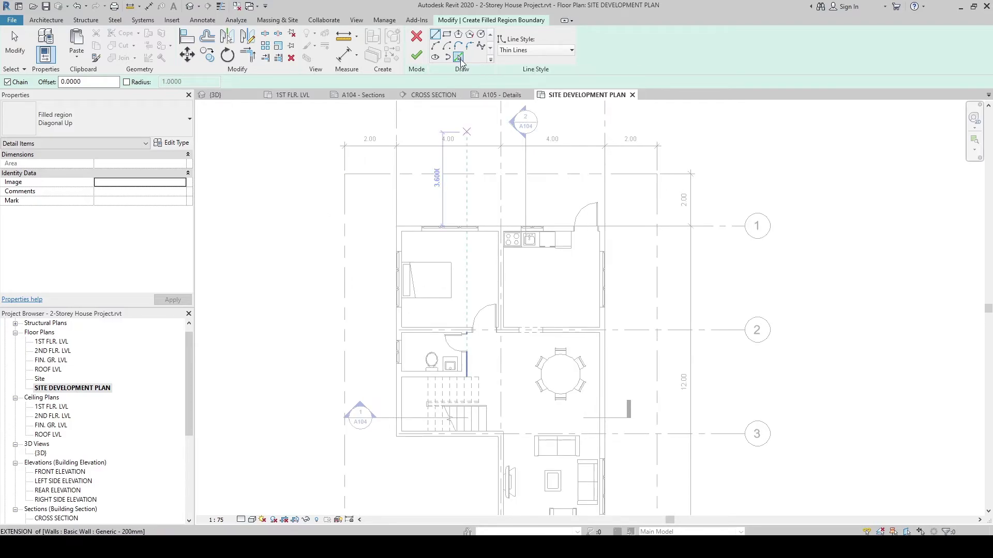
scroll(459, 206, "up", 2)
left_click(359, 248)
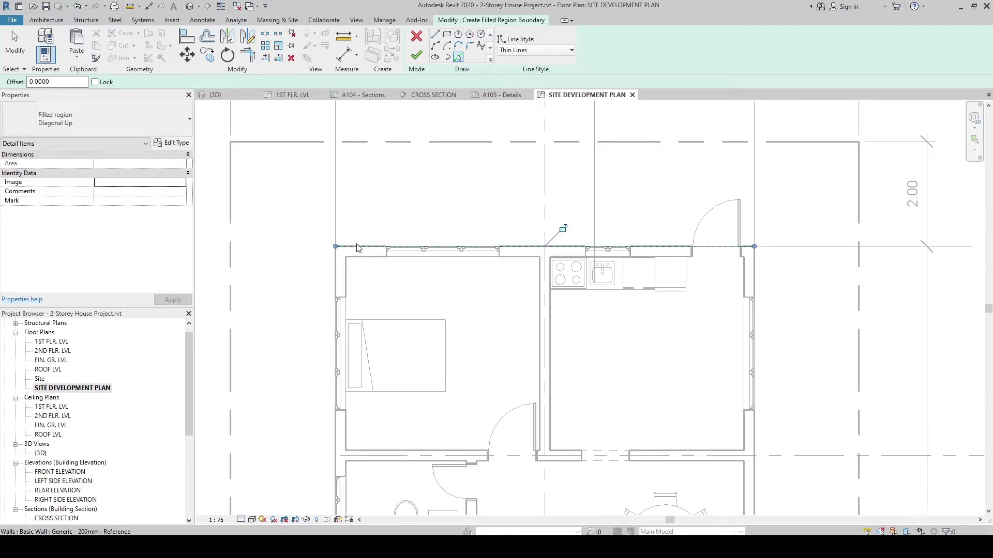
left_click(334, 265)
scroll(476, 266, "down", 2)
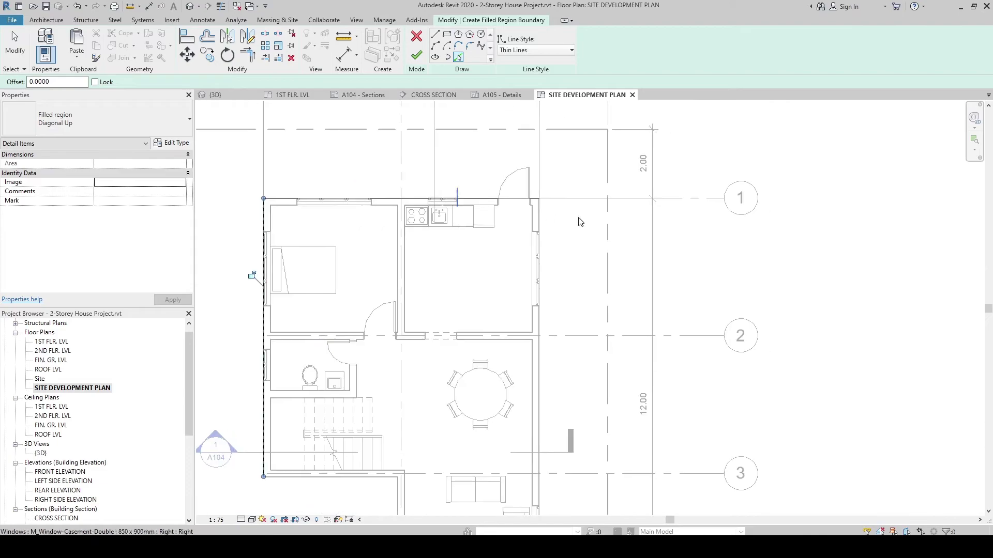
left_click(539, 214)
scroll(540, 212, "up", 5)
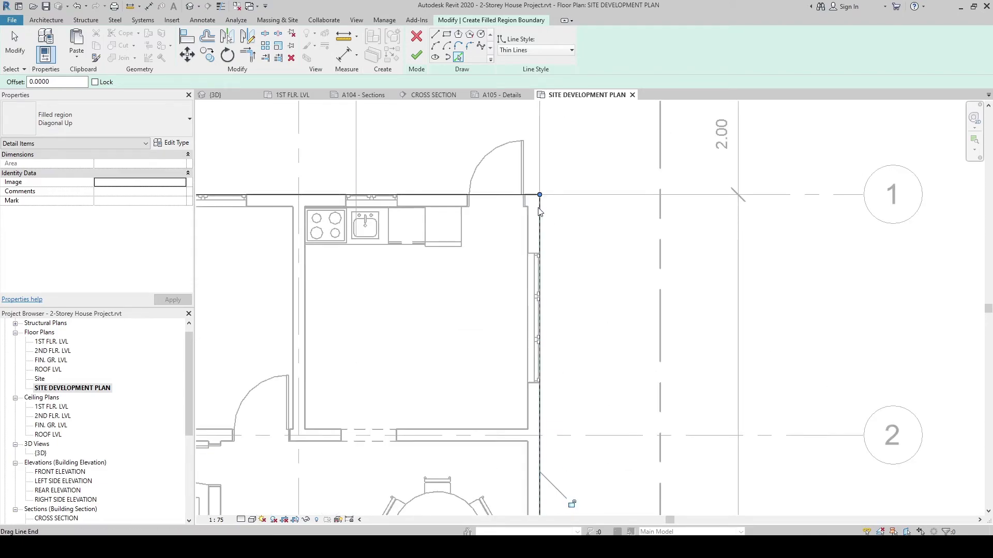
scroll(551, 266, "down", 5)
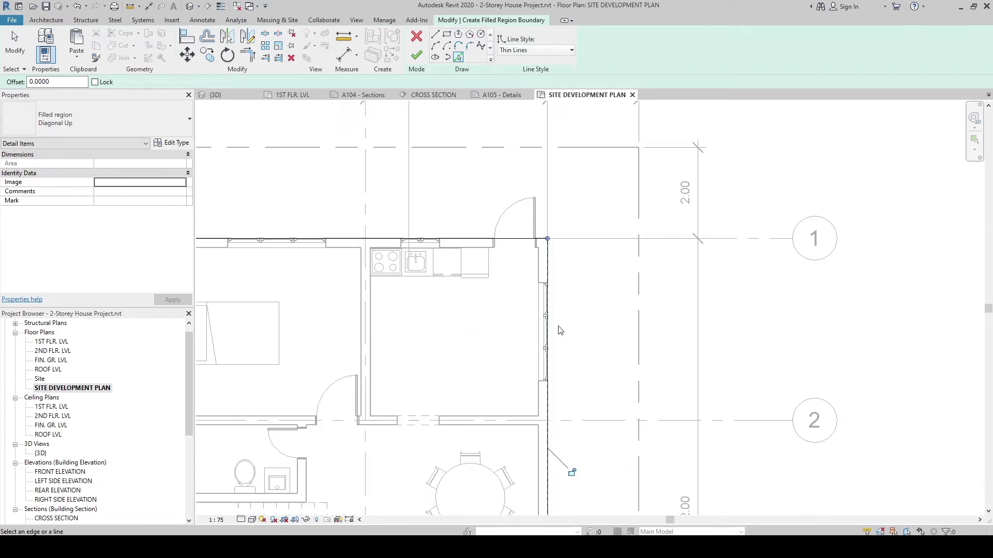
- Close the region boundary by picking the outer wall faces along grid 4, grid B and grid 3
middle_click_drag(554, 462, 552, 296)
scroll(556, 300, "down", 5, "ctrl")
scroll(528, 398, "up", 4)
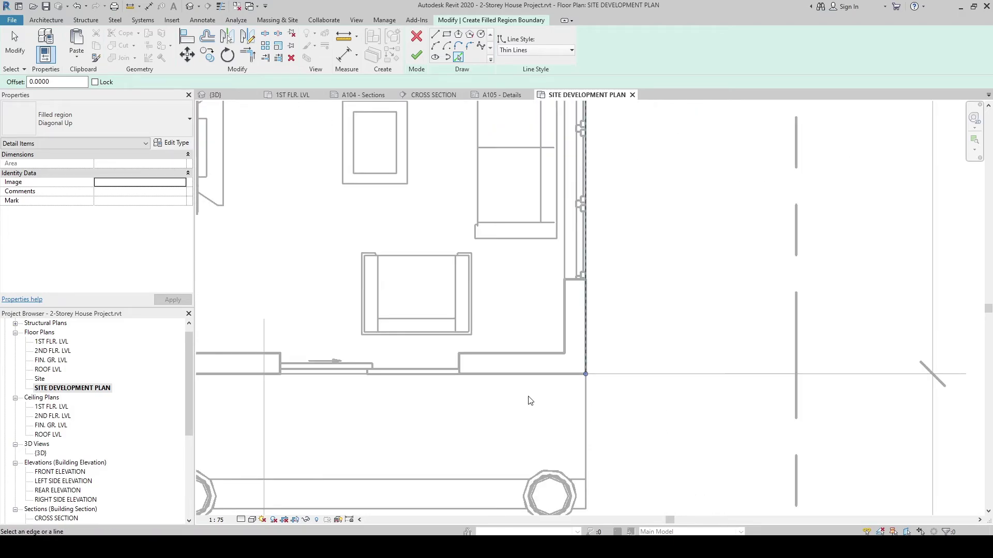
left_click(533, 375)
scroll(491, 372, "down", 1)
middle_click_drag(496, 373, 698, 370)
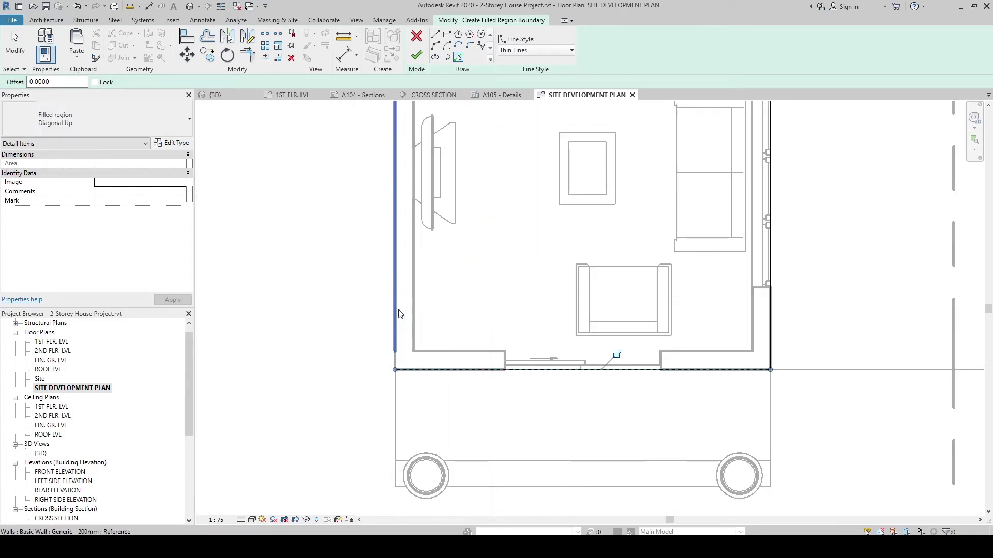
left_click(396, 309)
middle_click_drag(363, 240, 505, 399)
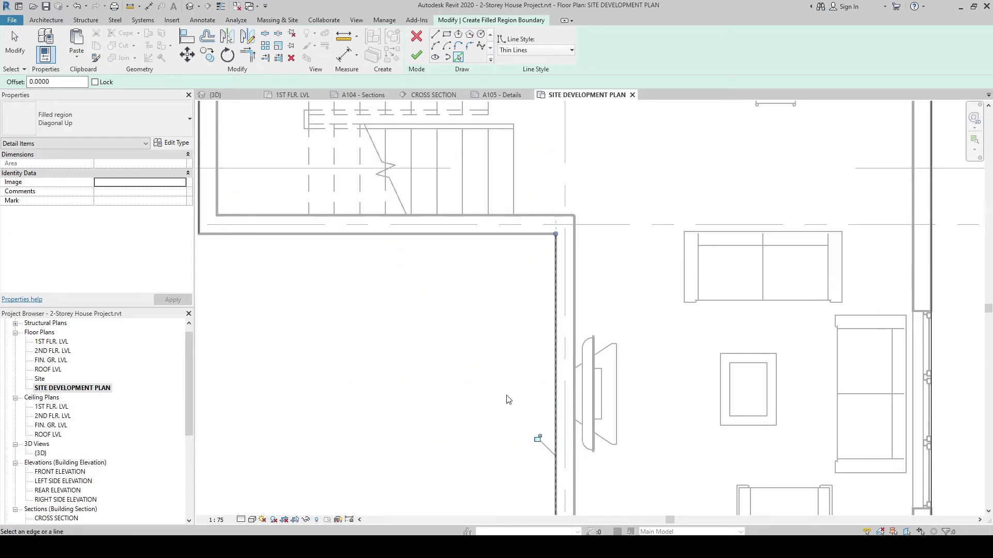
left_click(458, 239)
scroll(437, 274, "down", 4)
scroll(257, 244, "up", 6)
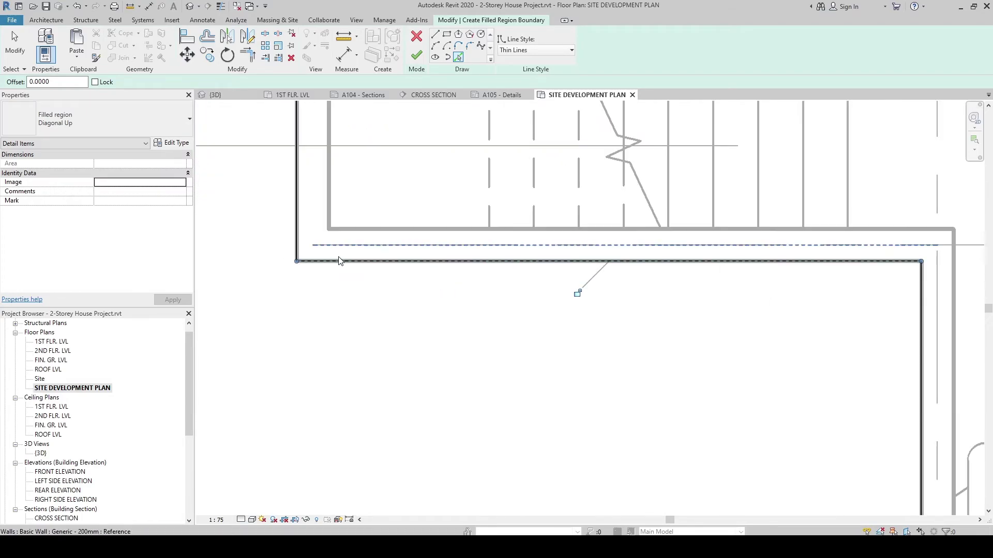
scroll(363, 288, "down", 5)
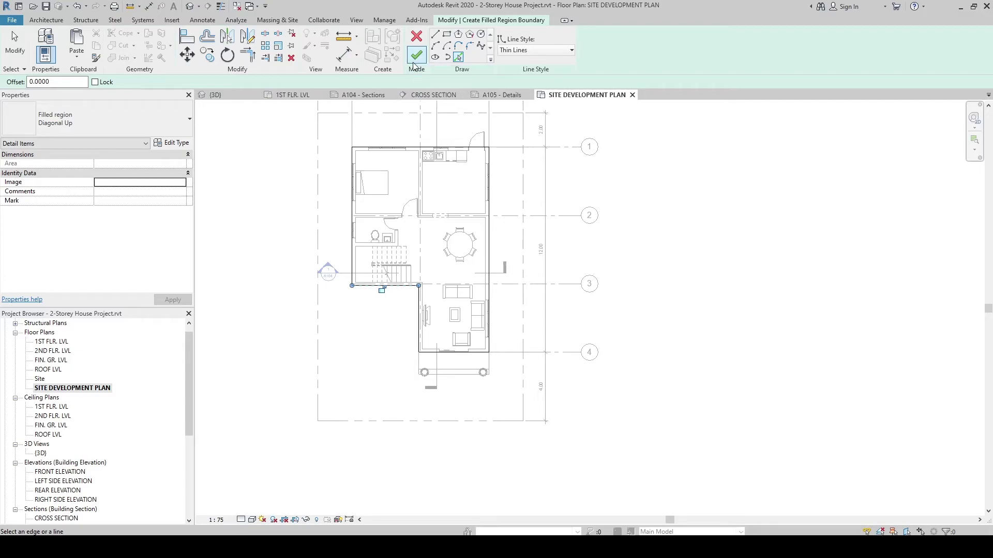
- Change all the boundary lines of the house outline to the Wide Lines style and finish the filled region
scroll(376, 163, "up", 2)
key("Escape")
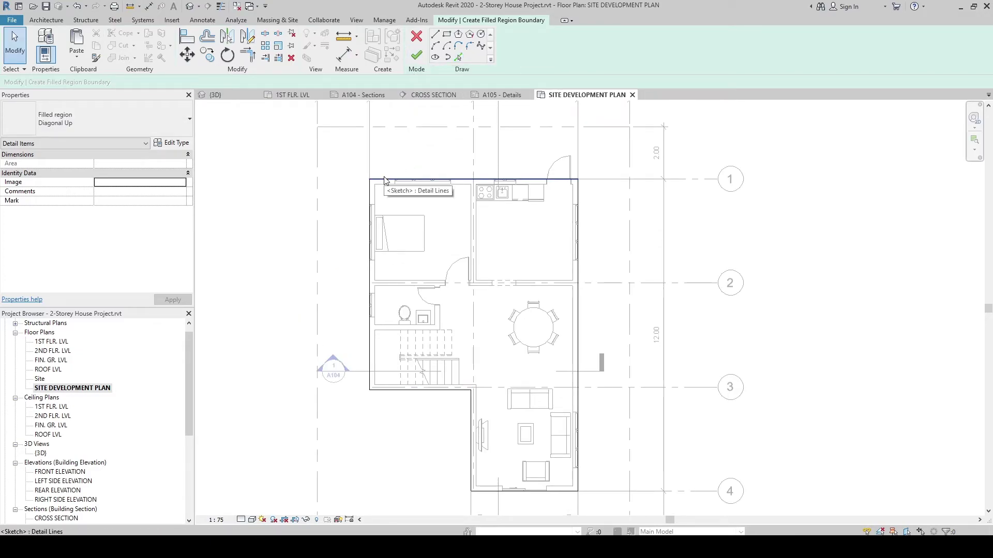
left_click(384, 180)
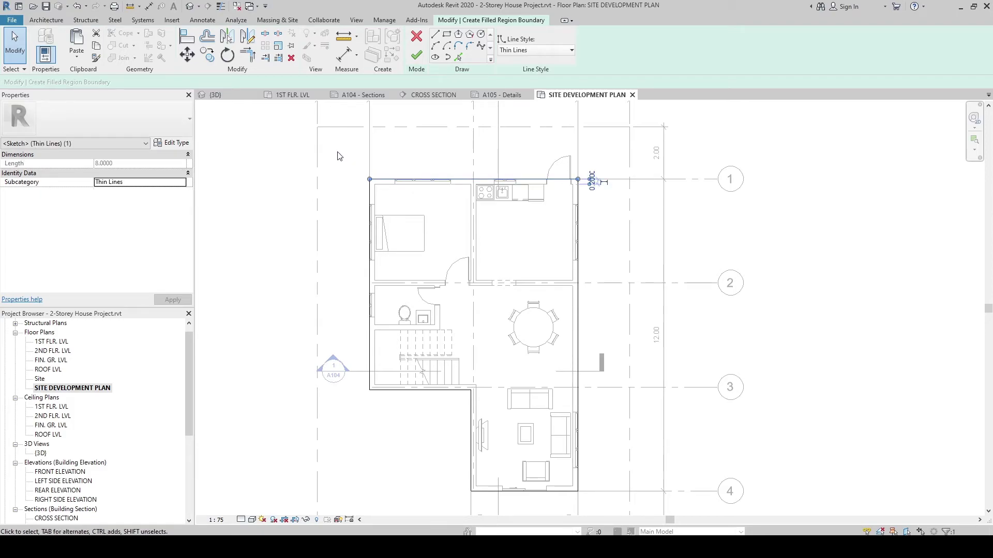
left_click_drag(325, 137, 497, 351)
middle_click_drag(497, 351, 479, 298)
left_click_drag(480, 298, 597, 461)
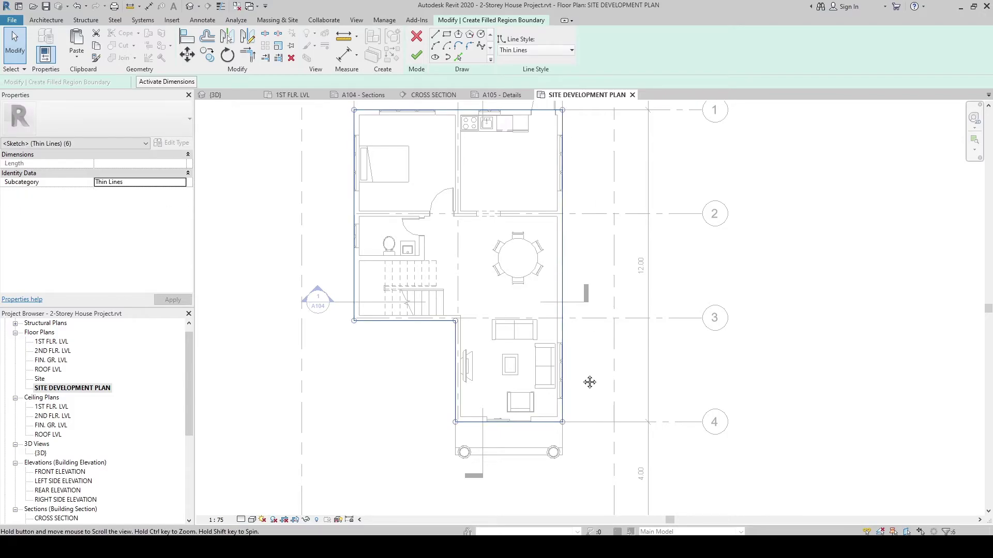
middle_click_drag(589, 380, 590, 408)
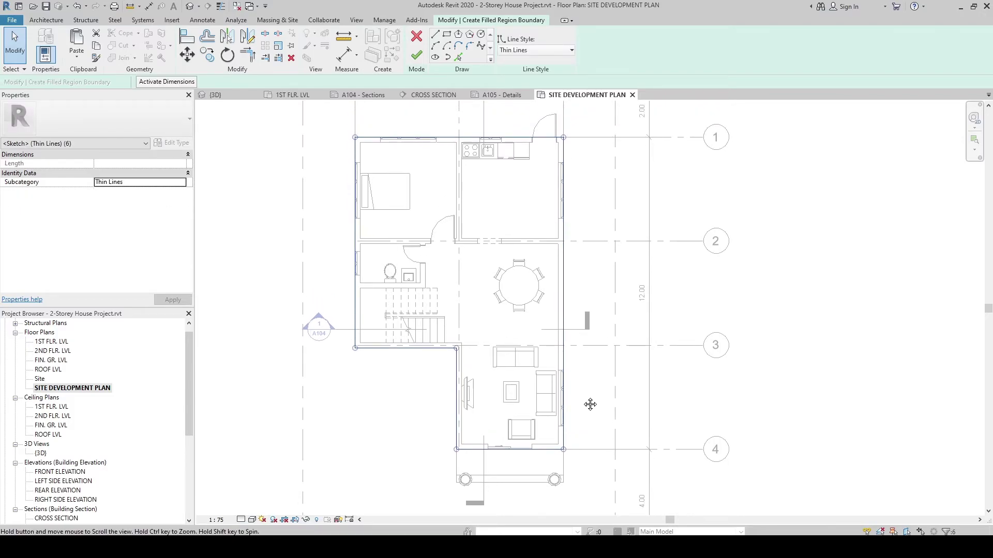
left_click(520, 53)
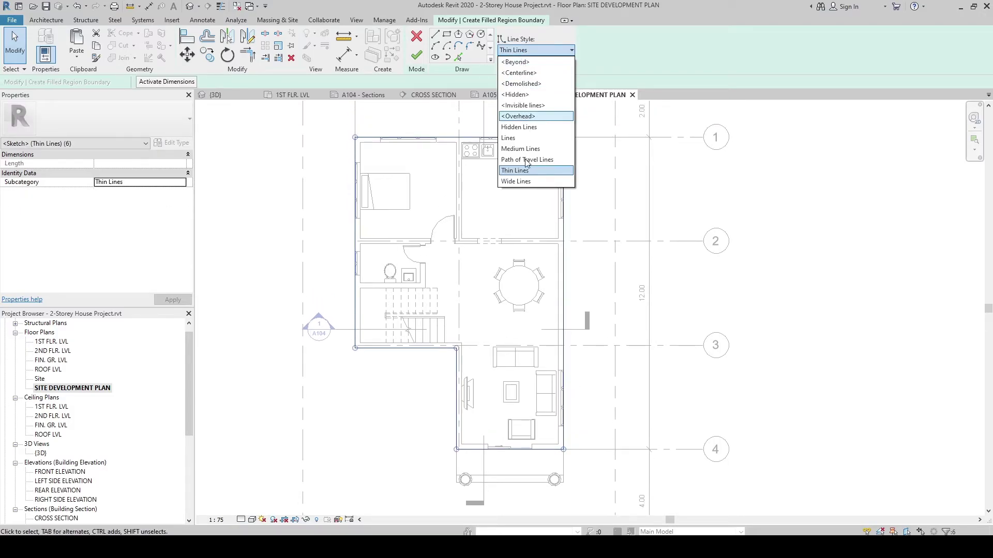
left_click(517, 184)
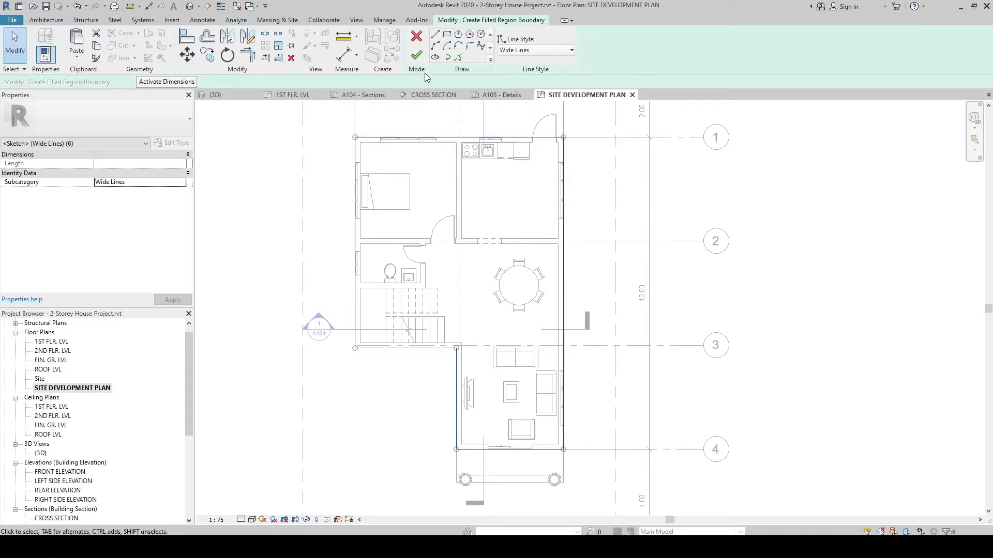
left_click(416, 56)
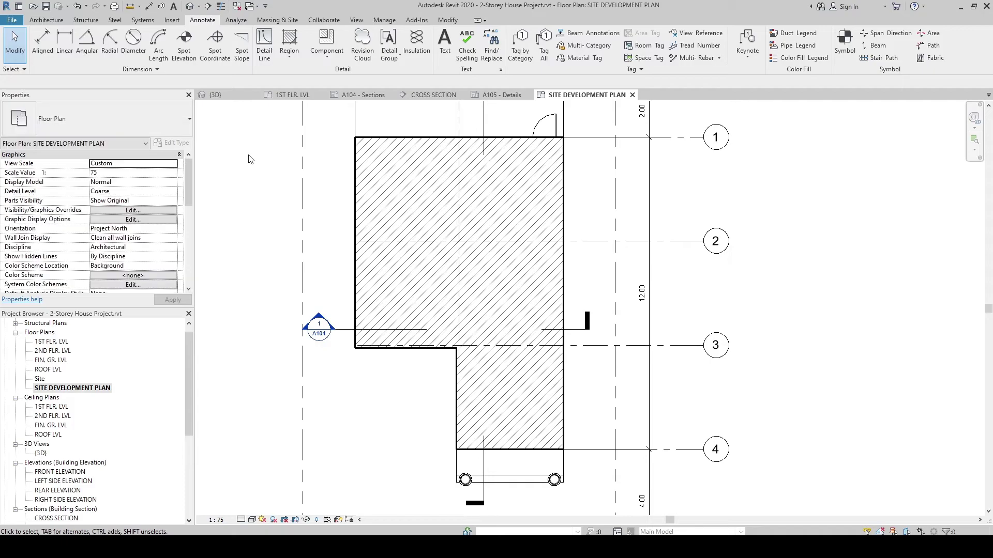
- Extend the head end of section 1/A104 outward past the property line on the grid A side
scroll(248, 158, "down", 4)
mouse_move(292, 236)
middle_mouse_down()
mouse_move(291, 248)
mouse_move(303, 250)
middle_mouse_up()
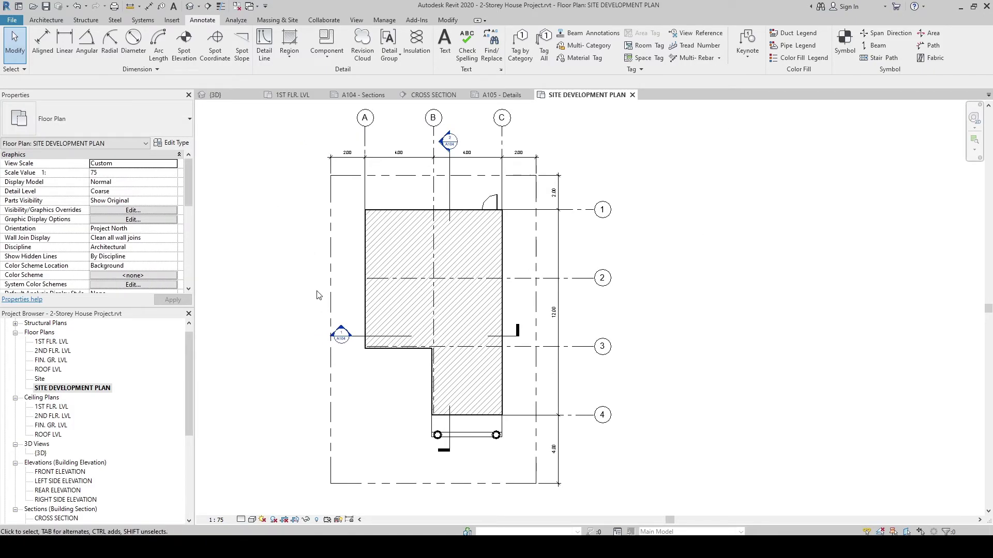
middle_click_drag(288, 288, 298, 289)
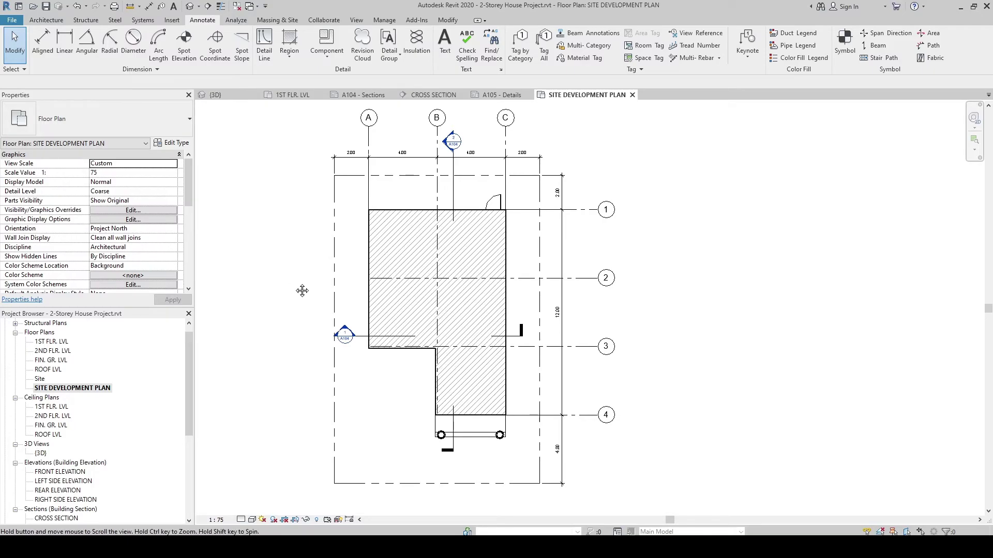
left_click(367, 337)
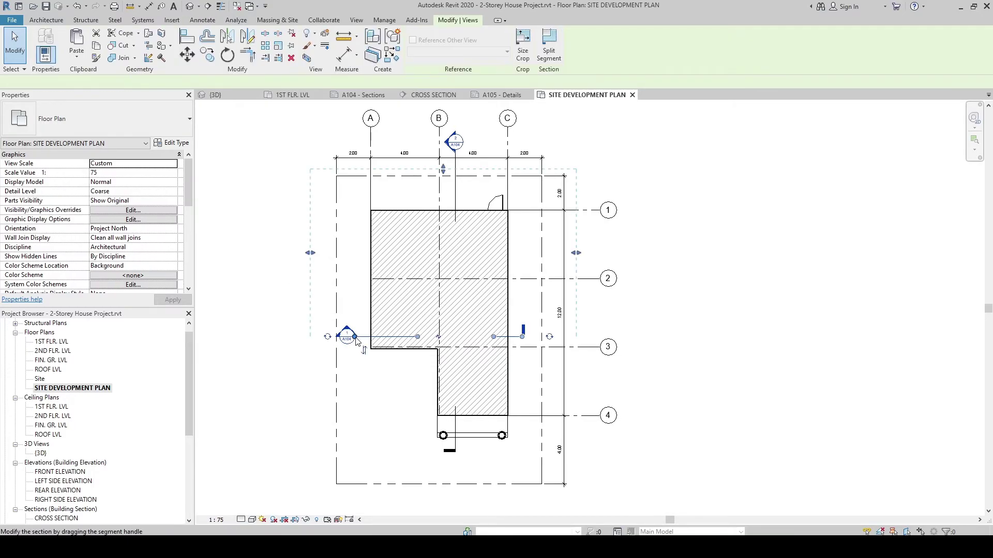
left_click_drag(354, 336, 329, 337)
middle_click_drag(358, 276, 357, 278)
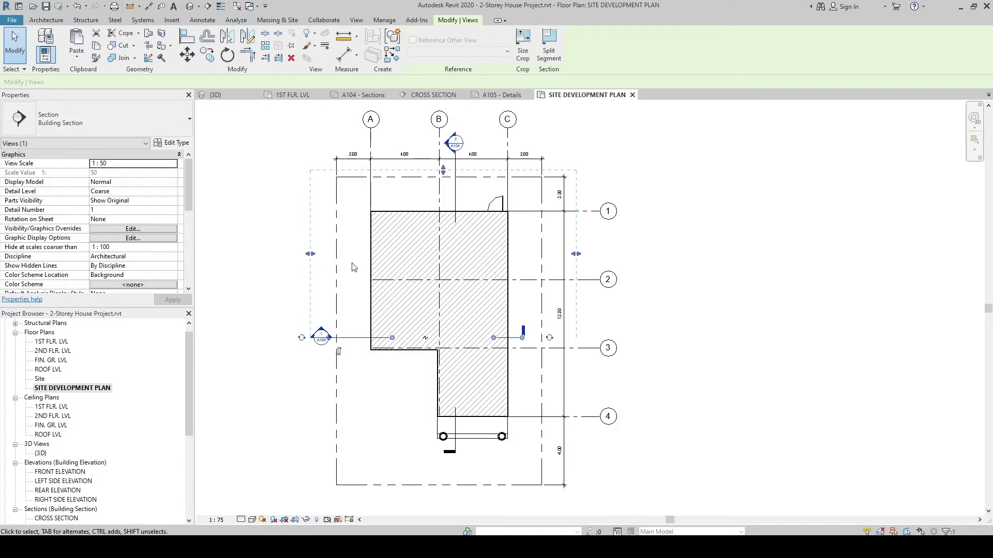
left_click(352, 267)
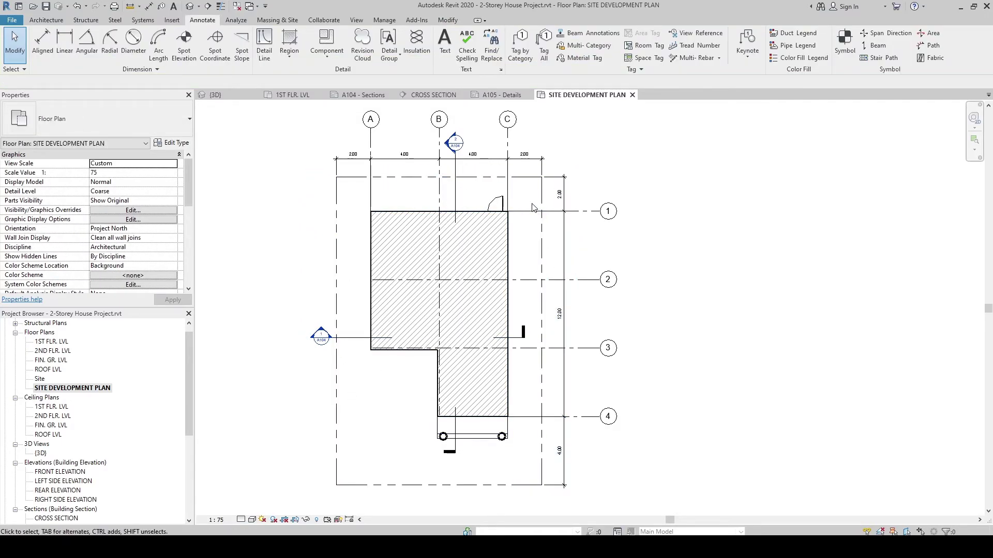
- Add the 2.5mm Arial text note "SITE DEVELOPMENT PLAN" on the hatched house area between grids 1 and 2
middle_click_drag(539, 211, 538, 208)
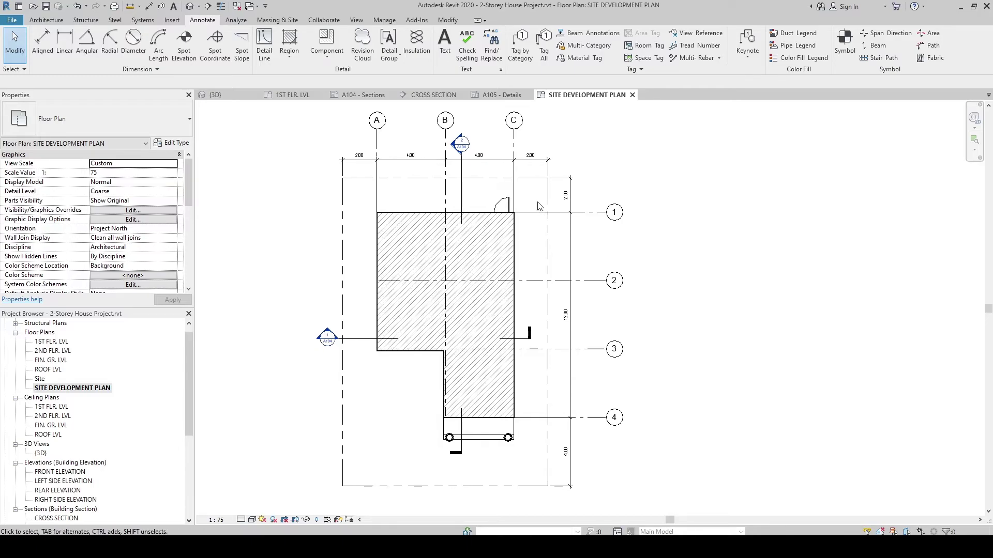
middle_click_drag(545, 211, 545, 210)
scroll(365, 201, "up", 3)
middle_click_drag(374, 203, 378, 197)
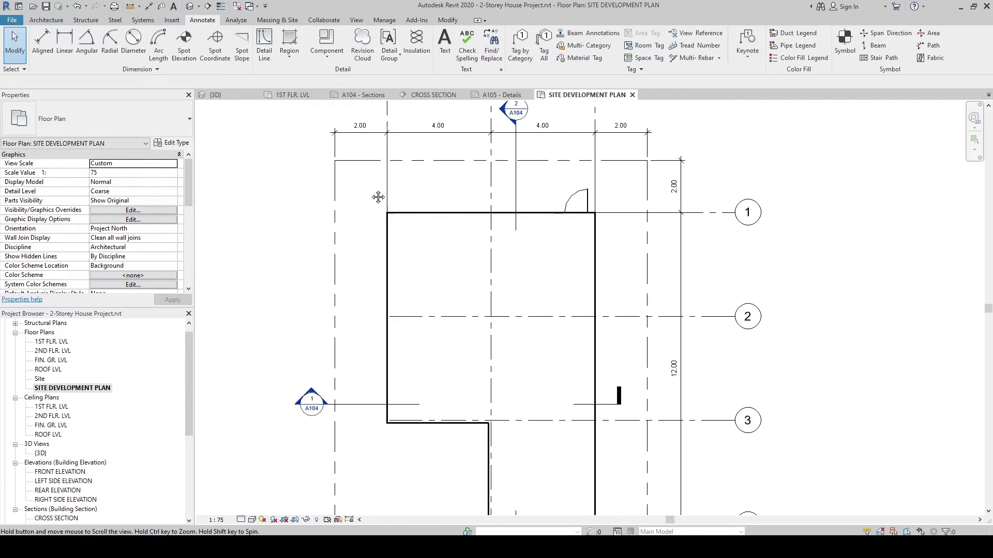
scroll(377, 197, "down", 1)
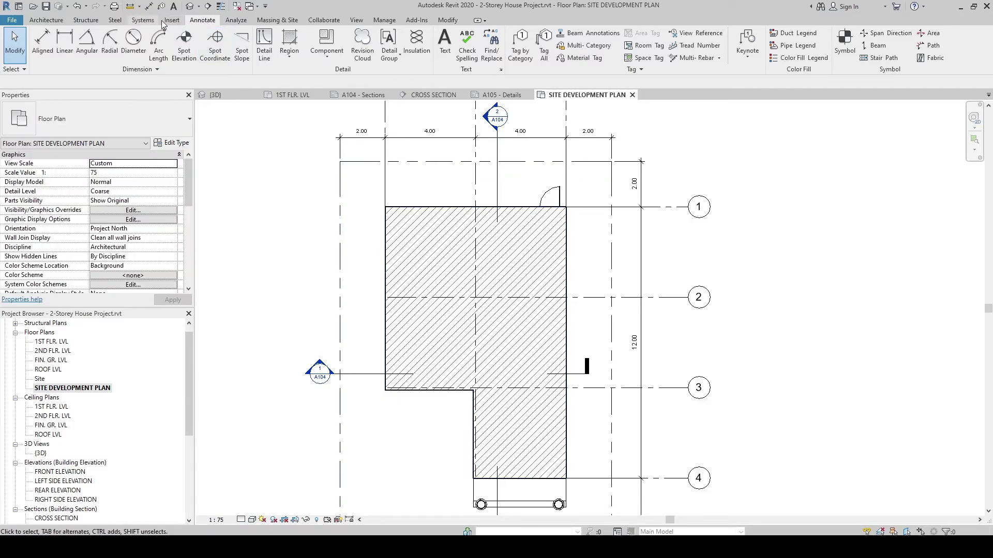
left_click(446, 56)
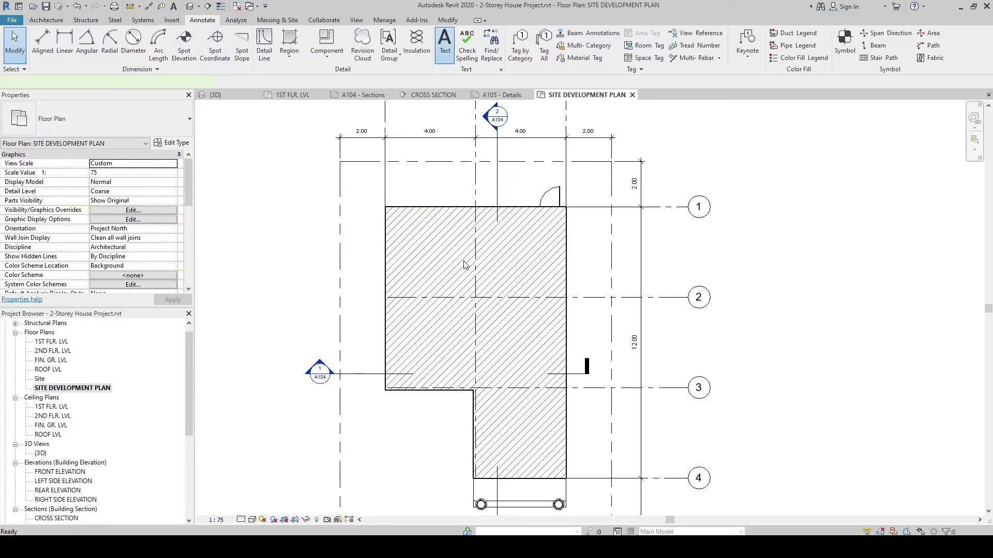
left_click(448, 284)
type("SITE DEVELOPMENT PLAN")
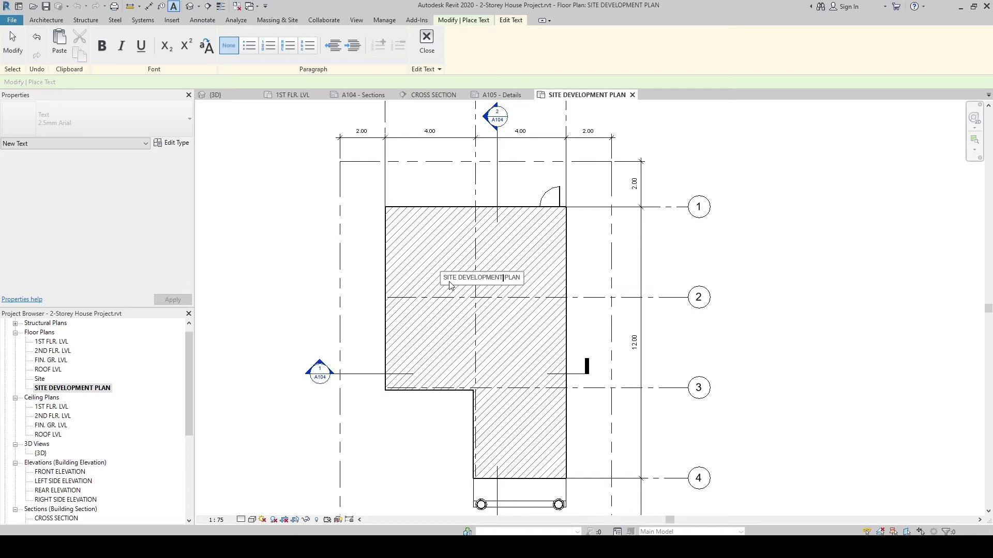
key("Return")
key("BackSpace")
left_click(312, 283)
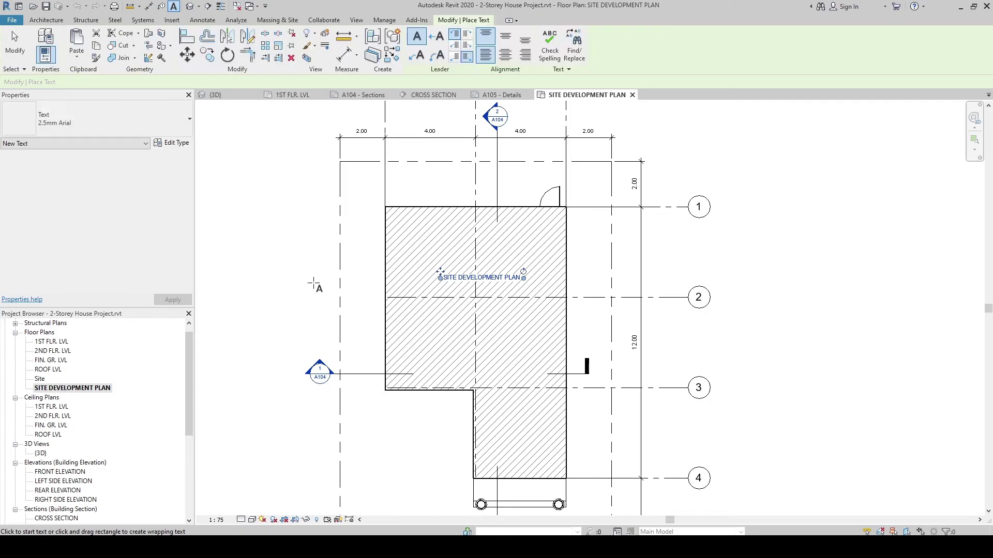
left_click(314, 284)
left_click(457, 283)
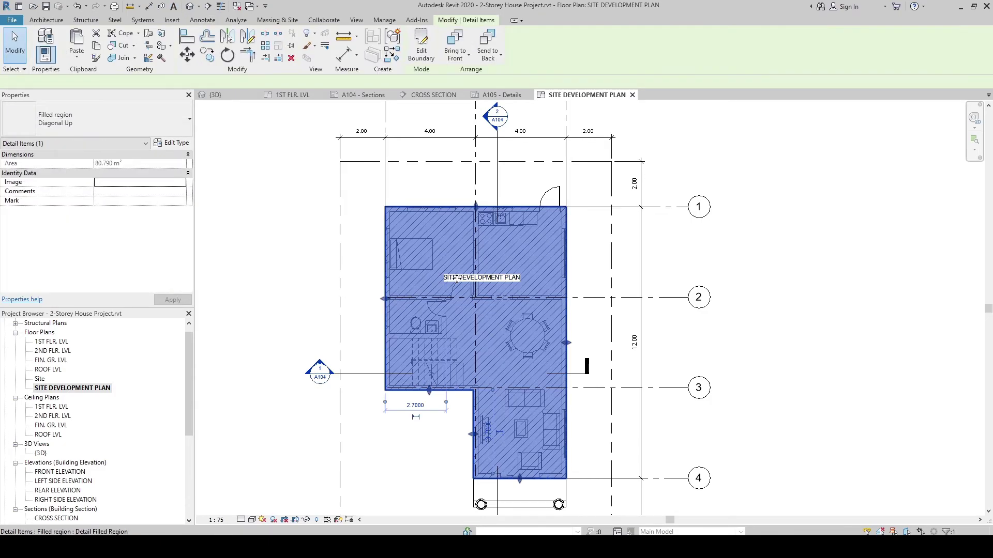
- Move the SITE DEVELOPMENT PLAN note just below grid 2, centre its text and narrow it so it wraps onto two lines
scroll(457, 283, "up", 2)
key("Escape")
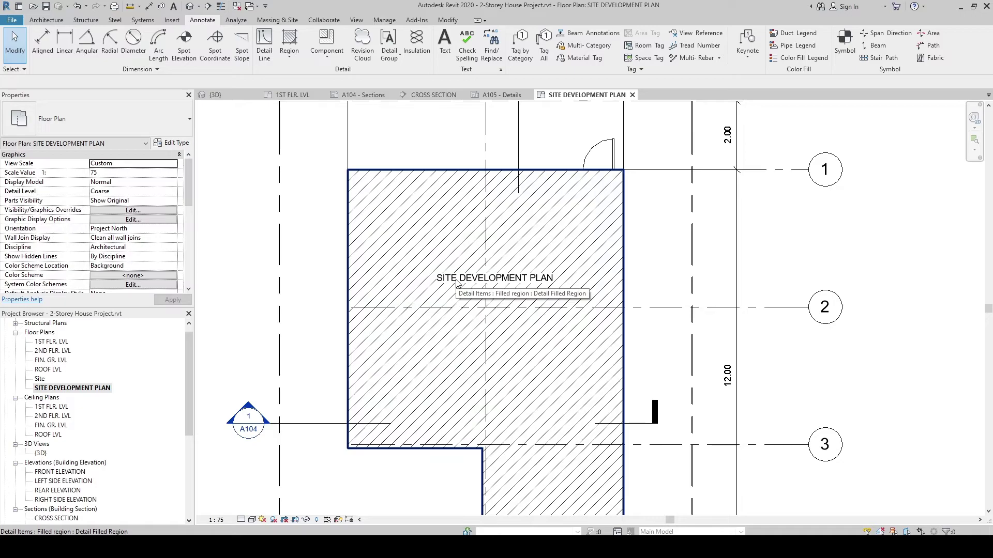
key("Tab")
key("Tab")
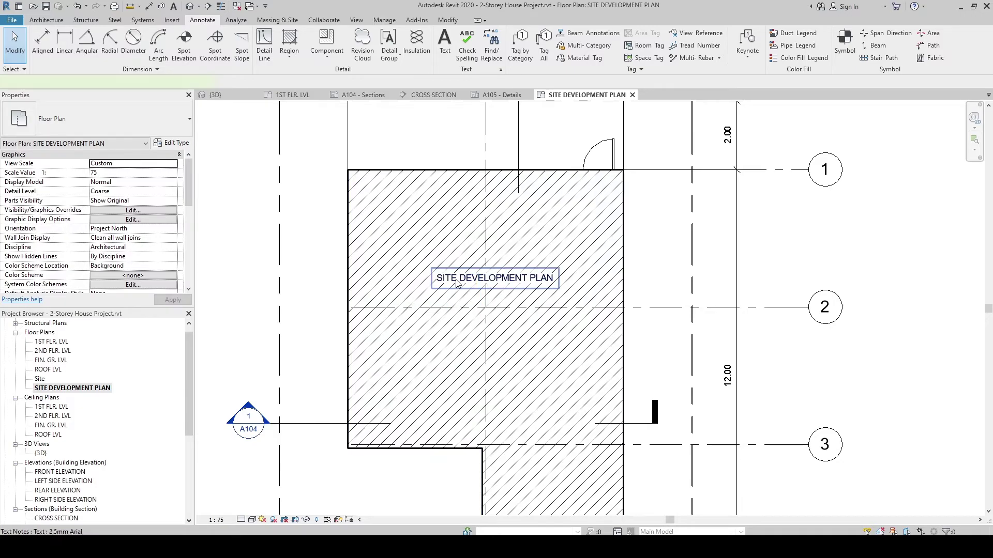
left_click(456, 283)
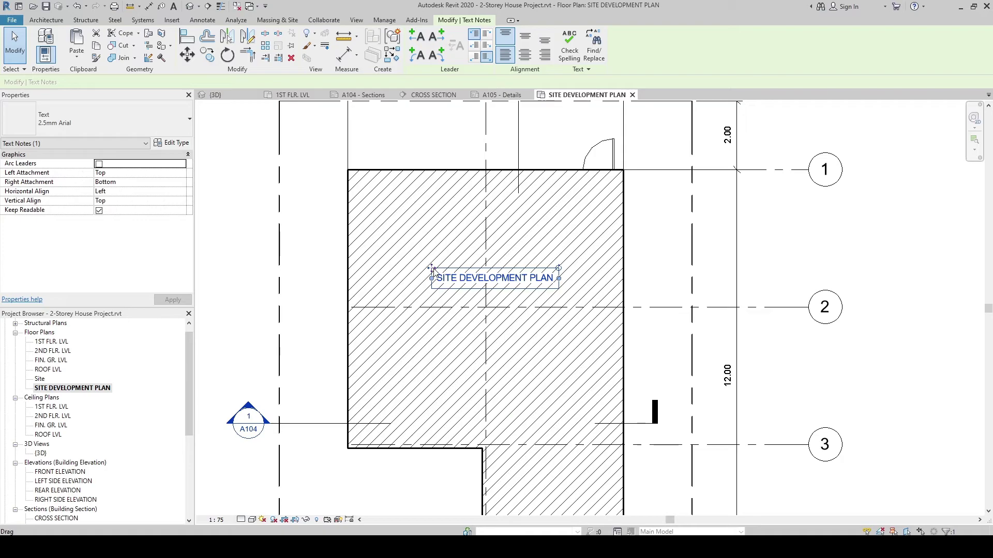
left_click_drag(432, 268, 427, 319)
mouse_move(550, 331)
left_mouse_down()
mouse_move(513, 330)
mouse_move(554, 335)
mouse_move(542, 336)
left_mouse_up()
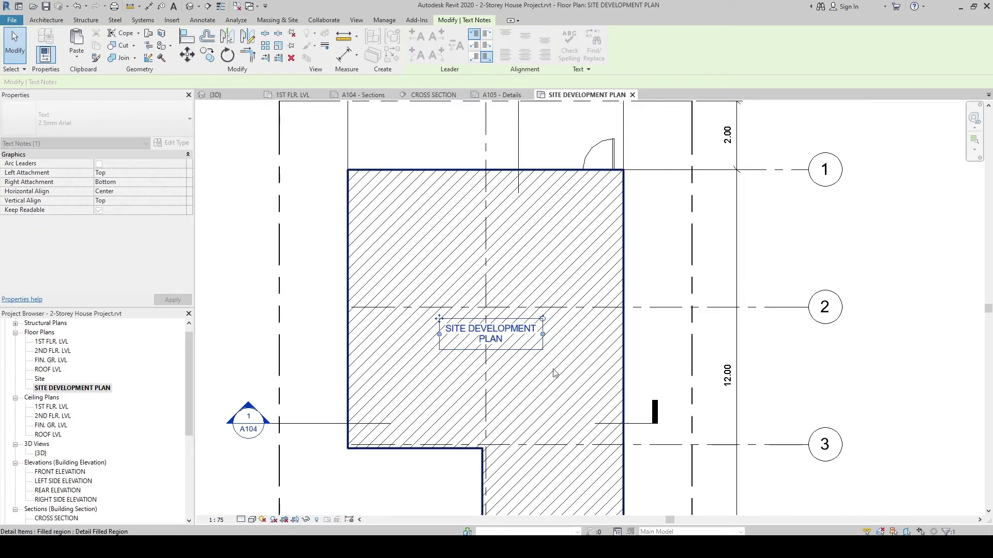
left_click(266, 270)
scroll(302, 268, "down", 4)
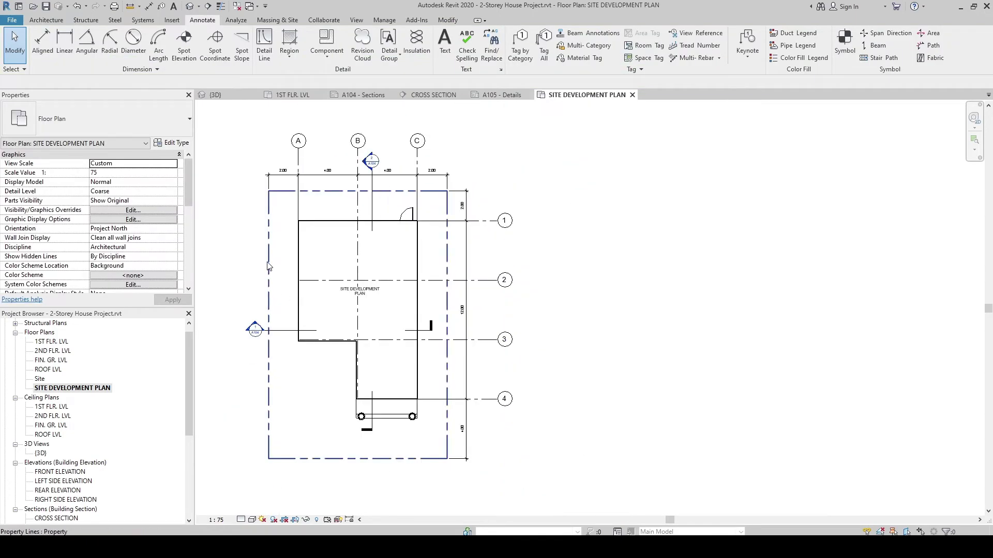
middle_click_drag(248, 257, 278, 255)
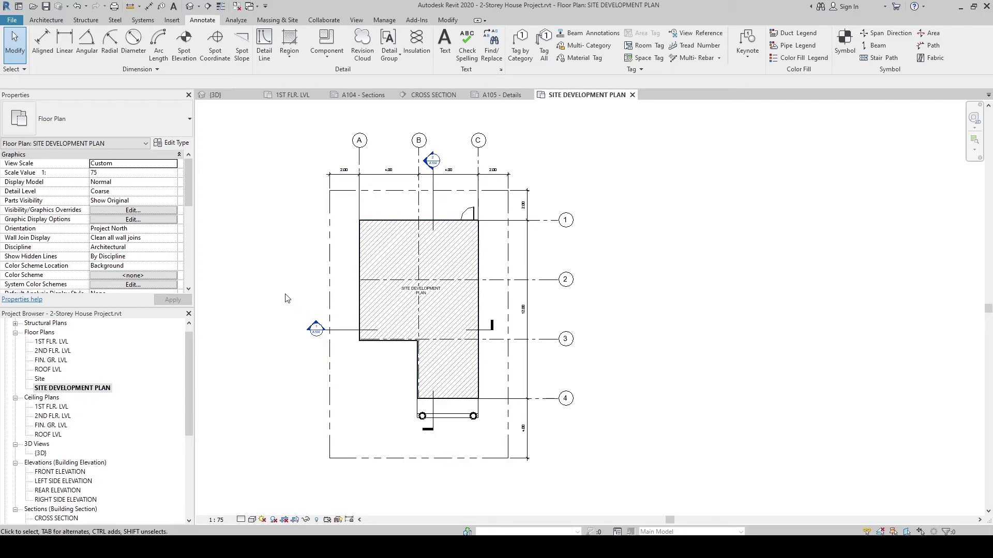
- Close the SITE DEVELOPMENT PLAN view and open sheet A101 - Site Development Plan
left_click(633, 95)
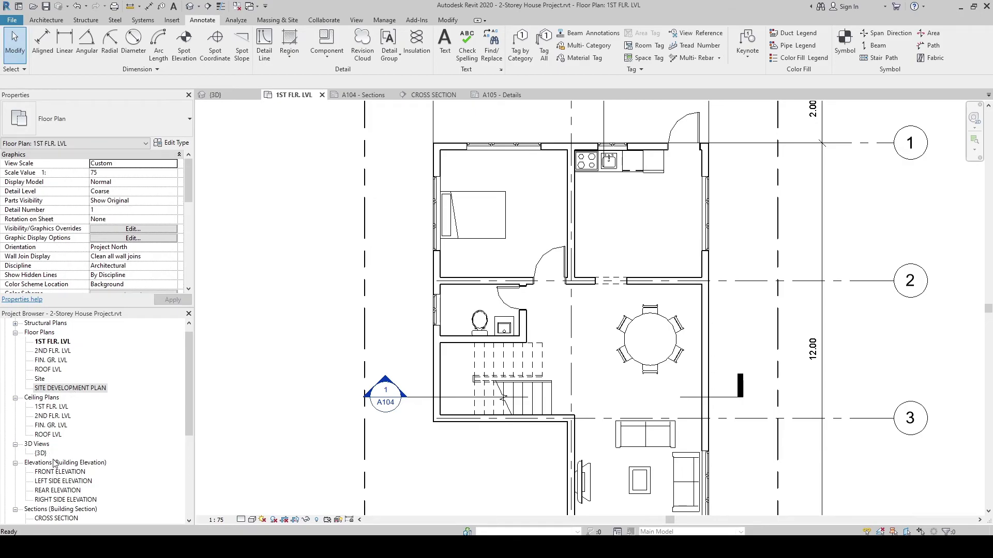
left_click(49, 406)
left_click(47, 416)
left_click(45, 435)
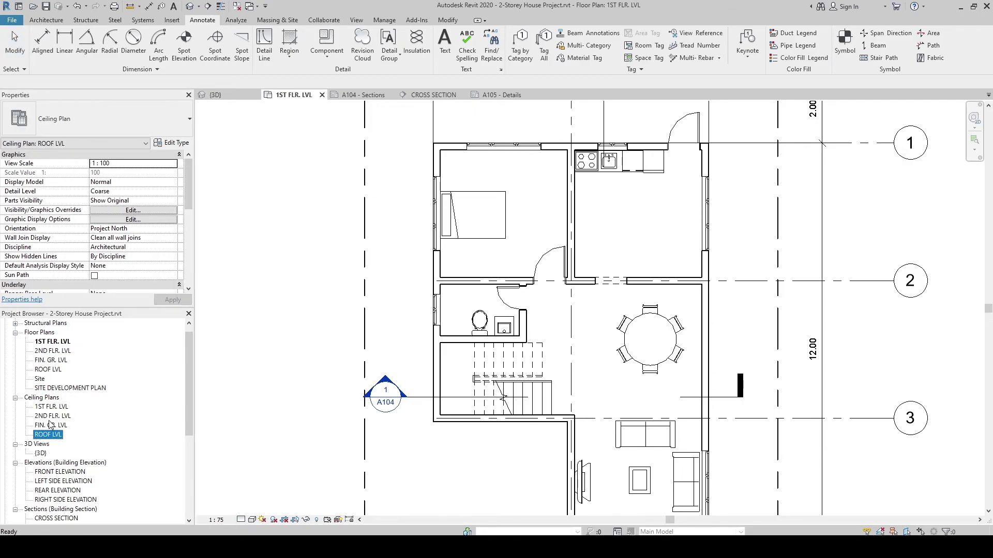
left_click(50, 415)
left_click(49, 397)
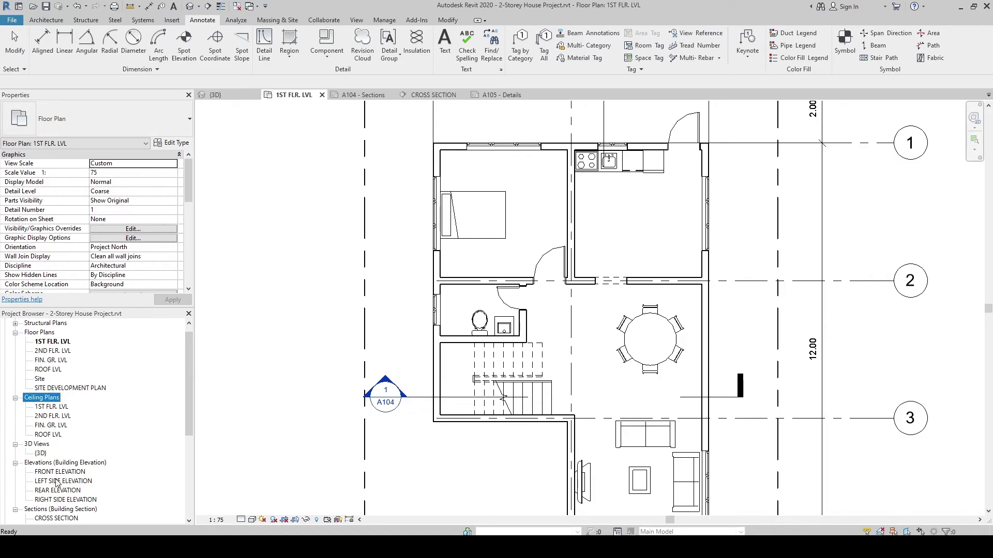
scroll(57, 483, "down", 5)
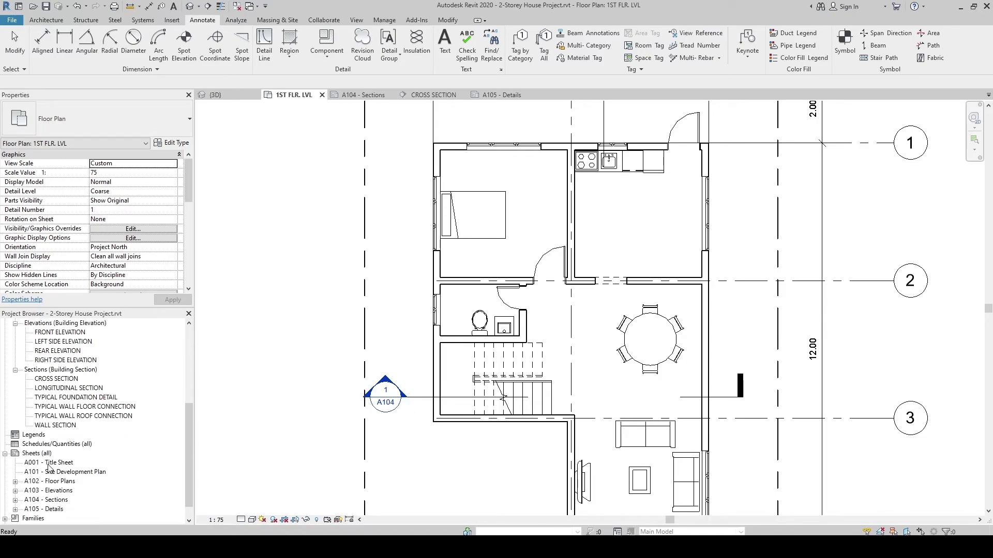
double_click(52, 472)
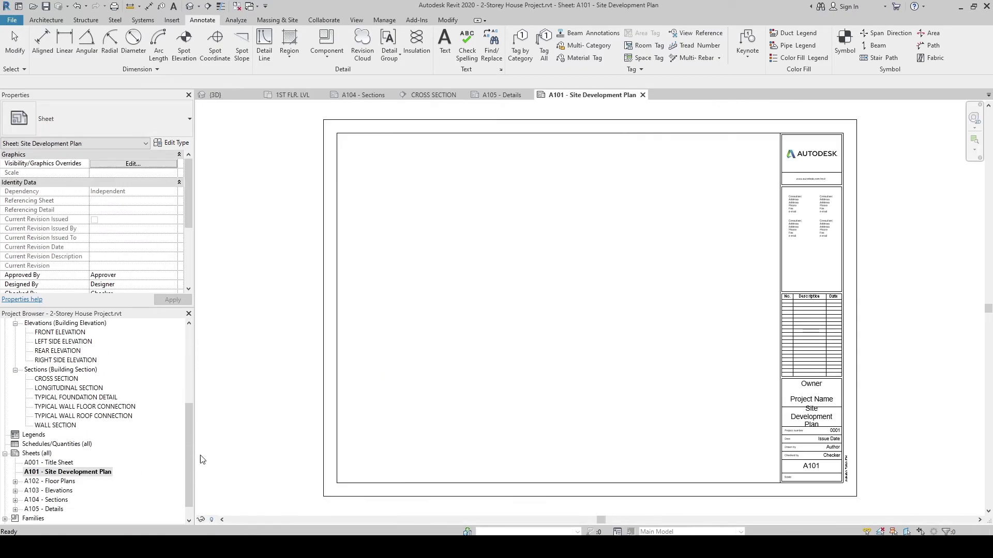
- Place the SITE DEVELOPMENT PLAN floor plan on sheet A101
left_click_drag(188, 418, 188, 361)
left_click_drag(80, 360, 382, 271)
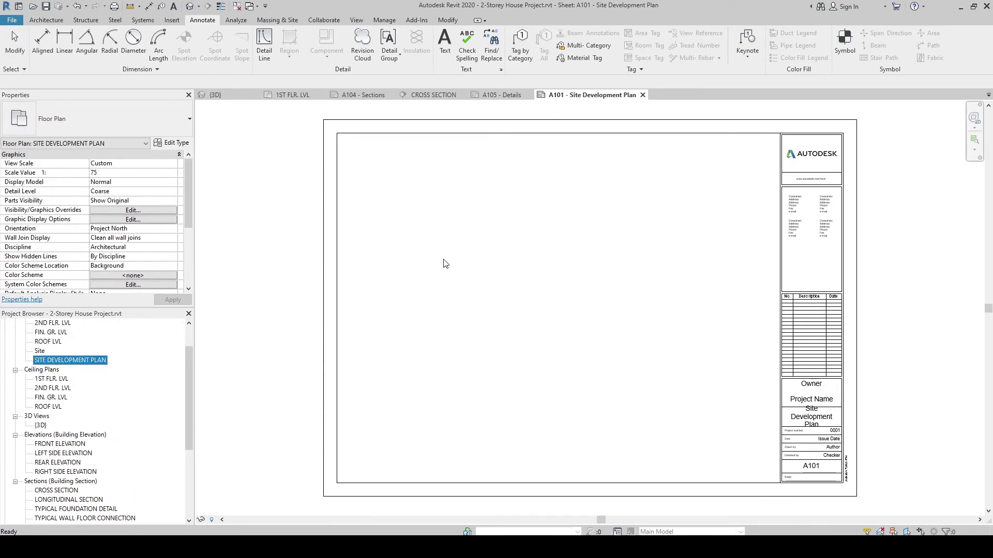
left_click(455, 269)
left_click(448, 303)
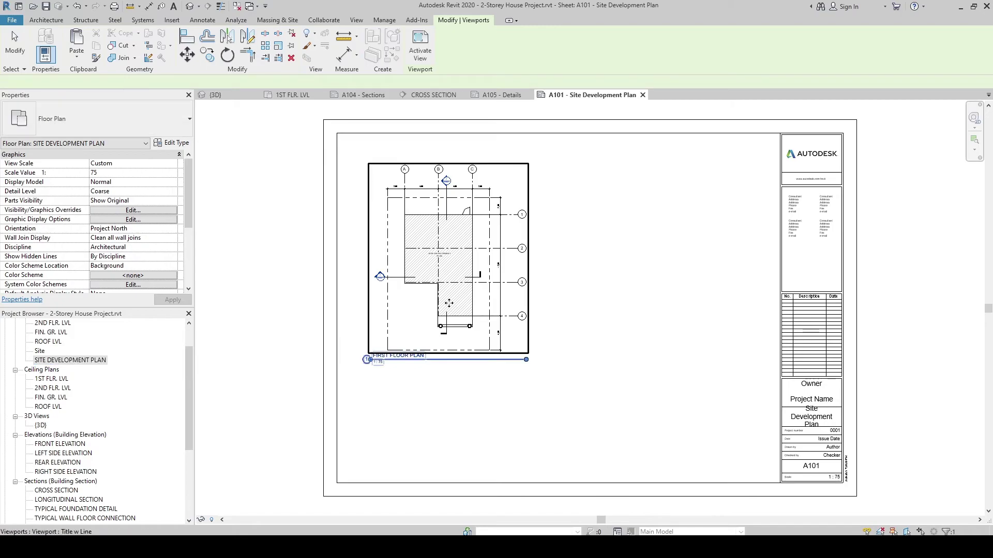
- Activate the placed site plan view, set its scale to 1 : 50 and return to the sheet
double_click(449, 304)
left_click(215, 519)
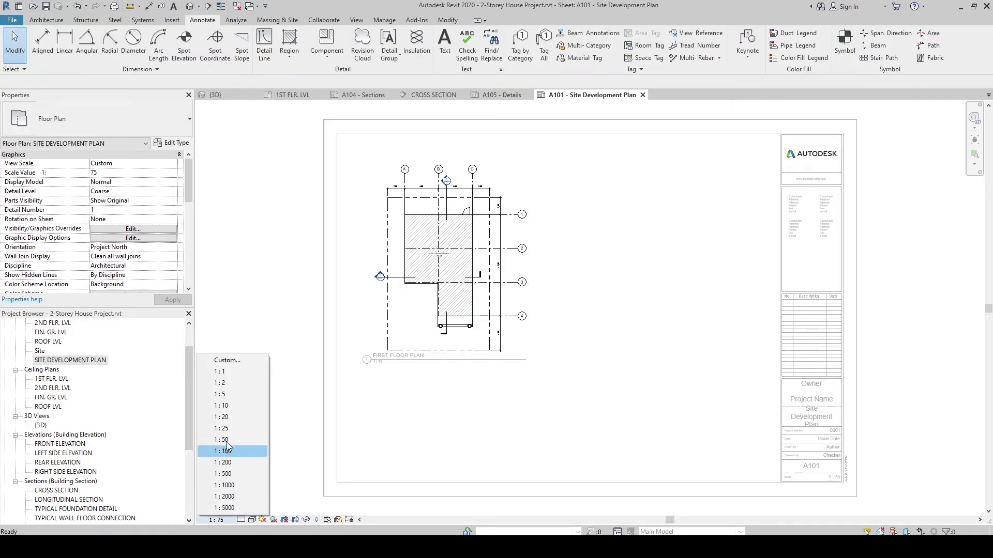
left_click(224, 440)
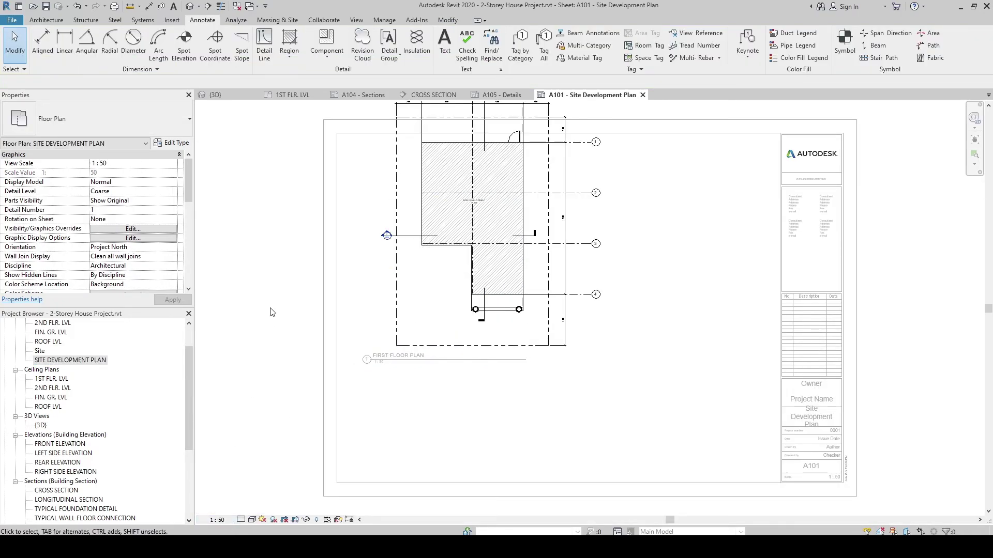
double_click(272, 312)
- Move the site plan viewport down inside the sheet border and place its title under the property line
left_click_drag(532, 221, 512, 294)
left_click(586, 365)
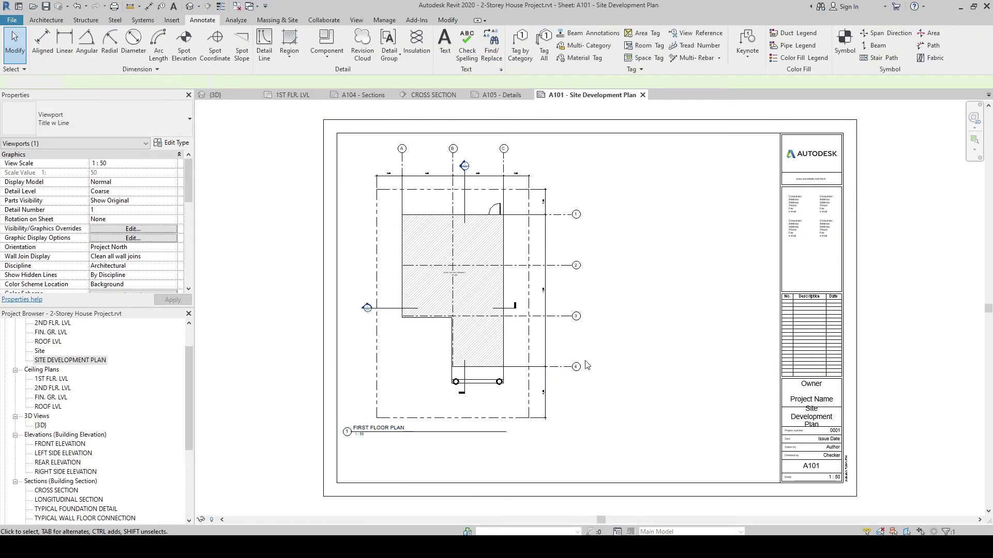
left_click(382, 428)
left_click_drag(383, 428, 405, 435)
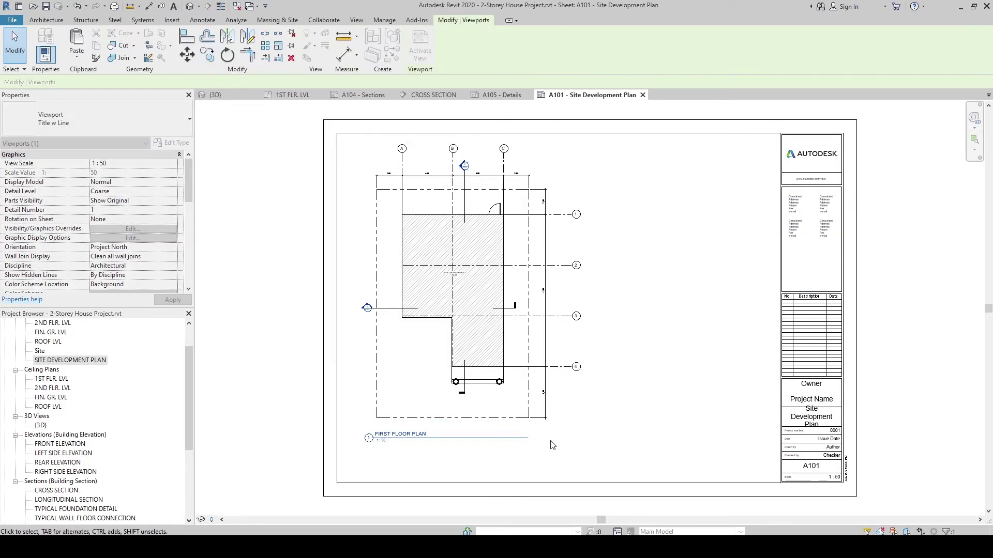
left_click(552, 445)
- Shift the site plan viewport together with its title slightly closer to the sheet's left border
left_click(501, 295)
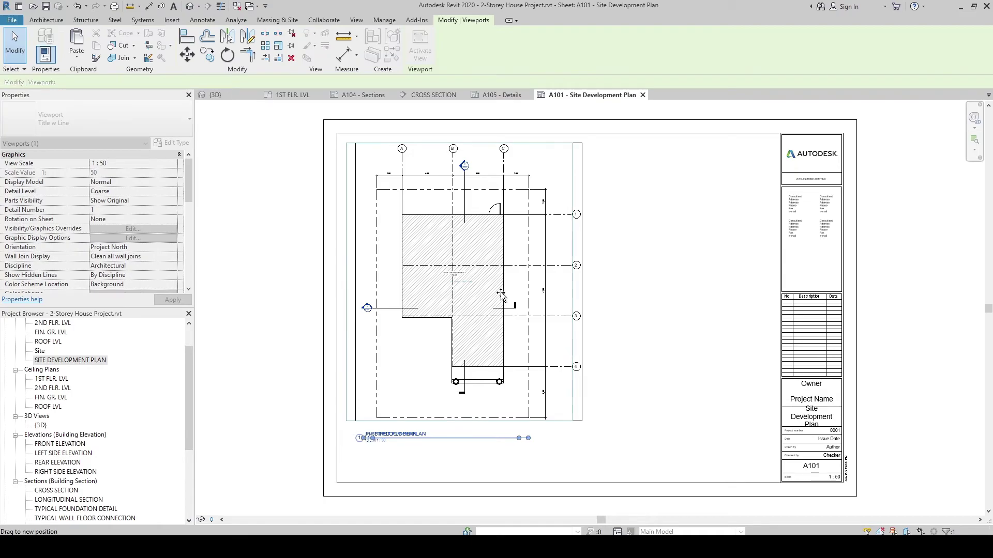
left_click_drag(500, 294, 500, 294)
left_click(585, 325)
left_click(385, 434)
left_click(559, 445)
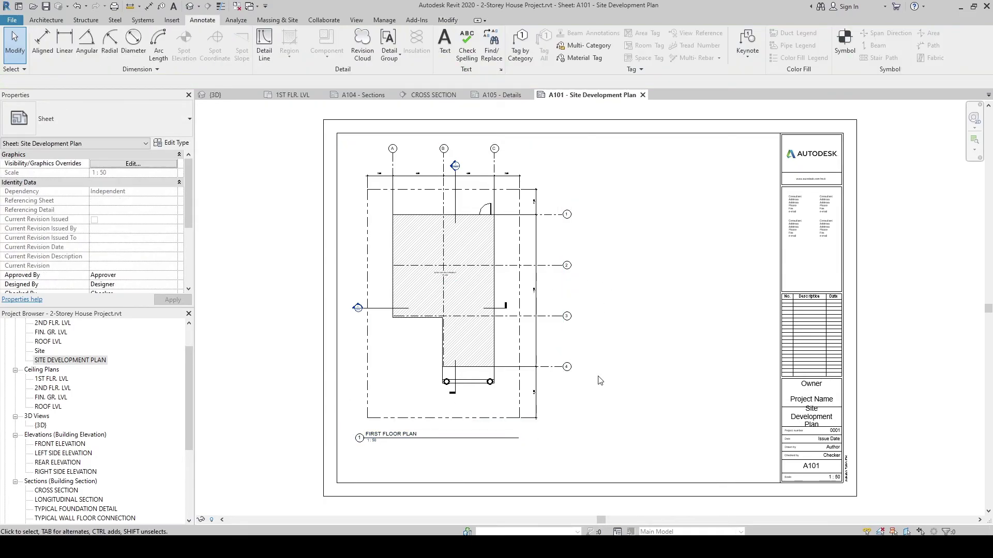
middle_click_drag(600, 381, 569, 386)
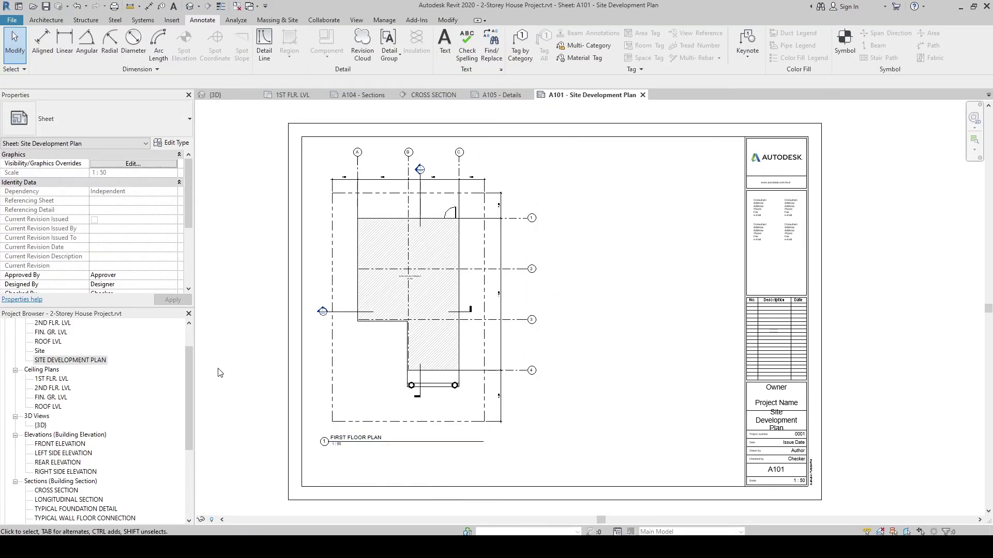
middle_click_drag(241, 372, 247, 370)
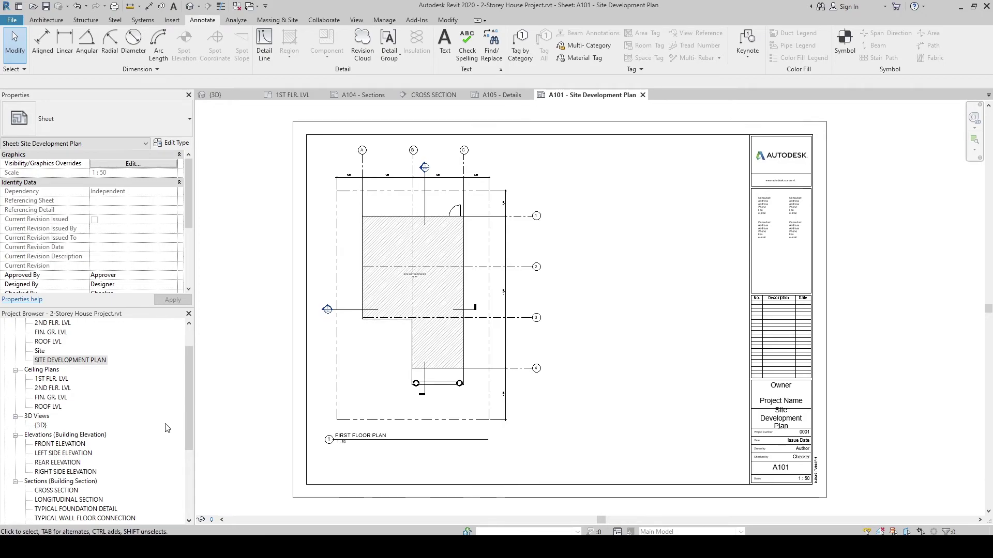
- Open the 1ST FLR. LVL floor plan and show the whole lot
left_click(71, 445)
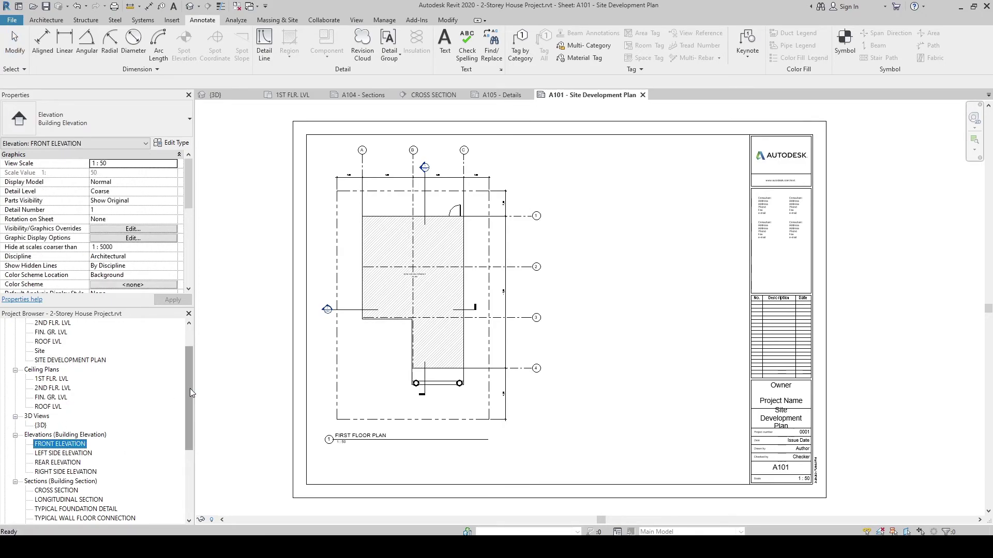
scroll(190, 388, "up", 2)
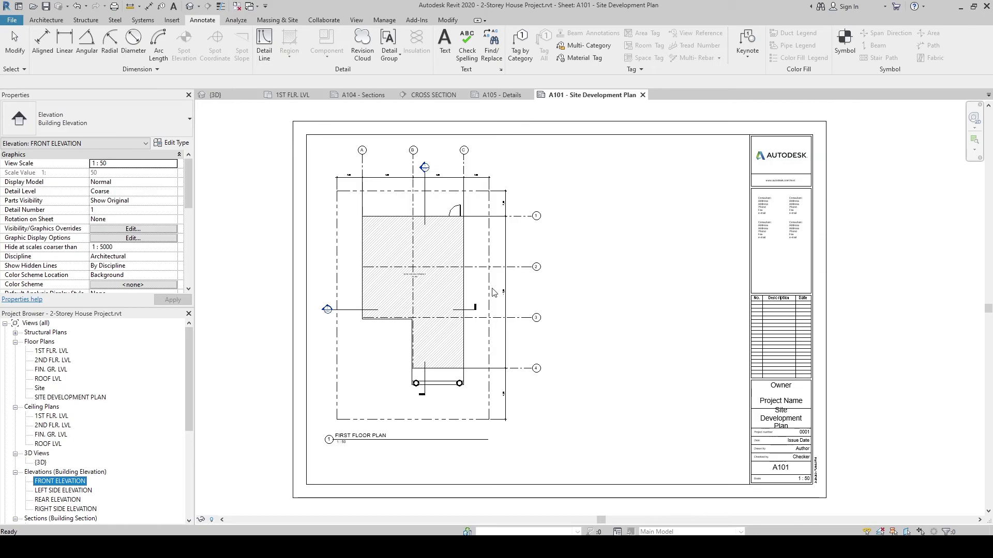
double_click(50, 351)
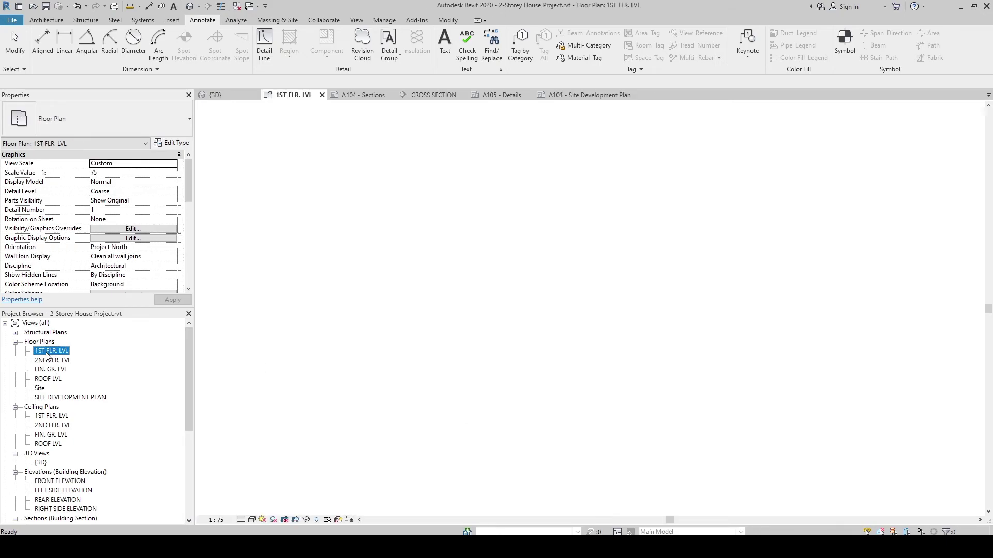
scroll(310, 352, "down", 4)
middle_click_drag(354, 325, 364, 290)
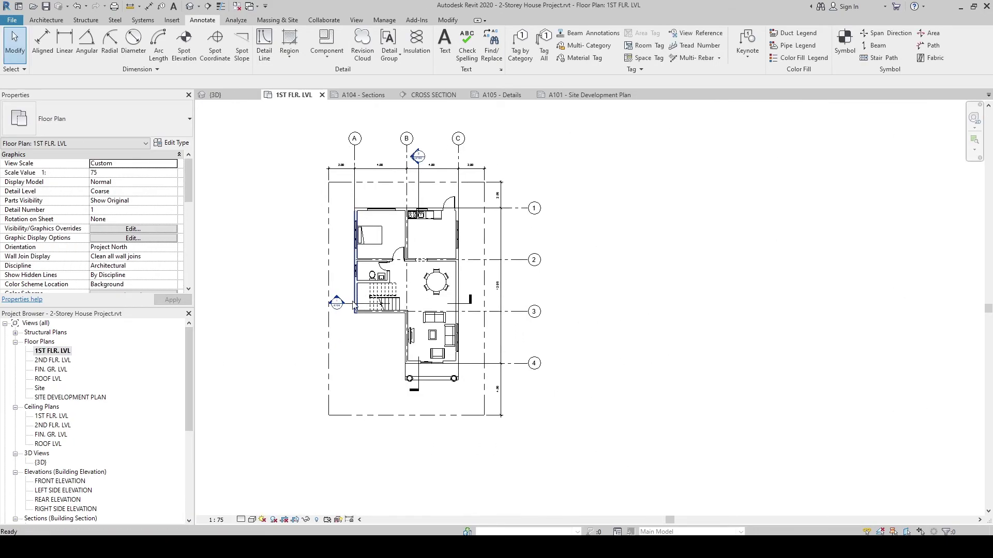
middle_click_drag(340, 379, 322, 360)
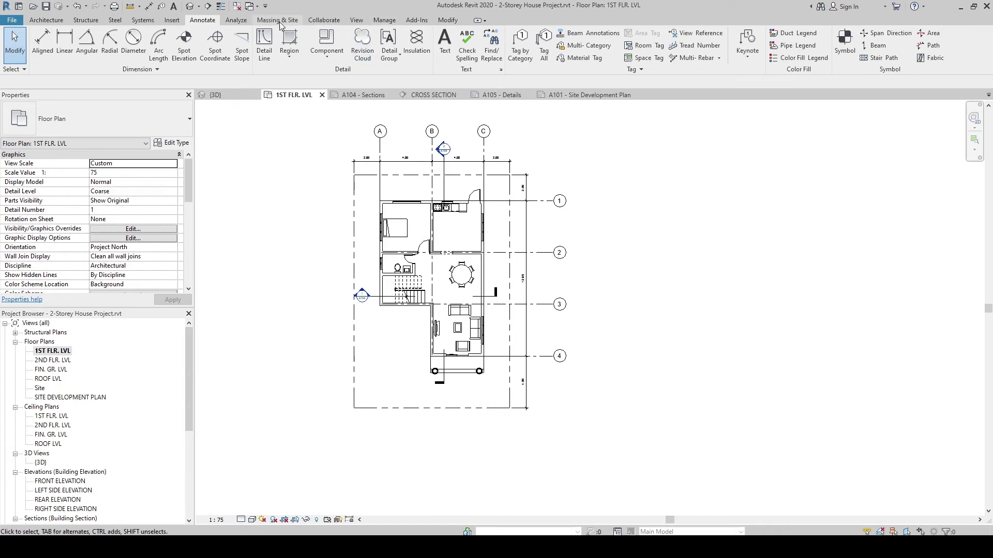
- Place a camera outside the lot's front corner on the grid A side, aimed diagonally through the house past the rear corner beyond grid C
left_click(199, 6)
left_click(211, 32)
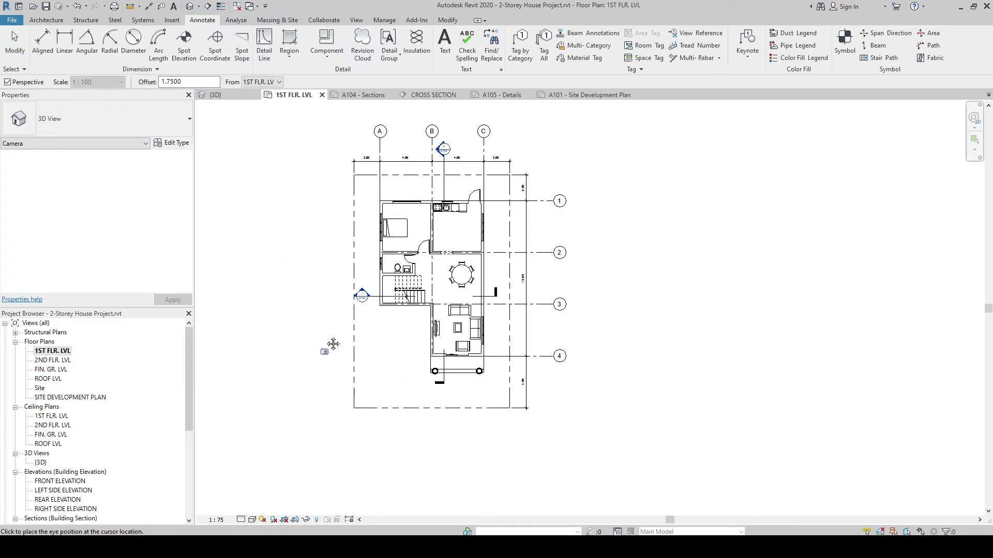
middle_click_drag(333, 344, 334, 278)
middle_click_drag(370, 394, 370, 372)
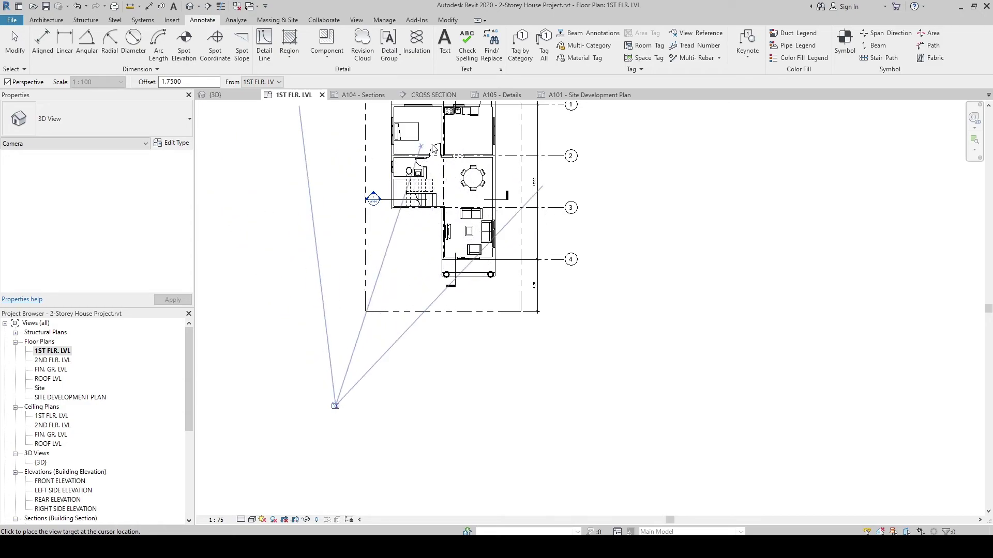
middle_click_drag(469, 146, 428, 281)
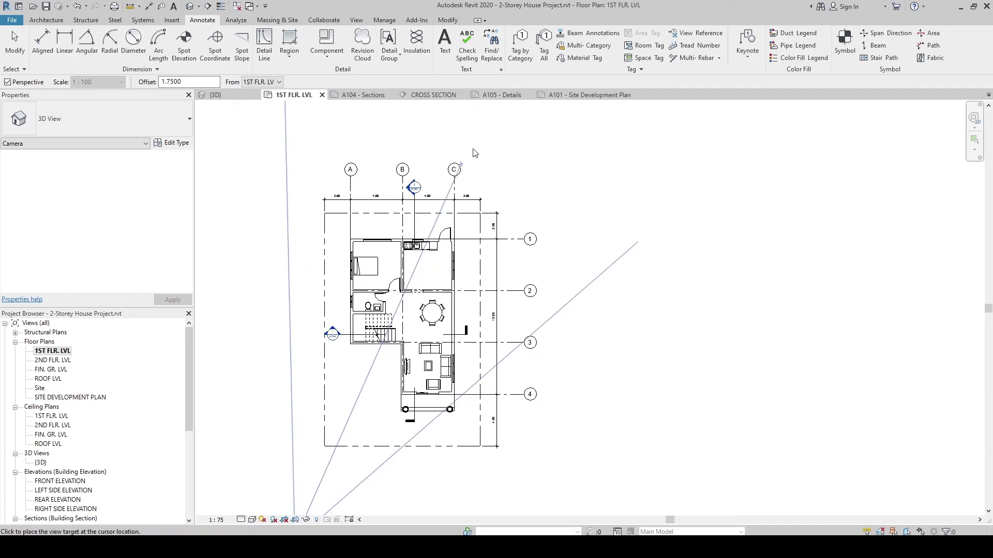
left_click(508, 125)
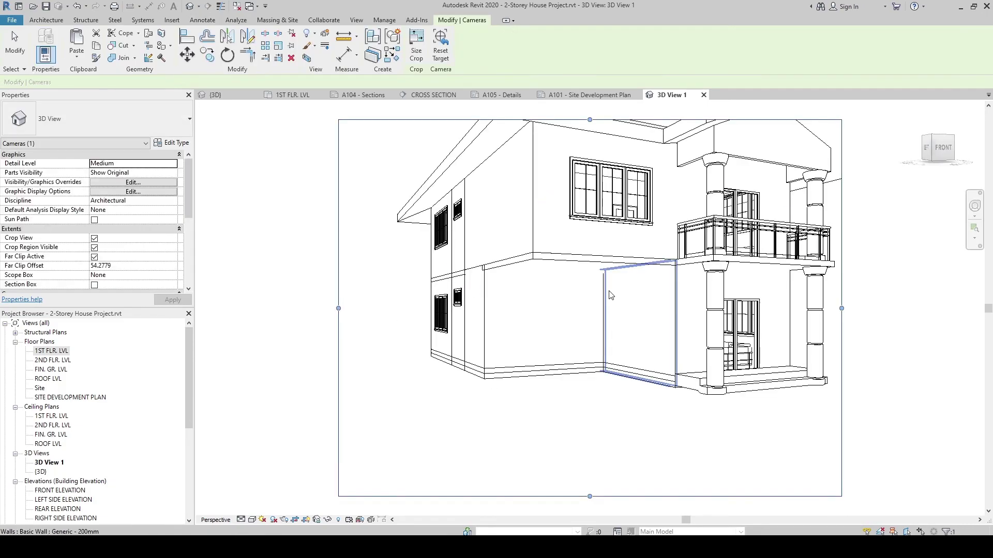
- Adjust the camera view's crop region so it frames the whole house, including the full roof and both side eaves
scroll(607, 292, "down", 1)
middle_click_drag(607, 293, 510, 325)
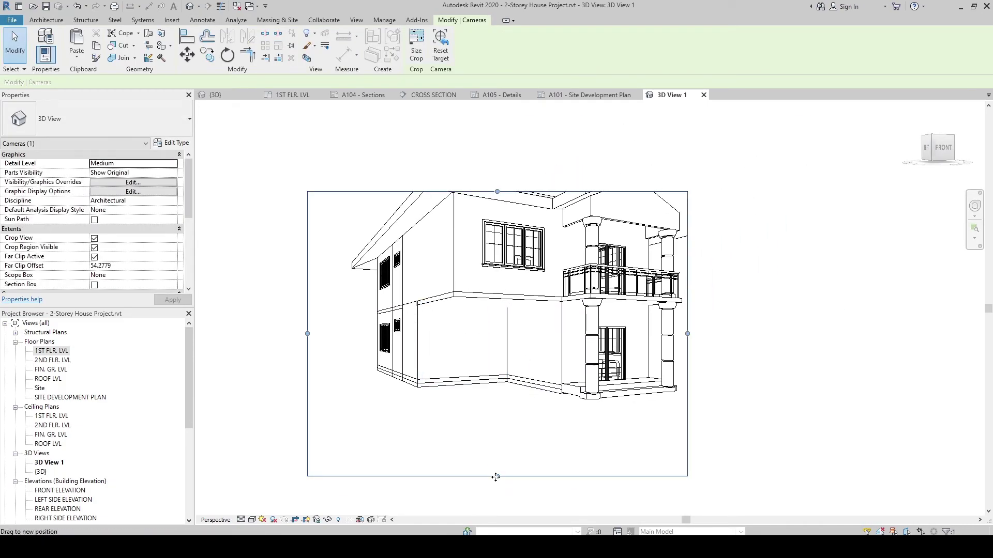
left_click_drag(497, 476, 497, 433)
left_click_drag(494, 192, 495, 120)
left_click_drag(613, 271, 647, 287)
left_click_drag(439, 129, 439, 139)
left_click_drag(647, 290, 668, 301)
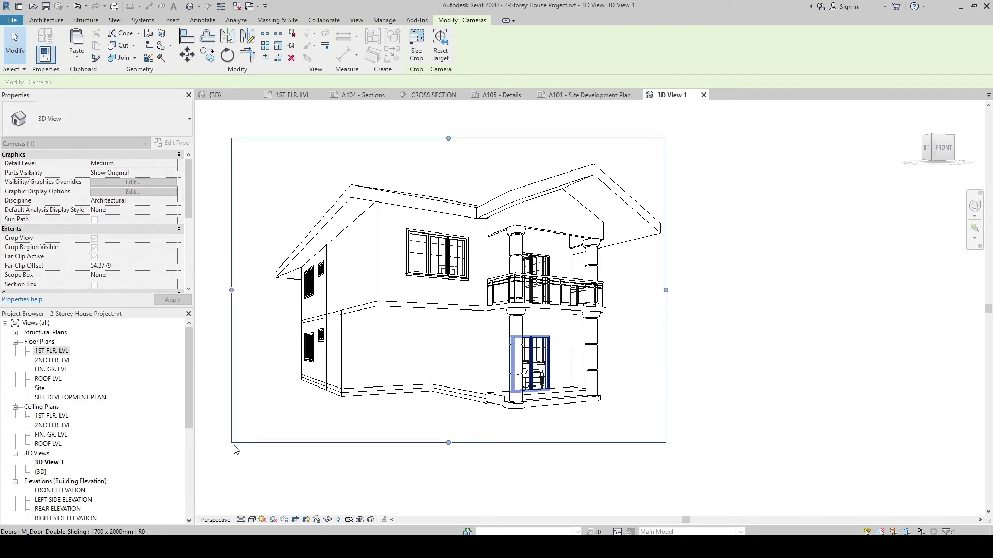
- Display the camera view in a coloured visual style and pull its left crop edge closer to the roof eave
left_click(251, 520)
left_click(279, 488)
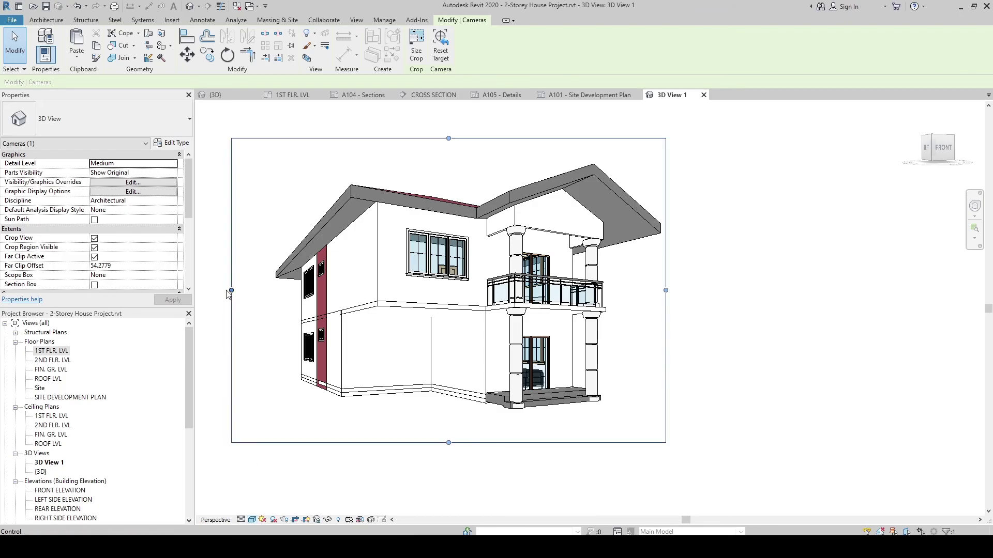
left_click_drag(231, 290, 259, 290)
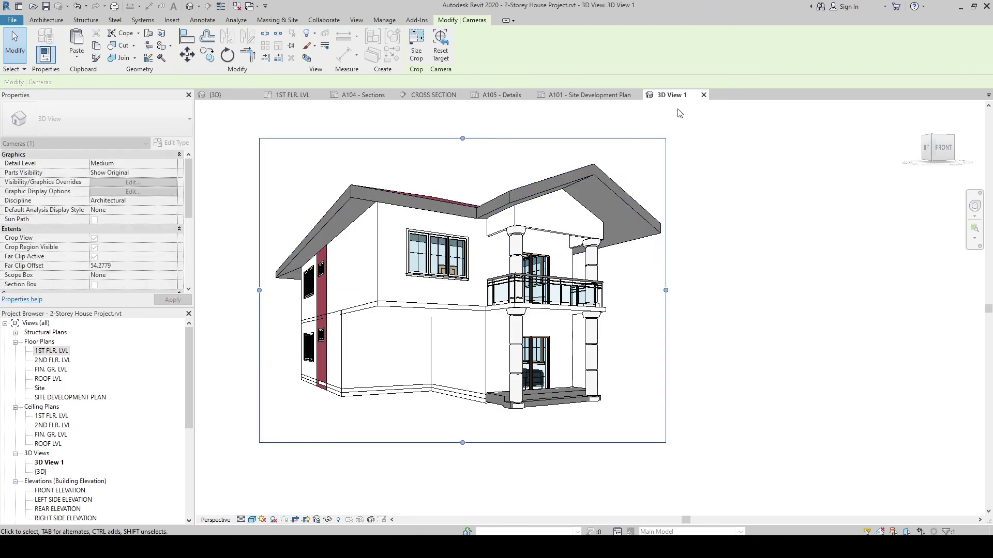
- Rename the 3D View 1 camera view as PERSPECTIVE 1
left_click(51, 463)
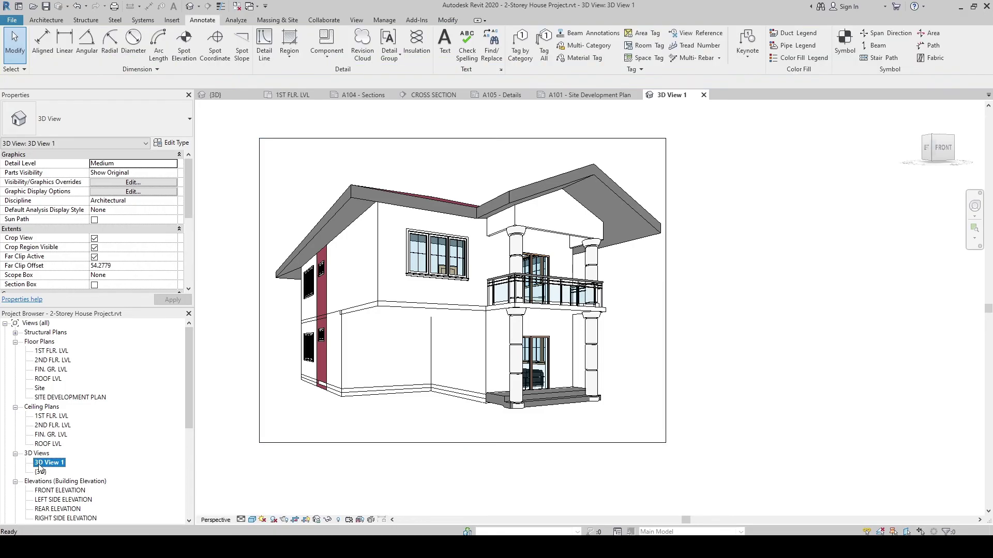
right_click(52, 464)
left_click(78, 377)
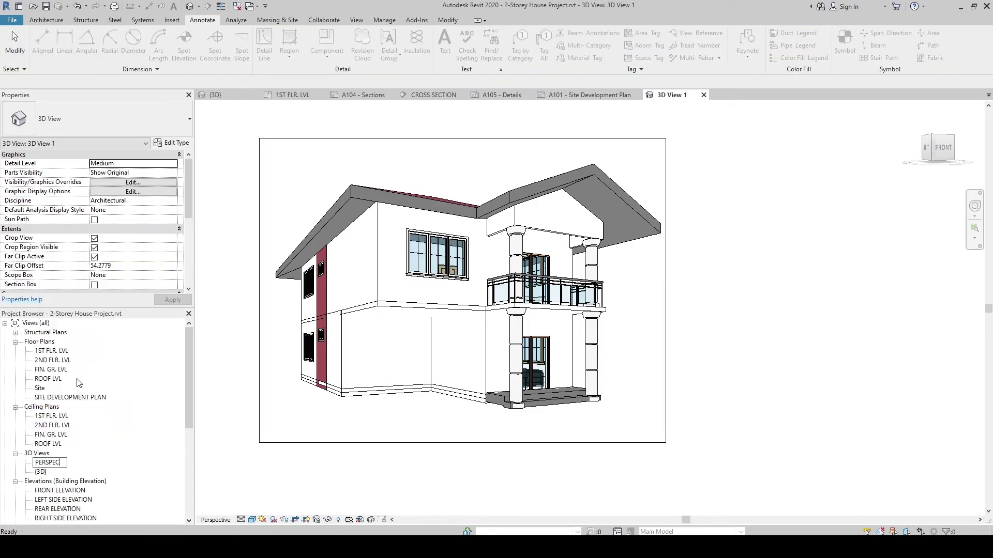
key("Return")
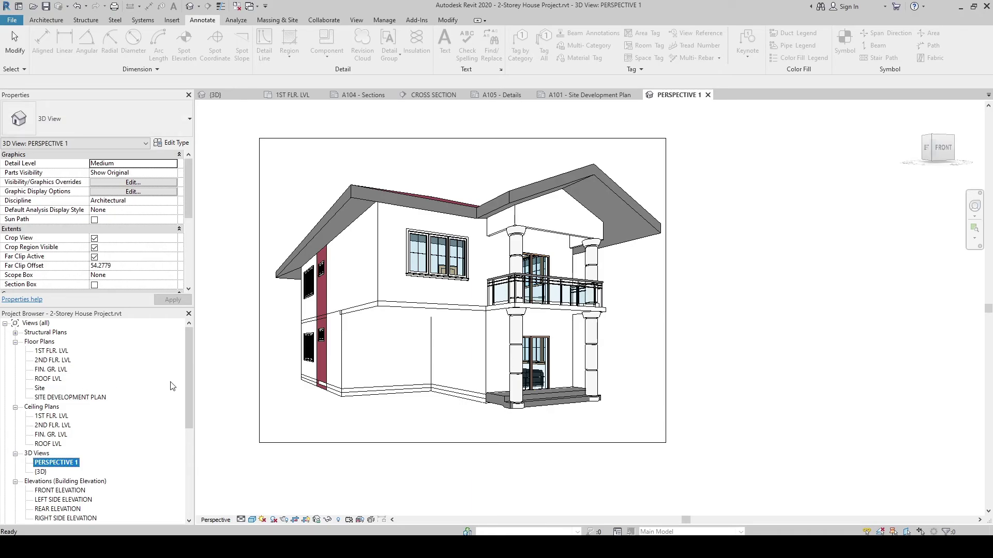
- Return to the 1ST FLR. LVL plan and place a camera outside the lot's front corner on the grid C side, aimed diagonally past grid A's rear end
left_click(707, 94)
left_click(199, 11)
left_click(207, 31)
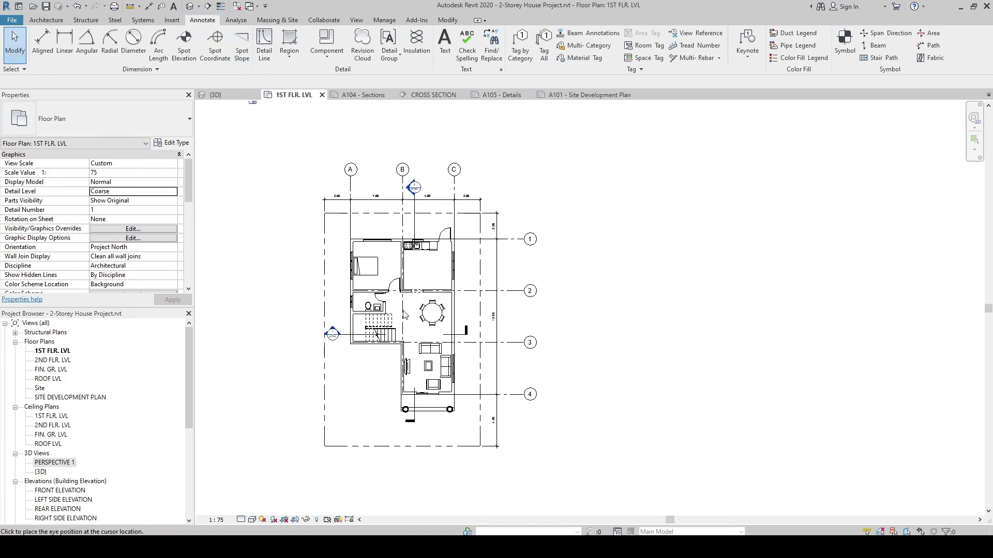
scroll(438, 219, "down", 3)
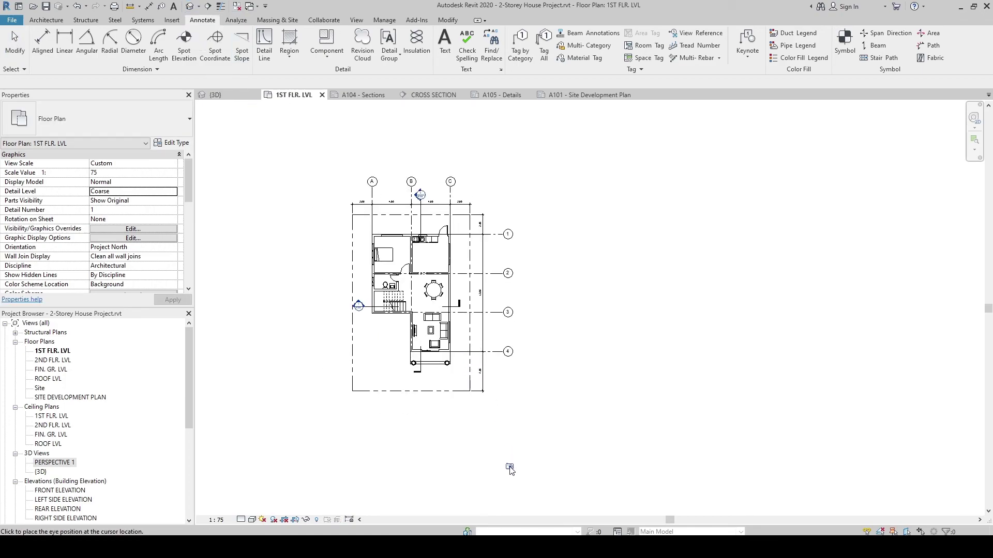
left_click(509, 466)
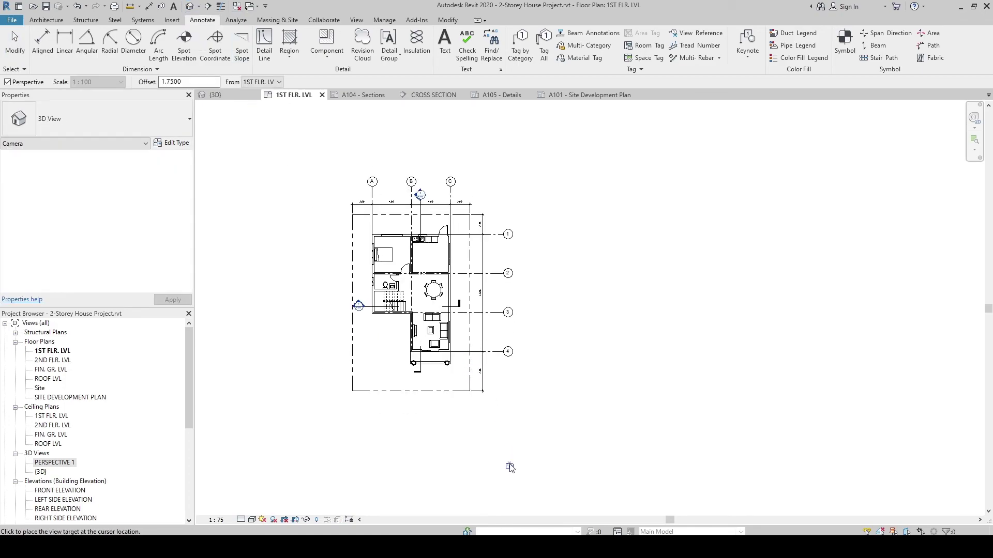
left_click(356, 159)
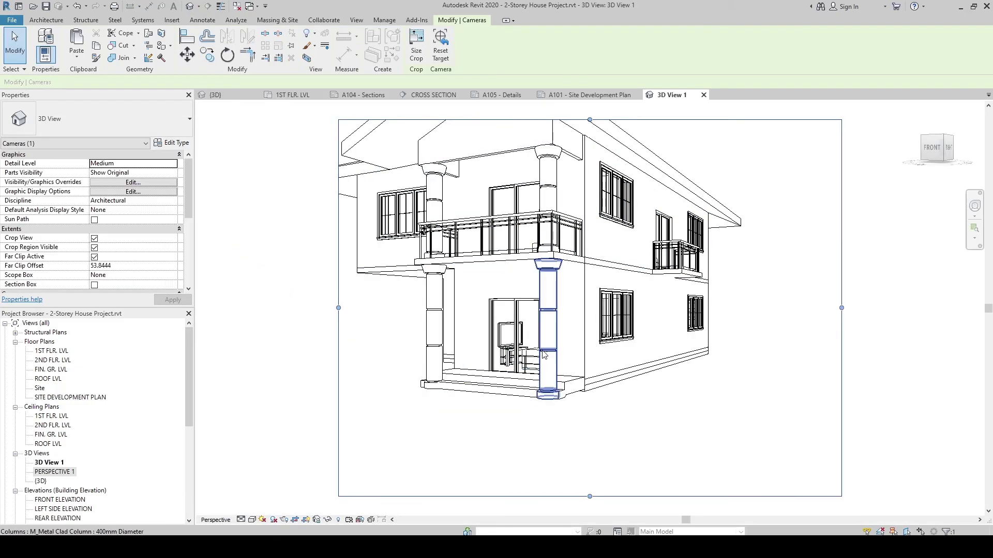
- Adjust the new camera view's crop region to frame the whole house, including the roof peak and both side eaves
left_click_drag(583, 476, 583, 412)
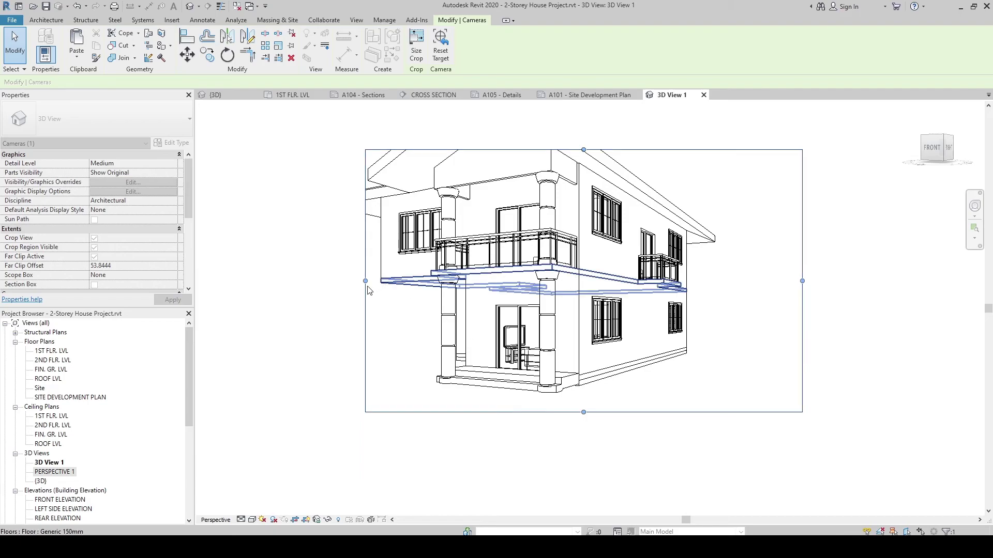
left_click_drag(365, 281, 309, 280)
left_click_drag(556, 150, 555, 108)
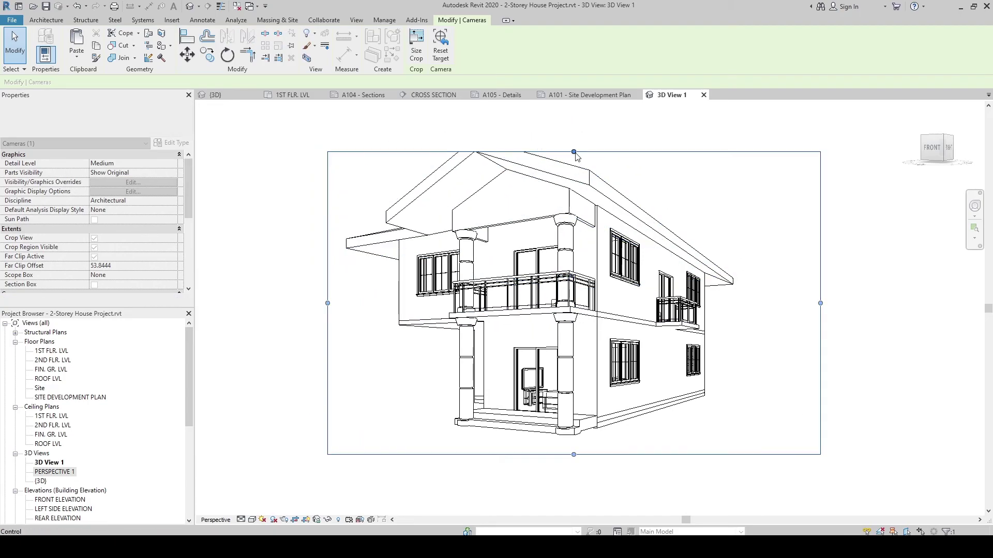
left_click_drag(573, 151, 574, 124)
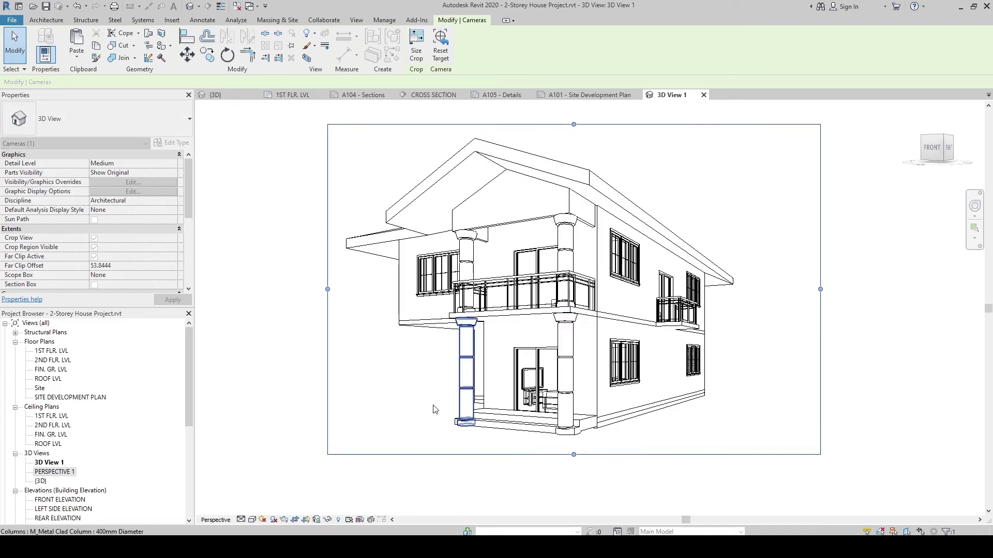
left_click_drag(574, 124, 574, 126)
middle_click_drag(627, 271, 622, 269)
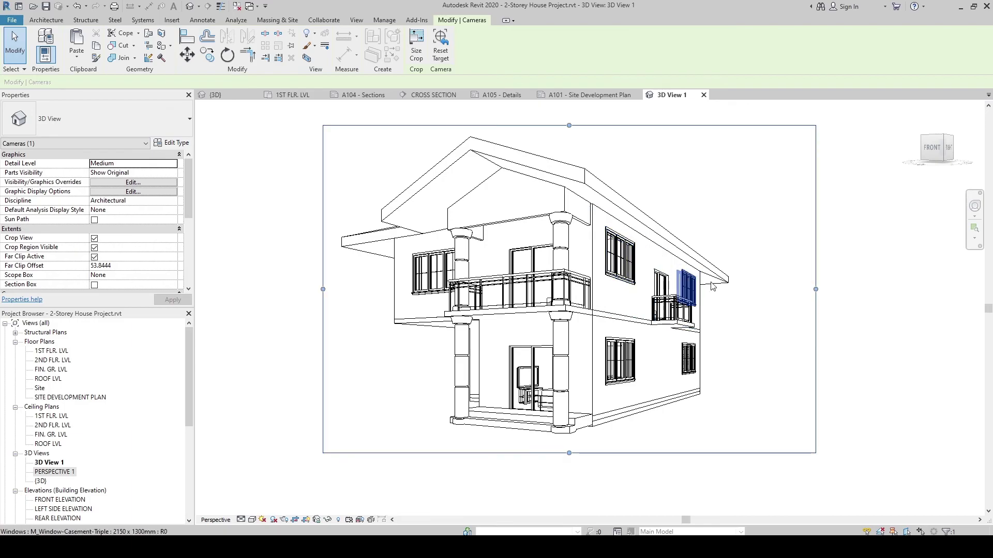
left_click(843, 259)
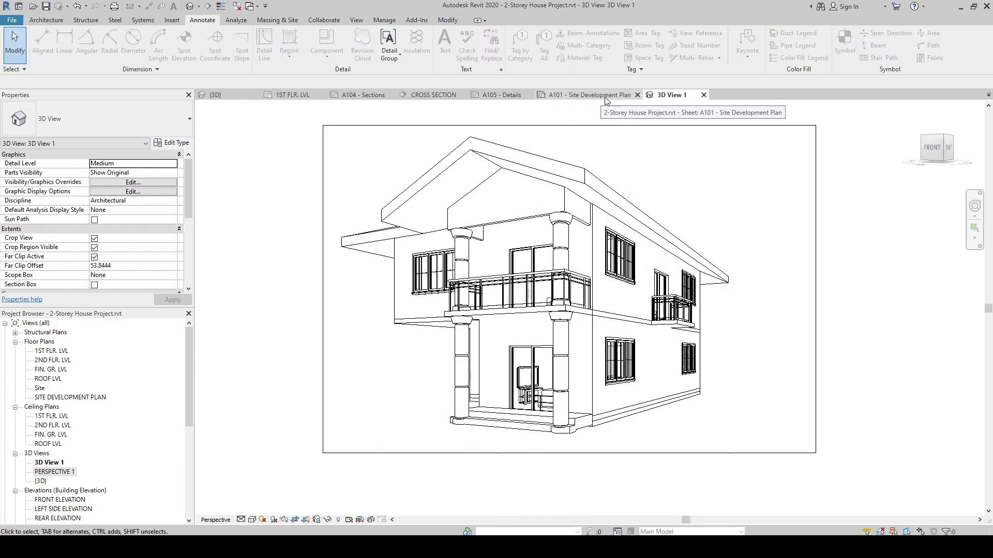
- Rename the new camera view as PERSPECTIVE 2
right_click(57, 465)
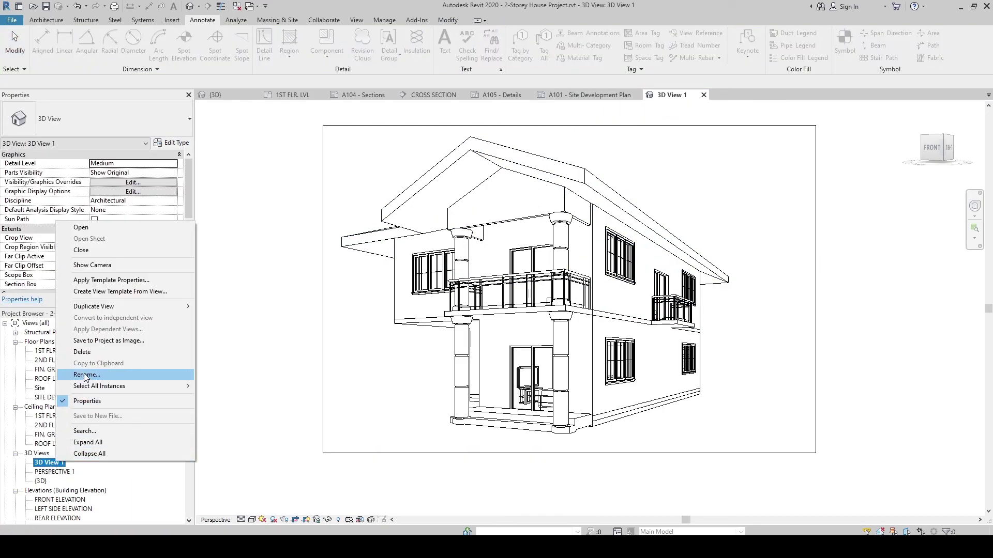
left_click(75, 375)
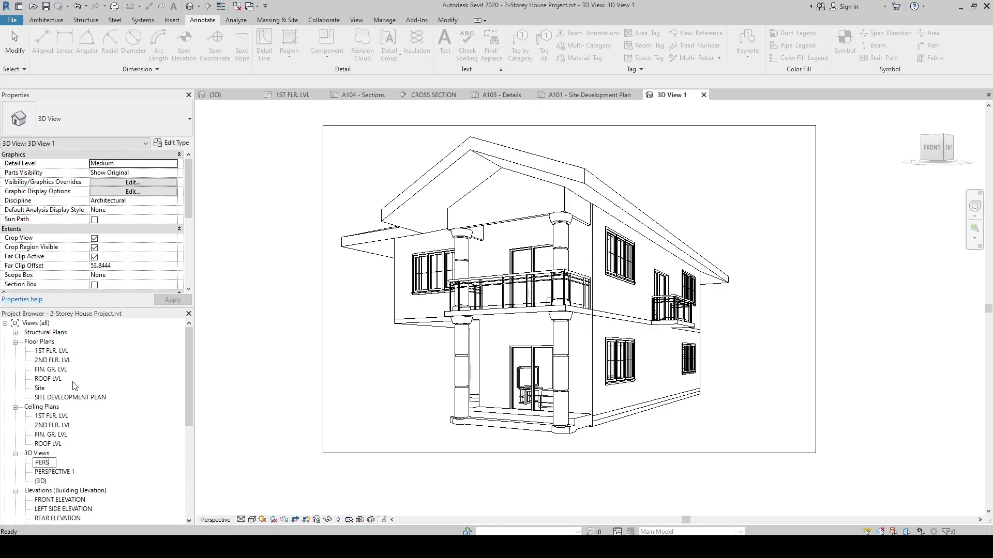
type("PERSPECTIVE 2")
key("Return")
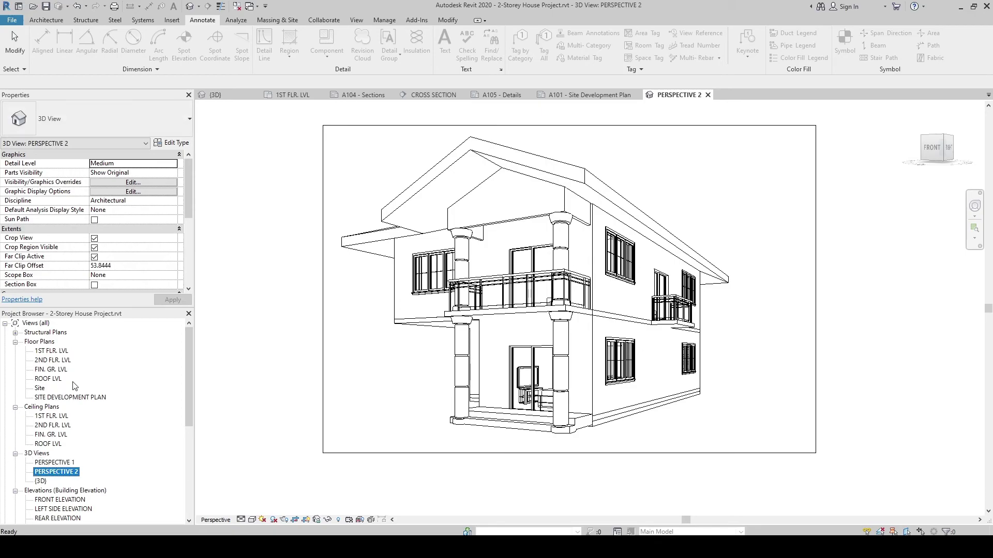
- Return to the 1ST FLR. LVL plan and place a camera in front of the lot on grid B, aimed straight at the house past grid 1
left_click(707, 96)
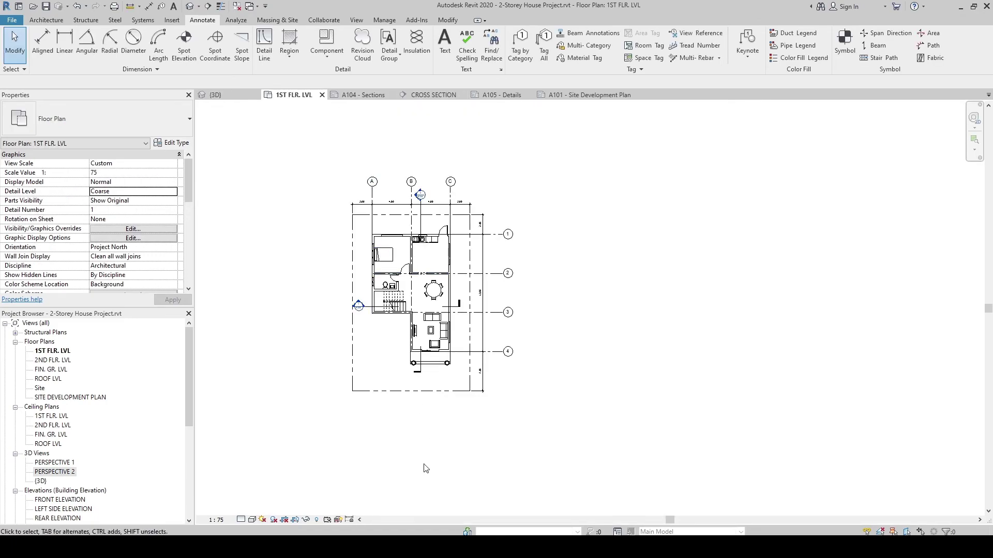
left_click(200, 10)
left_click(208, 35)
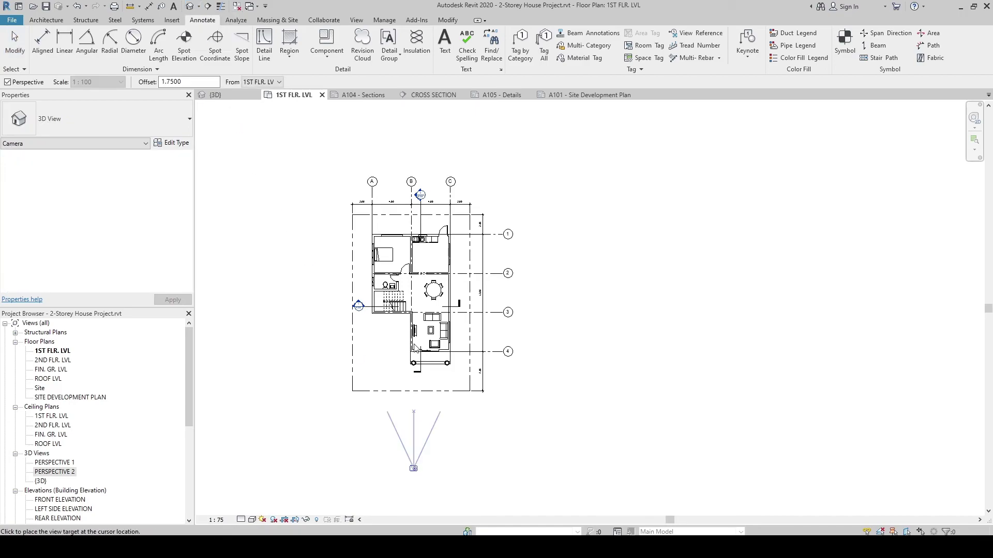
left_click(411, 168)
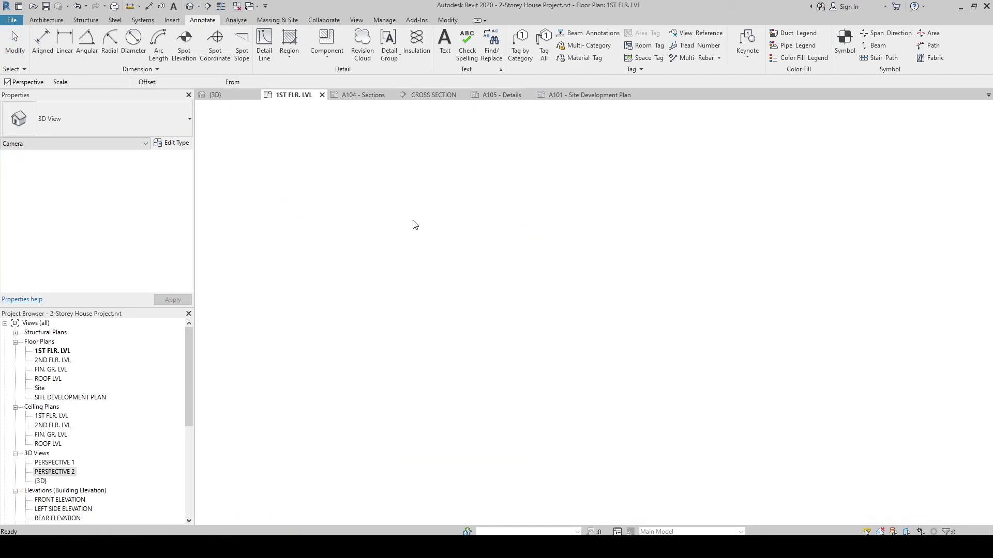
- Adjust the frontal camera view's crop region to frame the full roof and both eaves, trimming the empty space below the house
scroll(559, 285, "down", 3)
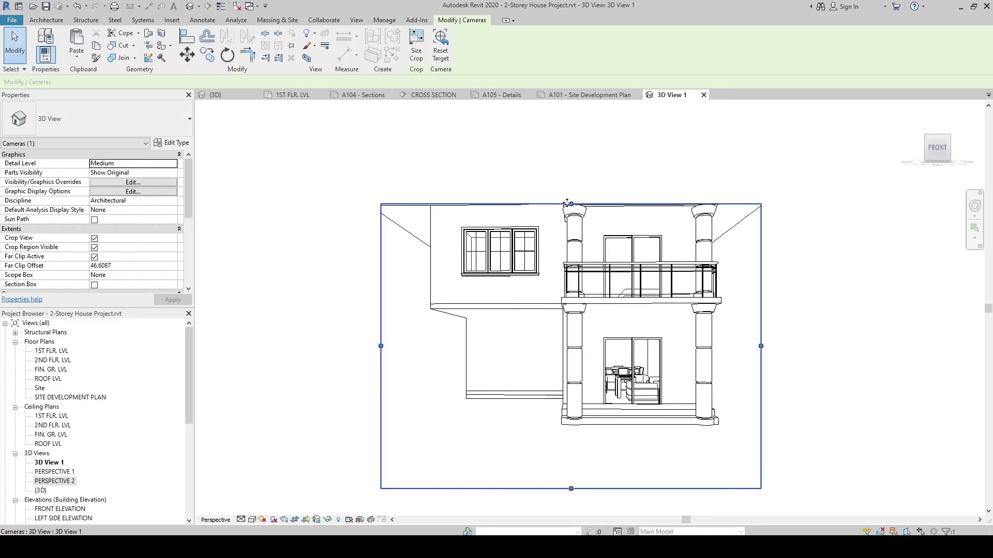
left_click_drag(569, 203, 572, 113)
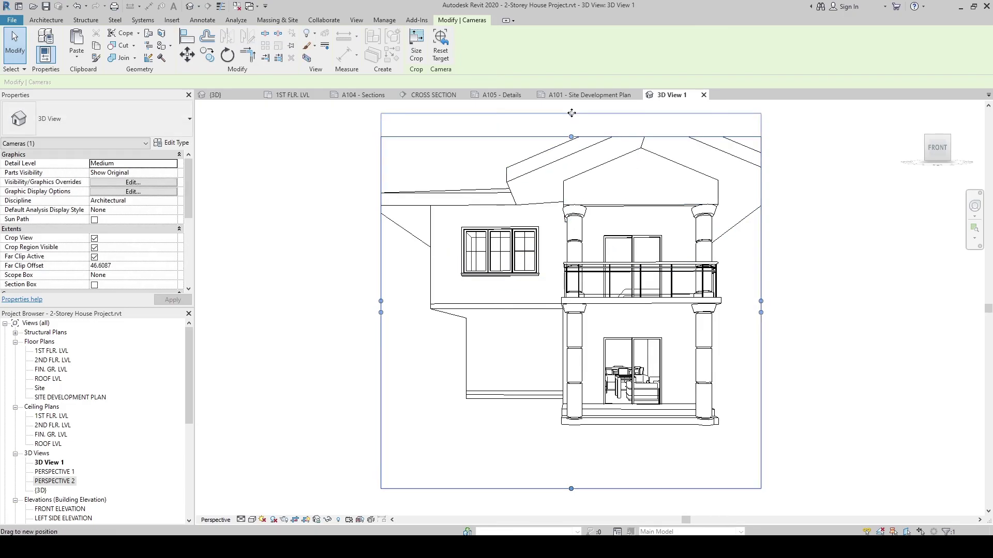
left_click_drag(381, 302, 347, 303)
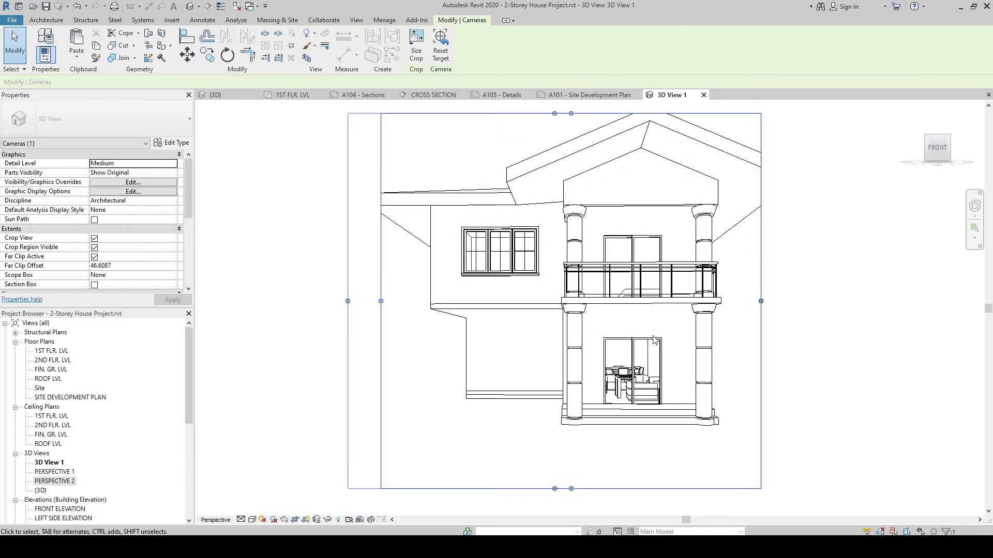
left_click_drag(760, 300, 820, 301)
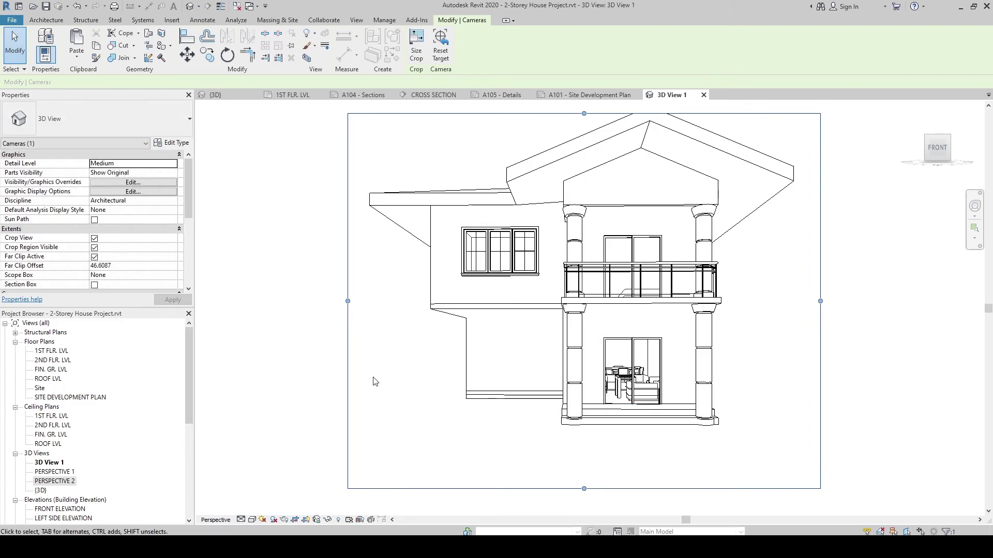
left_click_drag(583, 488, 582, 464)
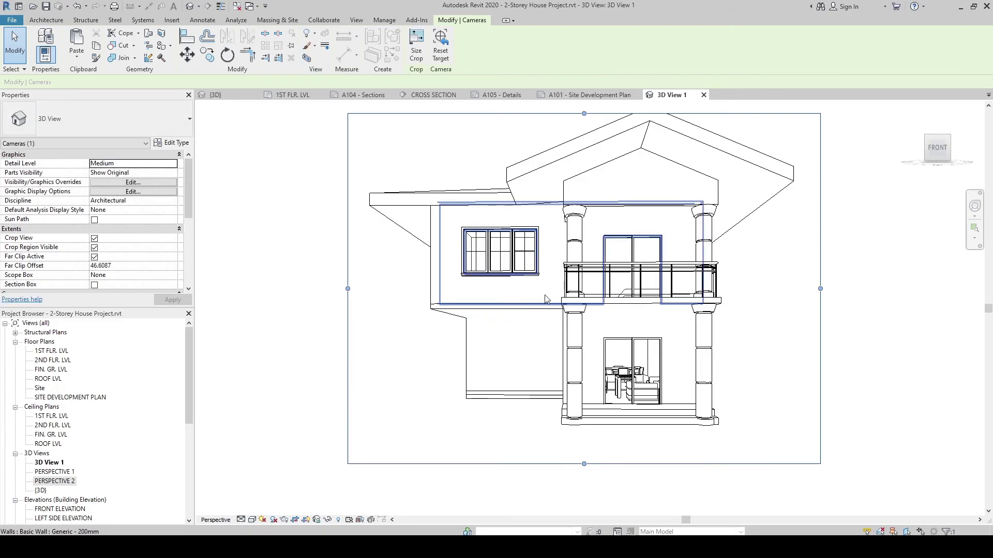
scroll(500, 330, "down", 2)
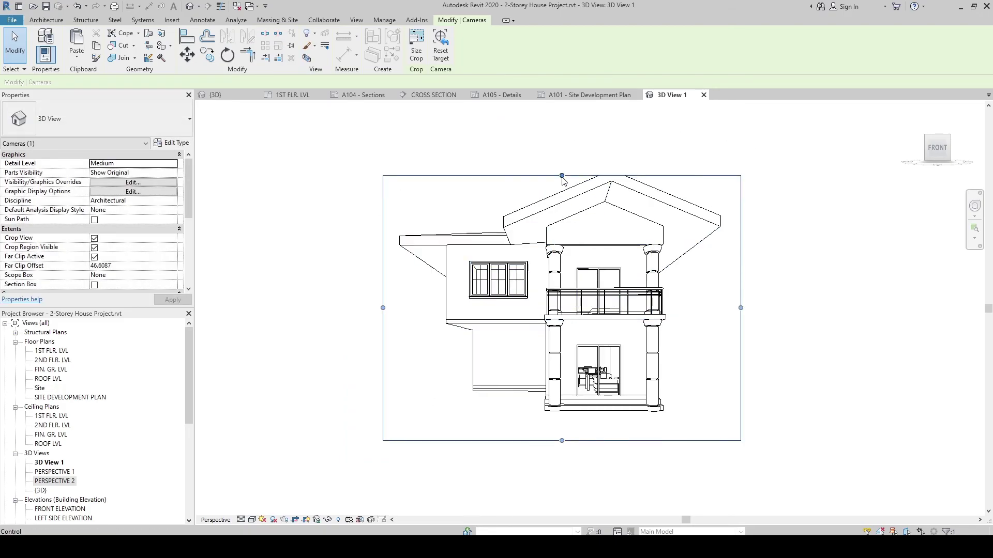
left_click_drag(562, 176, 561, 158)
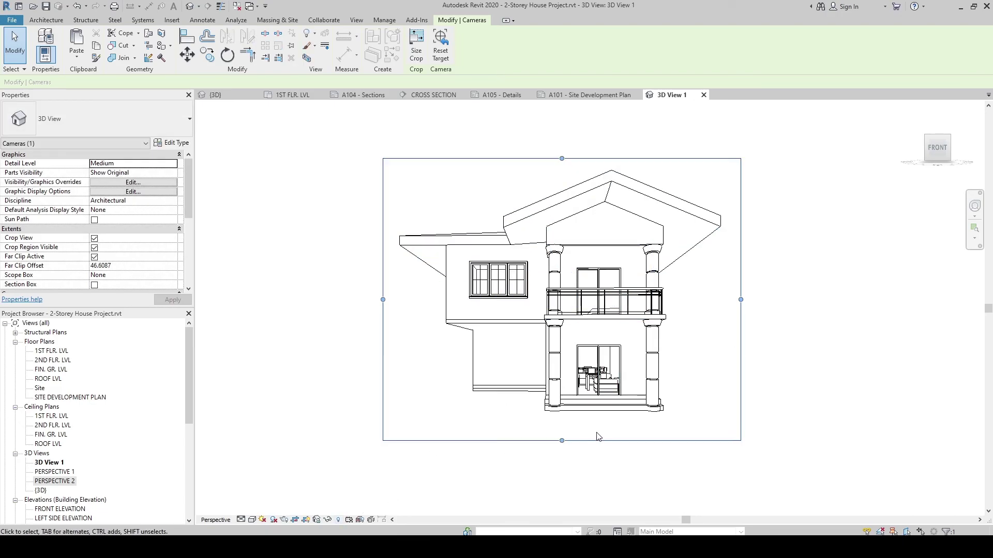
left_click(571, 441)
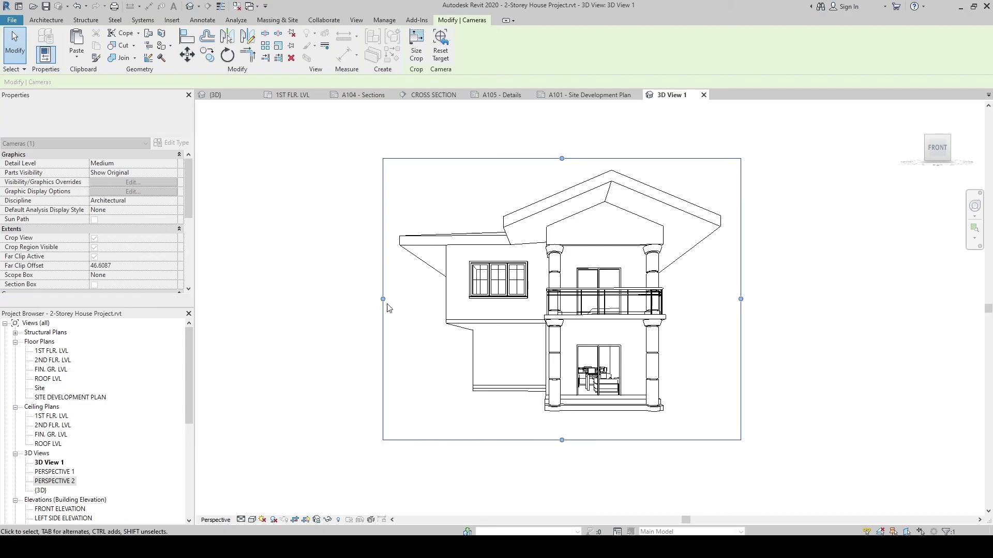
left_click_drag(383, 299, 387, 300)
left_click_drag(739, 300, 737, 297)
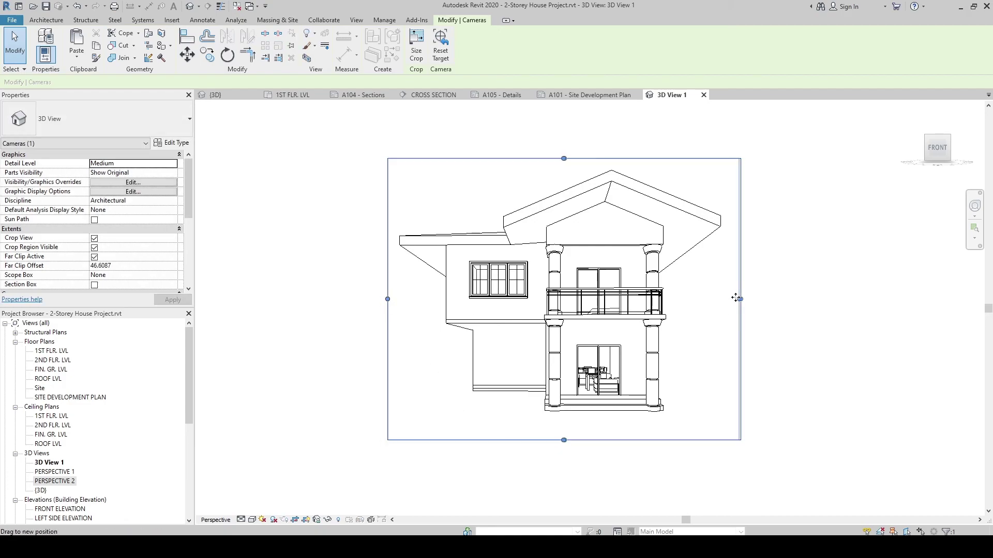
left_click(325, 280)
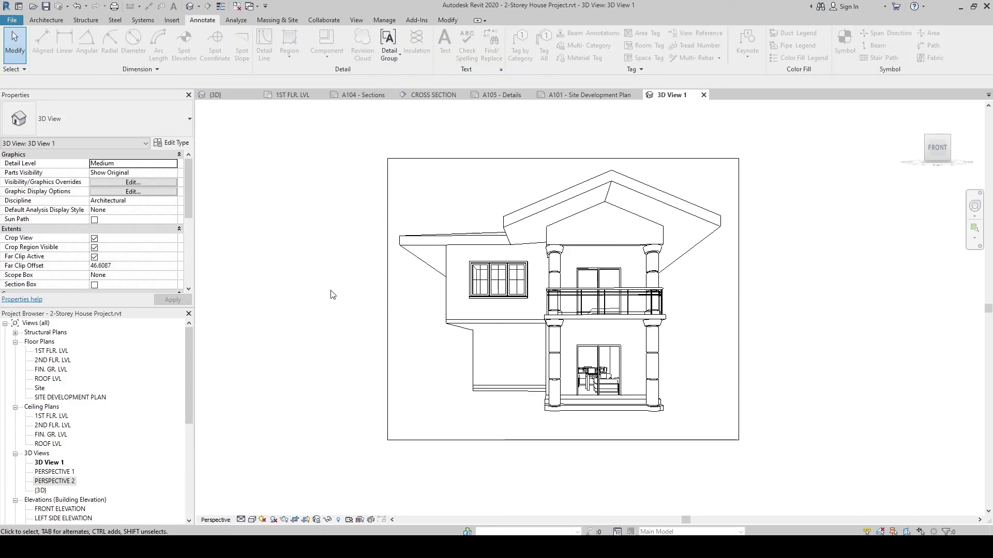
- Rename the frontal camera view as PERSPECTIVE
left_click(61, 463)
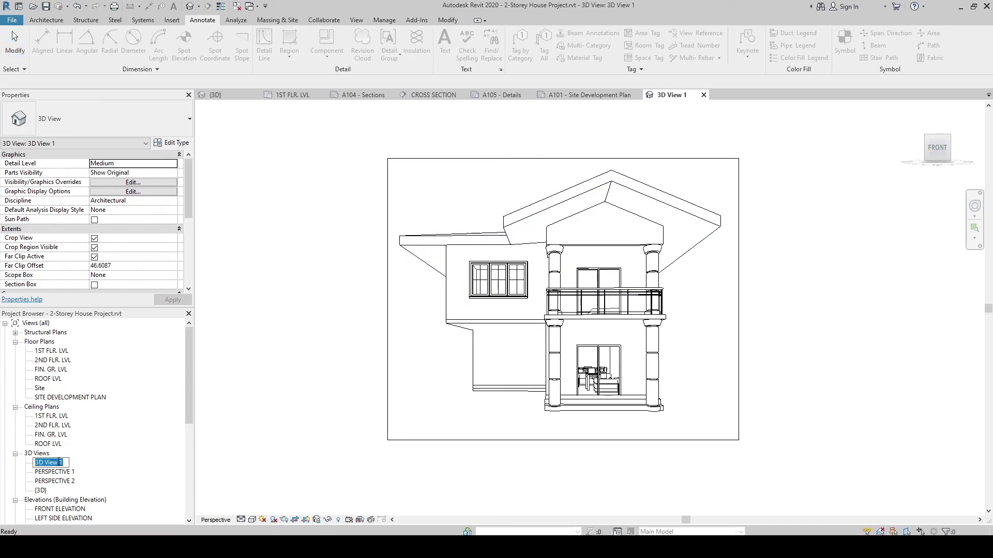
right_click(53, 464)
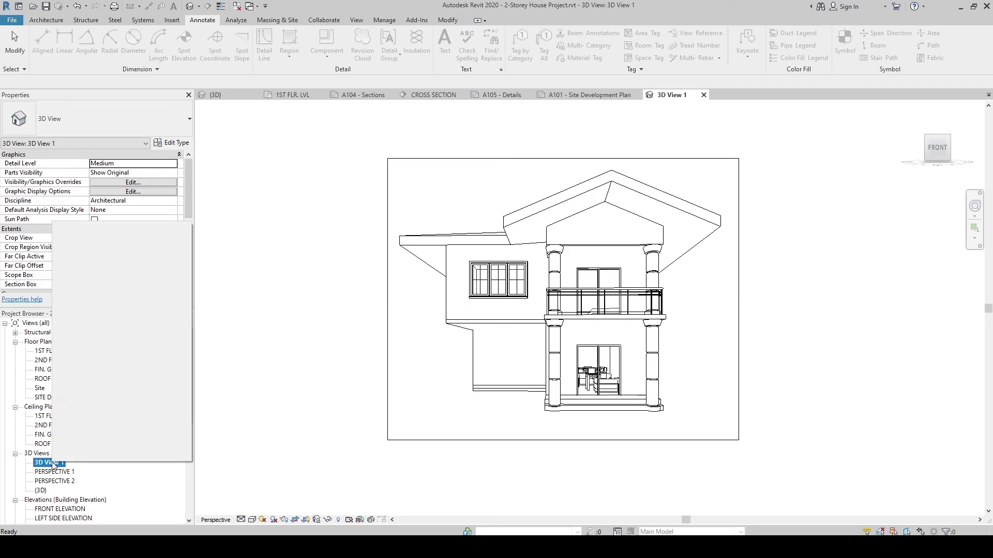
left_click(84, 382)
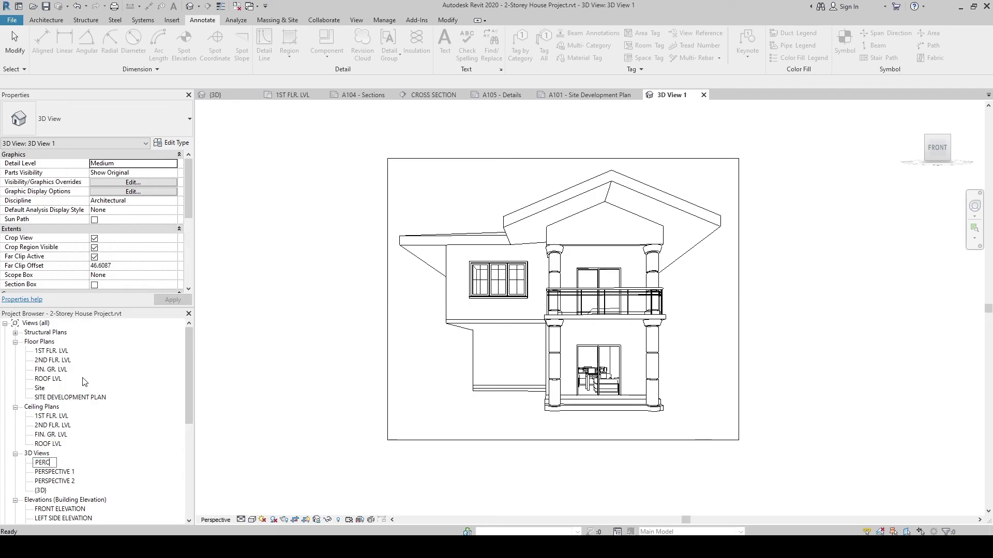
type("PERSPECTIVE")
key("Return")
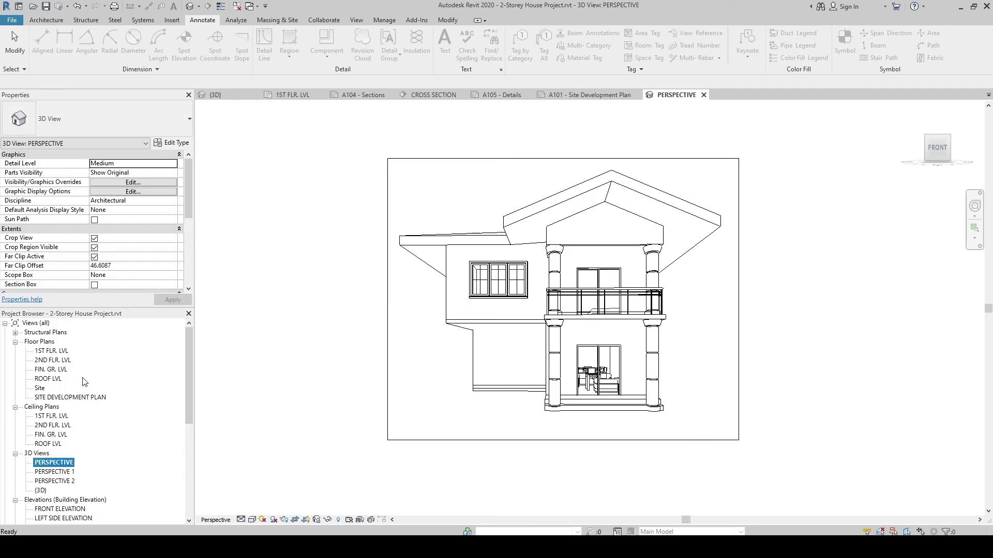
- Close the PERSPECTIVE view and open the A001 - Title Sheet
left_click(703, 95)
scroll(154, 442, "down", 5)
scroll(154, 443, "down", 4)
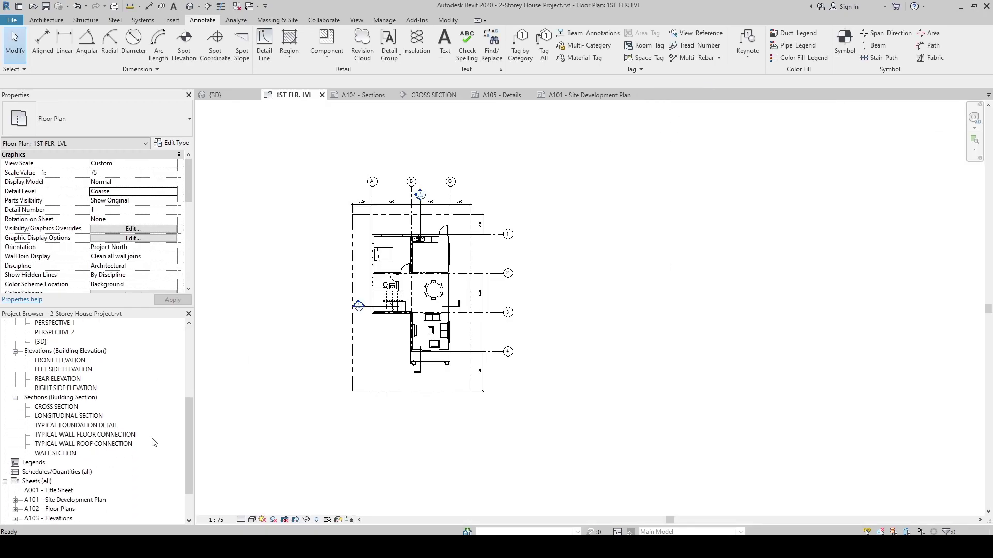
left_click(55, 454)
double_click(56, 455)
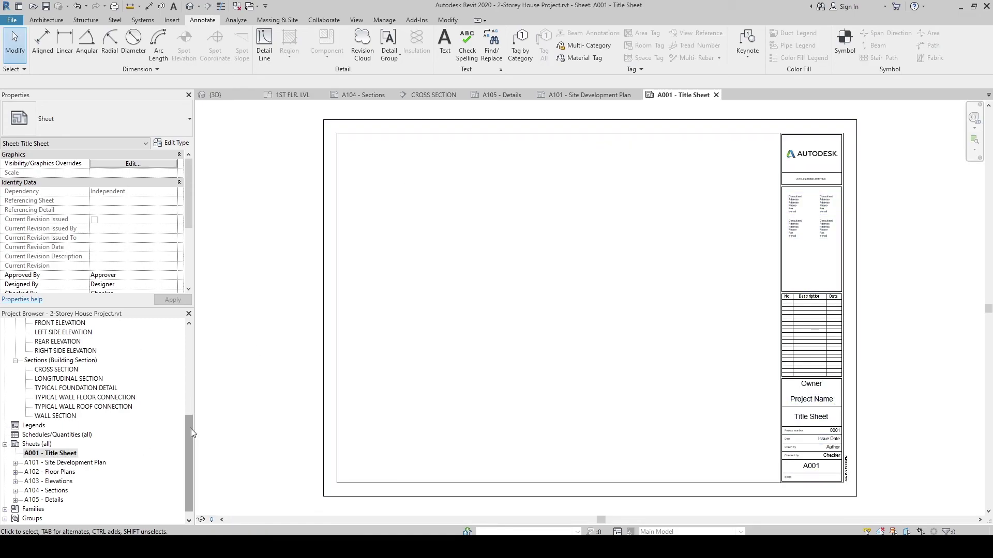
- Place the PERSPECTIVE view on the upper-left area of the A001 title sheet and leave its viewport deactivated
left_click_drag(191, 429, 185, 393)
left_click(73, 362)
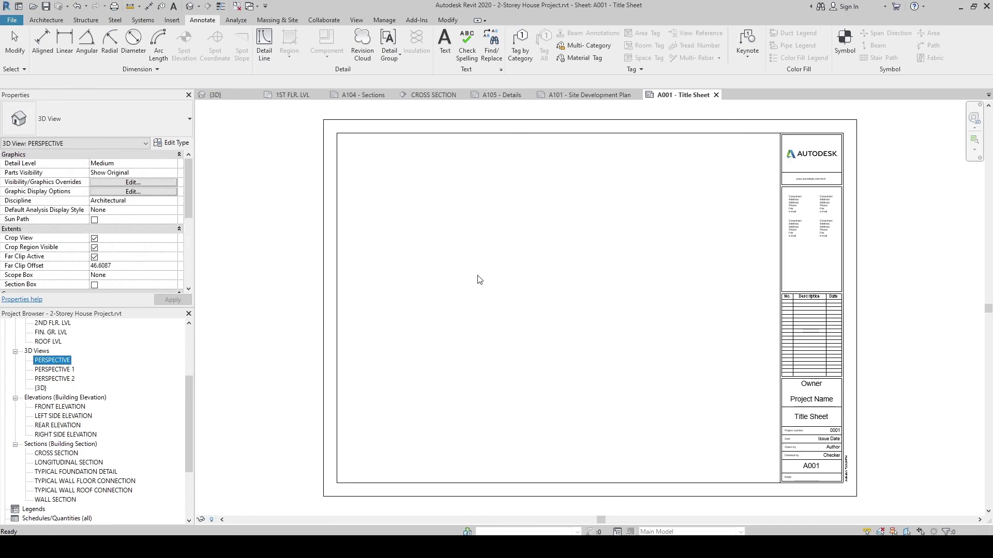
left_click(452, 274)
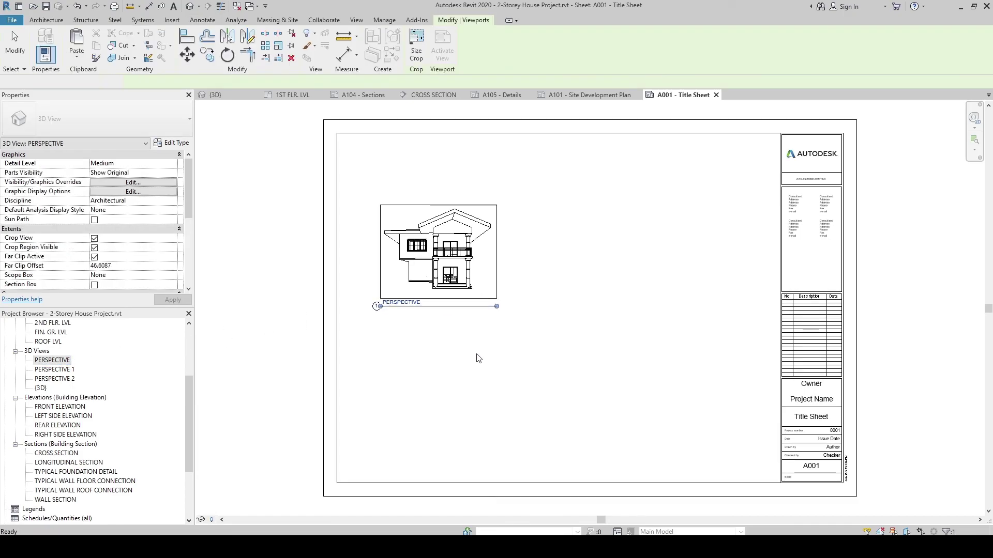
double_click(463, 258)
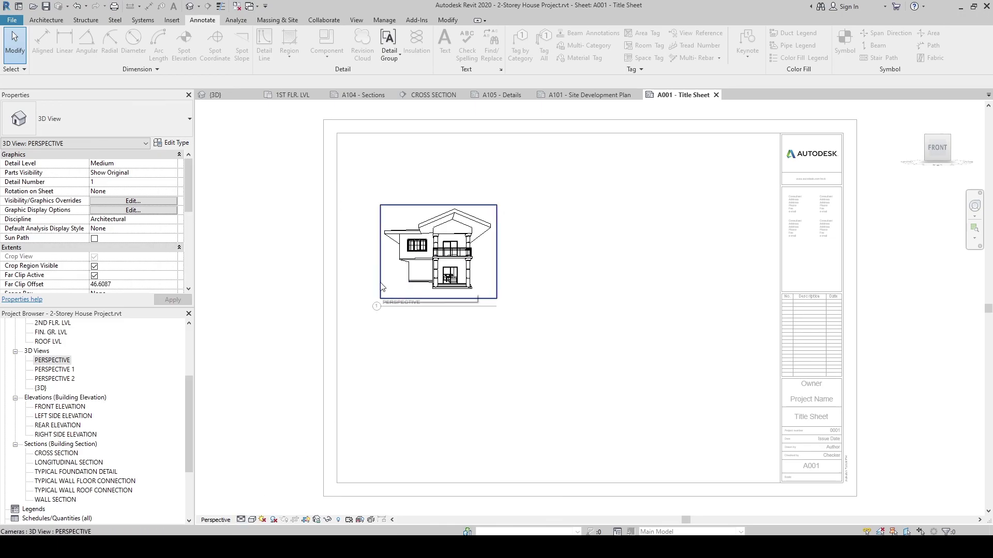
double_click(454, 365)
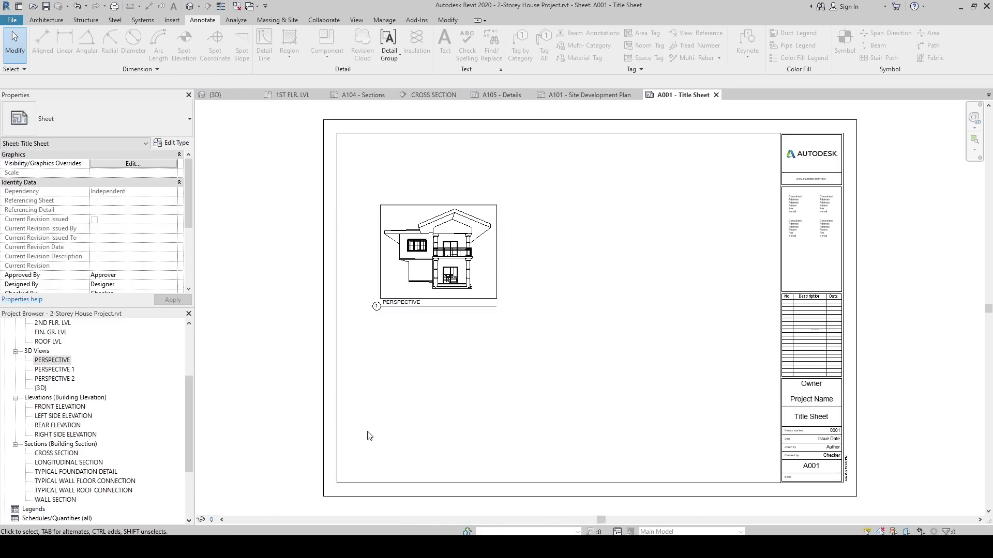
- Activate the PERSPECTIVE viewport and scale its crop region to 250 mm wide with locked proportions
scroll(491, 228, "up", 1)
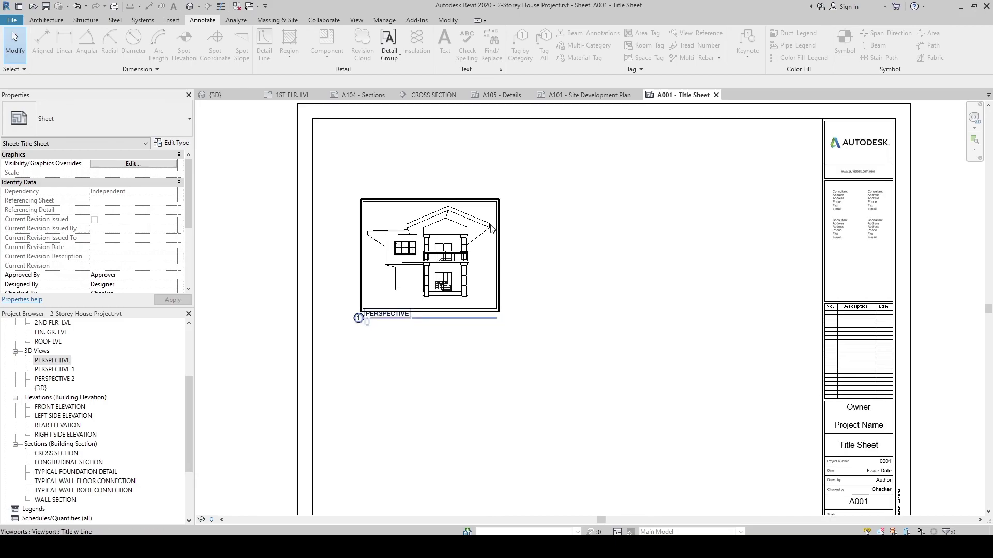
double_click(491, 228)
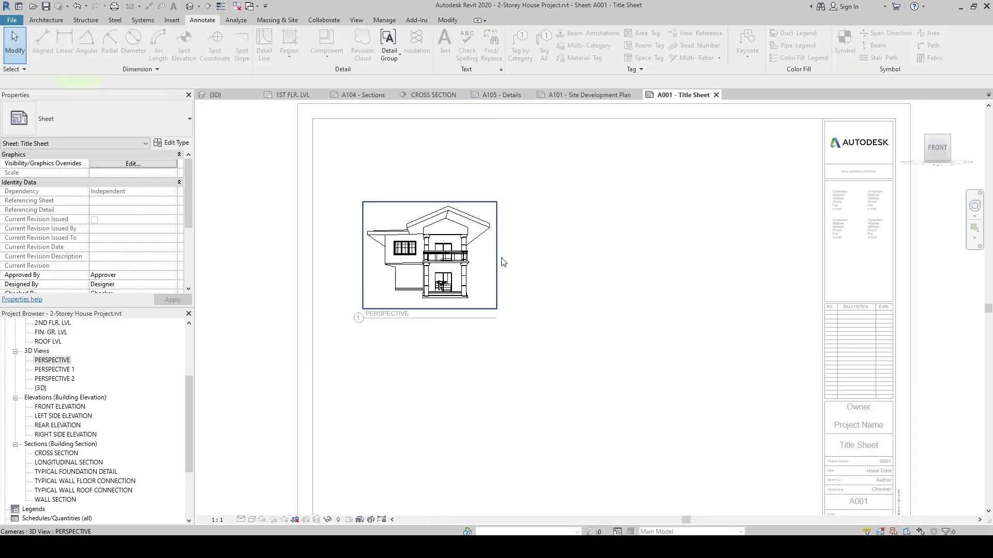
left_click(496, 220)
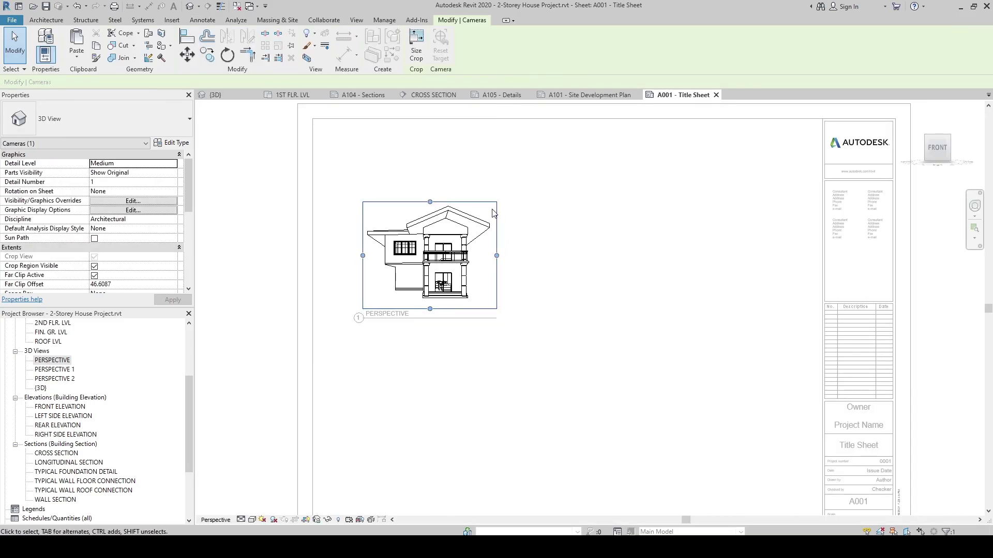
left_click(418, 62)
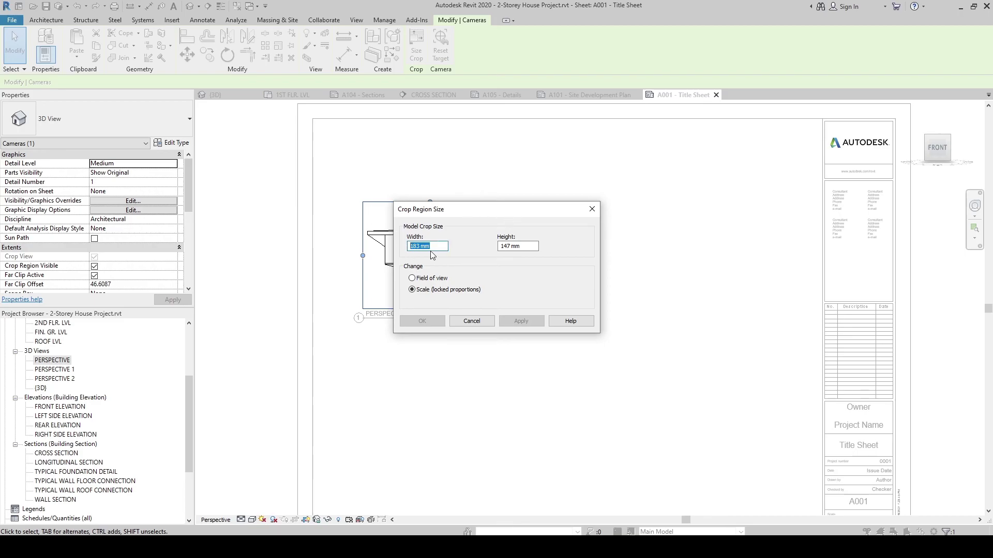
type("250")
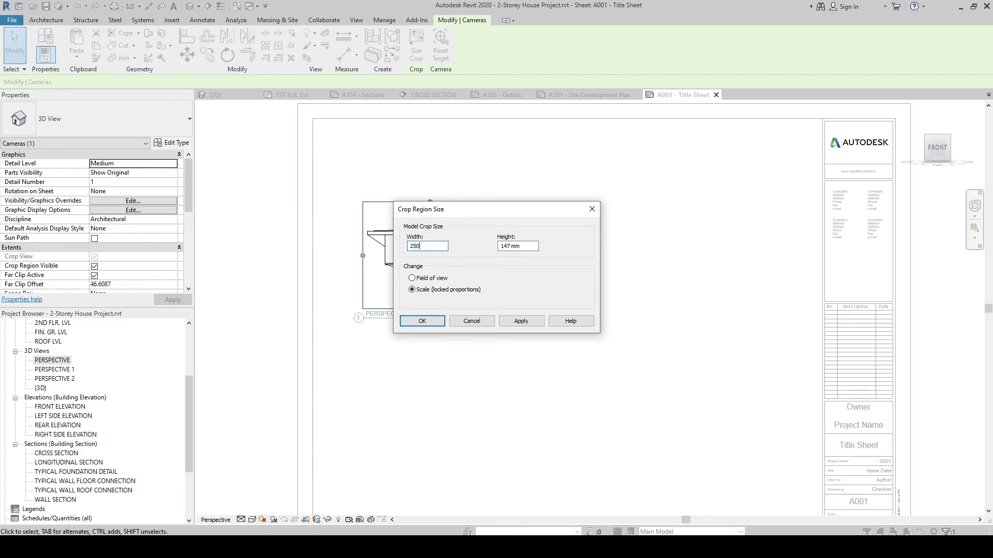
left_click(518, 320)
left_click_drag(497, 210, 580, 273)
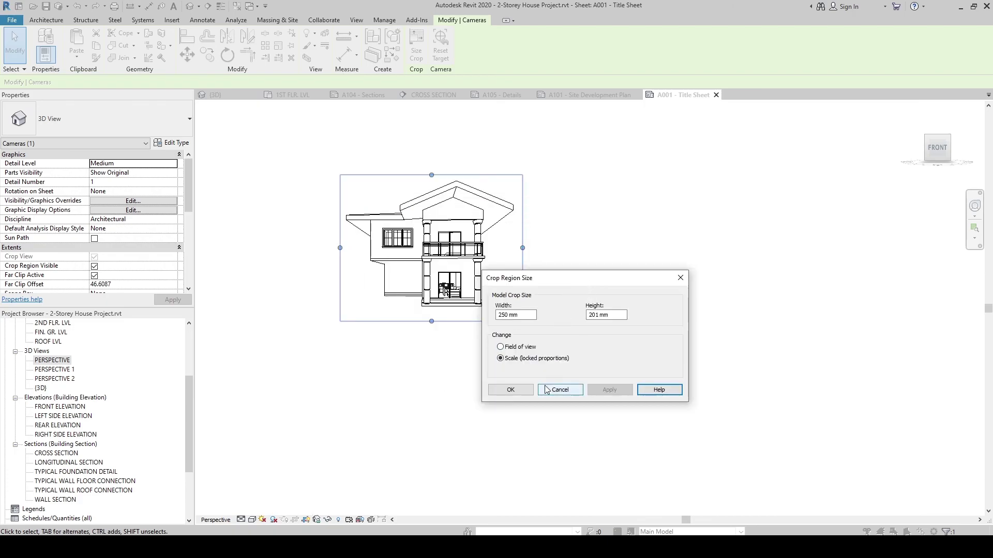
left_click(507, 385)
double_click(552, 389)
scroll(558, 370, "down", 1)
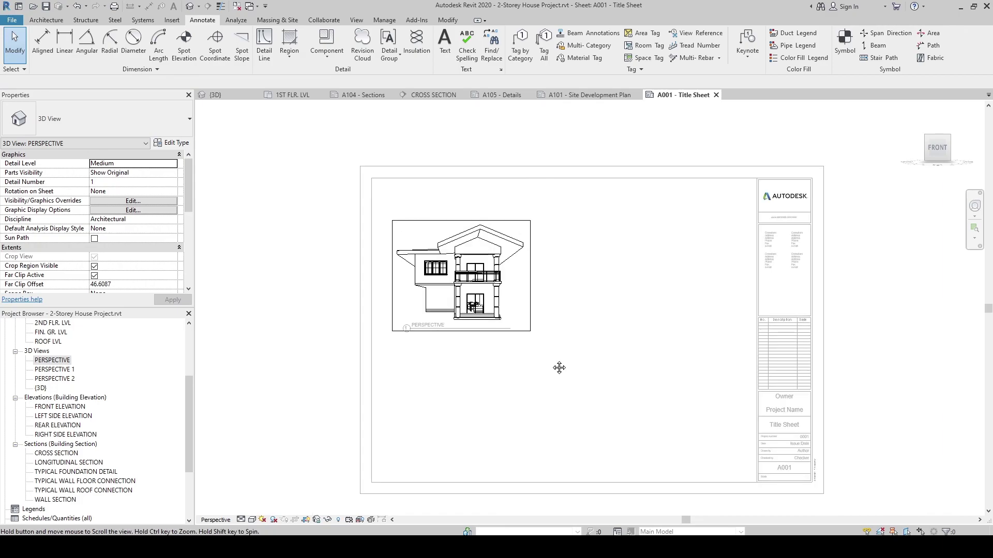
- Scale the PERSPECTIVE viewport's crop region to 300 mm wide with locked proportions
left_click(524, 313)
left_click(524, 311)
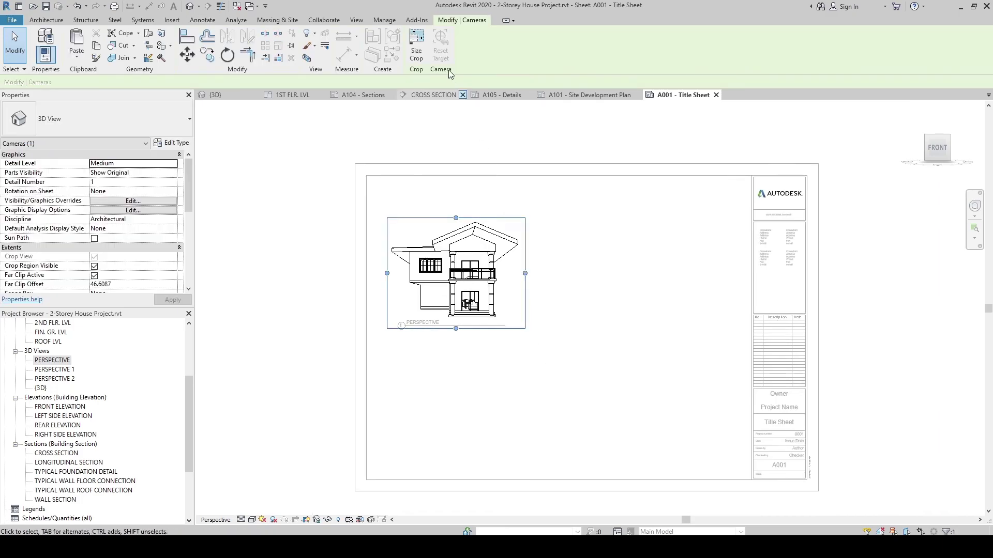
left_click(418, 54)
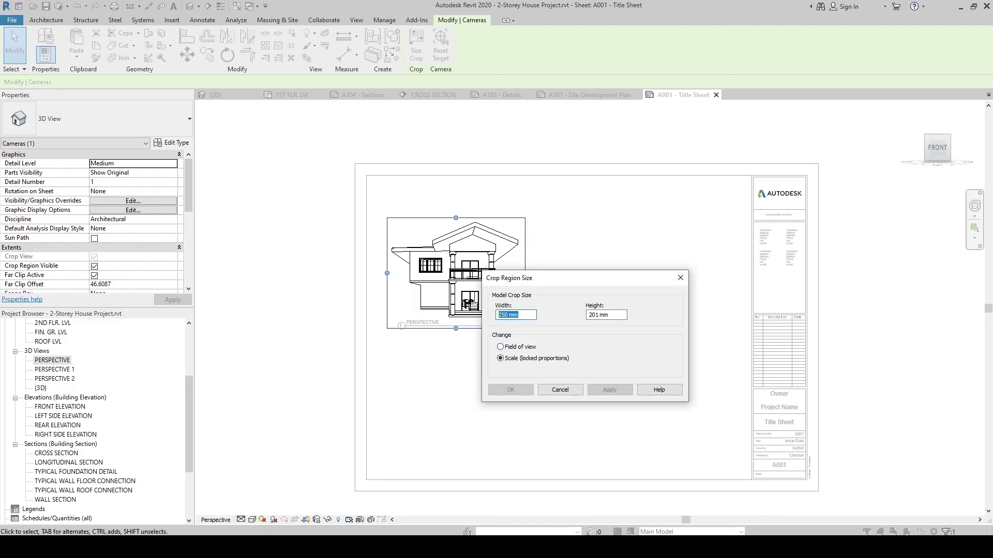
type("300")
left_click(509, 394)
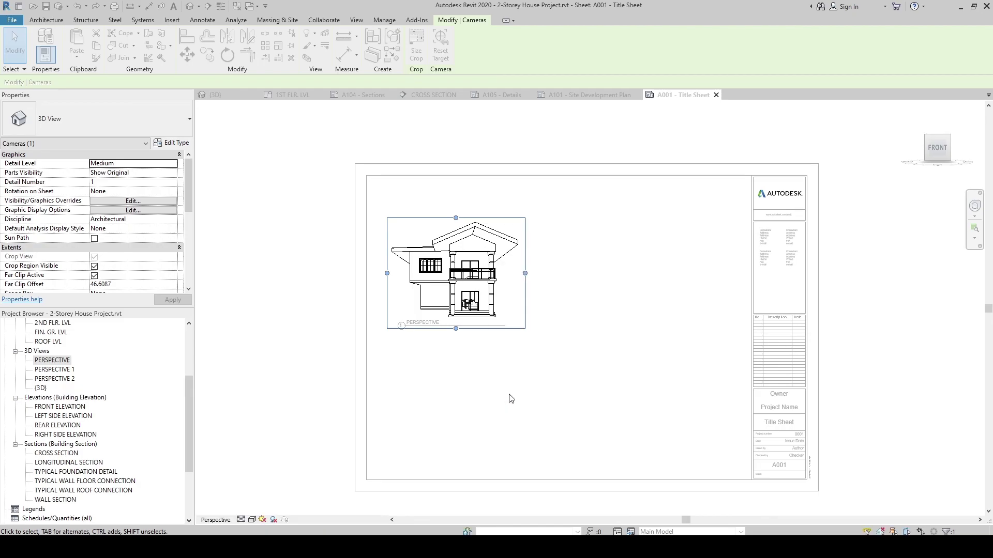
left_click(551, 387)
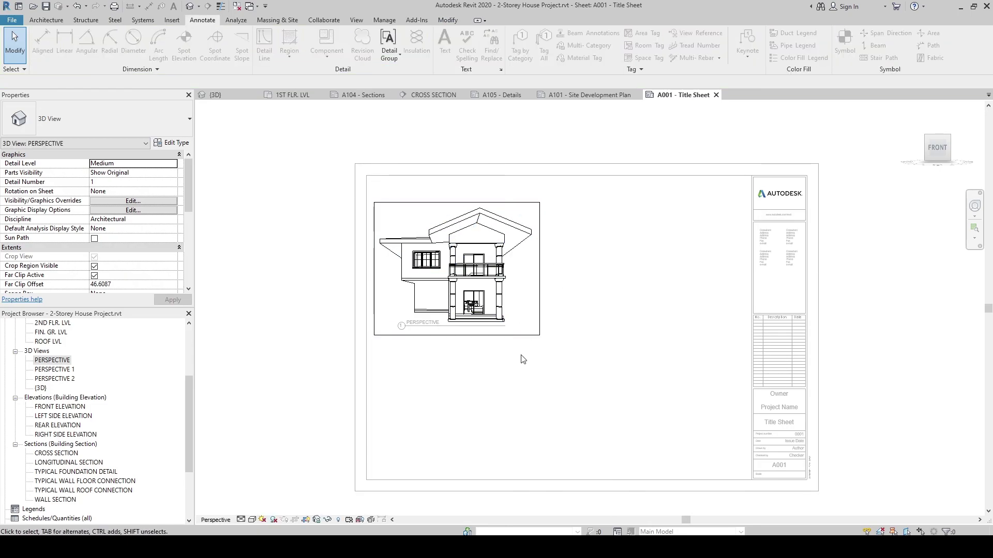
- Hide the PERSPECTIVE view's crop region, deactivate the viewport and move its title down below the house
left_click(306, 520)
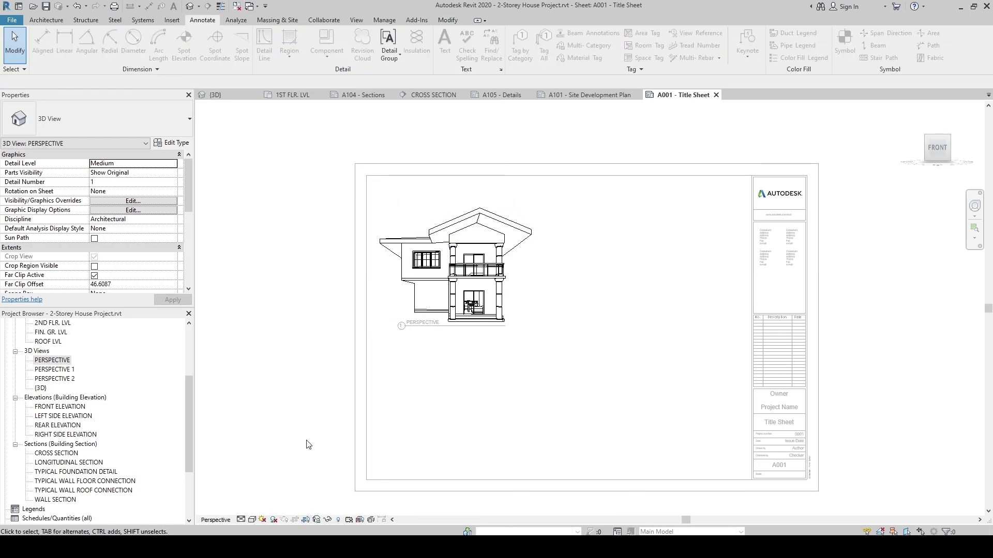
double_click(450, 385)
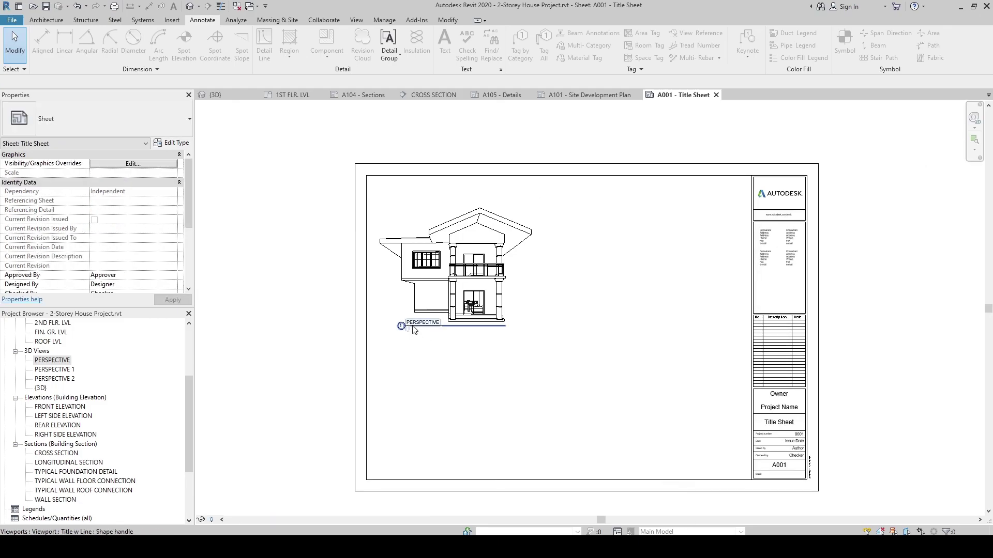
left_click(408, 332)
left_click_drag(408, 334, 396, 350)
left_click(462, 378)
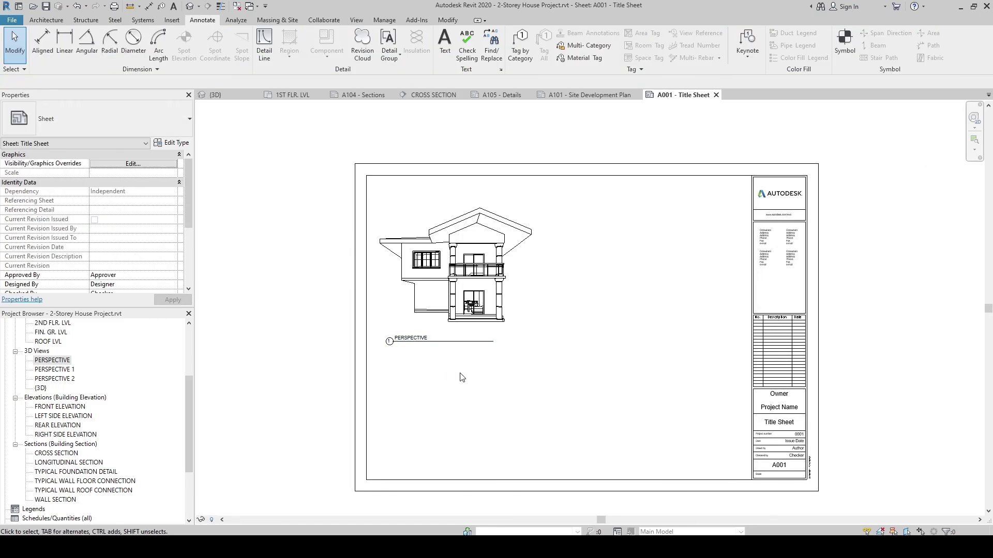
- Change the PERSPECTIVE viewport from line drawing to a coloured visual style and return to the title sheet
double_click(423, 331)
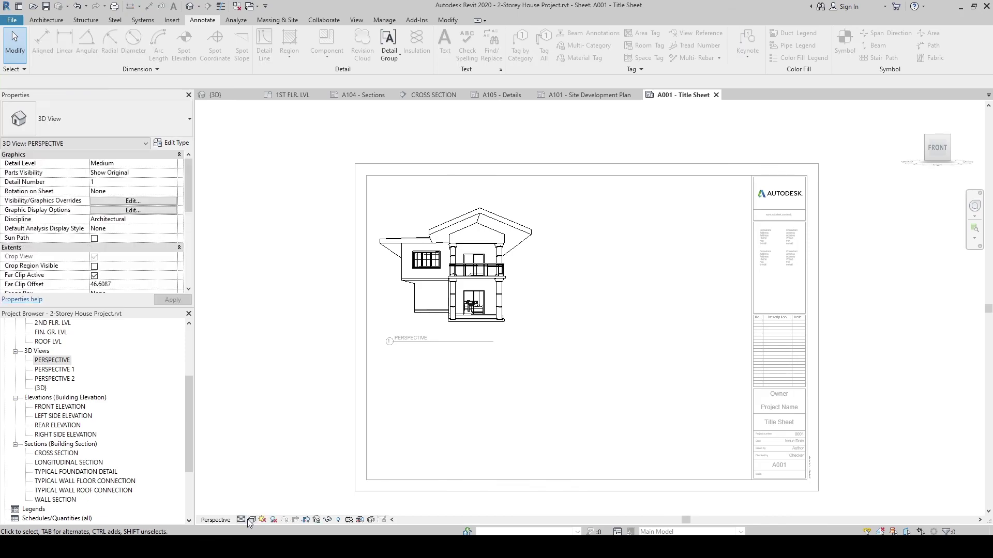
left_click(252, 519)
left_click(253, 487)
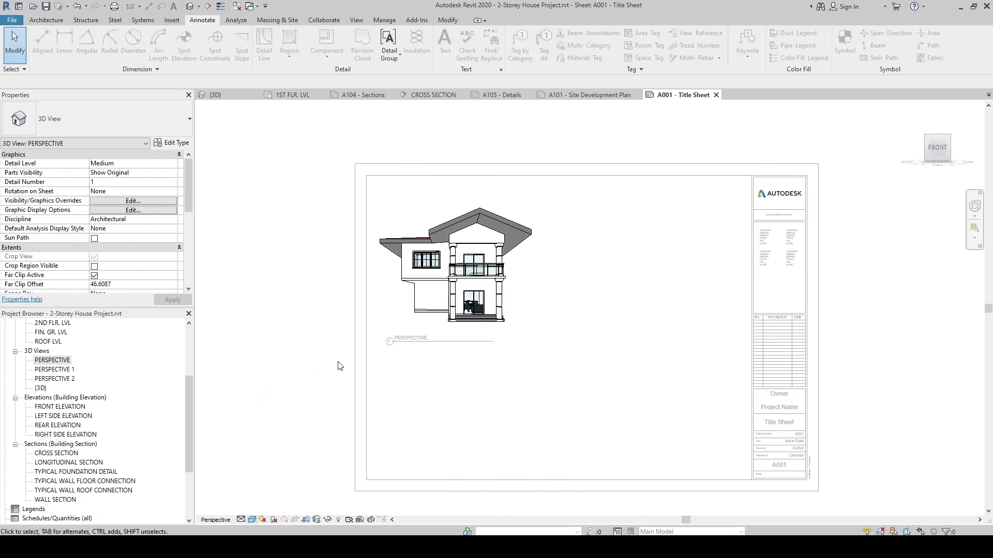
double_click(310, 368)
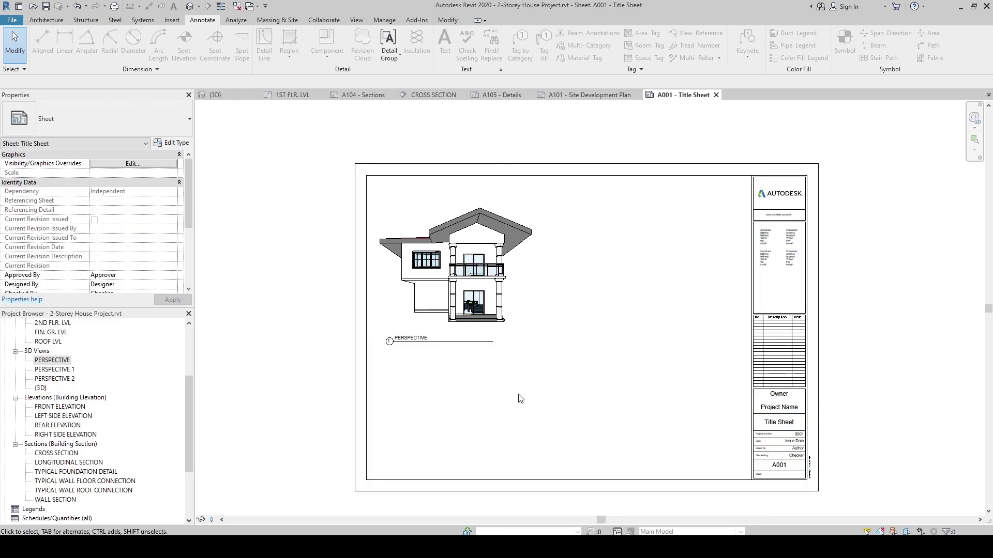
- Close all open sheets and views except the {3D} view
left_click(715, 95)
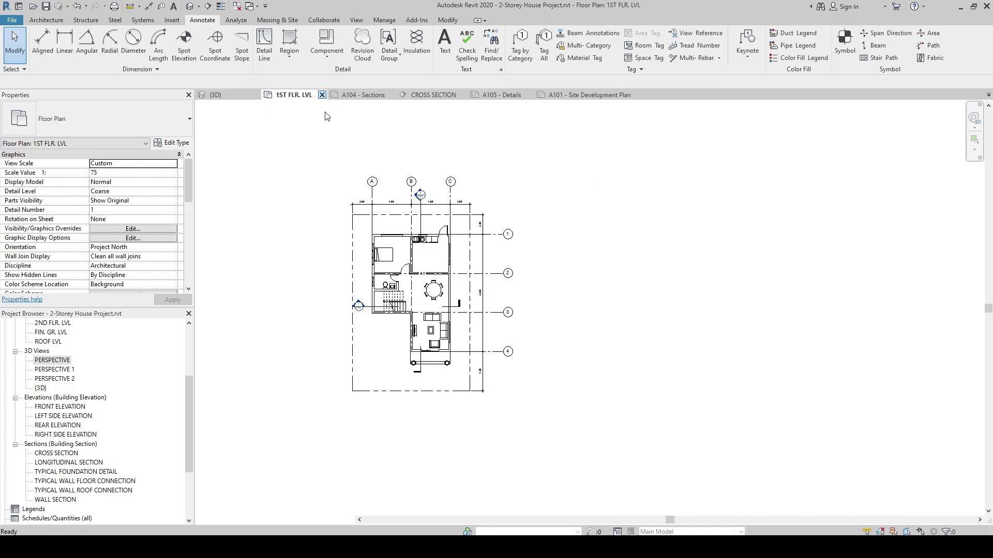
left_click(322, 95)
left_click(576, 96)
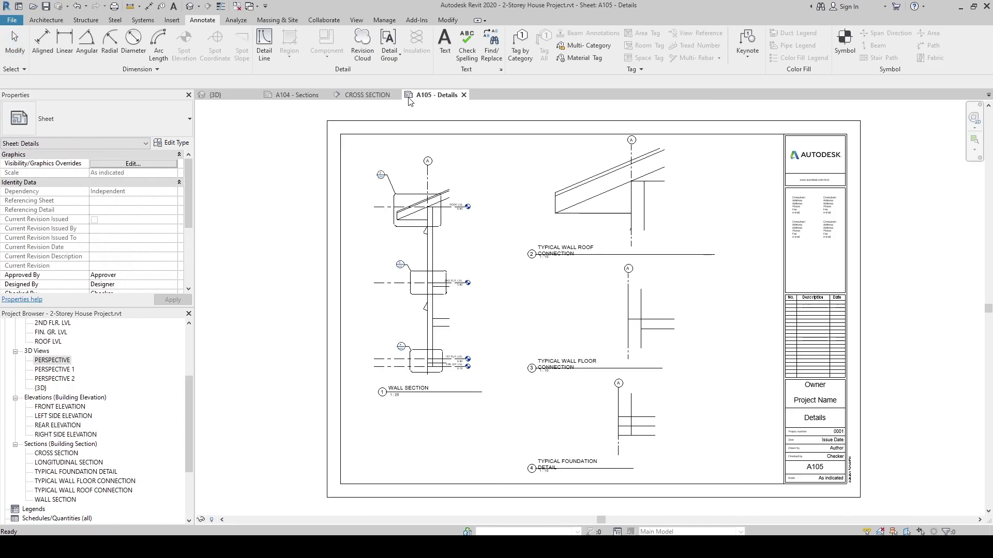
left_click(368, 95)
left_click(398, 95)
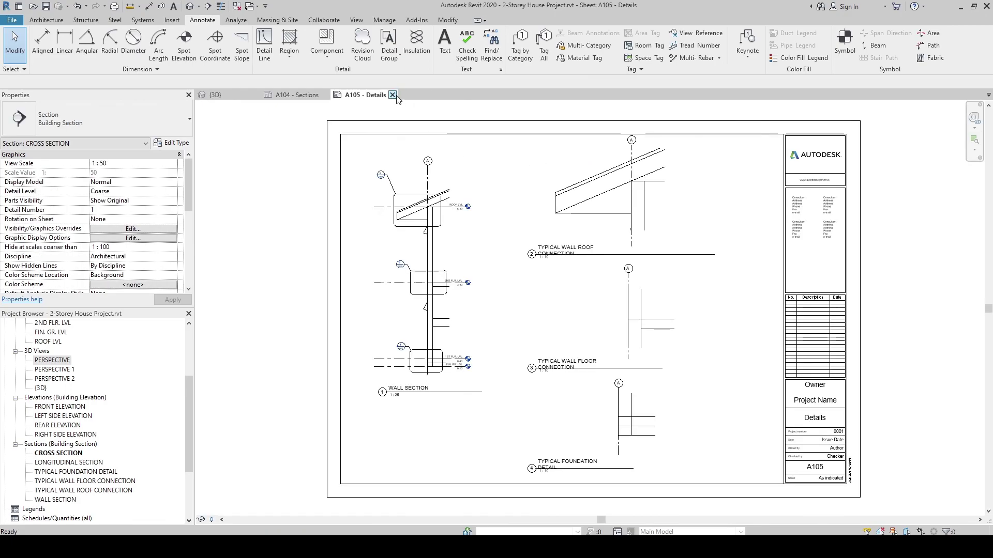
left_click(391, 95)
left_click(327, 94)
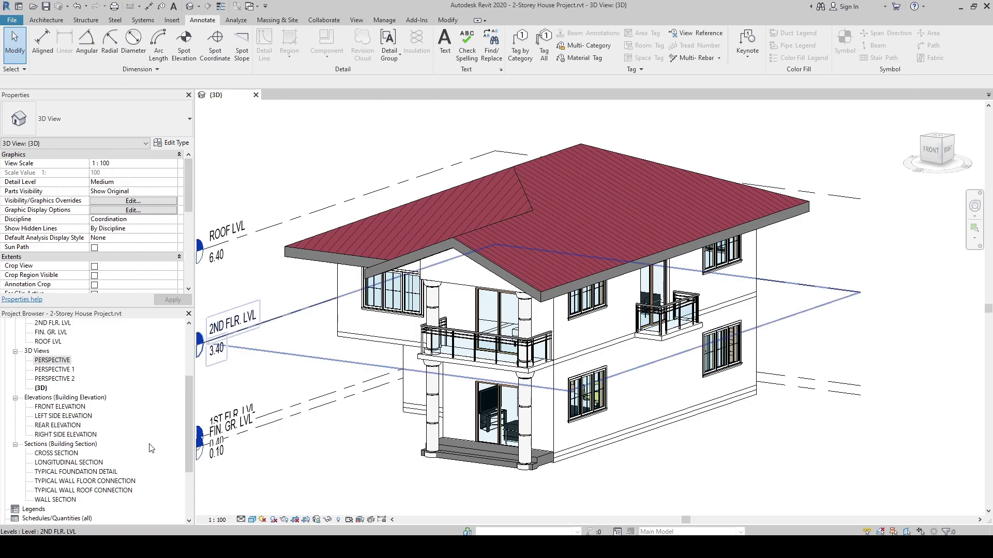
- Open the sheets A001 - Title Sheet, A101 - Site Development Plan, A102 - Floor Plans and A103 - Elevations
left_click_drag(189, 396, 190, 438)
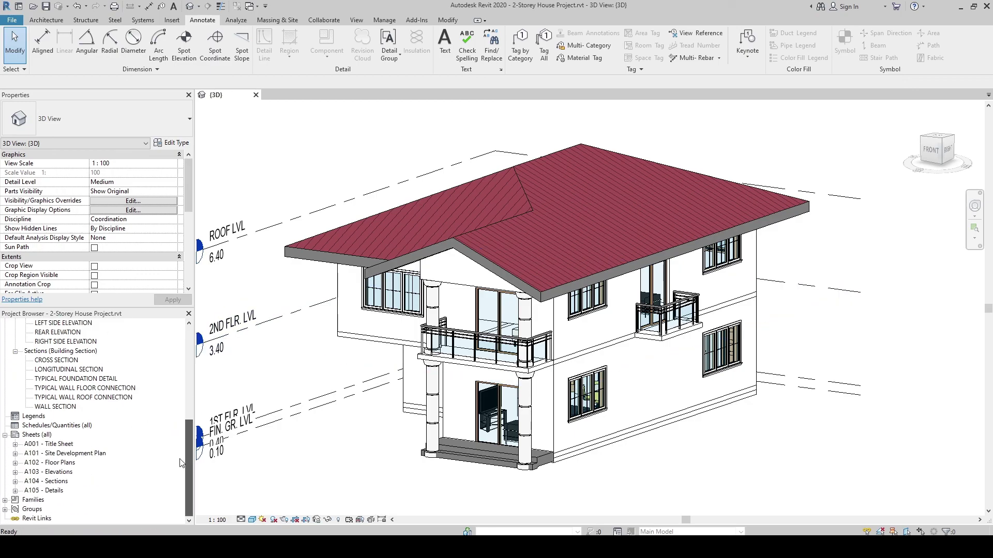
double_click(57, 445)
double_click(54, 453)
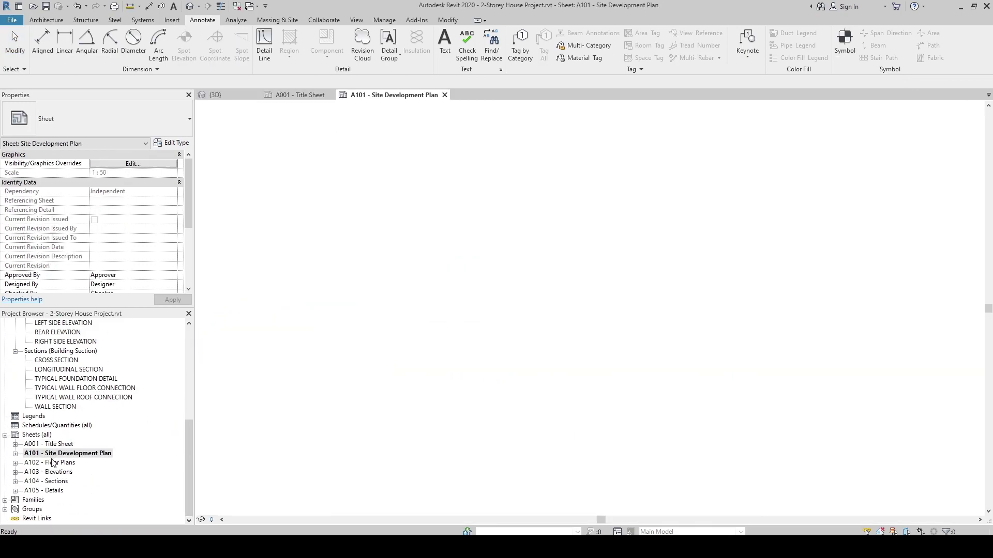
double_click(52, 463)
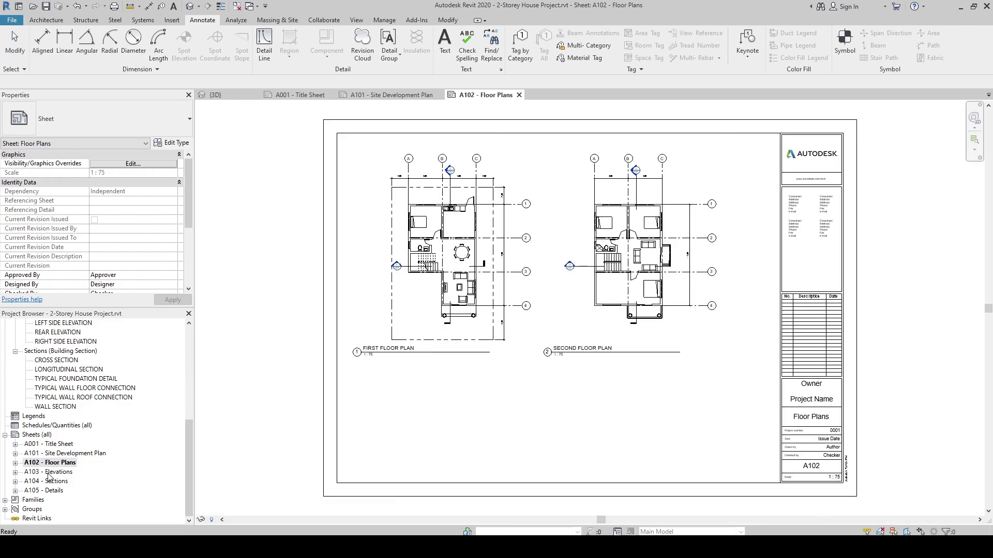
double_click(48, 473)
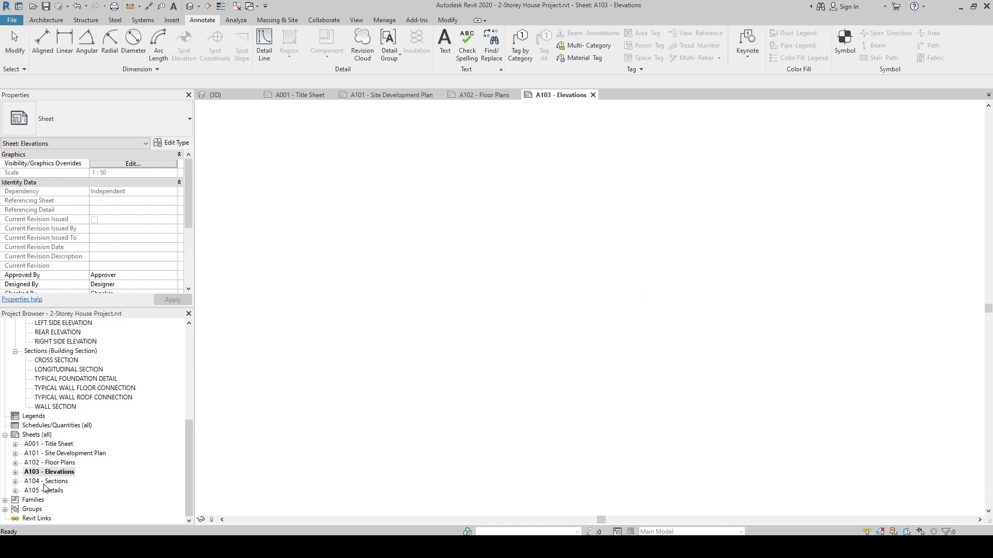
- On sheet A103, lower the grid 1 to 4 bubbles in the left side elevation to line up with the front elevation's bubbles
left_click(604, 192)
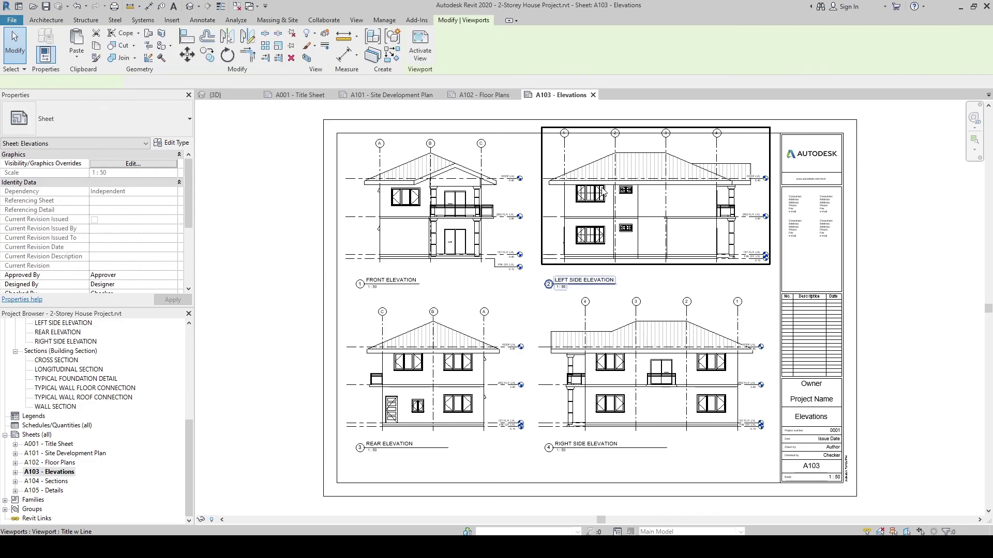
double_click(576, 141)
left_click(564, 145)
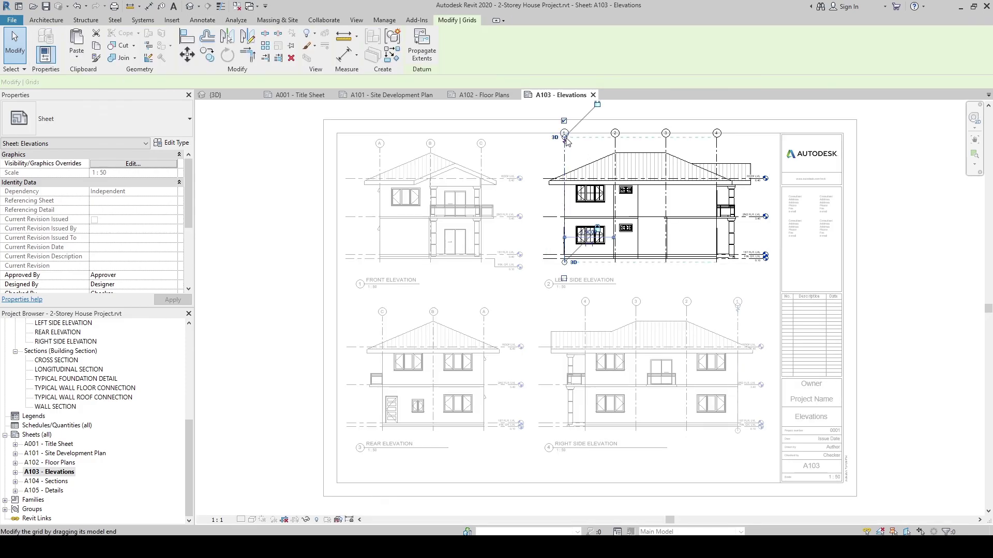
left_click_drag(564, 145, 564, 145)
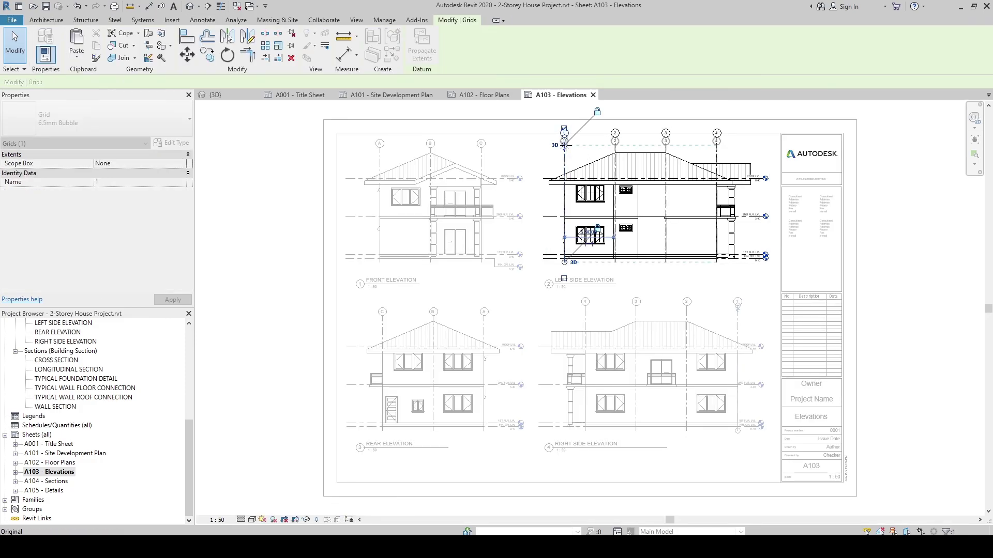
double_click(274, 179)
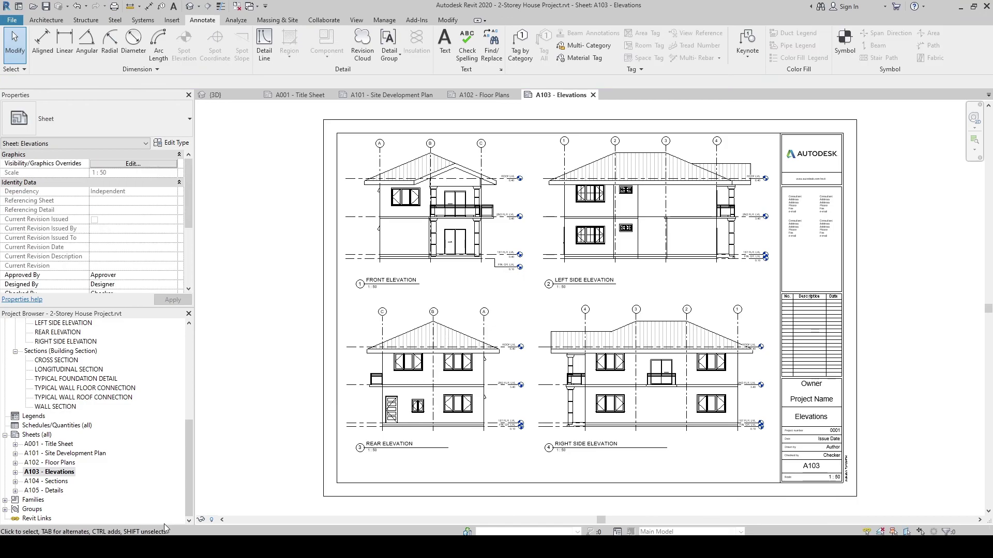
- Open the A104 - Sections sheet
double_click(51, 482)
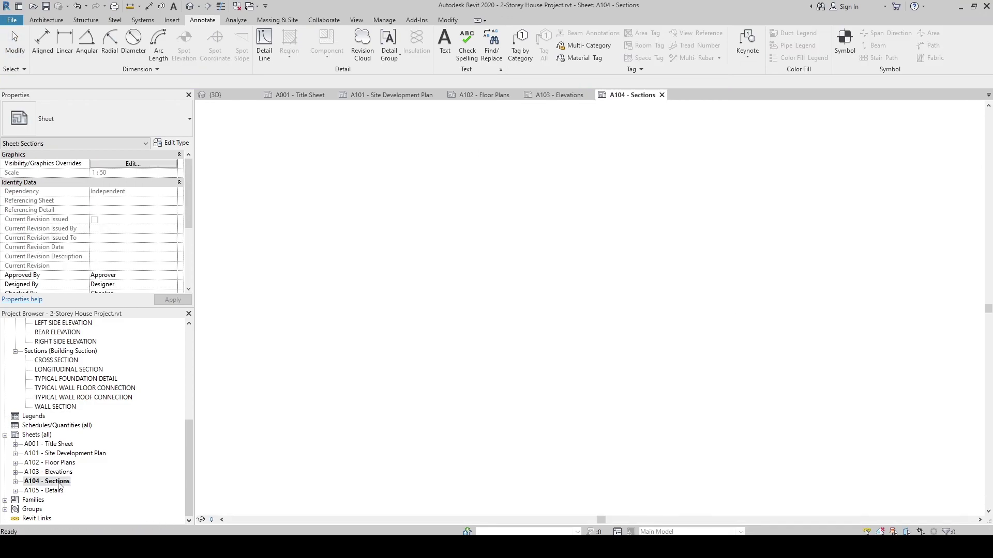